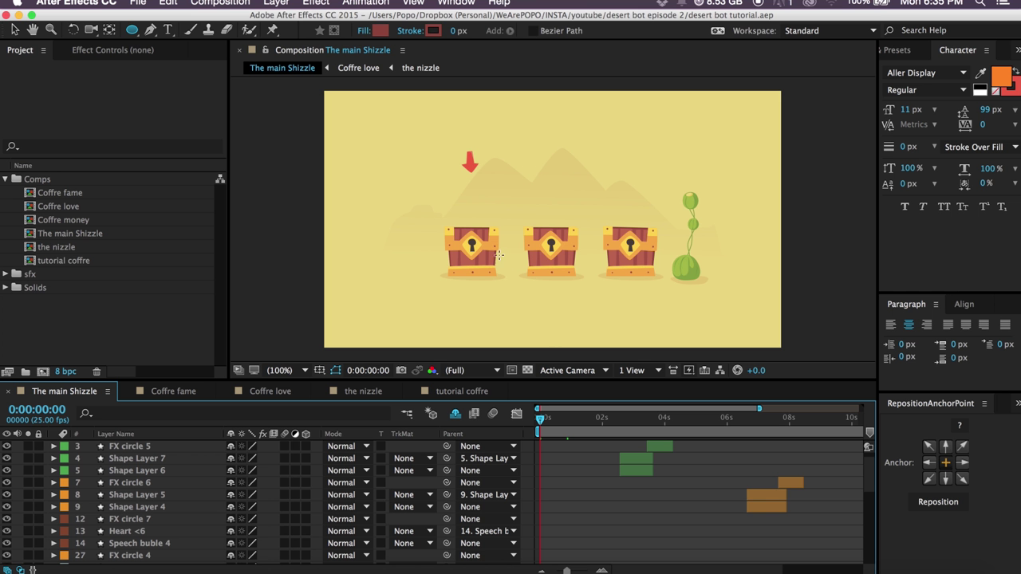
Switch to the Selection tool and preview the main Shizzle animation by scrubbing through time and playing it.
key("v")
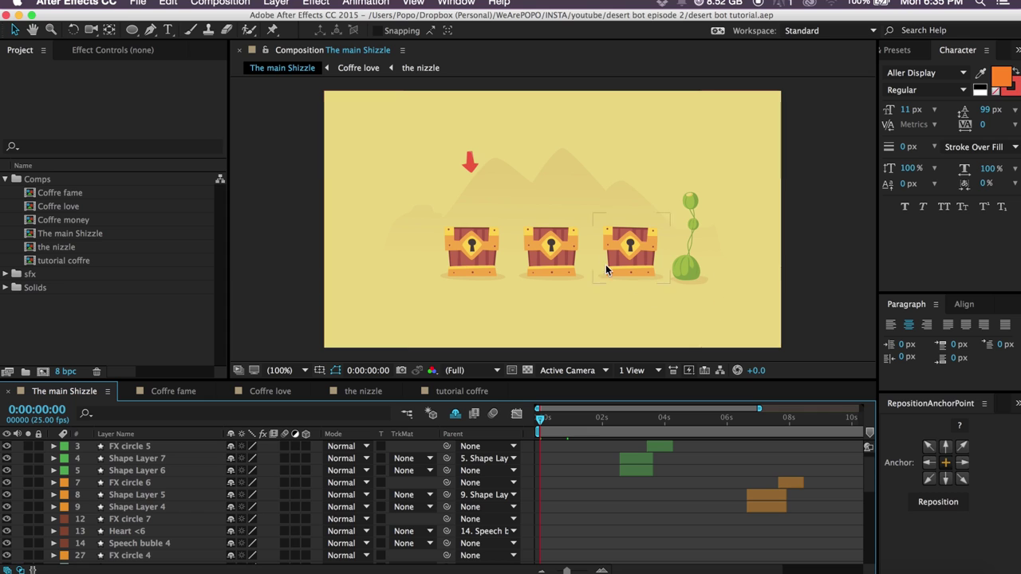
left_click_drag(547, 421, 580, 425)
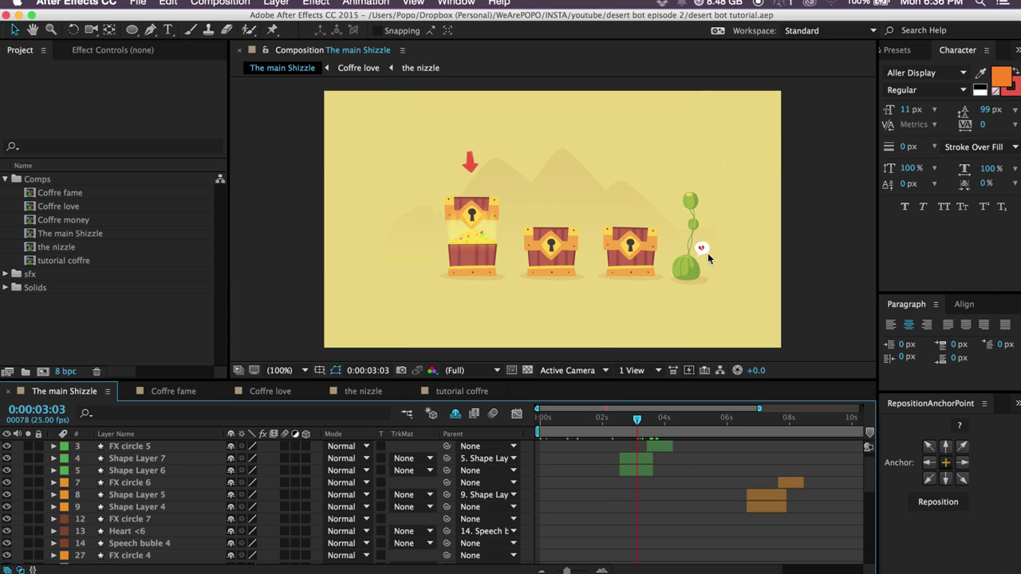
left_click_drag(653, 423, 771, 426)
key("space")
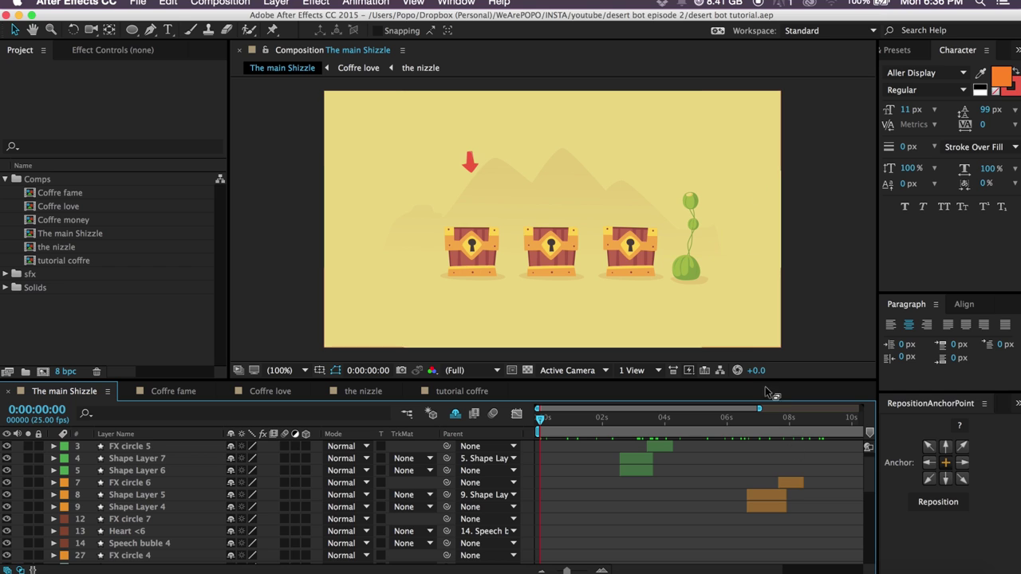
Inspect the bg music, bg and bg pyramids layers, toggling the bg layer's visibility off and on, and activate the Pen tool.
scroll(190, 510, "down", 10)
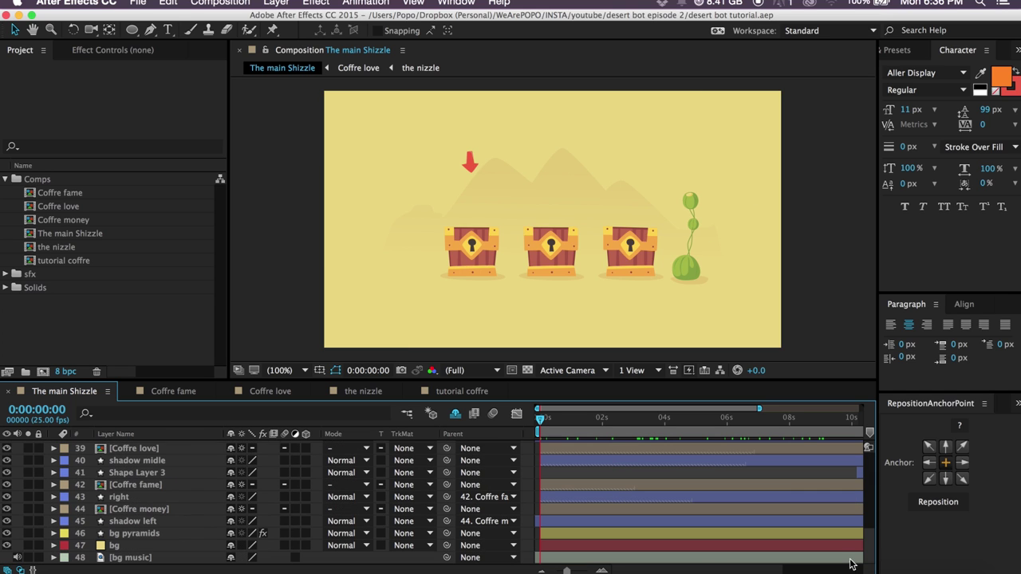
left_click(130, 558)
left_click(116, 546)
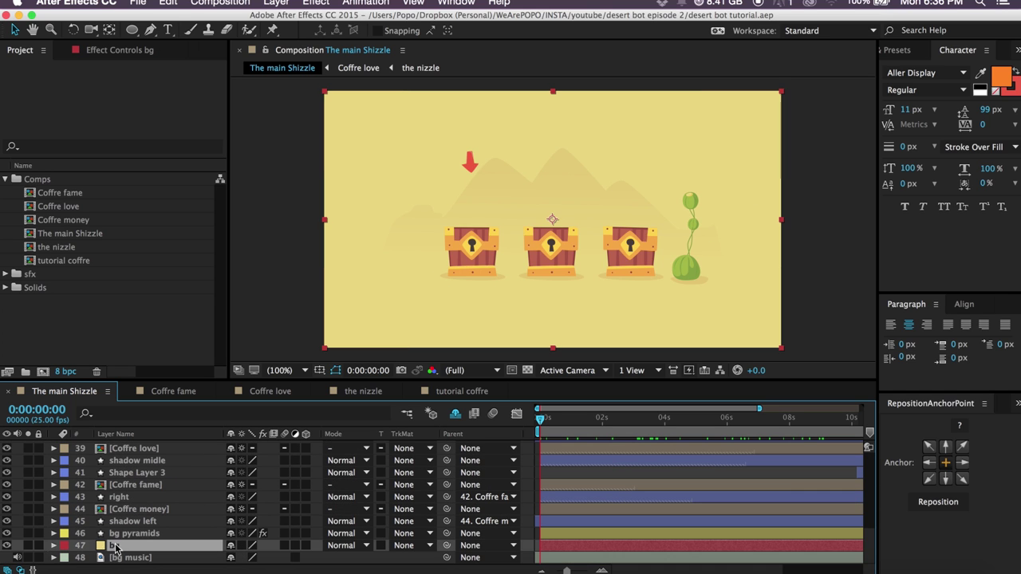
left_click(6, 546)
left_click(7, 545)
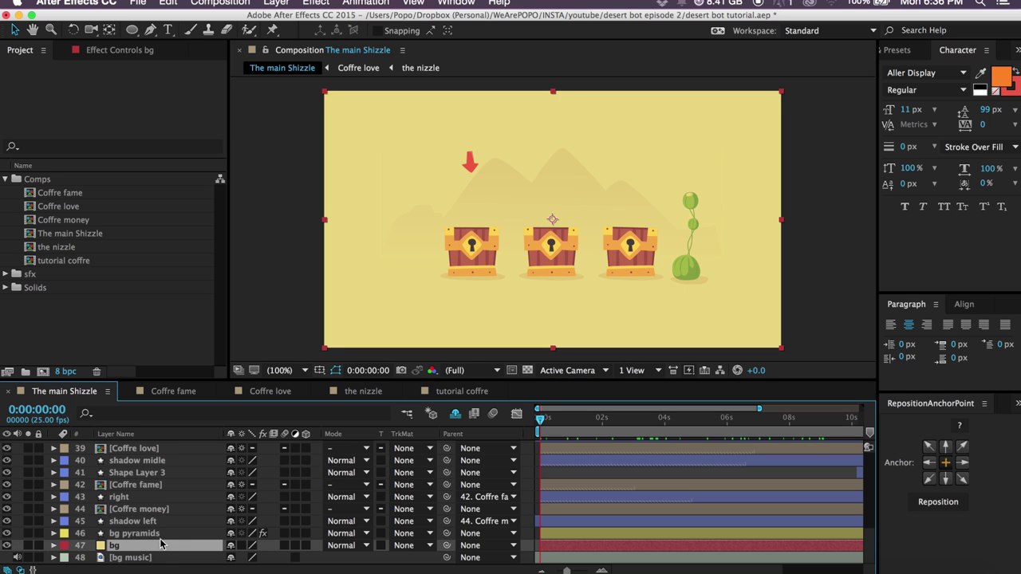
left_click(74, 534)
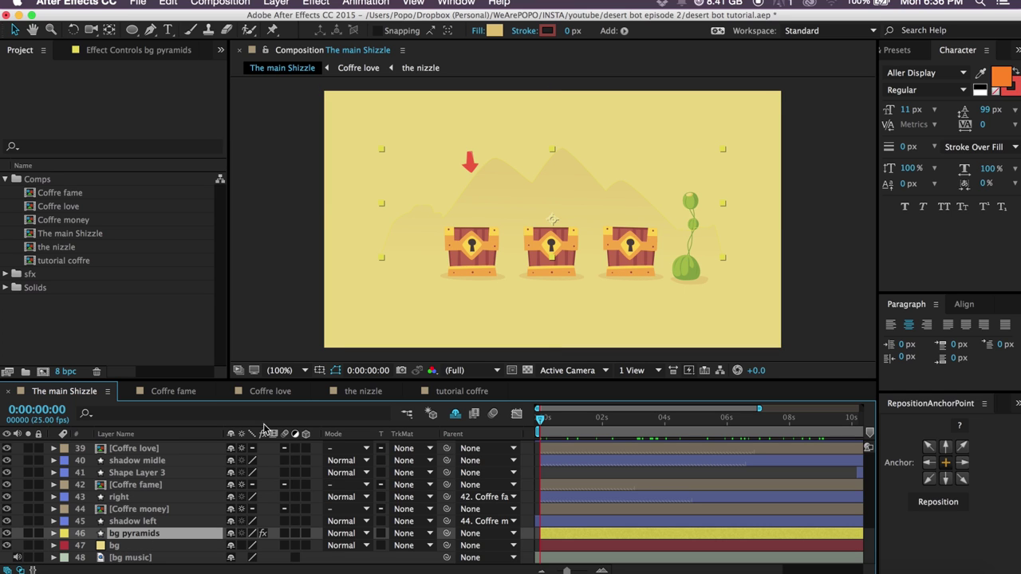
left_click(150, 29)
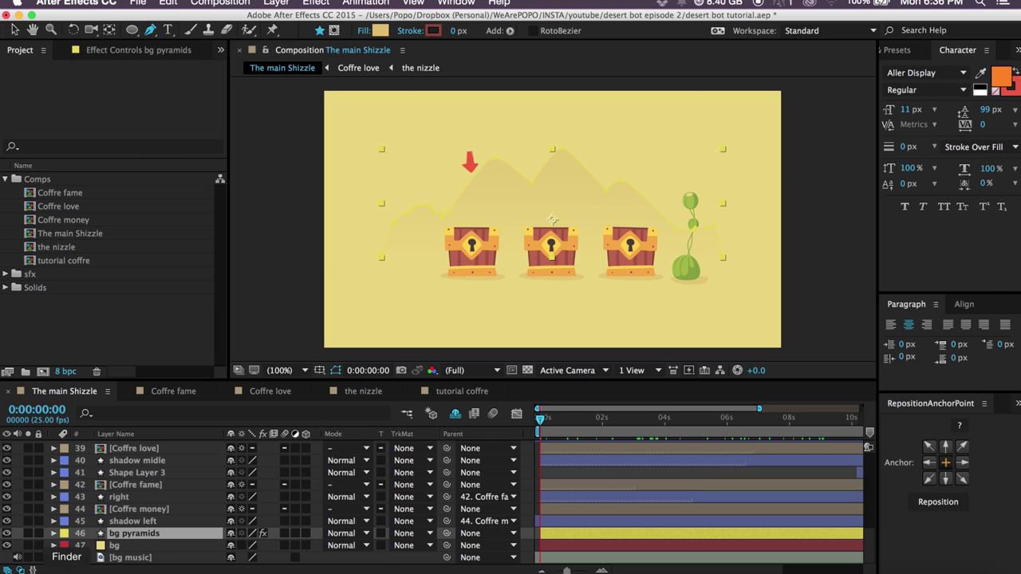
Examine the shadow left, Coffre money, Coffre fame and Coffre love layers, toggling the visibility of Coffre money and Coffre love off and on.
left_click(132, 521)
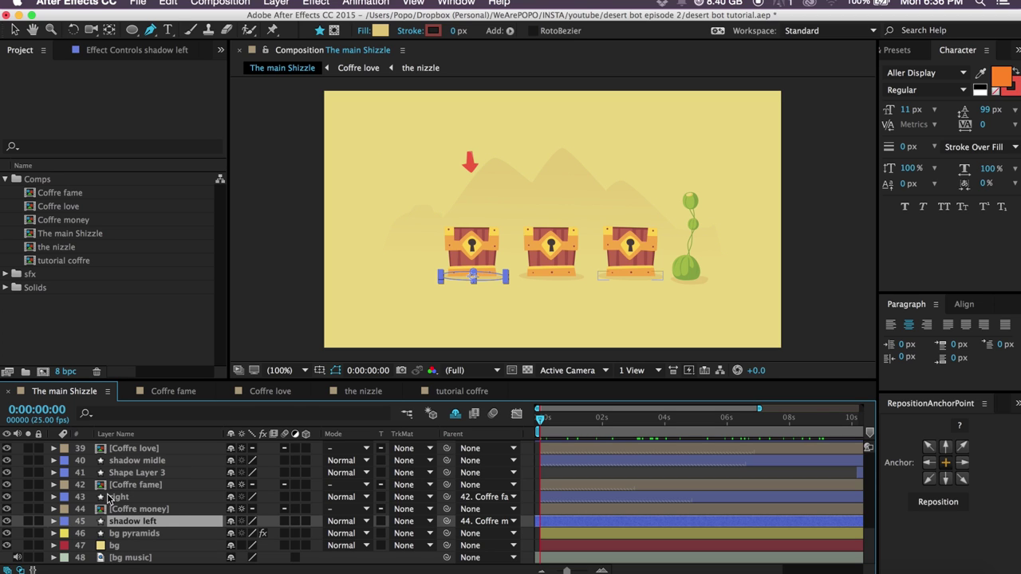
left_click(136, 511)
left_click(6, 509)
left_click(7, 509)
left_click(152, 485)
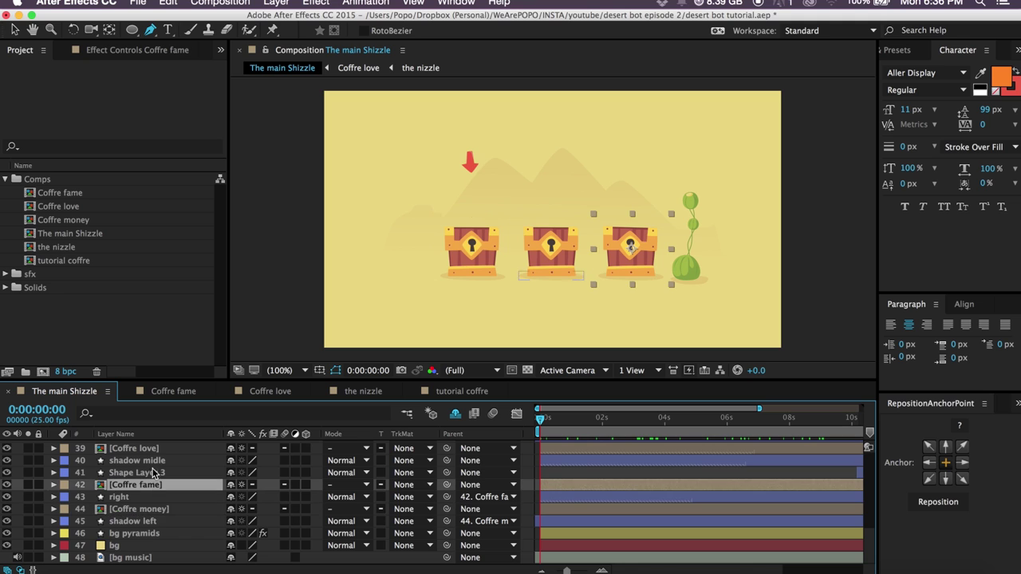
scroll(153, 479, "up", 1)
left_click(146, 462)
scroll(146, 467, "up", 2)
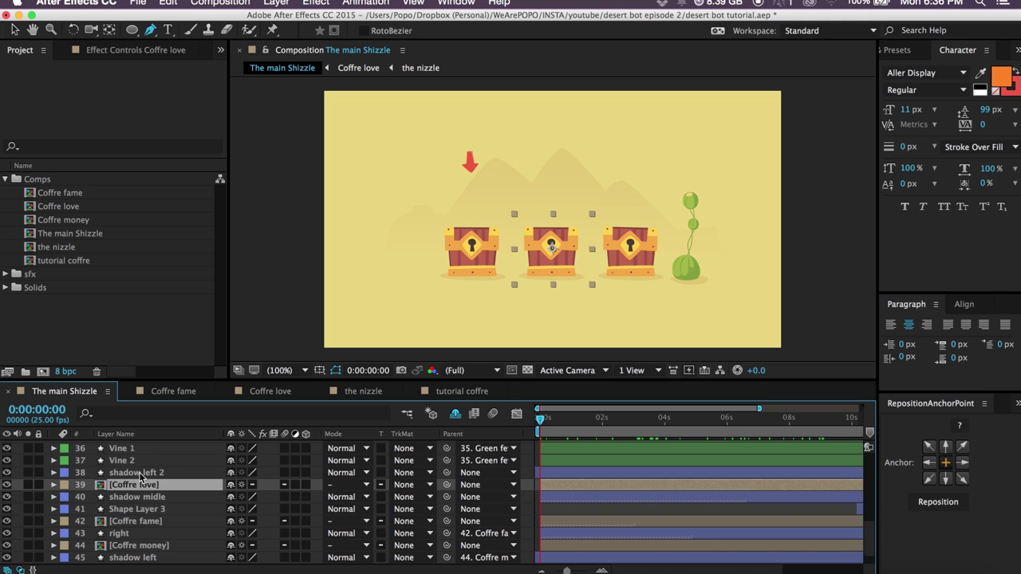
left_click(6, 485)
left_click(6, 485)
Examine the plant's shadow and its Vine 1 and Vine 2 layers up close, including Vine 1's path.
left_click(144, 474)
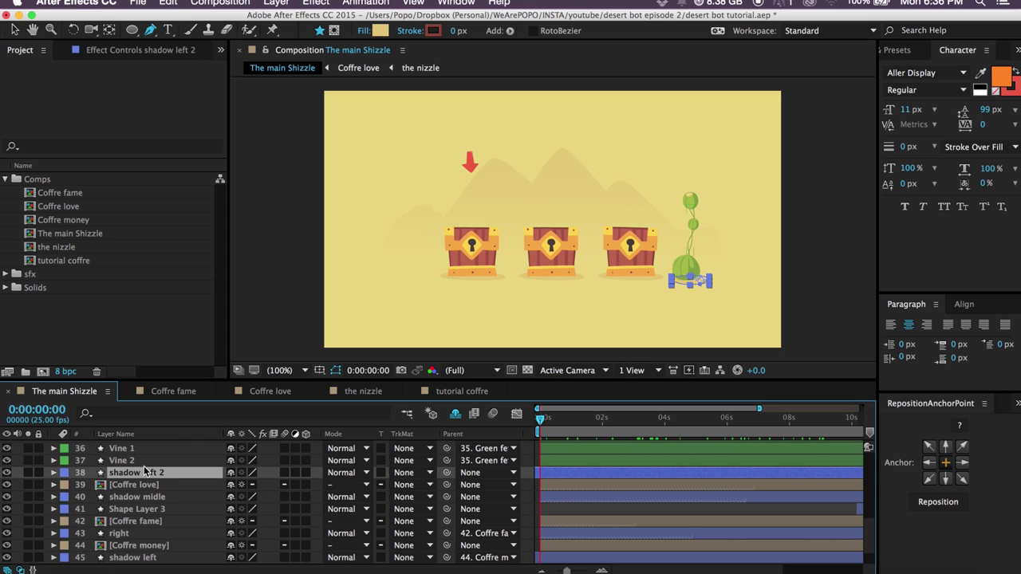
left_click(137, 467)
scroll(140, 475, "up", 6)
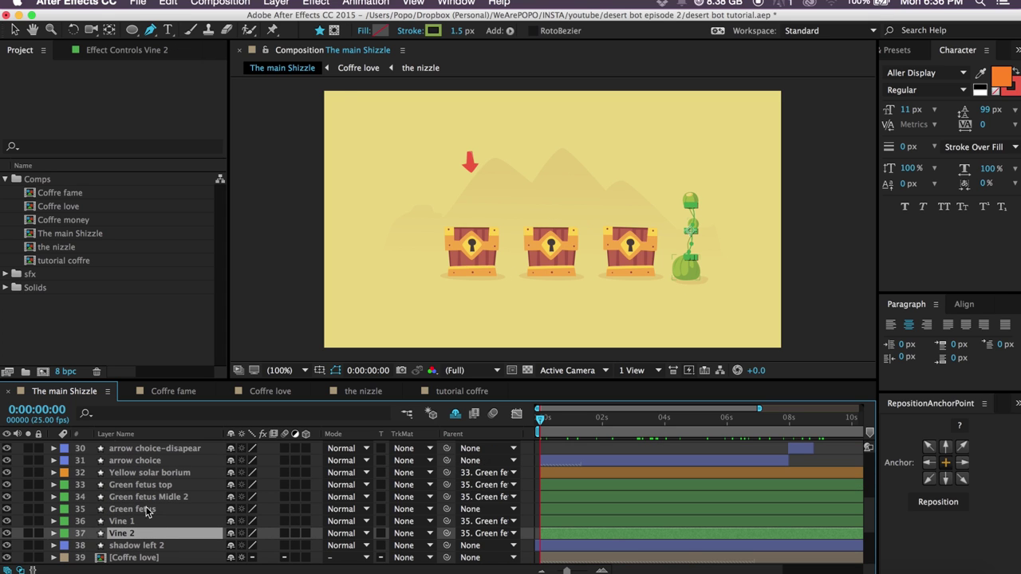
scroll(571, 315, "up", 1)
scroll(571, 295, "right", 5)
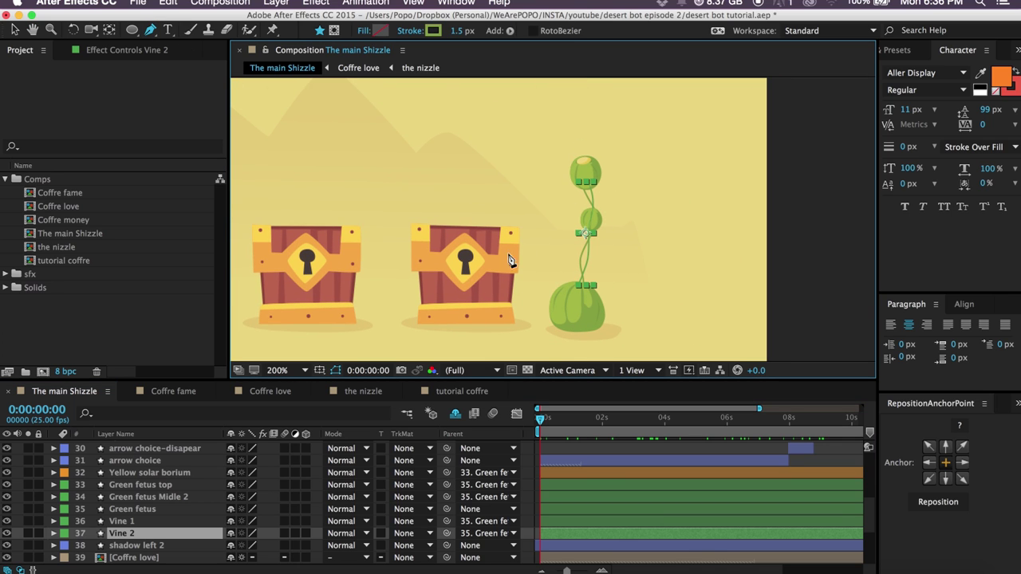
left_click(144, 522)
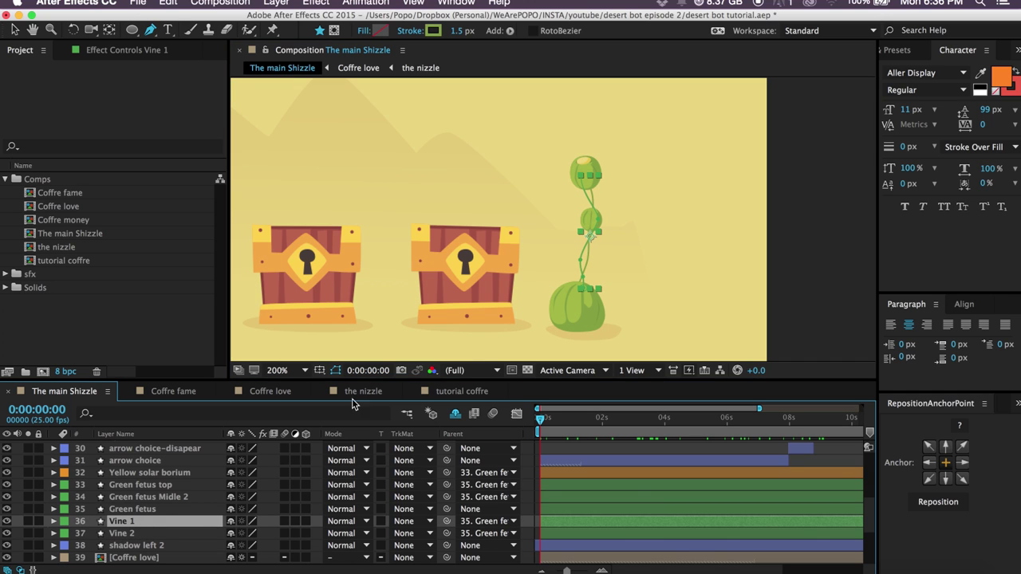
left_click(580, 261)
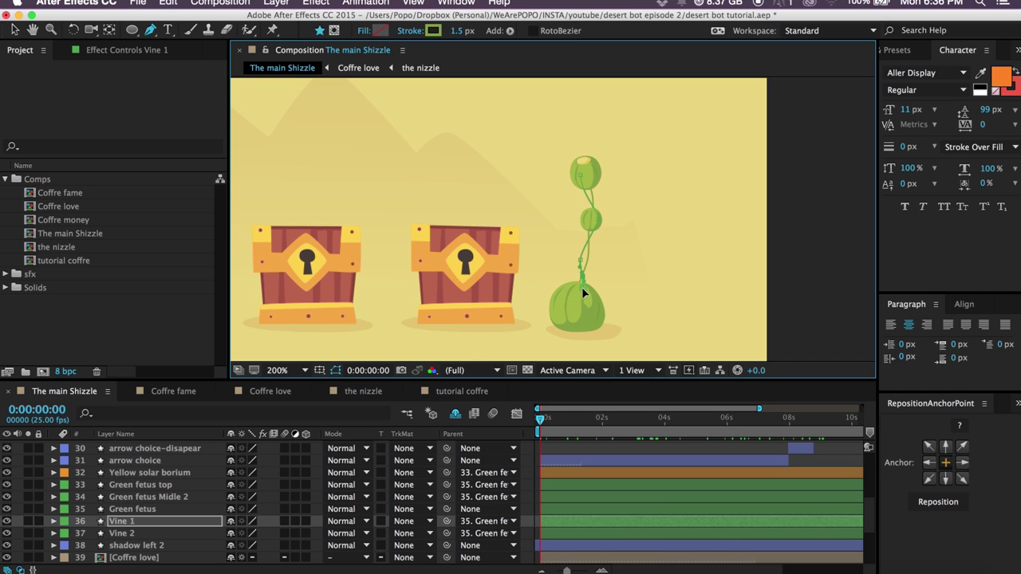
Examine the three Green fetus layers and the Yellow solar borium layer of the plant, and finish with nothing selected.
left_click(112, 510)
left_click(144, 497)
left_click(172, 485)
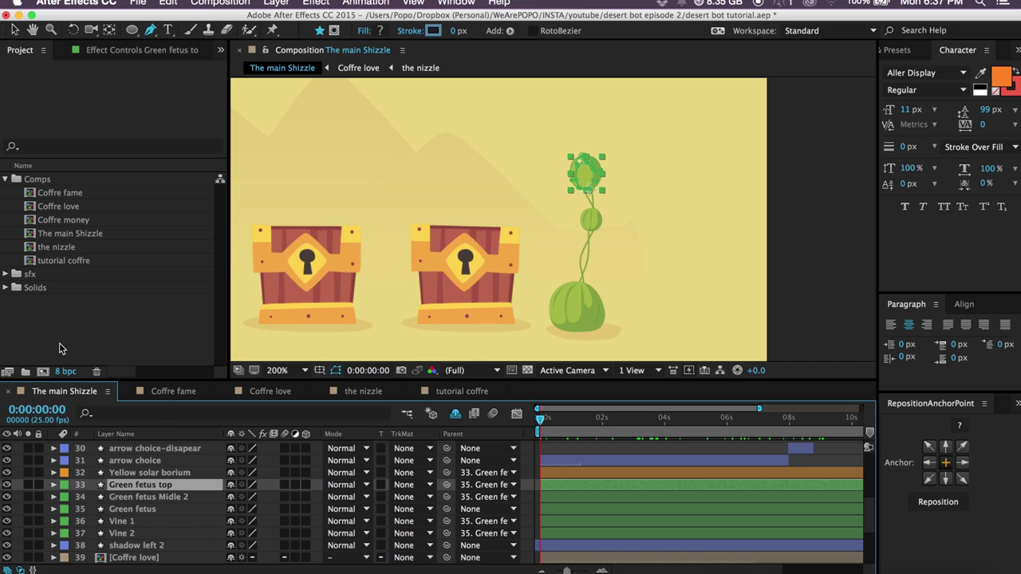
left_click(155, 474)
left_click(527, 476)
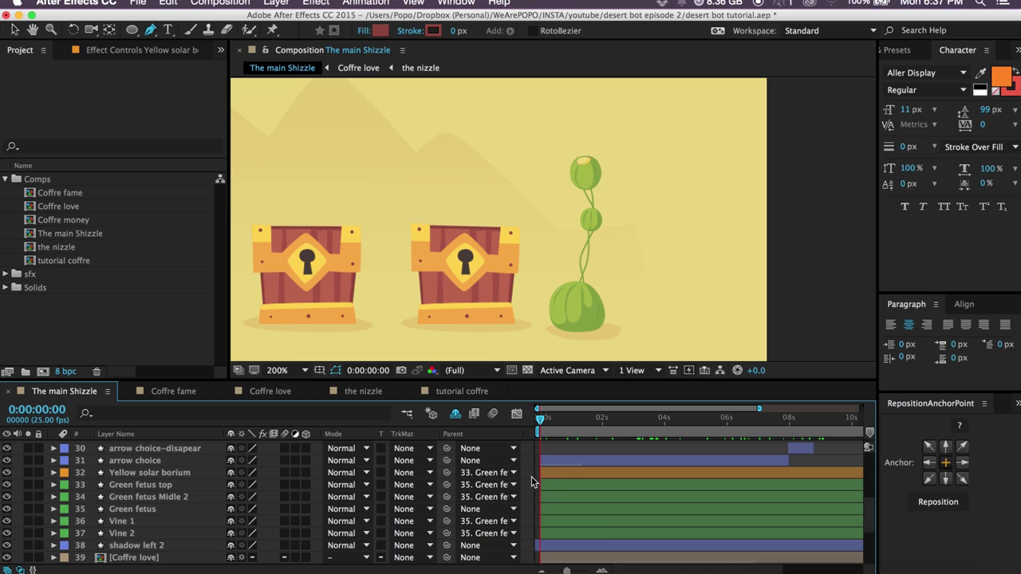
left_click(169, 476)
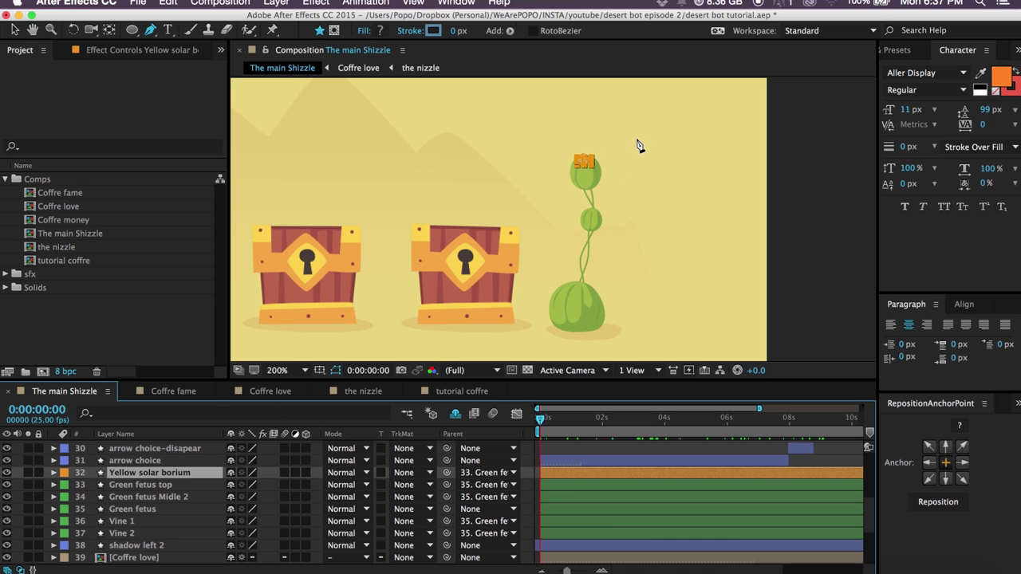
key("super+shift+a")
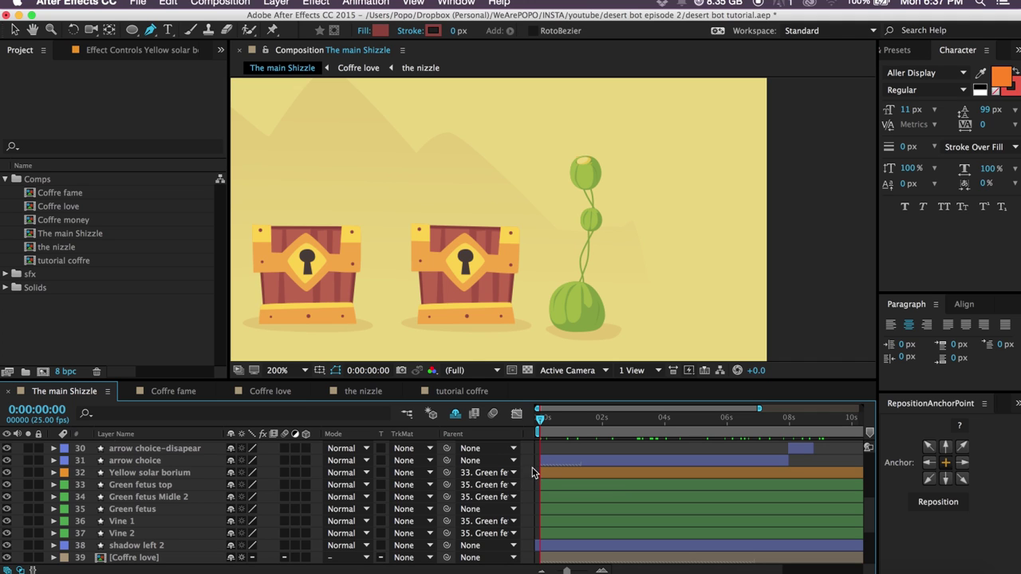
Inspect the arrow choice layer and the FX circle 7 layer.
scroll(146, 477, "up", 2)
left_click(142, 487)
scroll(141, 487, "up", 7)
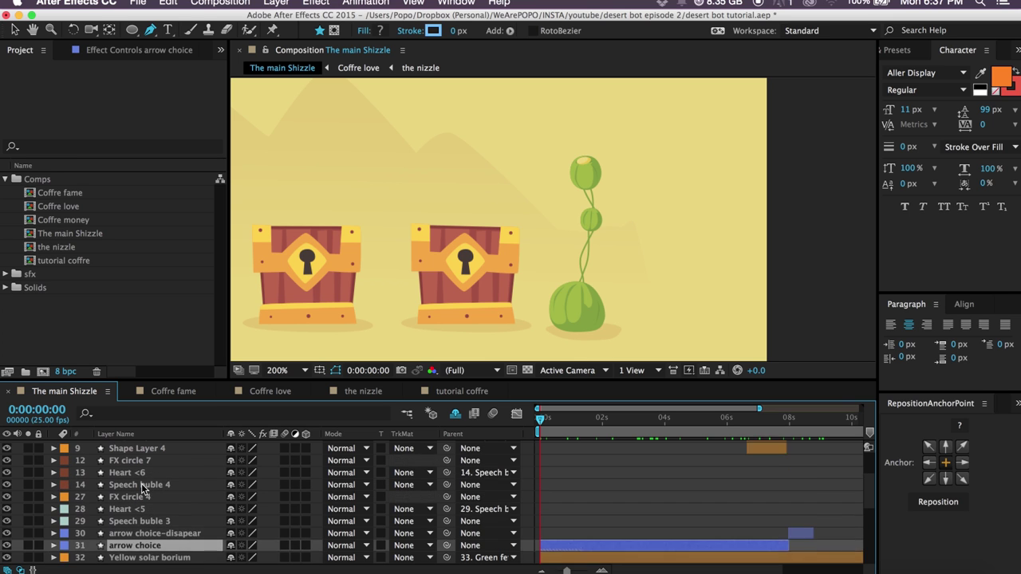
left_click(142, 488)
Reveal the shy sound-effect layers to look through them, and hide the shy layers again.
scroll(142, 487, "up", 3)
scroll(146, 492, "down", 5)
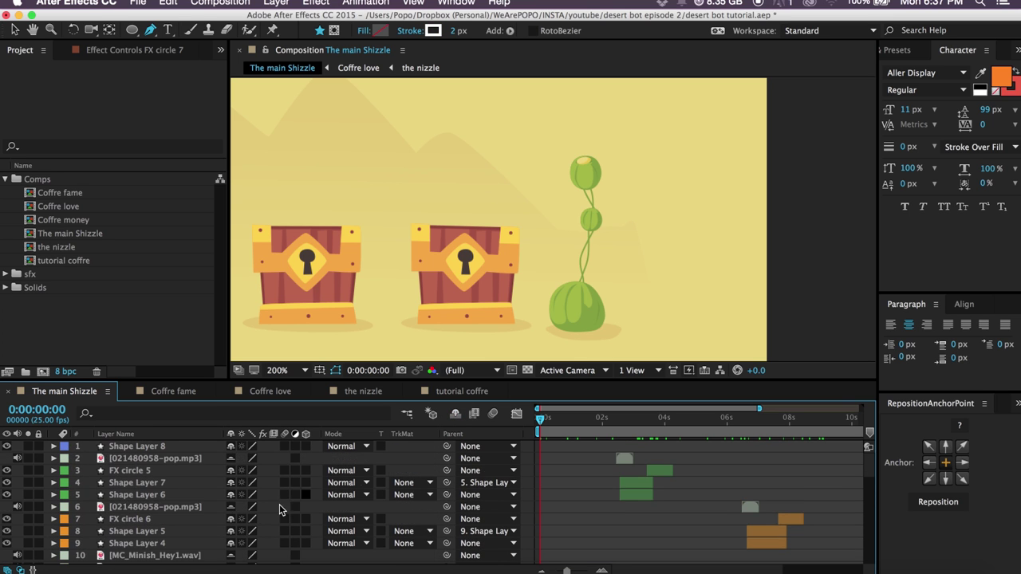
scroll(167, 535, "down", 5)
scroll(168, 534, "up", 8)
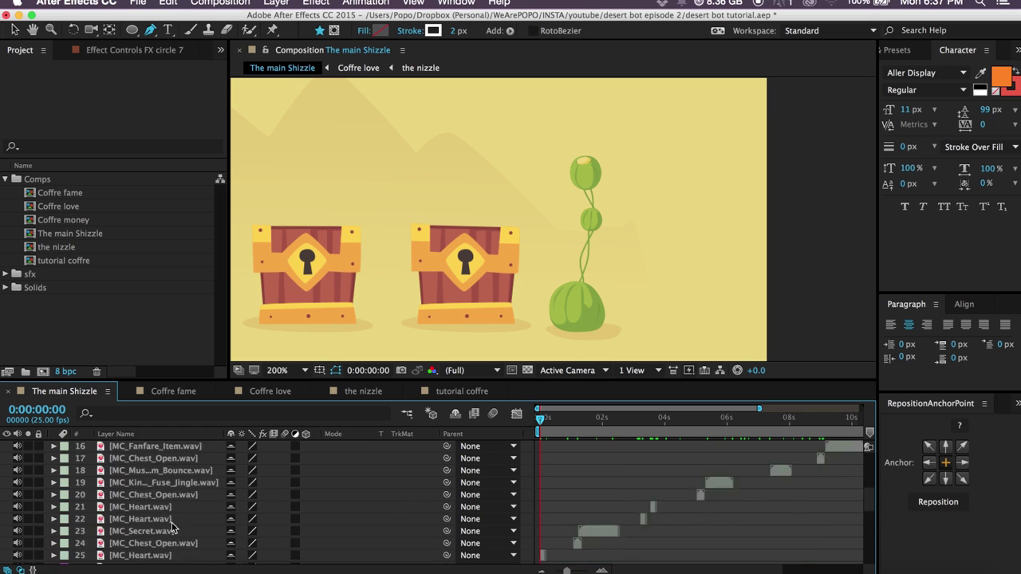
left_click(455, 414)
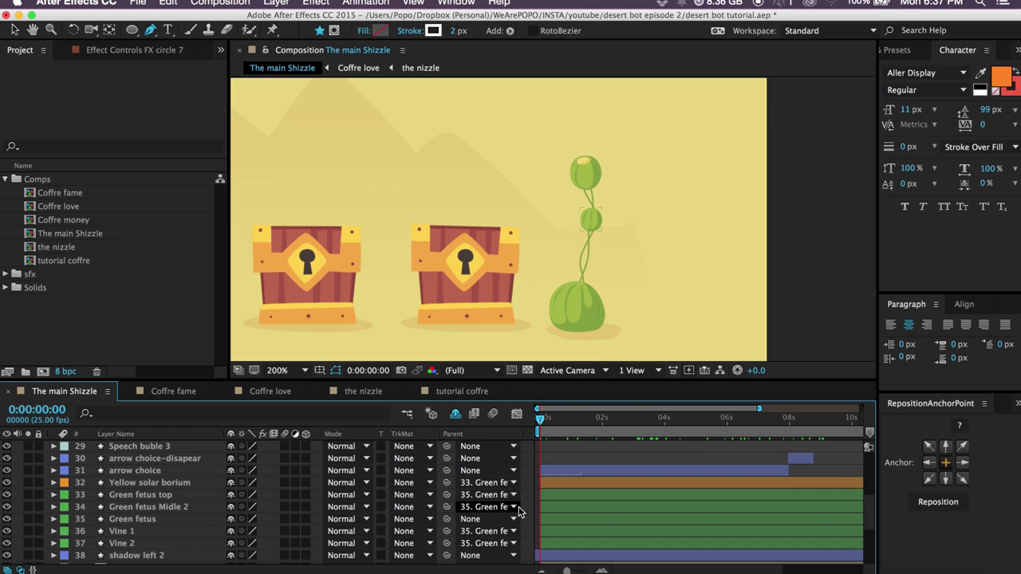
Inspect the Heart <5 and Speech buble 3 layers, and clear the selection.
scroll(535, 503, "up", 3)
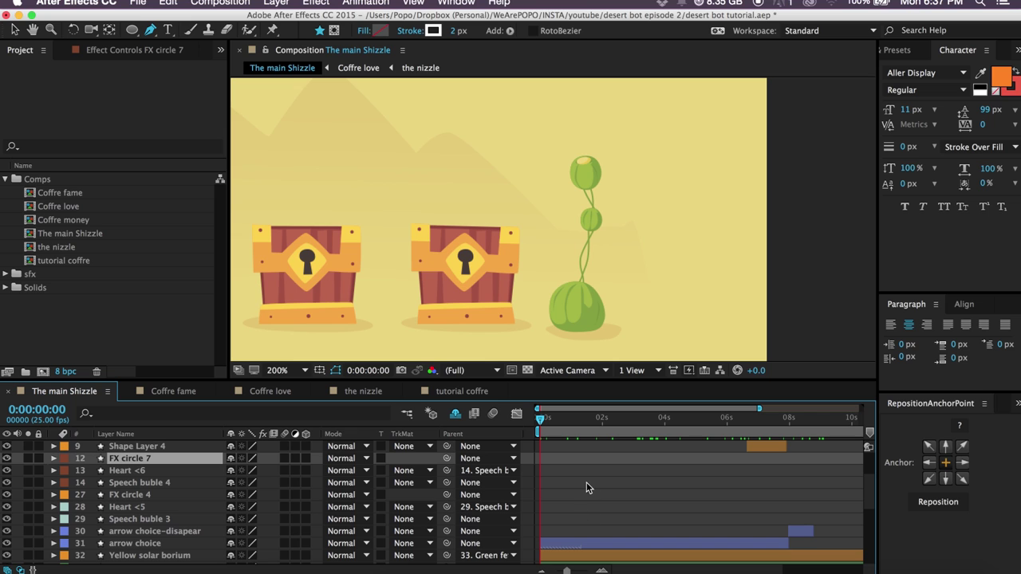
left_click(535, 461)
left_click(527, 507)
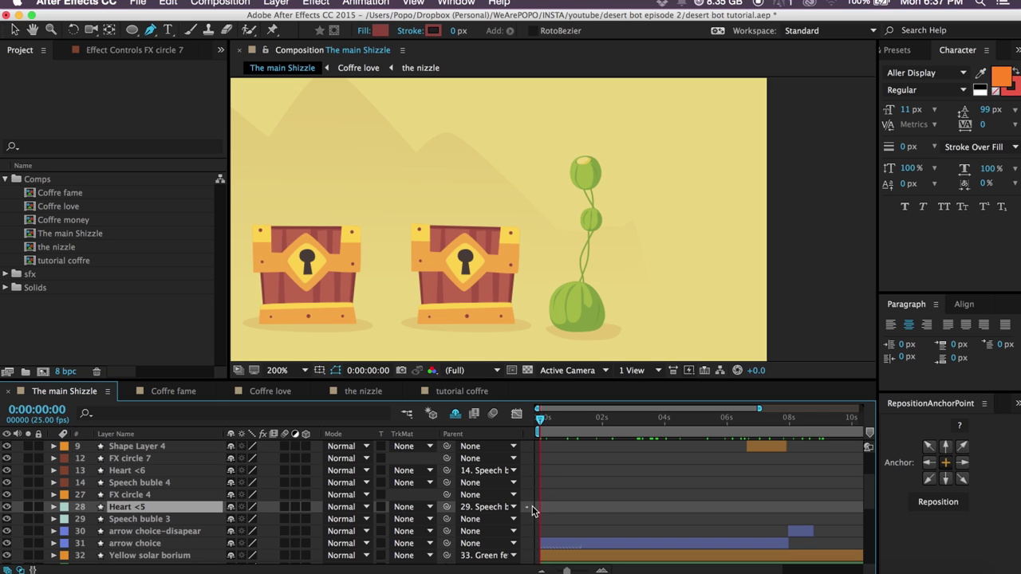
left_click(533, 519)
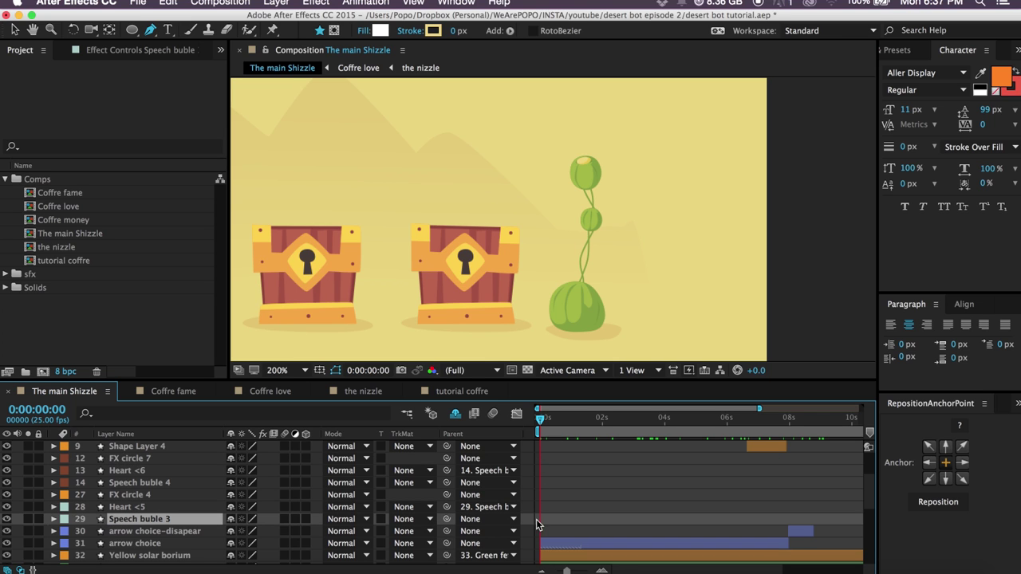
left_click(535, 533)
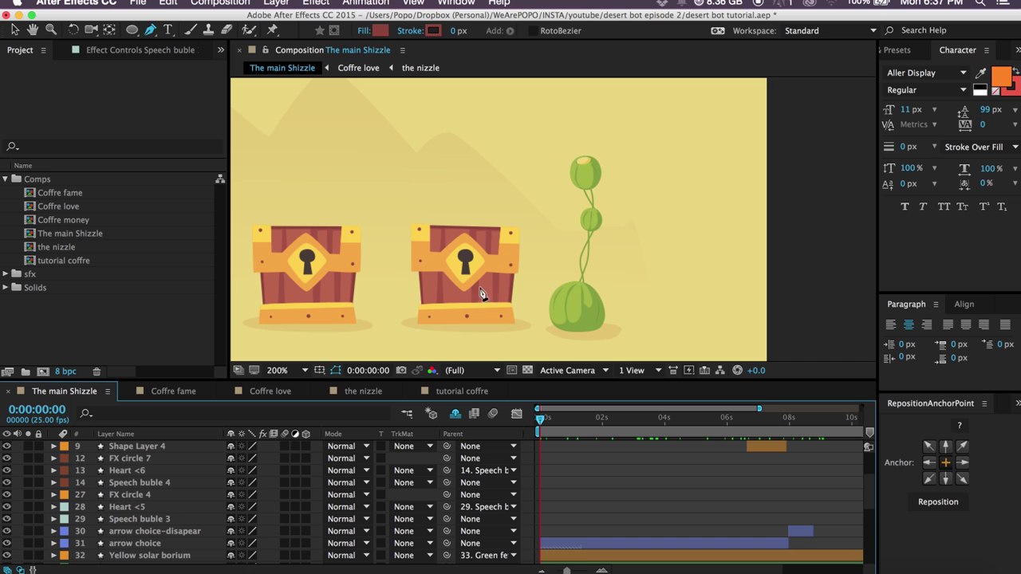
Switch to the tutorial coffre composition that holds the colour swatches.
left_click_drag(418, 299, 490, 246)
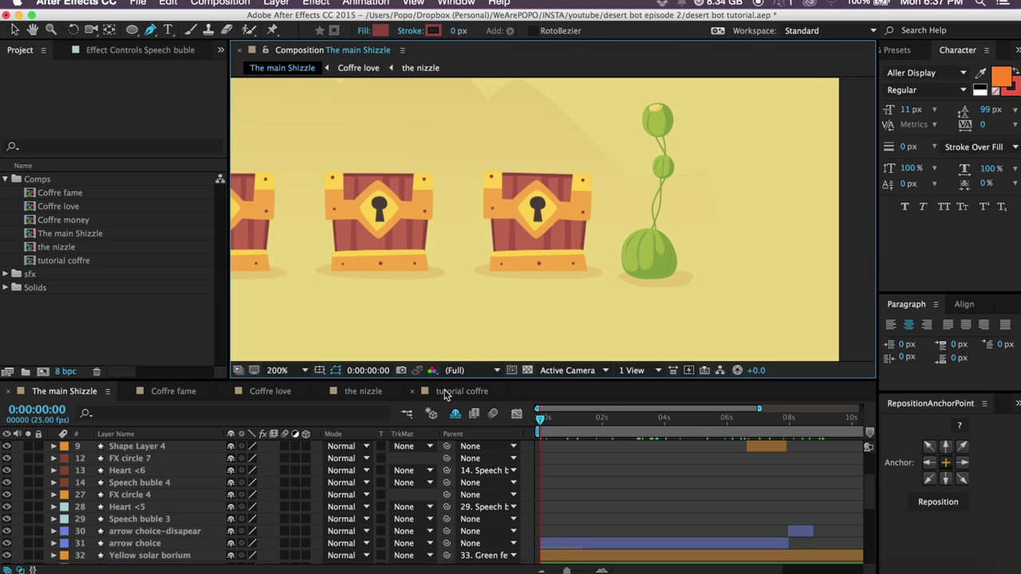
left_click(448, 392)
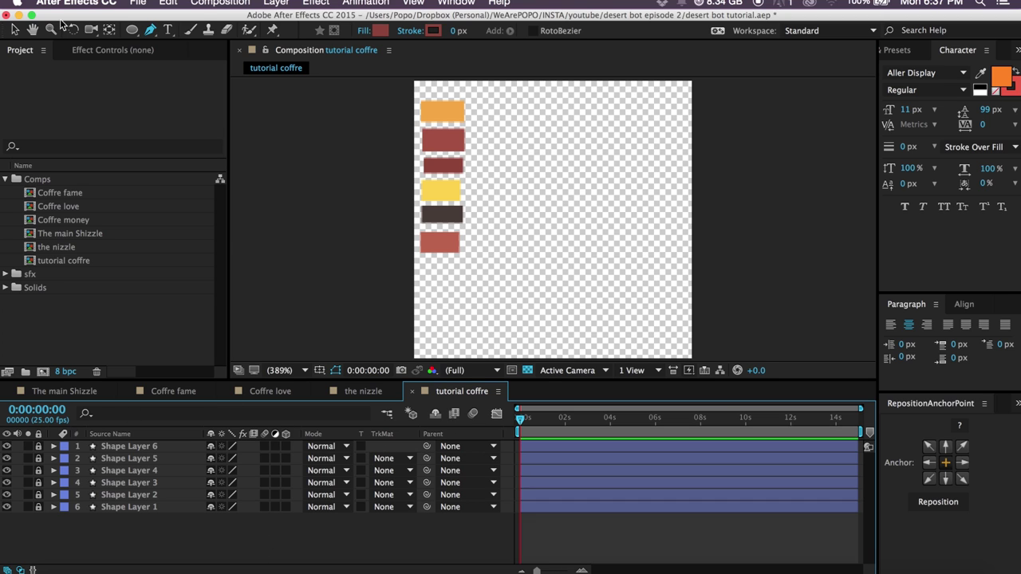
Start a new composition and set its width and height to 300 px.
left_click(219, 3)
left_click(231, 18)
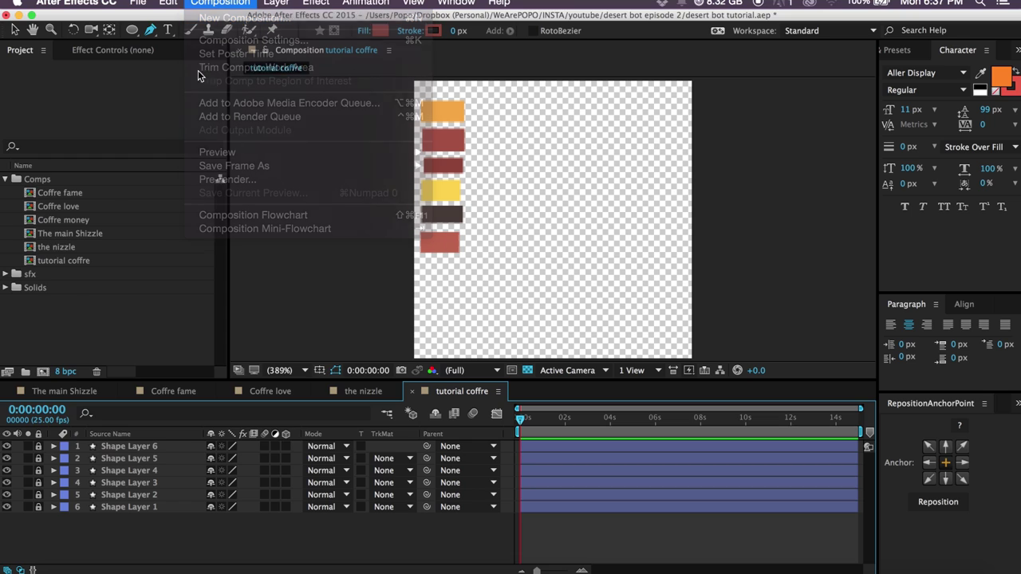
left_click(100, 172)
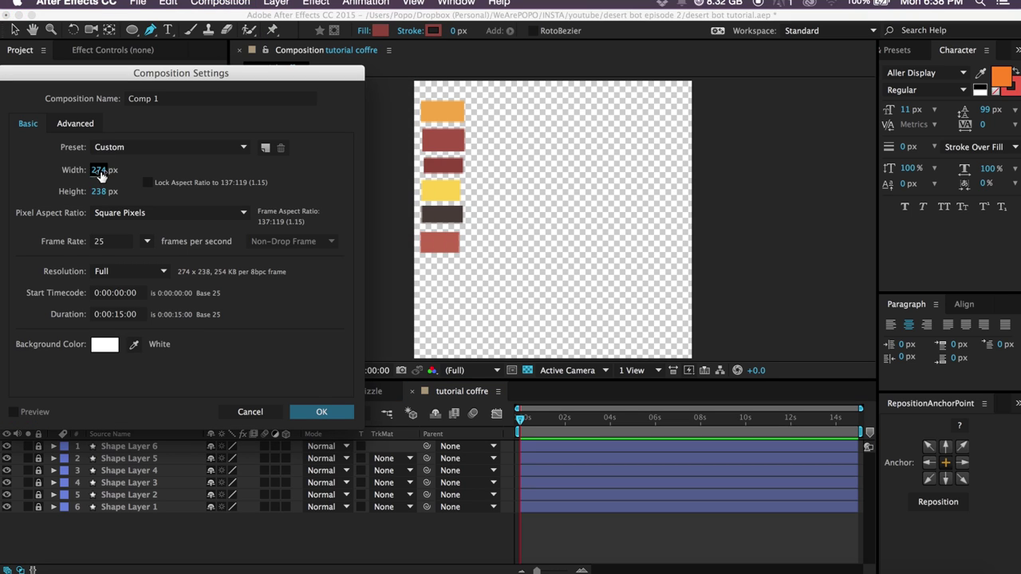
type("300")
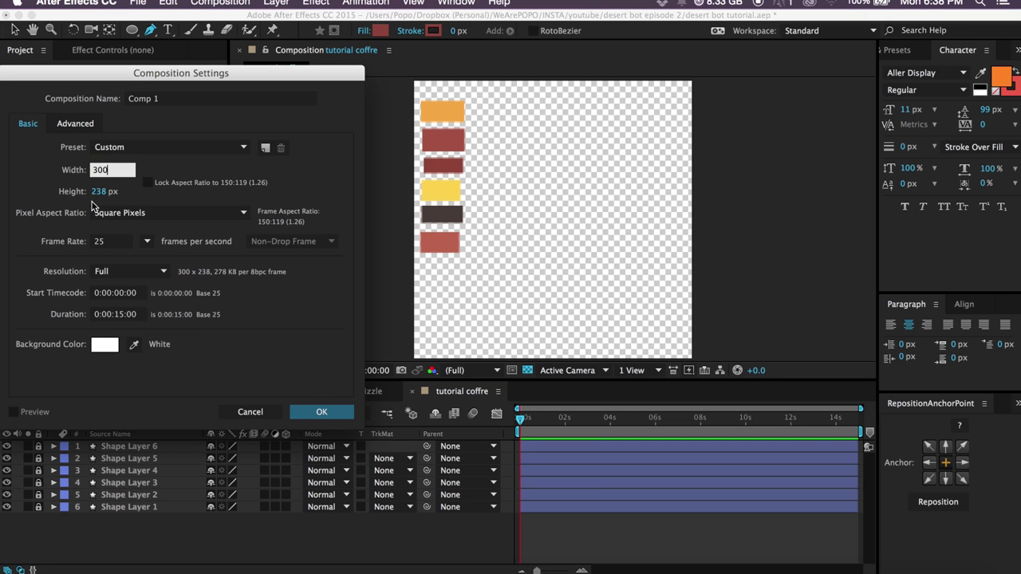
left_click(98, 192)
type("300")
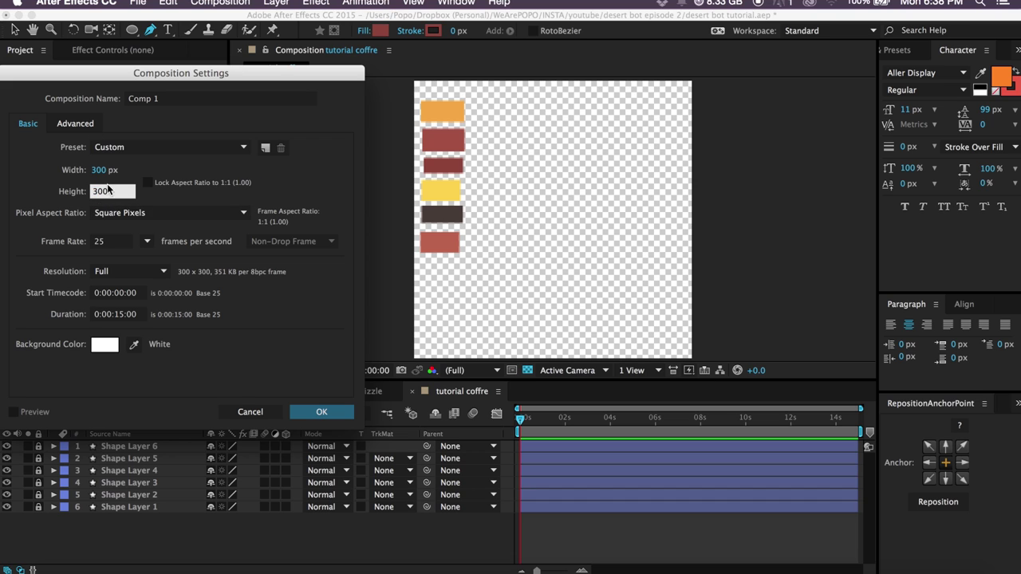
left_click(305, 285)
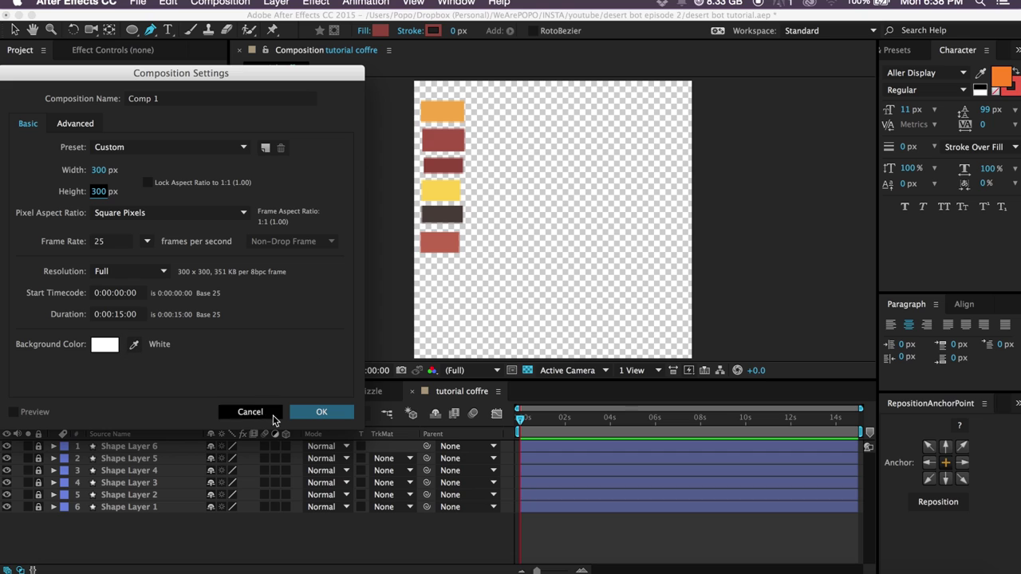
Name the new composition "the chest (the nizzle)", create it, and undo its creation.
left_click(166, 100)
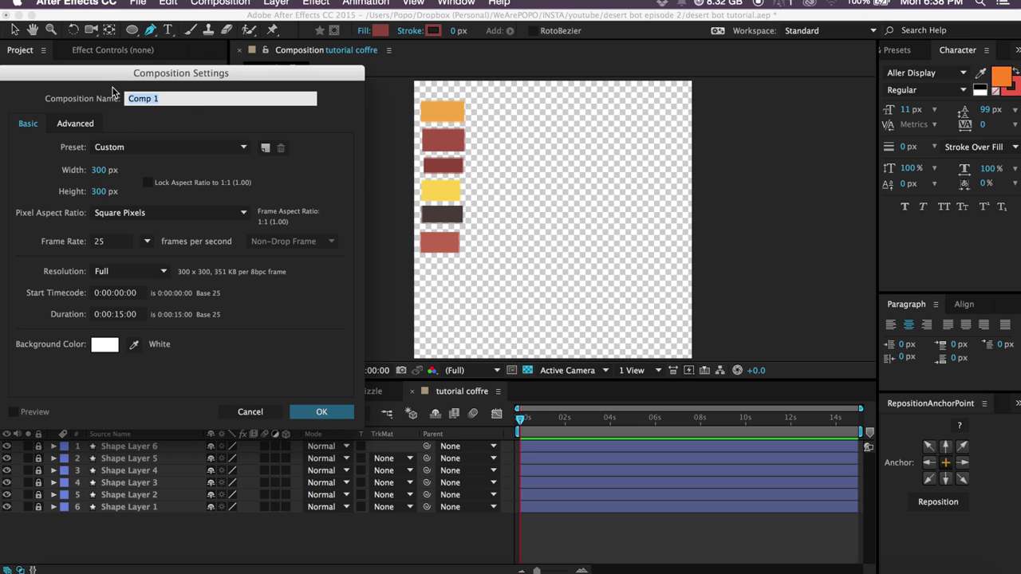
type("the chest (the nizzle")
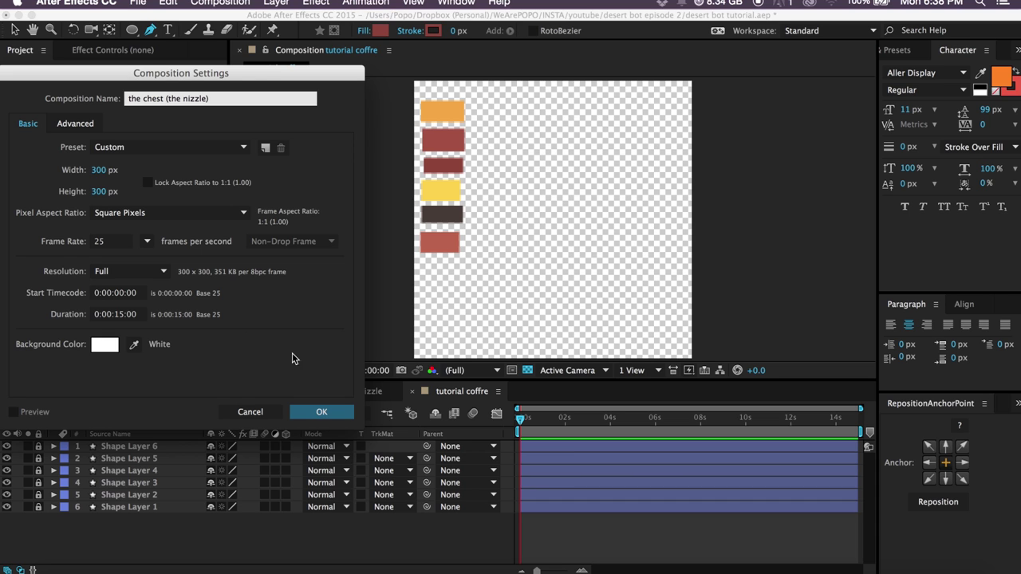
left_click_drag(187, 73, 359, 66)
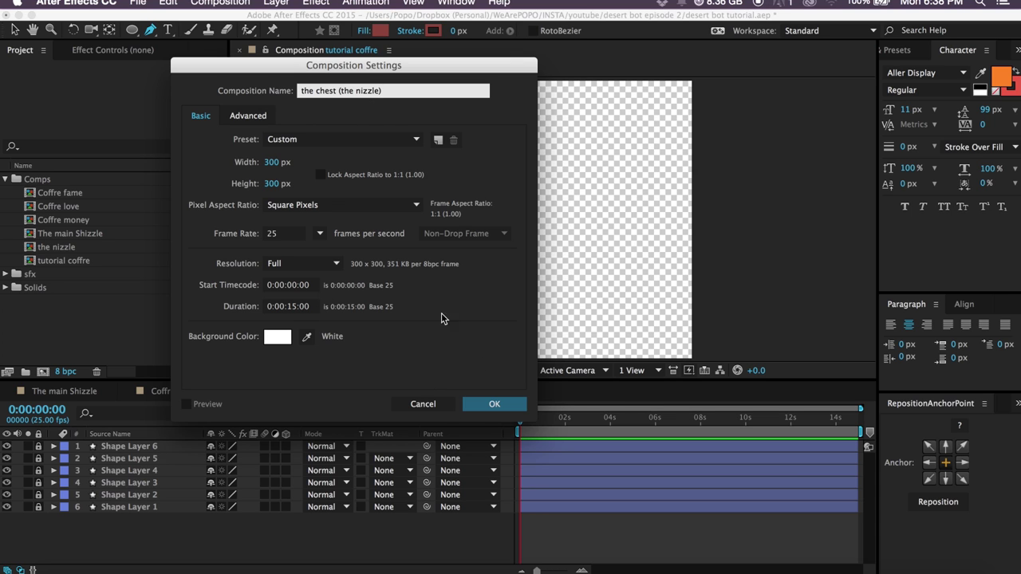
left_click(495, 403)
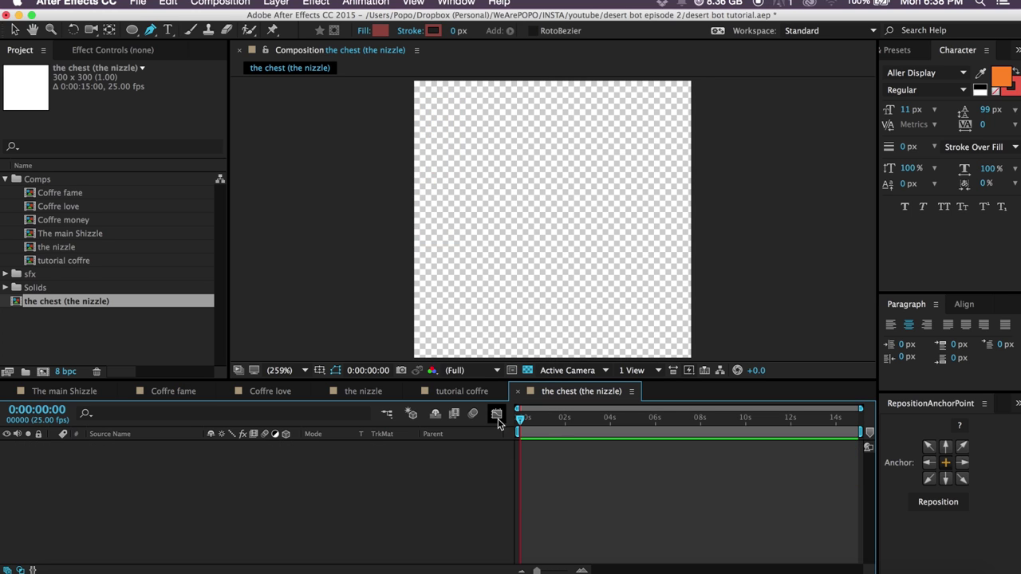
key("ctrl+z")
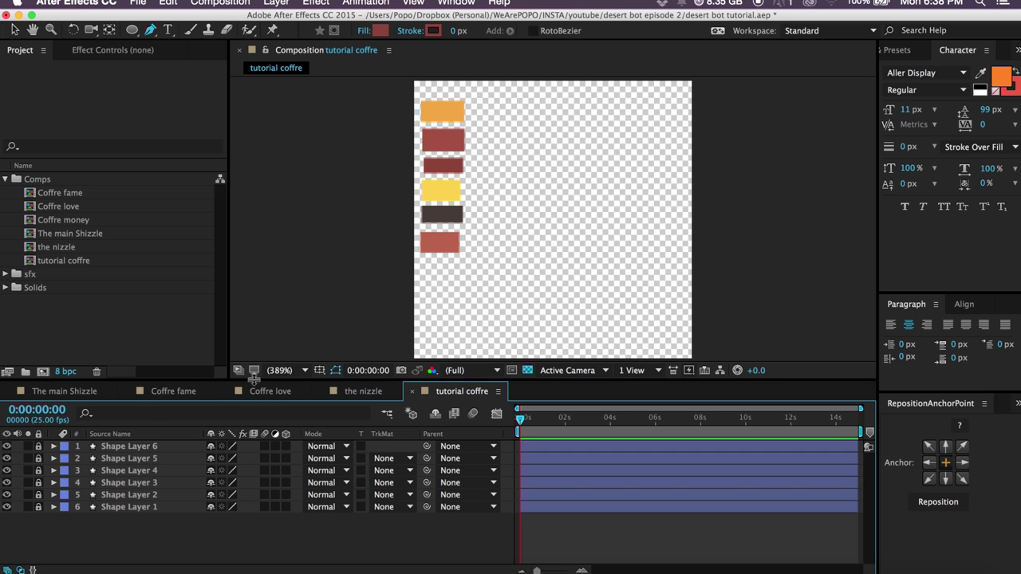
Show the grid in the composition view and sample the orange swatch (F4A845) as the shape fill colour.
left_click(320, 371)
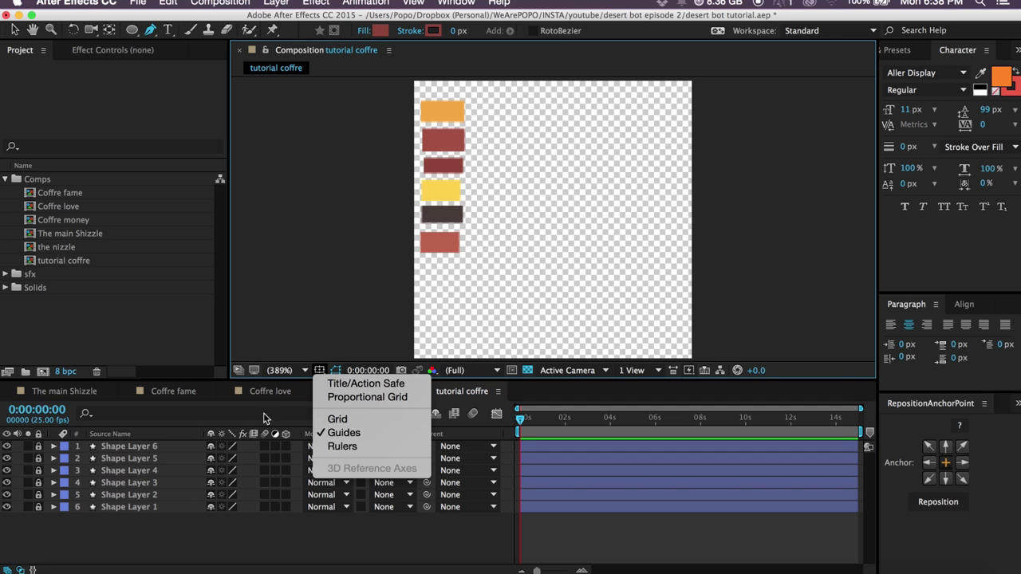
left_click(357, 420)
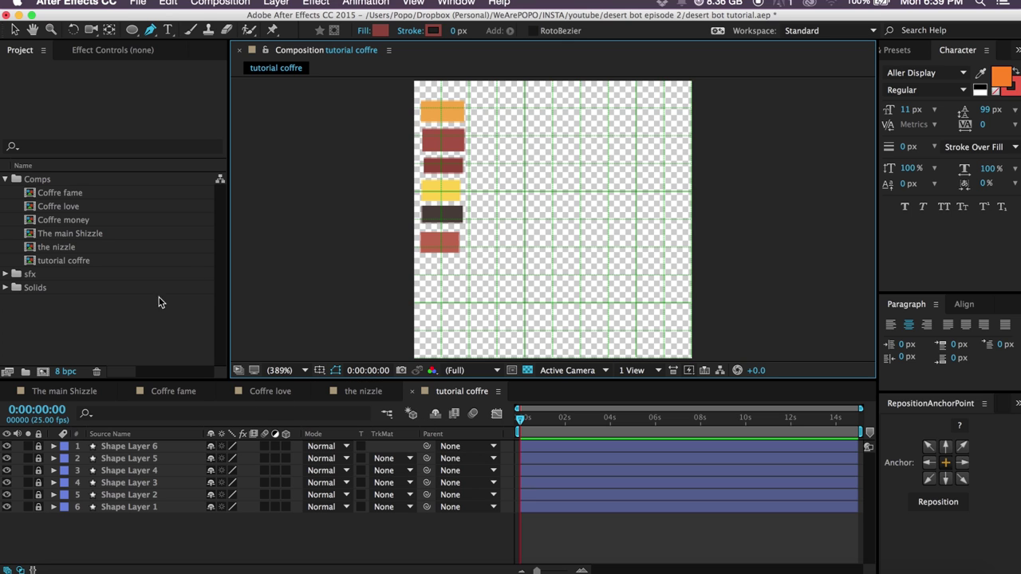
left_click(381, 32)
left_click(772, 407)
left_click(449, 117)
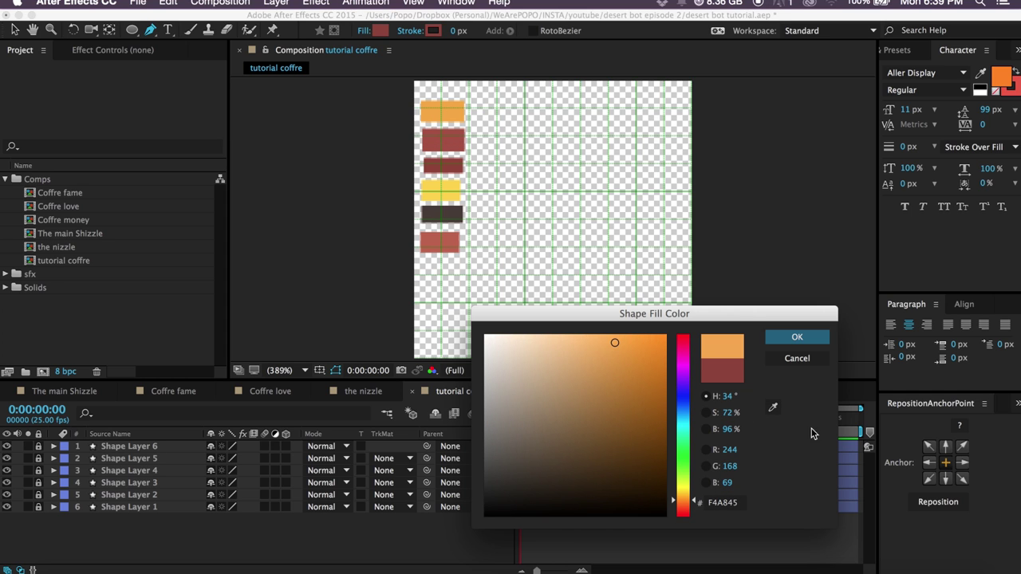
left_click(798, 339)
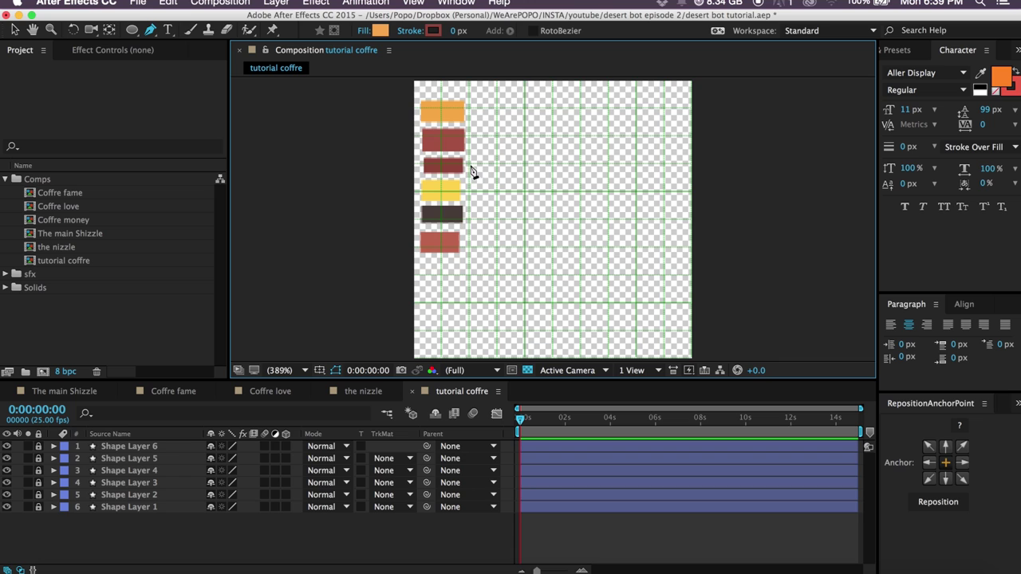
With the Pen tool, draw the left side and lower edge of the chest's orange band, dipping to a point at mid-width.
left_click(468, 163)
left_click(468, 217)
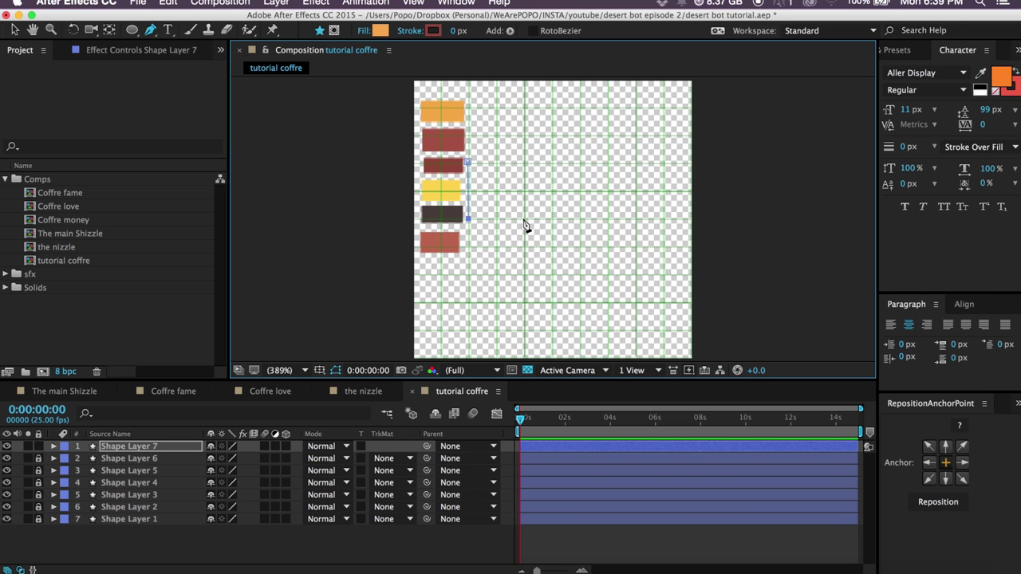
left_click(522, 218)
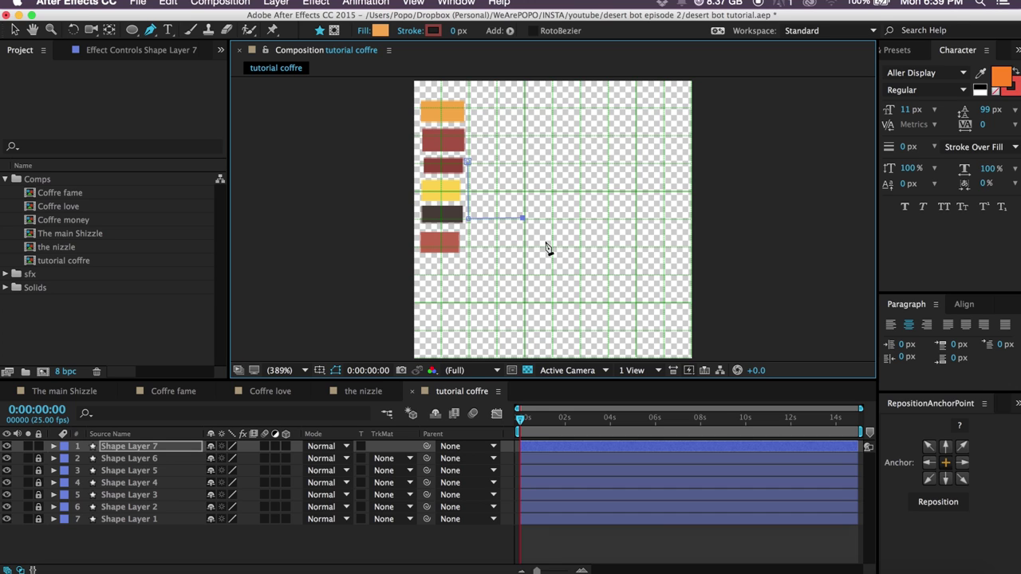
left_click_drag(553, 245, 561, 247)
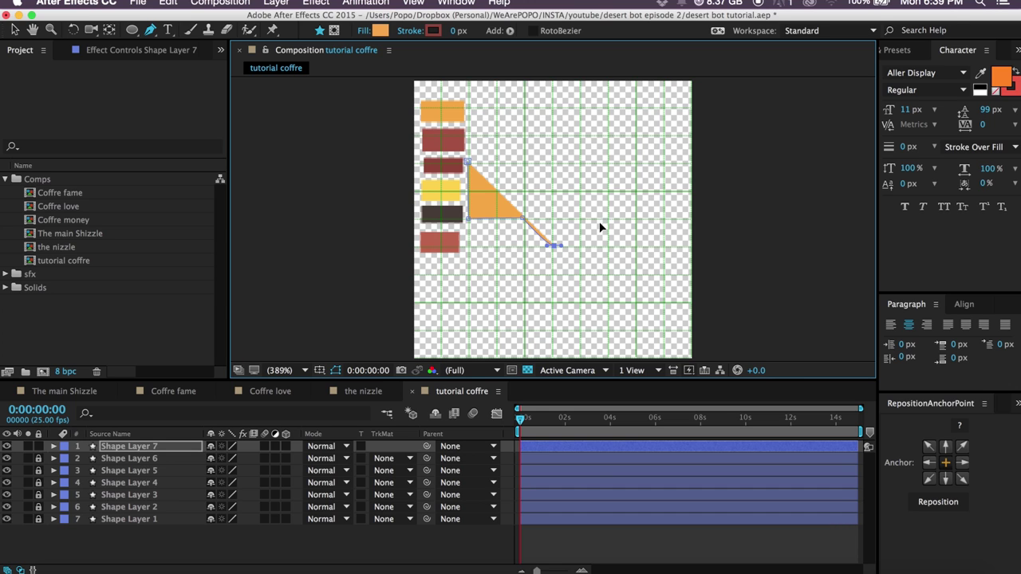
left_click(580, 218)
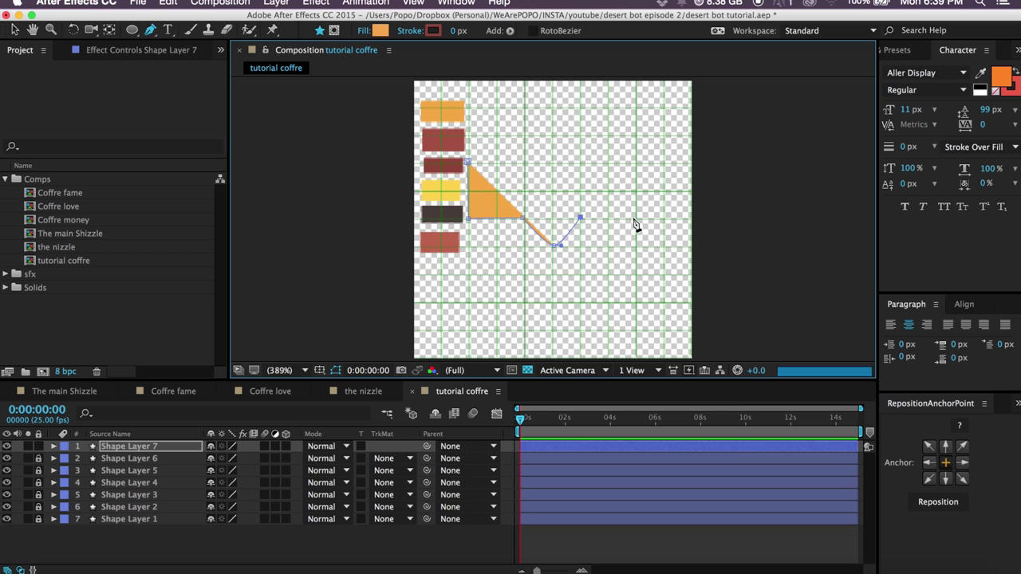
left_click(634, 217)
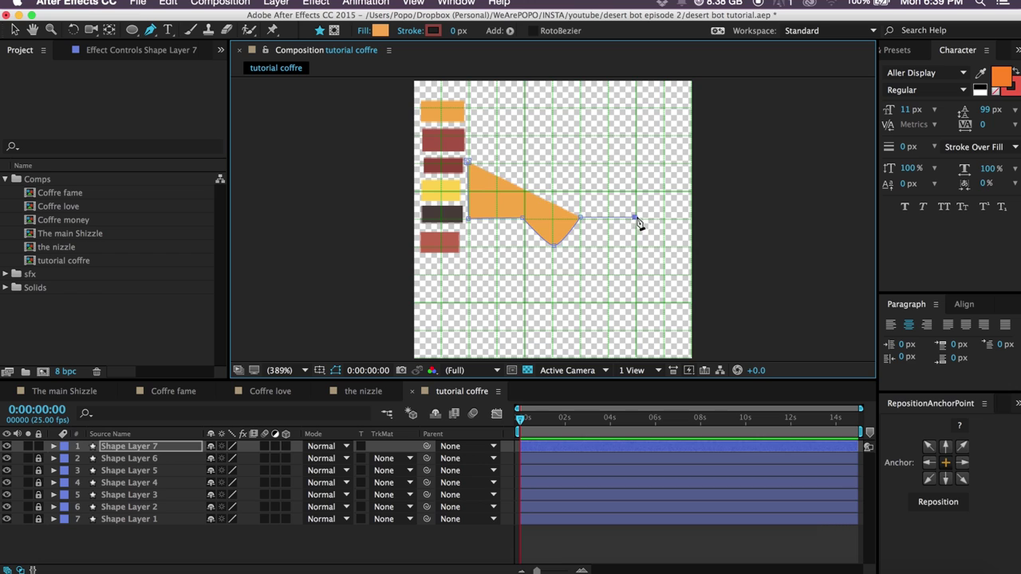
Complete the band's outline with a raised right arm, a central peak and a raised left arm, and close the path.
left_click(636, 147)
left_click(610, 150)
left_click(605, 191)
left_click(581, 190)
left_click(551, 166)
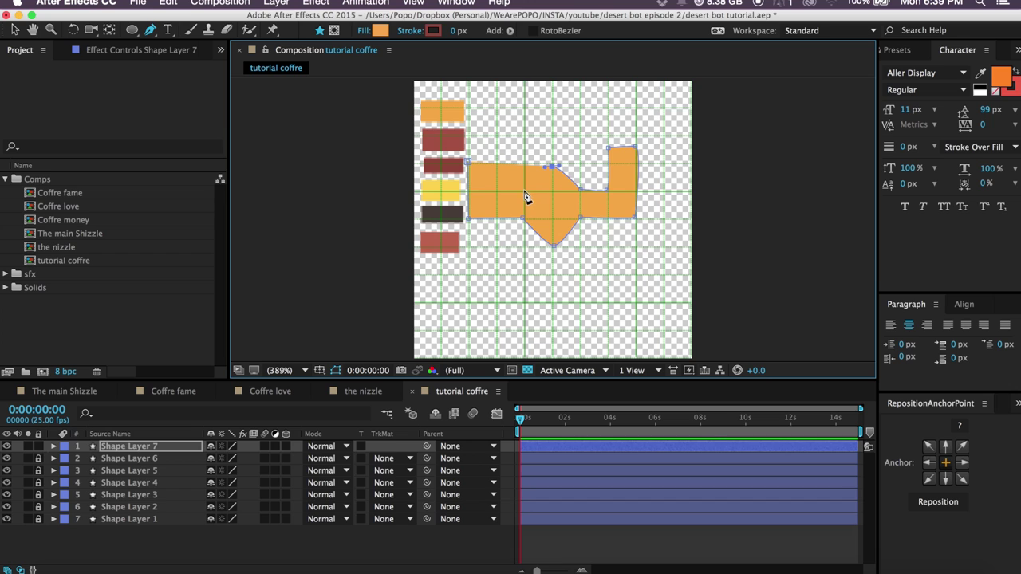
left_click(523, 188)
left_click_drag(495, 190, 501, 154)
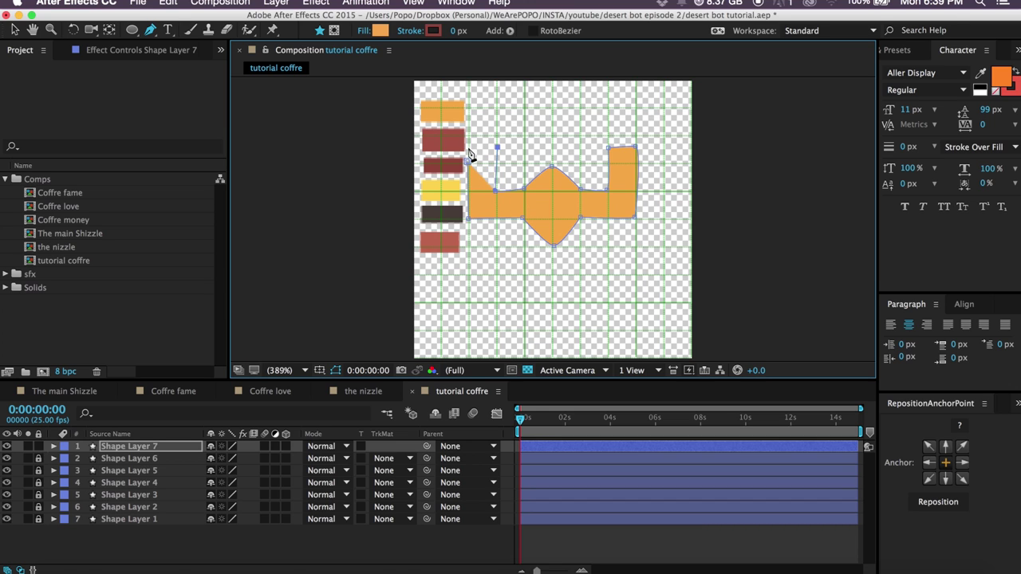
left_click(470, 158)
Level the top of the band's left arm by adjusting its upper corner points, and deselect the layer.
key("v")
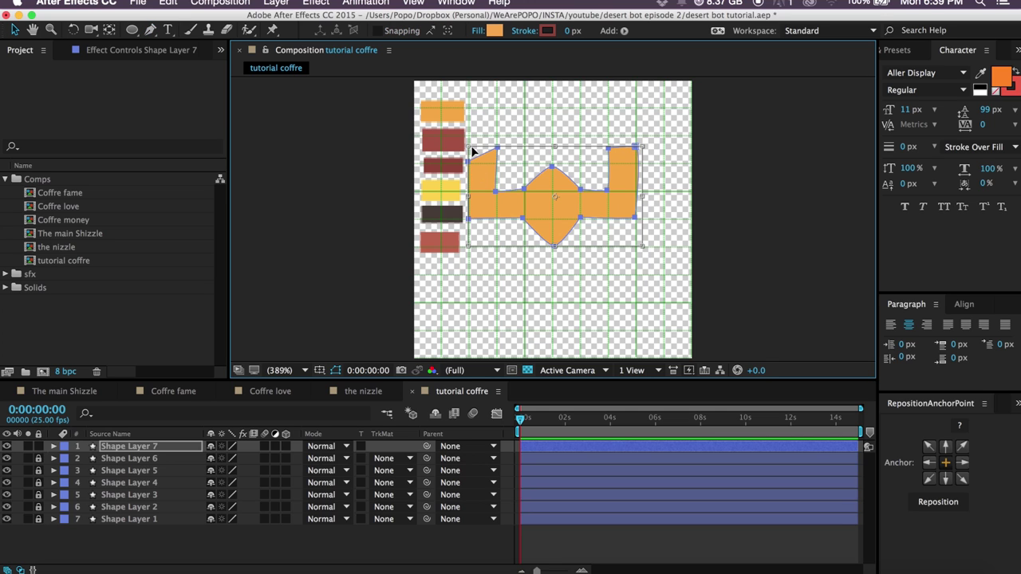
left_click(477, 158)
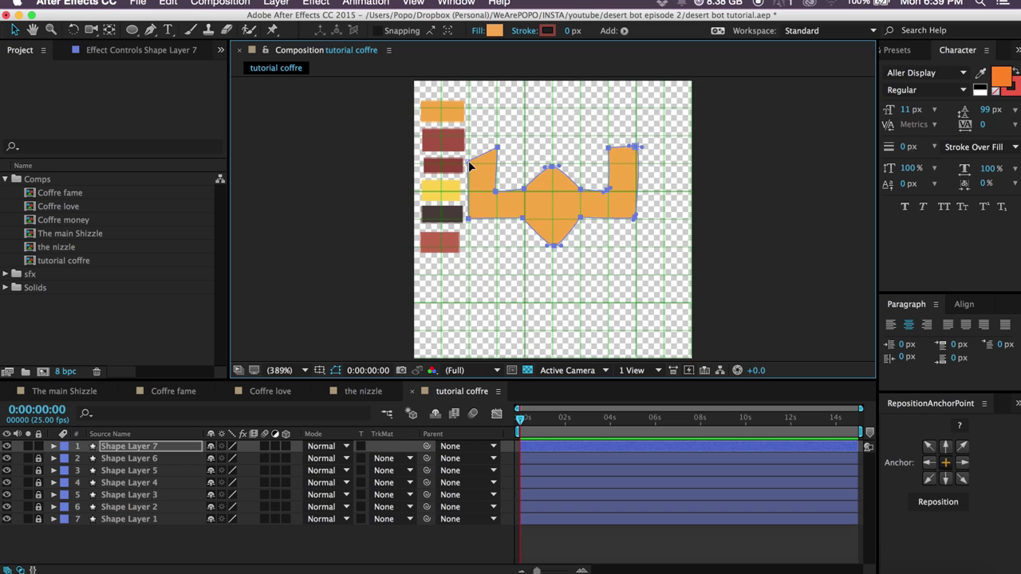
left_click(470, 148)
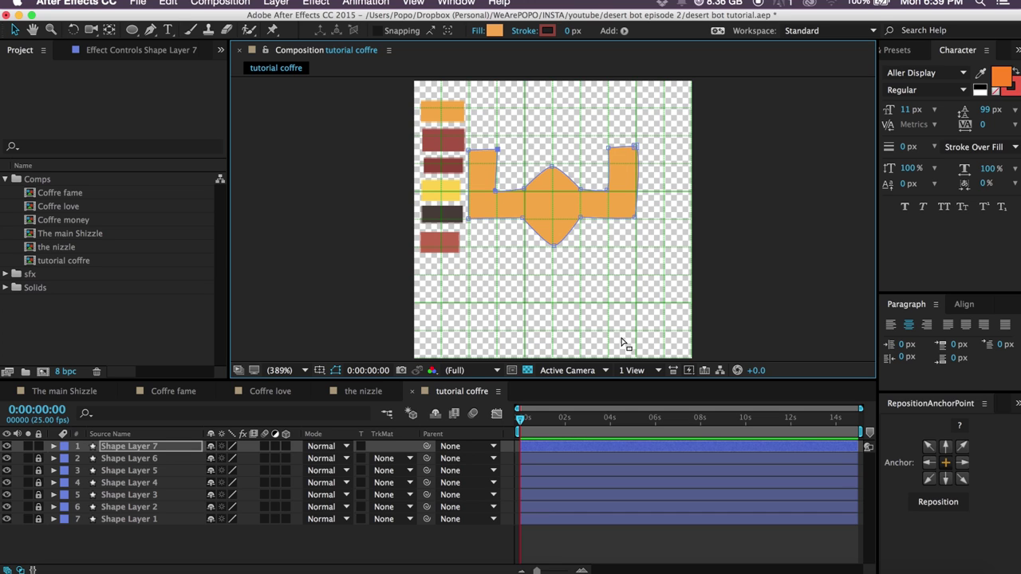
left_click(130, 448)
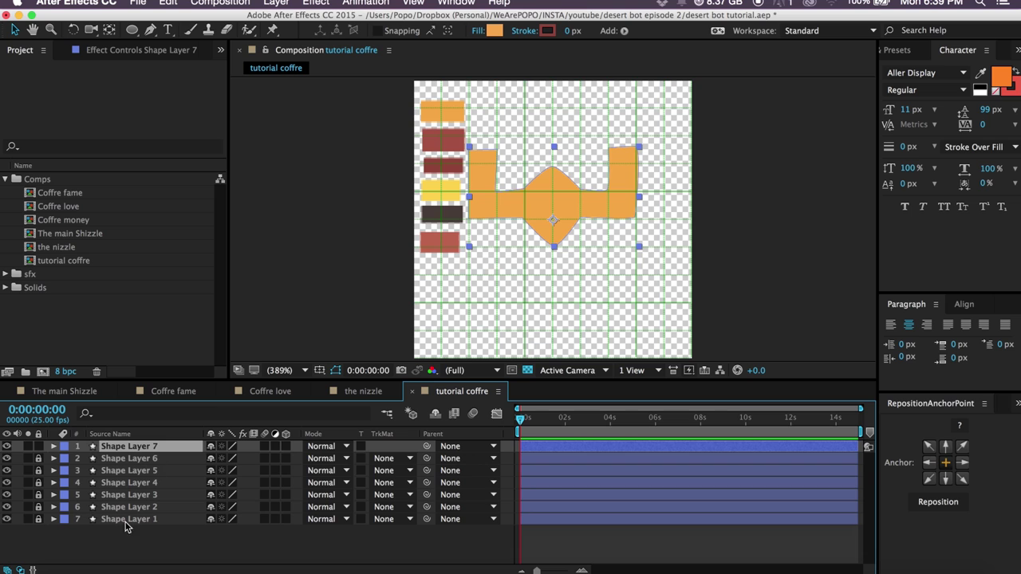
left_click(140, 543)
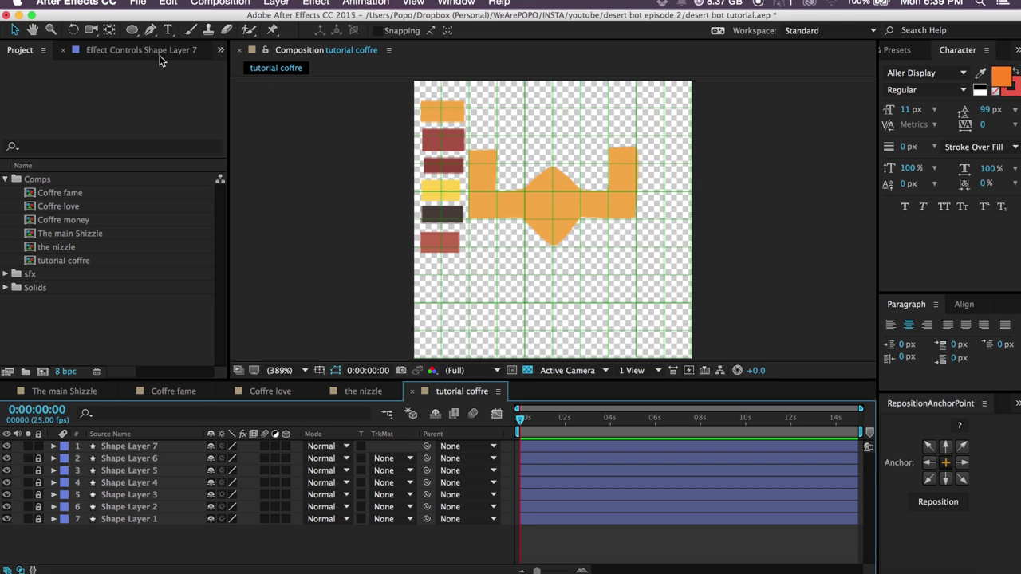
With the Pen tool active and nothing selected, sample the yellow swatch (FCD24F) as the shape fill colour.
left_click(150, 30)
left_click(380, 30)
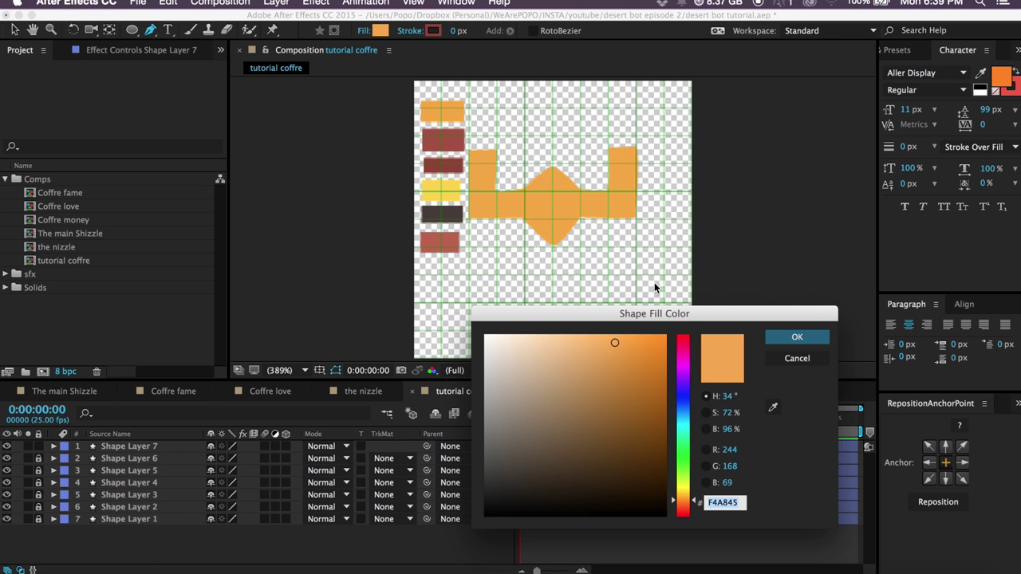
left_click(772, 408)
left_click(447, 190)
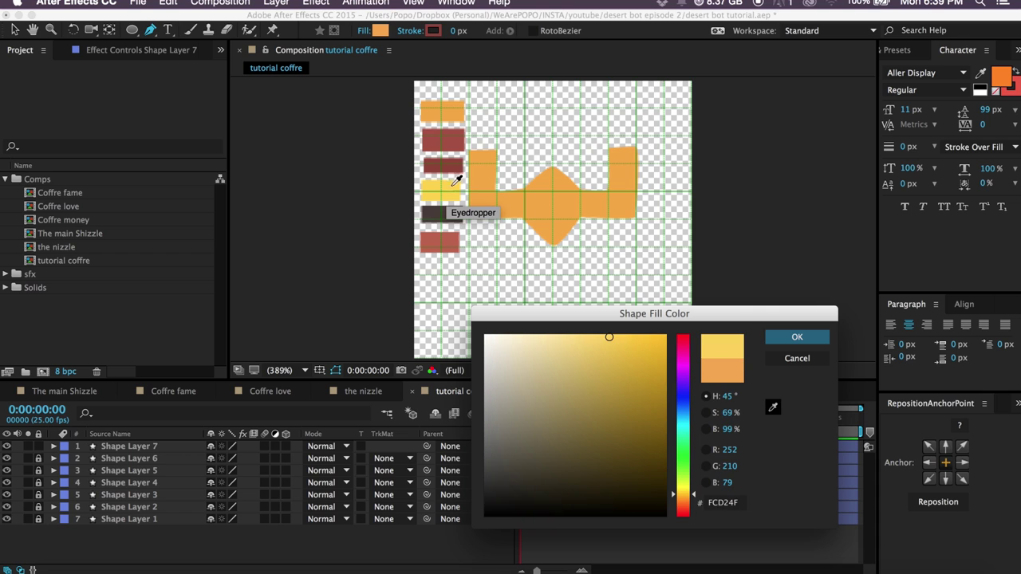
left_click(778, 335)
Draw a closed four-point yellow diamond inside the band's central diamond on a new shape layer.
left_click(554, 182)
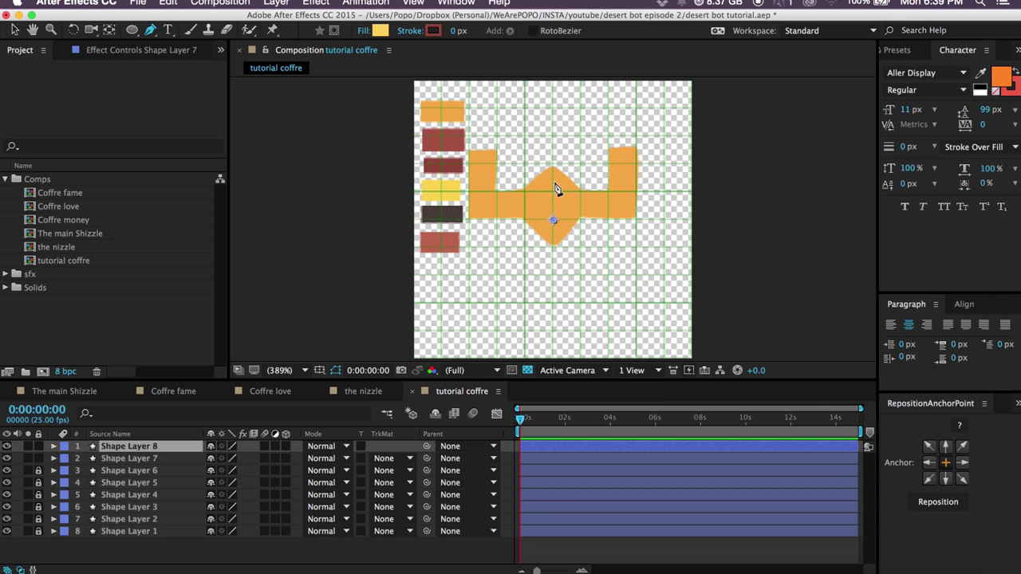
left_click(531, 208)
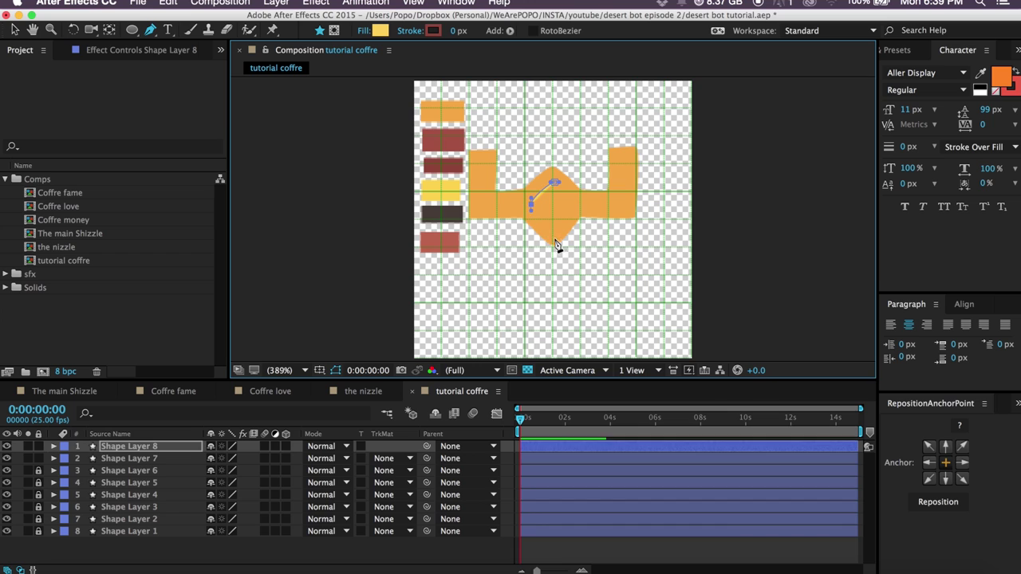
left_click(551, 233)
left_click(569, 206)
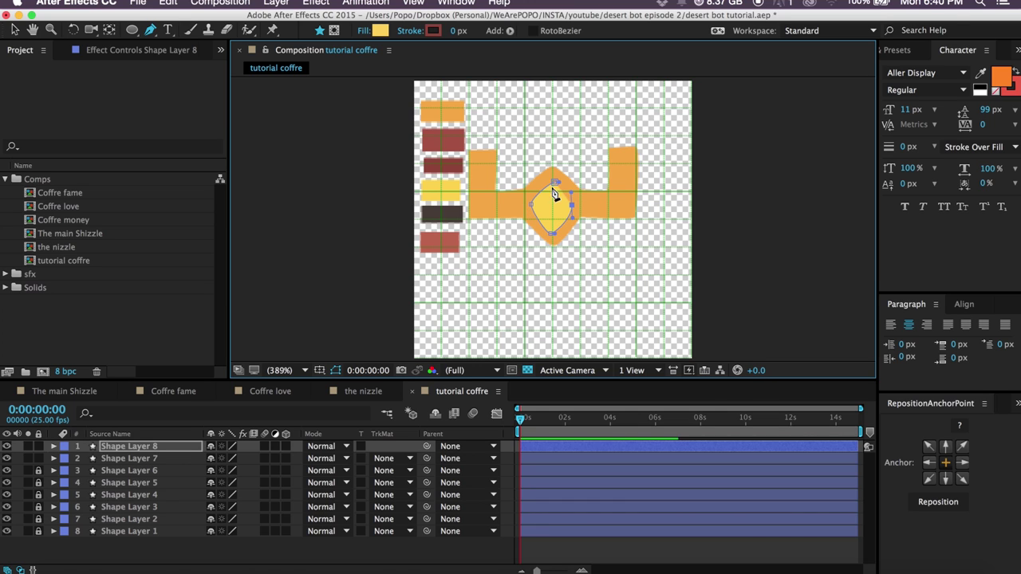
left_click(553, 183)
Round the side points of the yellow diamond by adjusting their curves, and select its layer.
left_click_drag(528, 204, 531, 214)
left_click(570, 203)
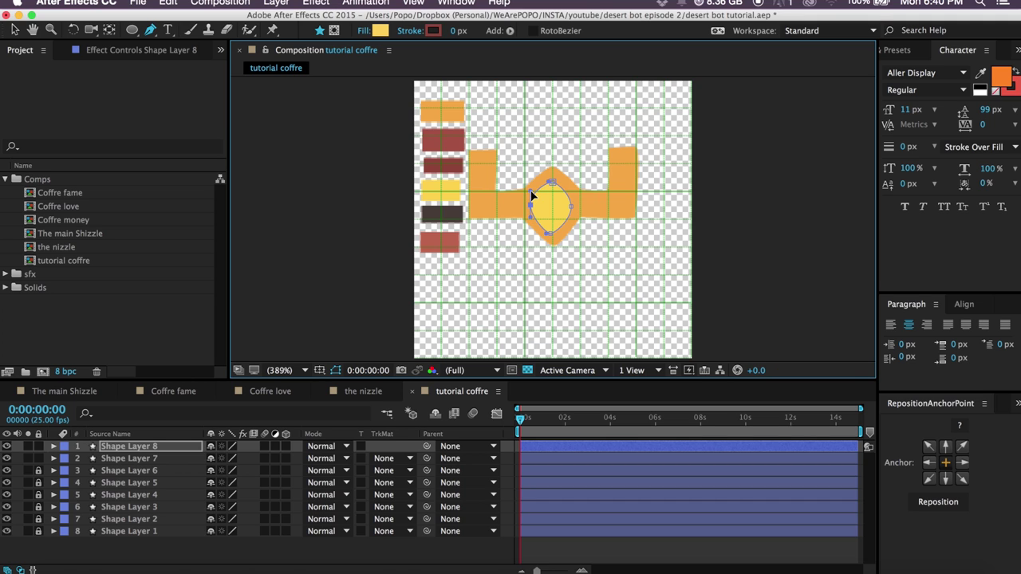
left_click(128, 449)
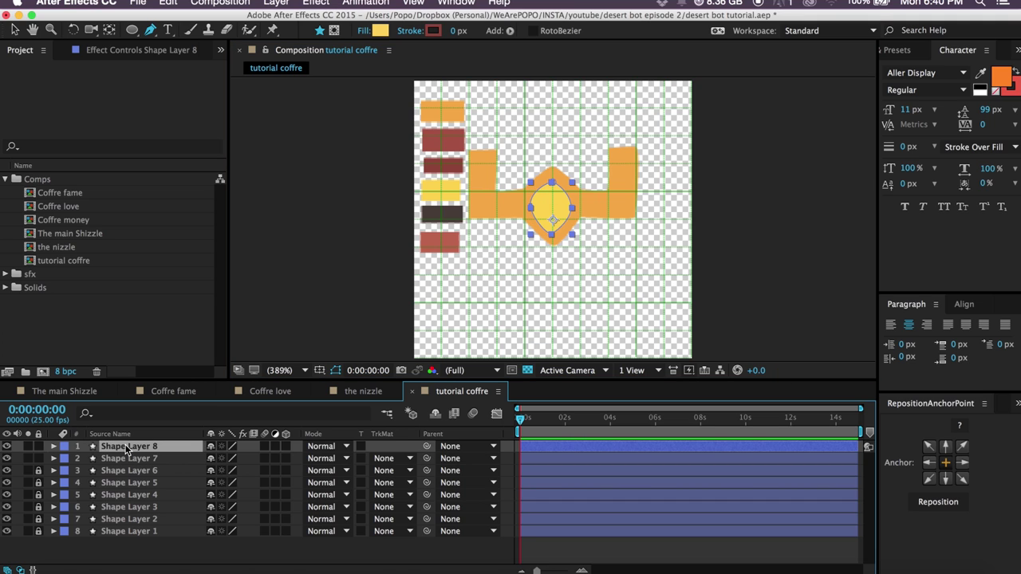
With no layer selected, sample the dark brown swatch as the shape fill colour.
left_click(125, 548)
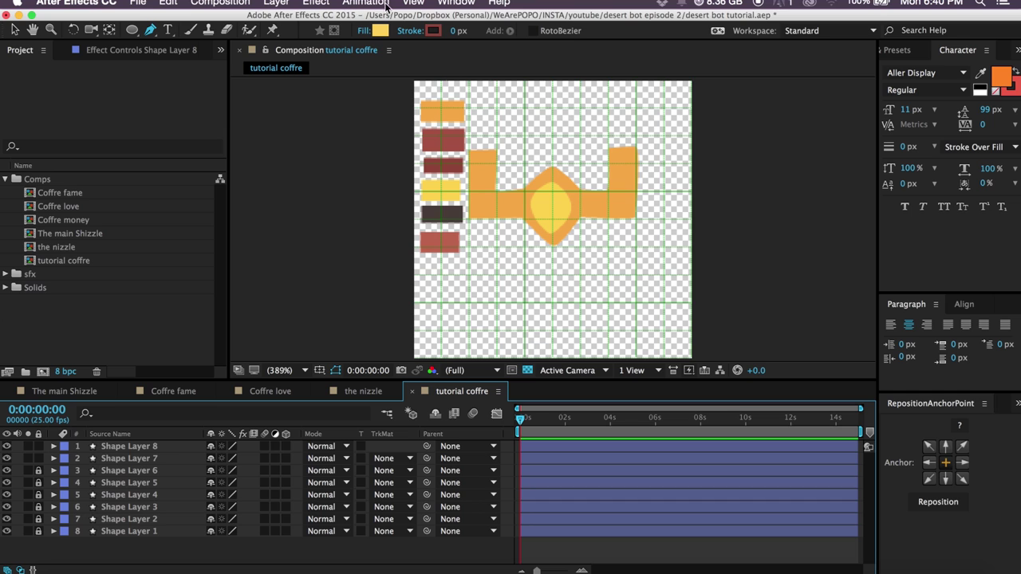
left_click(380, 31)
left_click(772, 407)
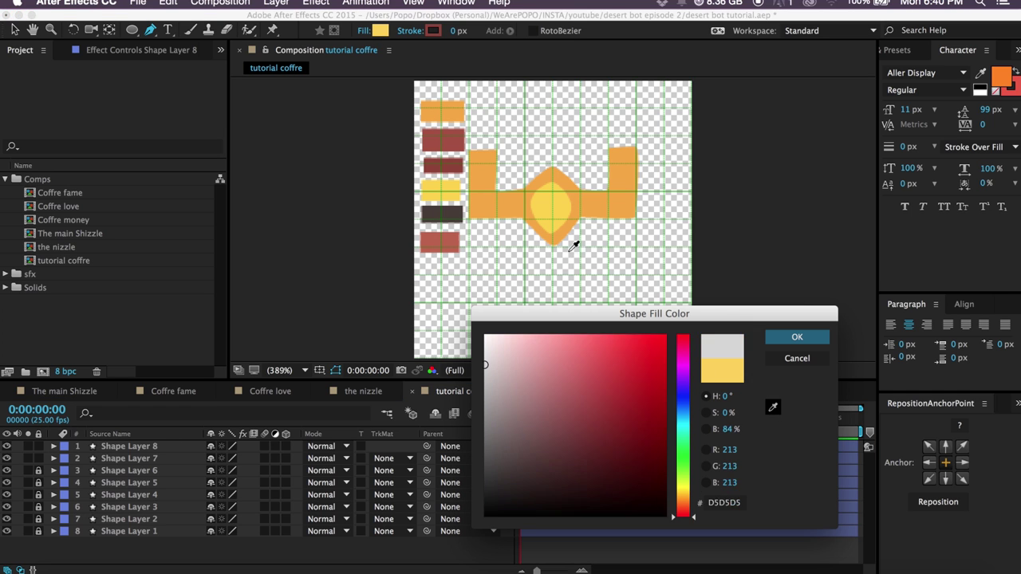
left_click(451, 213)
left_click(798, 337)
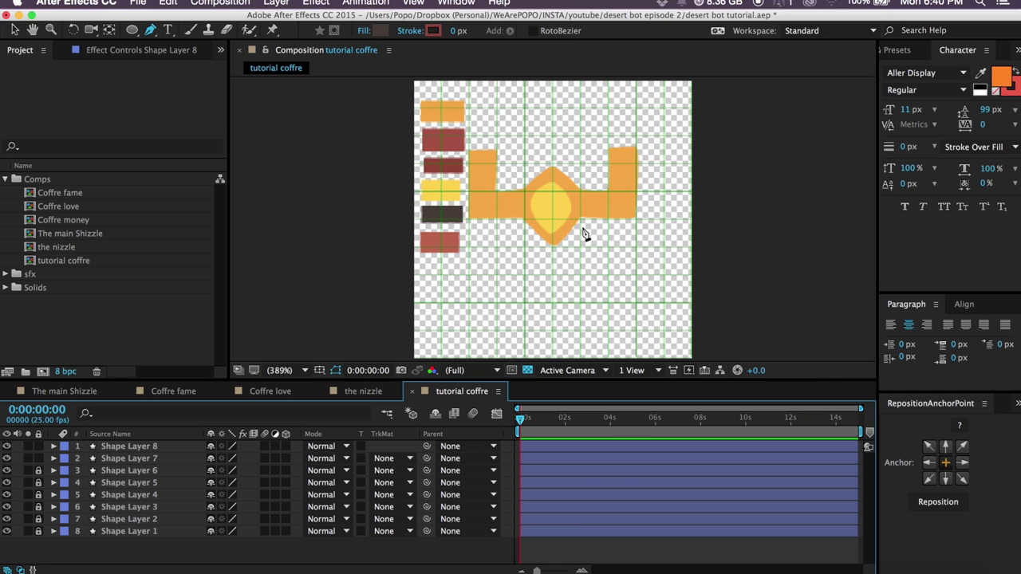
With the Ellipse tool, draw a small dark circle in the upper part of the yellow diamond on a new shape layer.
key("q")
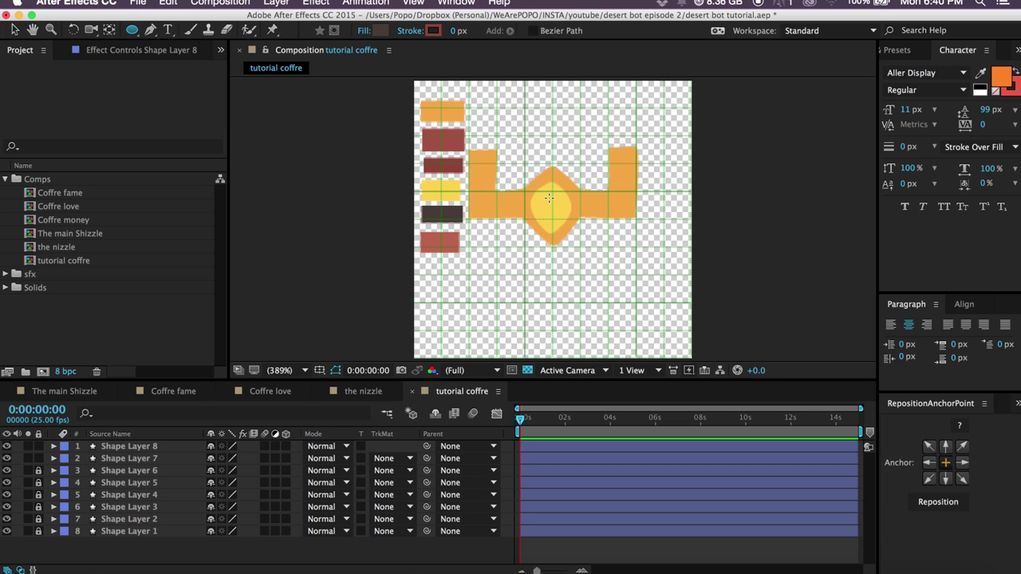
left_click_drag(133, 32, 197, 61)
left_click(283, 371)
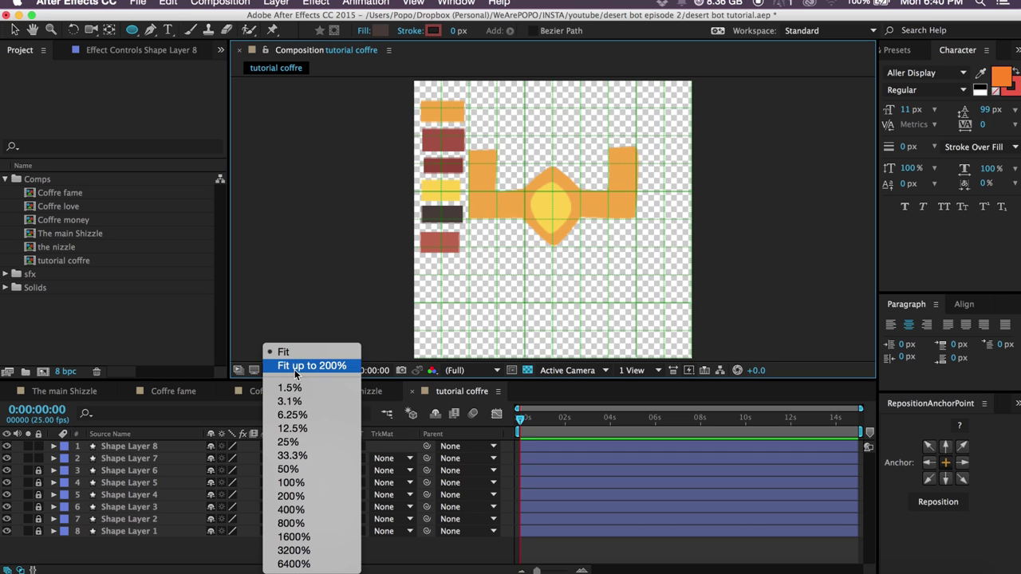
left_click(651, 18)
key("period")
key("period")
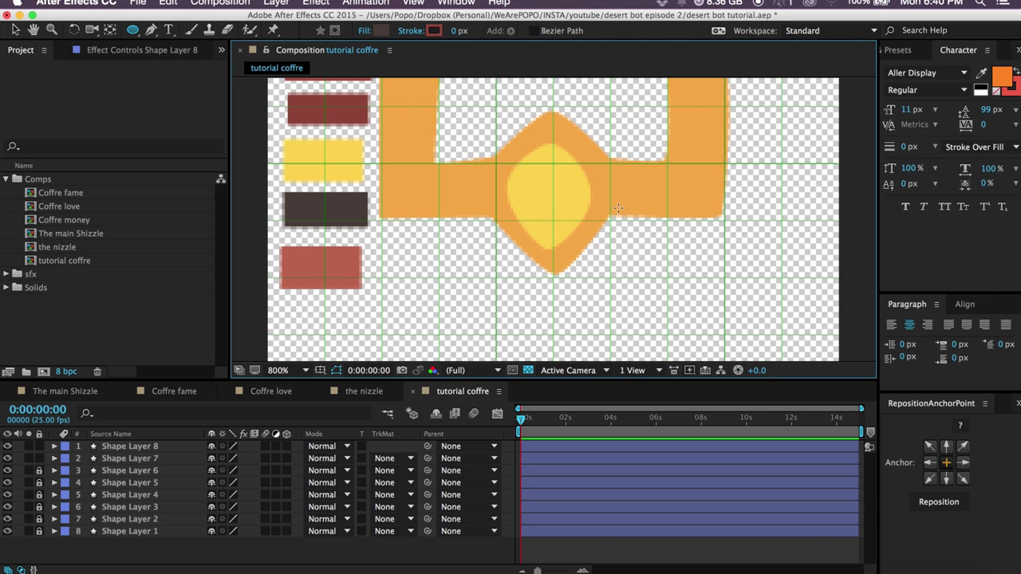
mouse_move(499, 184)
left_mouse_down()
mouse_move(526, 256)
mouse_move(575, 252)
mouse_move(564, 242)
mouse_move(578, 266)
left_mouse_up()
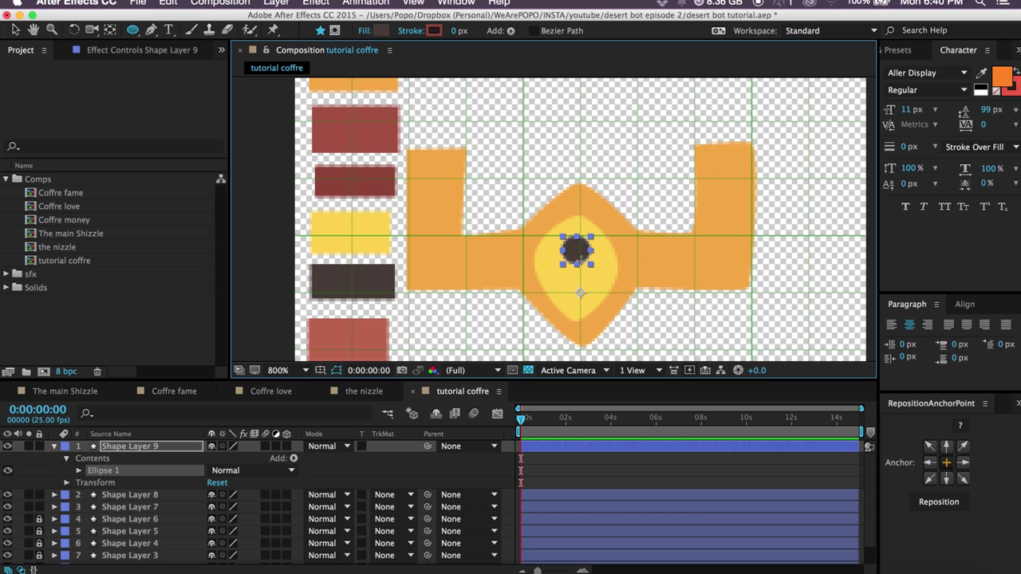
Draw the closed, downward-flaring keyhole stem below the dark circle on the same shape layer using the Pen tool, and deselect the layer.
left_click(151, 29)
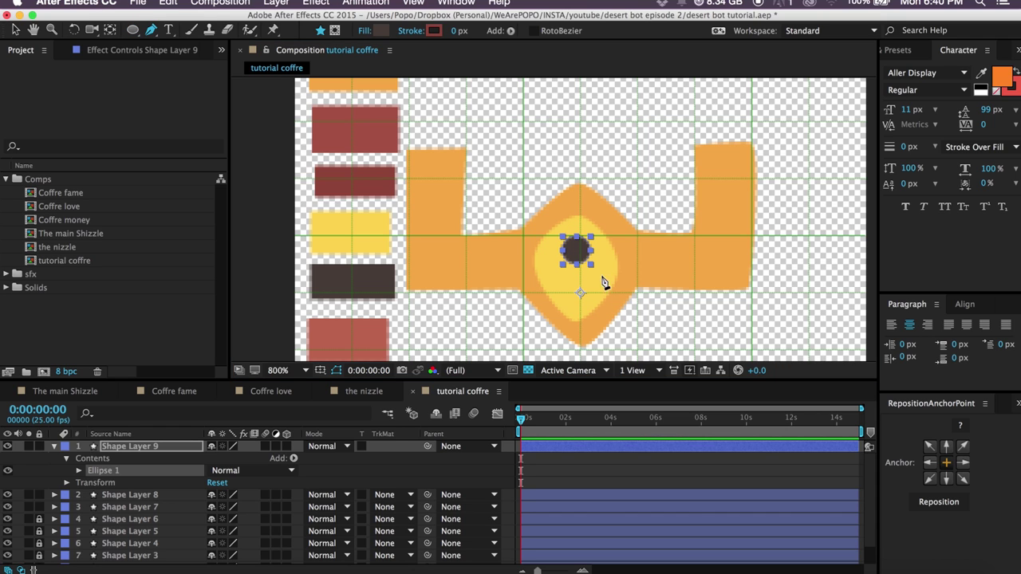
left_click(147, 451)
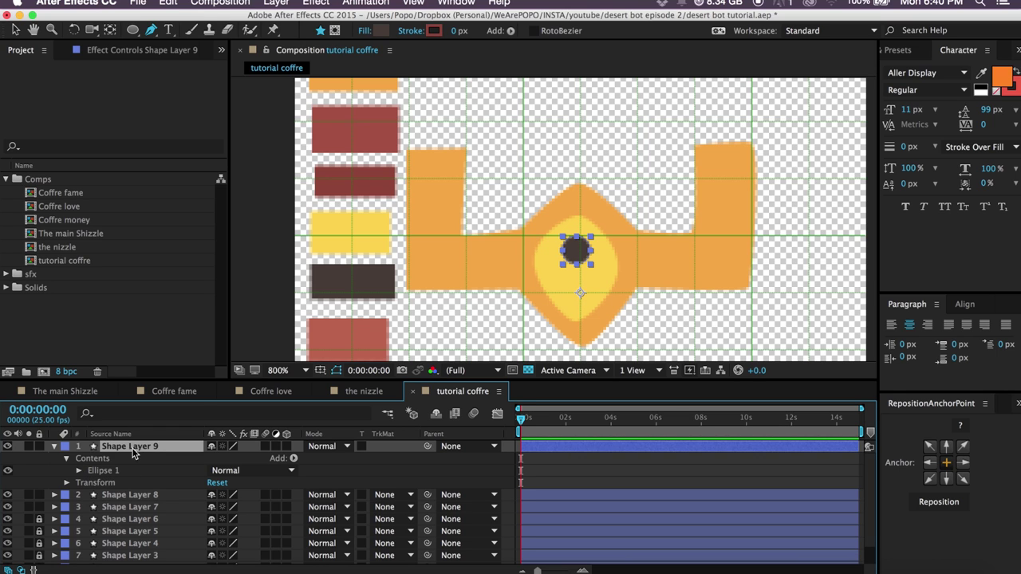
left_click(572, 256)
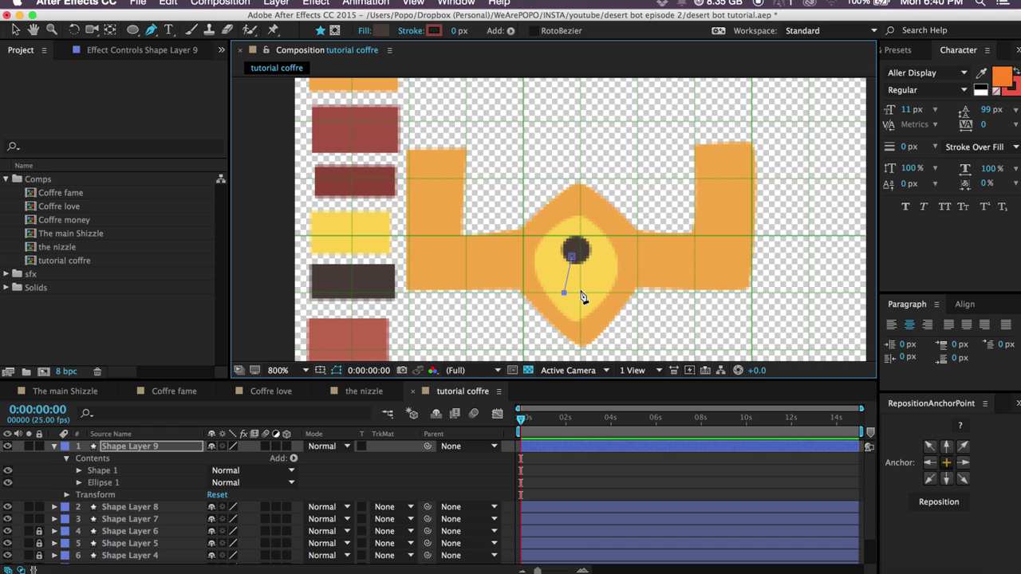
left_click(584, 290)
left_click(573, 257)
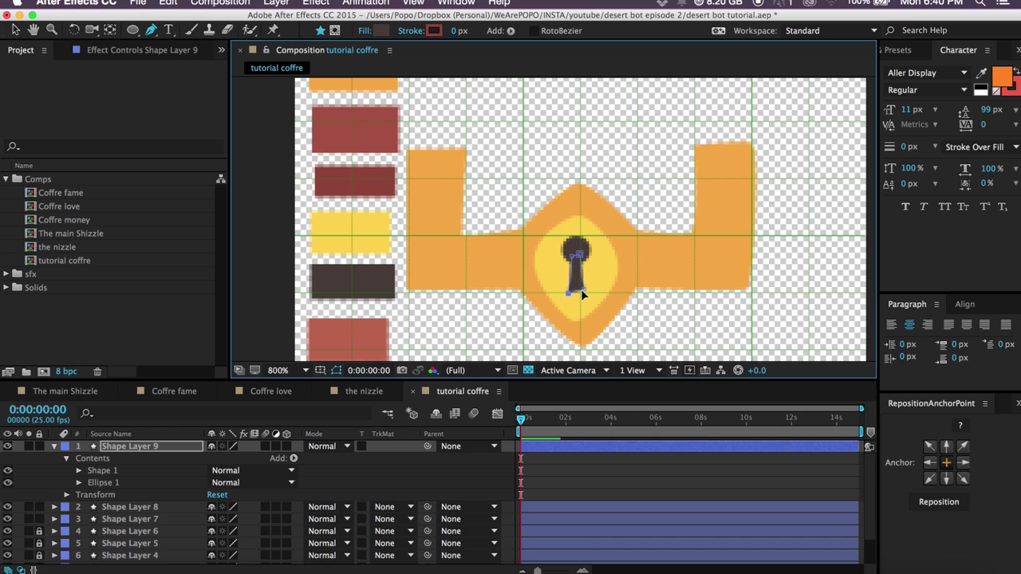
left_click(487, 485)
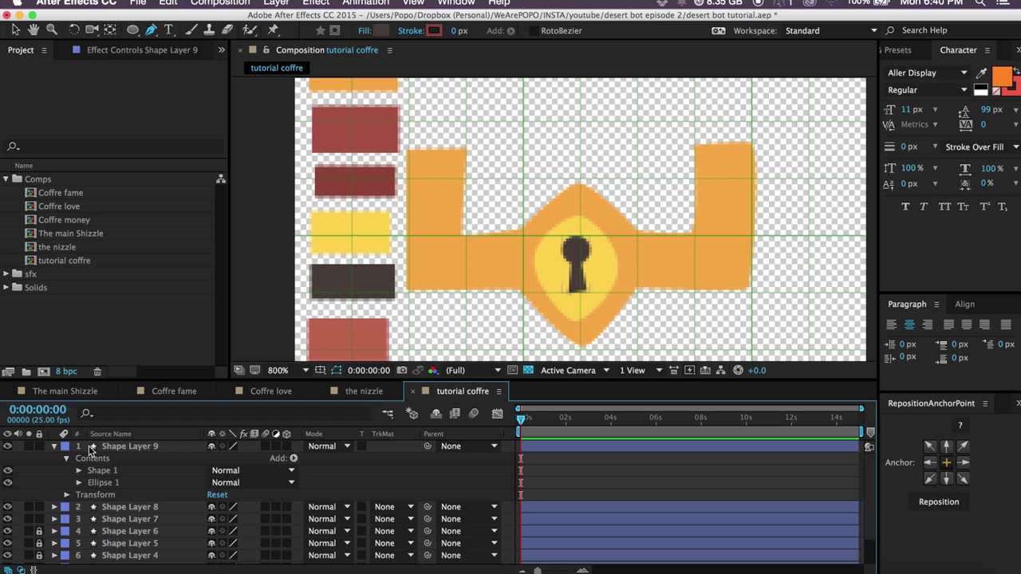
Rename the dark keyhole's shape layer as Keyhole.
left_click(119, 449)
key("Return")
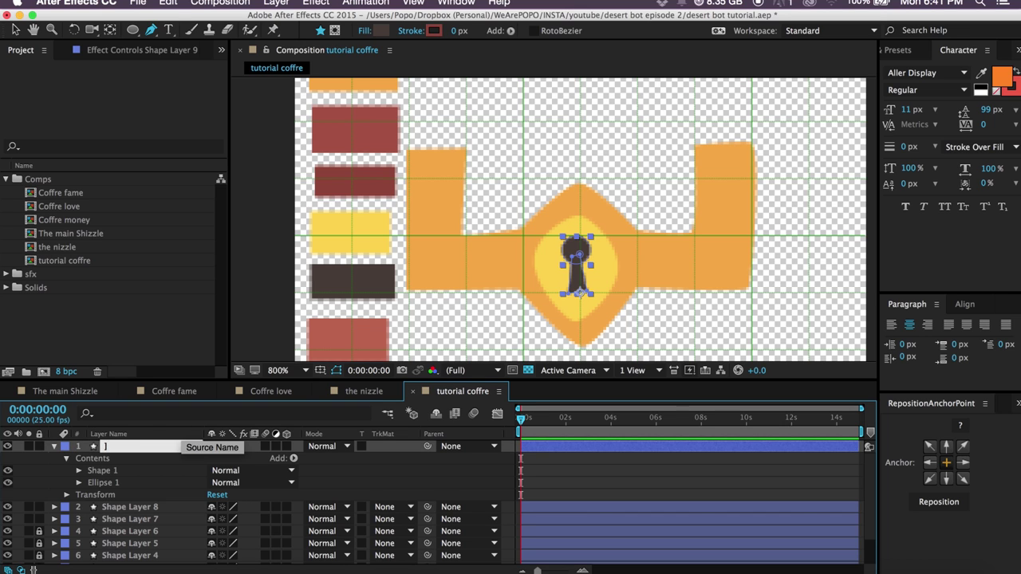
key("Return")
key("Delete")
key("ctrl+z")
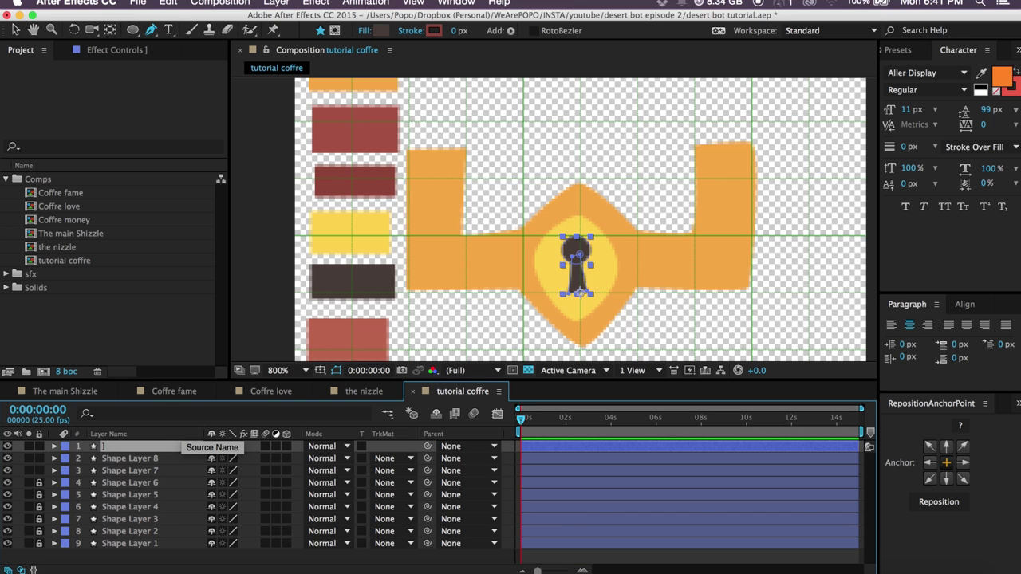
key("Return")
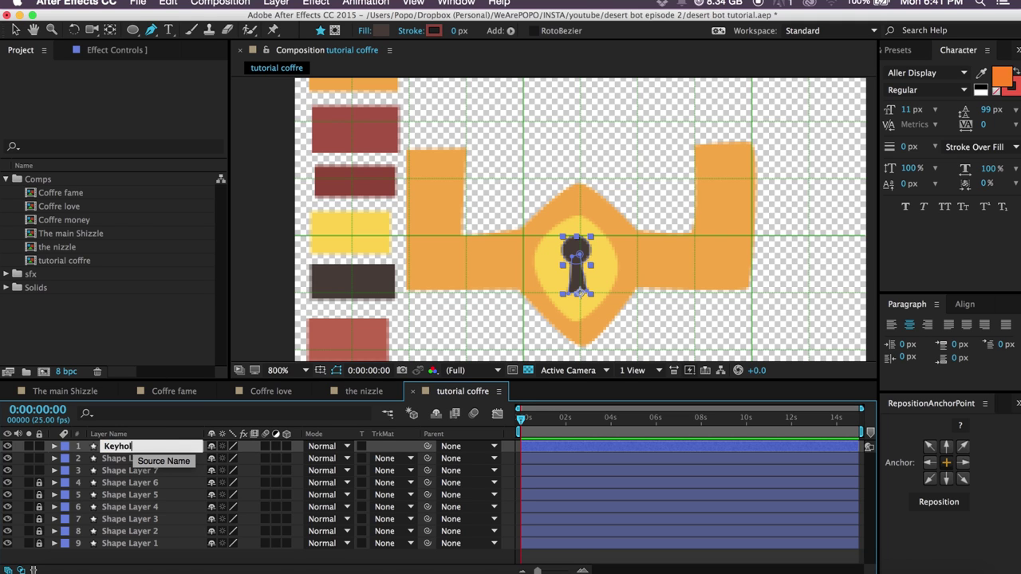
type("Keyhole")
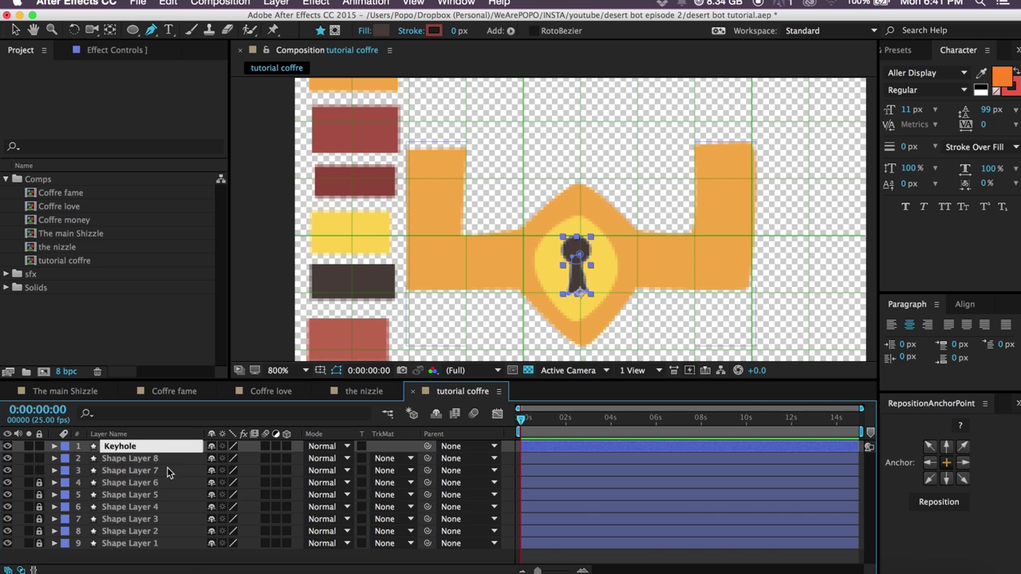
Rename the yellow diamond's layer, Shape Layer 8, as keyhole holder.
left_click(159, 461)
key("Return")
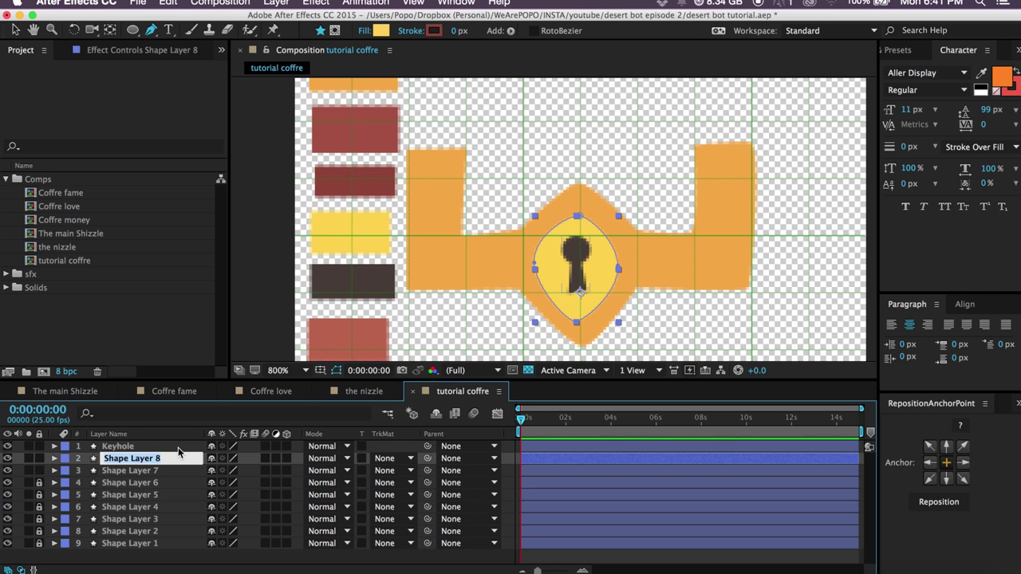
type("key")
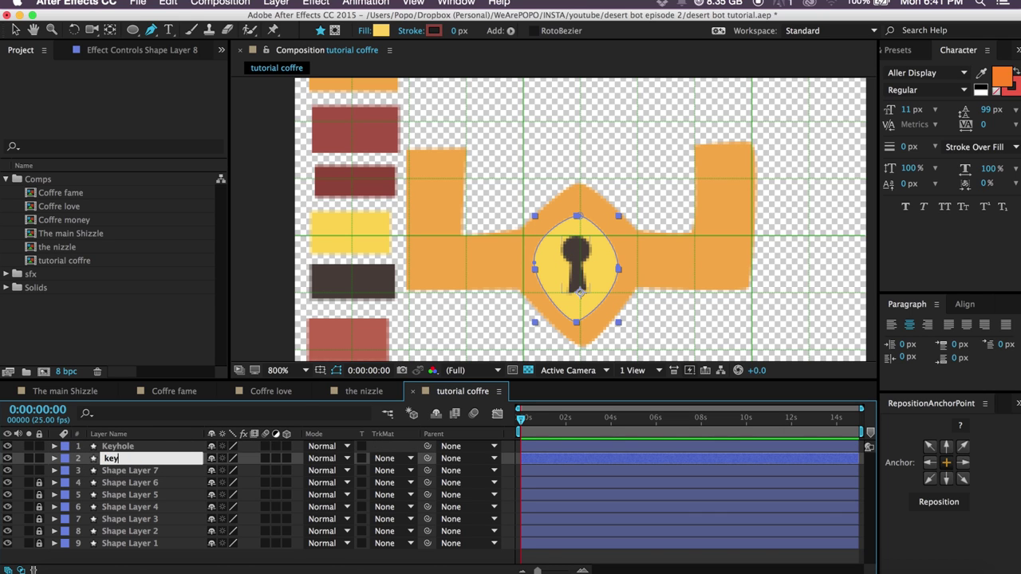
type("hole holder")
key("Return")
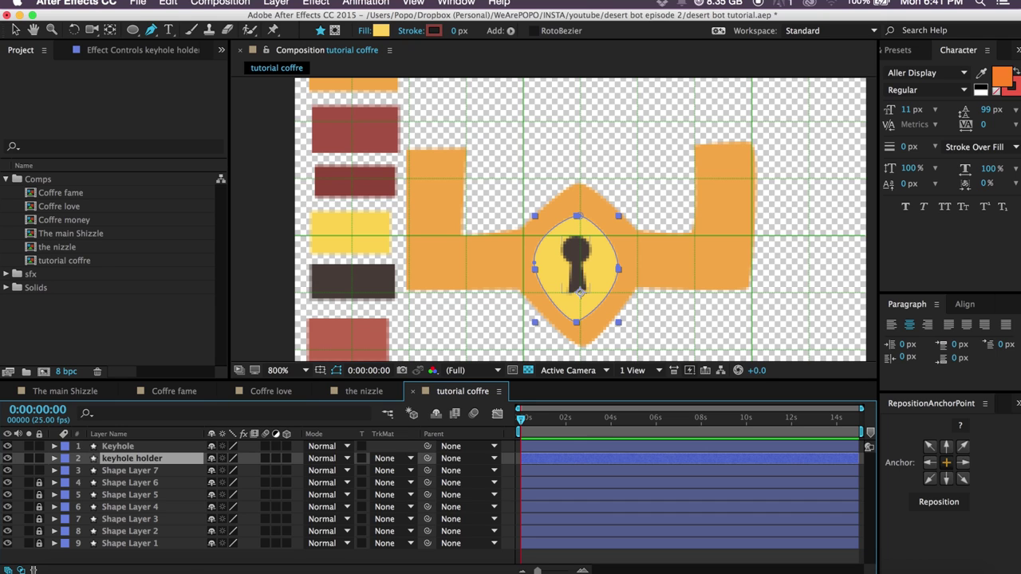
Rename the orange band's layer, Shape Layer 7, as main belt.
left_click(137, 472)
key("Return")
type("keyhole hol")
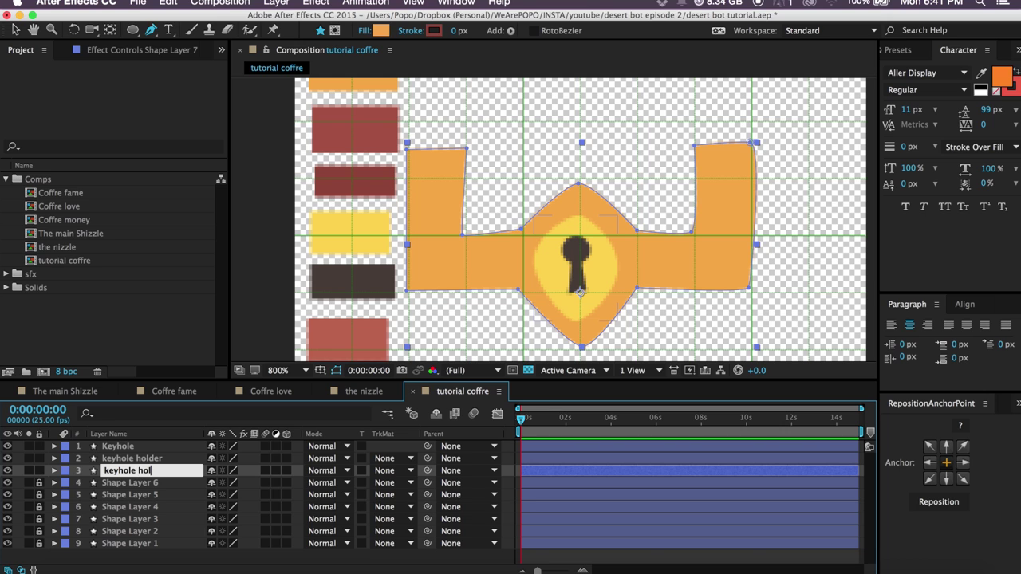
key("super+a")
key("BackSpace")
type("main belt")
key("Return")
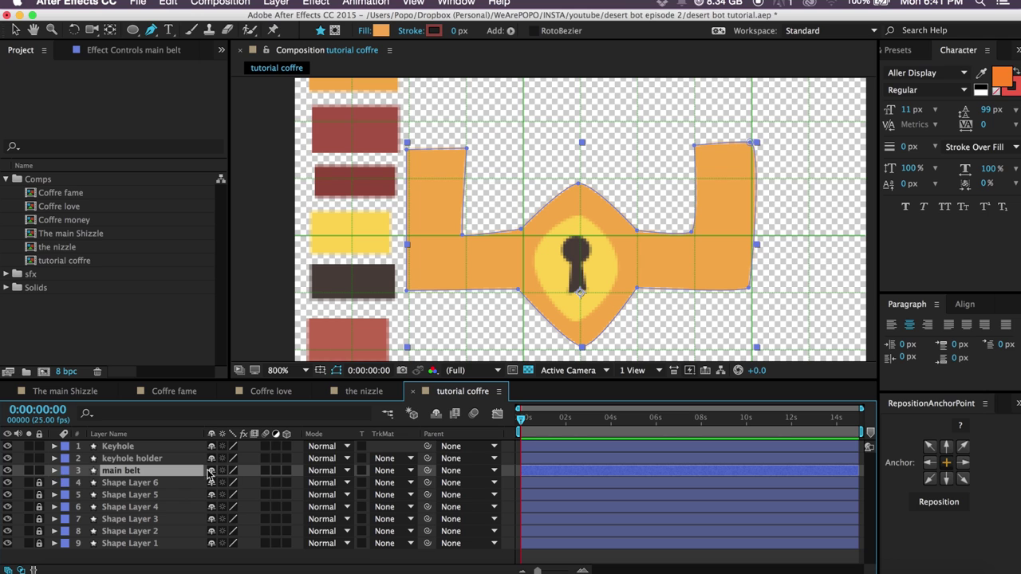
Set the label colours to Orange for main belt, Yellow for keyhole holder and Fuchsia for Keyhole, and deselect the layers.
left_click(65, 471)
left_click(100, 495)
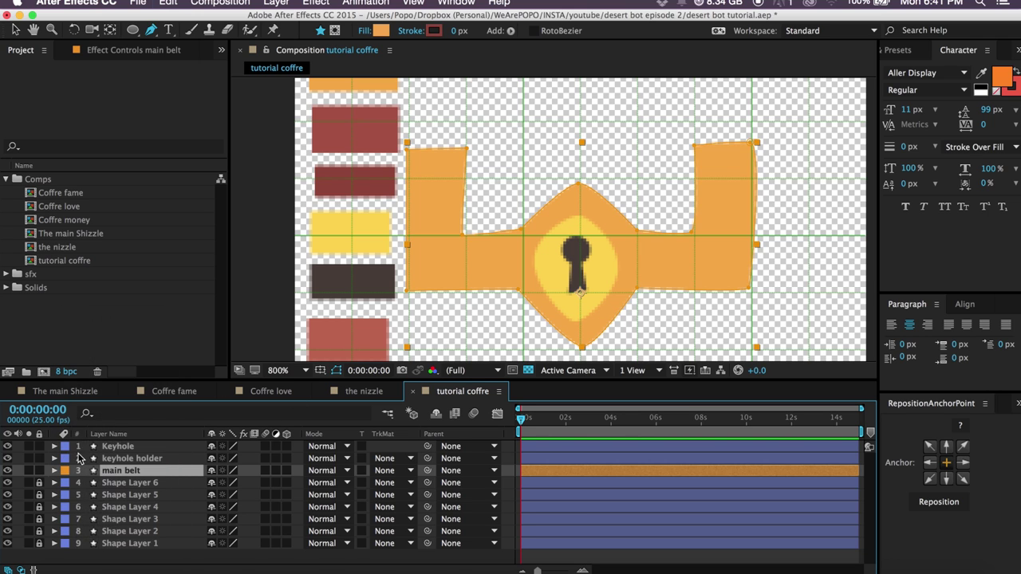
left_click(65, 459)
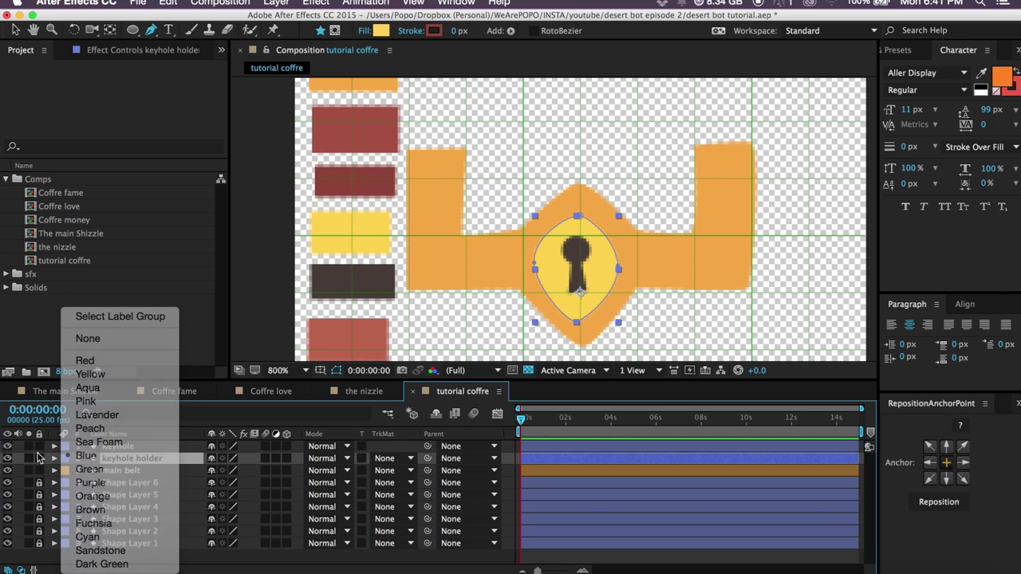
left_click(65, 446)
left_click(66, 446)
left_click(83, 525)
key("F2")
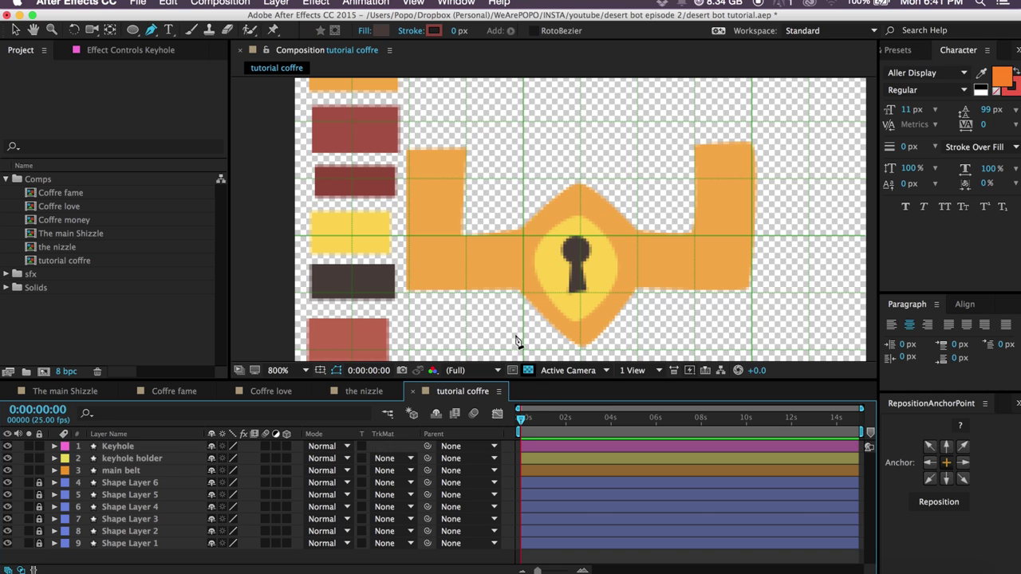
With the Pen tool active and nothing selected, sample the upper red swatch (A35245) as the shape fill colour.
scroll(542, 206, "up", 2)
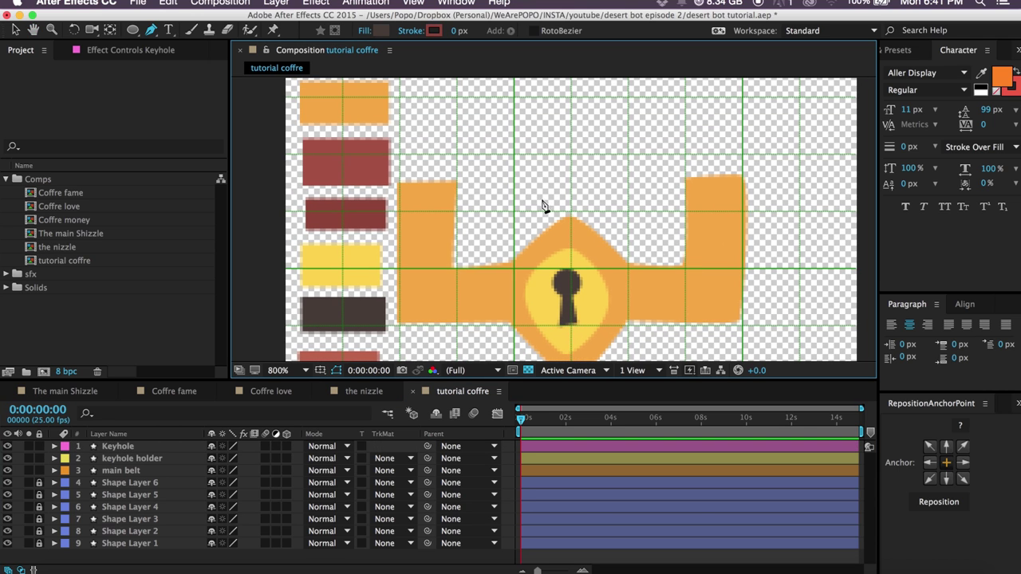
left_click(132, 31)
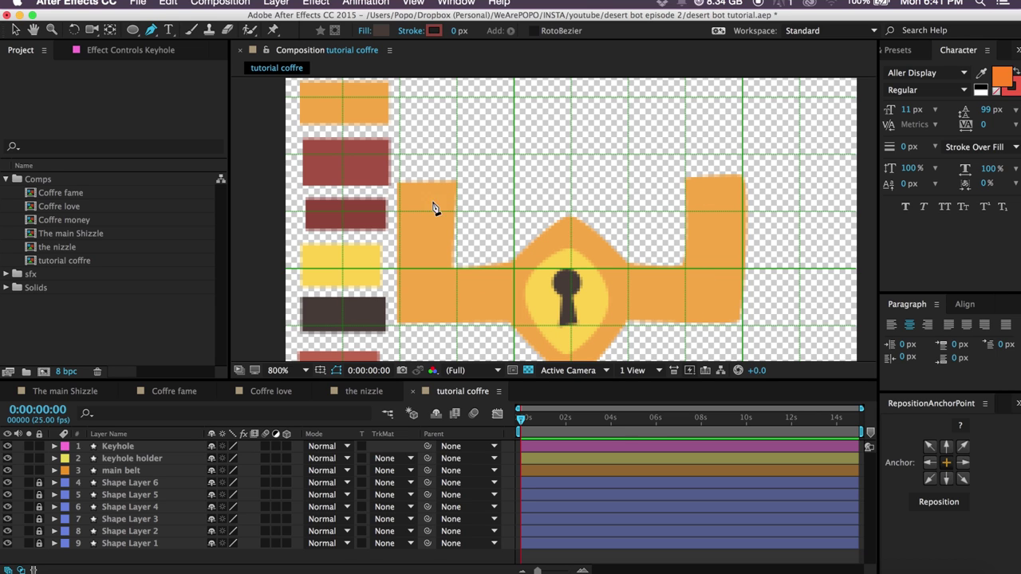
left_click(382, 31)
left_click(772, 408)
left_click(353, 174)
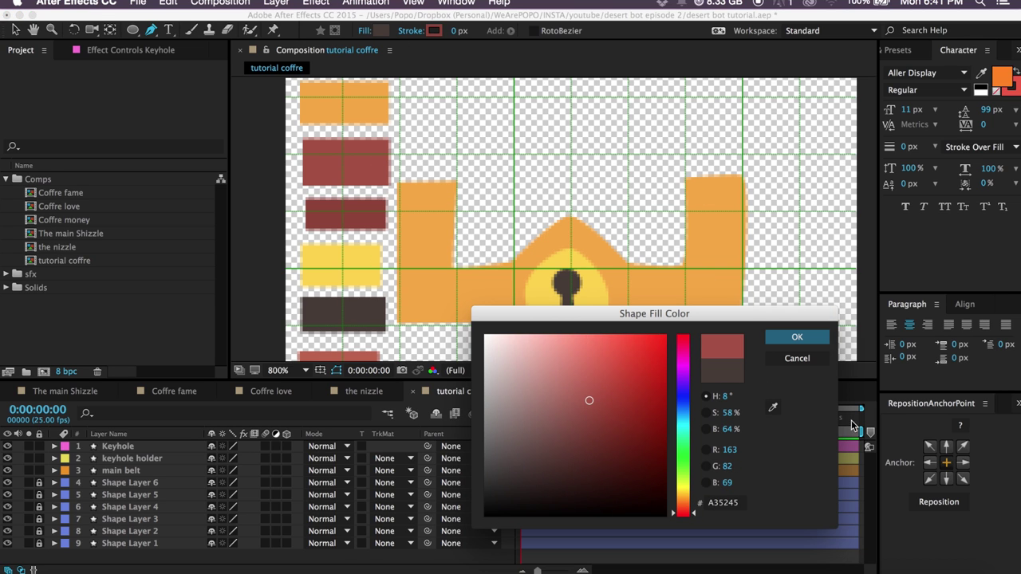
left_click(813, 341)
Draw a closed four-point red panel across the belt and its two arms on a new shape layer, and adjust its upper corners.
left_click_drag(723, 186, 504, 175)
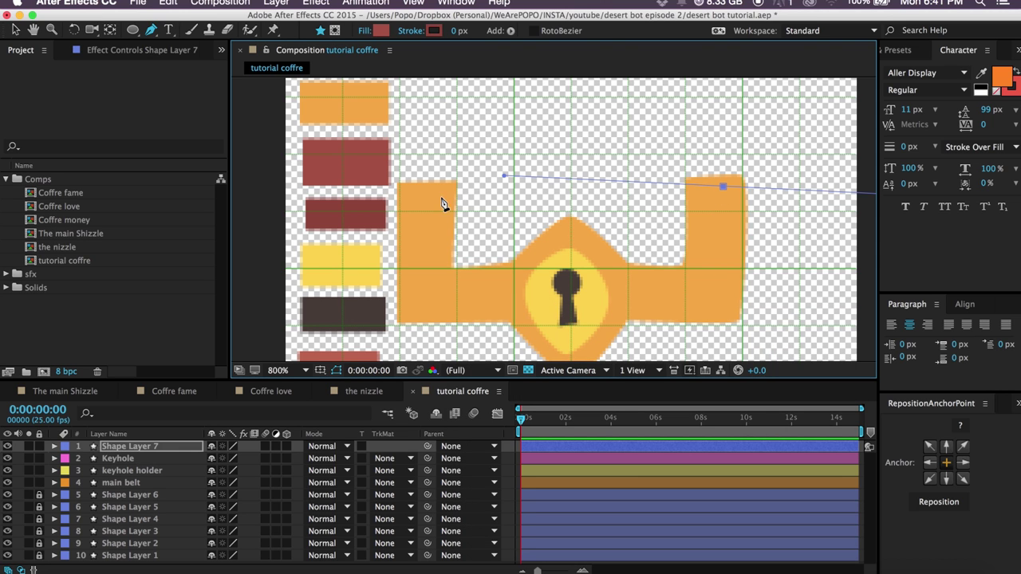
key("super+z")
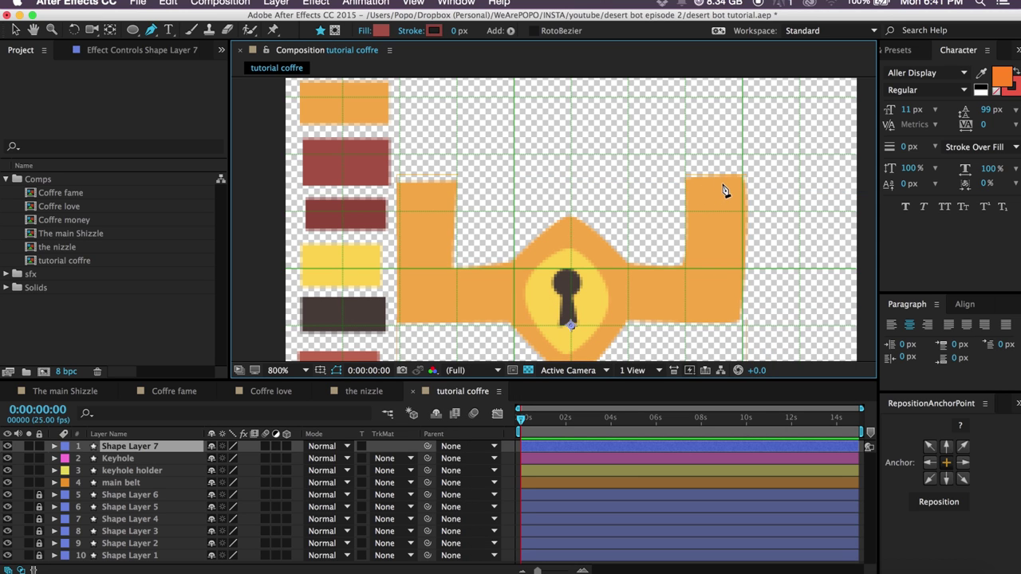
left_click(719, 185)
left_click(421, 193)
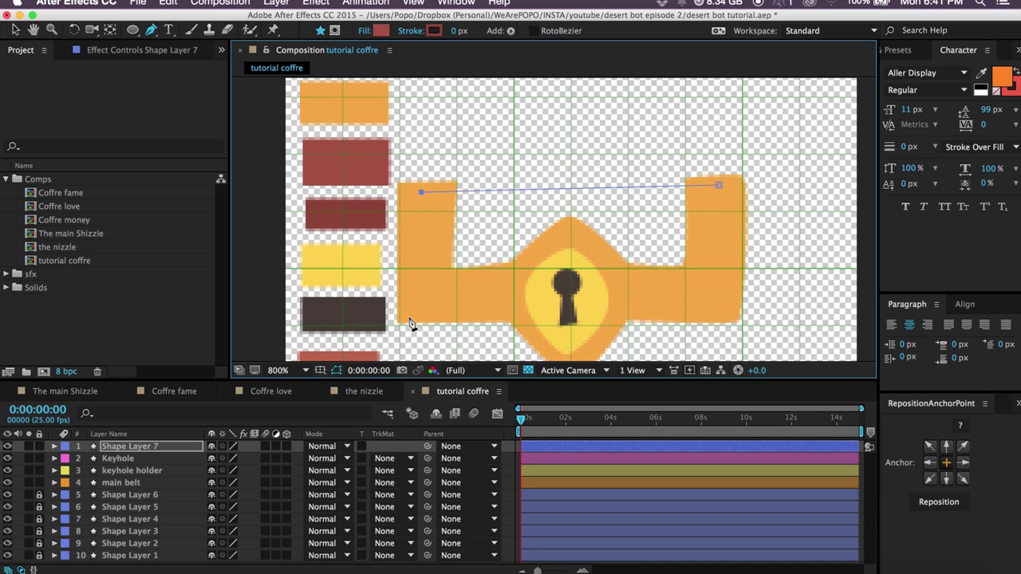
left_click(416, 316)
left_click(724, 313)
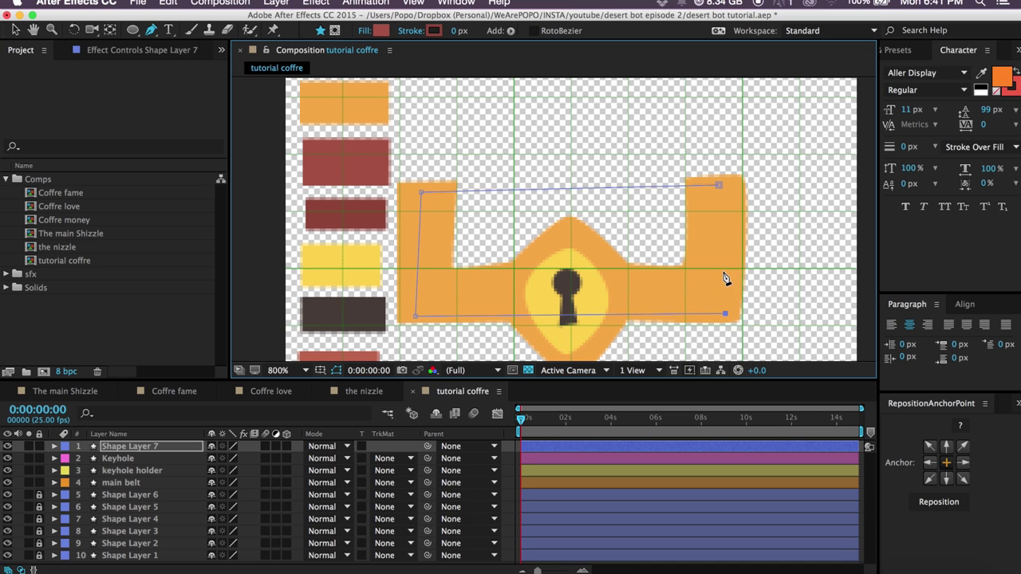
left_click(719, 184)
left_click_drag(724, 183, 722, 182)
left_click_drag(421, 192, 419, 187)
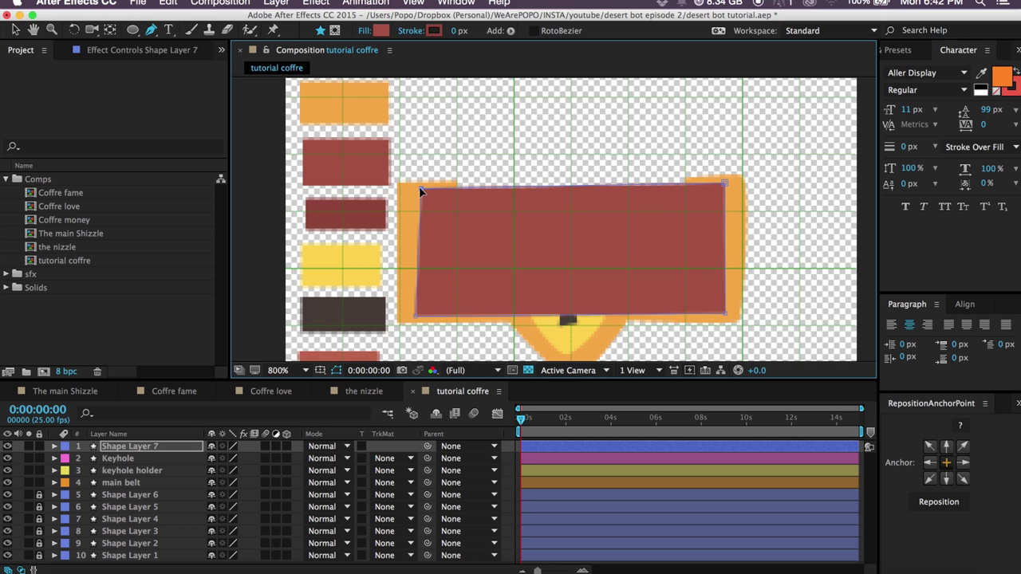
Move Shape Layer 7, the red panel, directly below main belt in the layer order, set its label colour to Brown and deselect it.
left_click(130, 452)
key("space")
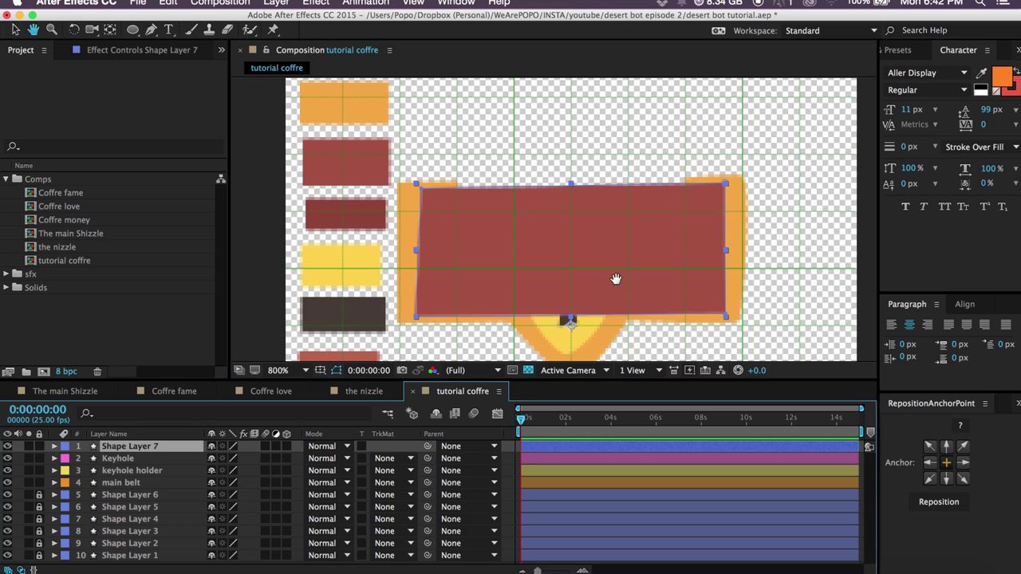
left_click_drag(615, 280, 609, 214)
left_click_drag(135, 453, 90, 496)
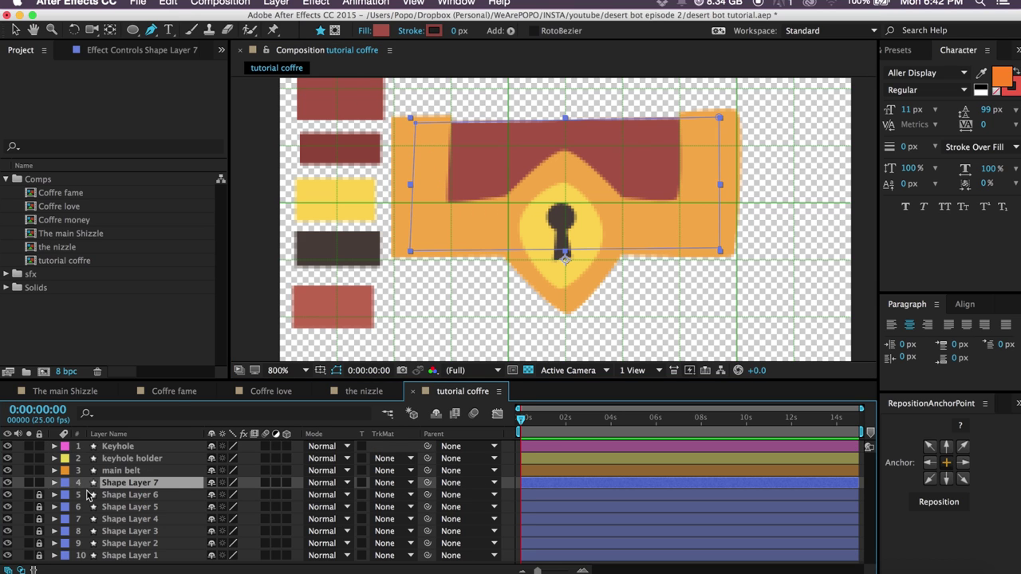
left_click(64, 483)
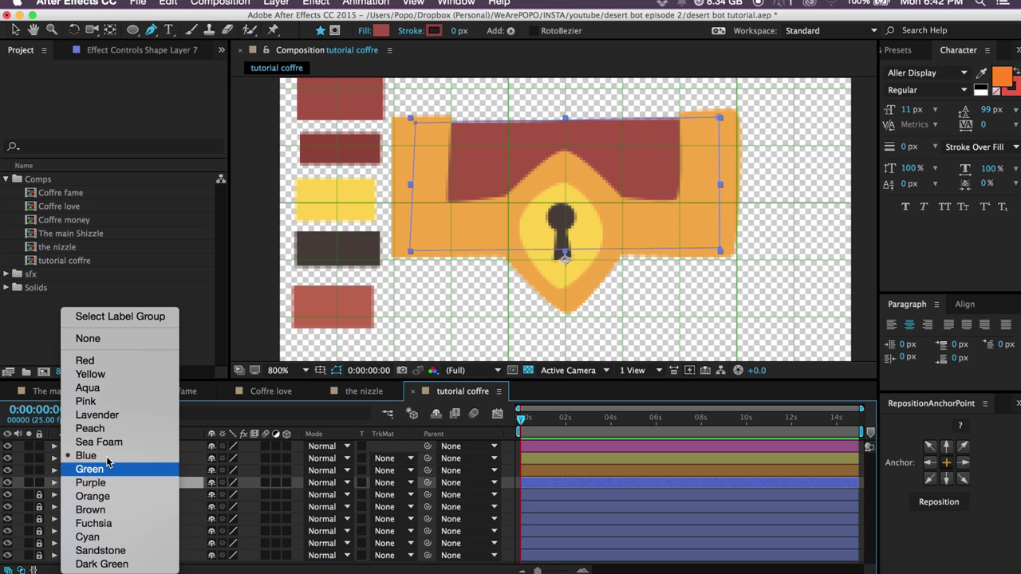
left_click(96, 509)
key("F2")
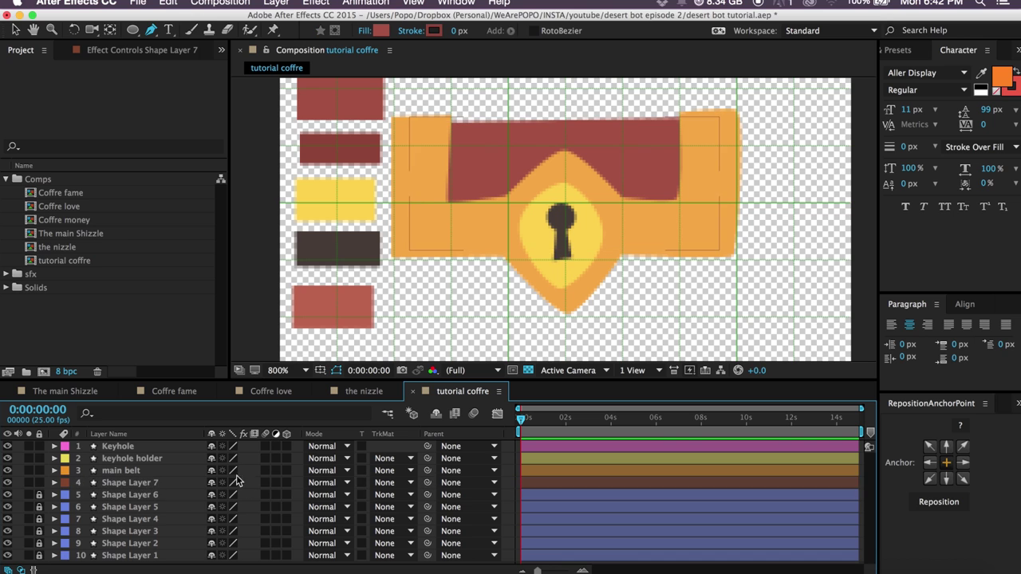
Examine the finished chests in The main Shizzle composition at 0:00:02:02 as reference and return to tutorial coffre.
scroll(640, 231, "down", 2)
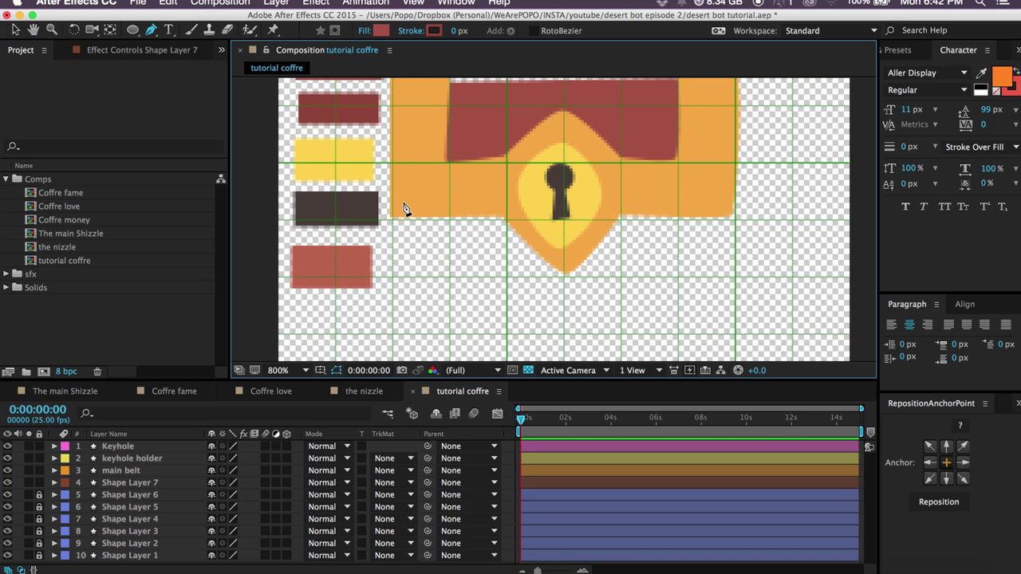
left_click(59, 390)
left_click_drag(542, 418, 605, 417)
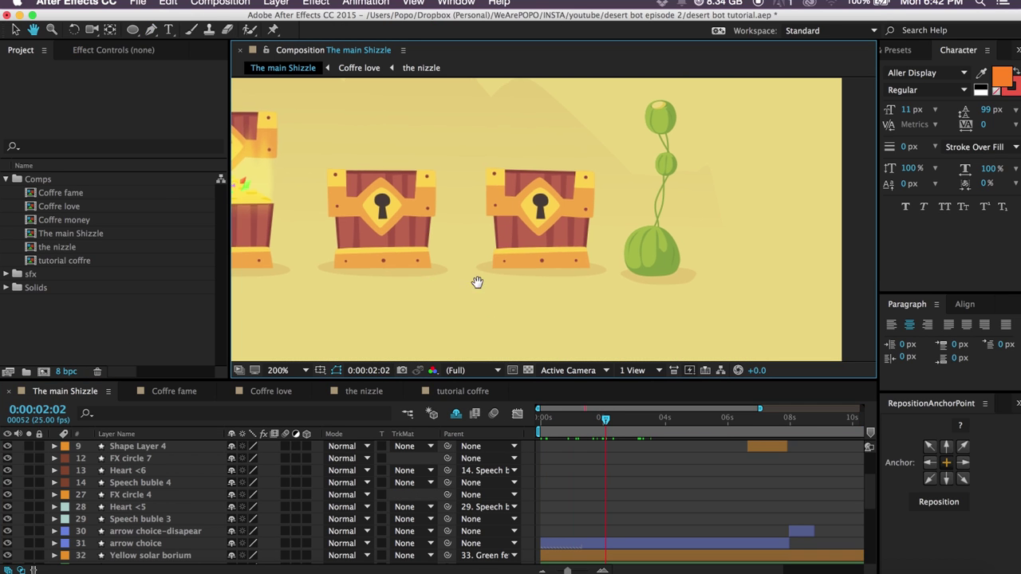
scroll(479, 285, "left", 5)
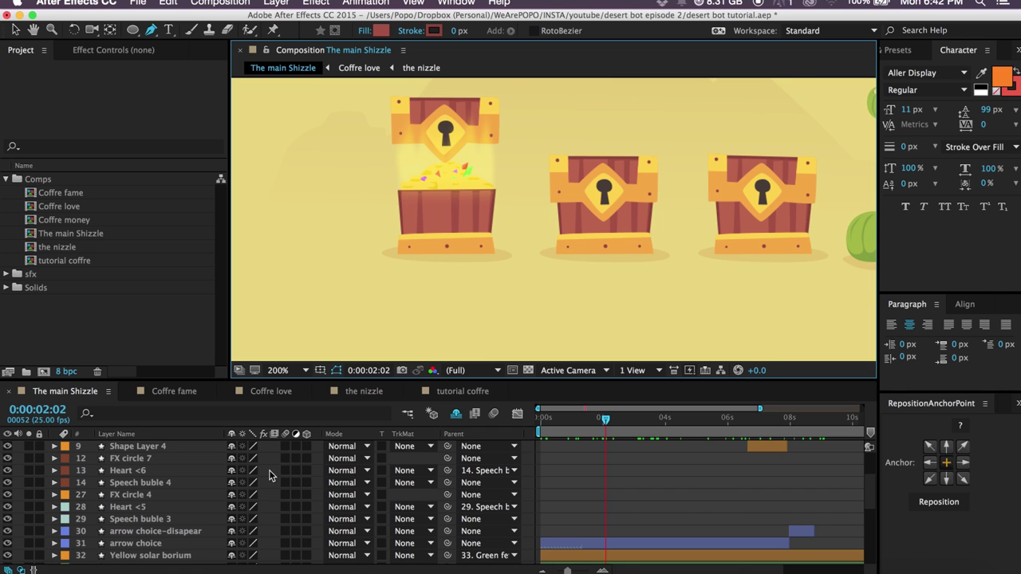
left_click(463, 391)
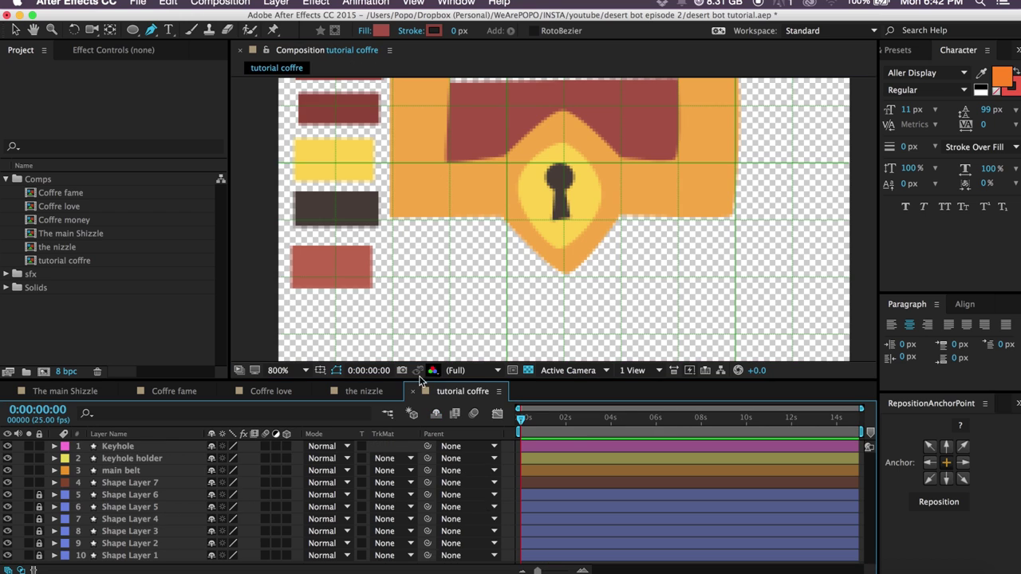
left_click(51, 392)
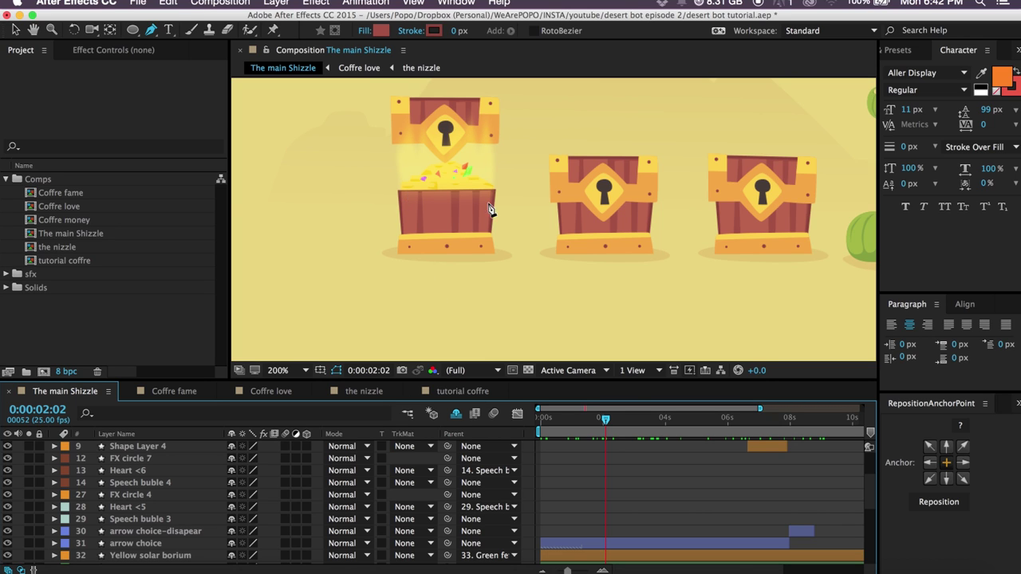
left_click(458, 392)
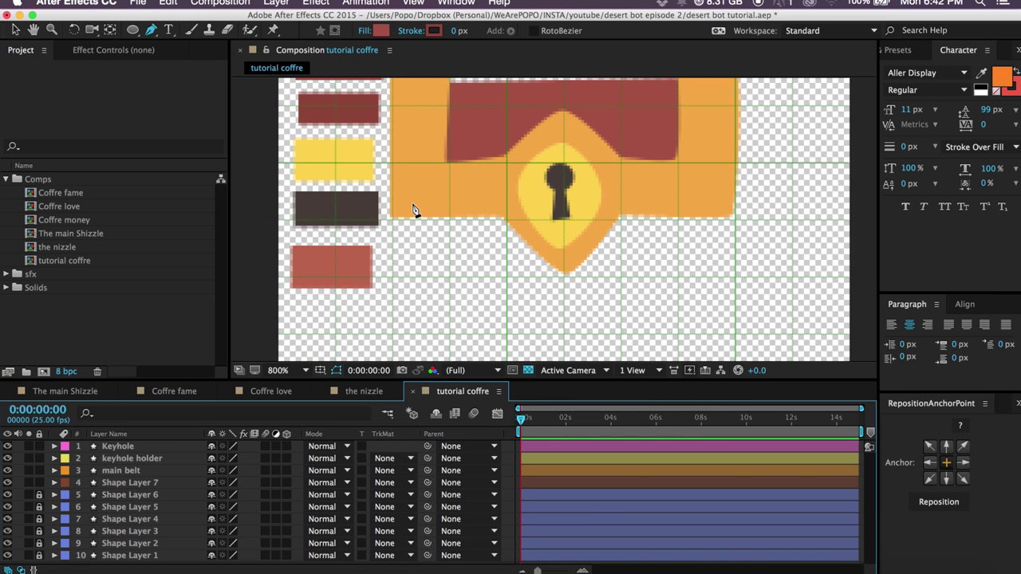
Draw a closed four-point red chest body, slightly tapered towards its base, under the belt on a new shape layer with the Pen tool.
left_click(704, 203)
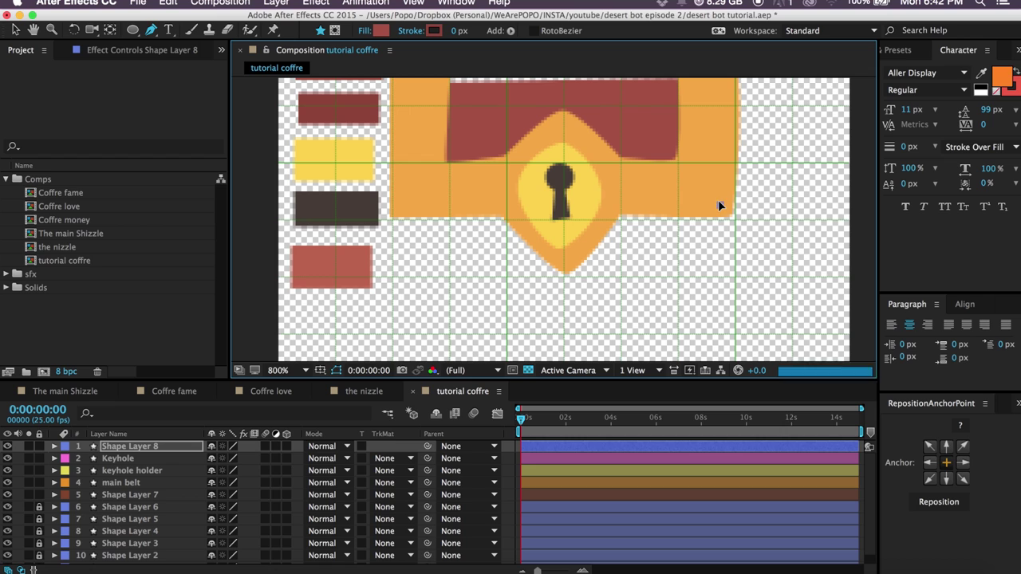
left_click(712, 205)
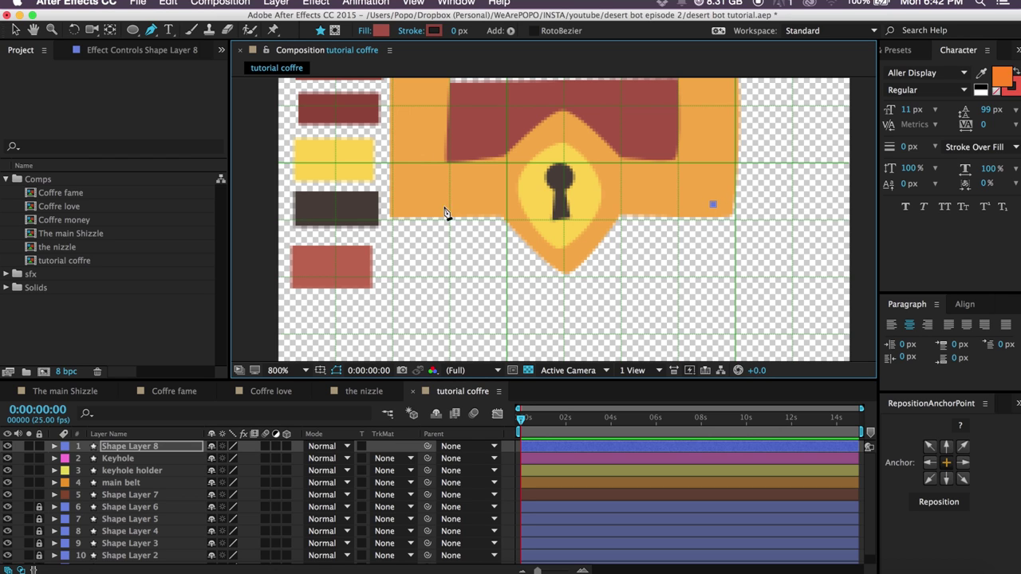
left_click(410, 205)
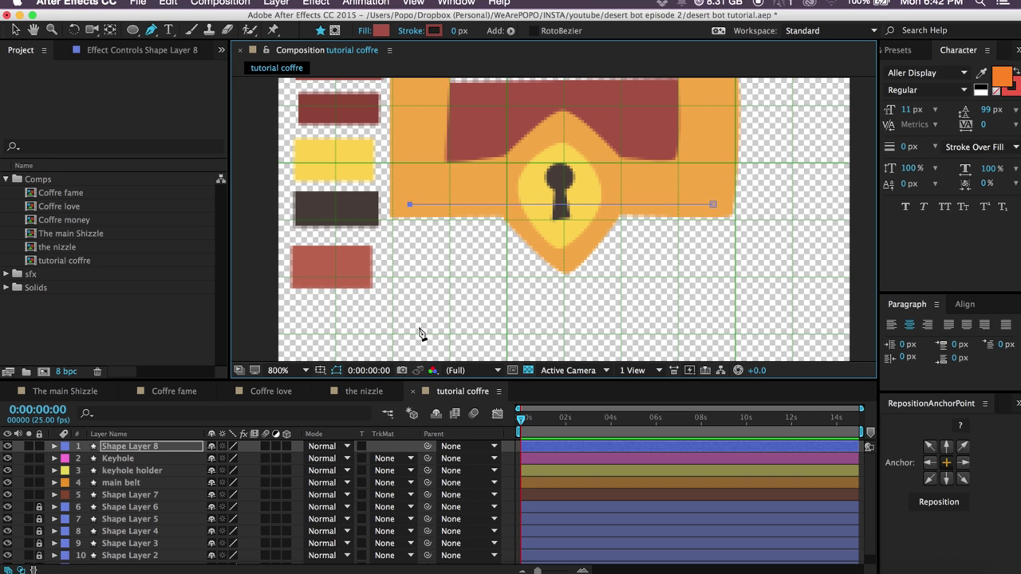
key("comma")
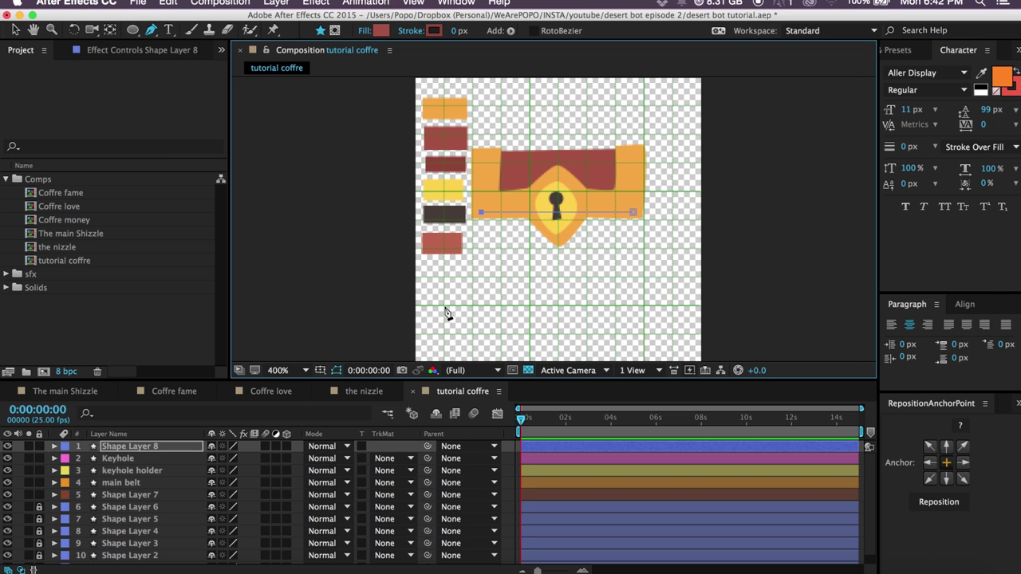
left_click(492, 287)
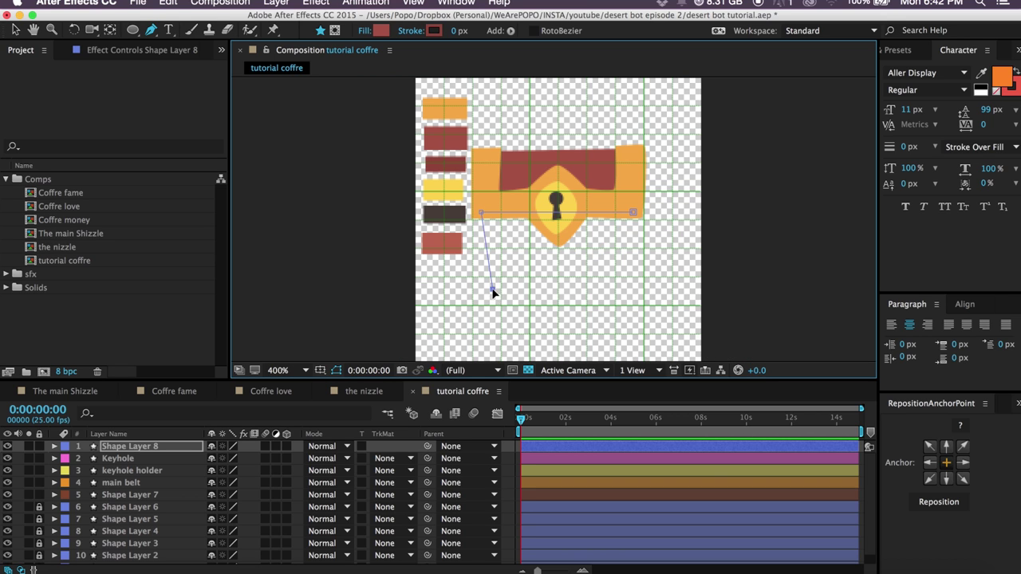
left_click(630, 286)
left_click(633, 212)
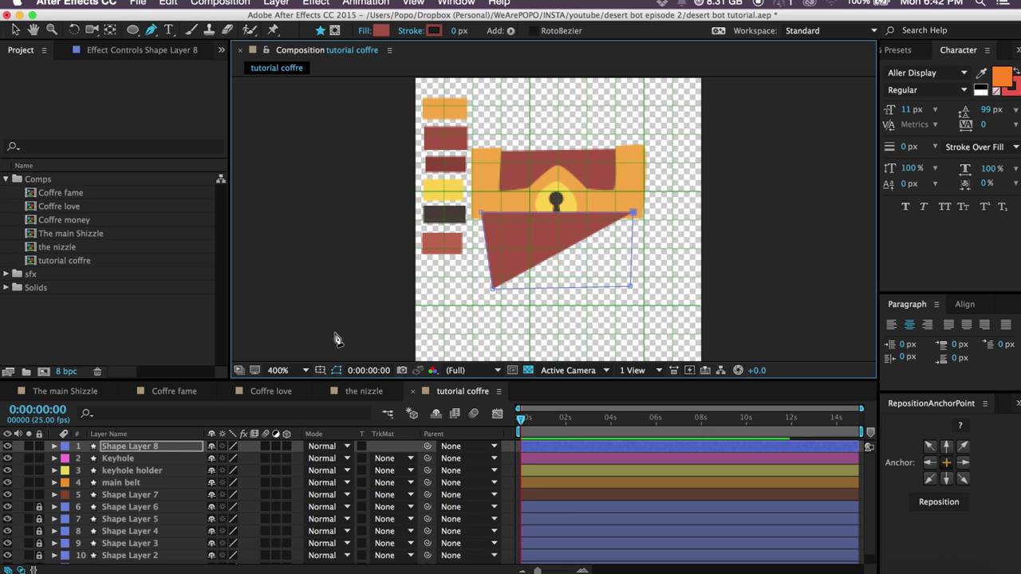
Move Shape Layer 8, the chest body, directly below Shape Layer 7 in the layer order and set its label colour to Brown.
left_click_drag(152, 449, 144, 498)
left_click(66, 495)
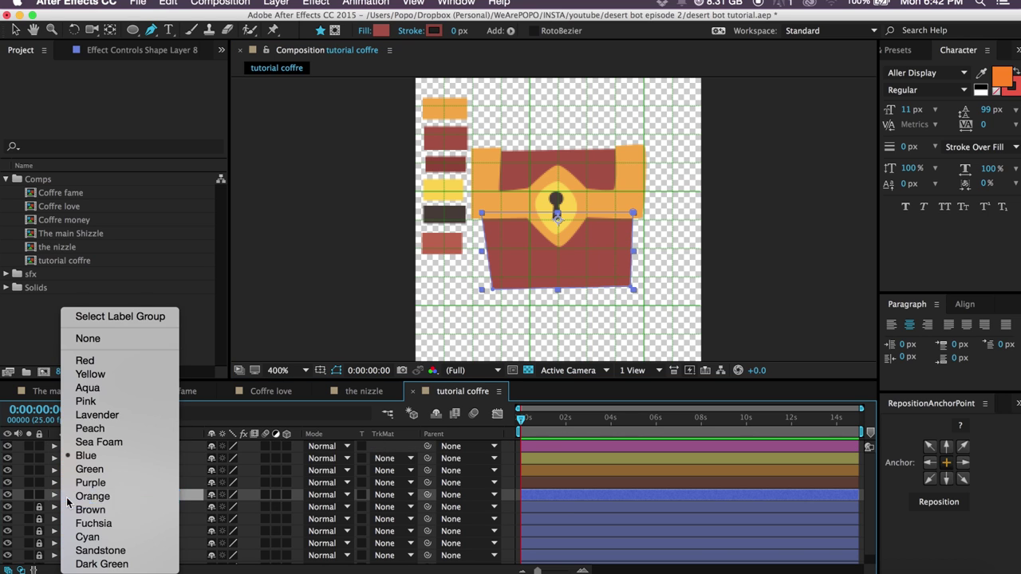
left_click(104, 510)
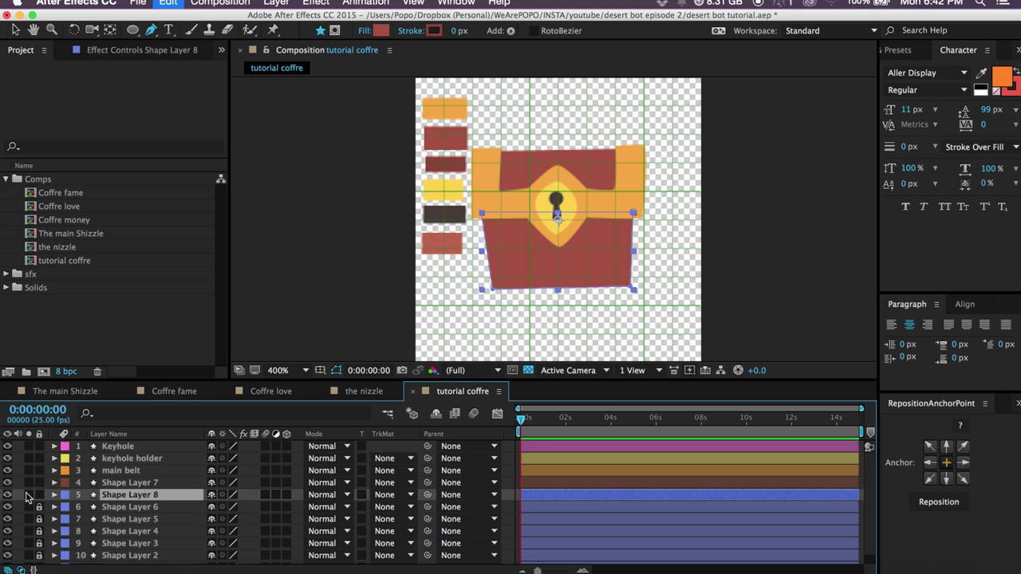
key("F2")
Shift the chest body's lower-left corner slightly outward and up, and deselect the layer.
left_click(114, 496)
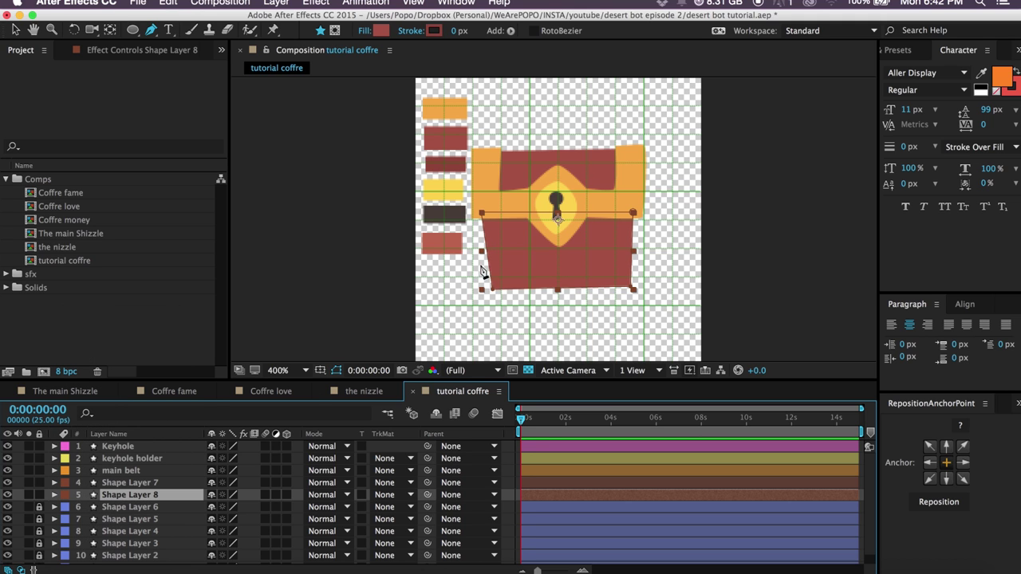
left_click_drag(492, 289, 485, 287)
left_click(511, 499)
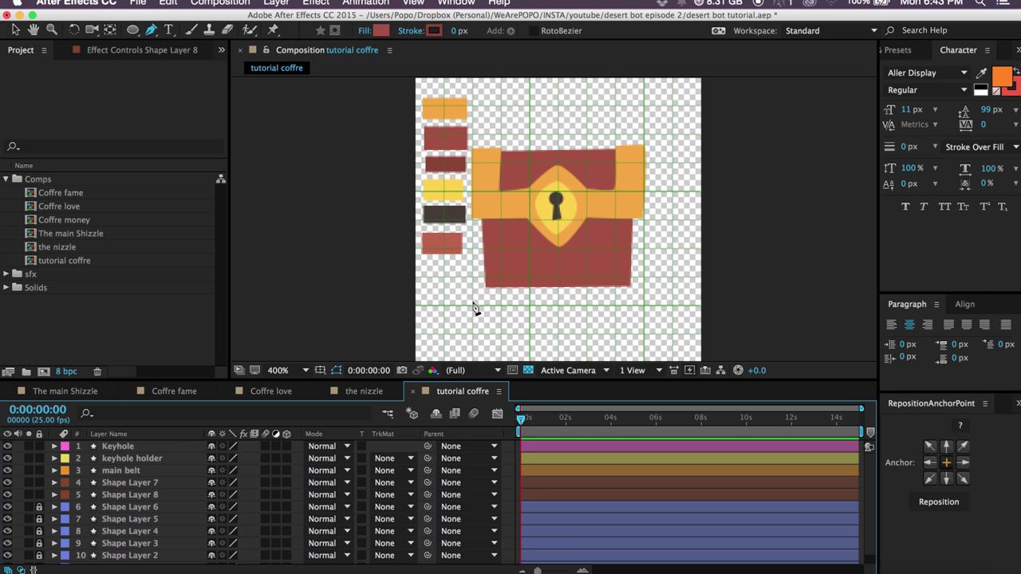
Check the base trim on the reference chests in The main Shizzle and sample the belt's orange in tutorial coffre as the shape fill colour.
left_click(118, 391)
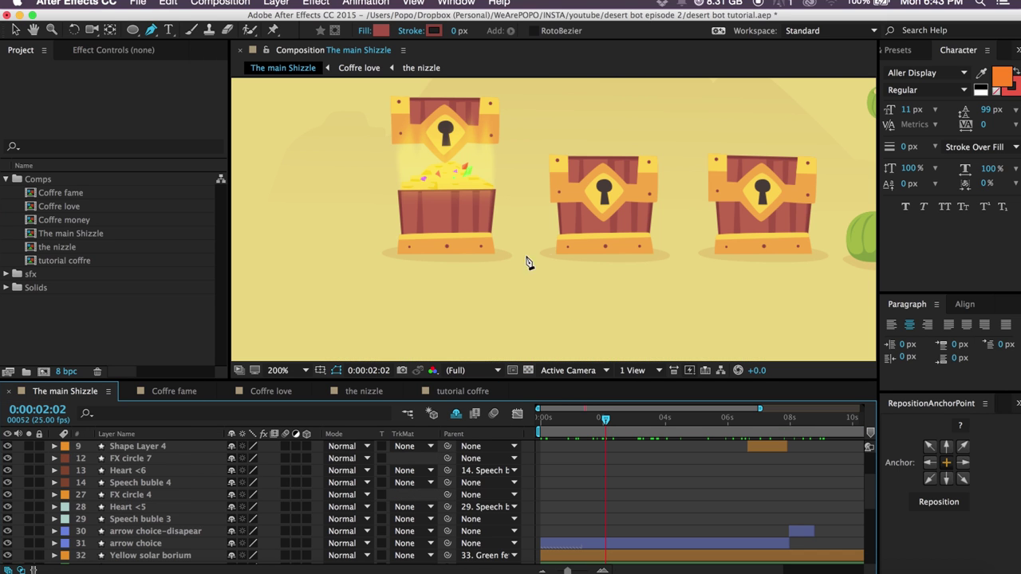
left_click(470, 391)
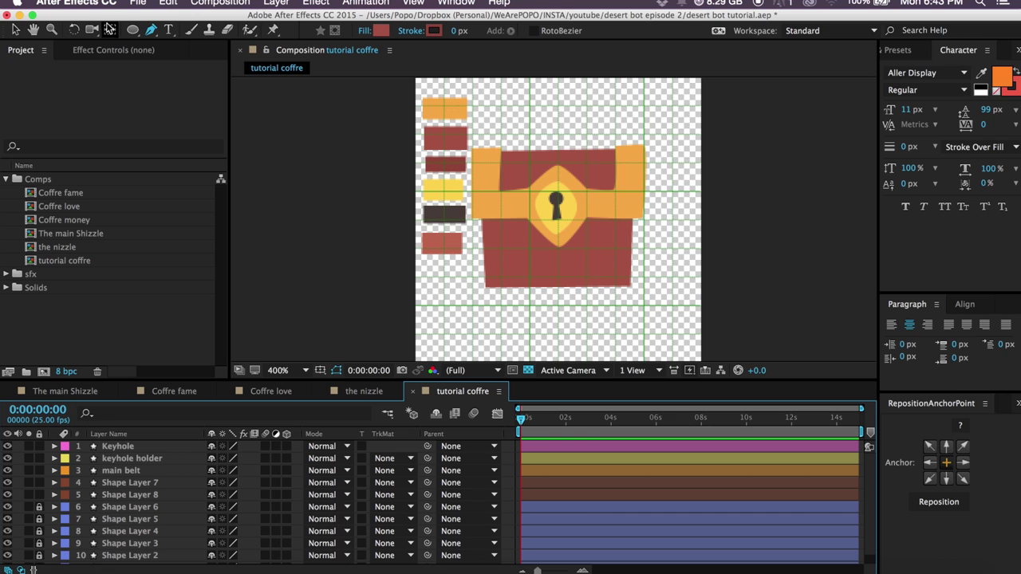
left_click(381, 30)
left_click(772, 408)
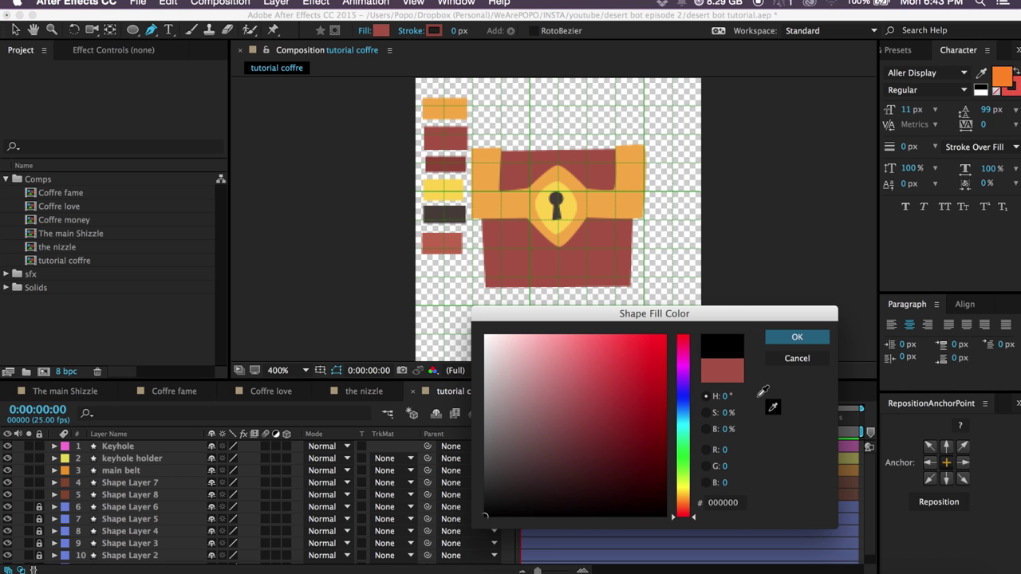
left_click(630, 194)
left_click(794, 337)
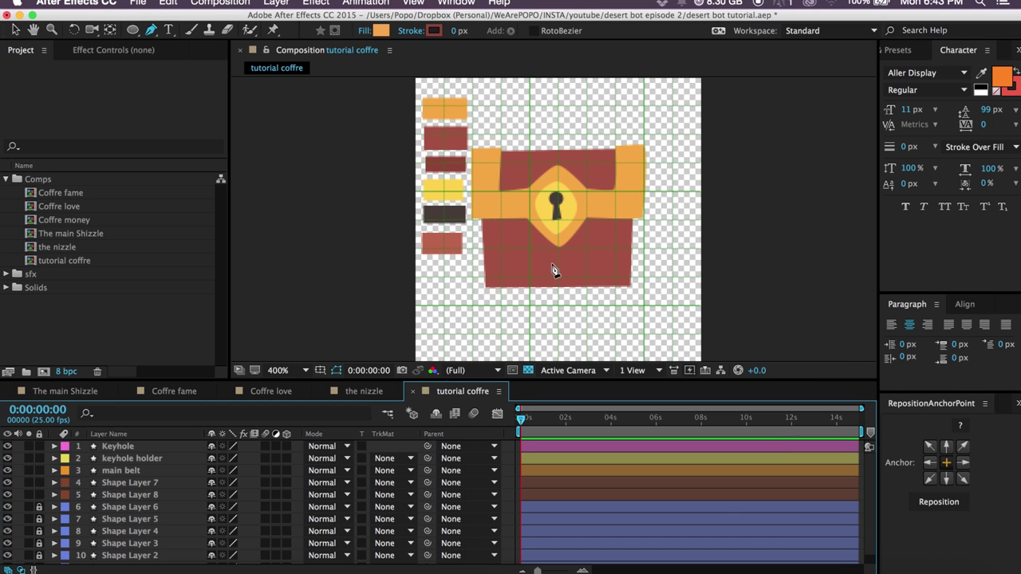
left_click(477, 282)
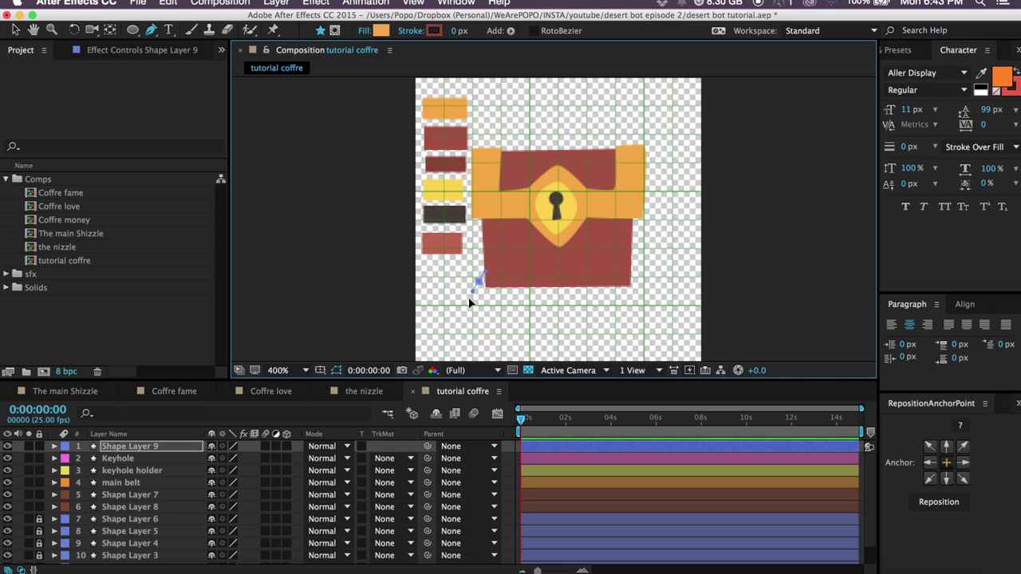
left_click(476, 301)
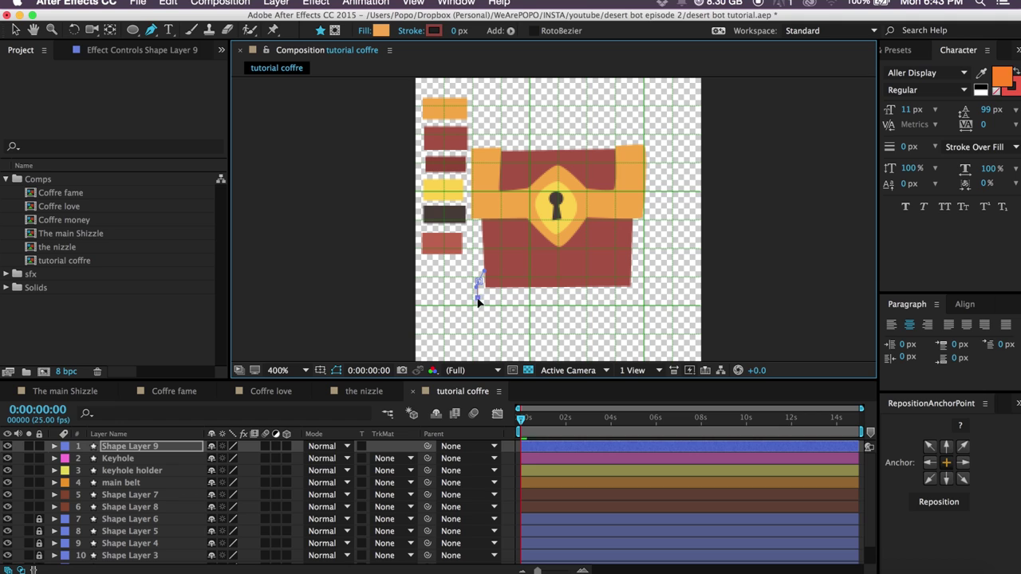
left_click(641, 296)
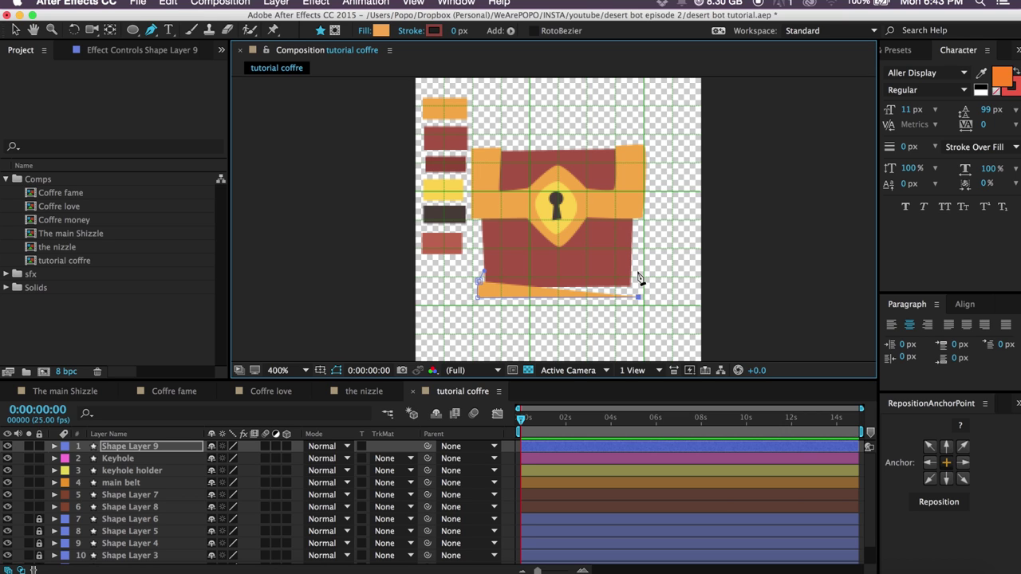
left_click(636, 272)
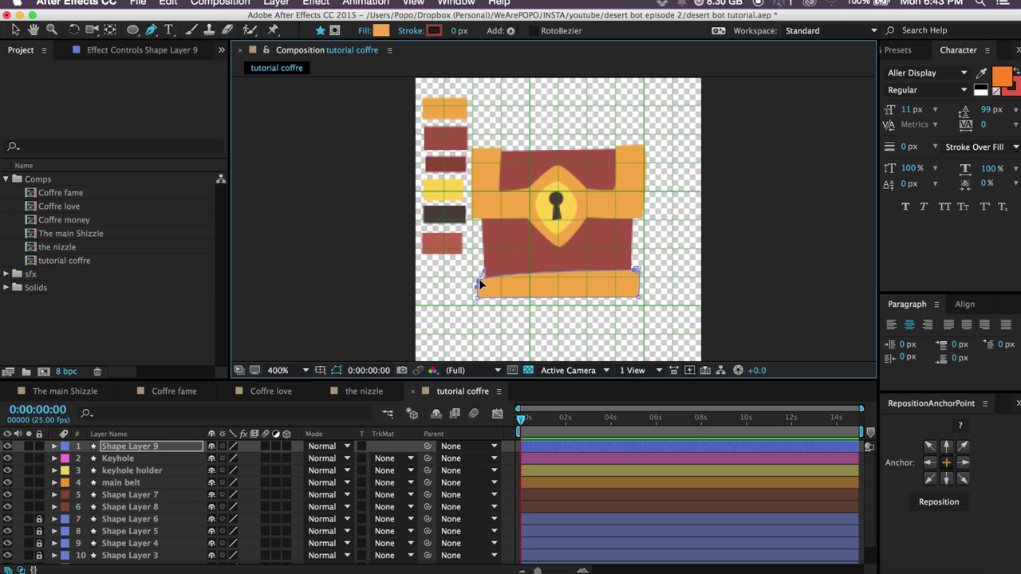
key("super+z")
key("super+z")
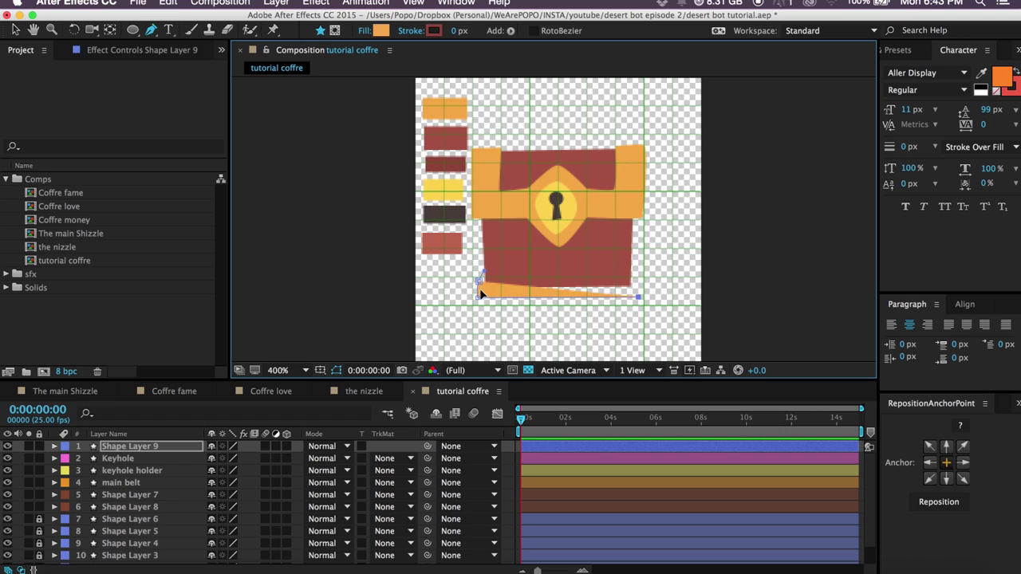
key("super+z")
key("super+z")
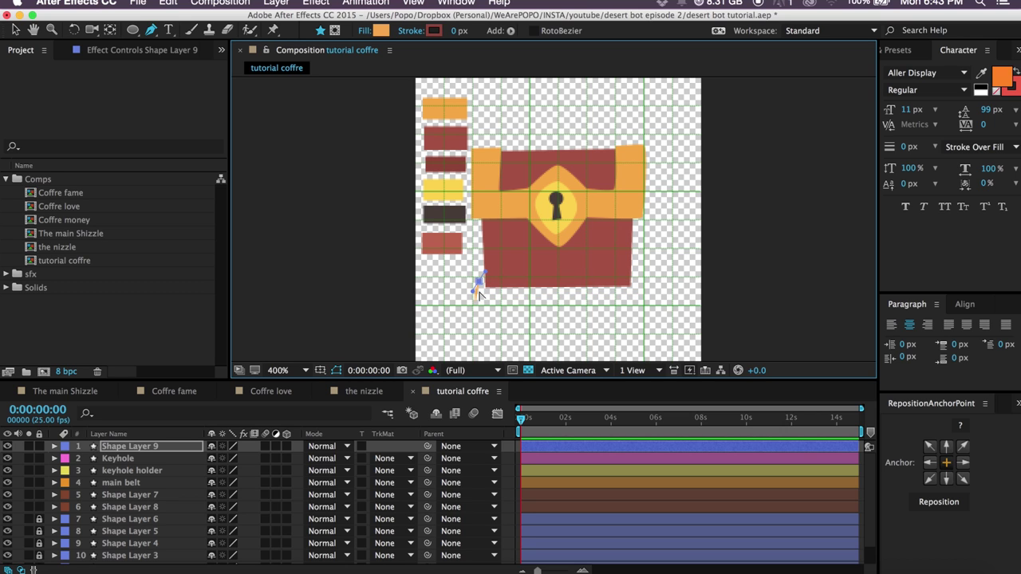
key("super+z")
Draw a closed four-point orange base strip with straight edges across the bottom of the chest body on a shape layer, and deselect it.
left_click(480, 280)
left_click(477, 292)
left_click(636, 293)
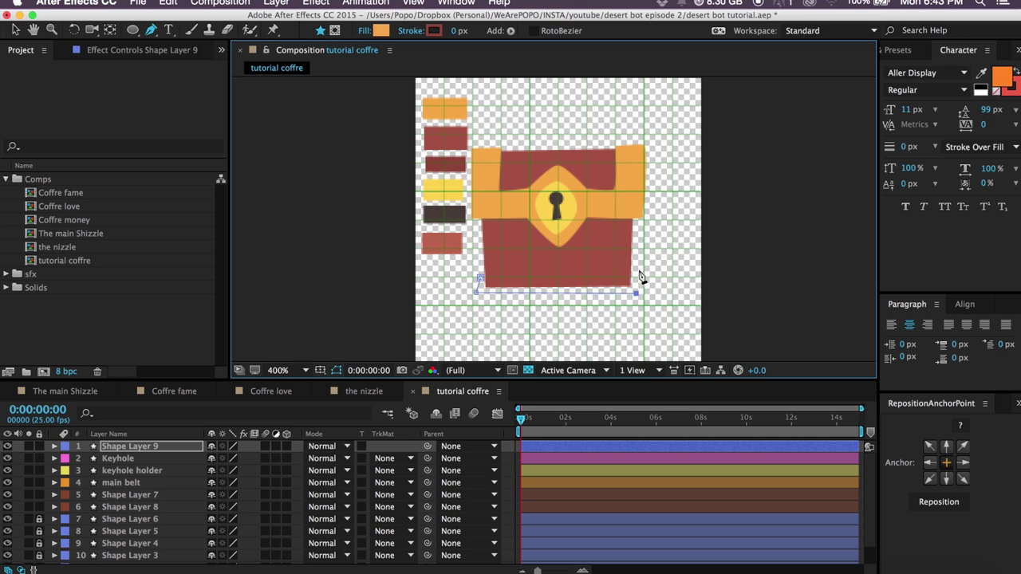
left_click(480, 278)
left_click(139, 447)
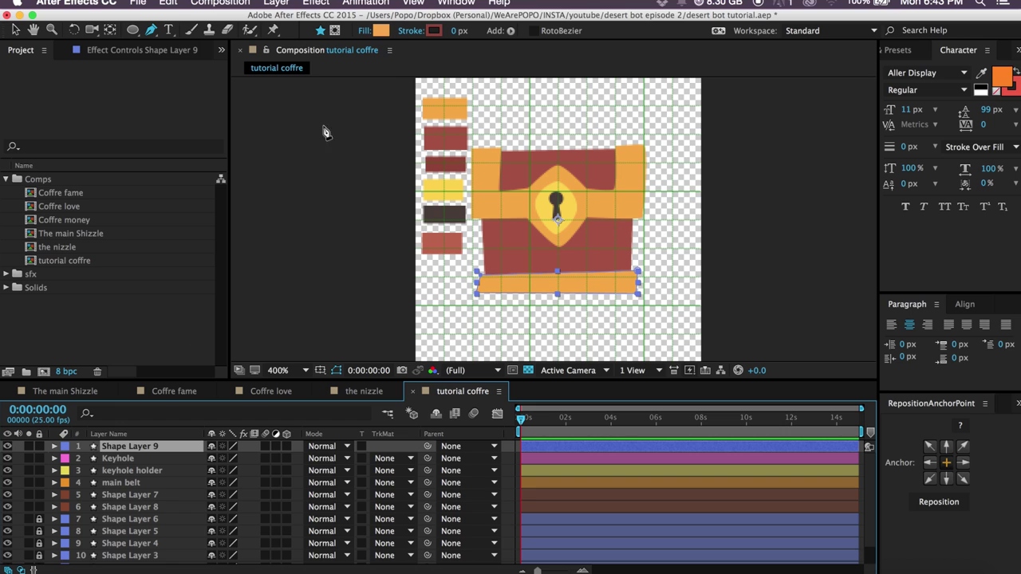
left_click(511, 451)
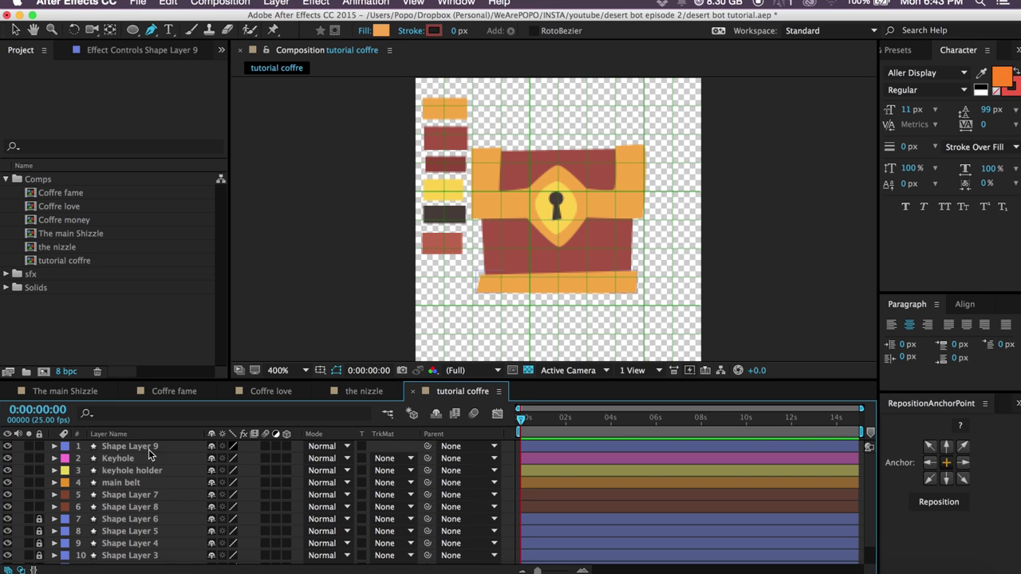
Move Shape Layer 9, the orange base strip, between Shape Layer 7 and Shape Layer 8 and set its label colour to Orange.
left_click(143, 447)
left_click_drag(134, 454, 125, 500)
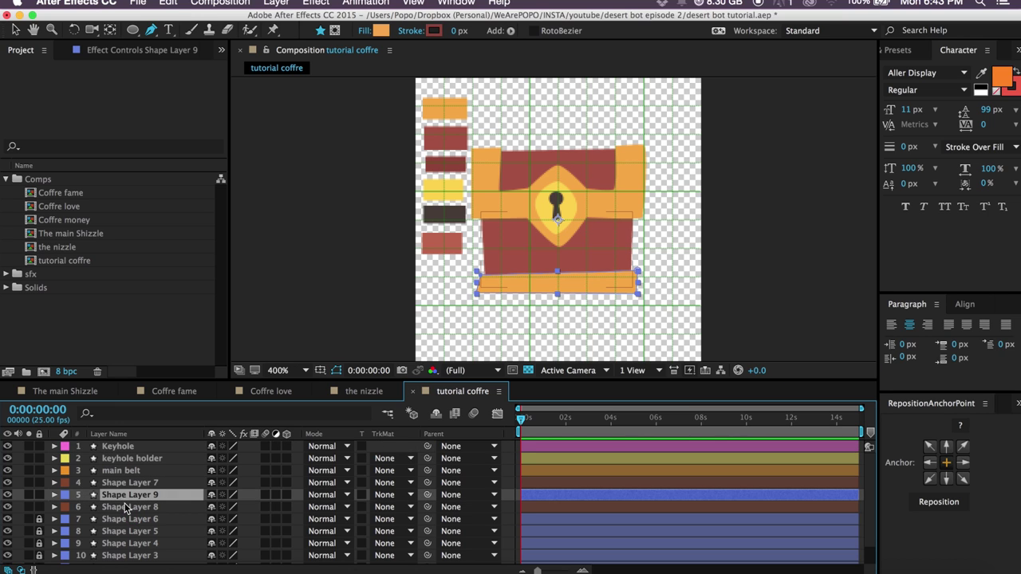
left_click(65, 495)
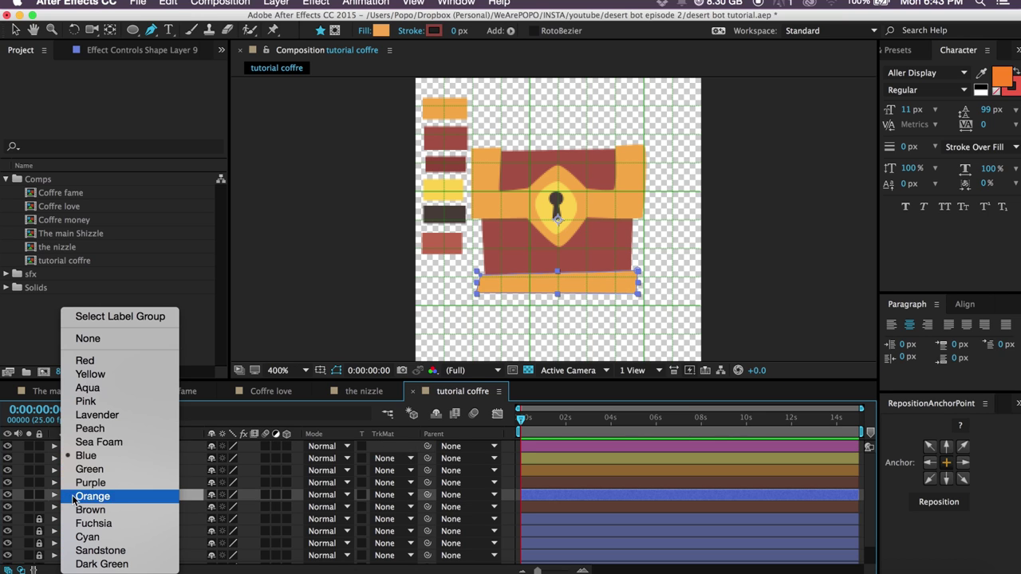
left_click(131, 496)
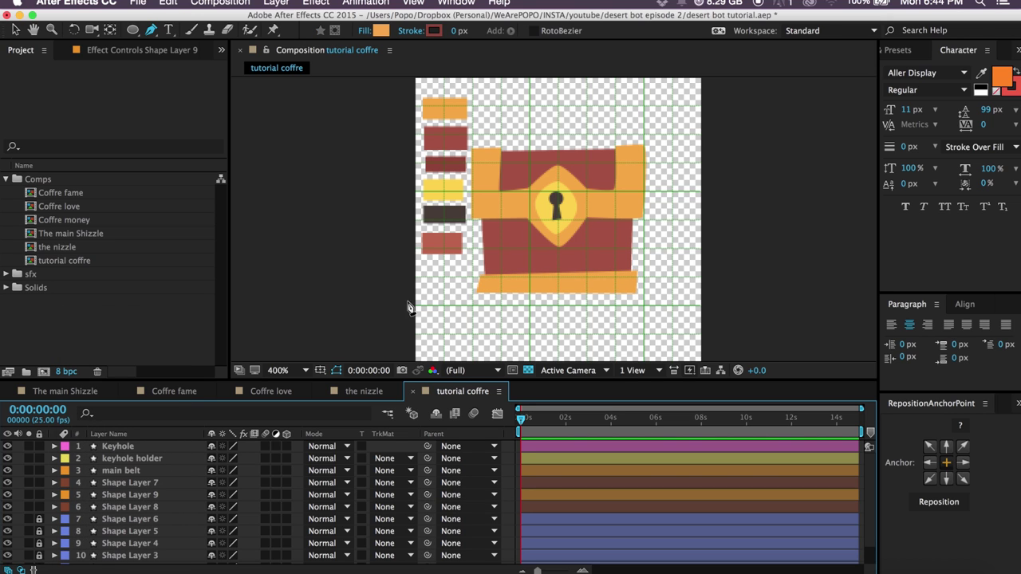
Select Shape Layers 7 and 8, check the outline on the Coffre fame chest, and sample the dark red swatch as their stroke colour.
left_click(130, 508)
left_click(133, 483, "super")
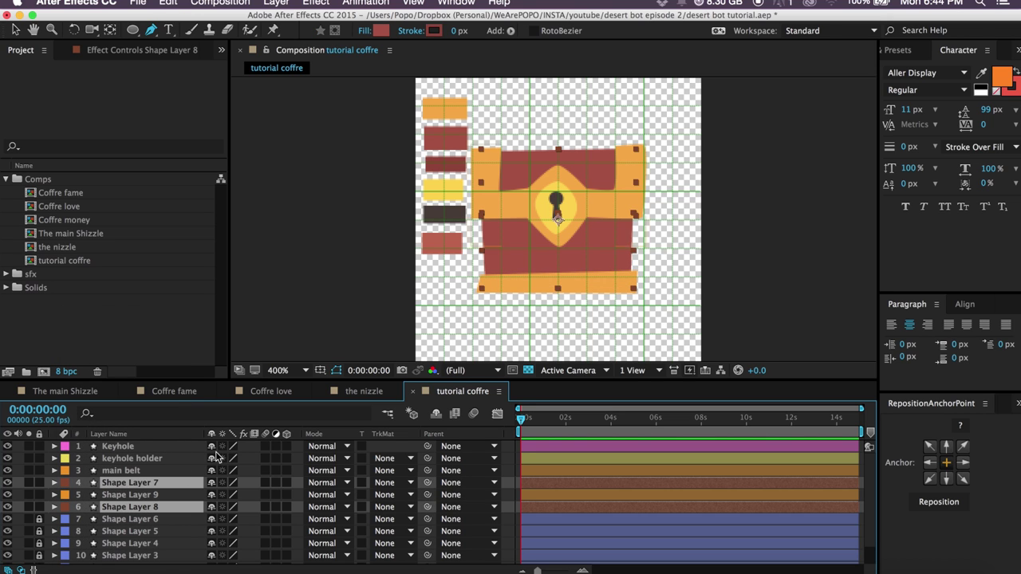
left_click(167, 391)
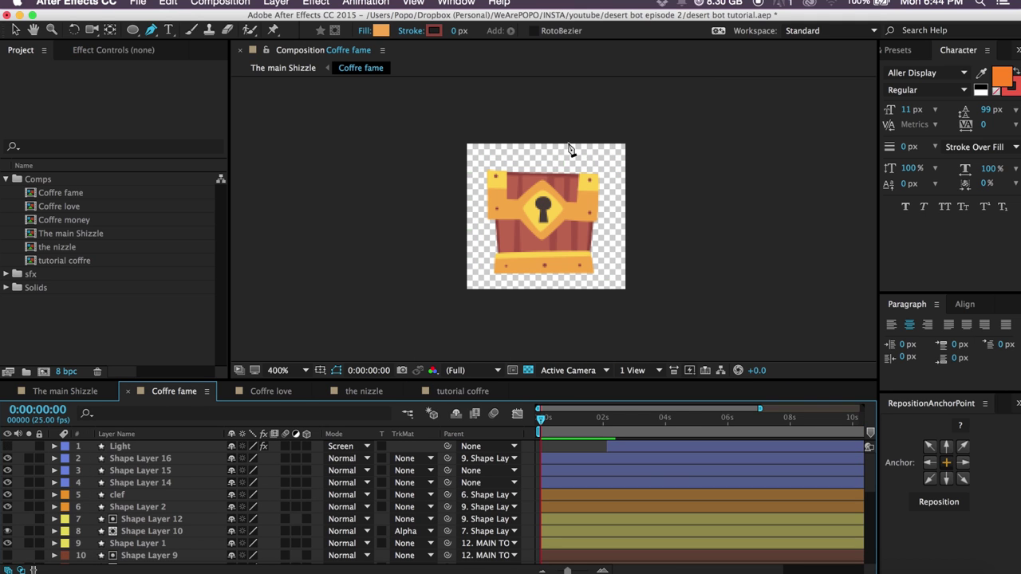
left_click(464, 392)
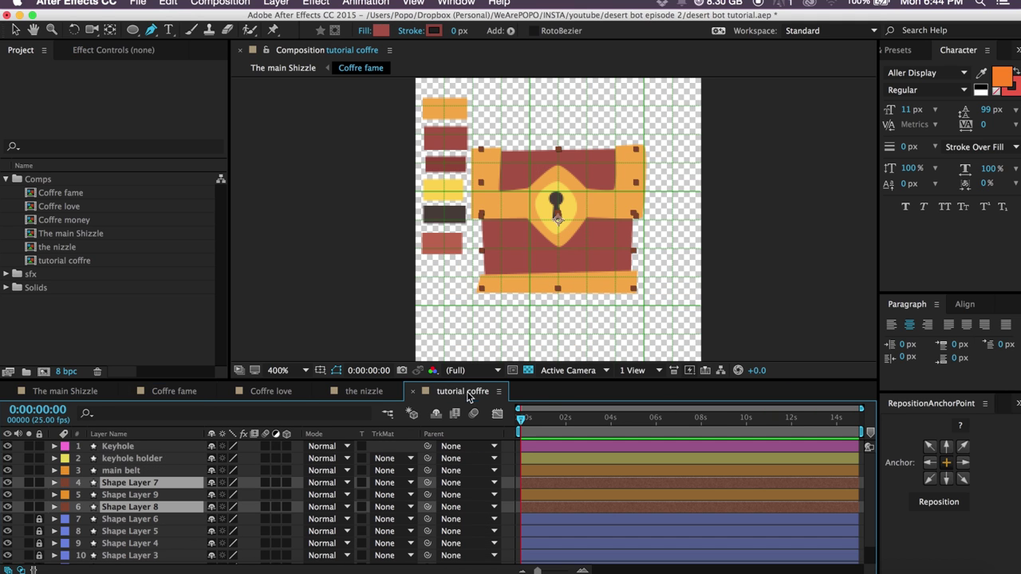
left_click(435, 32)
left_click(772, 407)
left_click(441, 168)
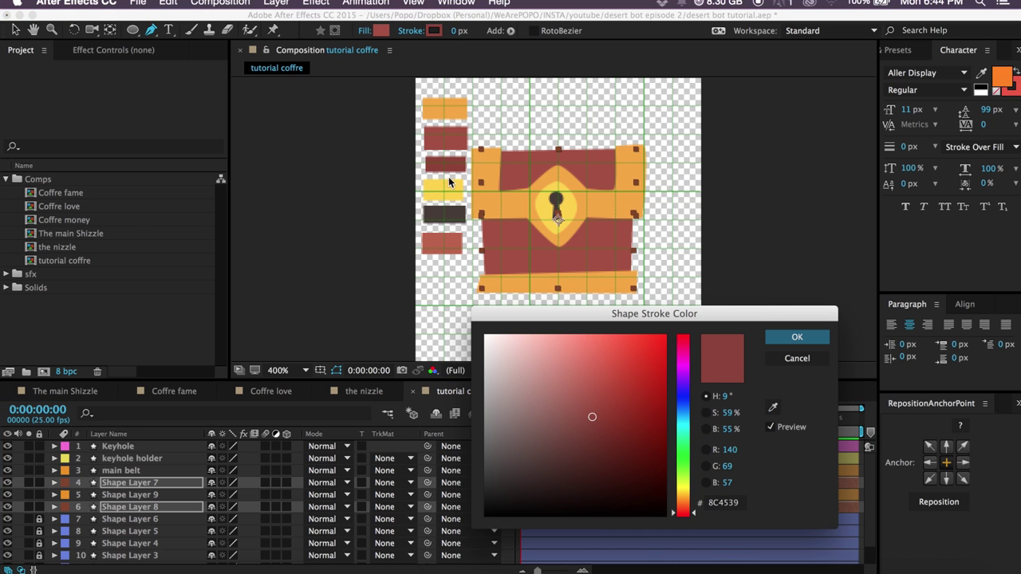
left_click(797, 339)
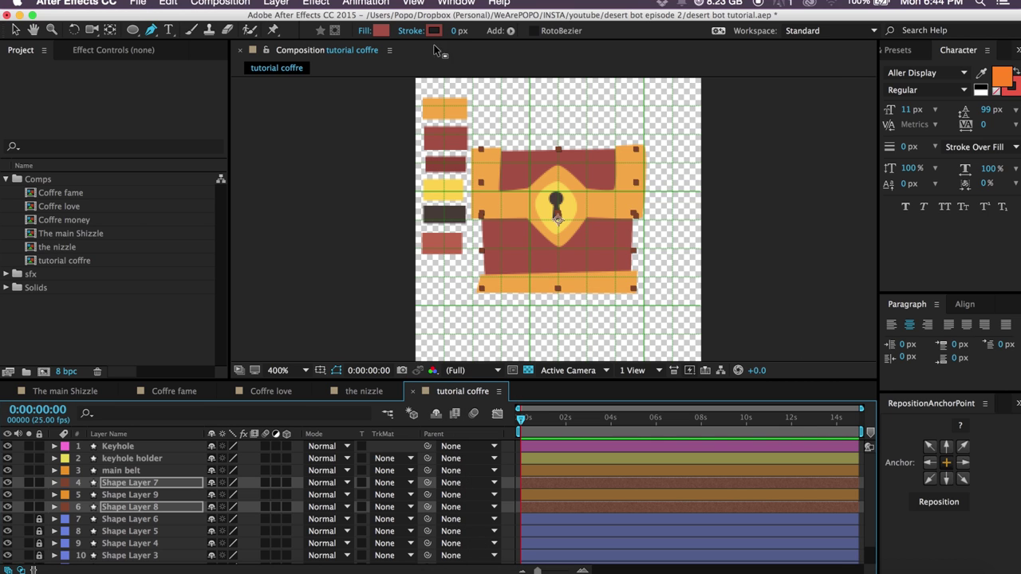
Set the stroke width of Shape Layers 7 and 8 to 2 px, then deselect them and briefly solo Shape Layer 8 to check it.
left_click_drag(454, 37, 460, 35)
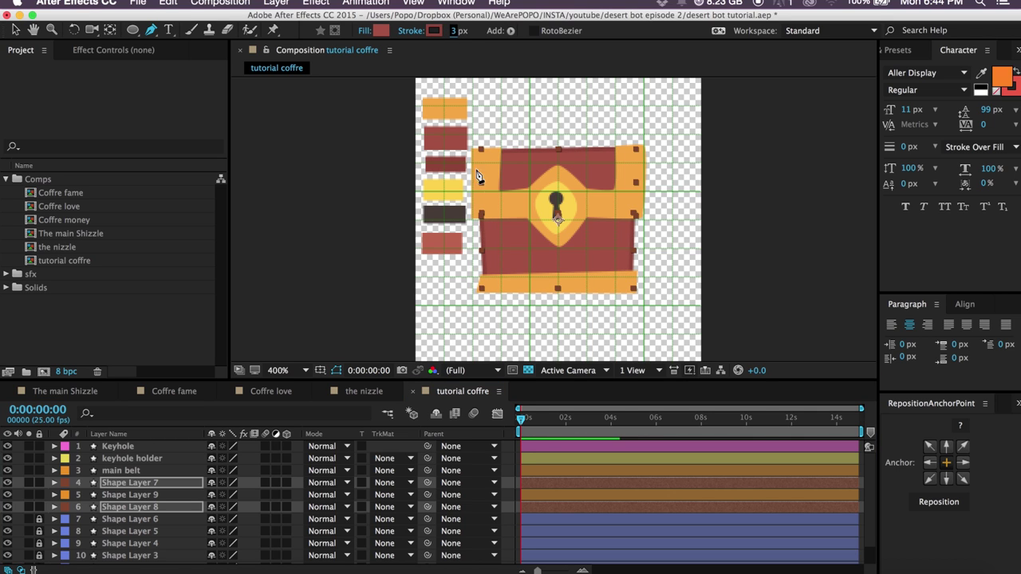
left_click(455, 32)
type("2")
key("Return")
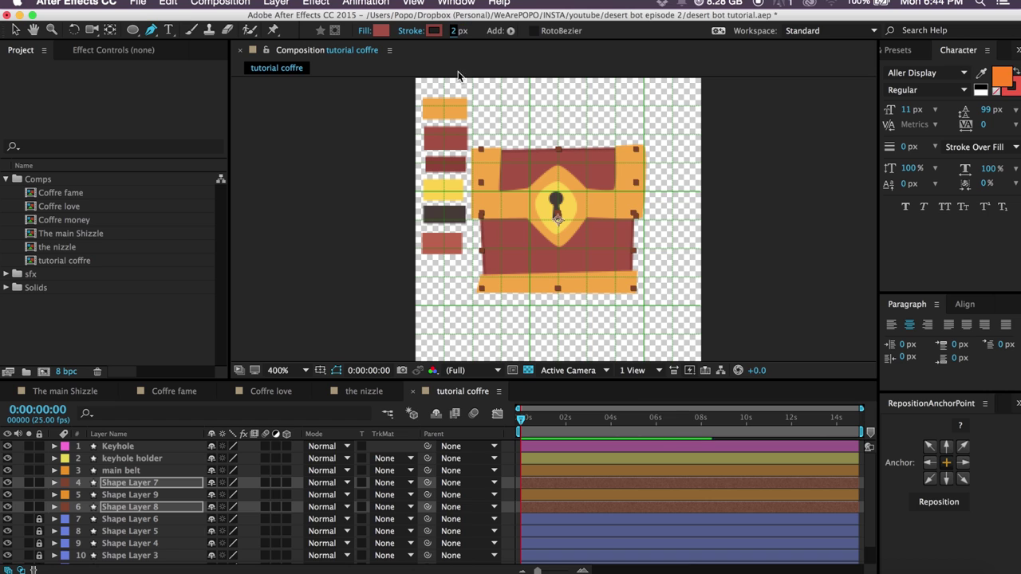
left_click(596, 508, "super")
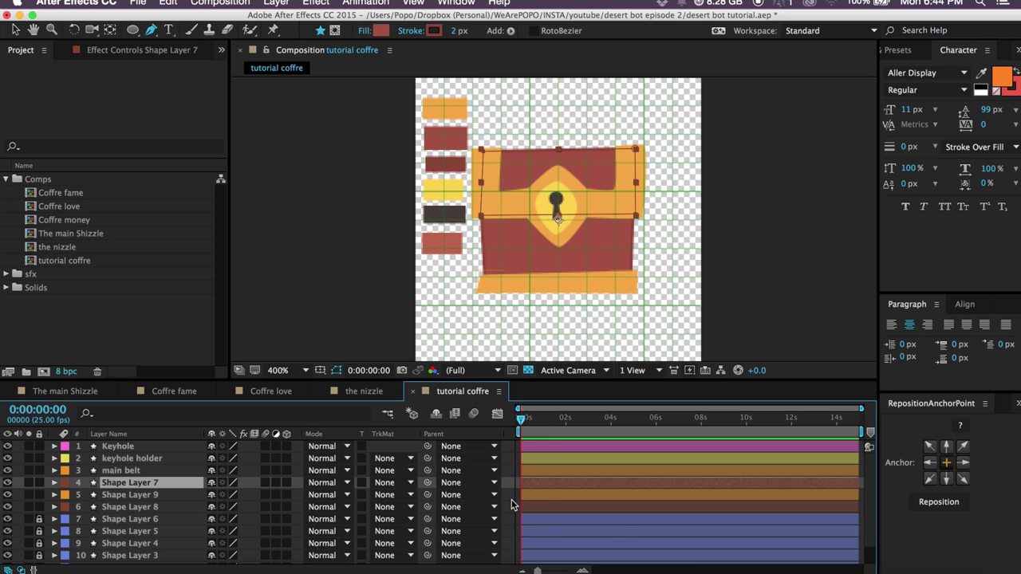
key("super+shift+a")
left_click(29, 507)
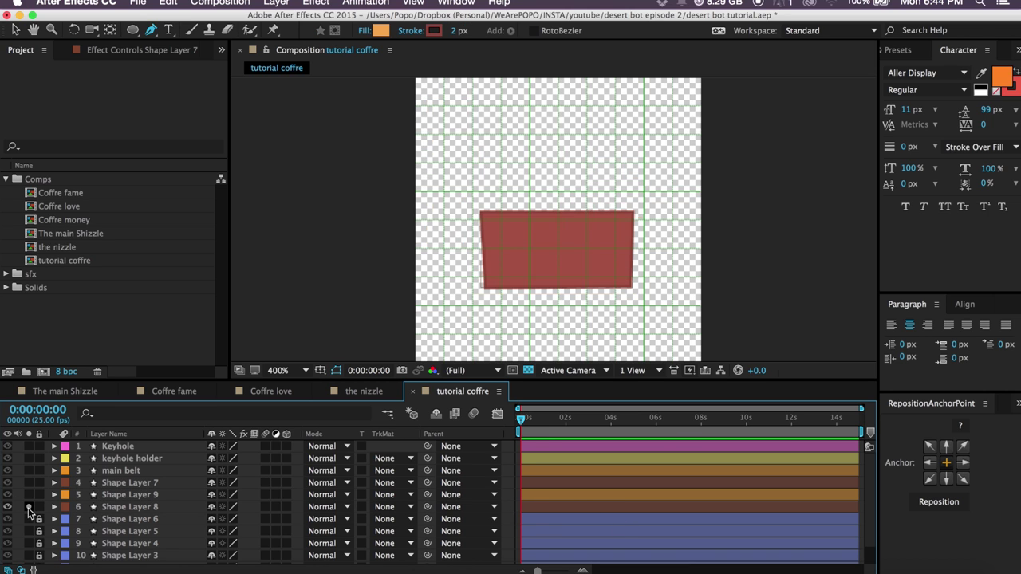
left_click(30, 508)
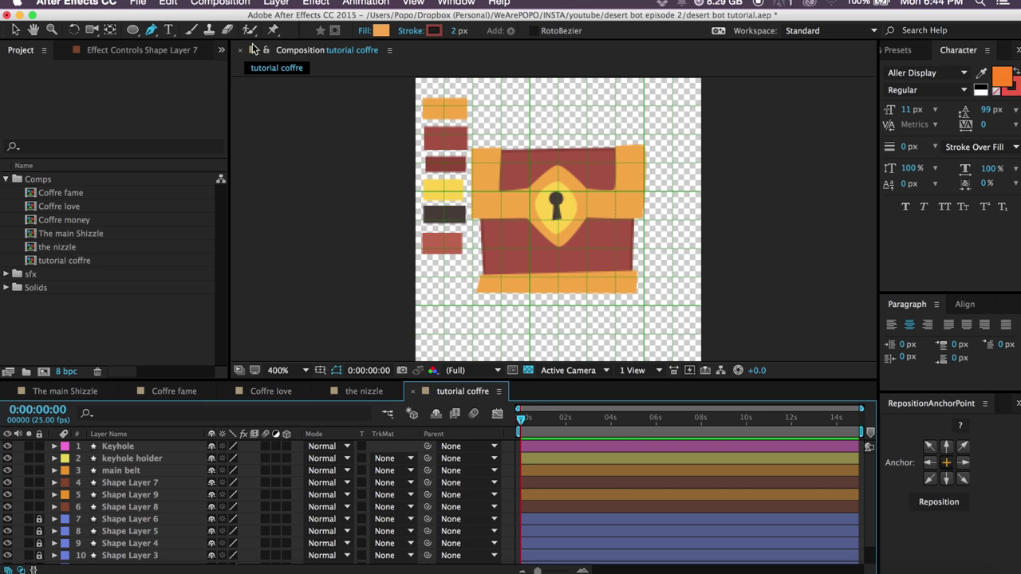
Sample the yellow swatch as the shape fill colour.
left_click(380, 31)
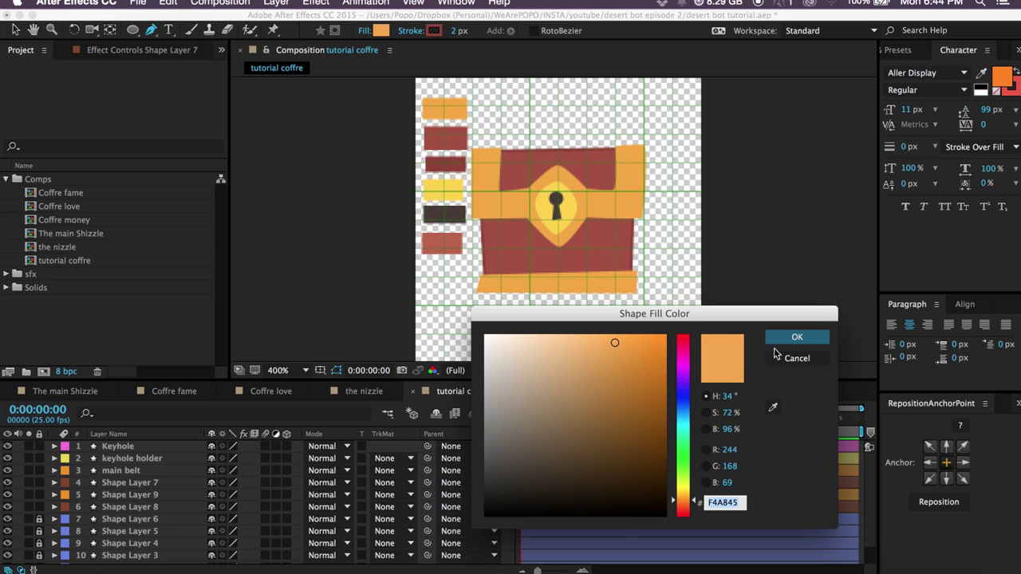
left_click(772, 408)
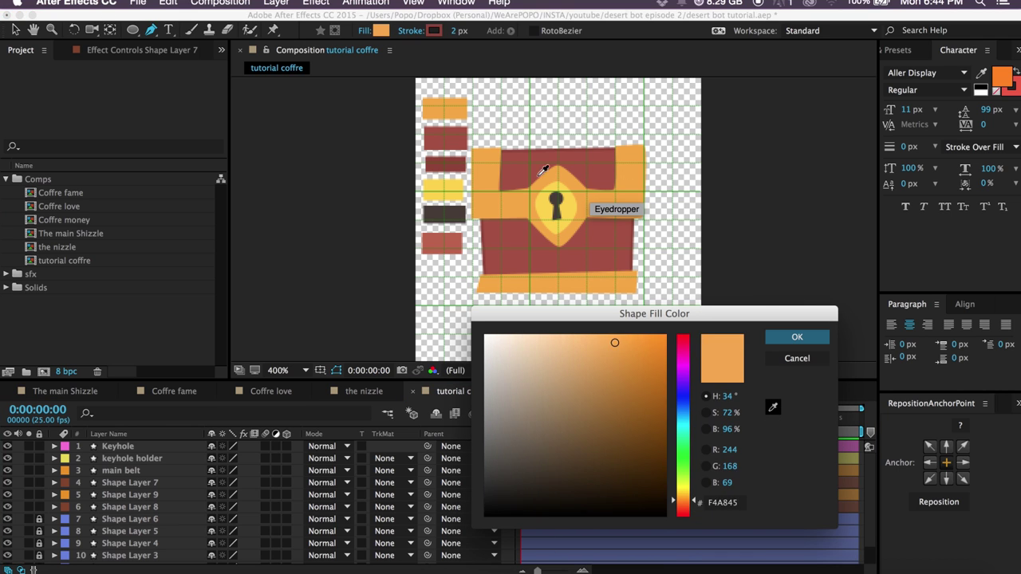
left_click(437, 190)
left_click(797, 337)
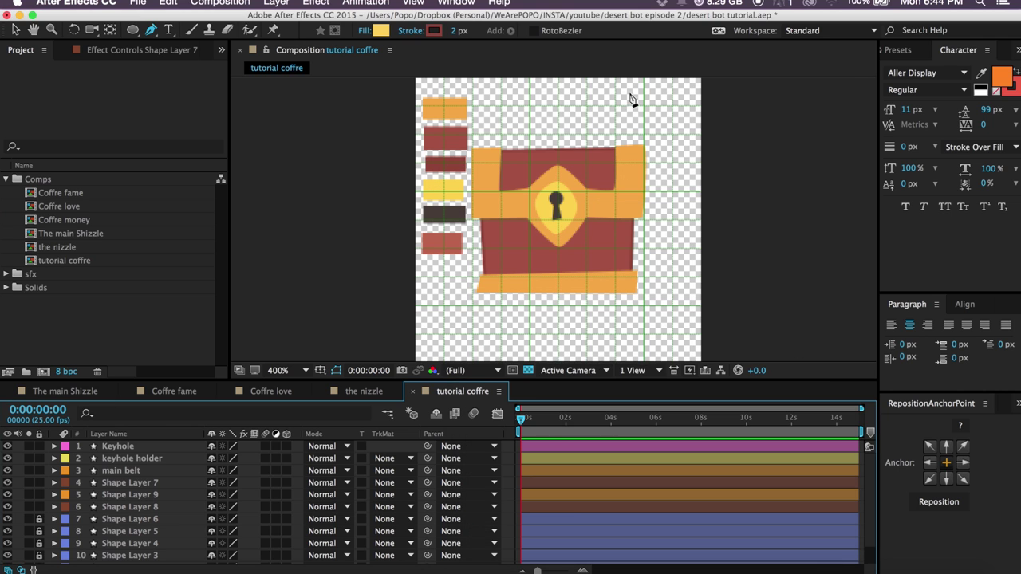
Draw a closed, slanted four-point yellow band across the top of the chest on a new shape layer and set its stroke to 0 px.
left_click(664, 161)
left_click(456, 174)
left_click(469, 131)
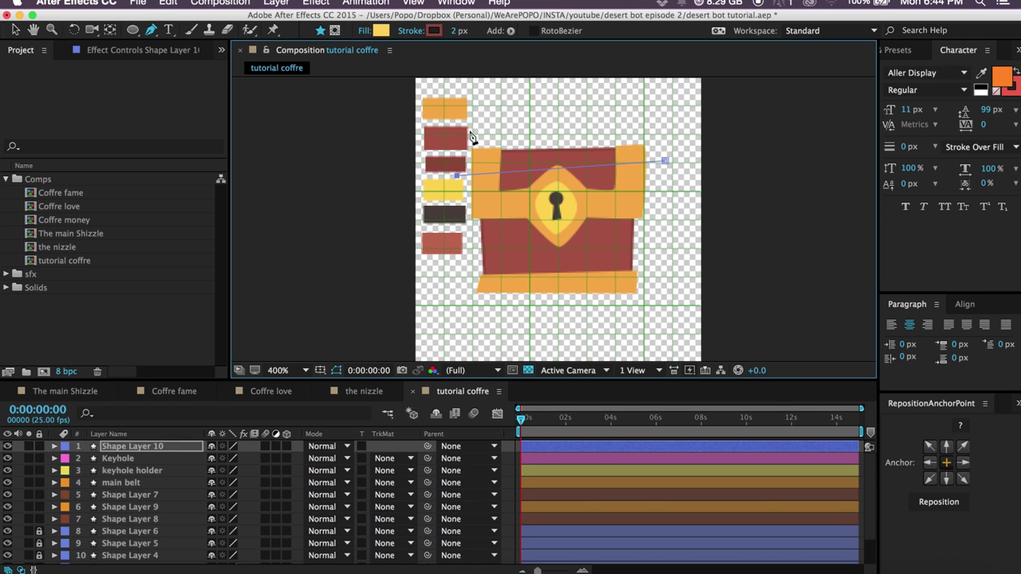
left_click(670, 110)
left_click(665, 160)
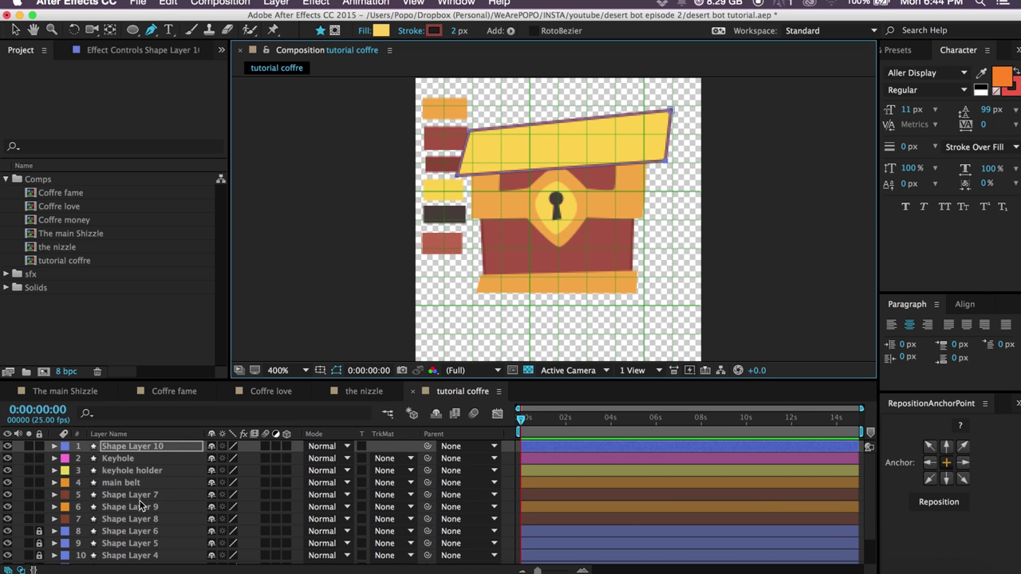
left_click(139, 447)
left_click_drag(454, 32, 402, 31)
left_click(144, 447)
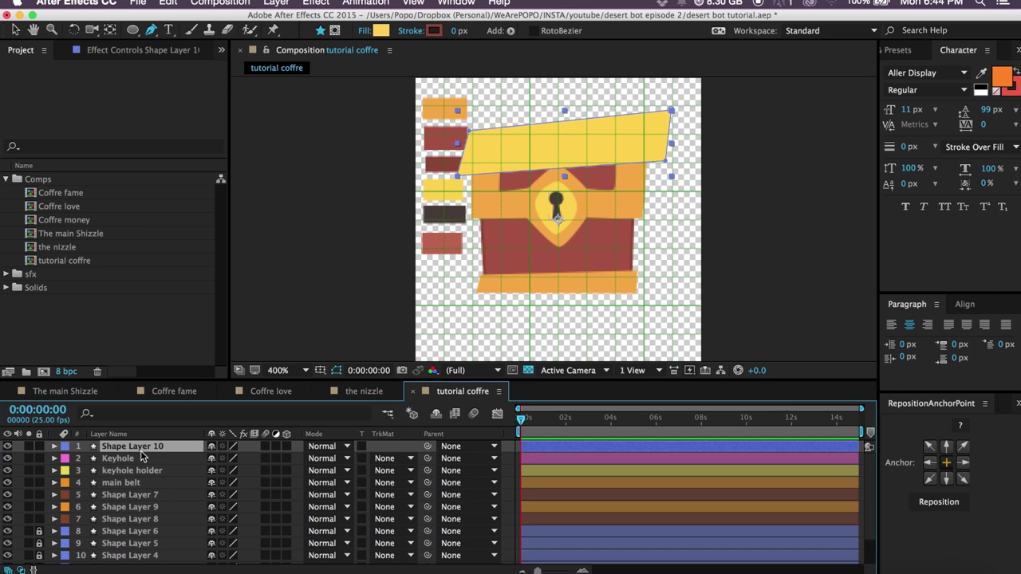
Move Shape Layer 10 directly above main belt and place a duplicate of main belt directly above it.
mouse_move(140, 451)
left_mouse_down()
mouse_move(140, 483)
mouse_move(142, 471)
left_mouse_up()
left_click(139, 483)
key("super+d")
left_click(144, 484)
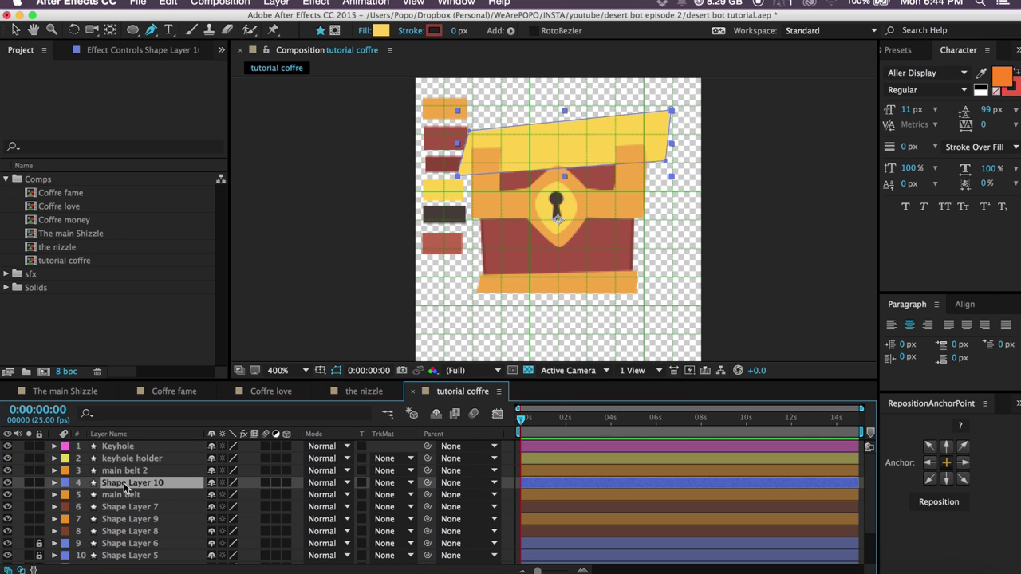
Rename Shape Layer 10 as highlight top and set its track matte to the alpha of main belt 2.
key("Return")
type("high;")
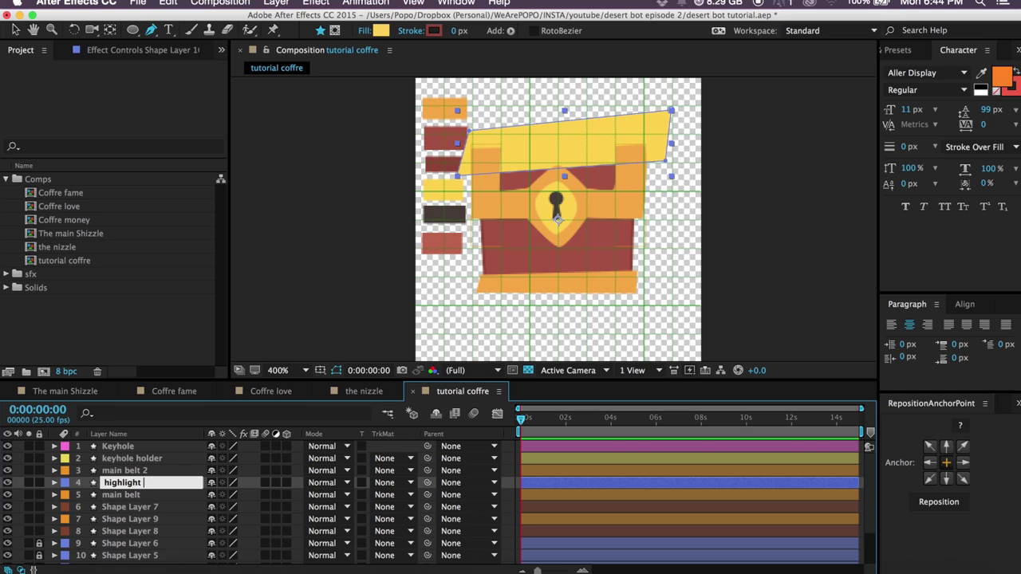
type("ight top")
key("Return")
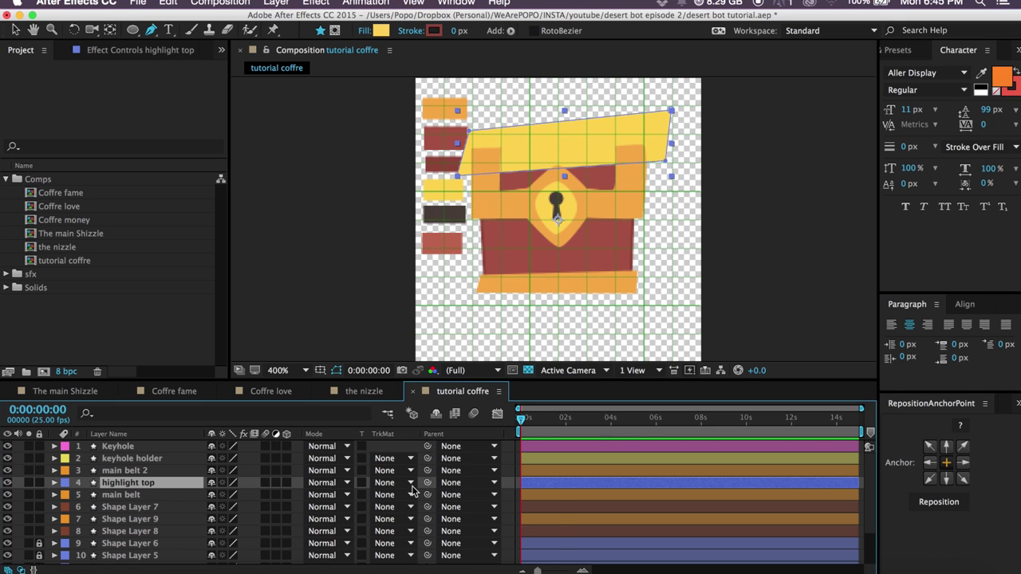
left_click(385, 483)
left_click(415, 519)
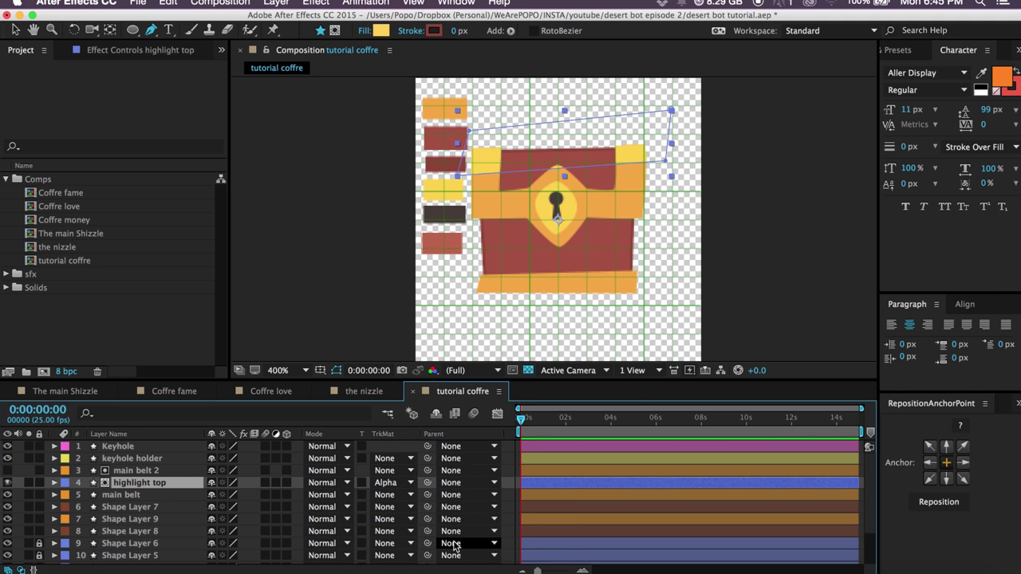
Shift the lower-left corner of highlight top slightly outward, deselect it, and check the chest with the grid briefly hidden.
left_click(663, 161)
mouse_move(458, 178)
left_mouse_down()
mouse_move(457, 170)
mouse_move(451, 180)
left_mouse_up()
left_click(513, 483)
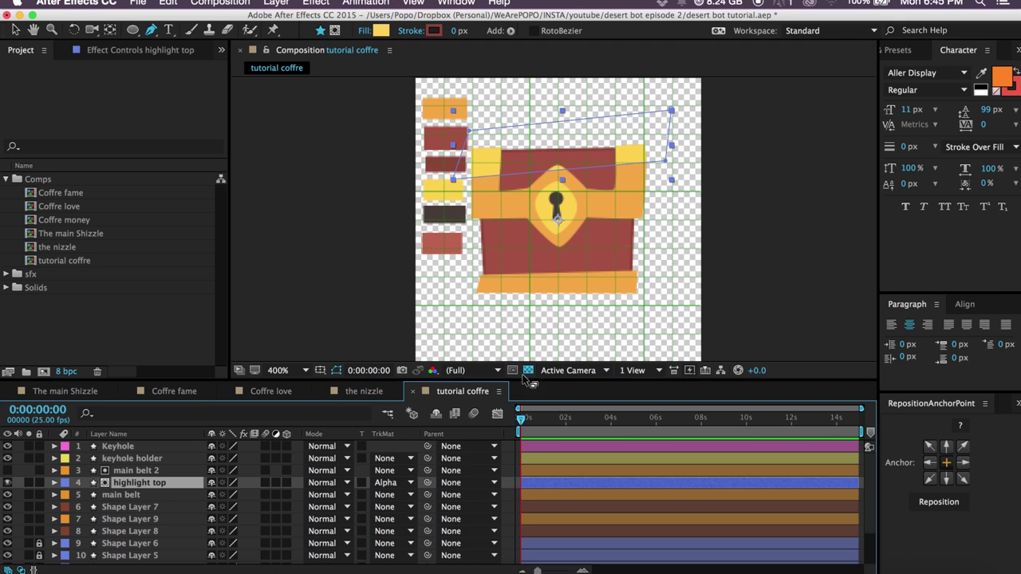
key("super+apostrophe")
left_click(516, 485)
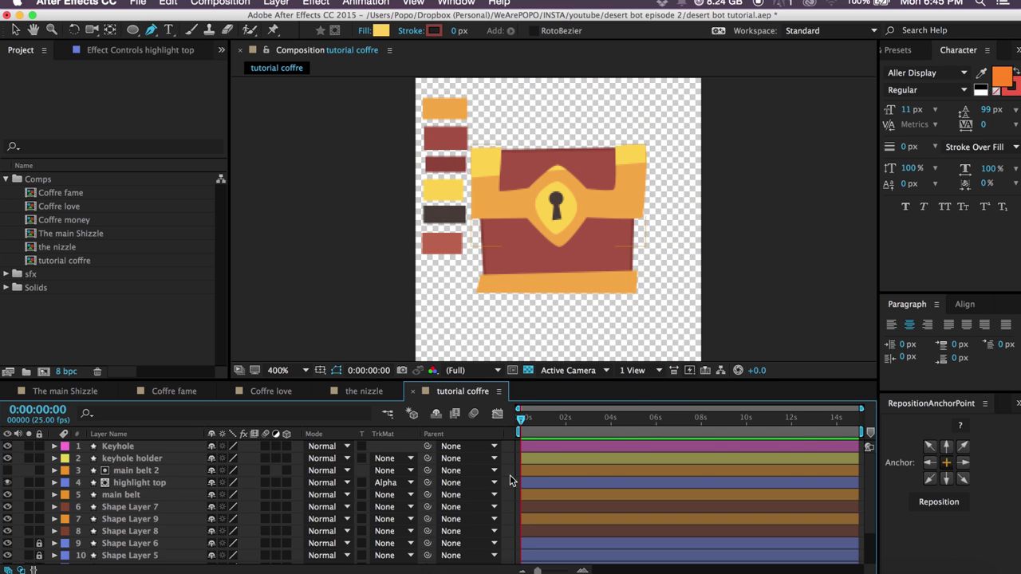
key("super+apostrophe")
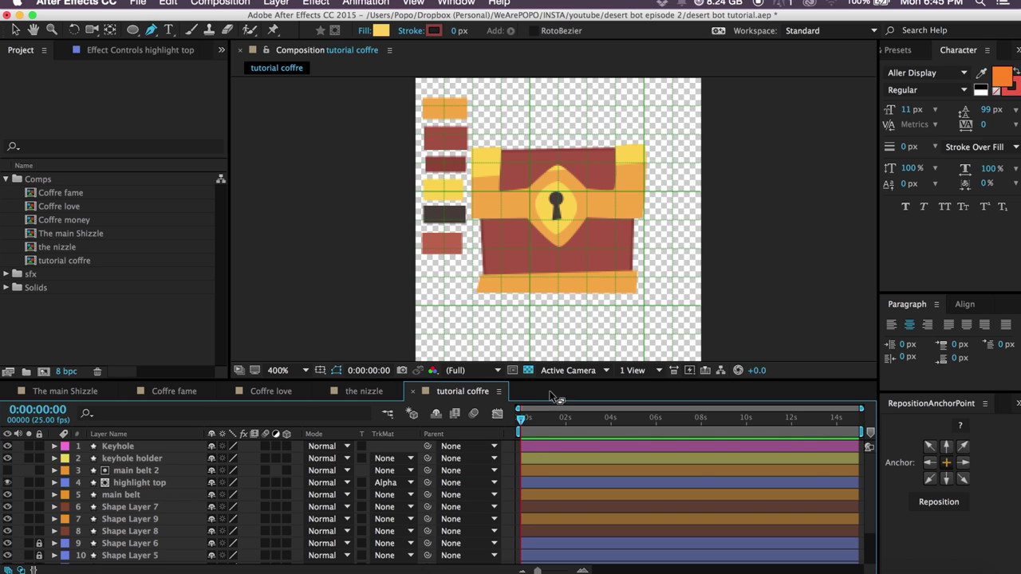
Draw a thin, slightly slanted, closed four-point yellow strip along the upper edge of the orange base on a new shape layer.
left_click(476, 272)
left_click(643, 278)
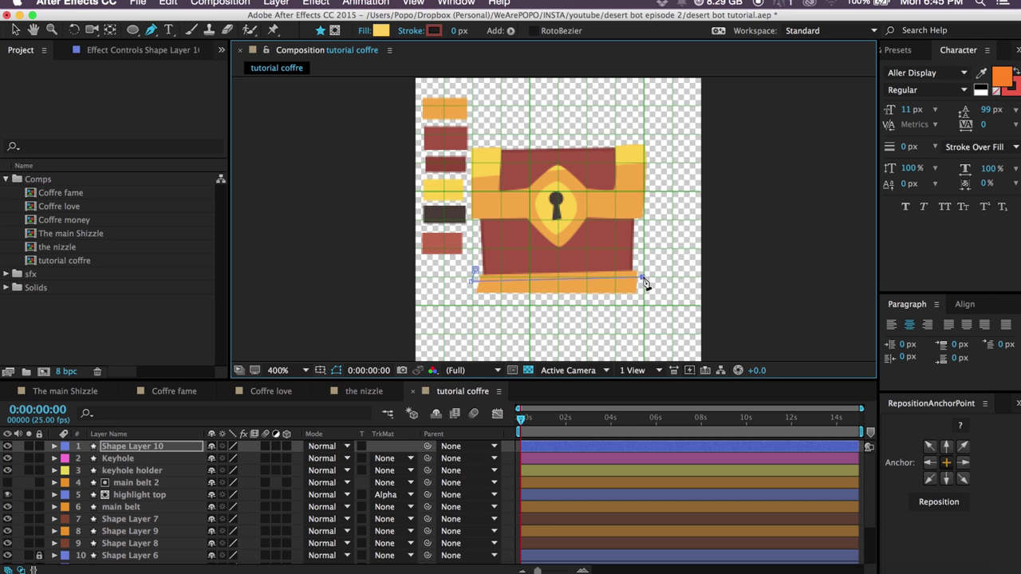
left_click(475, 273)
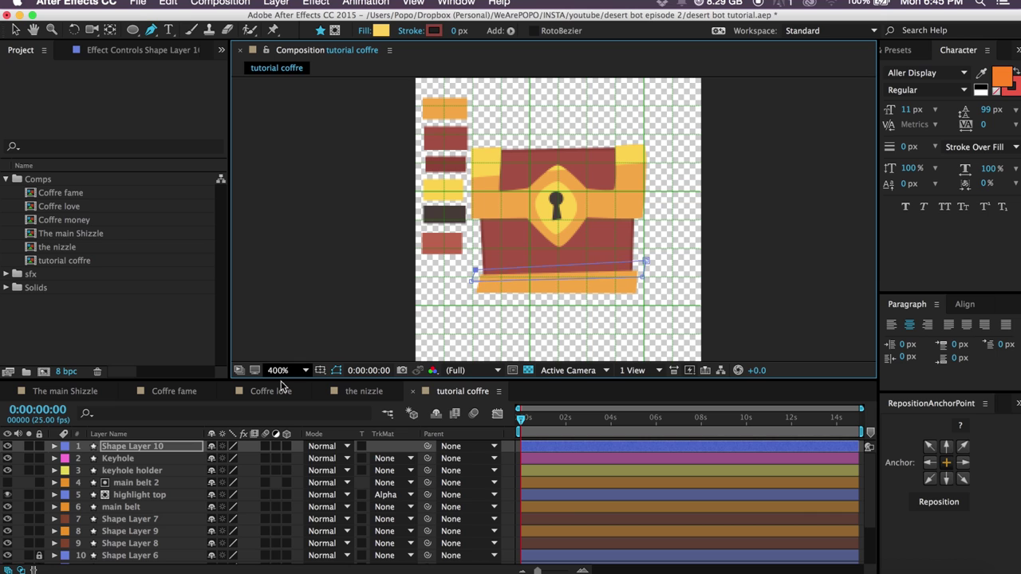
left_click(132, 449)
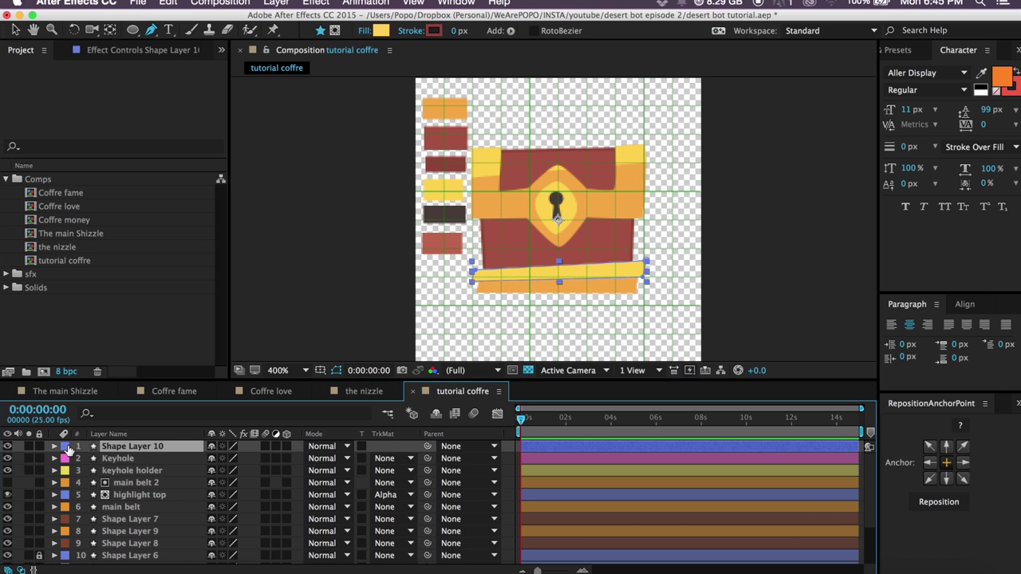
Label Shape Layer 10 Yellow, move it directly above Shape Layer 9, and place a duplicate of Shape Layer 9 directly above it.
left_click(68, 450)
left_click(90, 373)
mouse_move(135, 461)
left_mouse_down()
mouse_move(128, 559)
mouse_move(140, 466)
left_mouse_up()
left_click(134, 489)
left_click(137, 478)
key("super+d")
left_click(144, 479)
Set Shape Layer 10's track matte to the alpha of Shape Layer 11, deselect it, and hide the grid.
left_click(387, 479)
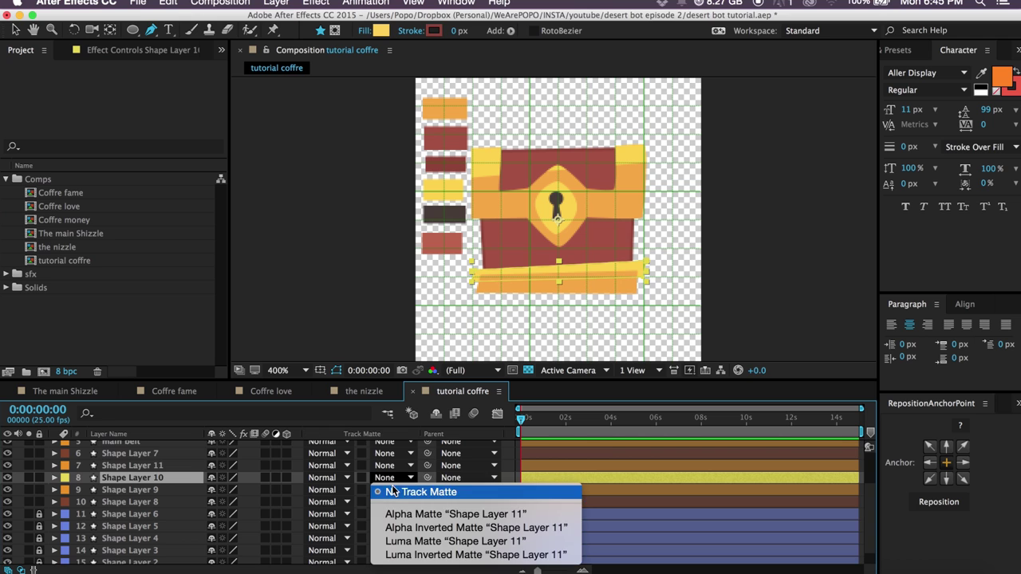
left_click(415, 515)
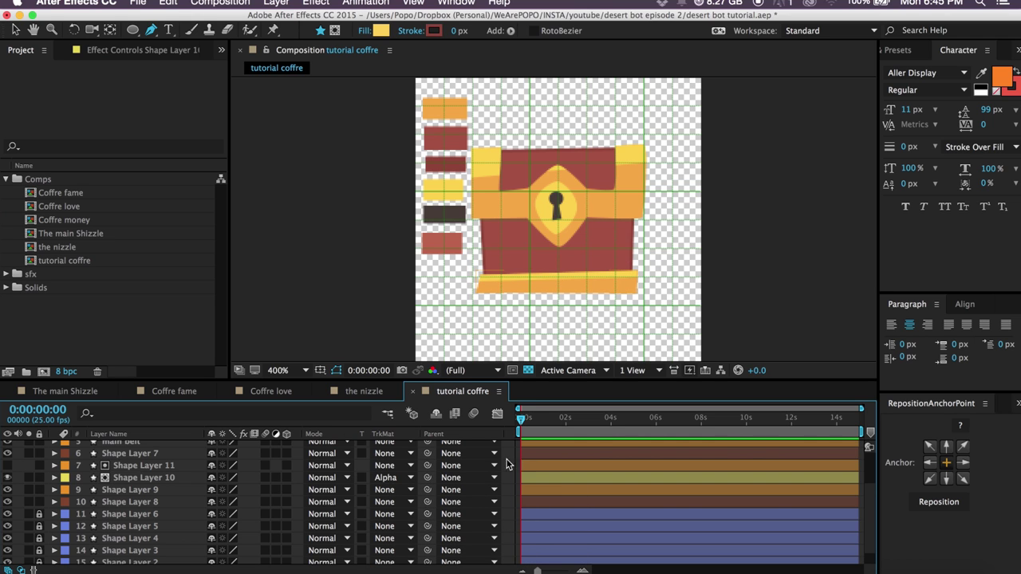
left_click_drag(533, 250, 537, 272)
key("super+apostrophe")
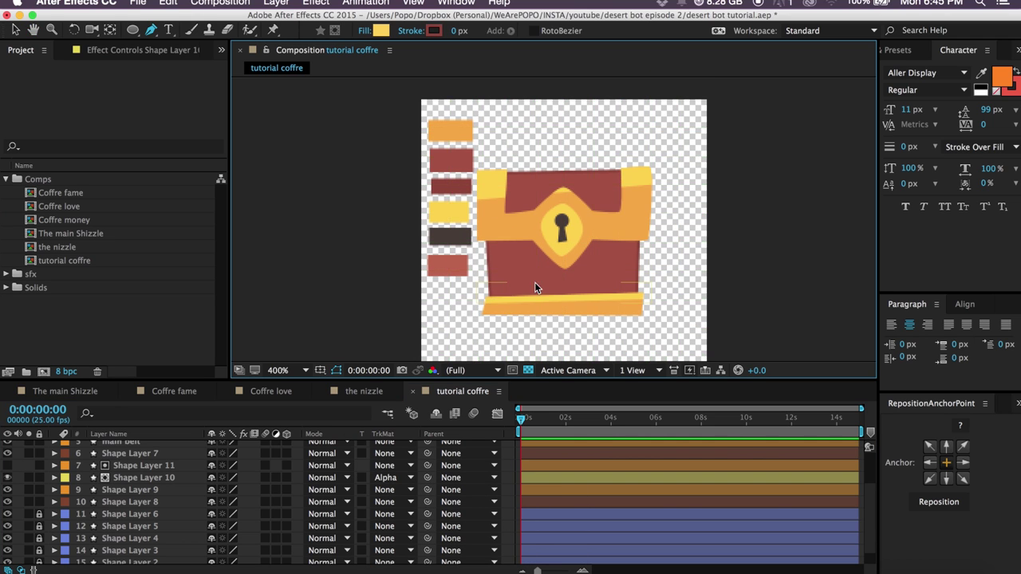
left_click_drag(530, 257, 558, 219)
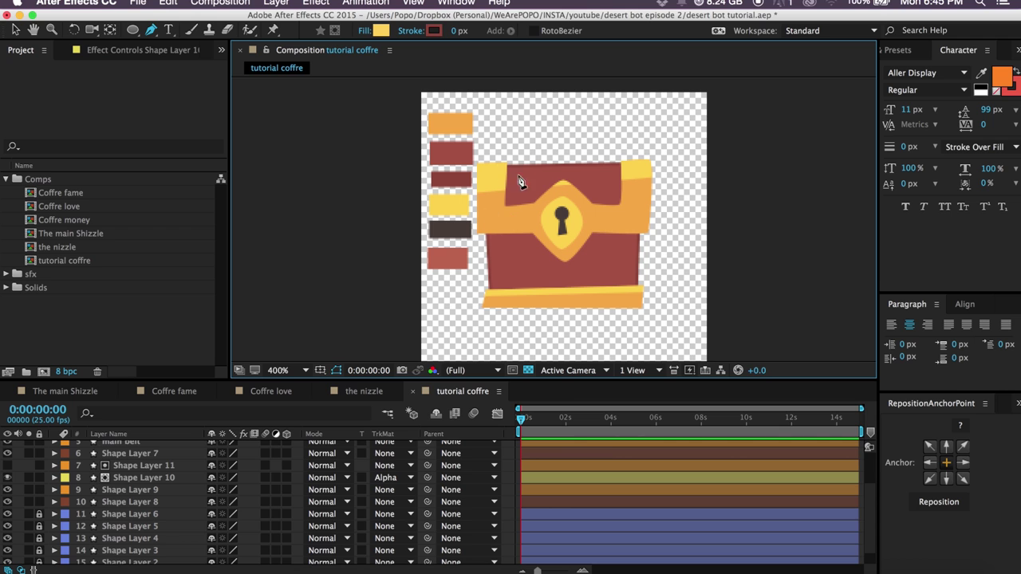
Look over the the nizzle and Coffre love compositions for reference, and return to tutorial coffre.
left_click(355, 391)
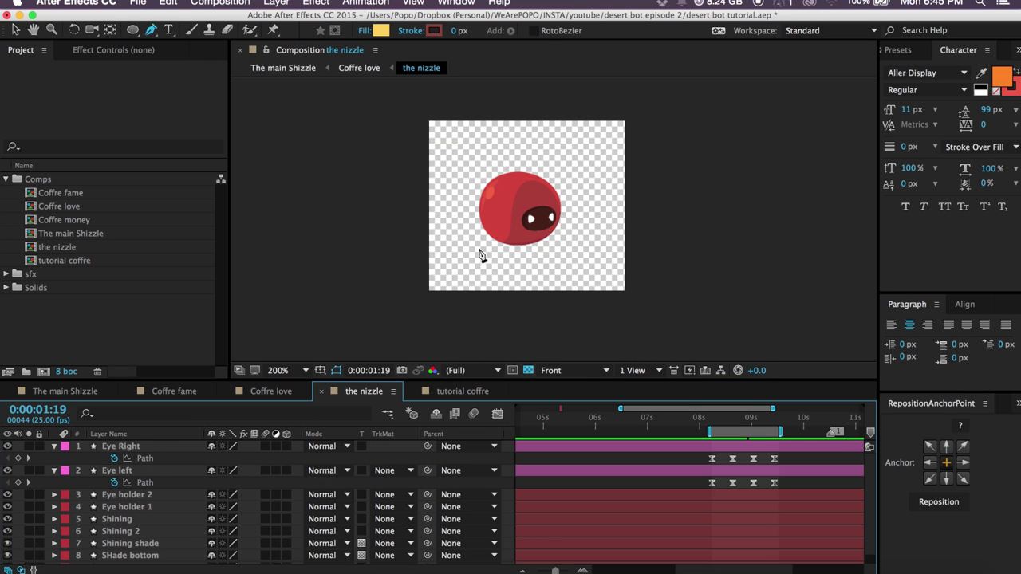
left_click(272, 391)
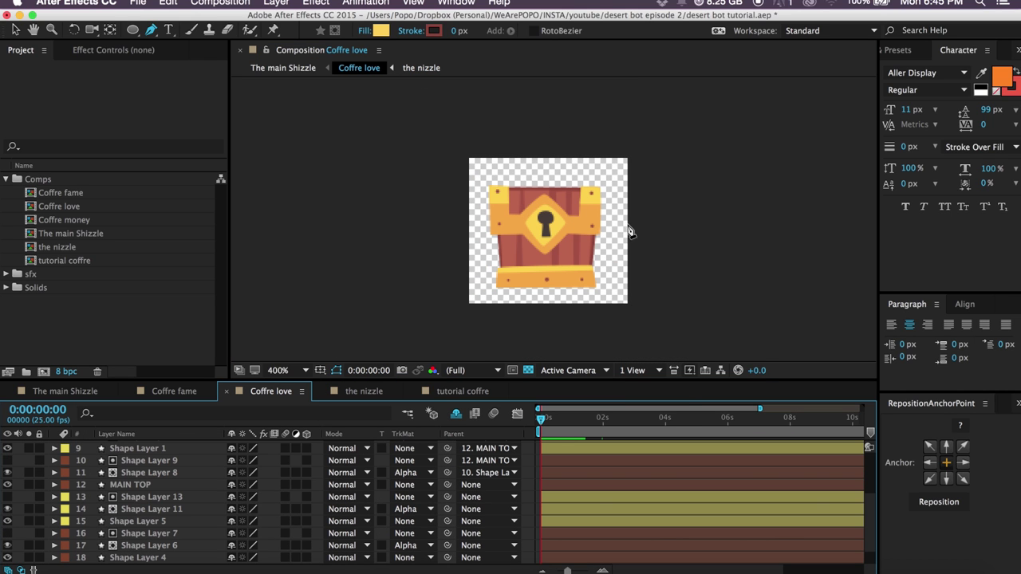
left_click(445, 393)
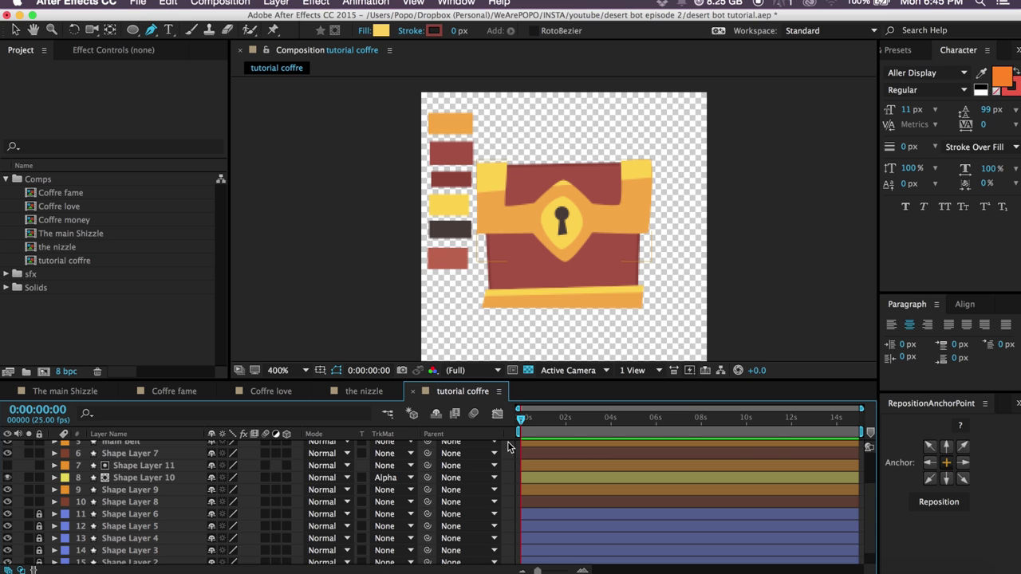
Unlock the colour swatch layers, Shape Layer 1 through Shape Layer 6, and delete them.
left_click_drag(39, 514, 40, 568)
left_click(123, 558)
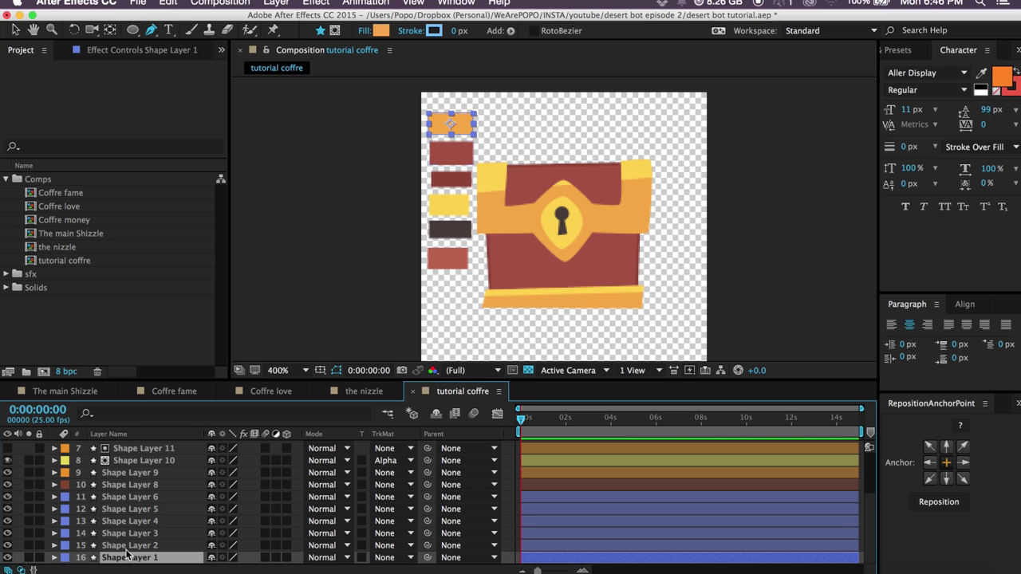
left_click(125, 498, "shift")
key("Delete")
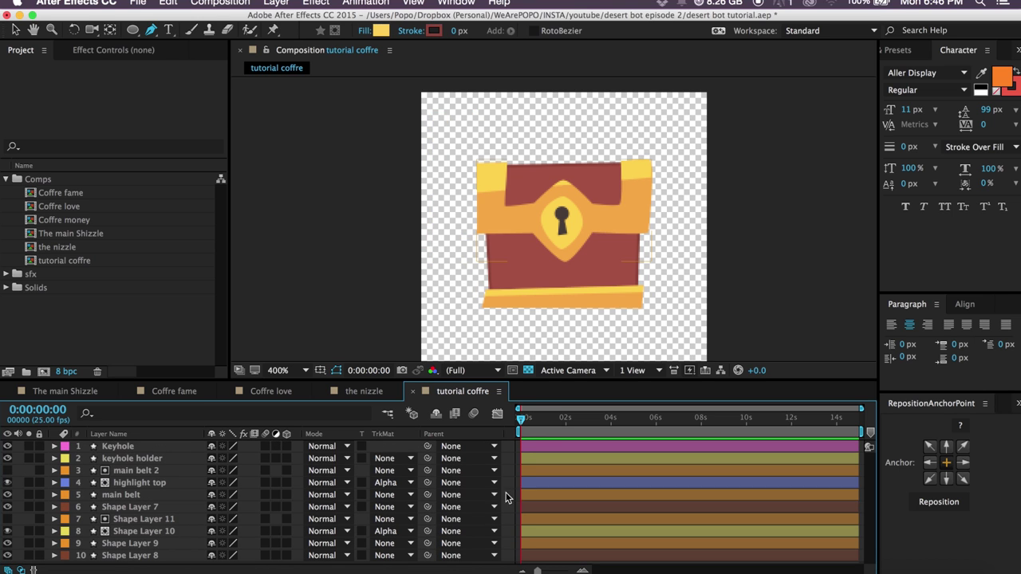
Check the chests in The main Shizzle, and centre the anchor point of every layer in tutorial coffre.
left_click(84, 396)
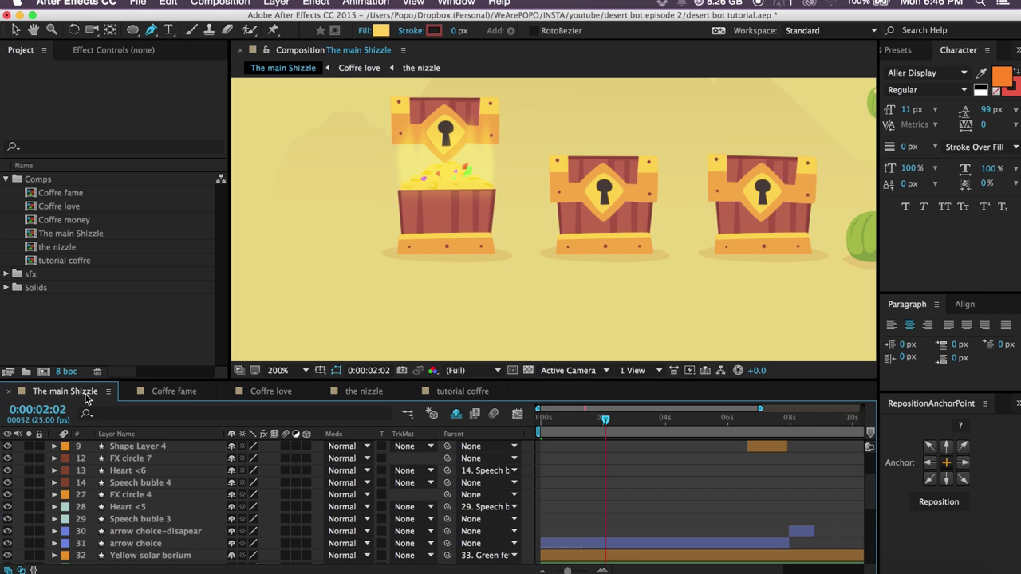
left_click(437, 397)
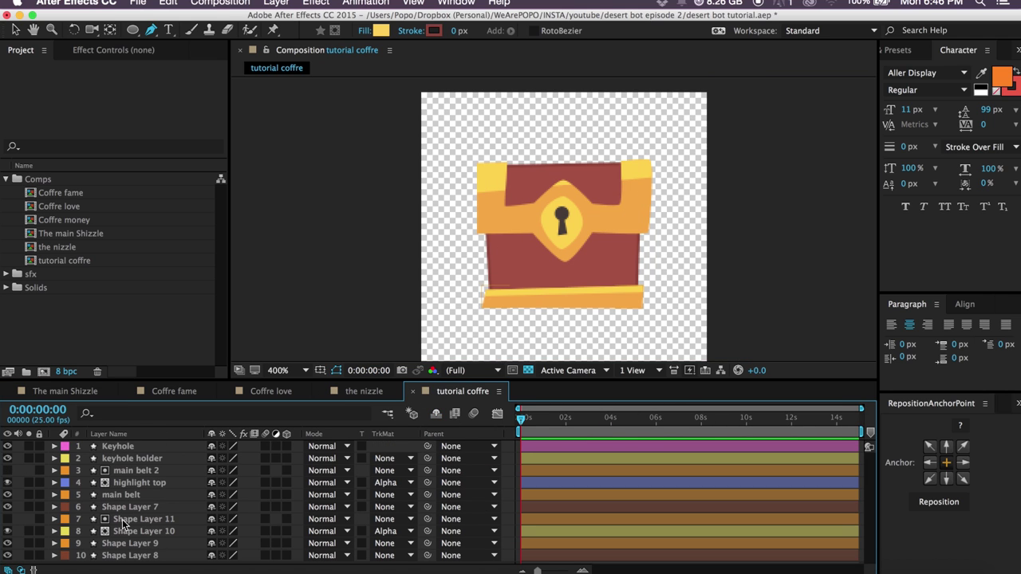
key("super+a")
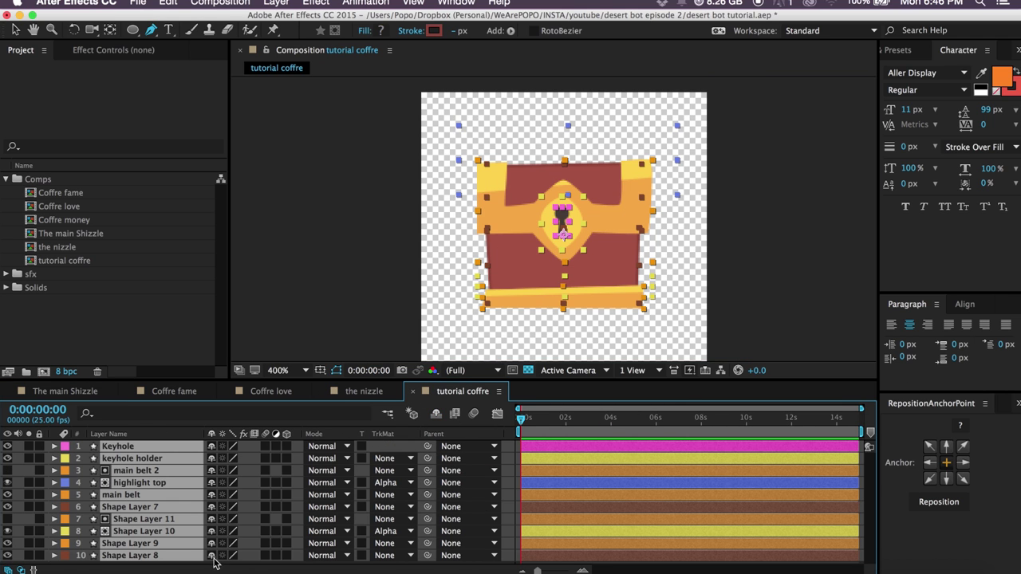
left_click(938, 501)
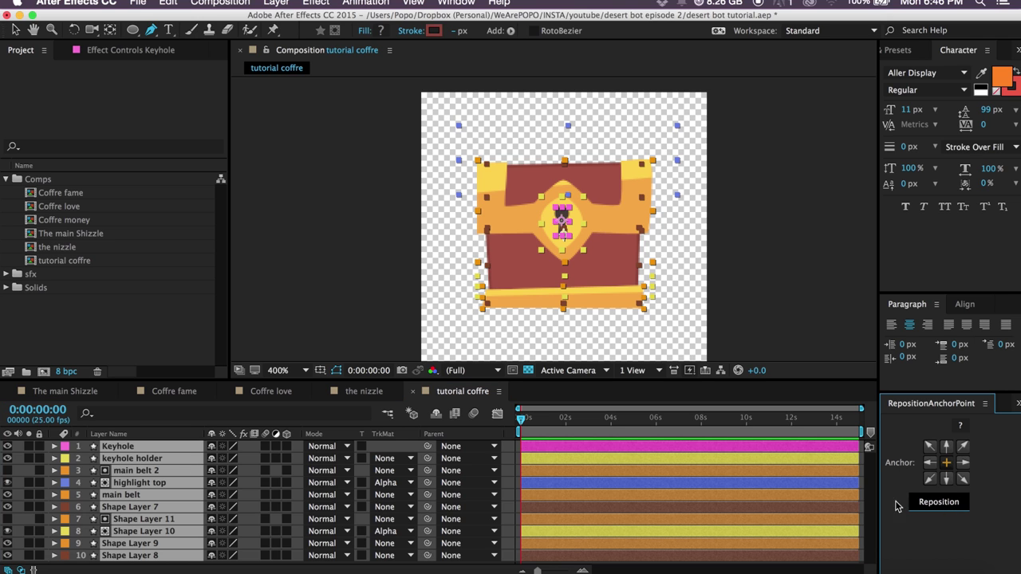
left_click(515, 481)
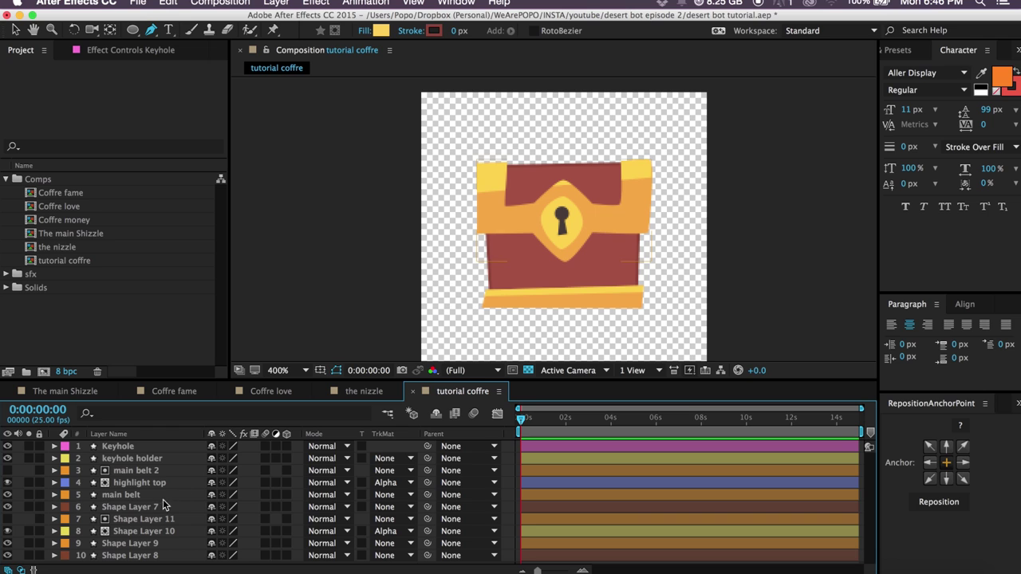
Parent main belt 2 and highlight top to main belt, and test the link by moving main belt.
left_click(140, 496)
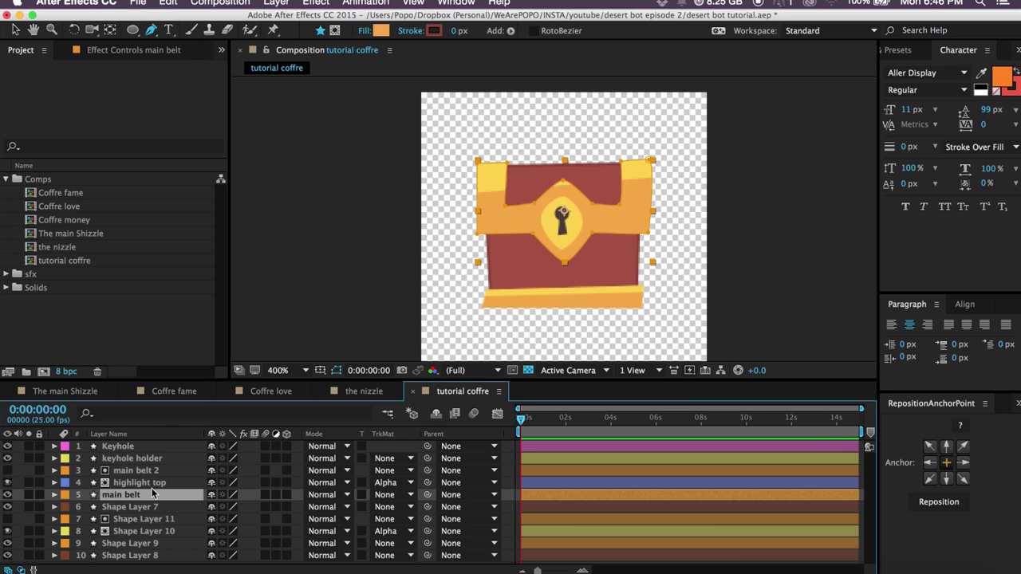
left_click(153, 485)
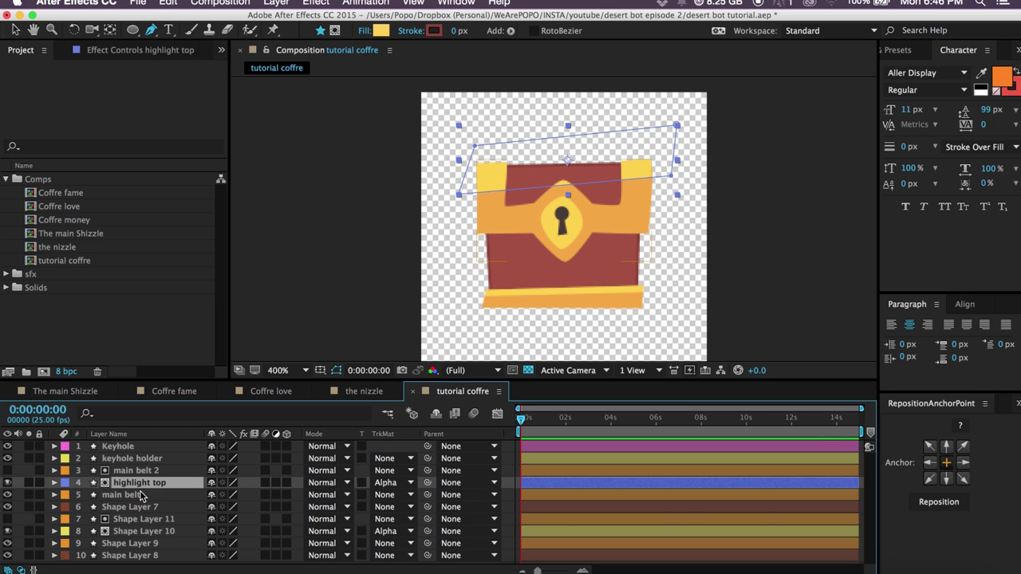
left_click(148, 496)
left_click(155, 484)
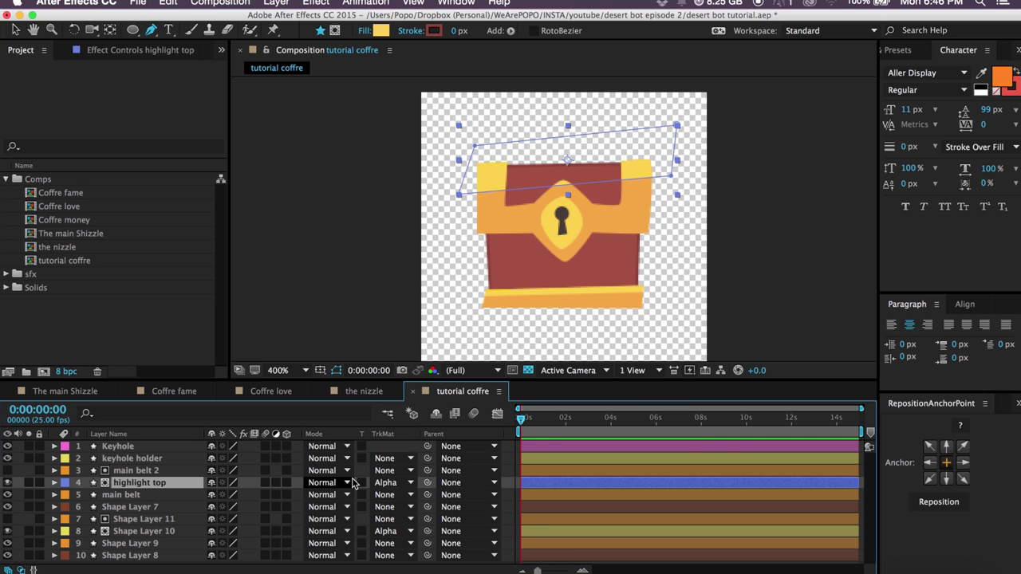
left_click(151, 471, "shift")
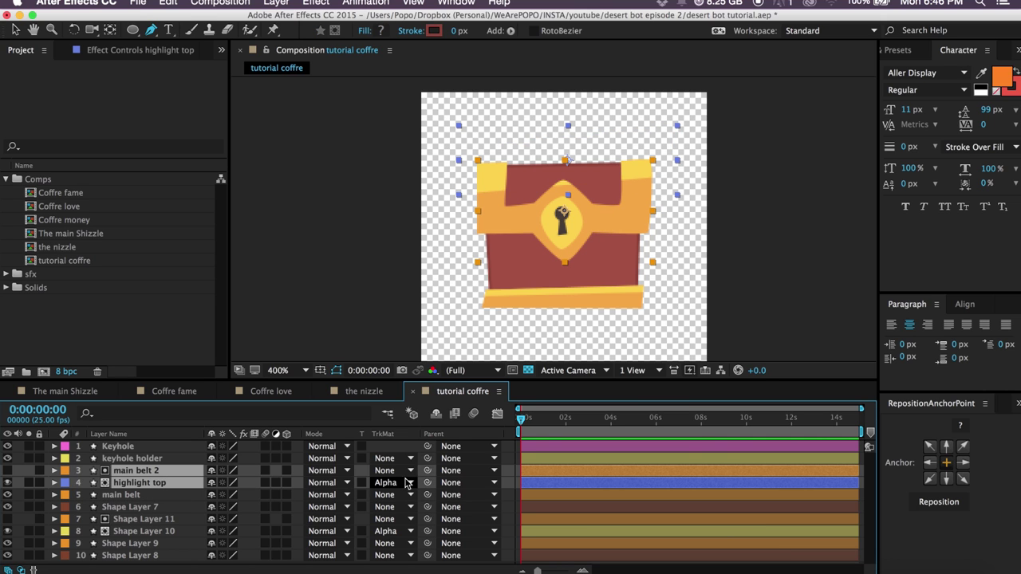
left_click_drag(427, 471, 126, 496)
left_click(125, 495)
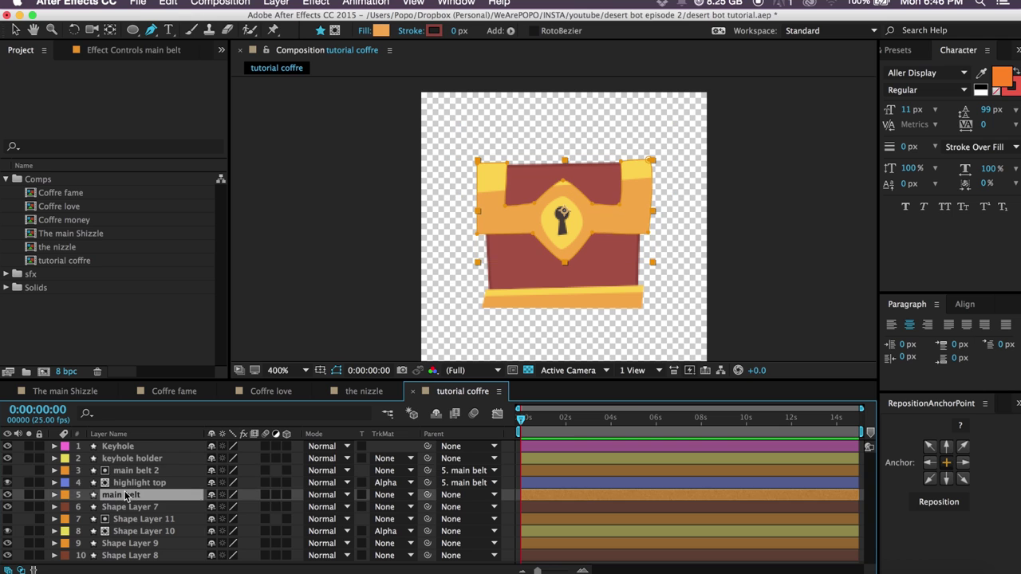
key("v")
mouse_move(568, 214)
left_mouse_down()
mouse_move(567, 130)
mouse_move(565, 212)
left_mouse_up()
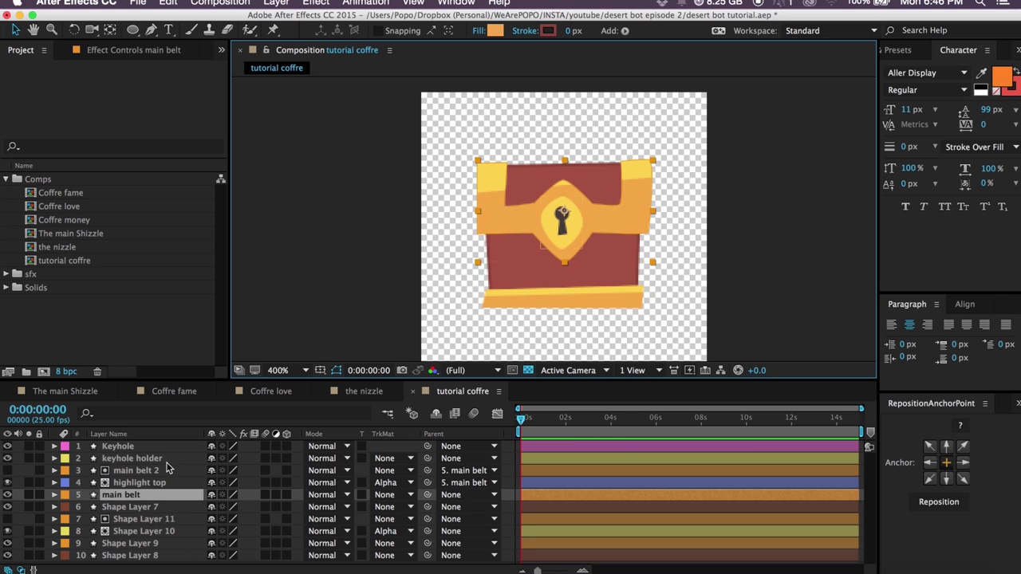
Rename Shape Layer 7 to wood top and parent it to main belt.
left_click(138, 508)
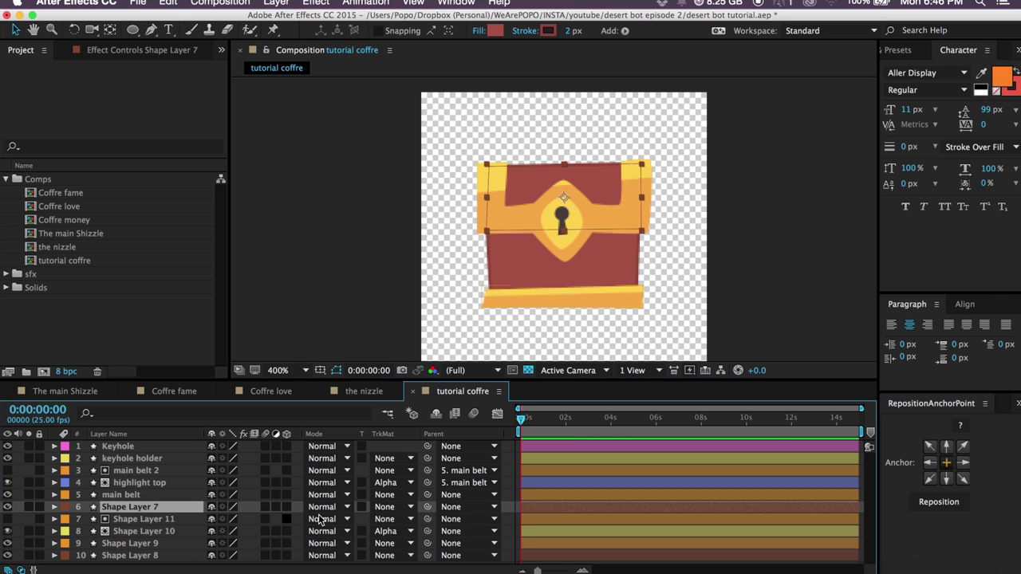
key("Return")
type("wood to")
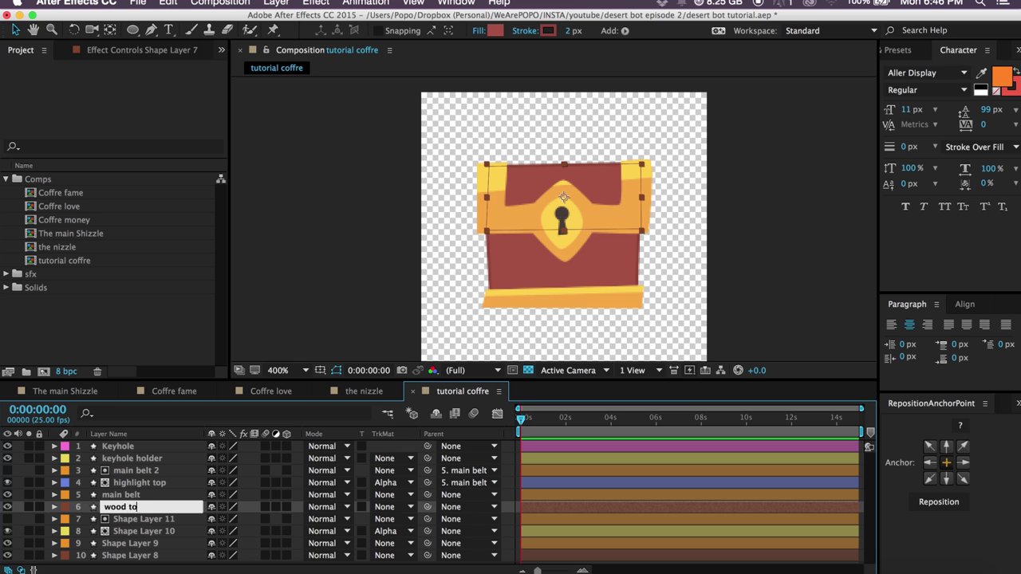
type("p")
key("Return")
left_click_drag(428, 508, 136, 495)
Test the parenting by moving main belt upward, undo the move, and reassign main belt as wood top's parent.
left_click_drag(562, 212, 558, 156)
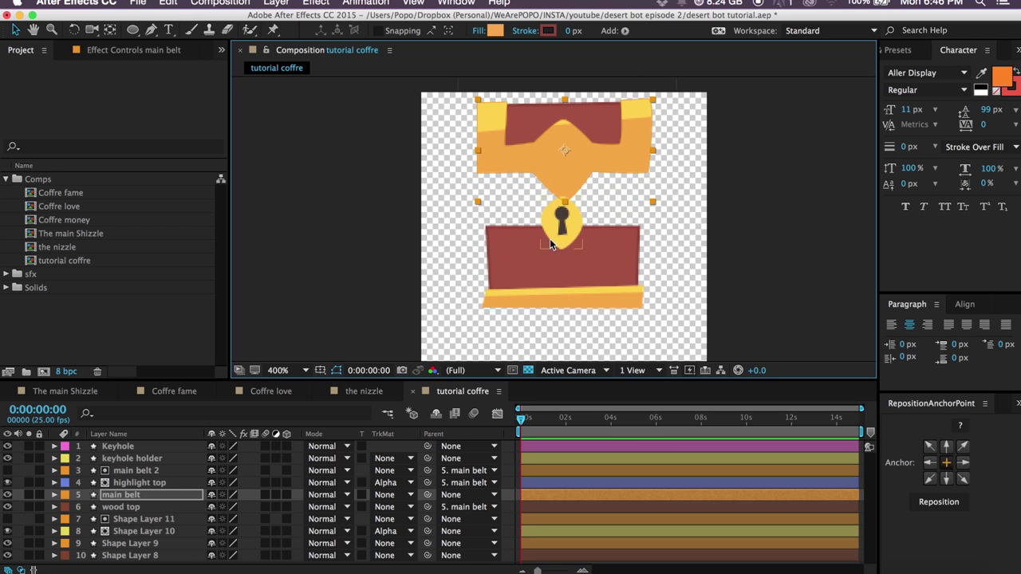
left_click(546, 214)
key("super+z")
key("super+z")
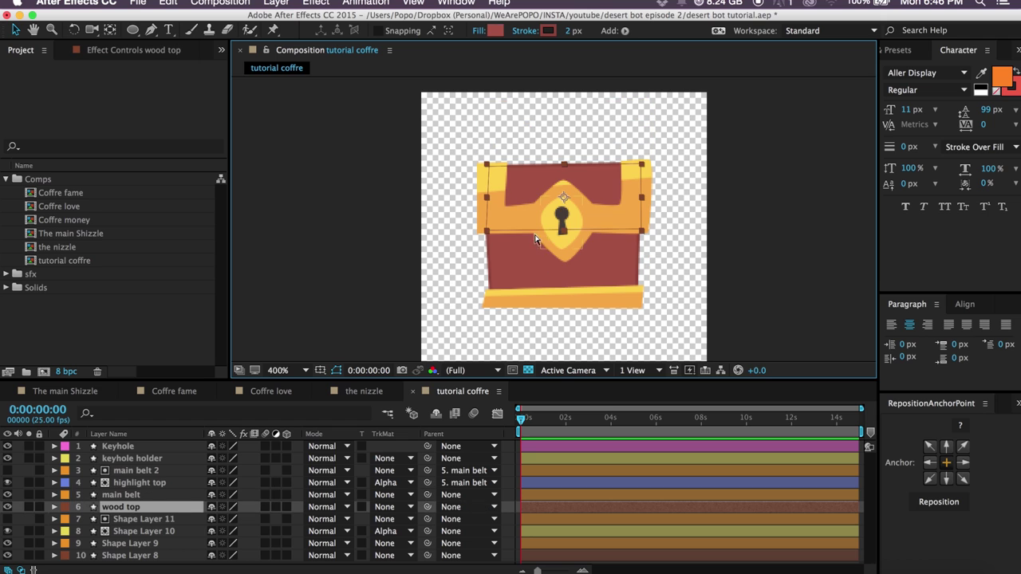
left_click_drag(431, 507, 155, 496)
Parent Keyhole and keyhole holder to main belt, and test the linked lid with an upward move that is undone.
left_click(143, 460)
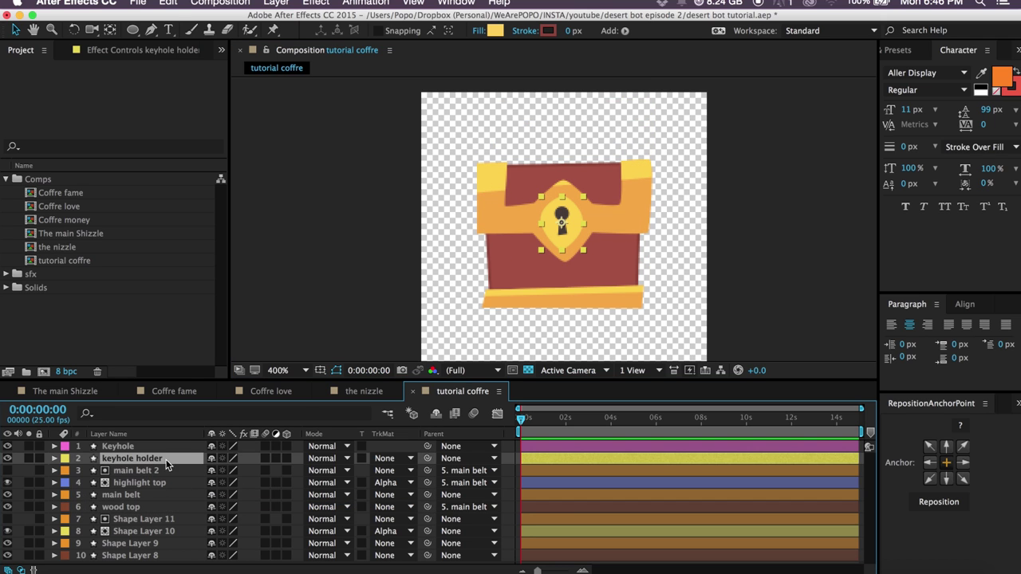
left_click(129, 447)
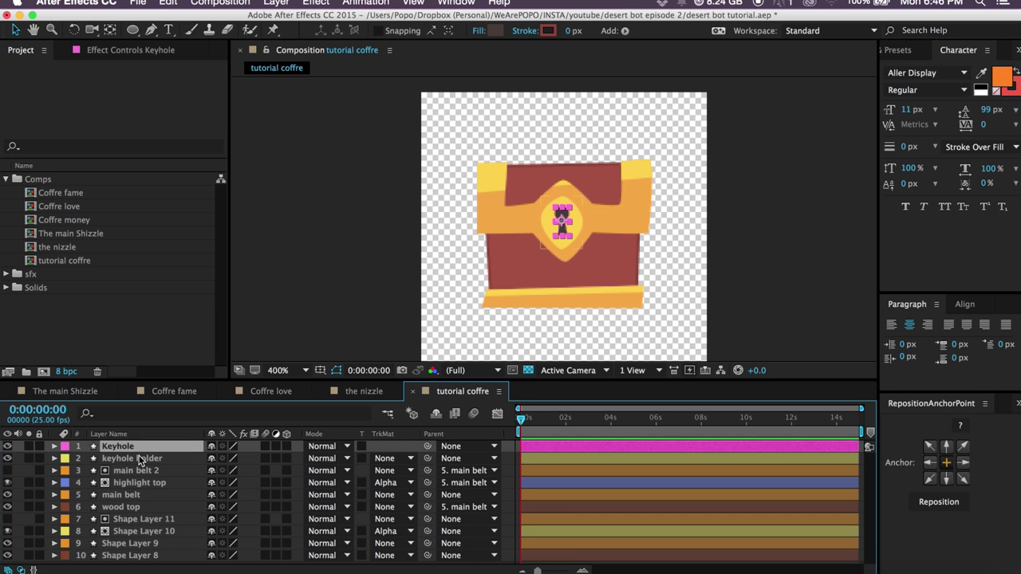
left_click(139, 461, "shift")
left_click_drag(428, 446, 120, 495)
left_click_drag(562, 219, 580, 132)
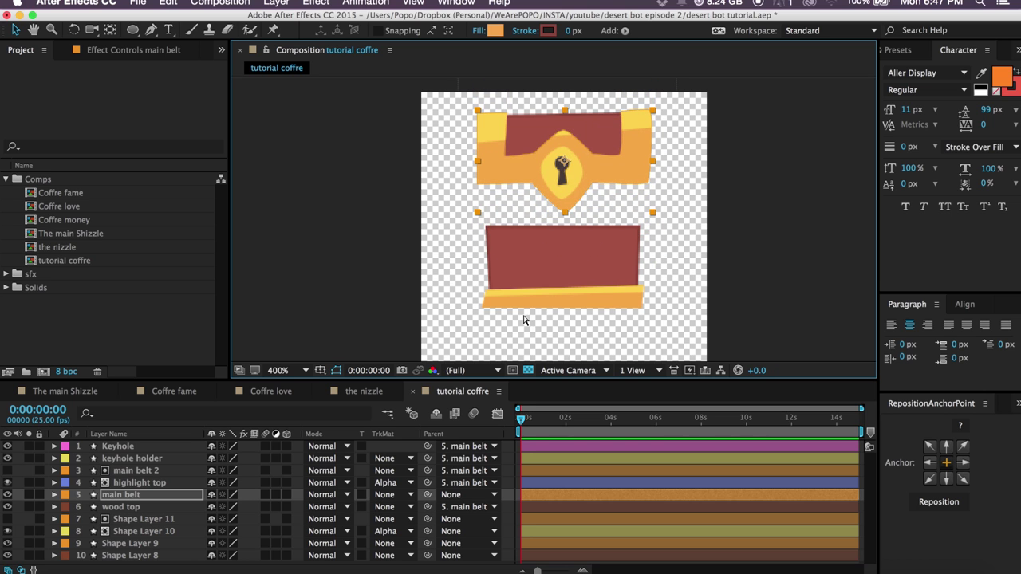
key("super+z")
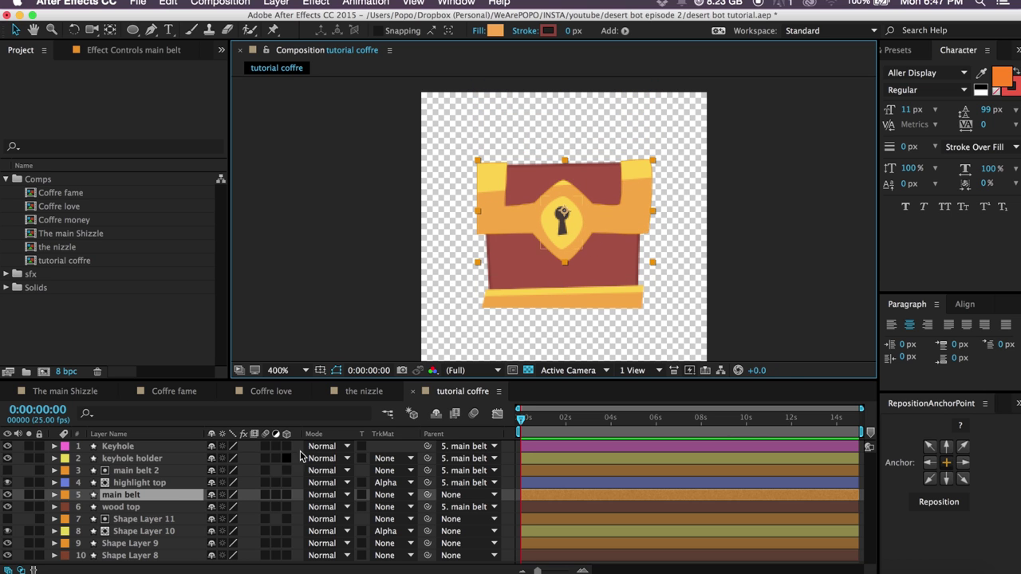
Set the first Position keyframe for main belt at 0:00:02:01 with the chest closed.
left_click(233, 484)
left_click_drag(562, 431, 567, 426)
key("p")
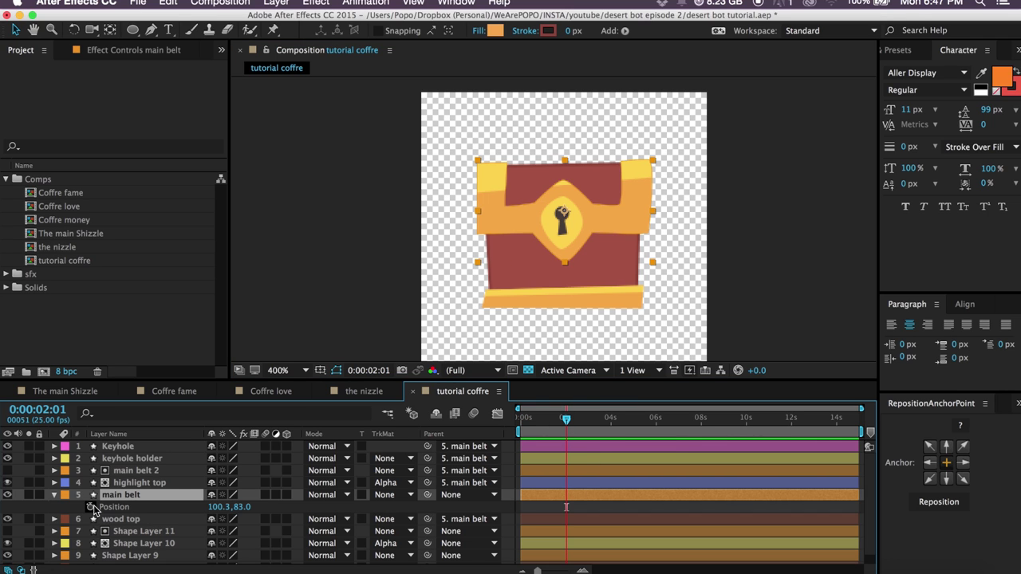
left_click(90, 507)
Raise main belt to 100.3, 11.0 at 0:00:02:21, and hold that position with another keyframe at 0:00:04:00.
left_click_drag(537, 571, 551, 570)
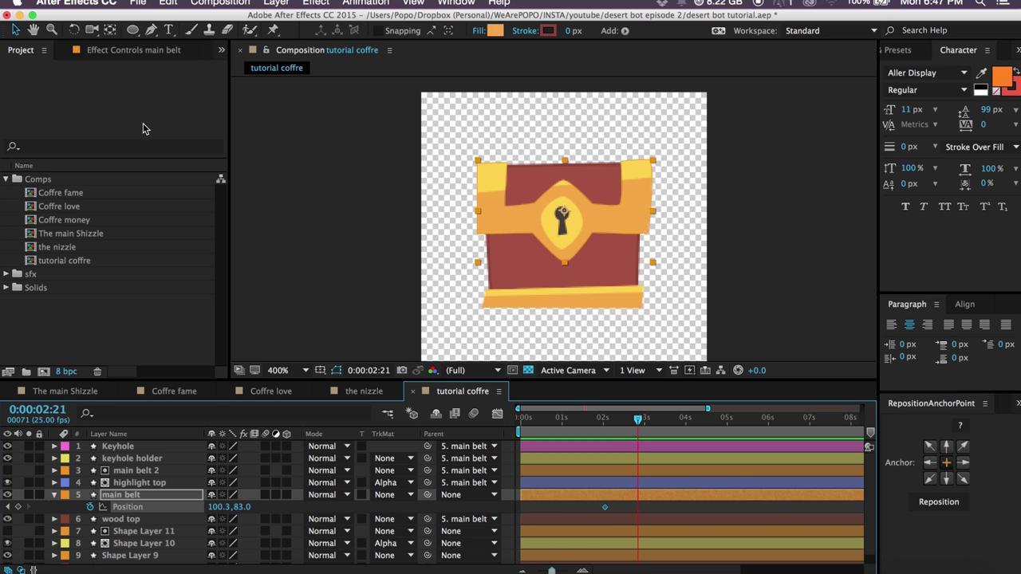
left_click_drag(566, 184, 572, 108)
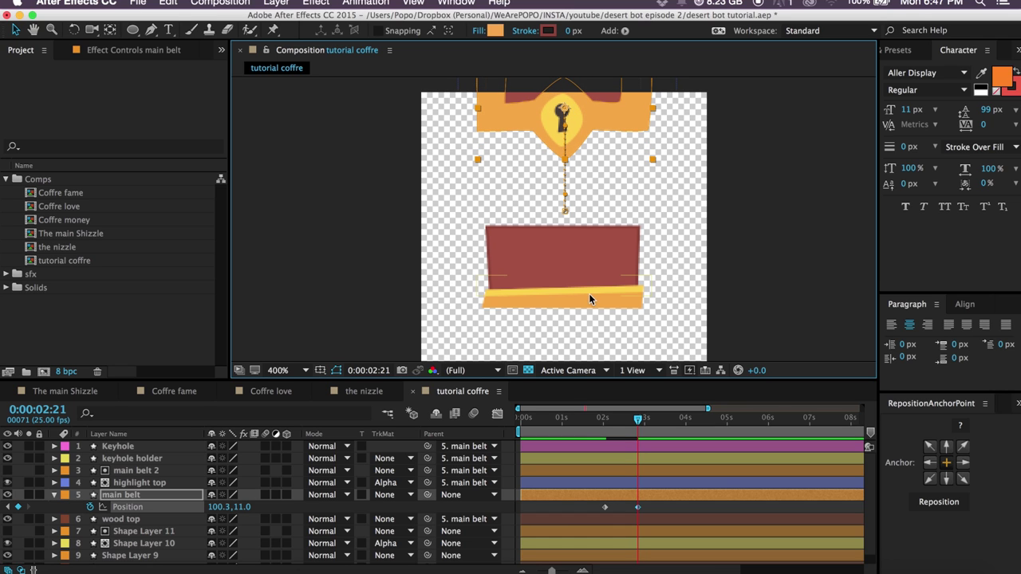
left_click_drag(640, 421, 687, 427)
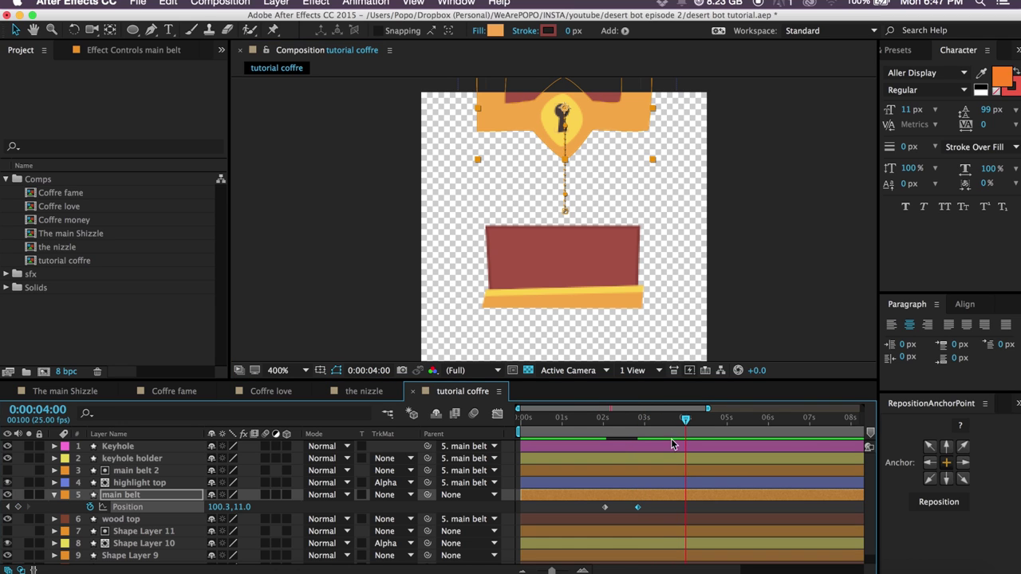
left_click(17, 508)
Paste a copy of main belt's first Position keyframe at 0:00:04:20 to close the lid, and preview the animation.
key("shift+Page_Down")
key("shift+Page_Down")
left_click(604, 507)
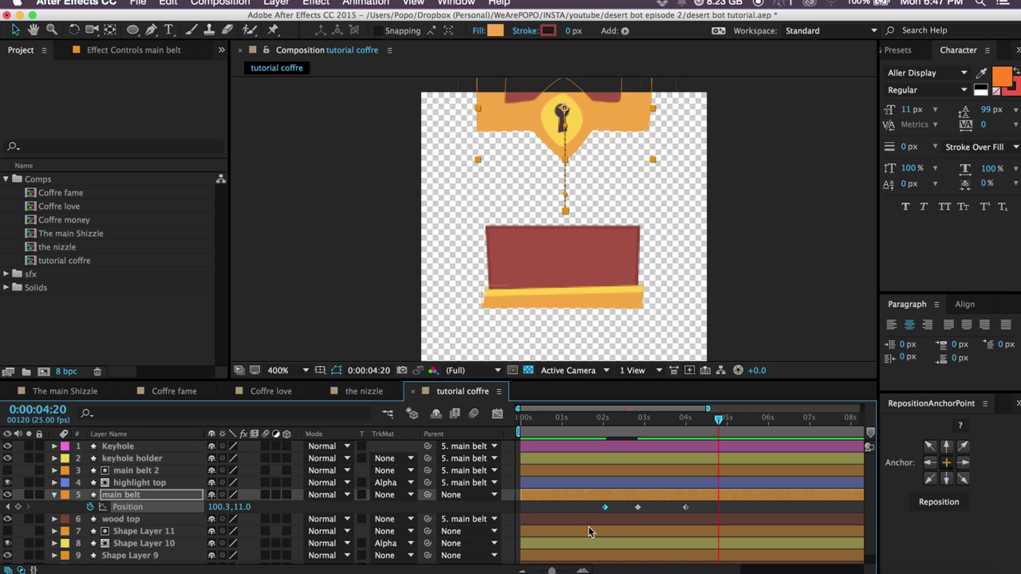
key("super+v")
left_click(595, 422)
key("space")
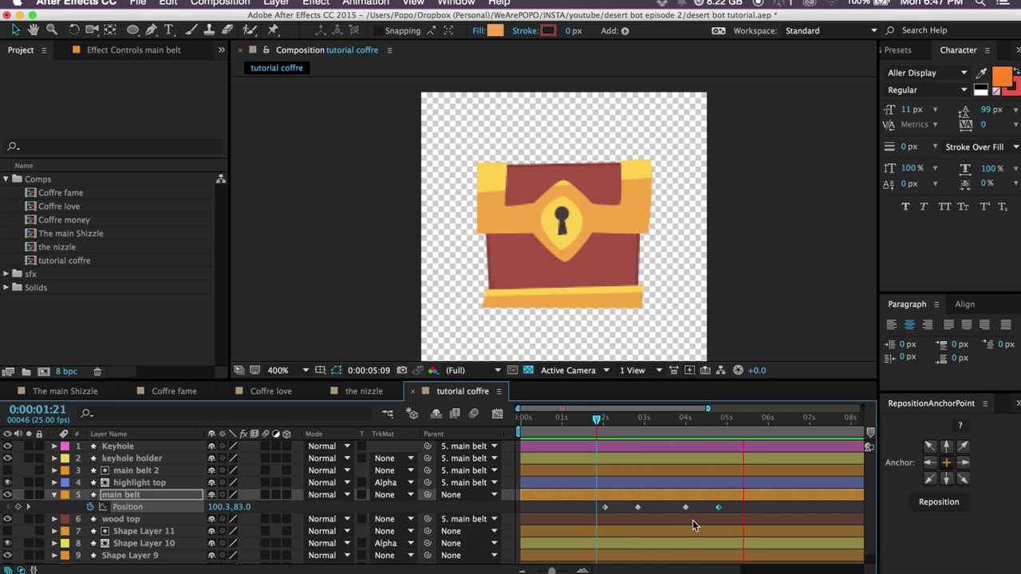
Apply Easy Ease to all four Position keyframes of main belt, and preview the lid animation from about 0:00:01:19.
left_click(573, 423)
left_click_drag(573, 423, 642, 423)
left_click_drag(667, 510, 587, 476)
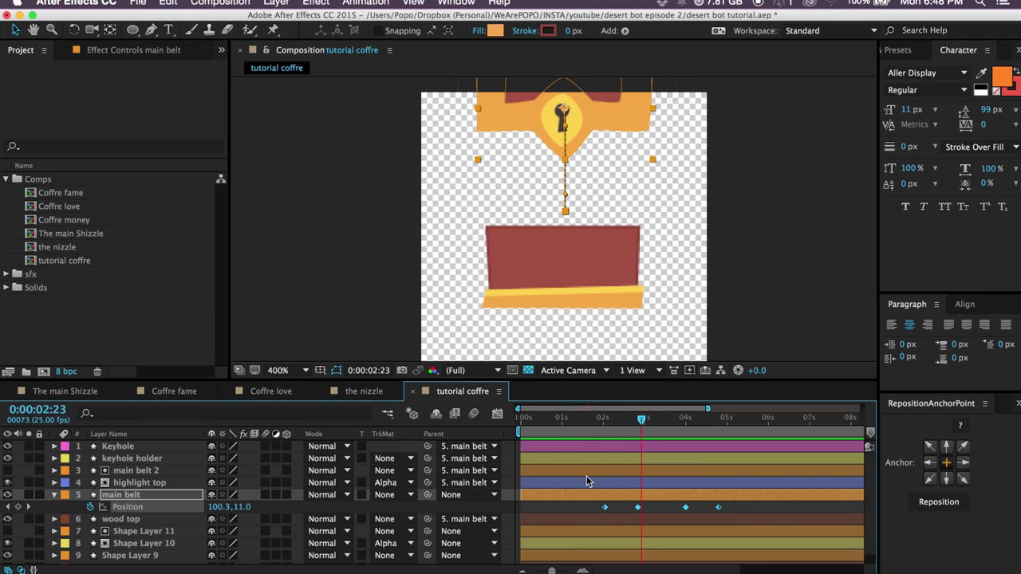
right_click(643, 507)
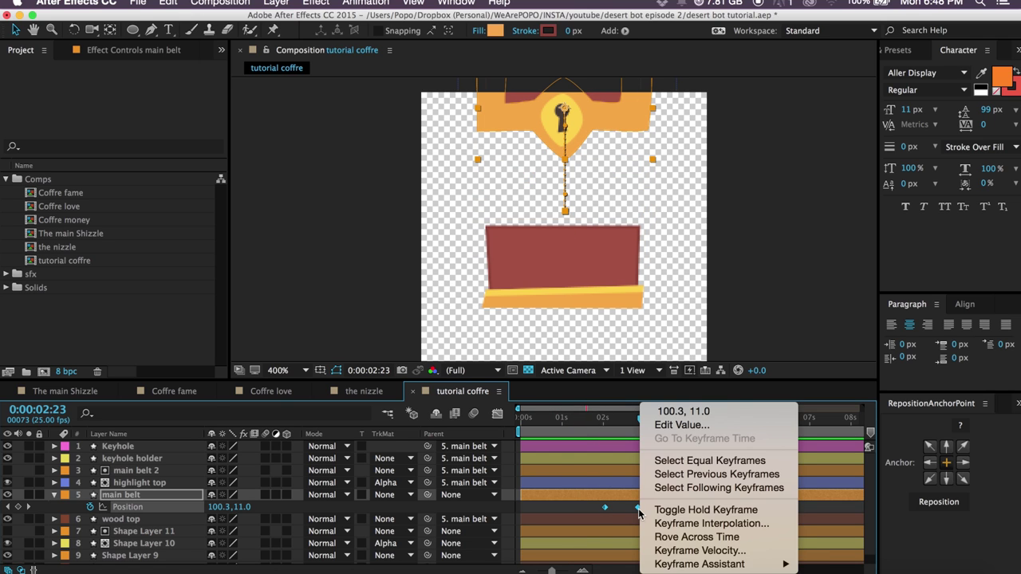
mouse_move(680, 567)
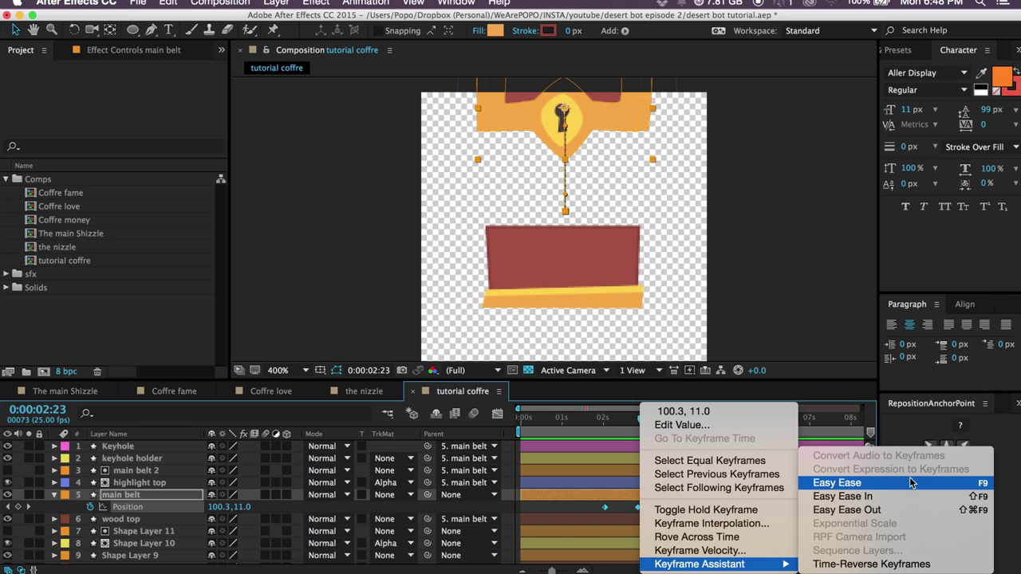
left_click(958, 488)
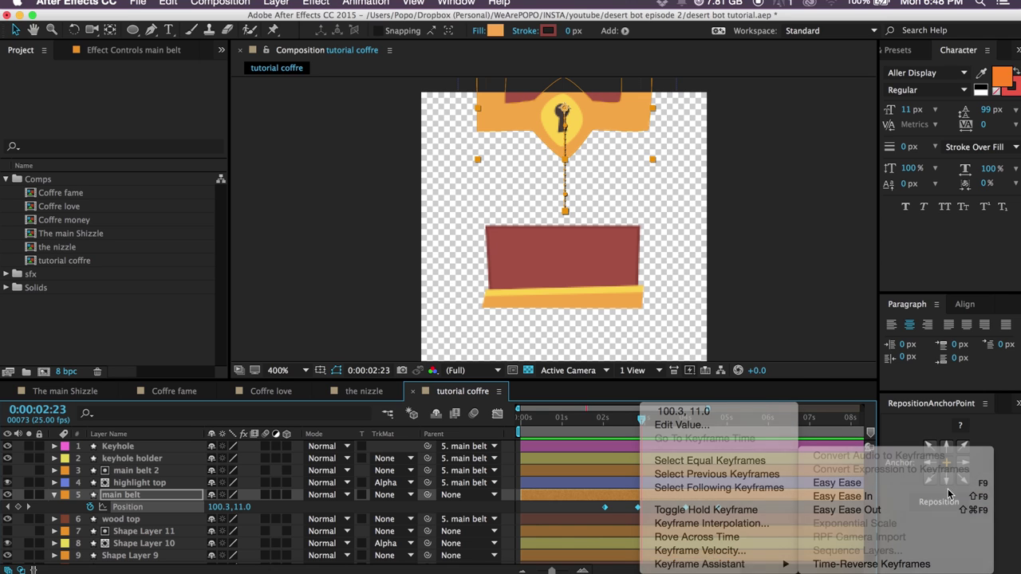
left_click_drag(593, 418, 601, 456)
key("space")
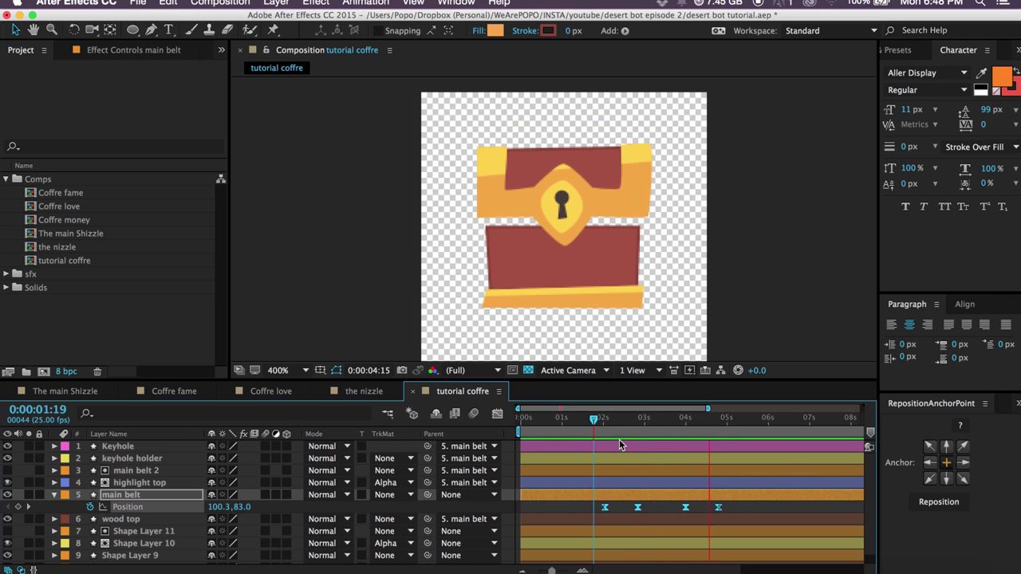
In main belt's Position speed graph, skew the opening curve's peak toward its start and the closing curve's peak toward its end.
left_click_drag(595, 421, 602, 423)
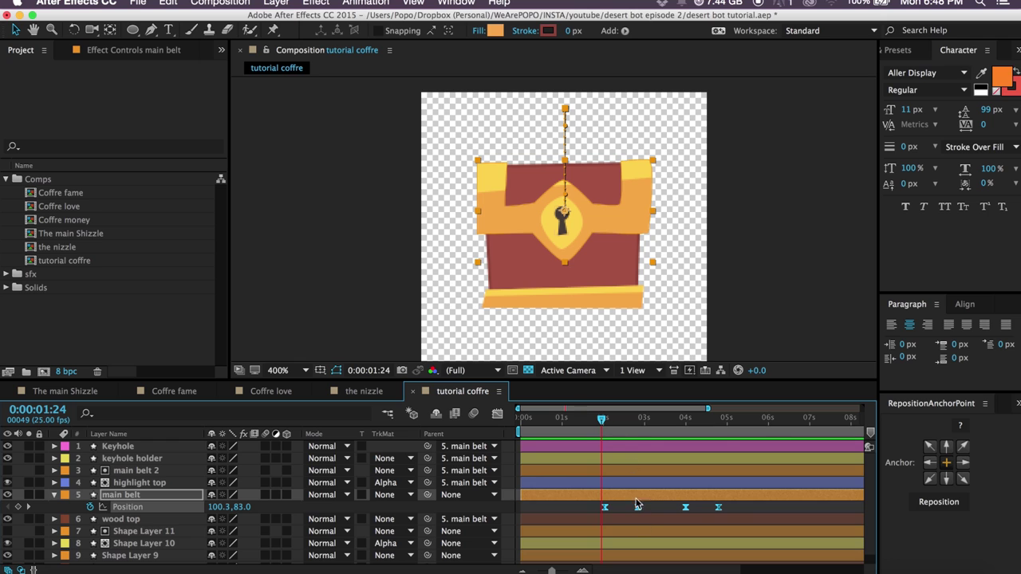
left_click_drag(647, 504, 579, 518)
left_click(497, 413)
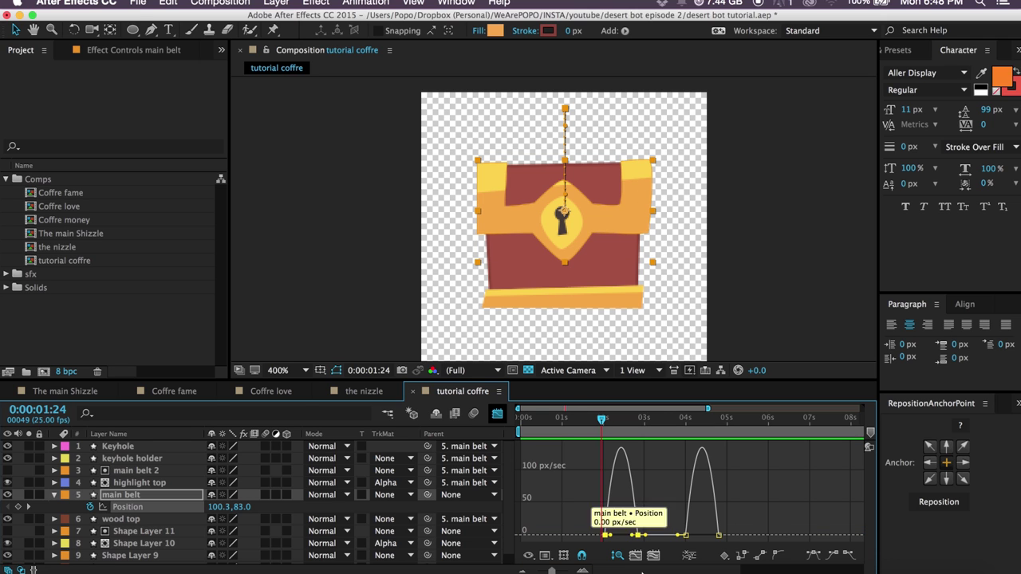
left_click(497, 413)
left_click(497, 413)
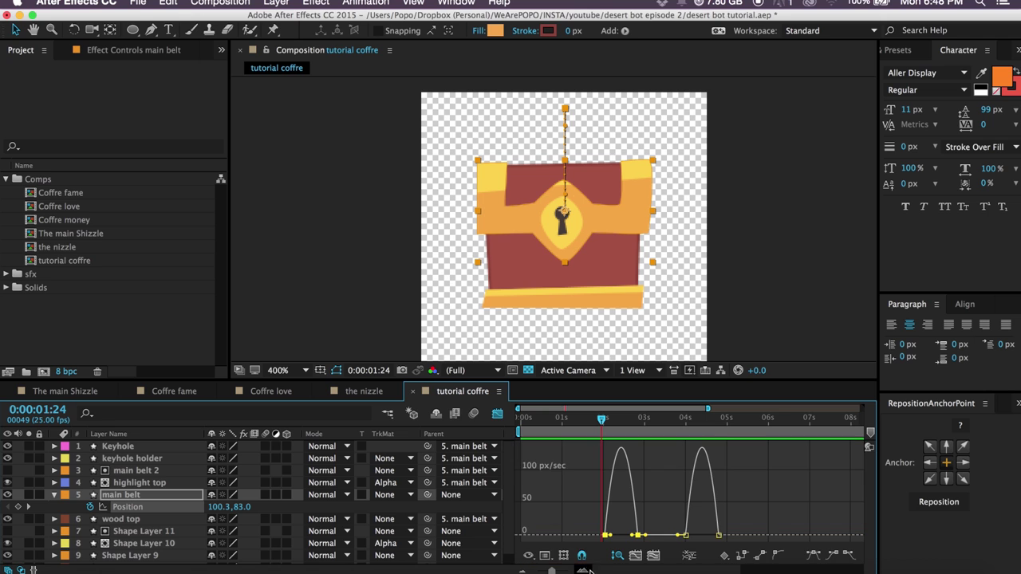
left_click(530, 556)
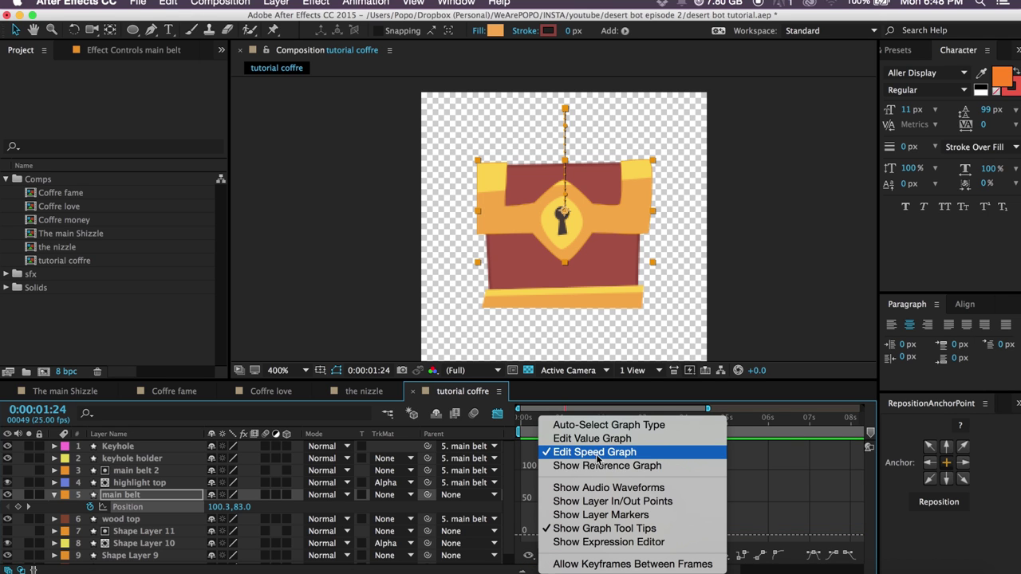
left_click(756, 481)
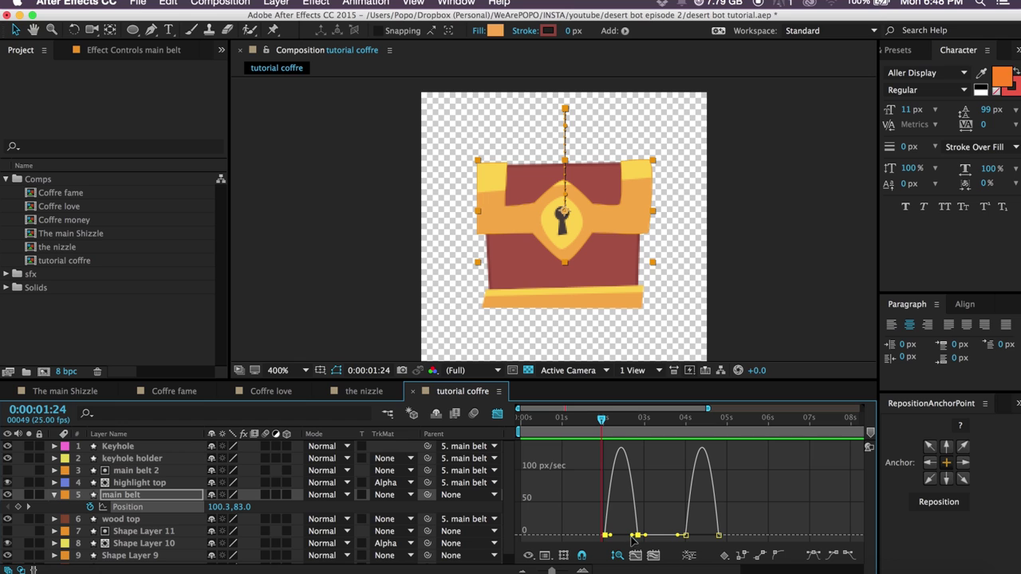
left_click_drag(631, 536, 600, 535)
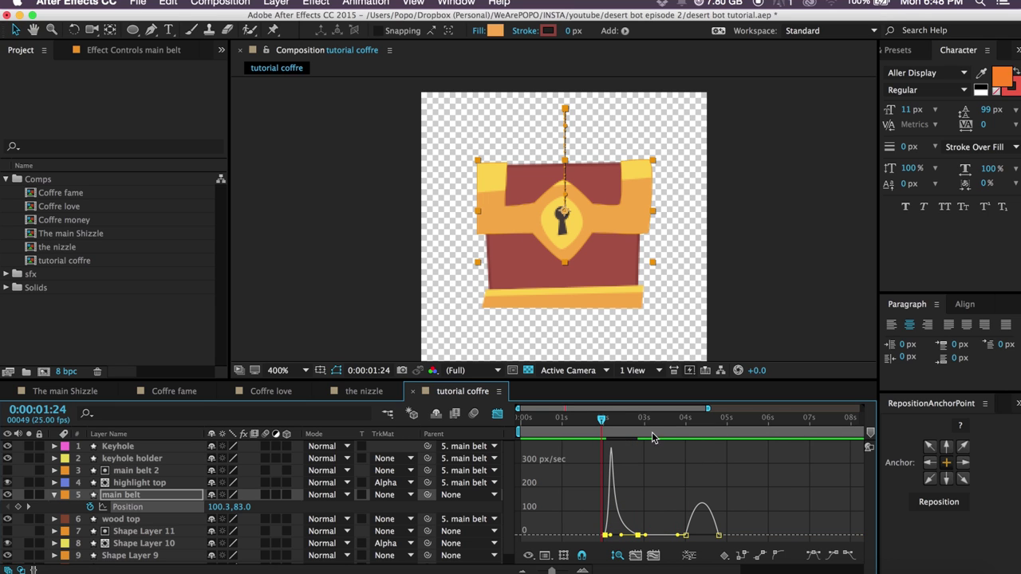
left_click_drag(684, 537, 713, 540)
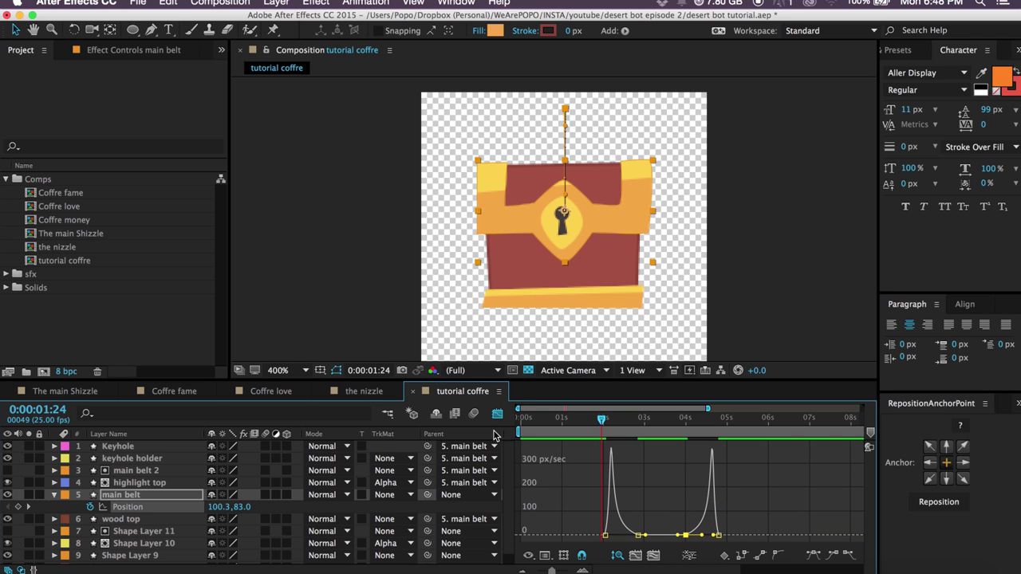
Return the timeline to layer bars and preview the reshaped lid animation from about 0:00:01:21.
left_click(497, 413)
key("space")
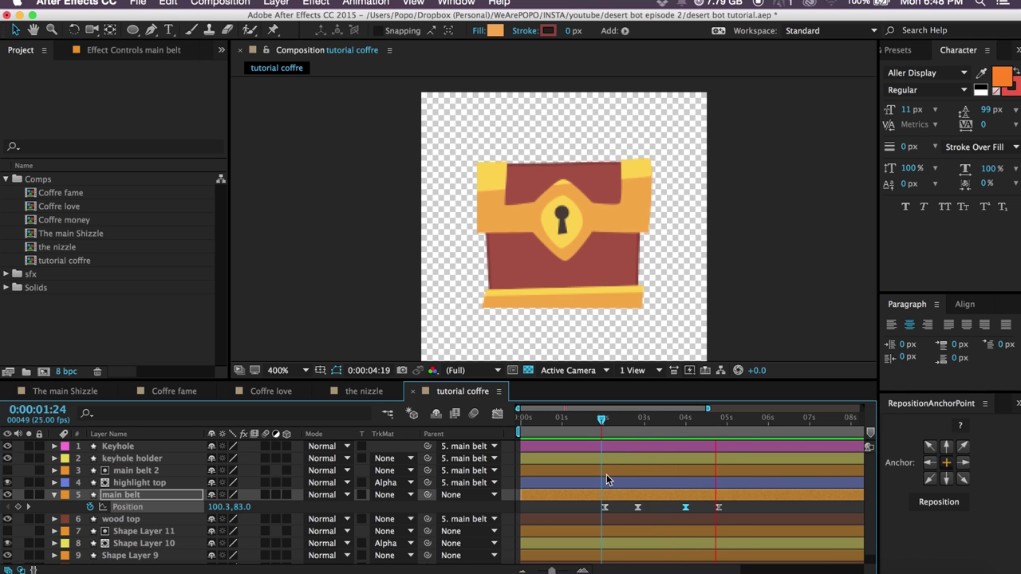
left_click_drag(686, 419, 597, 424)
key("space")
key("space")
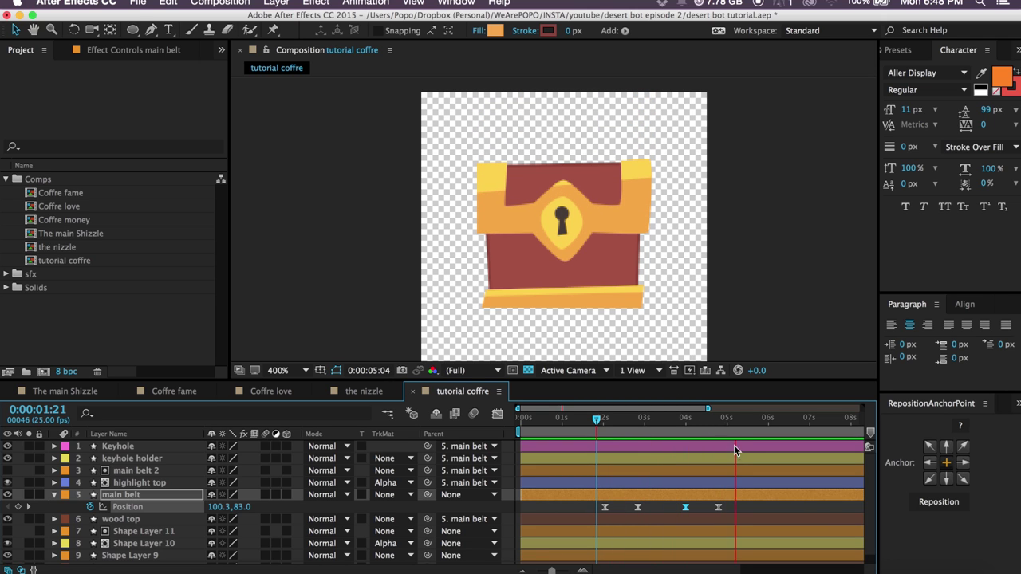
key("space")
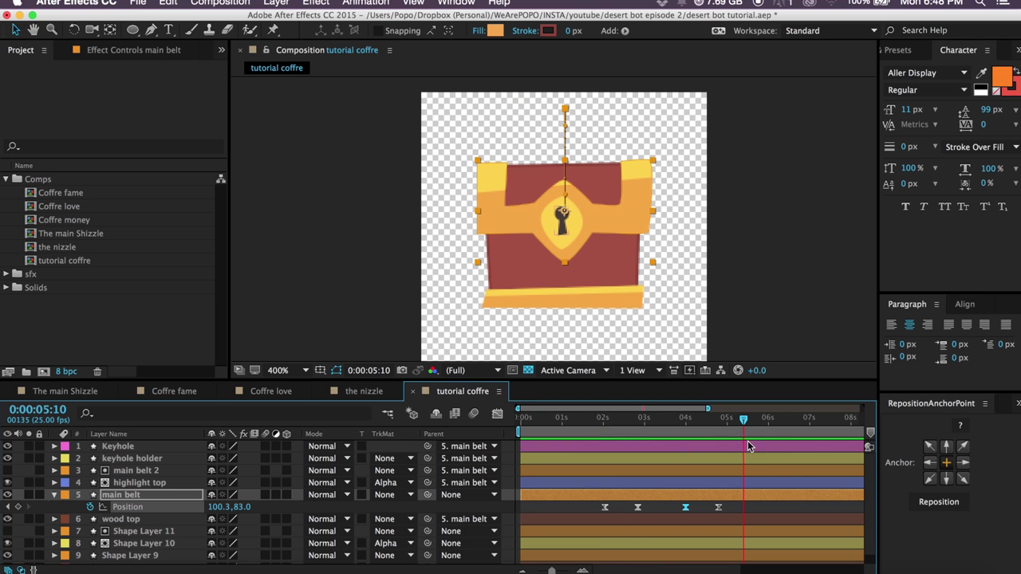
Deselect the layers and scrub through the lid's opening and closing from 0:00:02:00 to the keyframe at 0:00:04:20.
left_click(751, 509)
left_click(604, 423)
left_click_drag(597, 424, 603, 425)
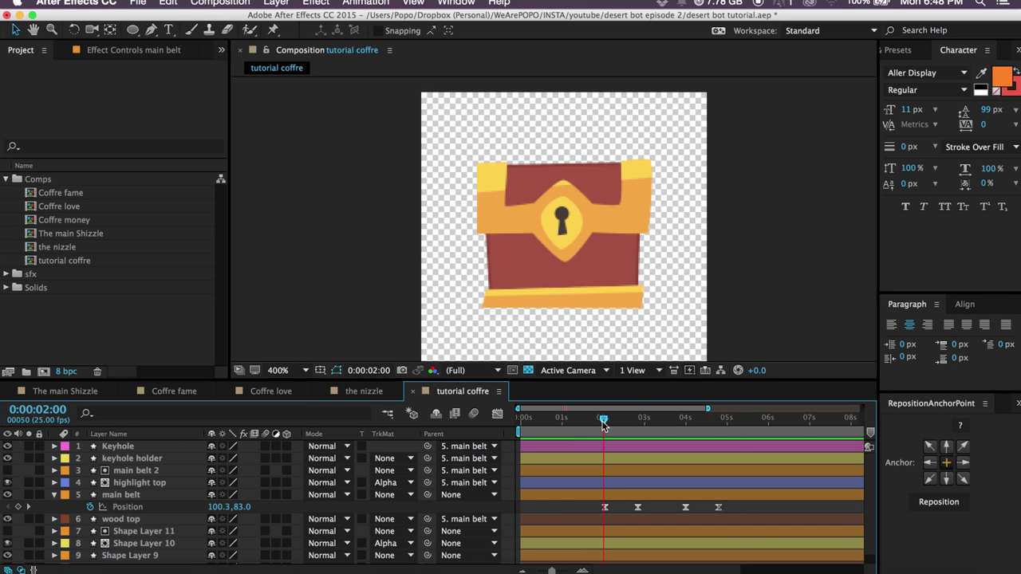
left_click_drag(602, 420, 623, 429)
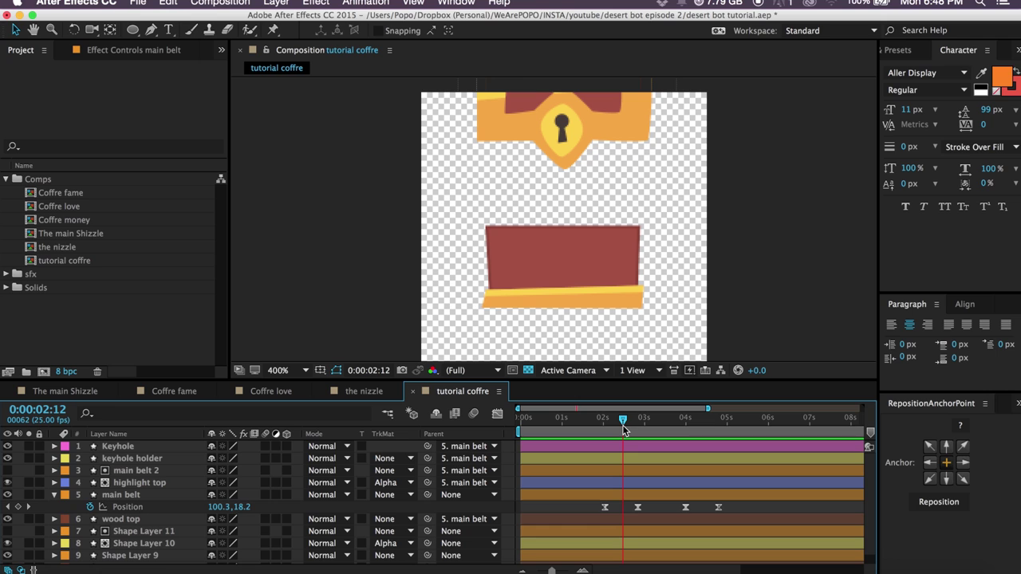
left_click_drag(625, 431, 717, 432)
key("j")
key("k")
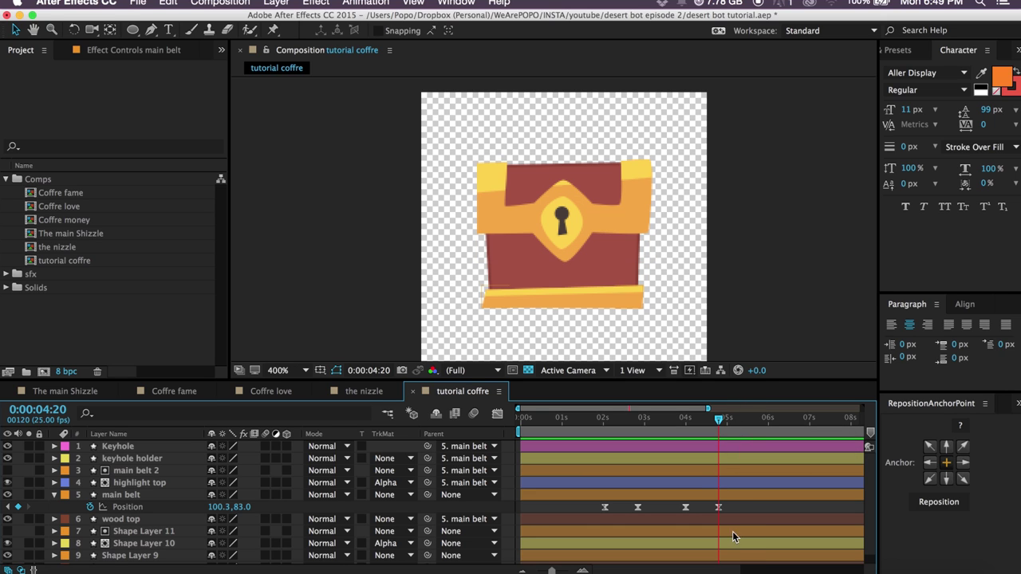
left_click_drag(551, 570, 556, 570)
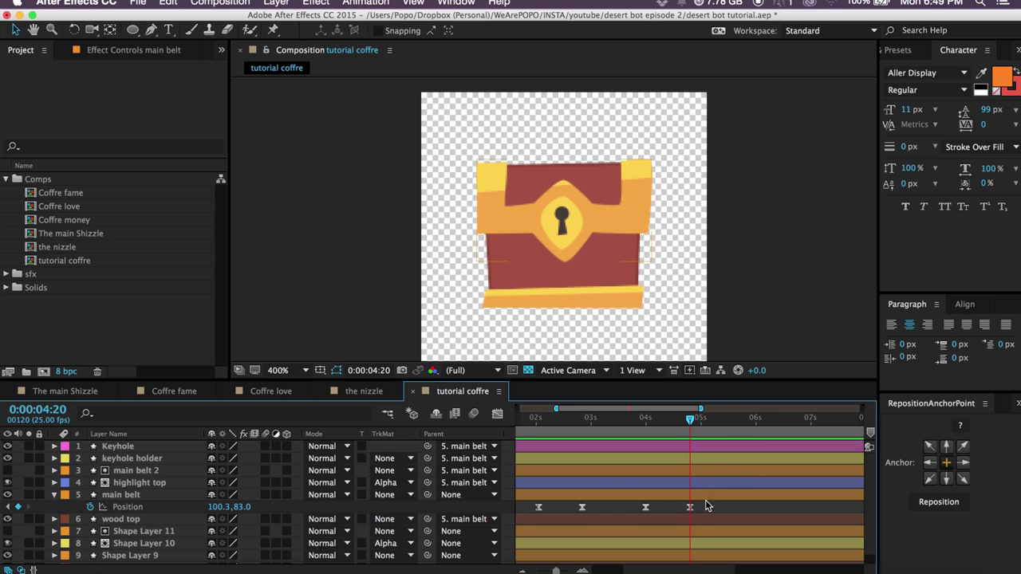
left_click(702, 498)
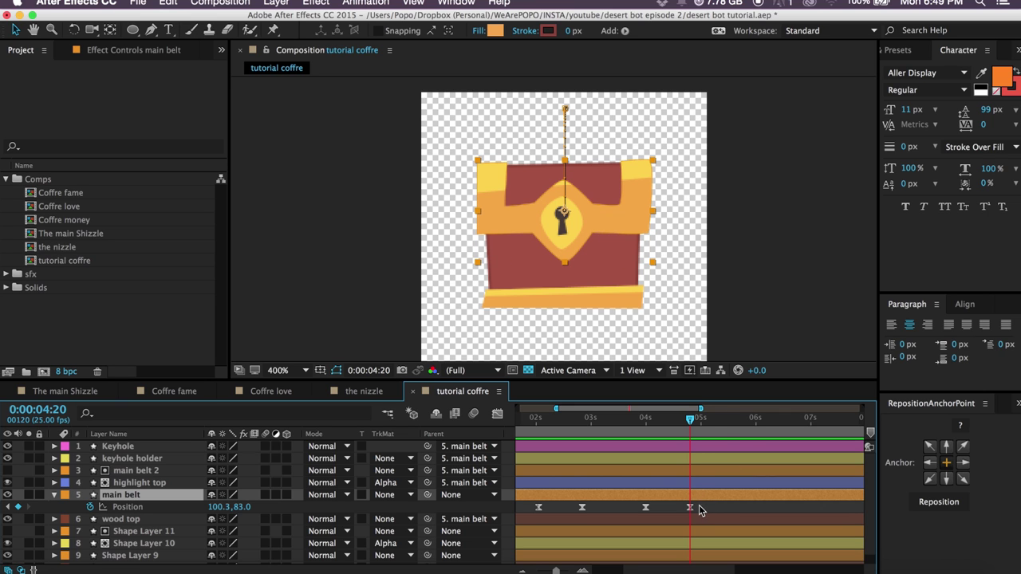
mouse_move(688, 432)
left_mouse_down()
mouse_move(655, 430)
mouse_move(693, 432)
left_mouse_up()
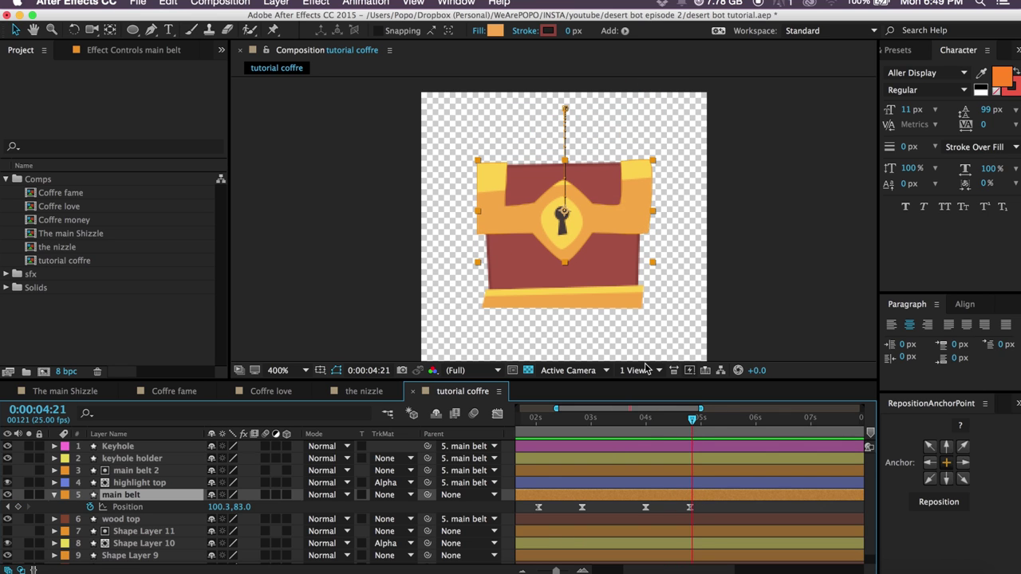
mouse_move(580, 215)
left_mouse_down()
mouse_move(580, 204)
mouse_move(580, 217)
left_mouse_up()
key("super+z")
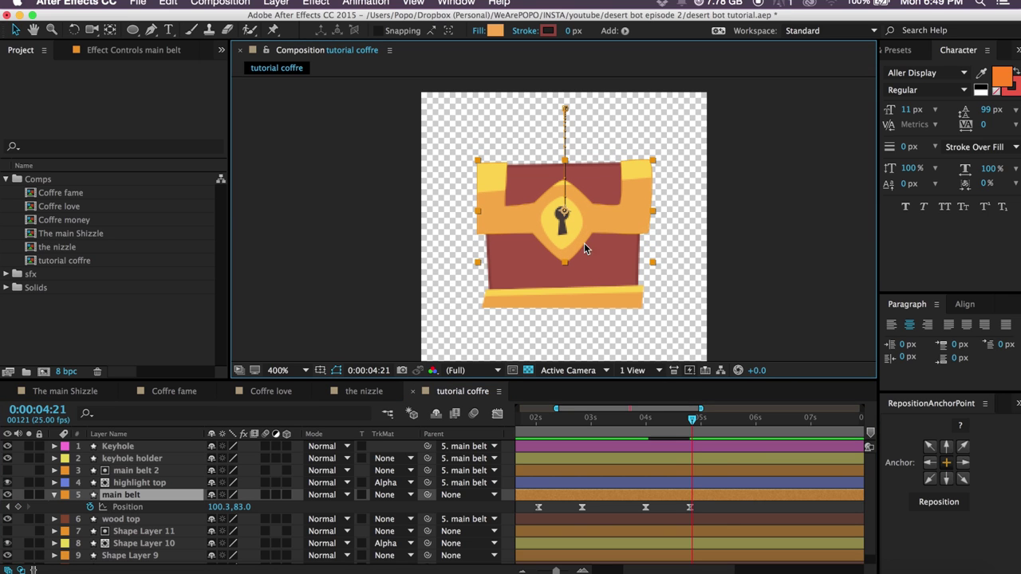
key("Page_Up")
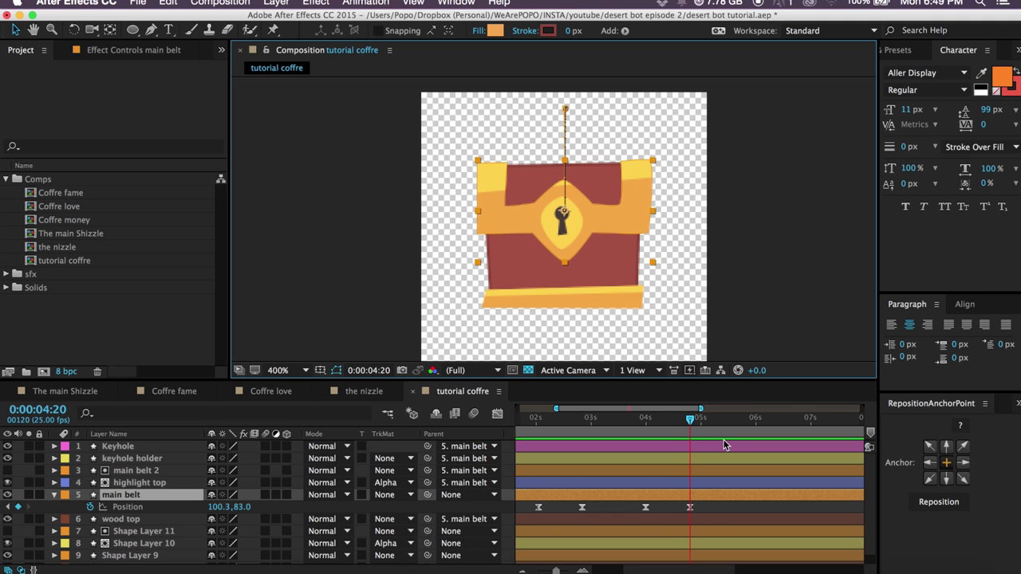
Raise main belt to 100.3, 78.5 at 0:00:05:15 to add a bounce keyframe after the lid closes.
key("shift+Page_Down")
key("shift+Page_Down")
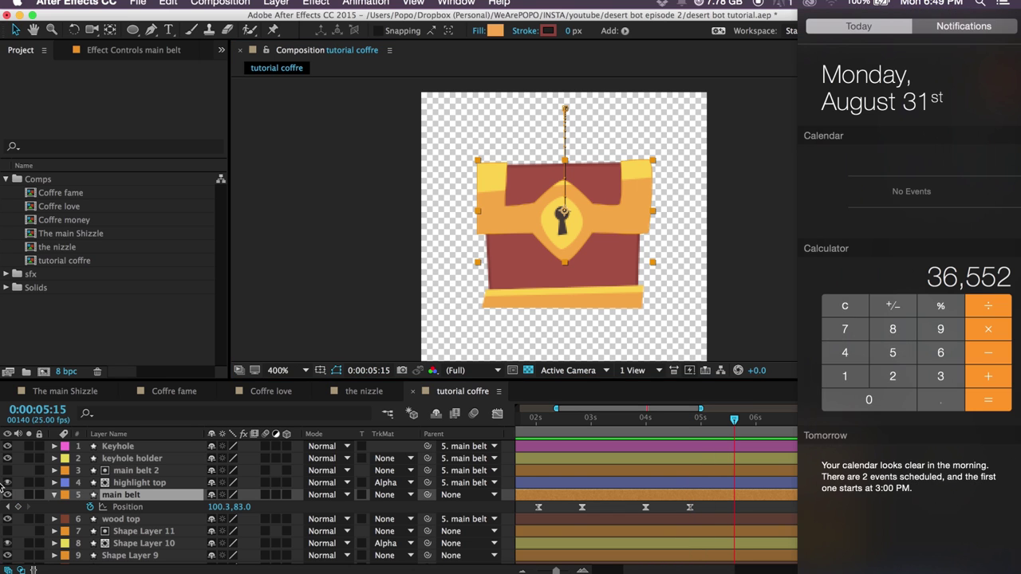
left_click(663, 17)
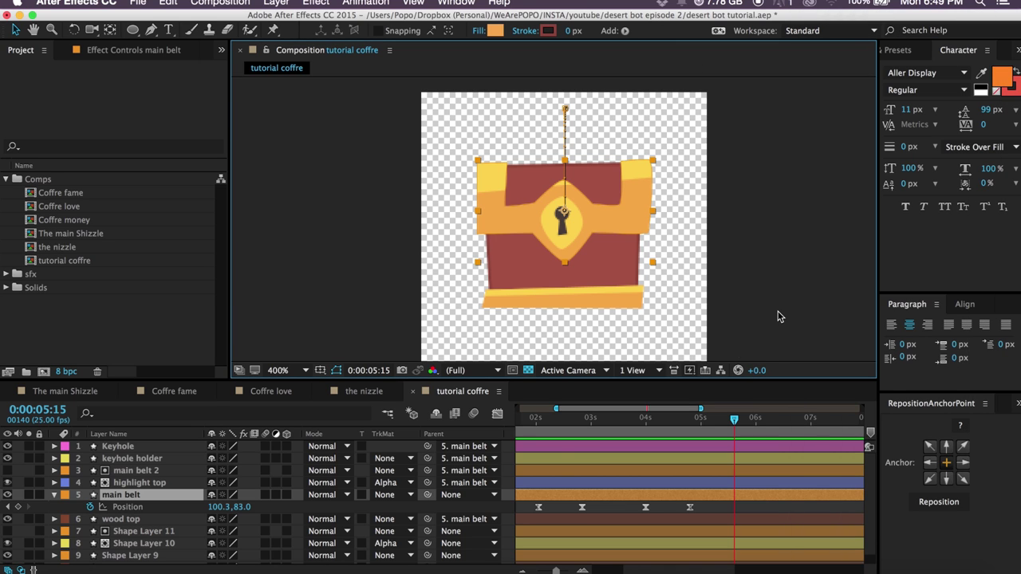
key("Up")
key("Up")
key("Up")
key("Up")
key("Up")
key("Up")
key("Up")
key("Up")
key("Up")
key("Up")
key("Up")
key("Up")
key("Up")
key("Up")
key("Up")
key("Up")
key("Up")
key("Up")
key("Up")
key("Up")
key("Down")
key("Down")
key("Down")
key("Down")
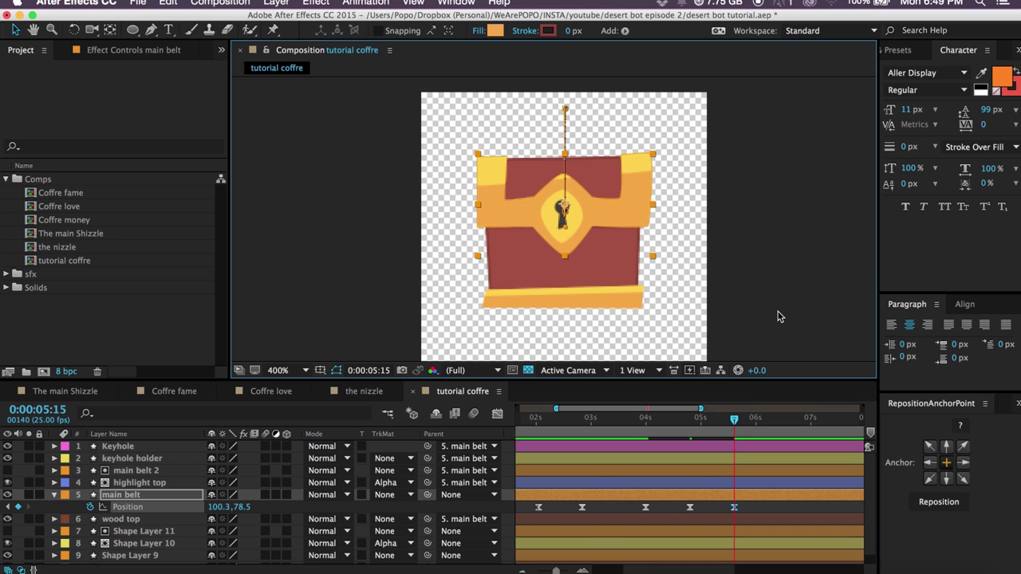
Paste a copy of main belt's closed Position keyframe from 0:00:04:20 at 0:00:06:10.
key("shift+Page_Down")
key("shift+Page_Down")
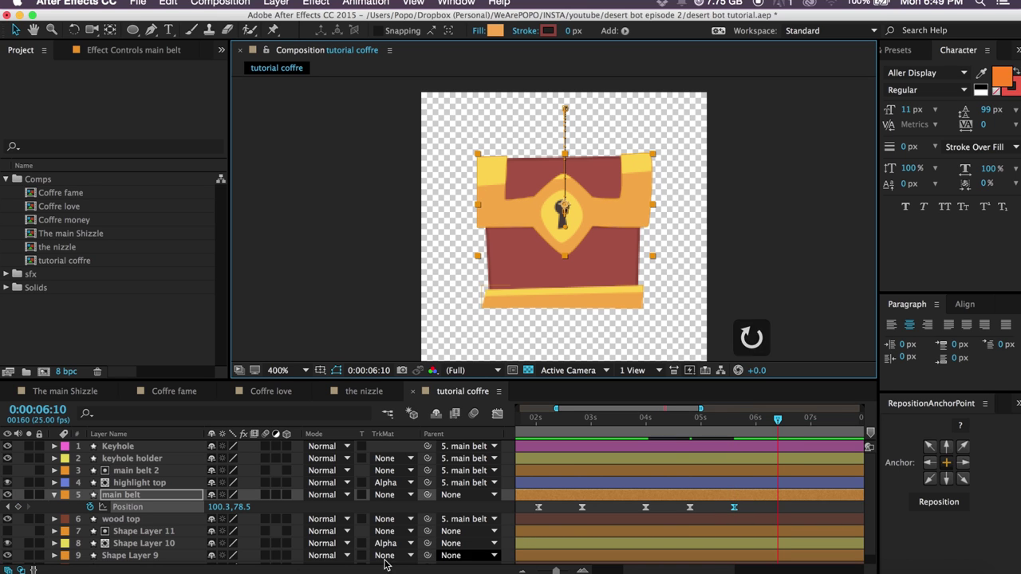
left_click(685, 515)
left_click_drag(685, 510, 676, 521)
key("super+c")
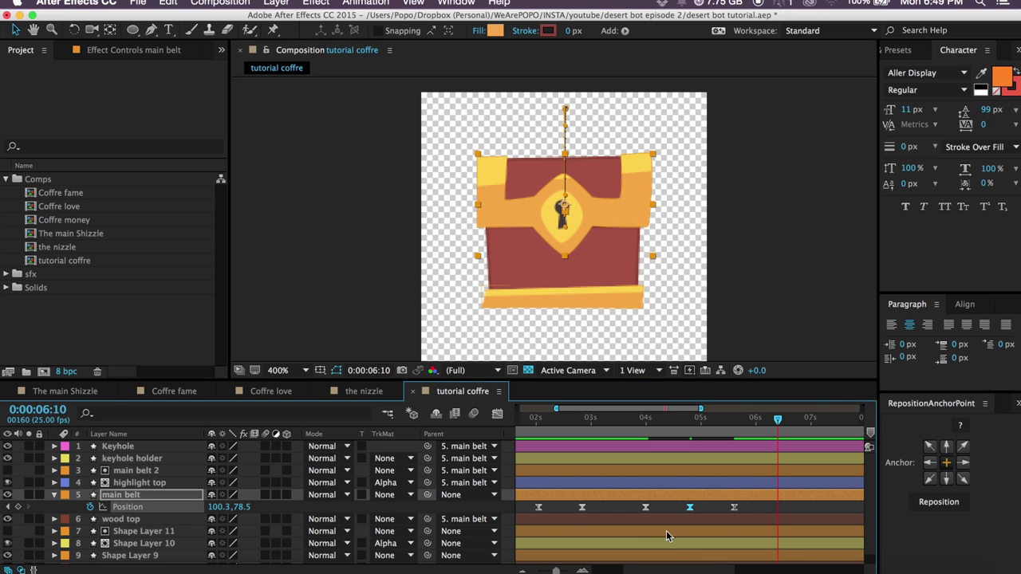
key("super+v")
Add a smaller bounce by raising main belt slightly at 0:00:07:05 and lowering it to 100.3, 83.0 at 0:00:08:00.
key("shift+Page_Down")
key("shift+Page_Down")
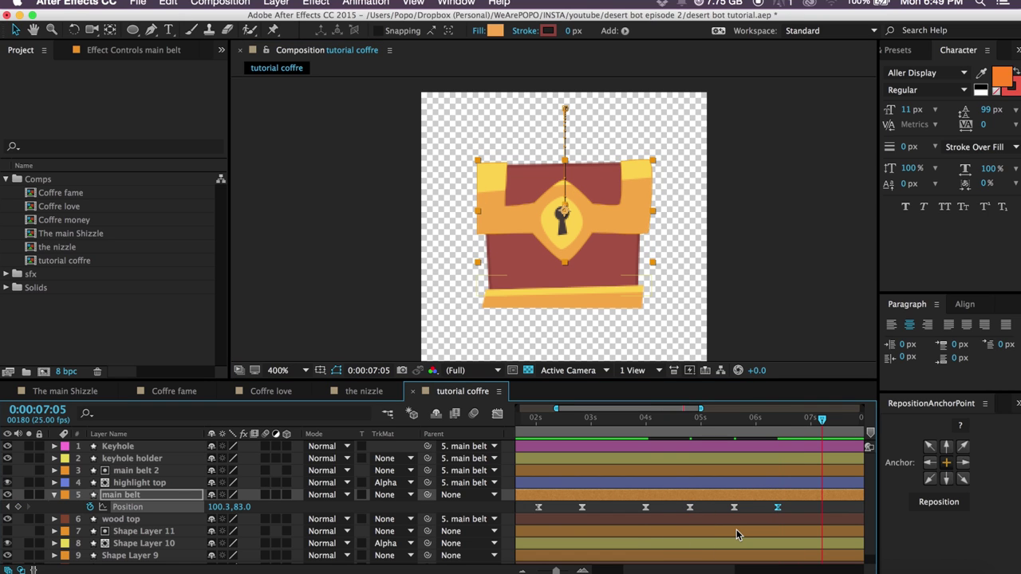
key("Up")
key("Up")
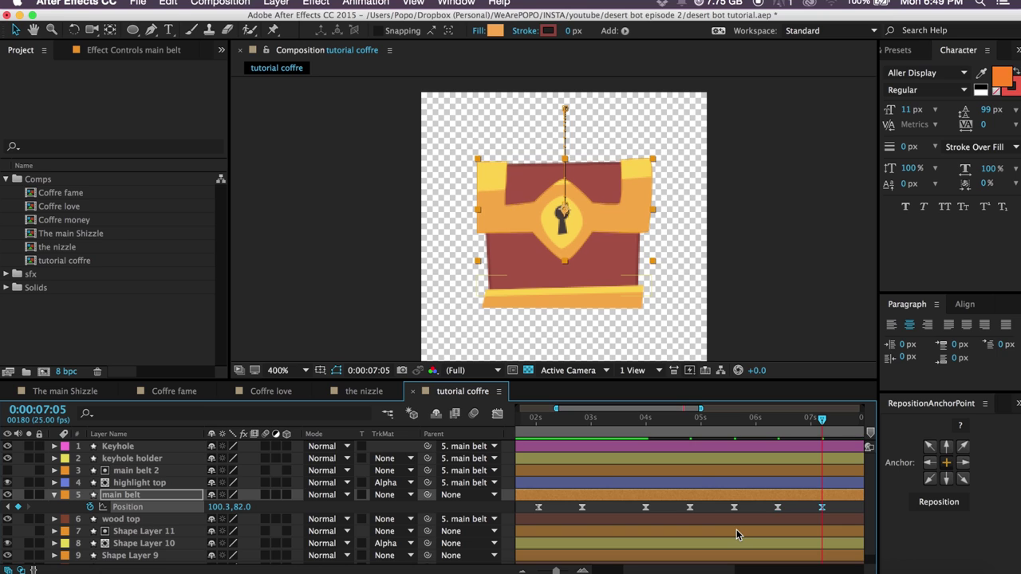
key("Up")
key("shift+Page_Down")
key("shift+Page_Down")
key("shift+Down")
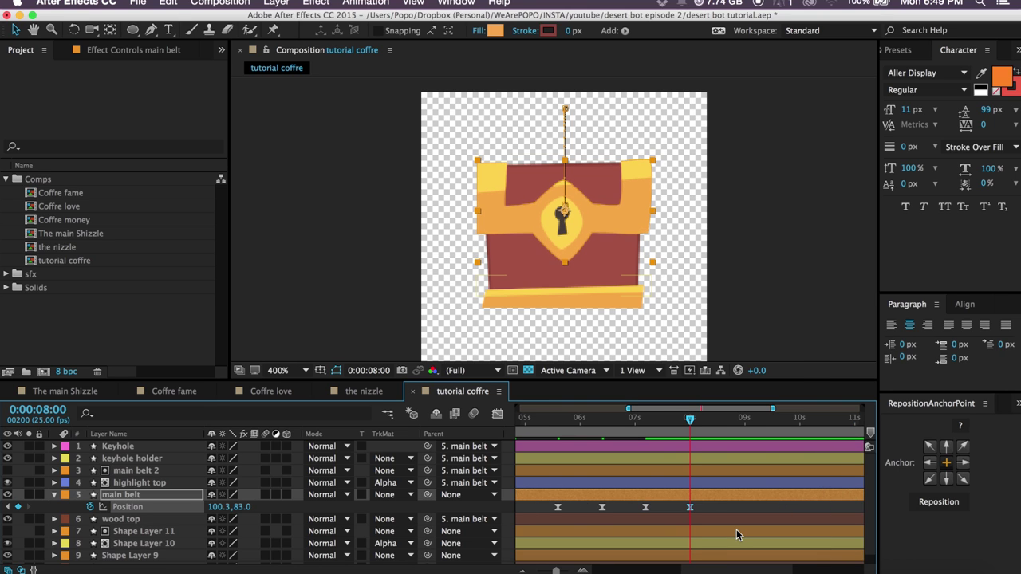
left_click_drag(586, 462, 649, 469)
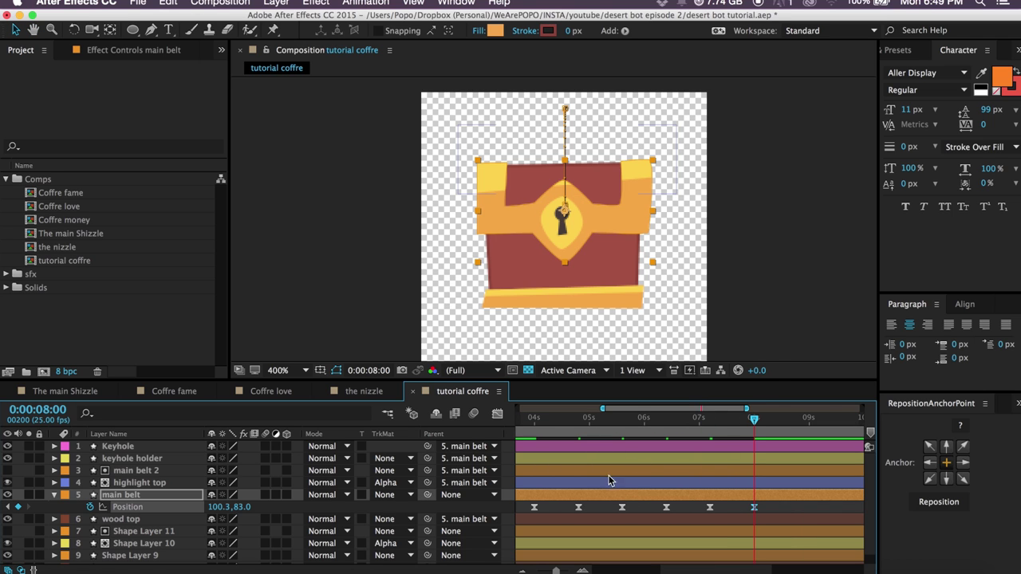
left_click_drag(536, 423, 591, 420)
left_click(578, 508)
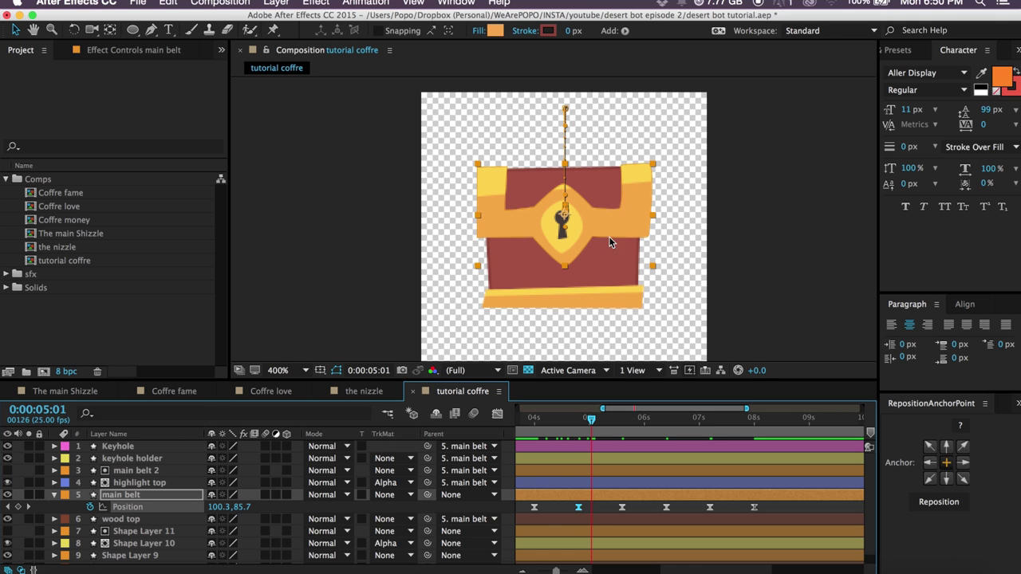
left_click_drag(611, 223, 615, 256)
key("super+z")
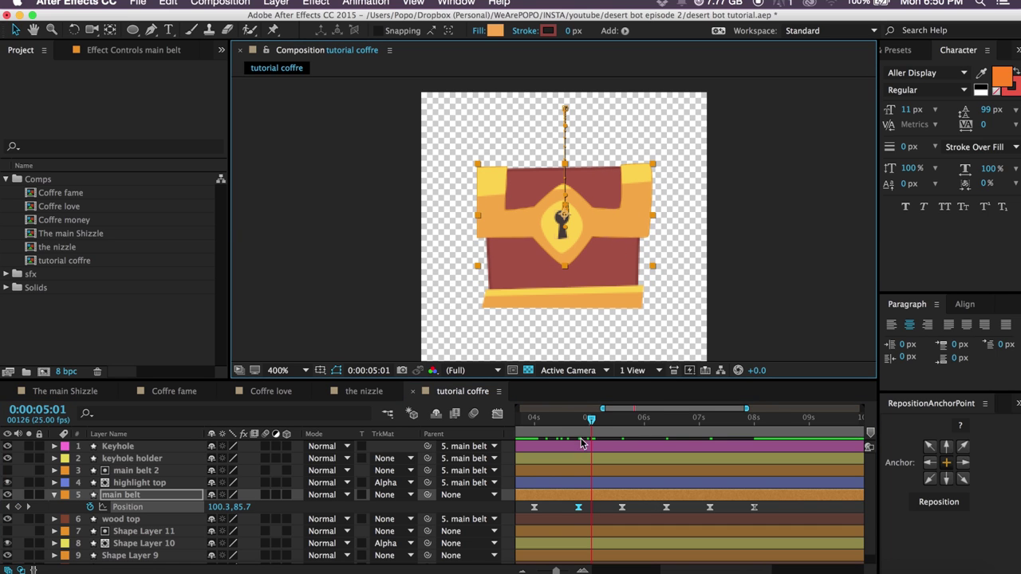
Set the work area to run from just before 0:00:02:00 to 0:00:08:02, covering all of main belt's keyframes.
left_click_drag(591, 423, 662, 428)
key("space")
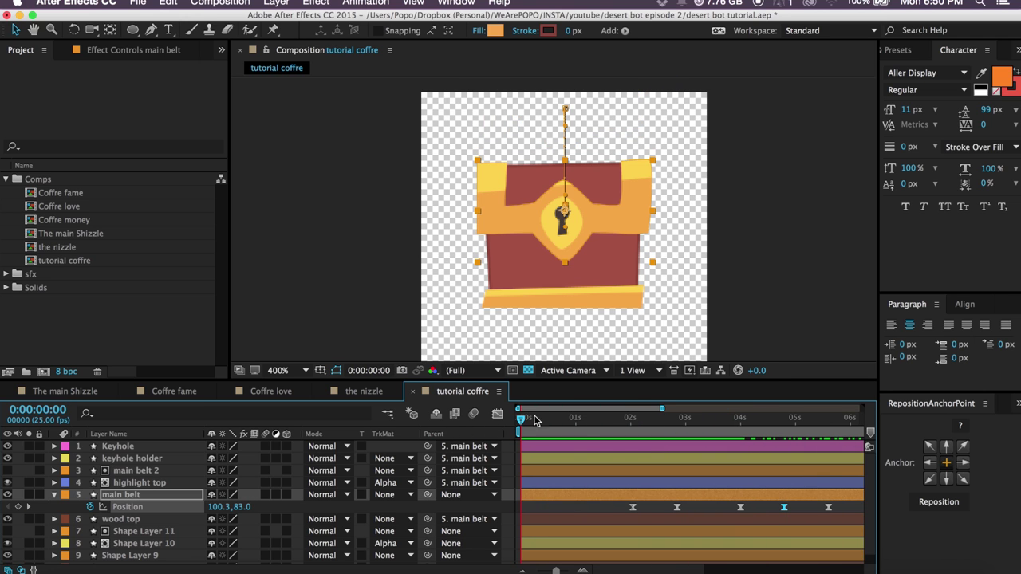
left_click(627, 420)
key("b")
key("space")
left_click_drag(705, 460, 525, 456)
left_click_drag(659, 466, 620, 472)
left_click(745, 423)
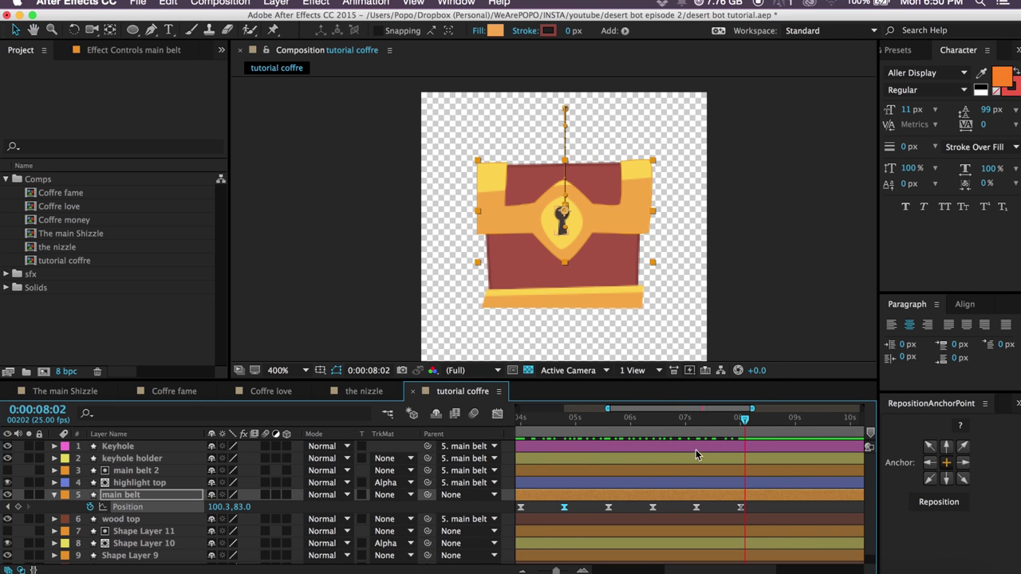
scroll(631, 456, "left", 4)
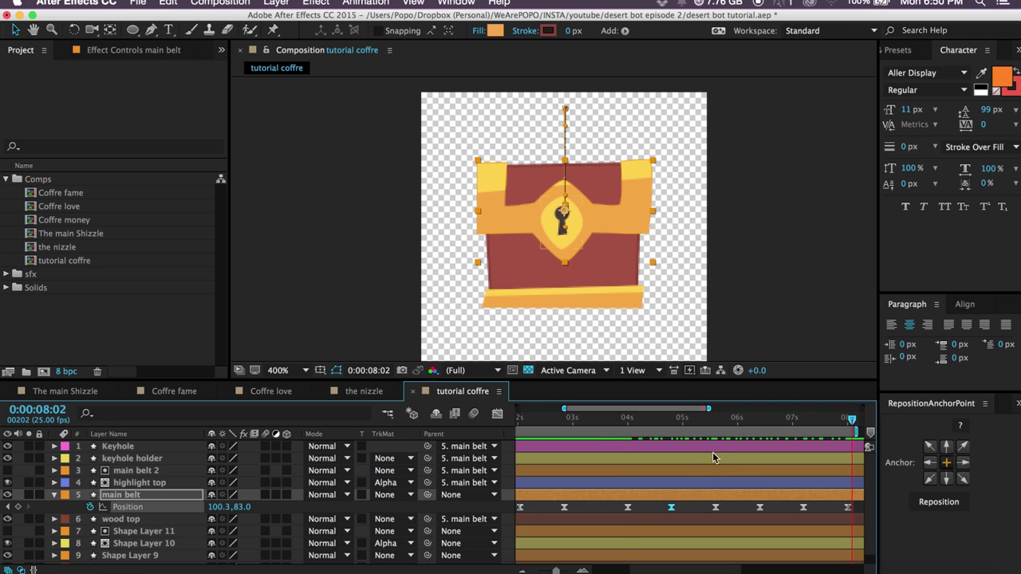
key("minus")
Preview the lid animation with its bounces from 0:00:02:05, and scrub to 0:00:05:12.
left_click(610, 421)
key("space")
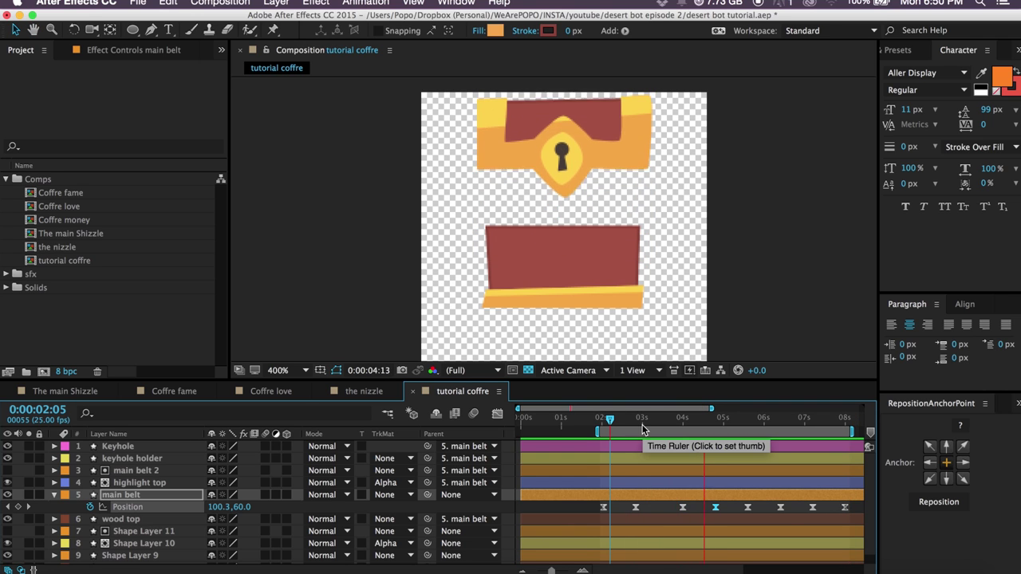
key("space")
mouse_move(752, 426)
left_mouse_down()
mouse_move(680, 428)
mouse_move(817, 437)
mouse_move(714, 438)
mouse_move(743, 435)
left_mouse_up()
Set the spatial interpolation of all main belt's Position keyframes to Linear, and preview the animation from 0:00:02:02.
left_click_drag(856, 510, 567, 503)
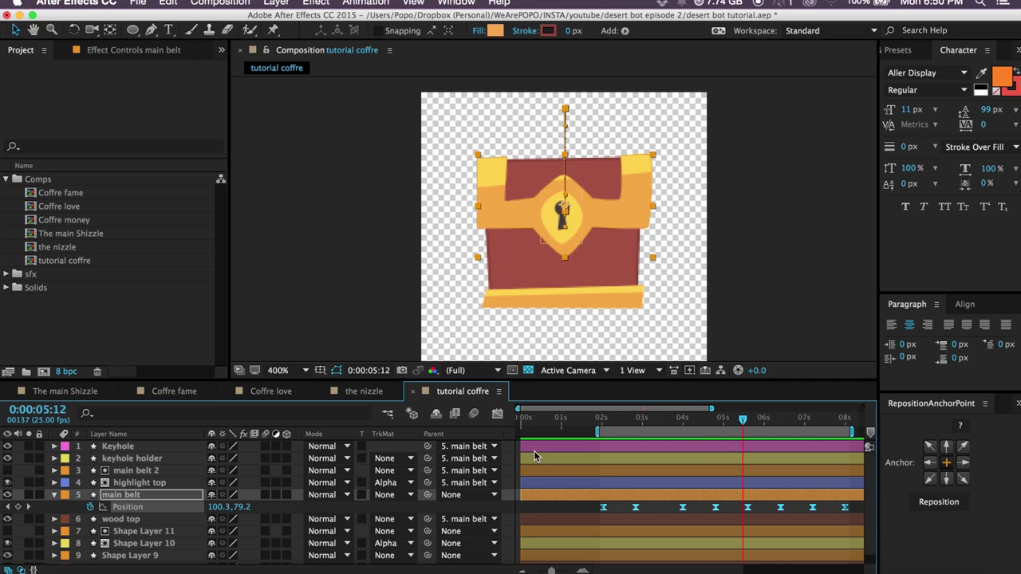
right_click(846, 510)
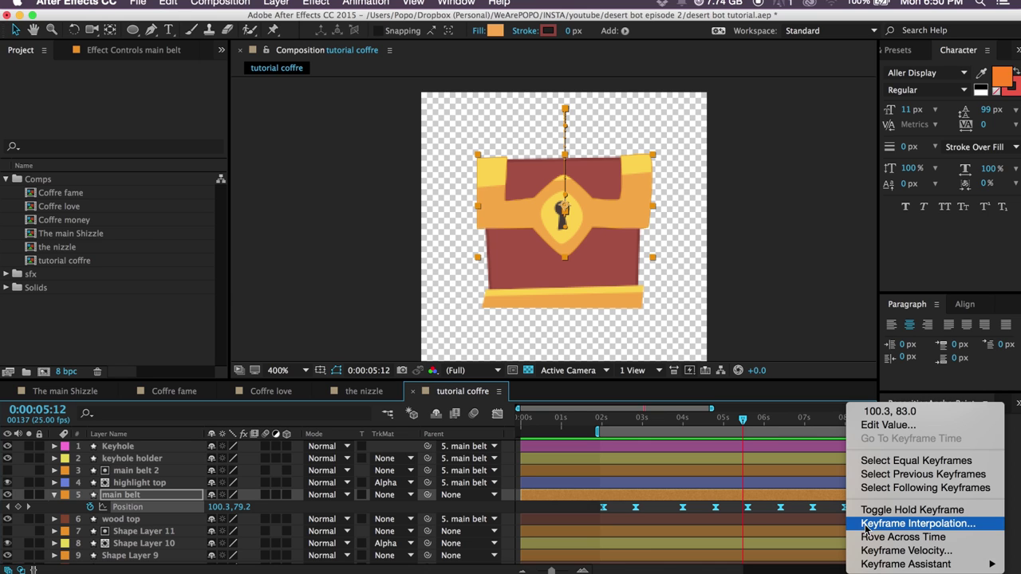
left_click(867, 527)
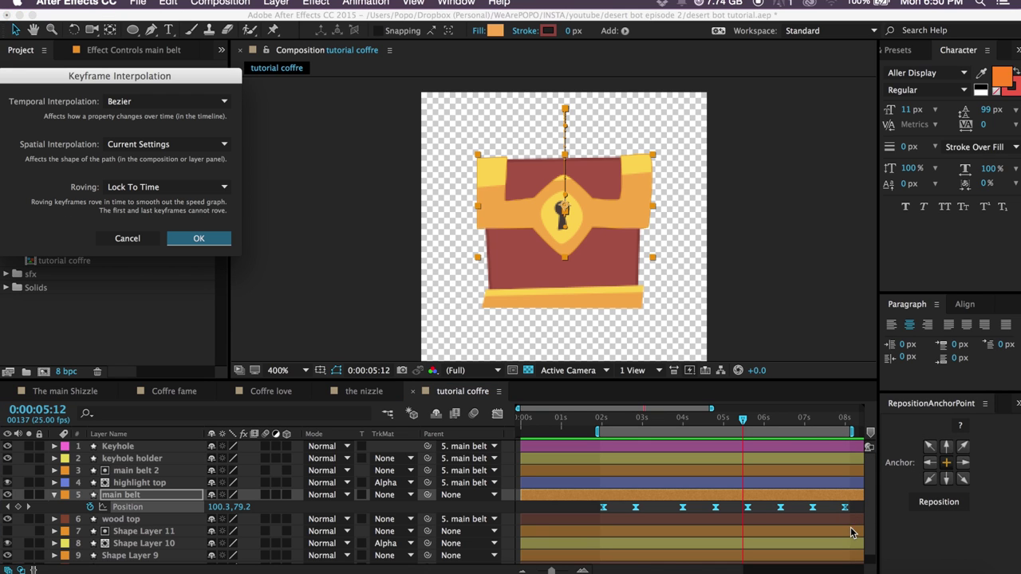
left_click(124, 148)
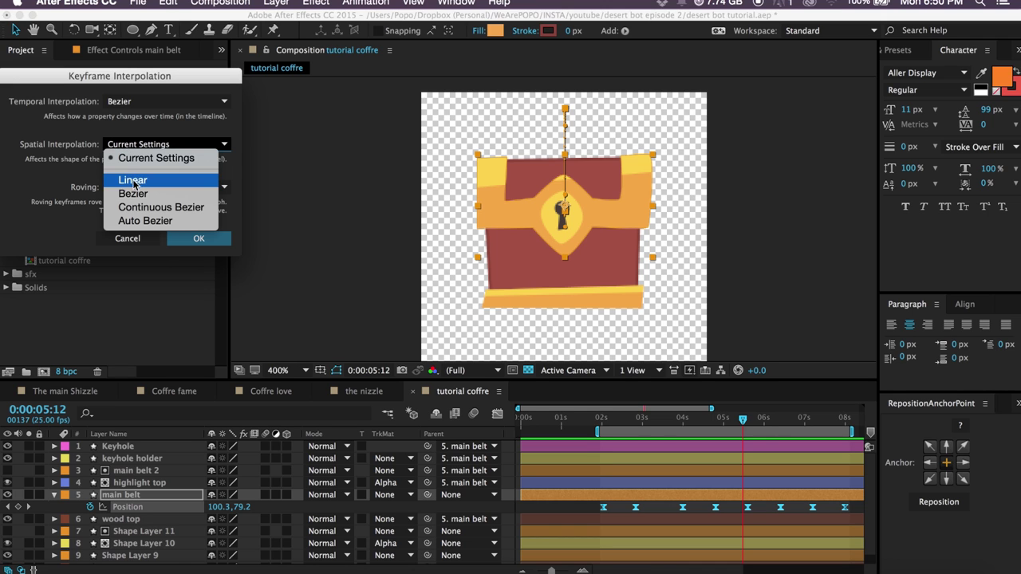
left_click(160, 177)
left_click(195, 239)
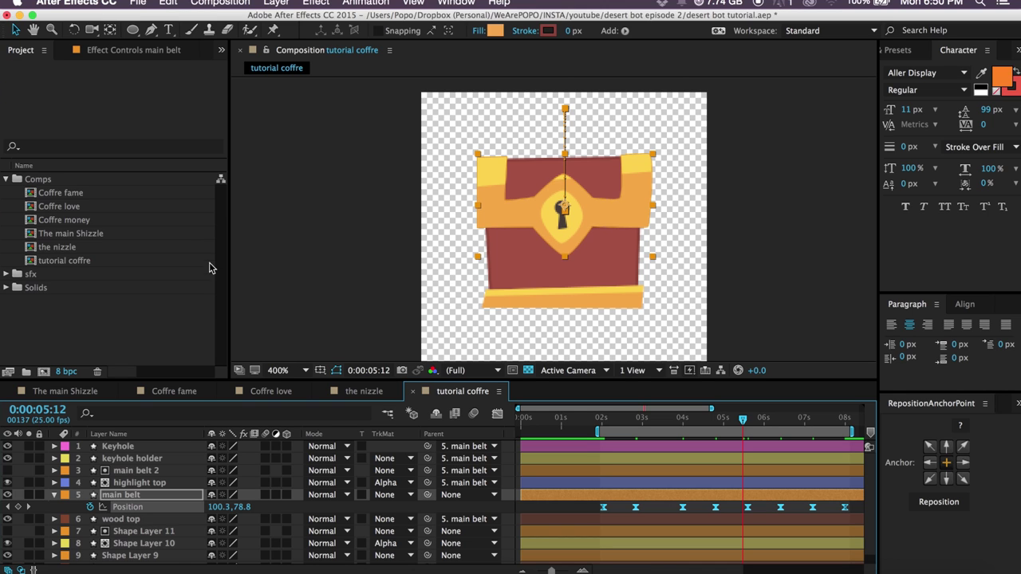
key("space")
key("space")
left_click(606, 417)
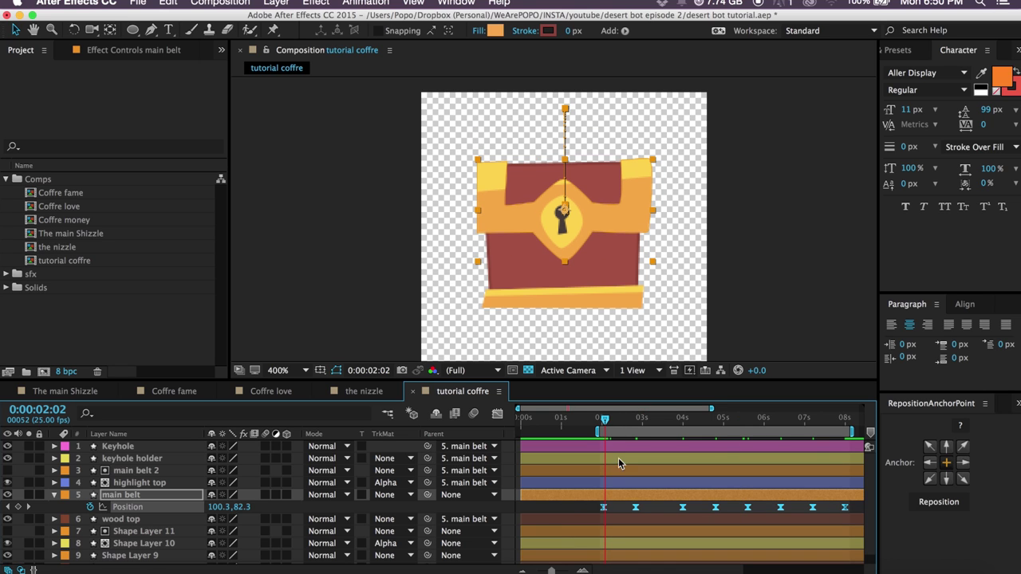
left_click(661, 512)
key("space")
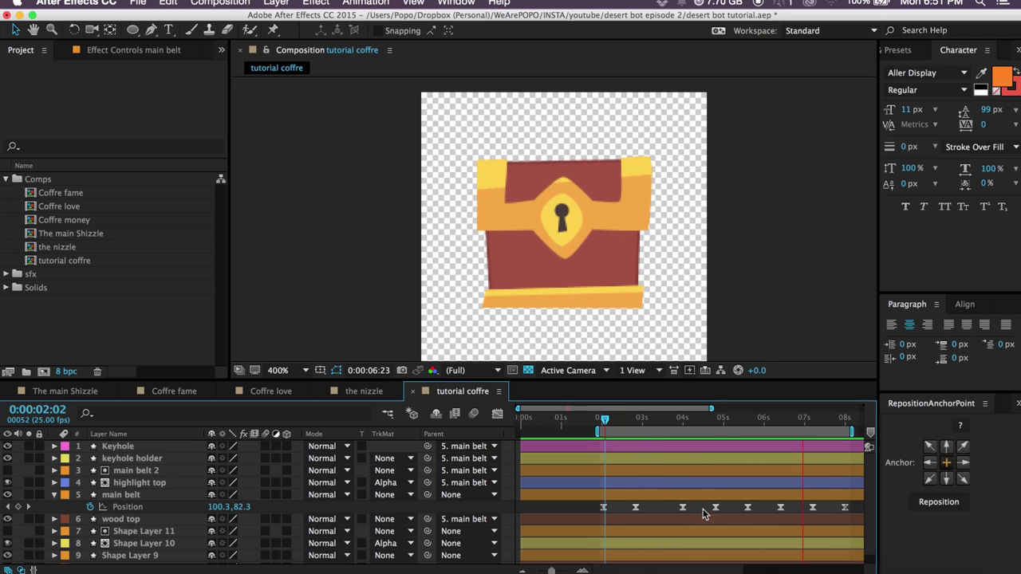
Compress main belt's bounce keyframes from 0:00:04:20 onward proportionally so the last one falls at about 0:00:06:00, and preview.
left_click_drag(679, 419, 716, 427)
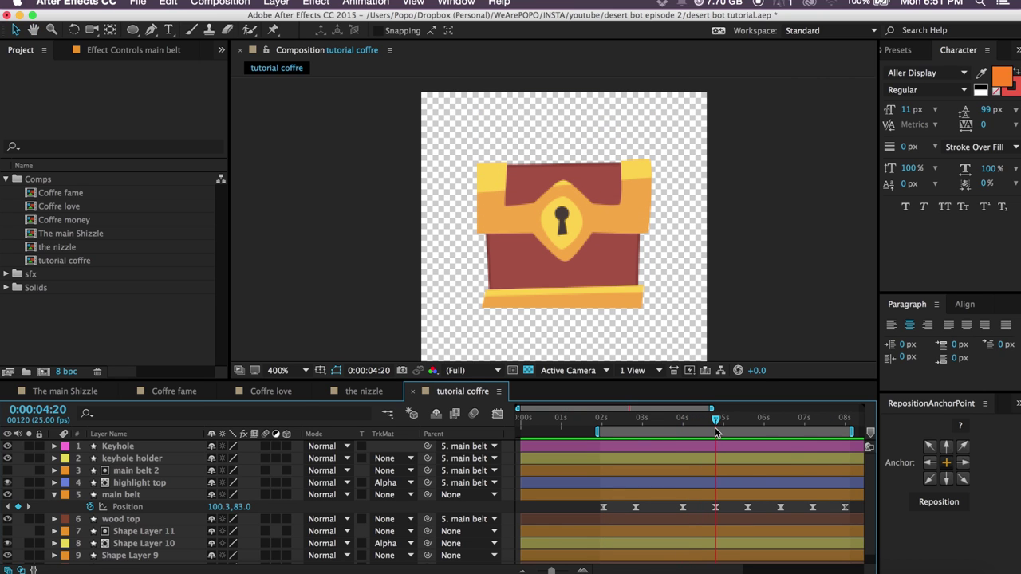
left_click_drag(853, 513, 707, 511)
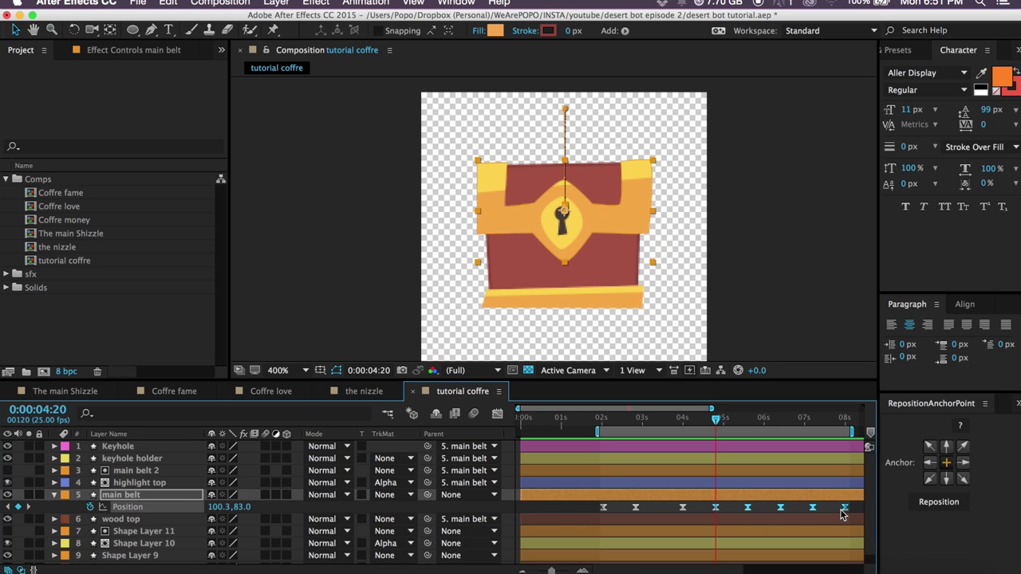
left_click_drag(847, 513, 764, 508)
left_click(785, 507)
key("space")
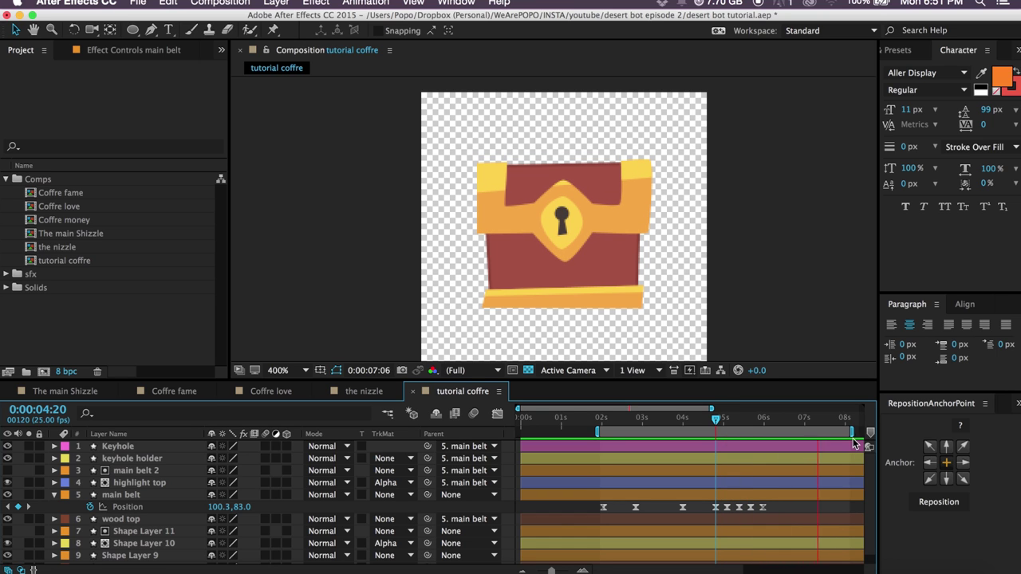
Shorten the work area to end at about 0:00:06:10, and preview the lid animation from 0:00:01:23.
left_click_drag(847, 423, 779, 431)
left_click(600, 426)
key("space")
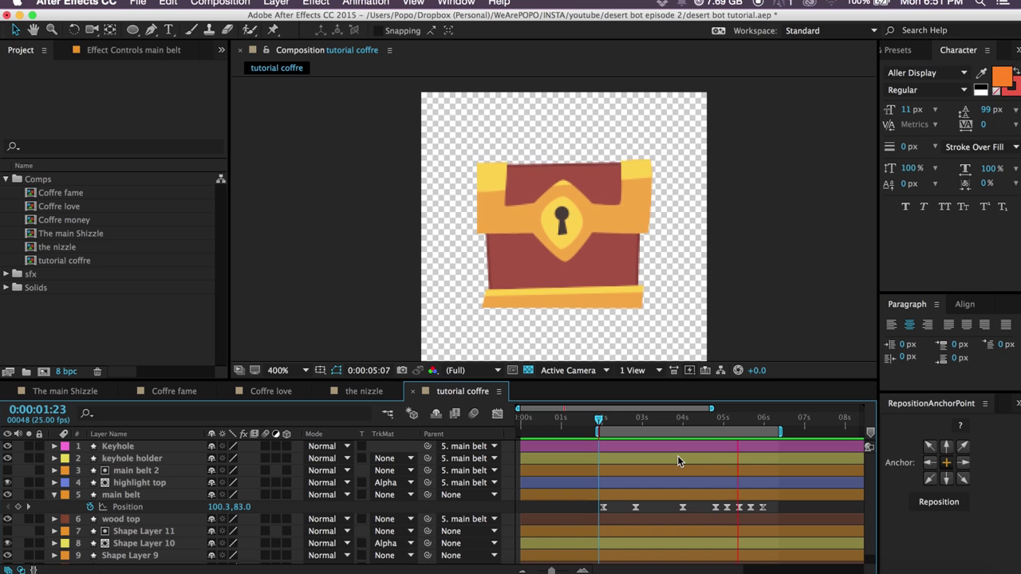
Tighten main belt's bounce keyframes from 0:00:04:20 further so the last falls at about 0:00:05:20, and preview the faster bounce.
left_click(714, 419)
left_click(717, 419)
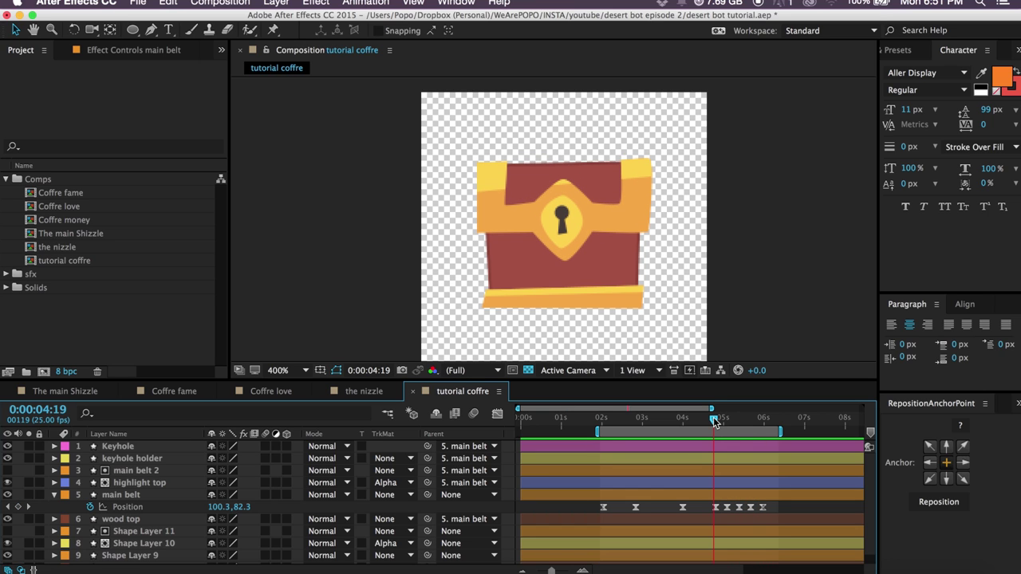
left_click_drag(770, 509, 706, 512)
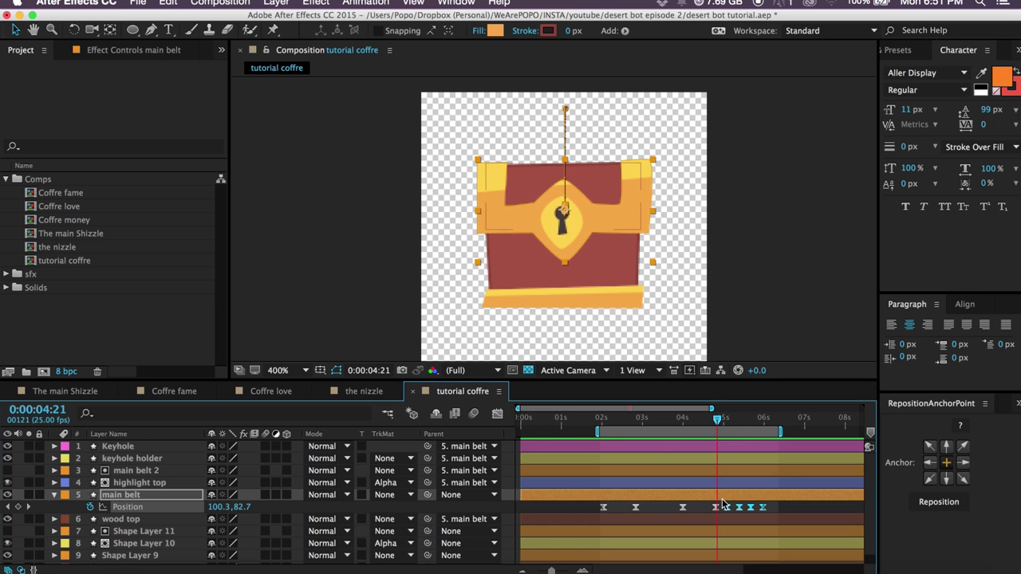
left_click(497, 413)
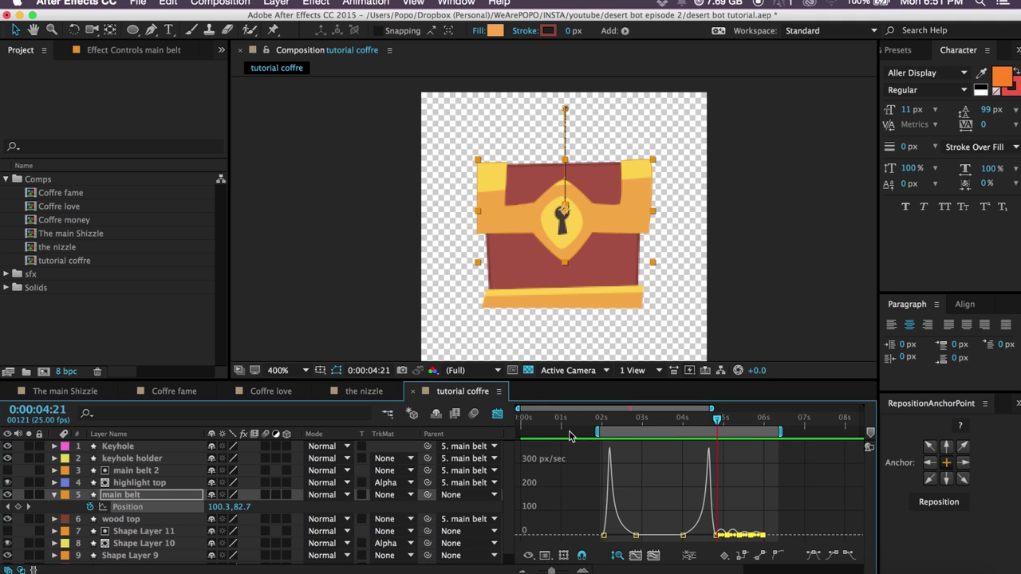
left_click(497, 413)
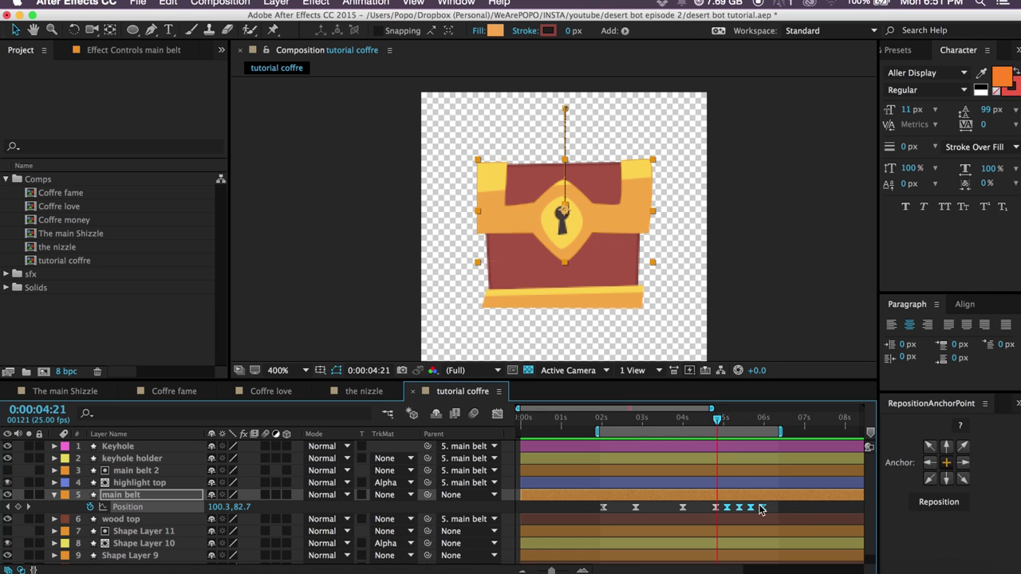
left_click_drag(720, 421, 718, 423)
mouse_move(768, 509)
left_mouse_down()
mouse_move(688, 513)
mouse_move(757, 508)
left_mouse_up()
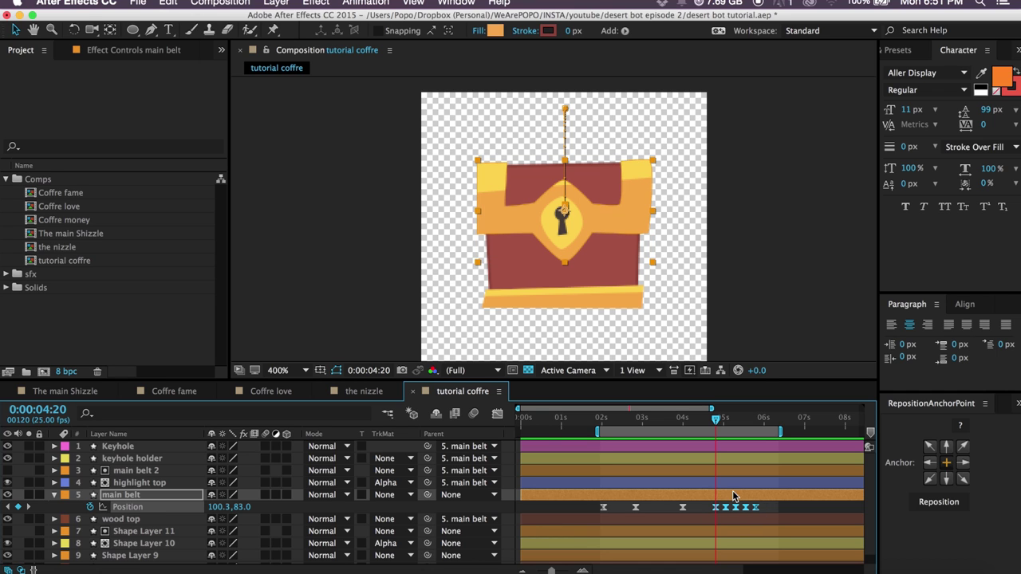
left_click(776, 514)
key("space")
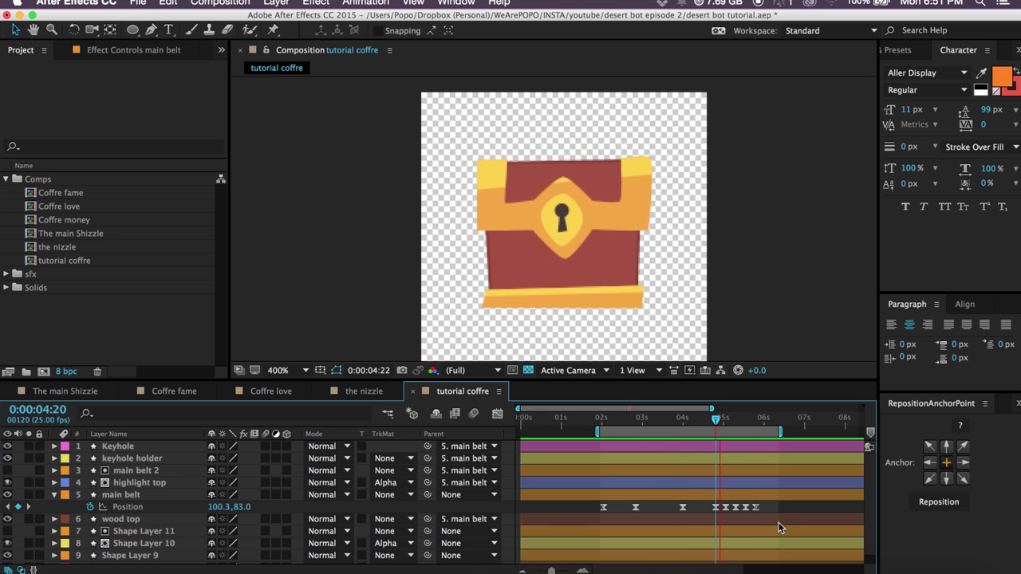
Move main belt's first bounce peak keyframe to 0:00:05:02 and lower the lid there to 100.3, 79.5.
mouse_move(717, 419)
left_mouse_down()
mouse_move(734, 421)
mouse_move(713, 420)
mouse_move(727, 426)
left_mouse_up()
key("Page_Up")
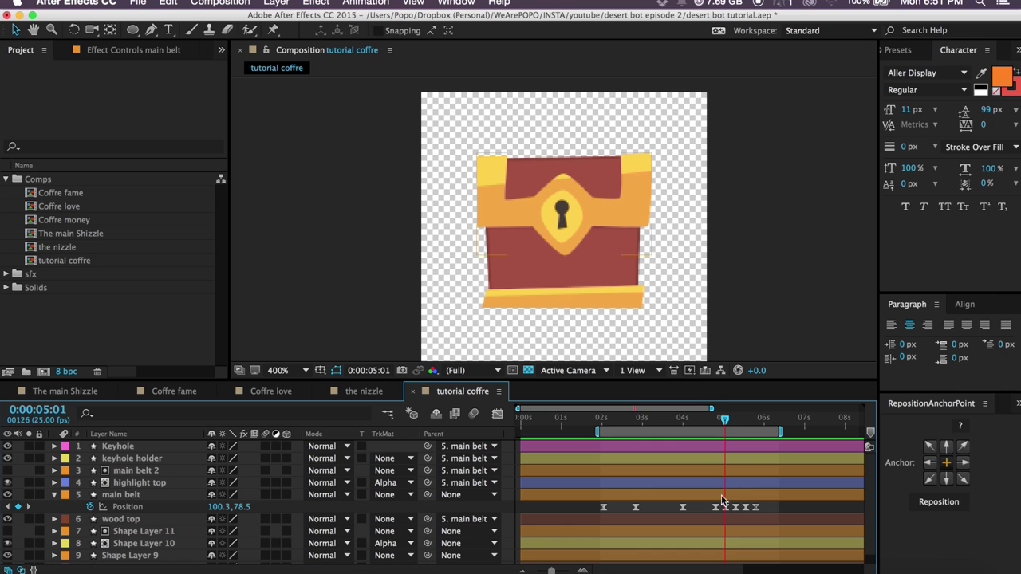
left_click(583, 570)
left_click(582, 569)
left_click_drag(724, 423, 724, 433)
left_click_drag(726, 508, 733, 509)
key("Page_Down")
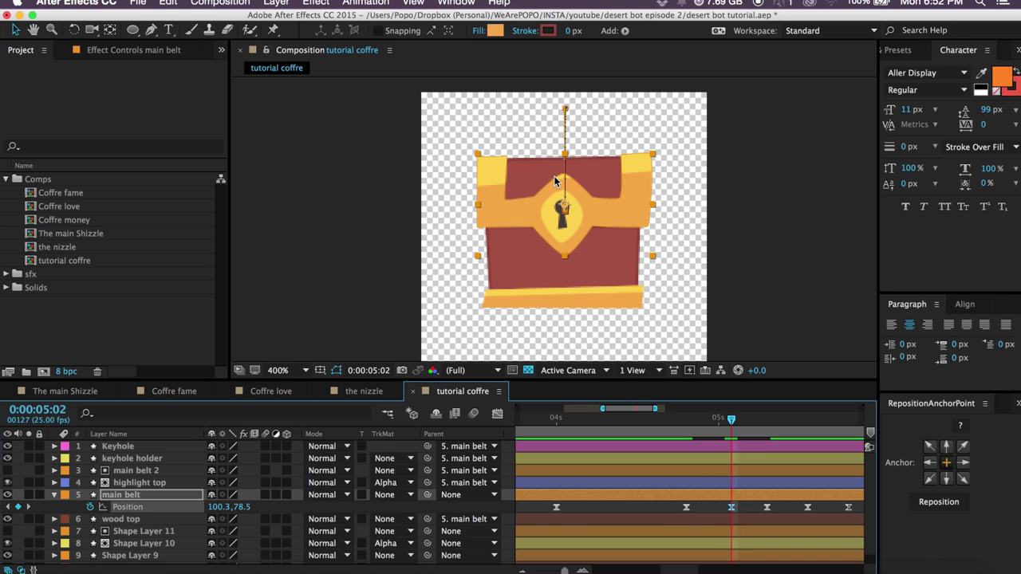
key("Down")
key("Down")
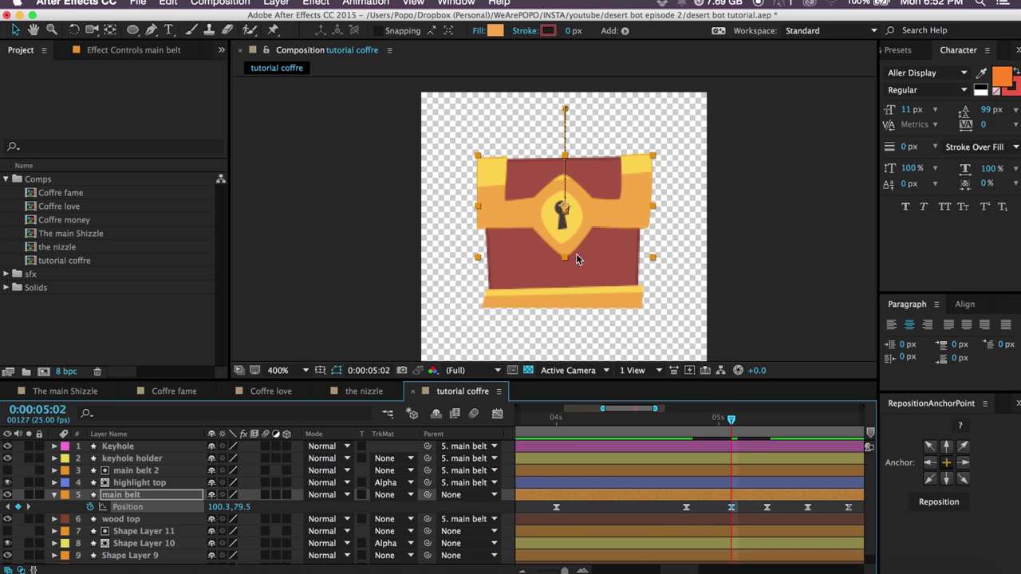
left_click(642, 509)
Preview the retimed lid bounce with the composition viewed at 200%, showing all of main belt's keyframes in the timeline.
key("space")
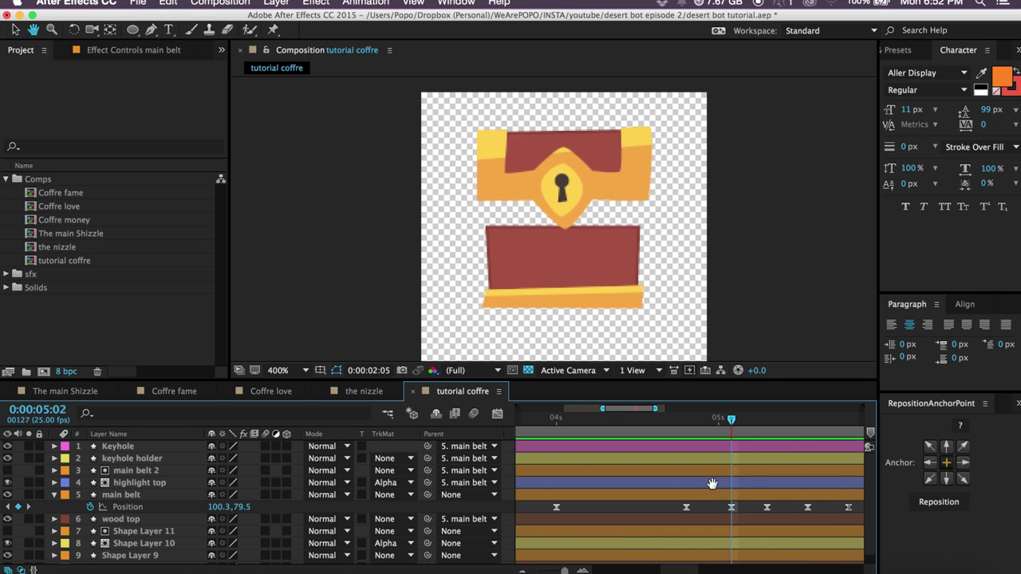
left_click_drag(715, 484, 680, 488)
key("comma")
key("comma")
key("period")
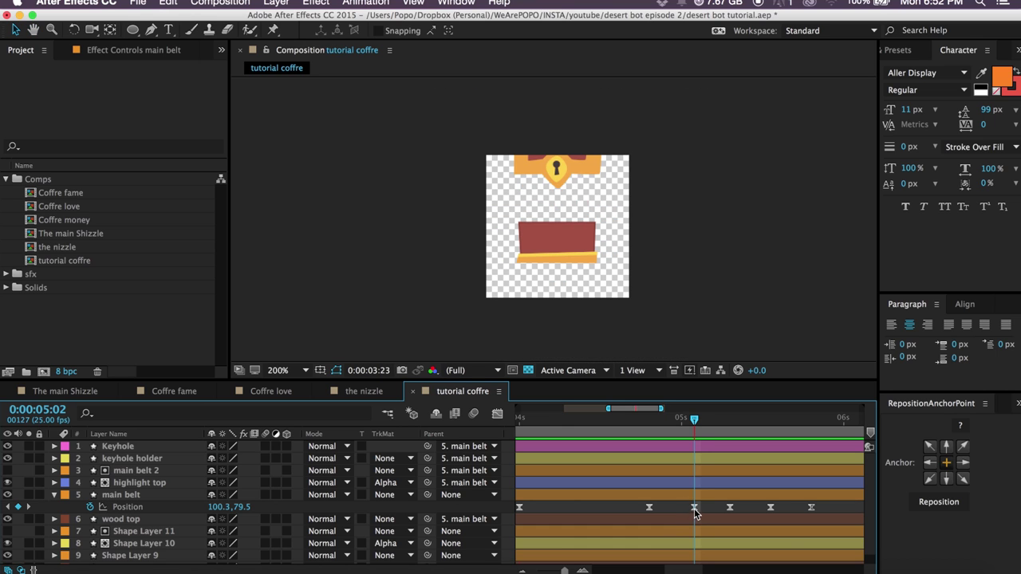
key("minus")
key("minus")
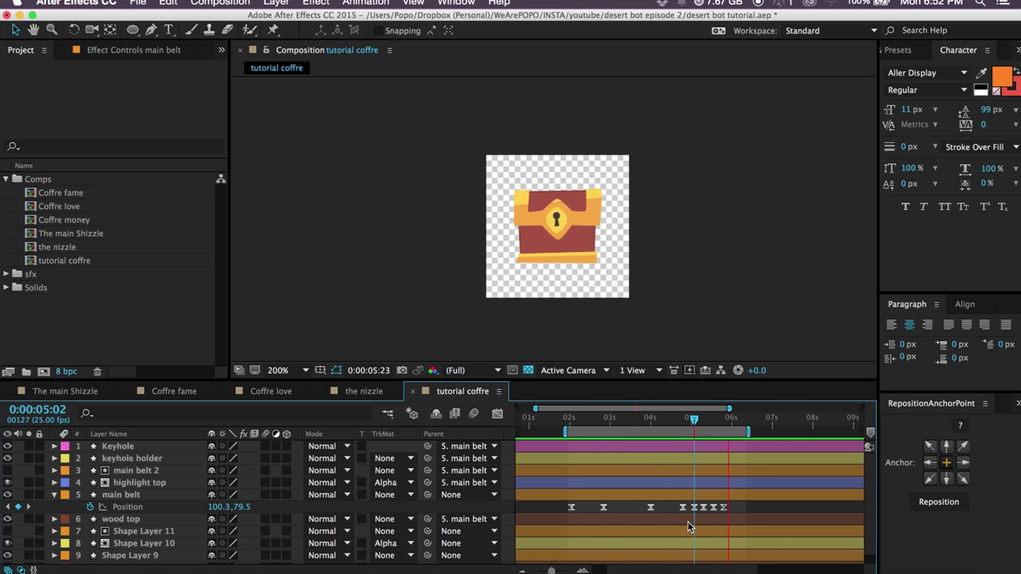
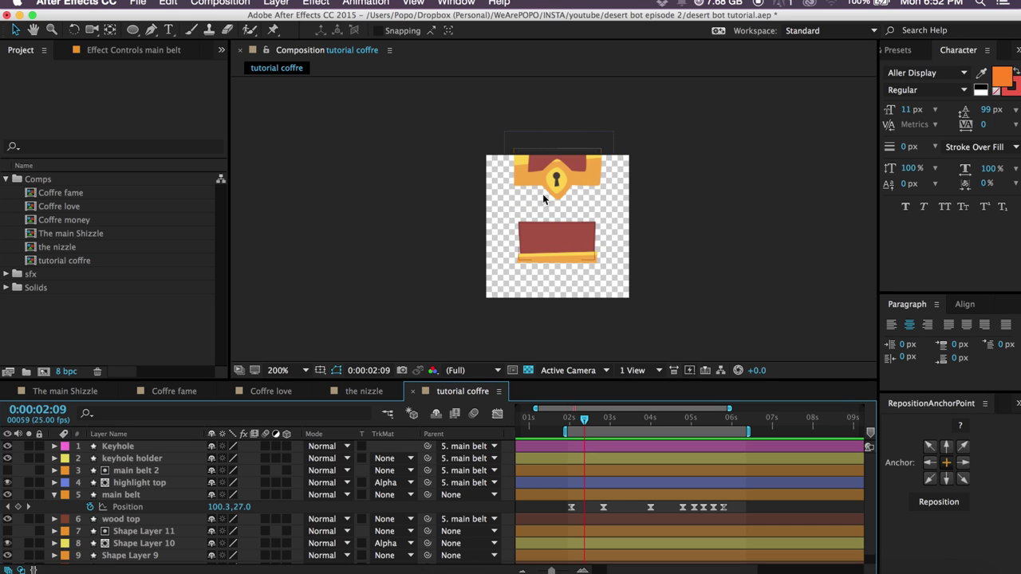
Add the nizzle comp to tutorial coffre, scale it down to fit the chest, and place it below all other layers.
left_click(80, 250)
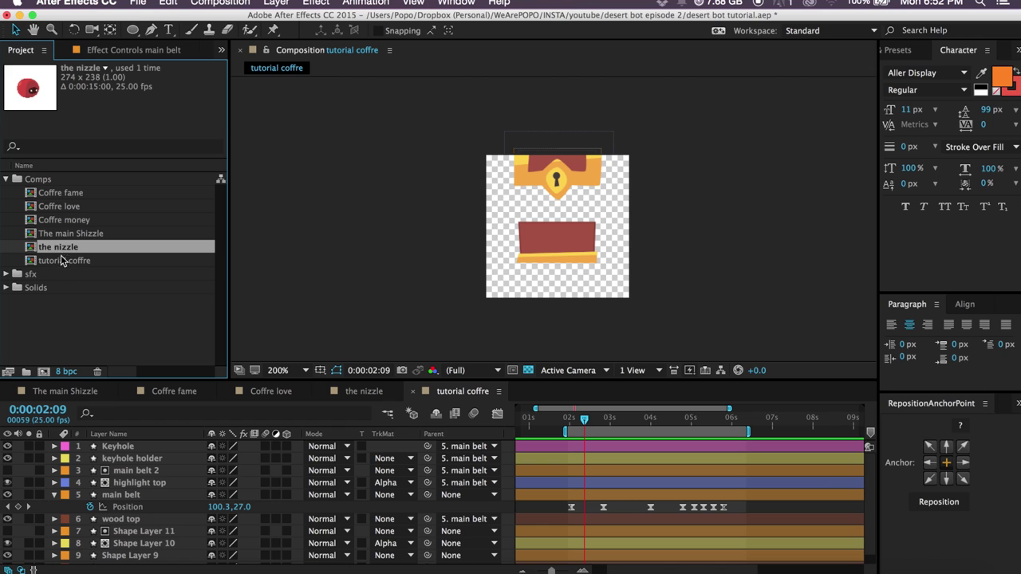
left_click_drag(61, 249, 272, 452)
left_click_drag(125, 461, 179, 438)
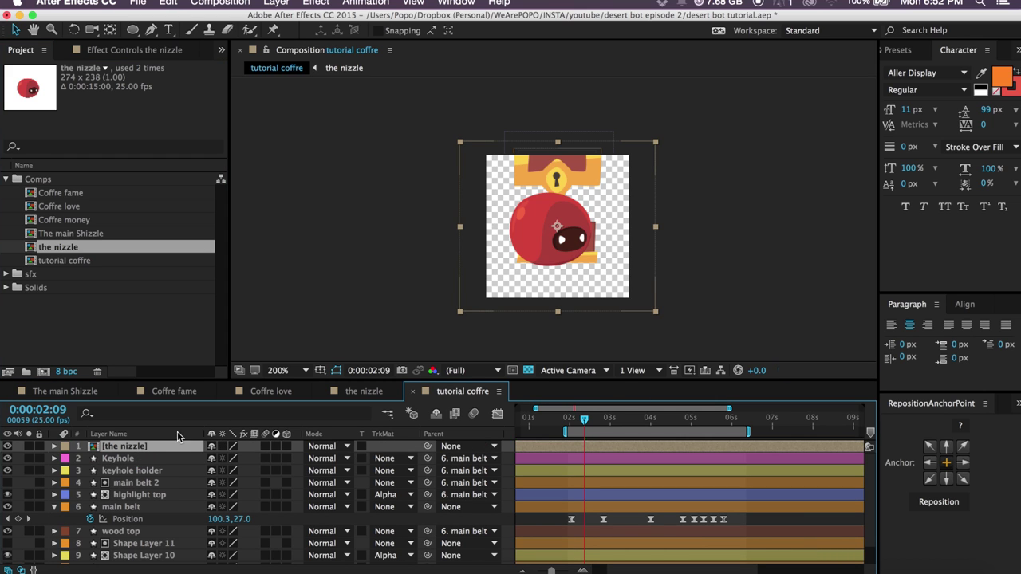
left_click_drag(656, 148, 604, 214)
key("period")
mouse_move(539, 241)
left_mouse_down()
mouse_move(545, 250)
mouse_move(540, 209)
mouse_move(546, 246)
left_mouse_up()
left_click_drag(127, 448, 132, 564)
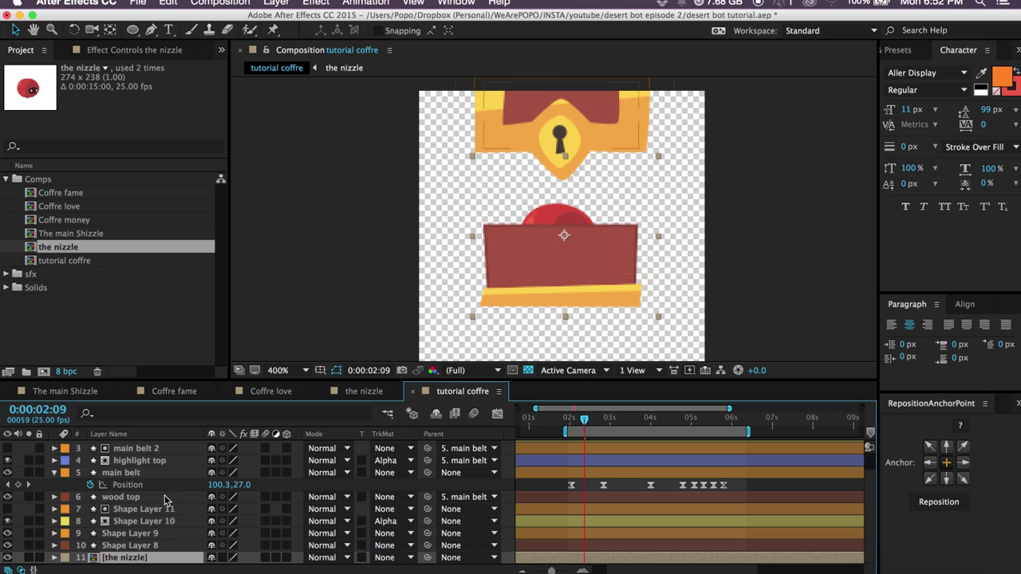
Hide the nizzle behind the chest base at 102.5, 120.0 and set its first Position keyframe at 0:00:03:04.
left_click_drag(557, 221, 557, 239)
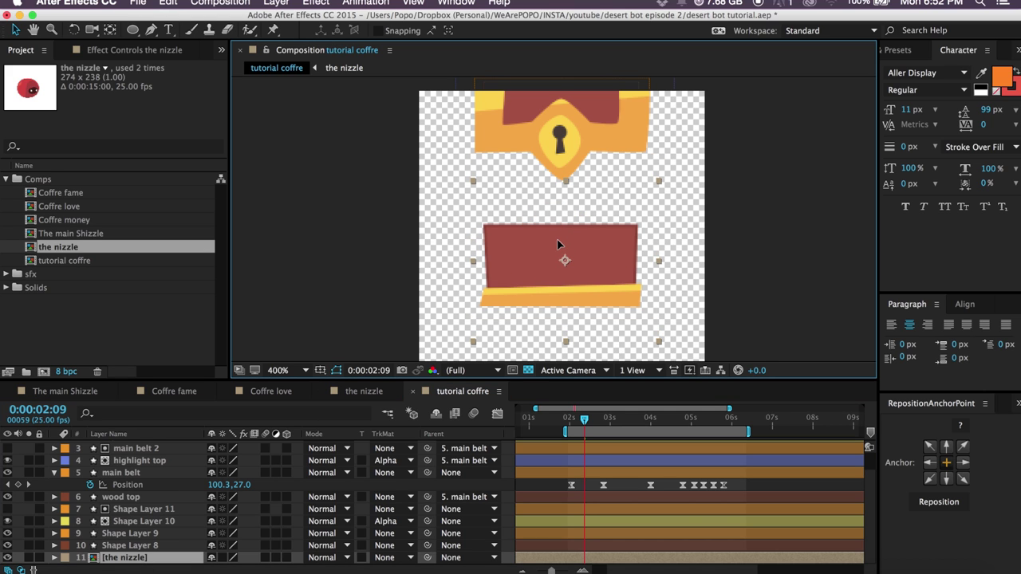
left_click_drag(584, 423, 616, 424)
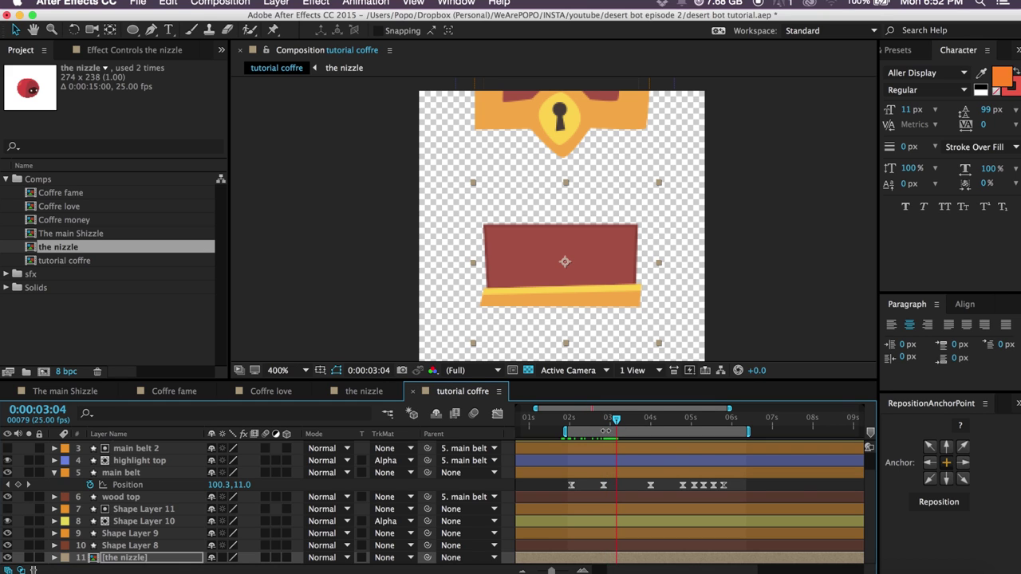
key("p")
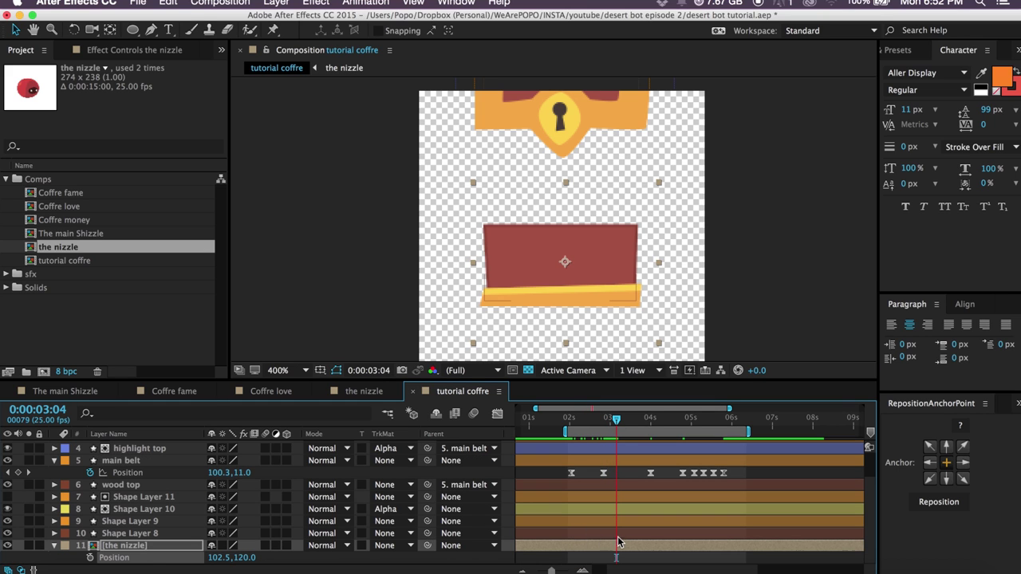
left_click(89, 561)
Raise the nizzle out of the chest to 102.5, 70.0 at 0:00:03:24.
key("shift+Page_Down")
key("shift+Page_Down")
key("Up")
key("Up")
key("Up")
key("Up")
key("Up")
key("Up")
key("Up")
key("Up")
key("Up")
key("Up")
key("Up")
key("Up")
key("Up")
key("Up")
key("Up")
key("Up")
key("Up")
key("Up")
key("Up")
key("Up")
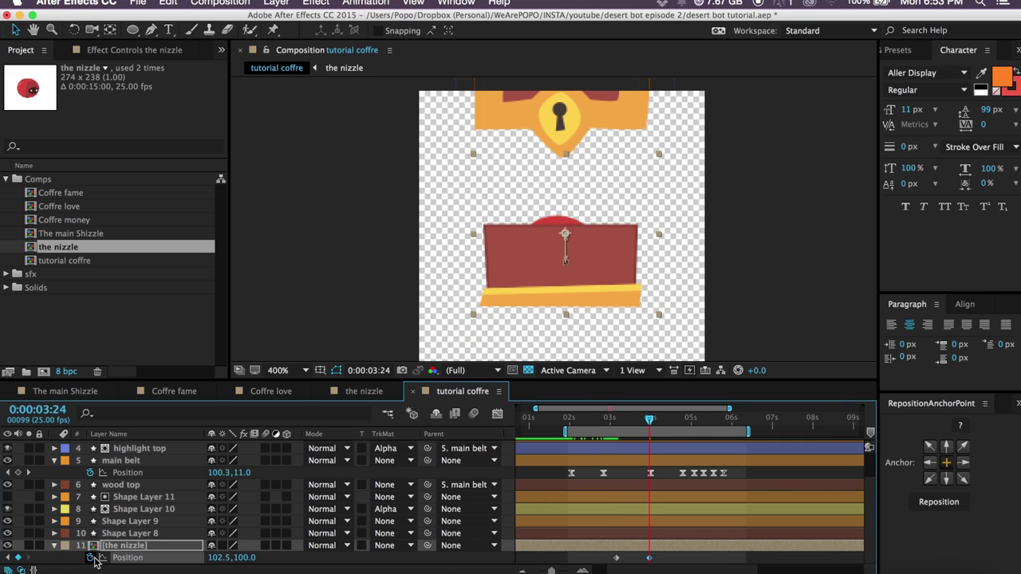
key("Up")
key("Up")
key("Up")
key("Up")
key("Up")
key("Up")
key("Up")
key("Up")
key("Up")
key("Up")
key("Down")
key("Down")
key("Down")
key("Down")
key("Down")
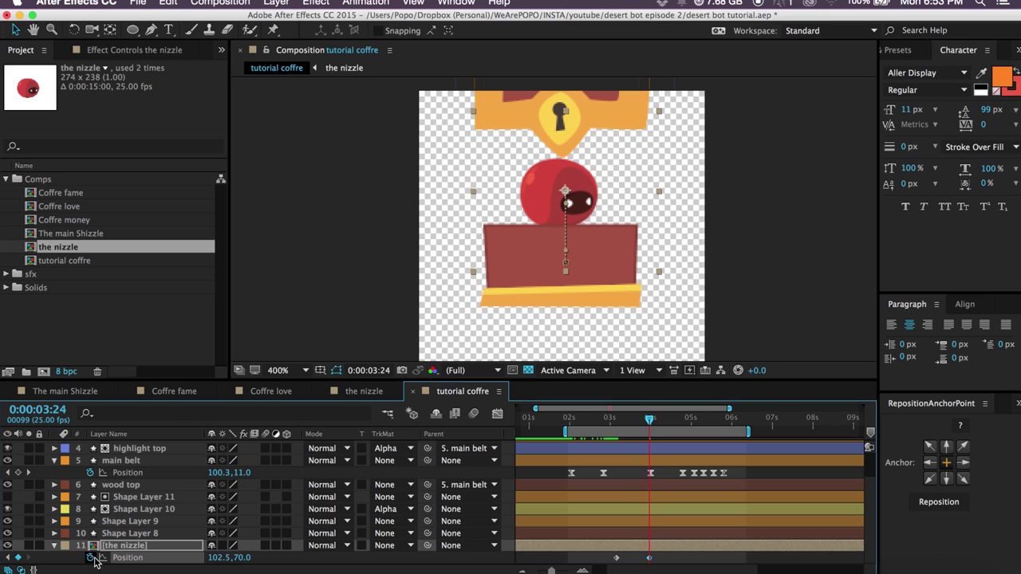
Apply Easy Ease to the nizzle's two Position keyframes.
left_click(616, 558)
key("F9")
right_click(650, 560)
mouse_move(685, 569)
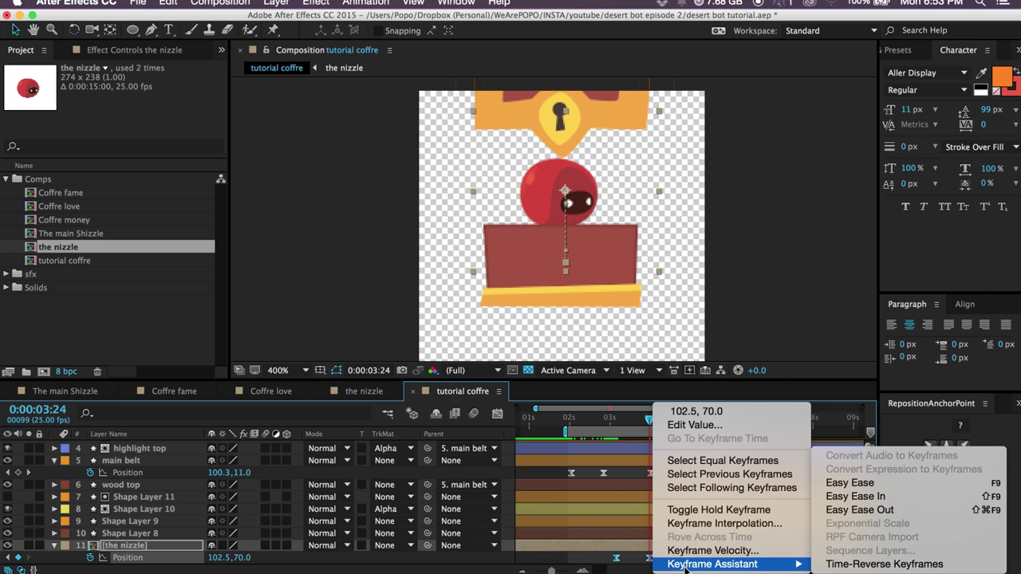
left_click(489, 429)
Reshape the nizzle's speed graph to peak just after 0:00:03:04 and slow gradually into 0:00:03:24, and preview the rise.
left_click(497, 413)
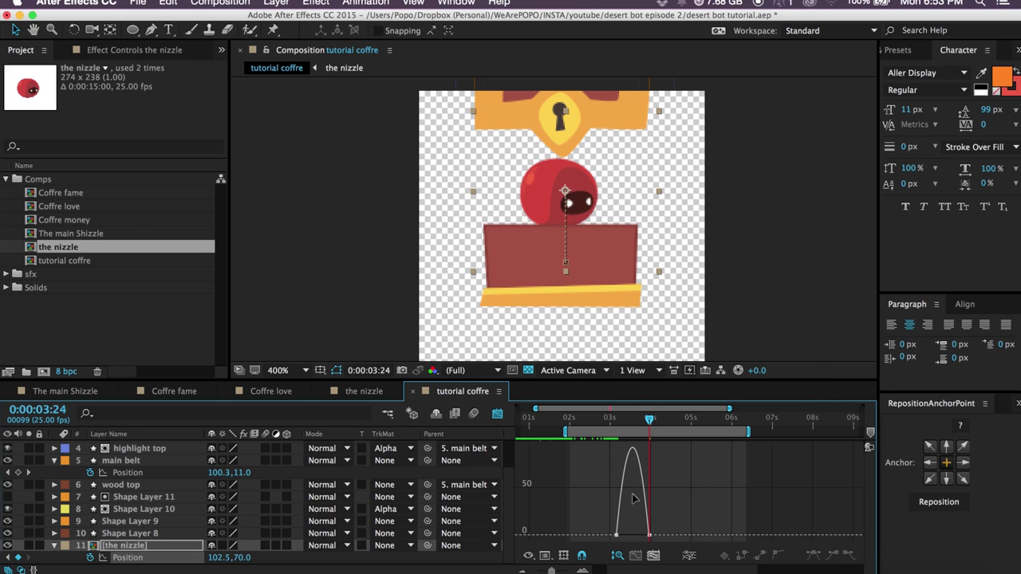
left_click(648, 535)
left_click_drag(646, 536, 616, 535)
left_click_drag(577, 423, 630, 556)
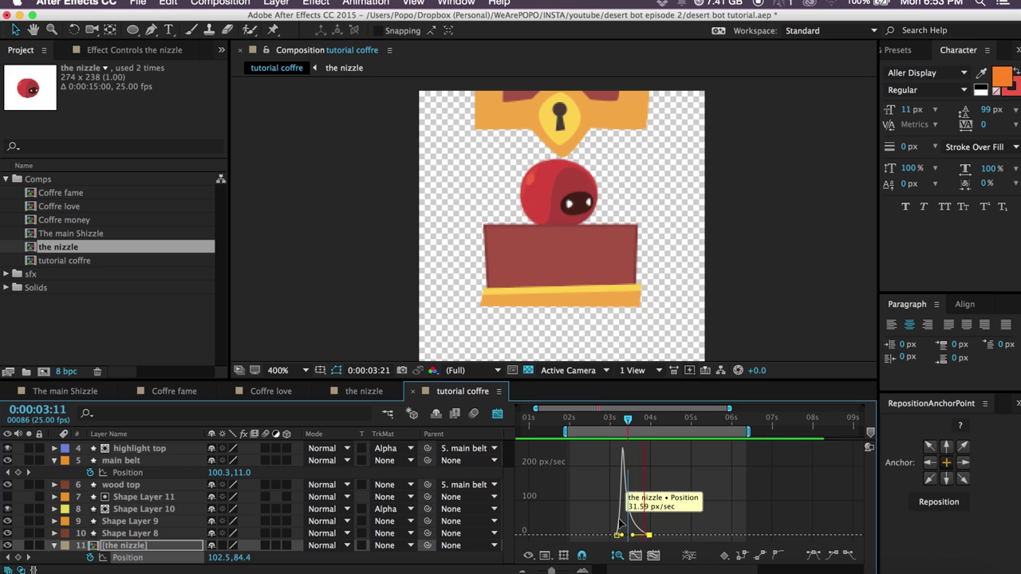
Lower the nizzle back into the chest to 102.5, 104.0 at 0:00:04:22.
key("space")
left_click(497, 414)
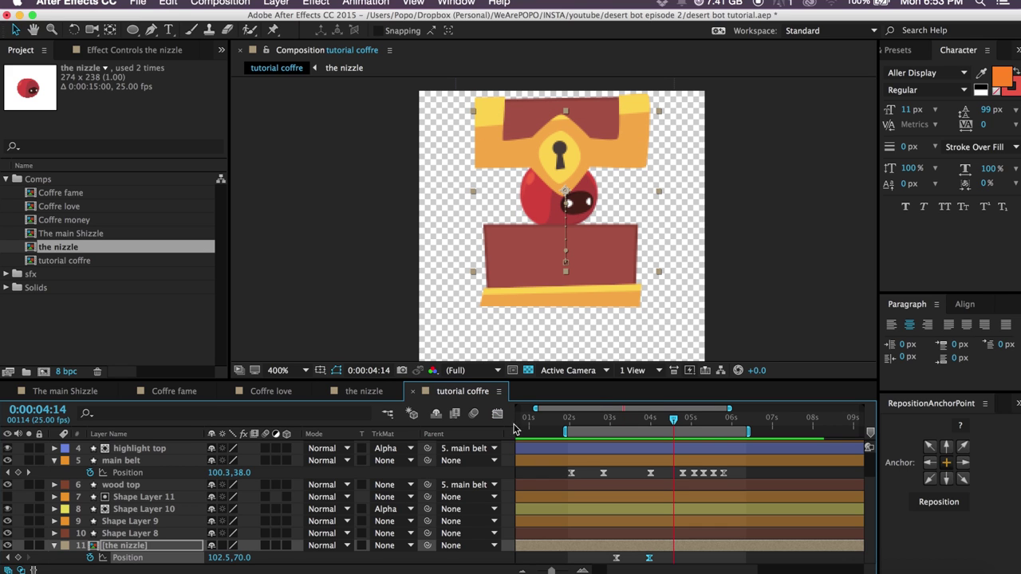
mouse_move(675, 417)
left_mouse_down()
mouse_move(646, 421)
mouse_move(688, 423)
left_mouse_up()
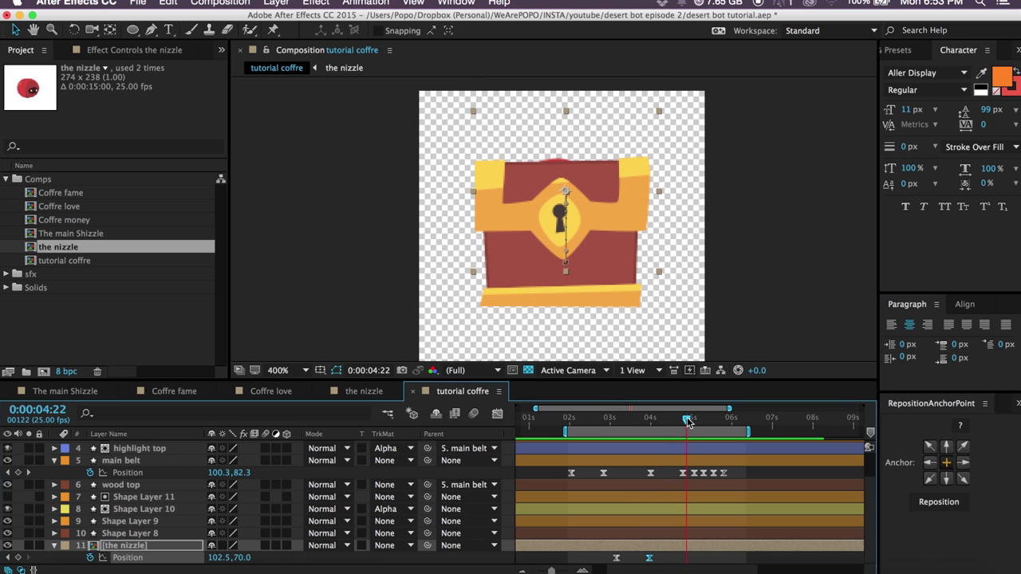
left_click(588, 194)
left_click_drag(588, 195, 580, 244)
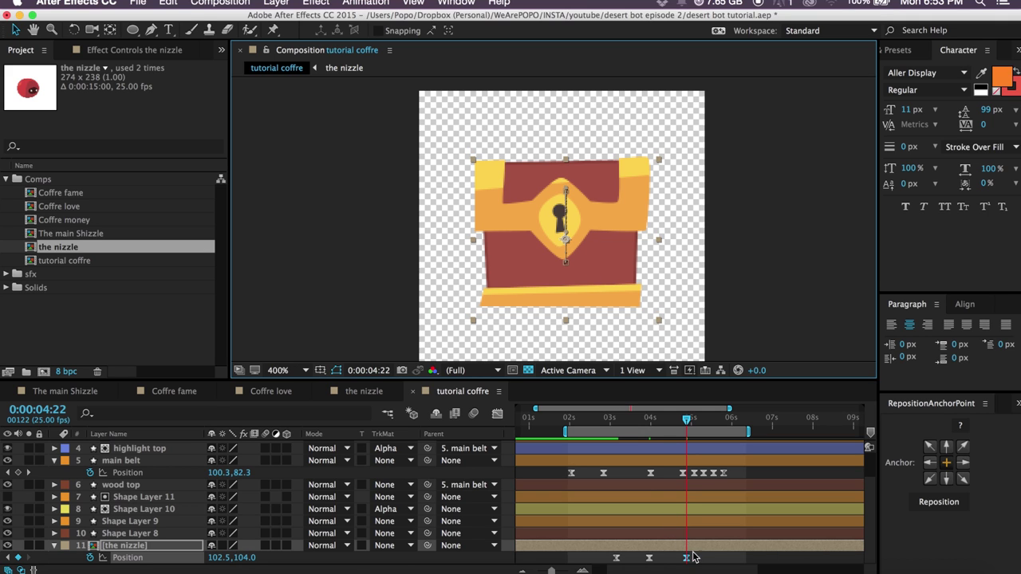
Reshape the nizzle's descent speed graph to build gradually and peak just before 0:00:04:22, and preview the animation.
left_click(497, 413)
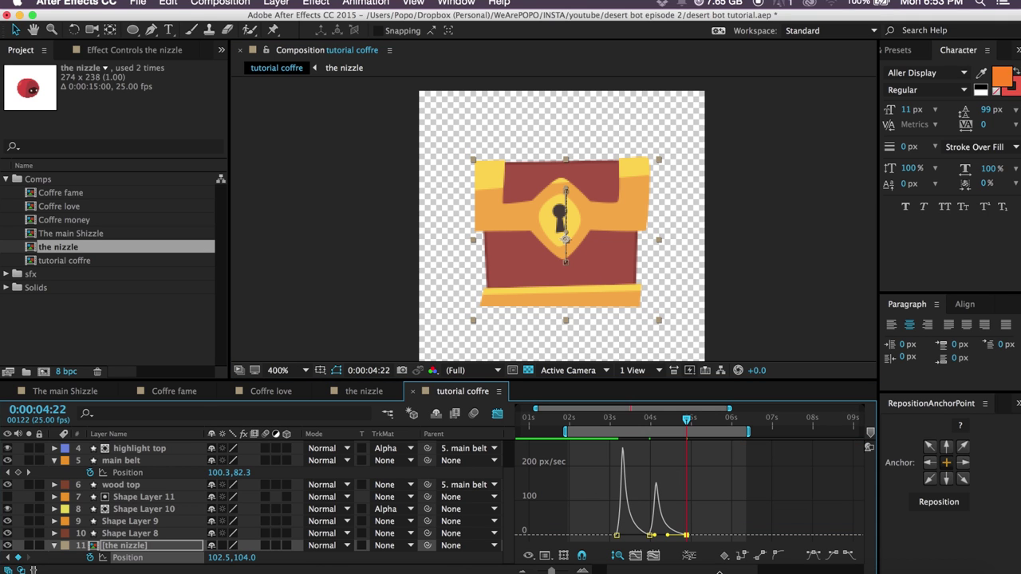
left_click_drag(668, 534, 651, 489)
left_click(610, 428)
key("space")
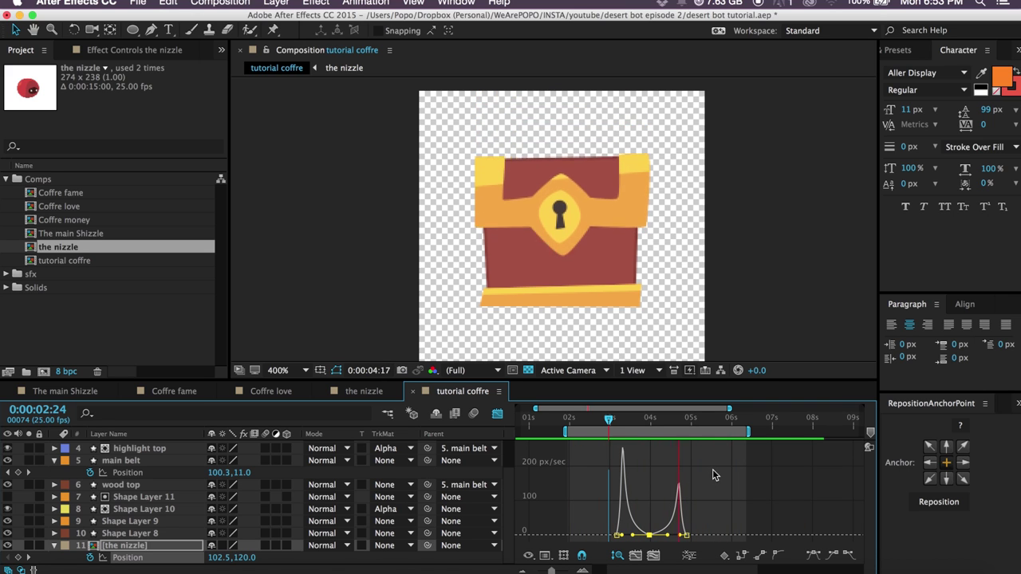
left_click(497, 413)
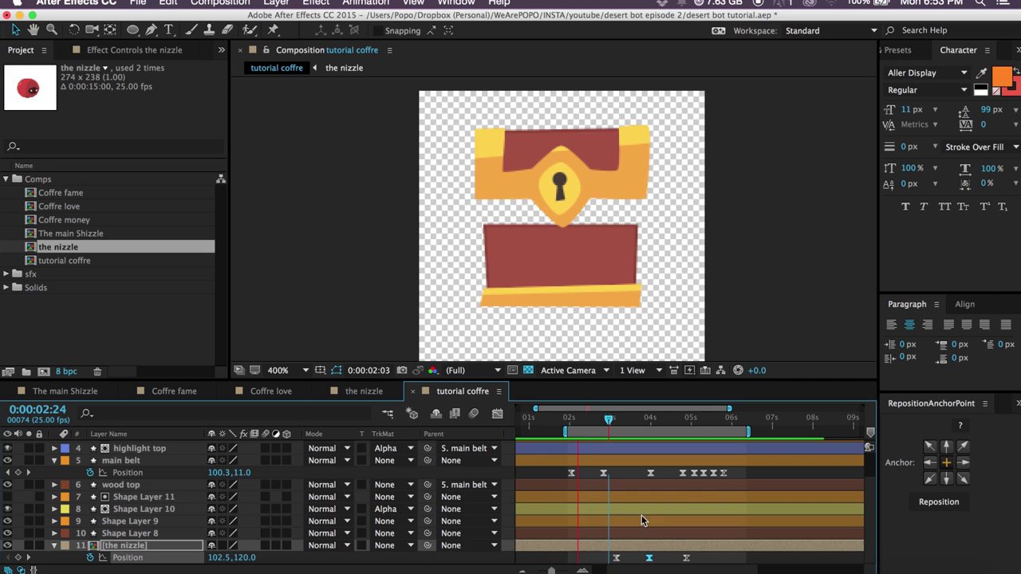
key("space")
Set the current time to 0:00:03:23 and collapse the Position properties of the nizzle and main belt layers.
mouse_move(662, 420)
left_mouse_down()
mouse_move(630, 424)
mouse_move(713, 439)
mouse_move(631, 435)
mouse_move(648, 423)
left_mouse_up()
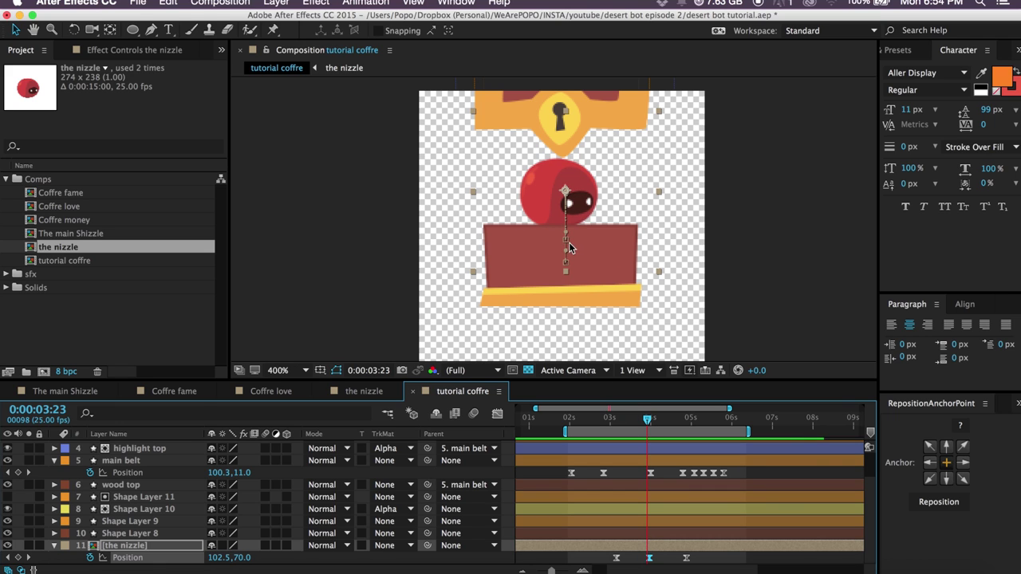
left_click(557, 475)
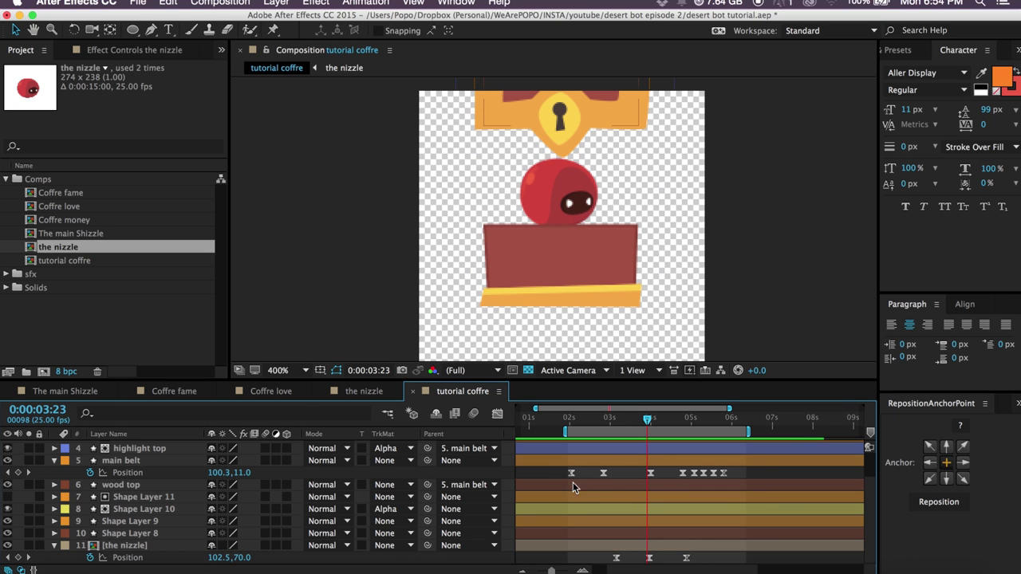
left_click(54, 546)
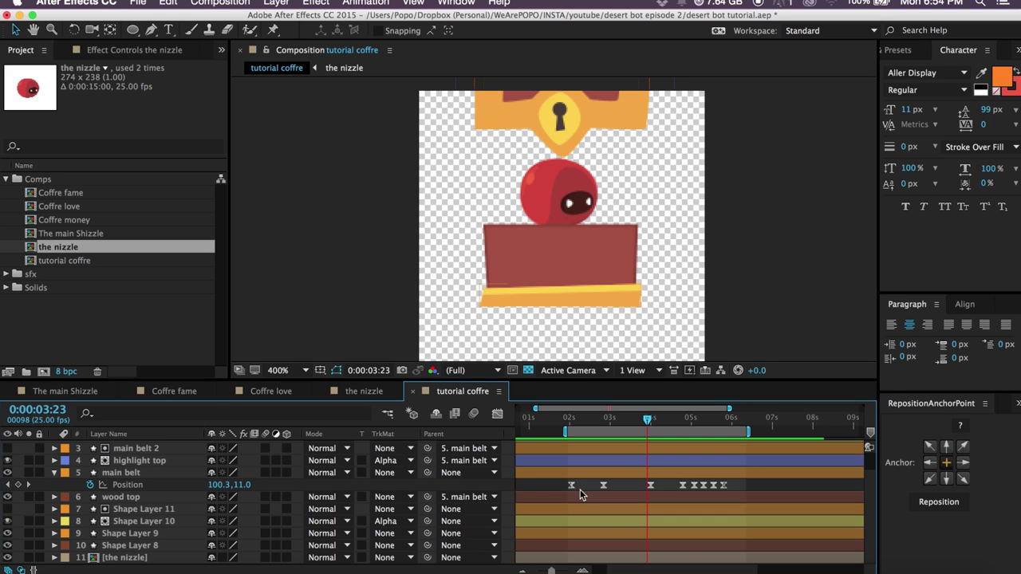
left_click(54, 473)
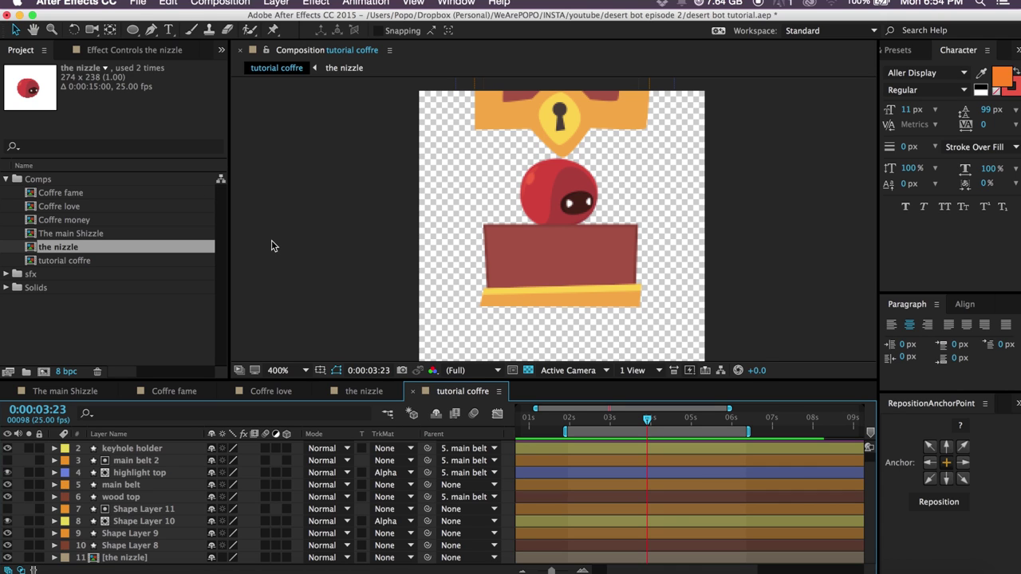
Activate the Pen tool and set the shape fill colour to FBD14F.
left_click(150, 29)
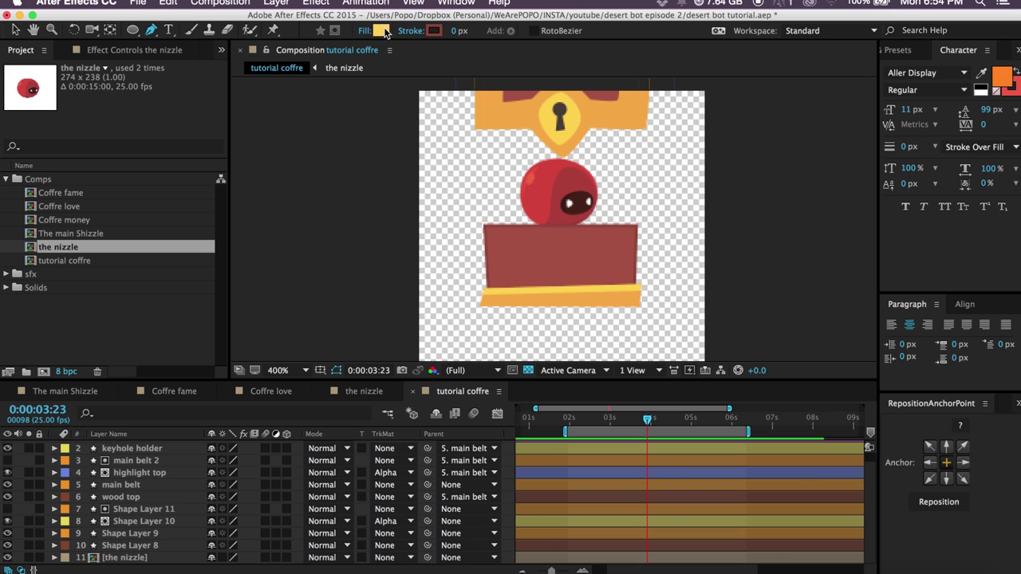
left_click(381, 30)
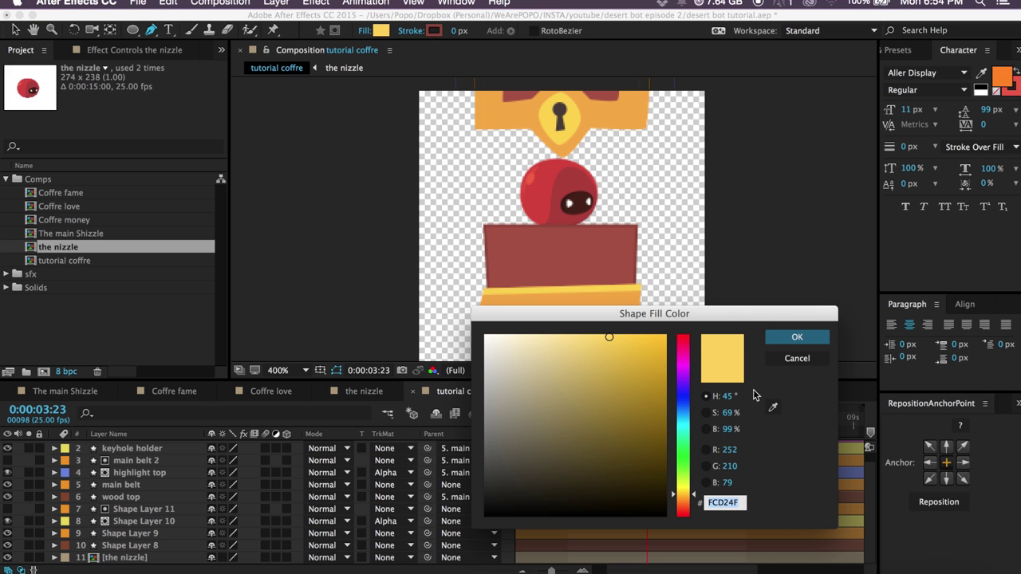
type("FBD14F")
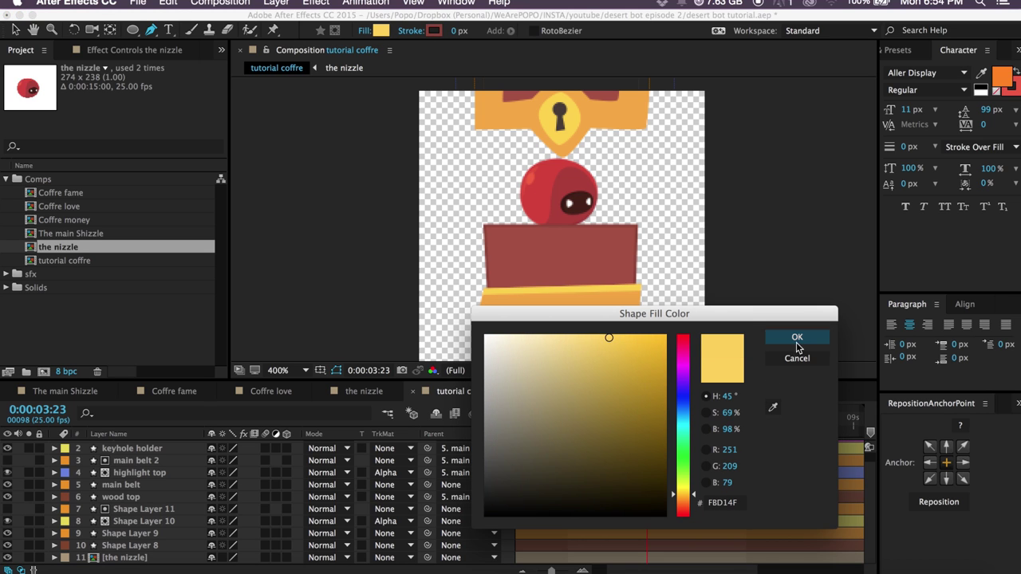
left_click(797, 339)
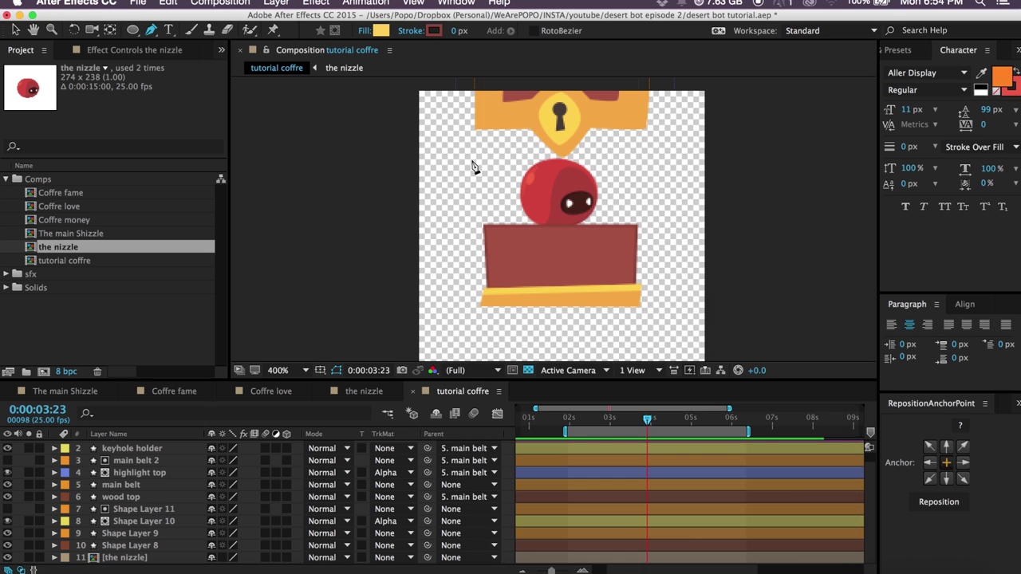
Draw a closed light shape with a jagged, spiky upper edge between the chest base and the raised lid.
left_click(491, 229)
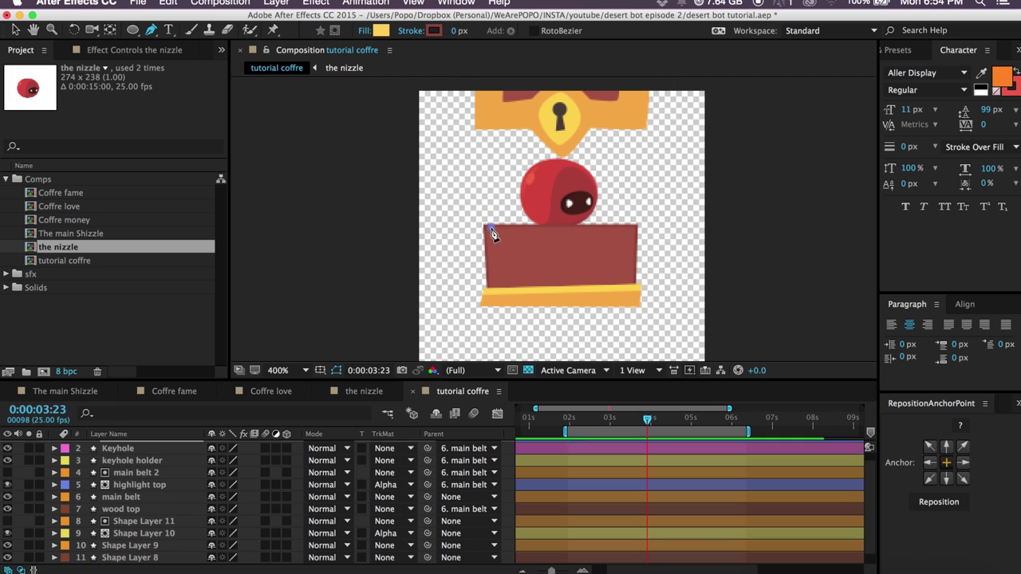
left_click(484, 122)
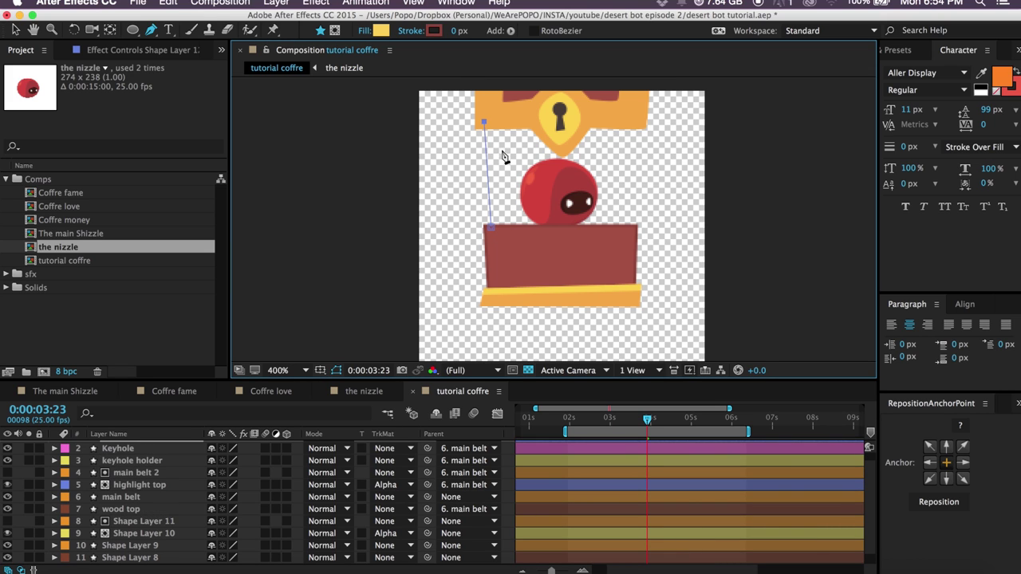
left_click(526, 145)
left_click(543, 95)
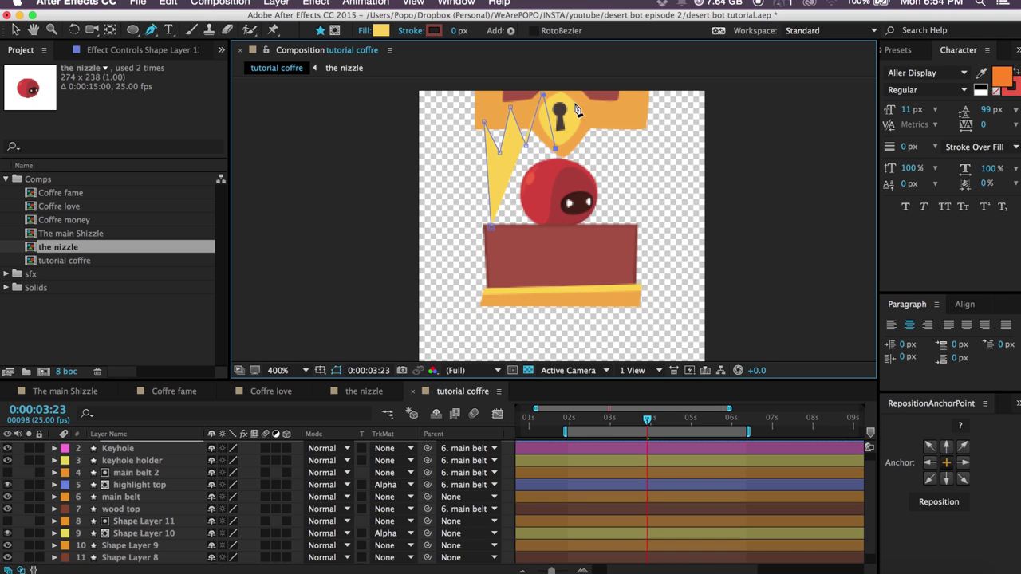
left_click(576, 103)
left_click(586, 150)
left_click(599, 111)
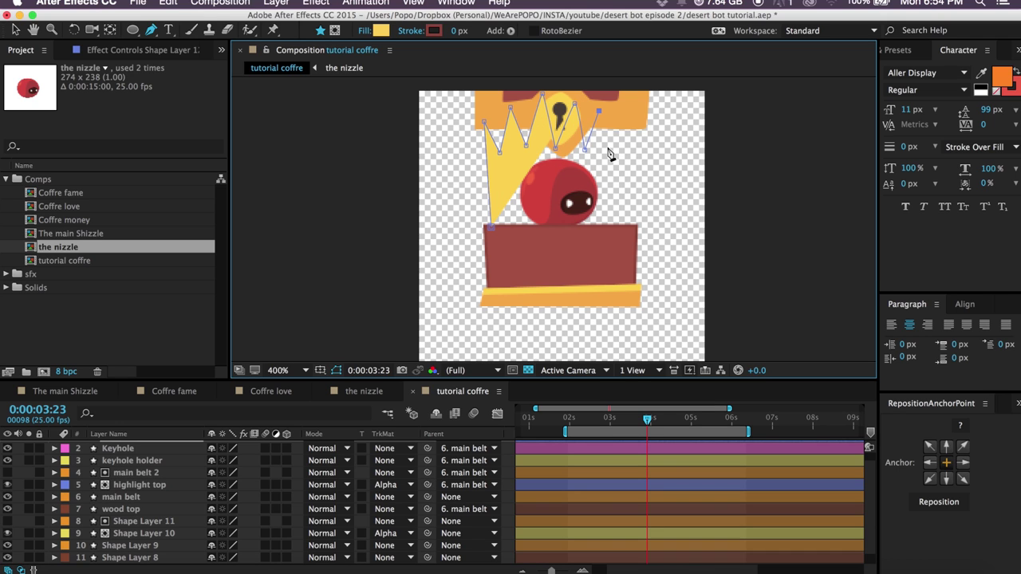
left_click(626, 239)
left_click(495, 229)
left_click_drag(622, 243, 624, 229)
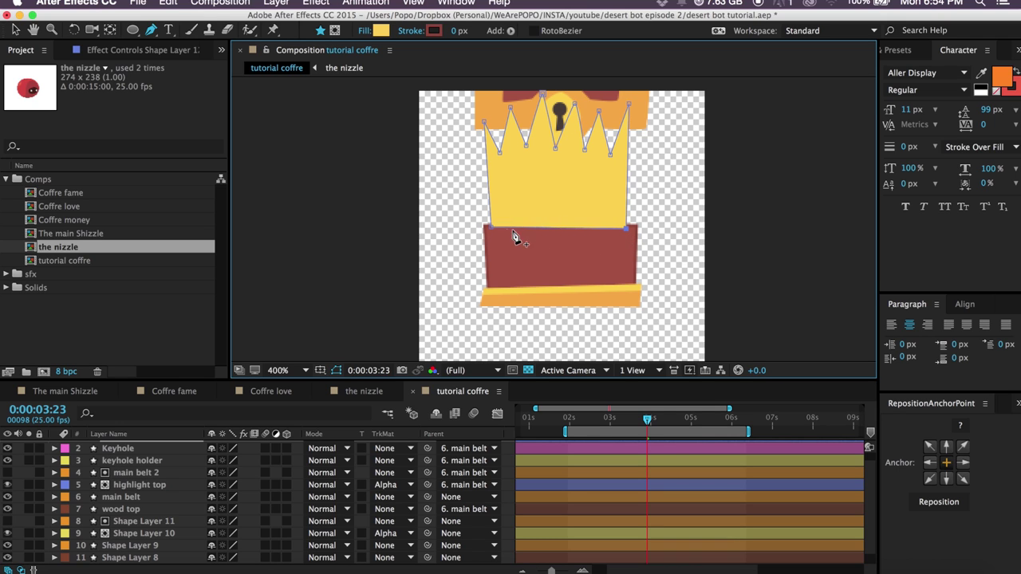
Apply Fast Blur to the new light shape layer with a Blurriness of 6.0.
scroll(132, 466, "up", 1)
mouse_move(130, 449)
left_mouse_down()
mouse_move(121, 482)
mouse_move(130, 483)
mouse_move(134, 451)
left_mouse_up()
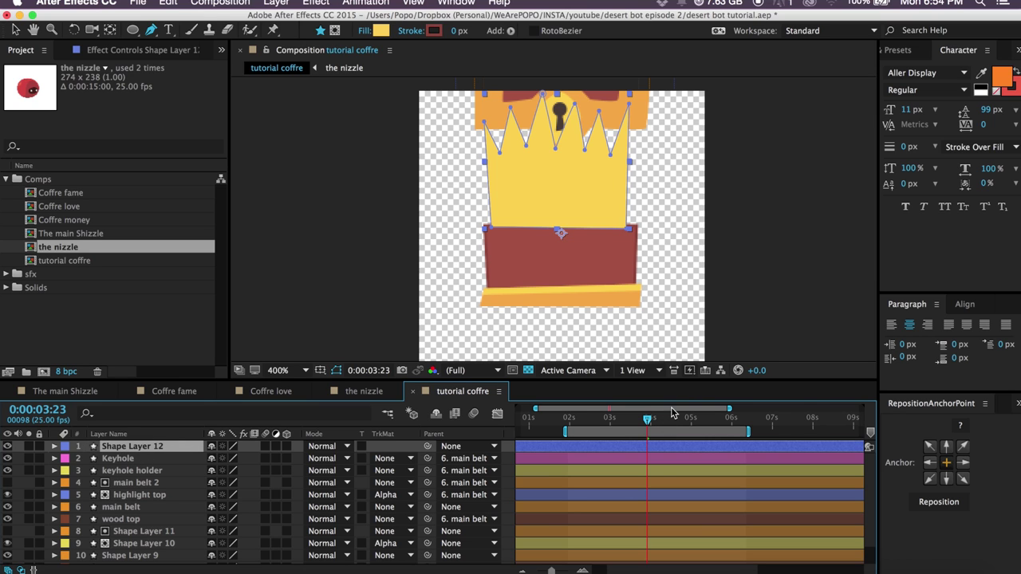
left_click(67, 392)
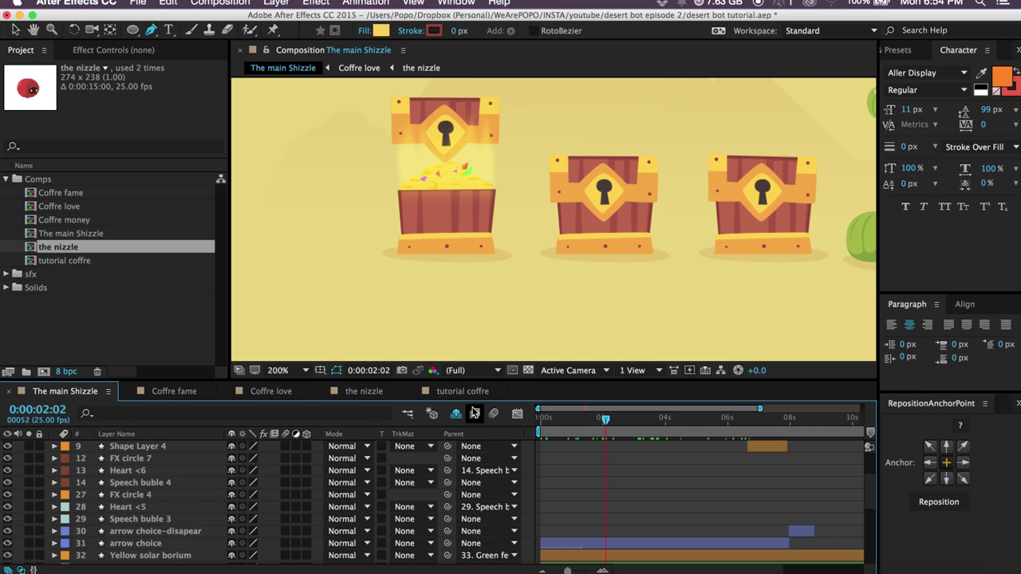
left_click(471, 391)
left_click(915, 51)
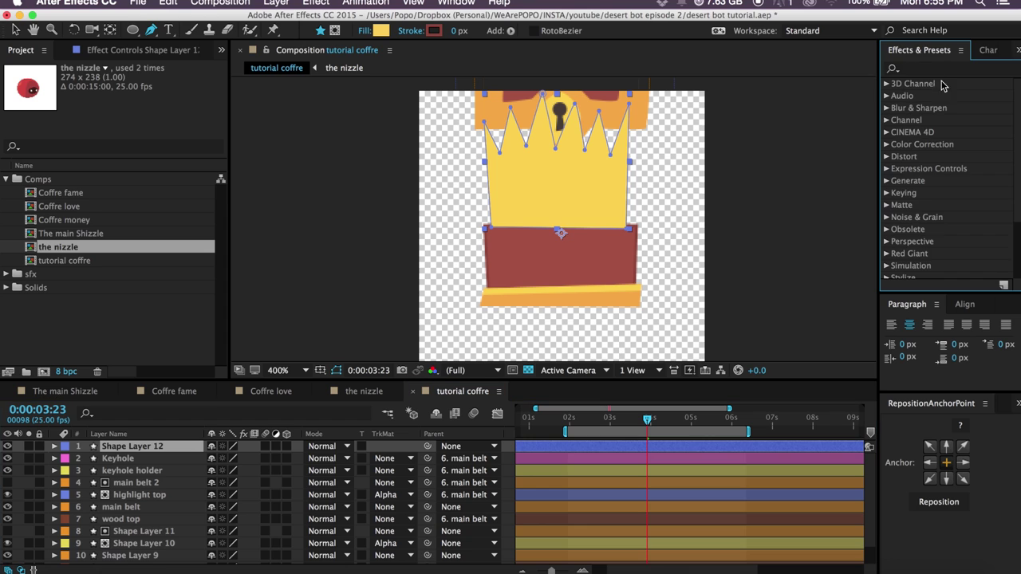
left_click(934, 69)
type("f")
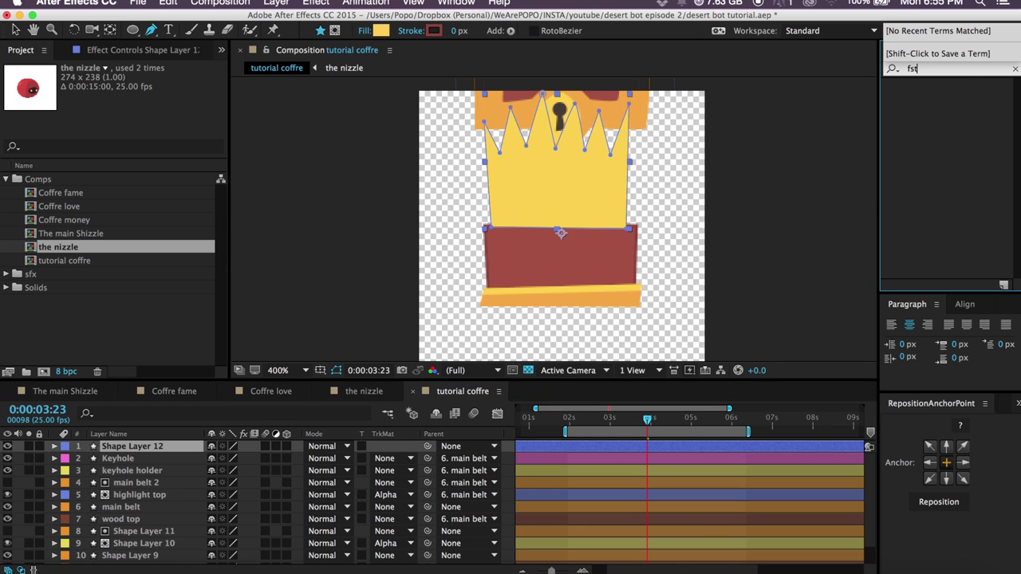
type("as")
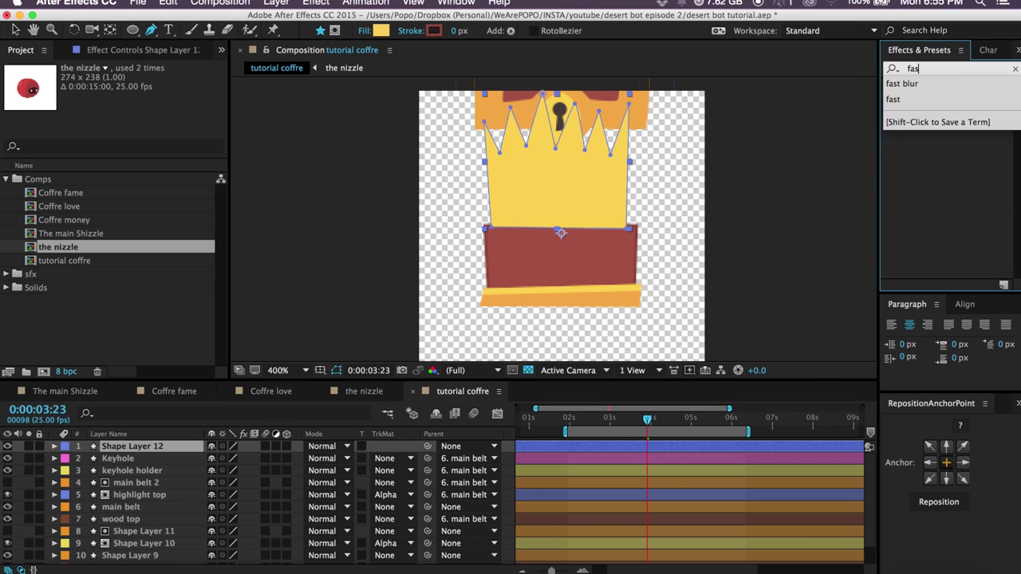
left_click(910, 84)
double_click(931, 107)
left_click_drag(131, 92, 140, 93)
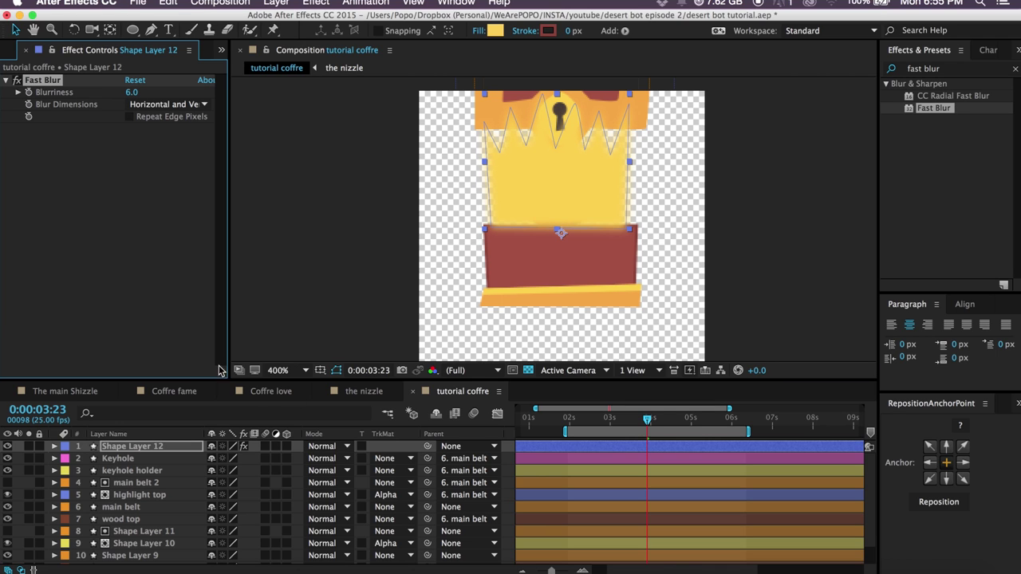
Try a Blurriness of 38.0 on the light shape's Fast Blur and undo the change.
left_click(128, 441)
left_click_drag(131, 94, 191, 106)
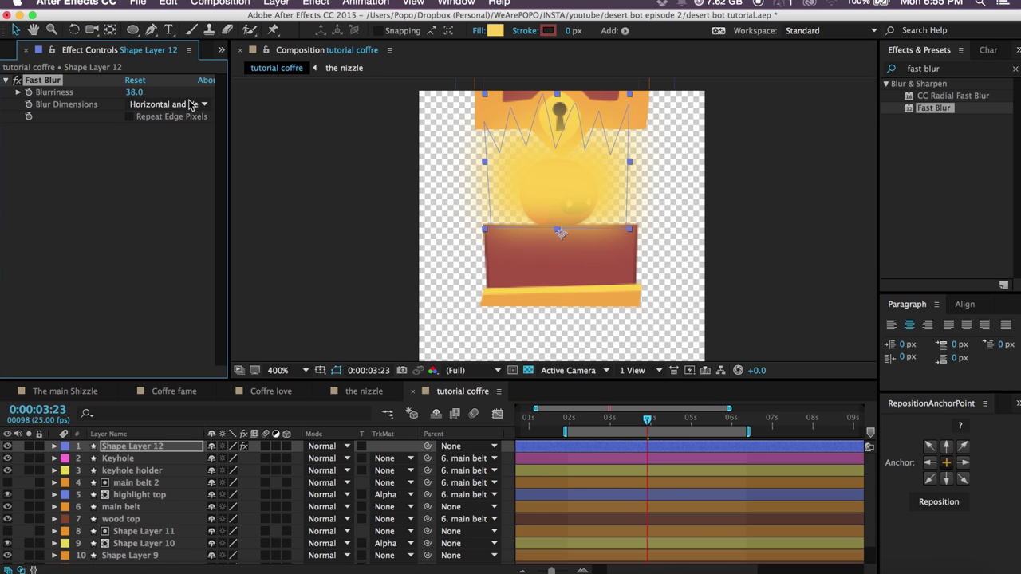
left_click(510, 468)
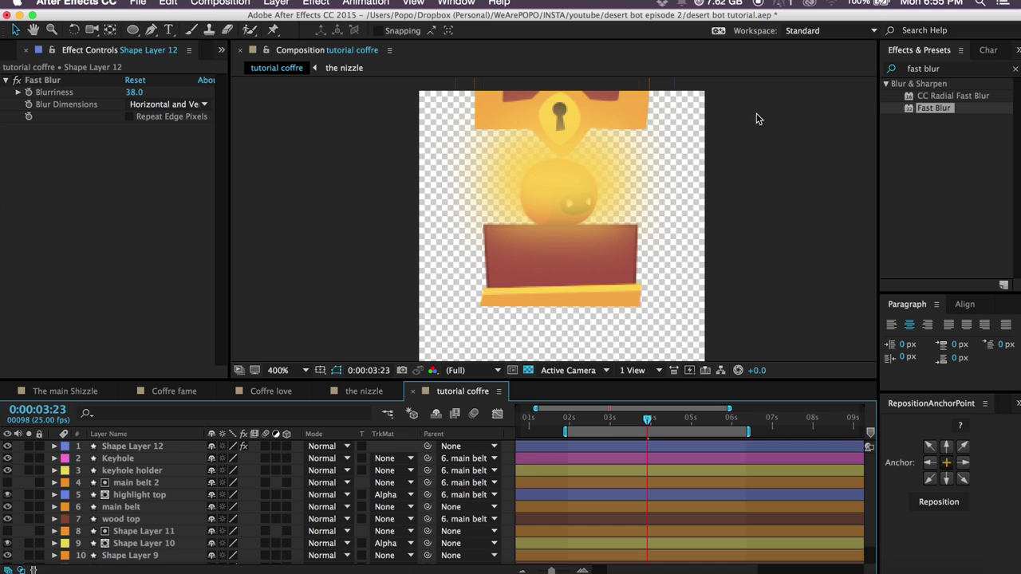
key("super+z")
key("super+z")
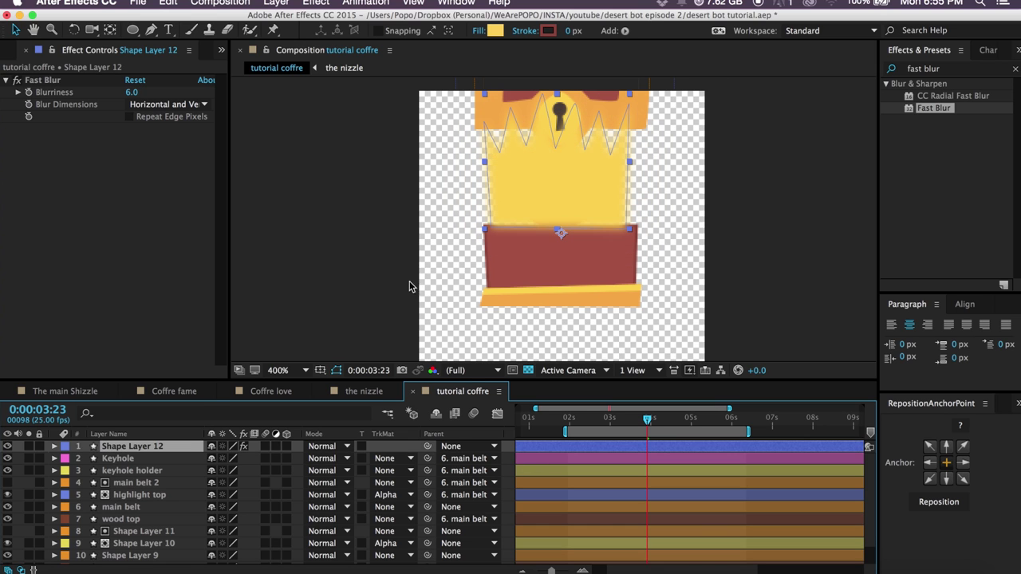
Try applying Fast Blur to the main belt 2 layer.
left_click(507, 483)
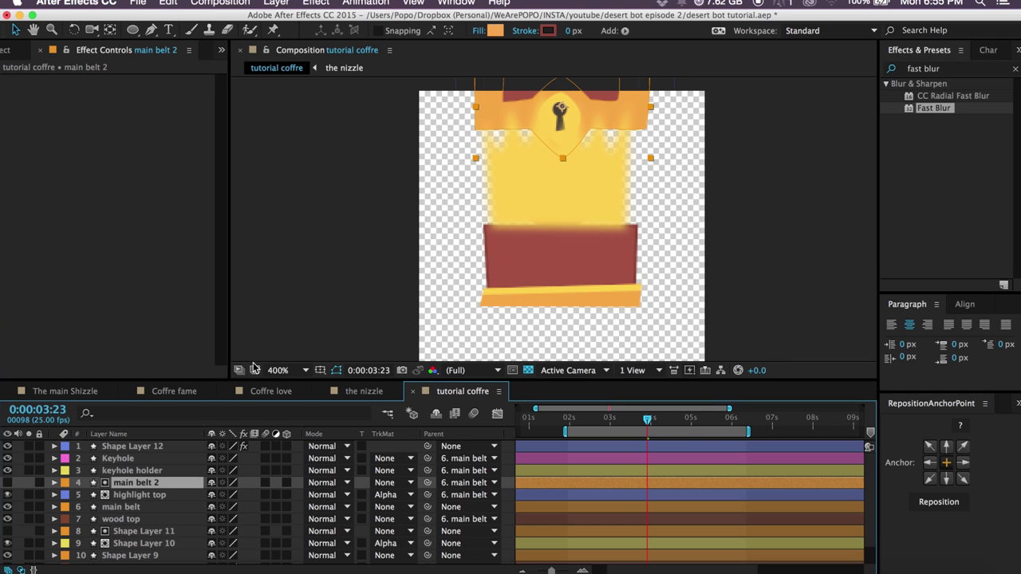
double_click(932, 109)
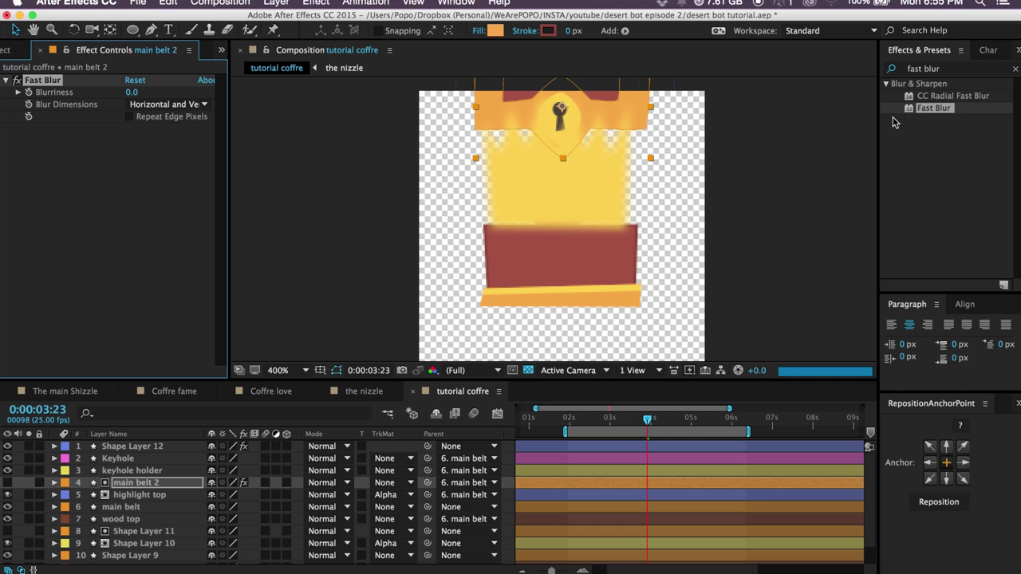
Rename the light shape layer as LIGHT haaaaaaaaa.
left_click(118, 448)
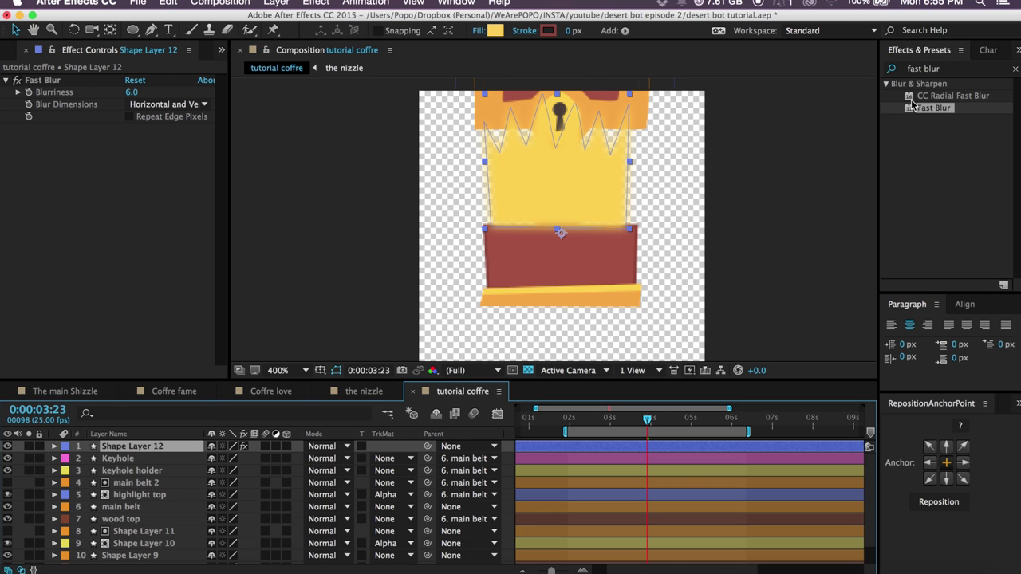
key("Return")
type("LIGHT haaaaaaaaa")
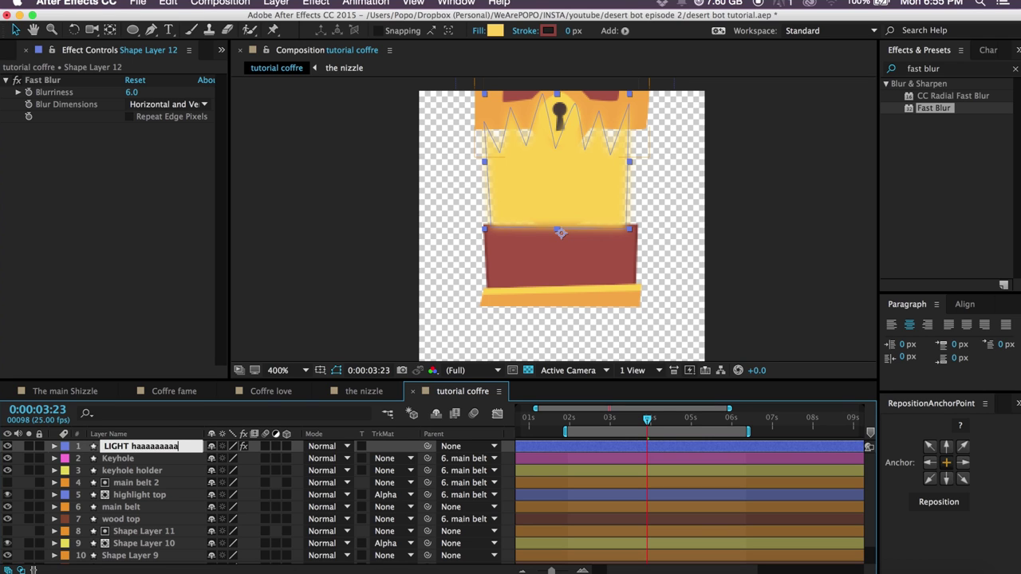
key("Return")
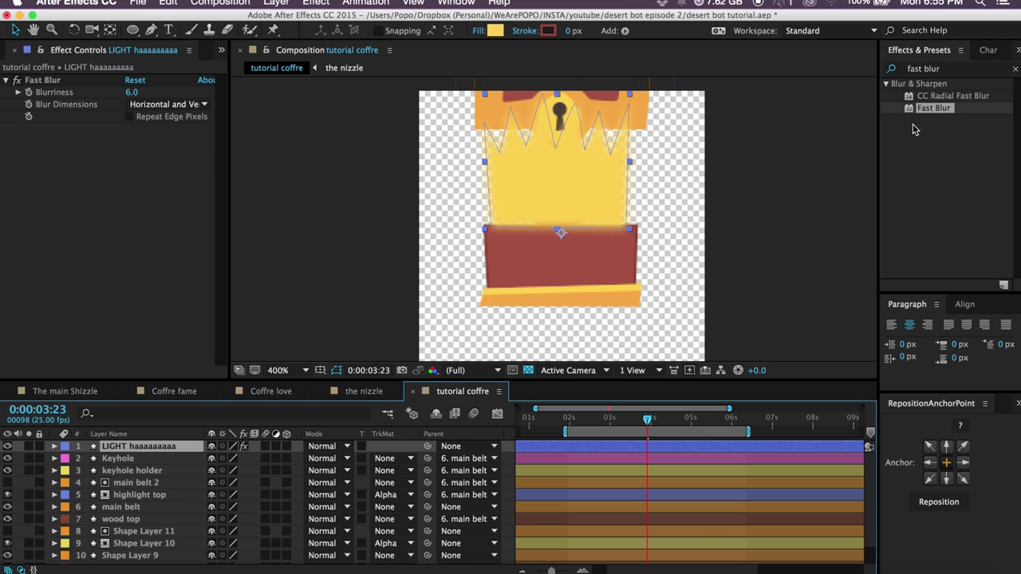
Add a second Fast Blur to the LIGHT haaaaaaaaa layer with Horizontal blur dimensions and a Blurriness of 68.0.
double_click(935, 109)
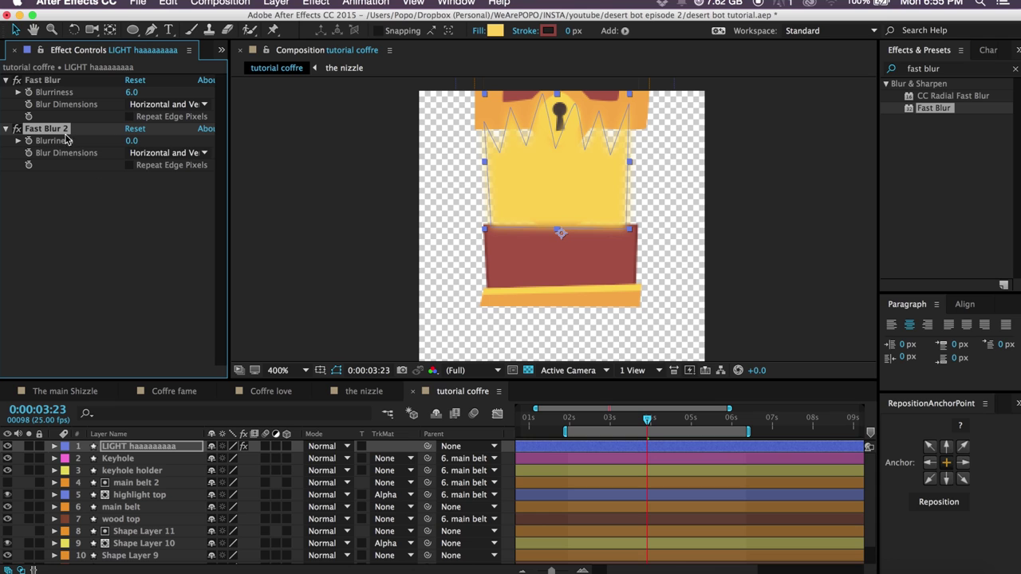
mouse_move(154, 142)
left_mouse_down()
mouse_move(163, 142)
mouse_move(123, 141)
mouse_move(143, 141)
left_mouse_up()
left_click(159, 155)
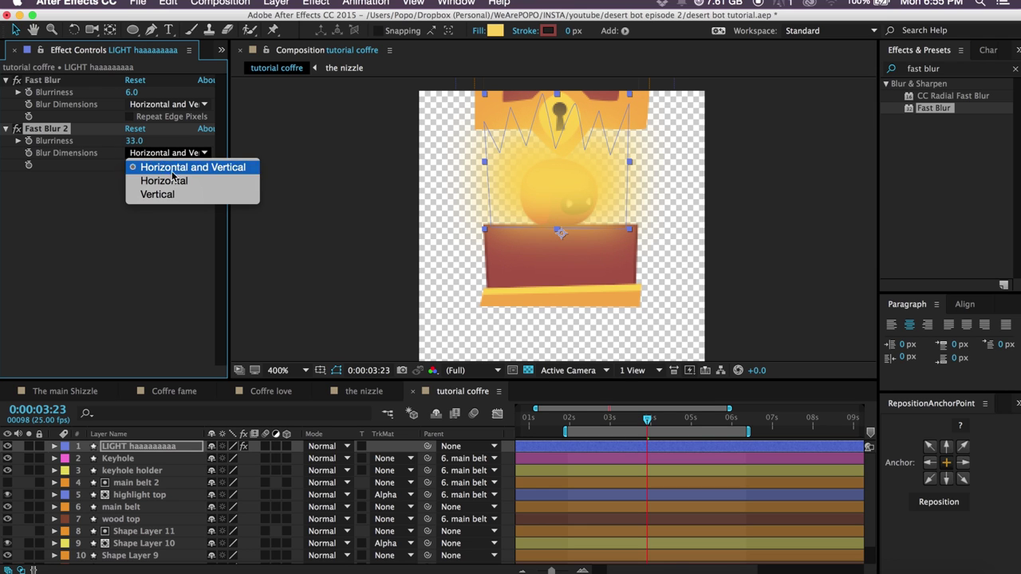
left_click(164, 180)
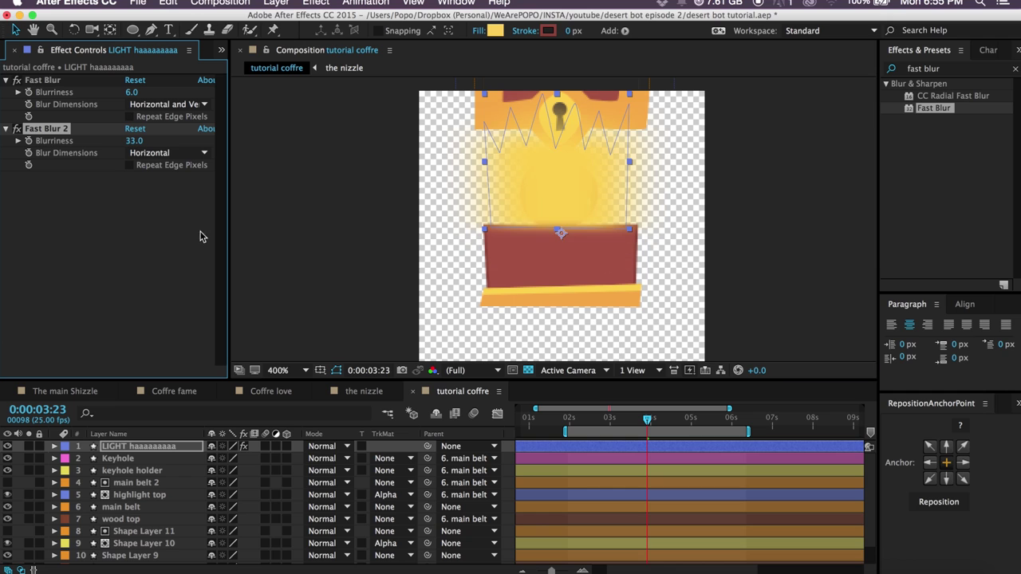
left_click_drag(132, 141, 160, 143)
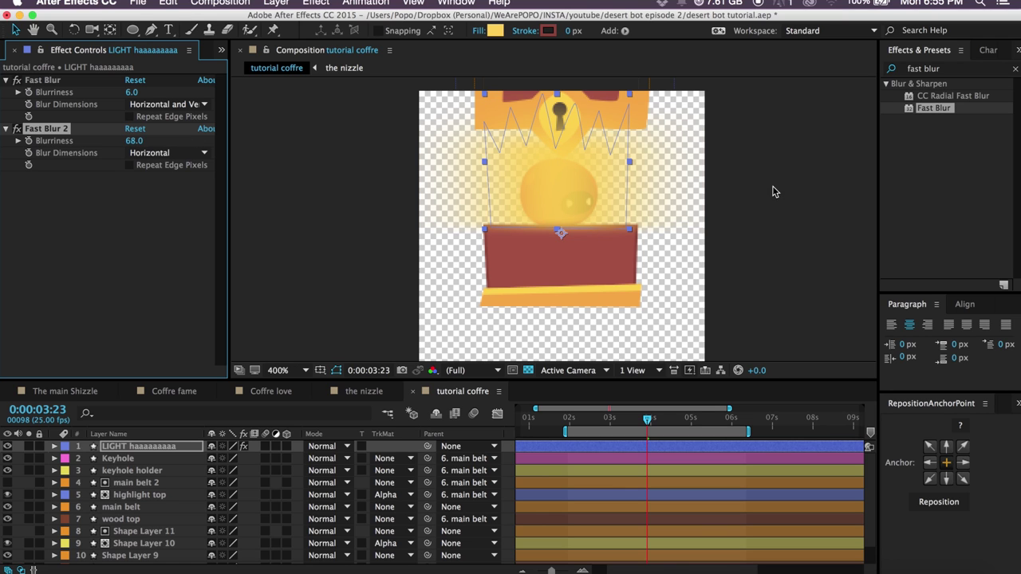
Change the second Fast Blur's dimensions to Vertical and set its Blurriness to 24.0.
left_click(165, 158)
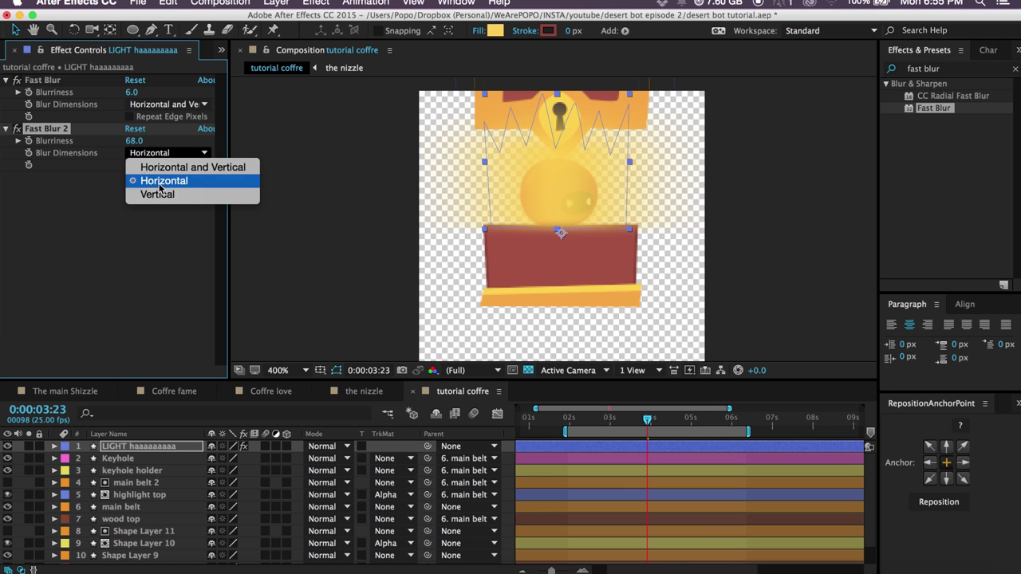
left_click(171, 195)
left_click_drag(135, 142, 105, 140)
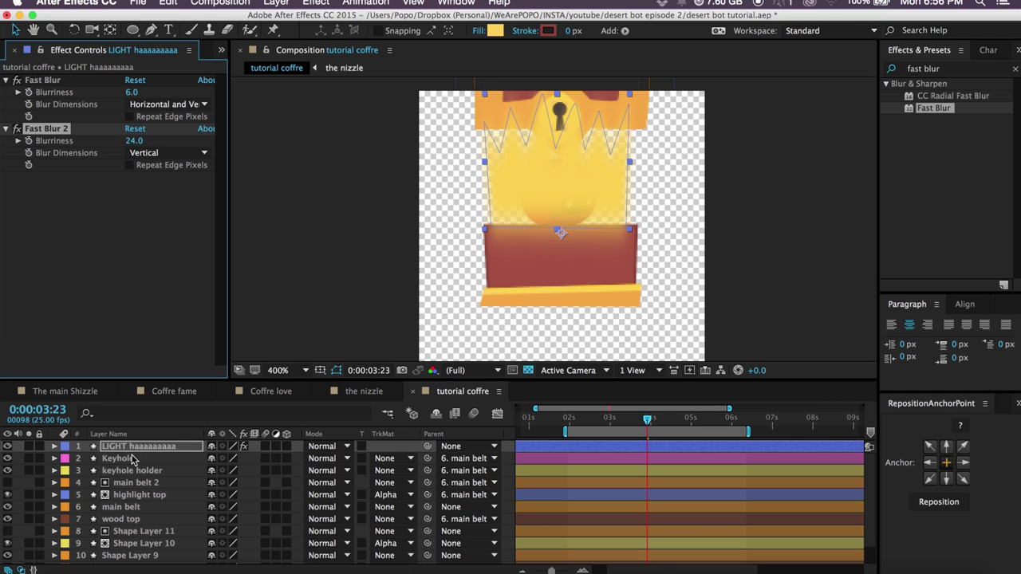
Set the light layer's blending mode to Screen and compare it with the open chest in The main Shizzle composition.
left_click(158, 450)
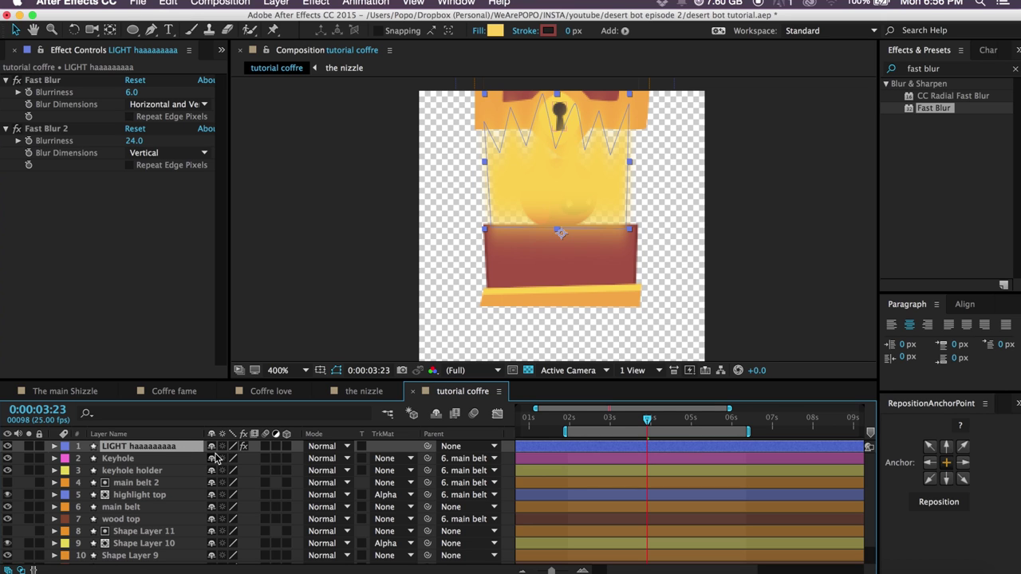
left_click(321, 446)
scroll(343, 543, "down", 5)
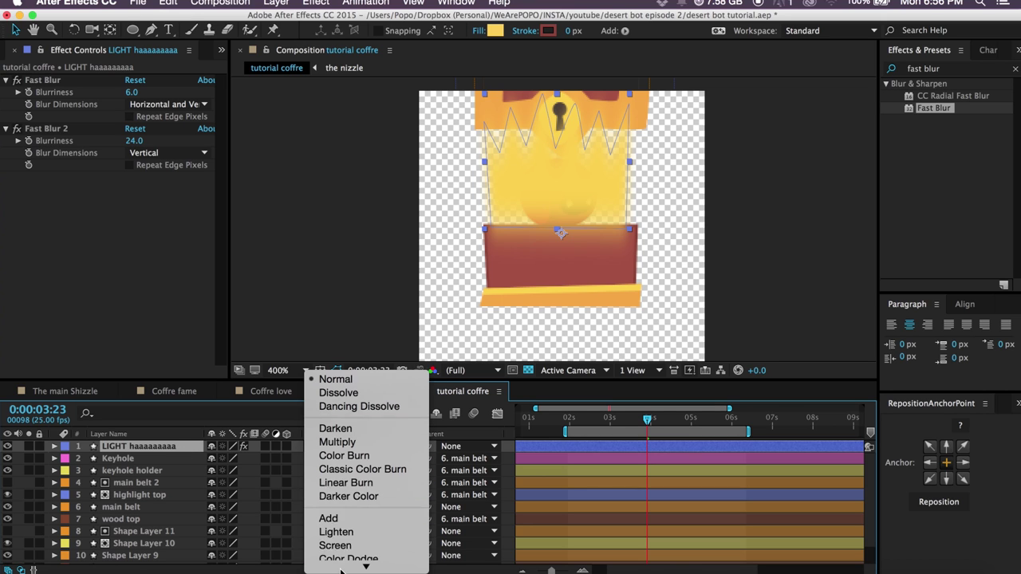
left_click(348, 467)
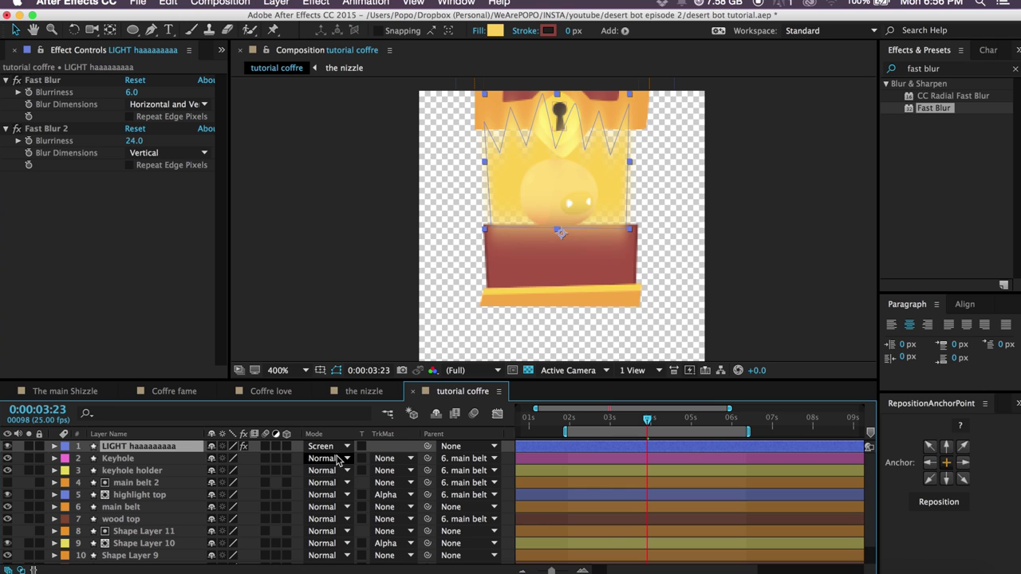
left_click(65, 392)
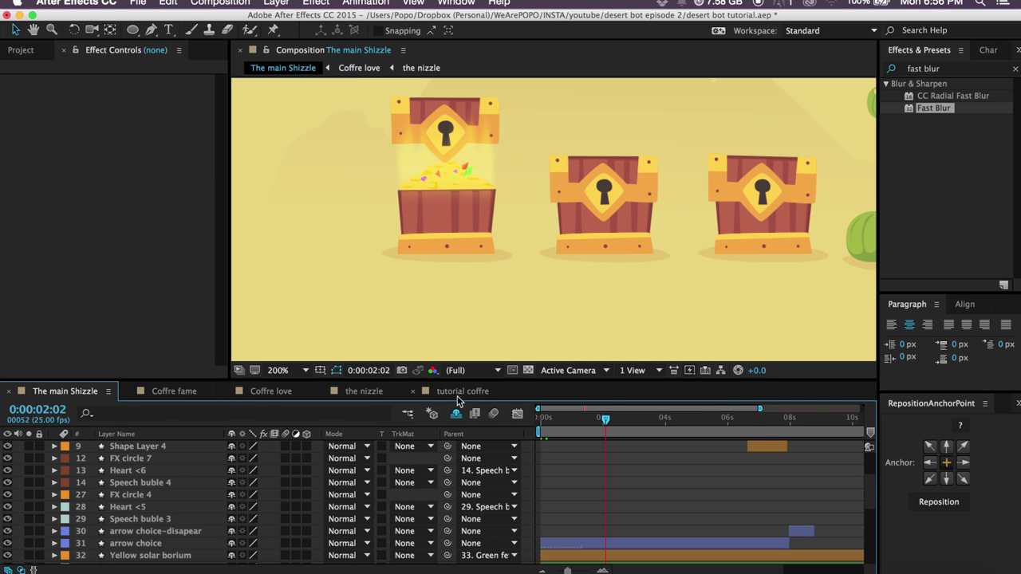
left_click(440, 393)
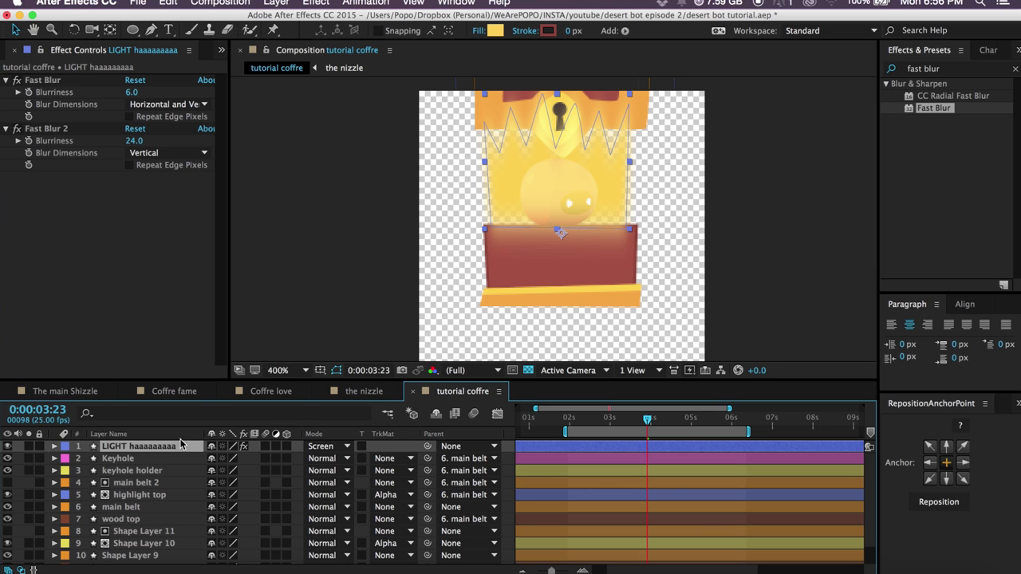
Lower the light layer's opacity to 72% and check the glow with the transparency grid switched off and on.
key("t")
mouse_move(218, 460)
left_mouse_down()
mouse_move(187, 460)
mouse_move(196, 459)
left_mouse_up()
left_click(261, 463)
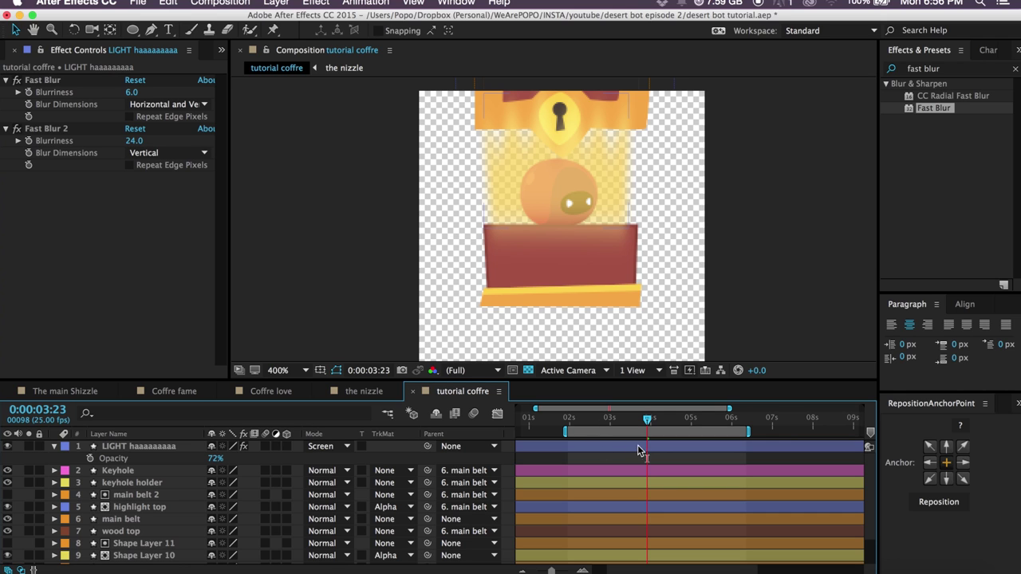
left_click(528, 370)
left_click(528, 370)
left_click(528, 370)
left_click(528, 371)
Set the Blurriness of the light layer's second Fast Blur to 18.0 and collapse the layer's properties.
left_click(49, 79)
left_click_drag(132, 141, 129, 141)
left_click(434, 452)
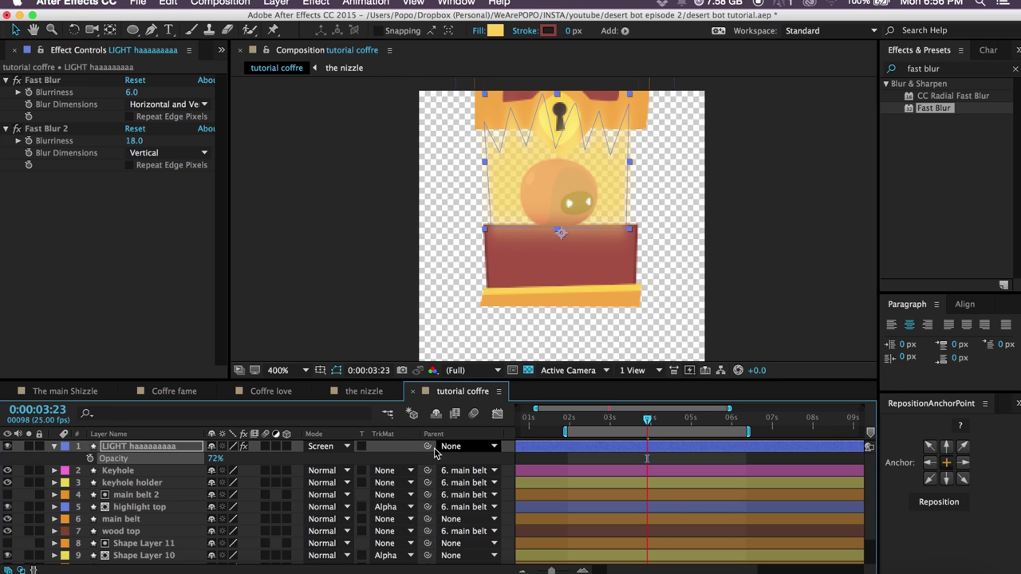
left_click(55, 446)
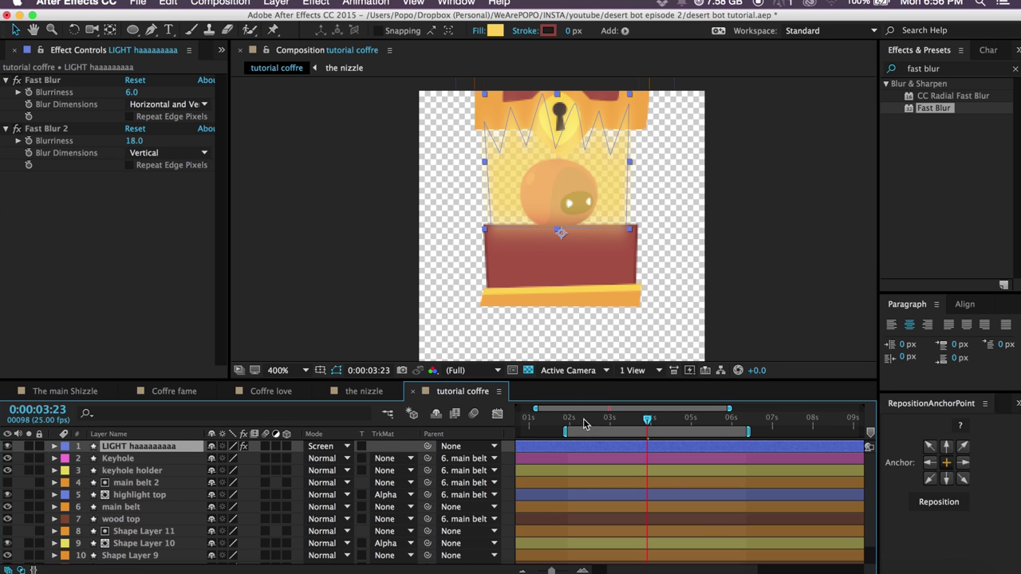
Reveal the main belt layer's Position keyframes, go to the raised-lid keyframe at 0:00:02:21 and select the light layer.
mouse_move(587, 416)
left_mouse_down()
mouse_move(571, 418)
mouse_move(631, 418)
mouse_move(563, 418)
mouse_move(593, 419)
left_mouse_up()
left_click(504, 447)
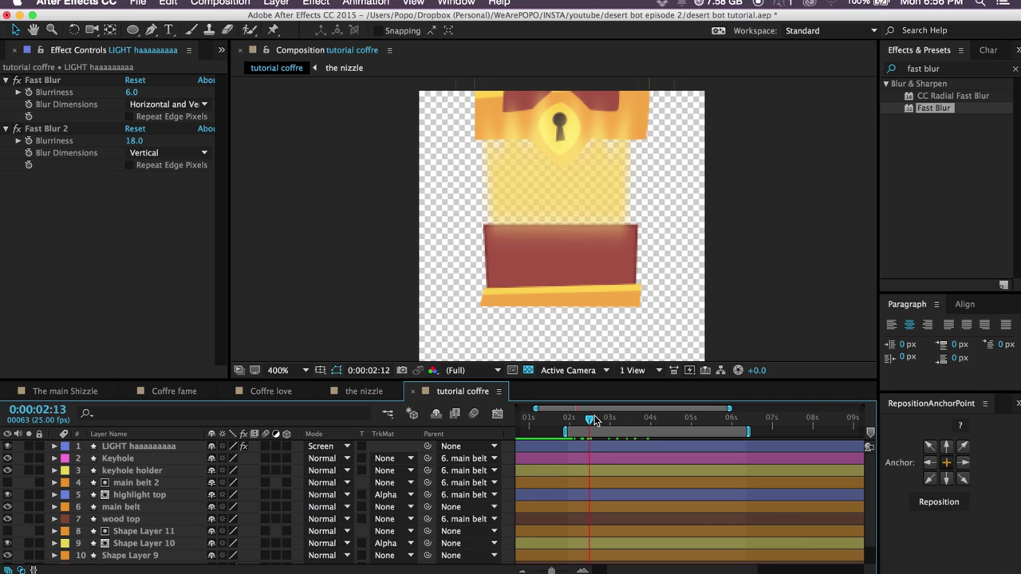
left_click(132, 508)
key("p")
left_click_drag(597, 429, 607, 437)
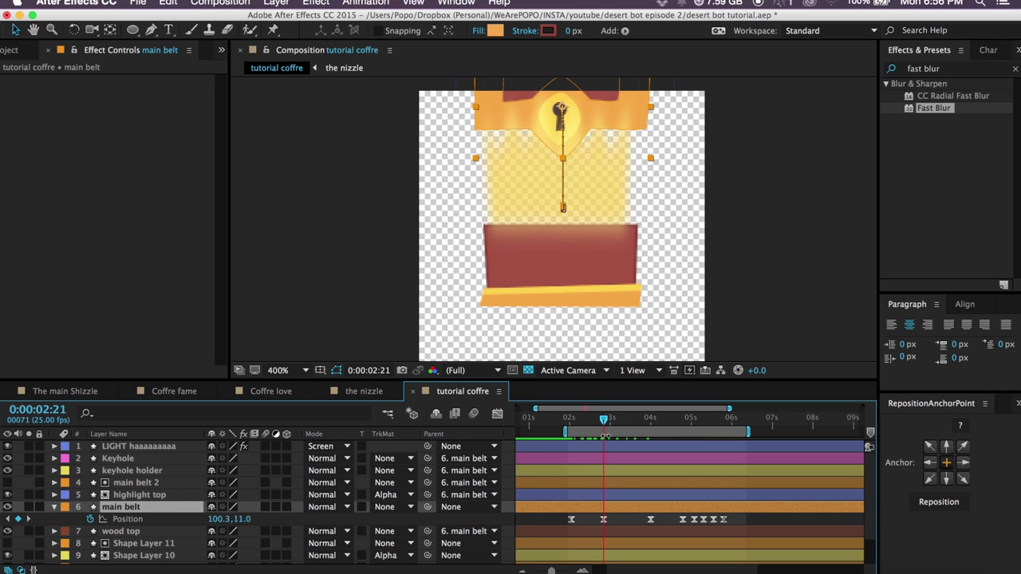
left_click(166, 447)
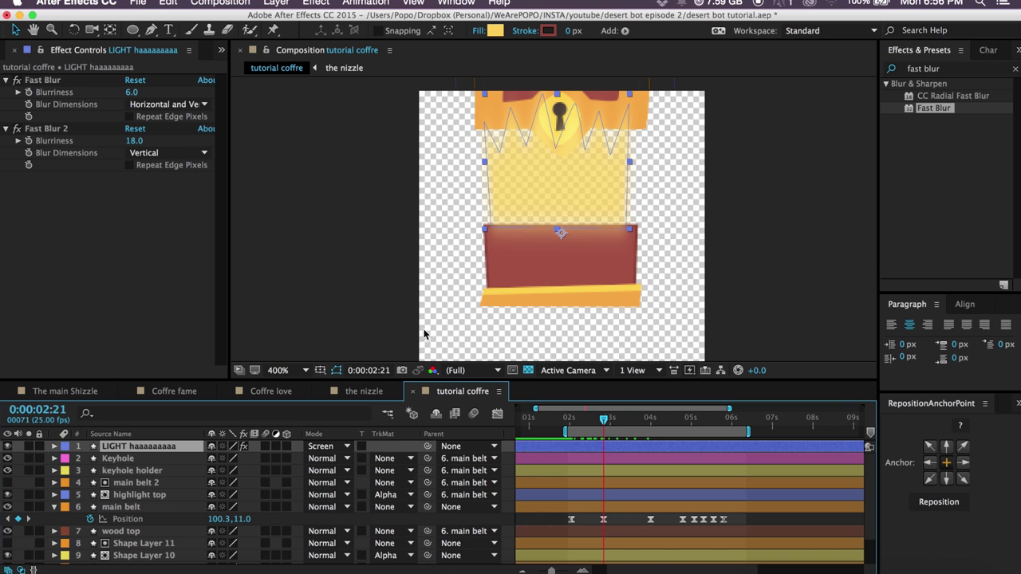
Create a new 300 x 300 px composition named animating path.
key("super+n")
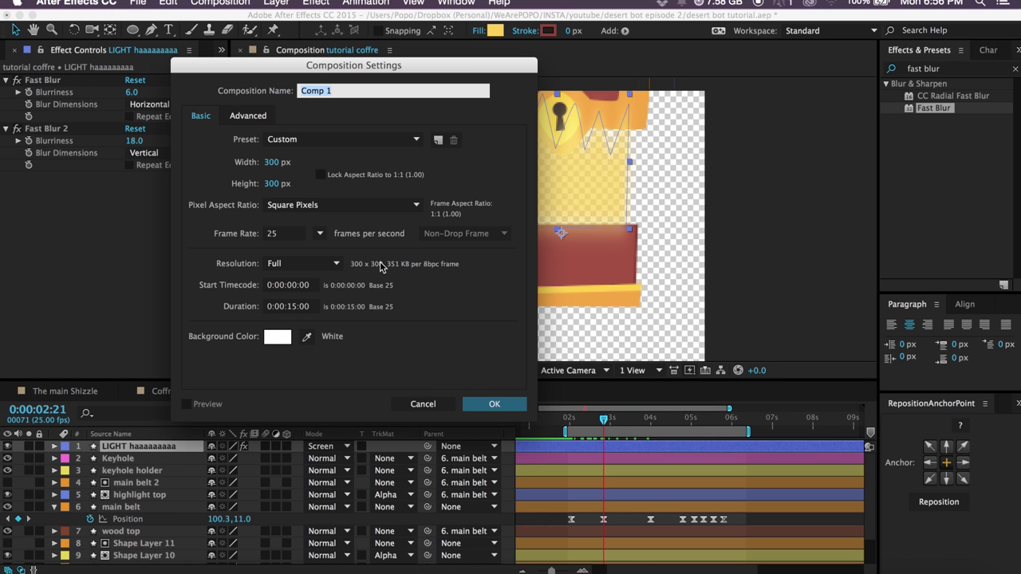
type("animating path")
key("Return")
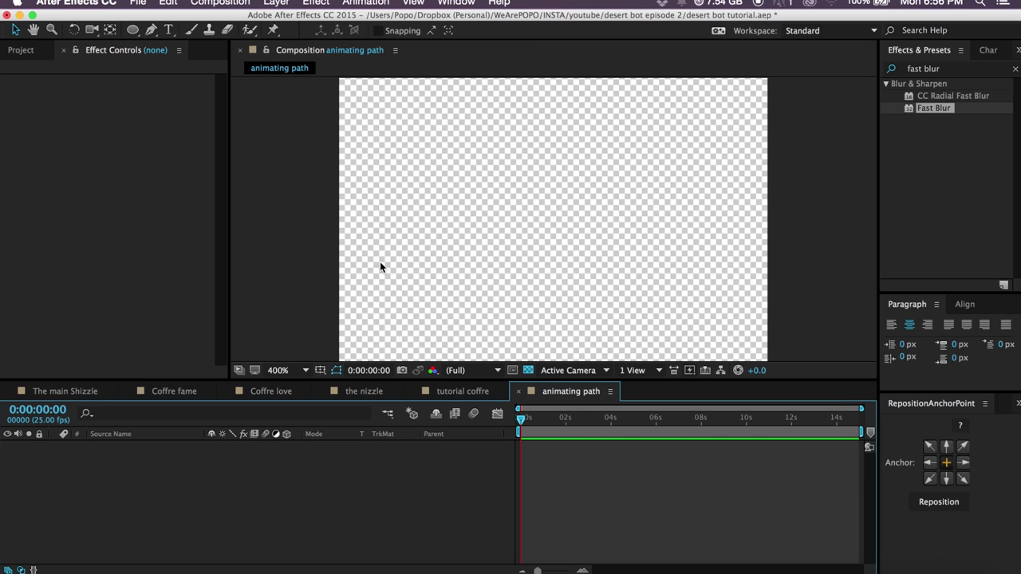
Set up the Pen tool with no fill and a 17 px stroke.
left_click(151, 29)
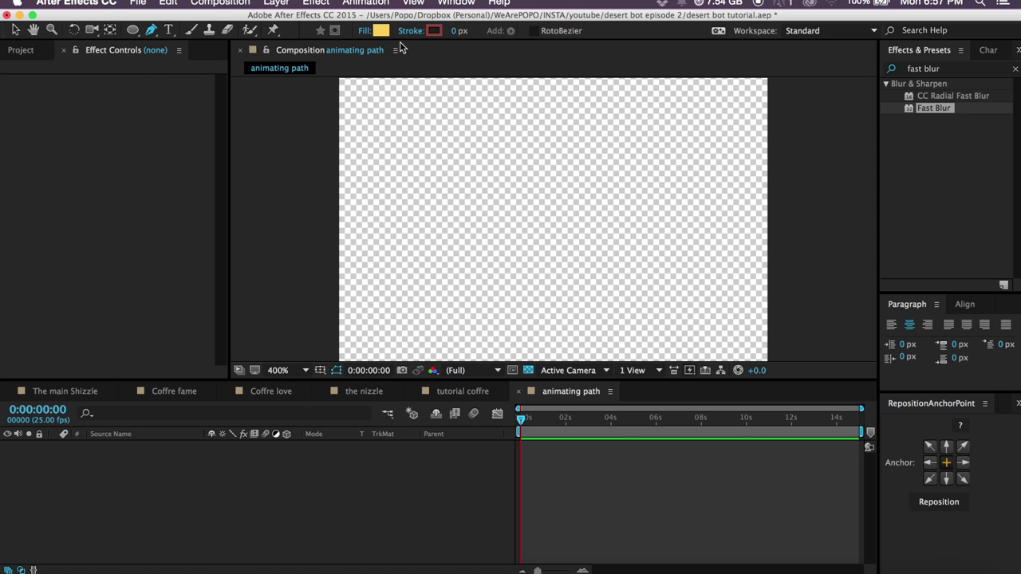
left_click(364, 31)
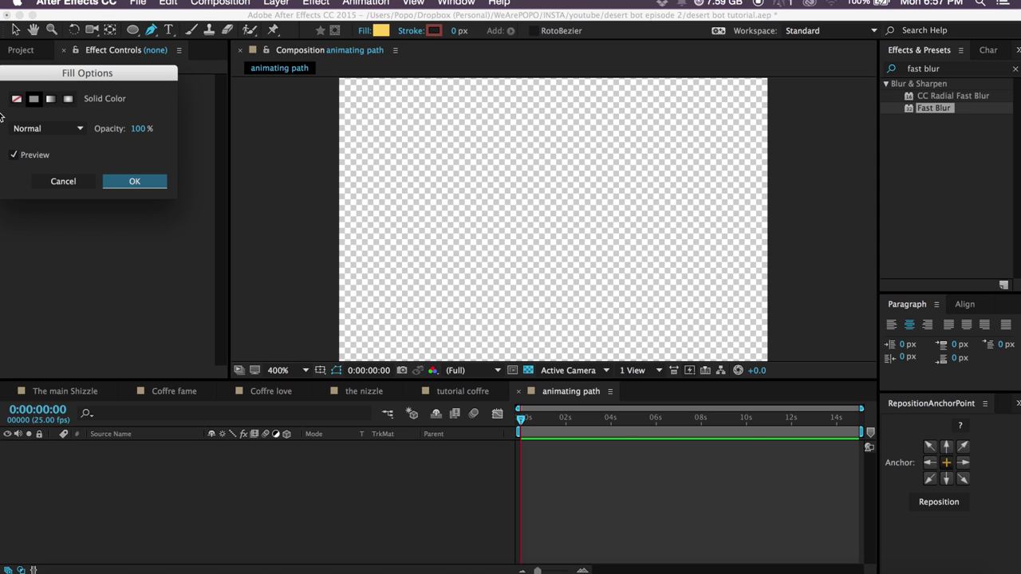
left_click(16, 99)
left_click(134, 181)
left_click_drag(456, 38, 466, 36)
Set the shape stroke colour to yellow E8CF57.
left_click(434, 30)
left_click_drag(680, 408, 674, 493)
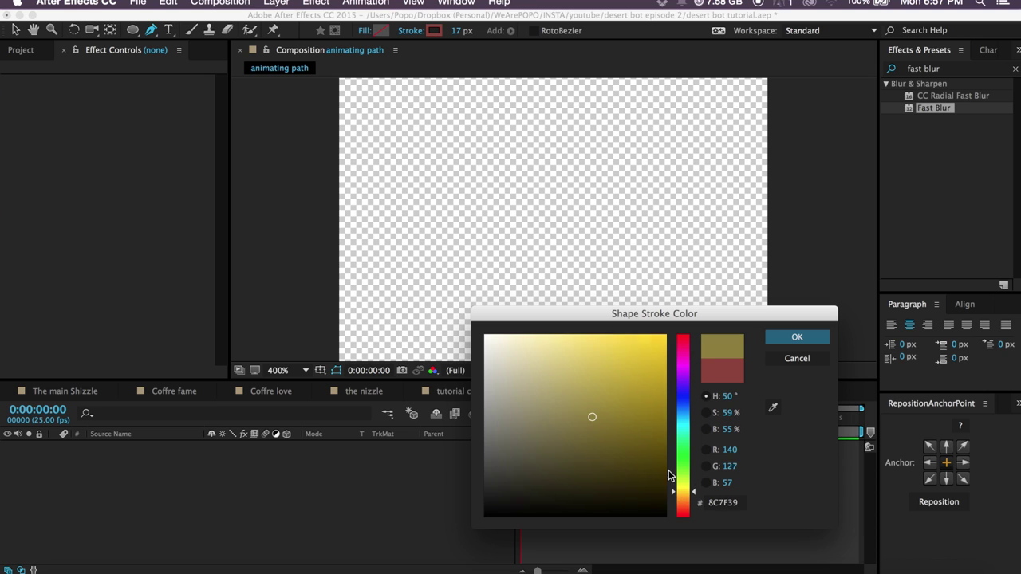
left_click_drag(592, 353, 598, 351)
left_click_drag(681, 496, 680, 493)
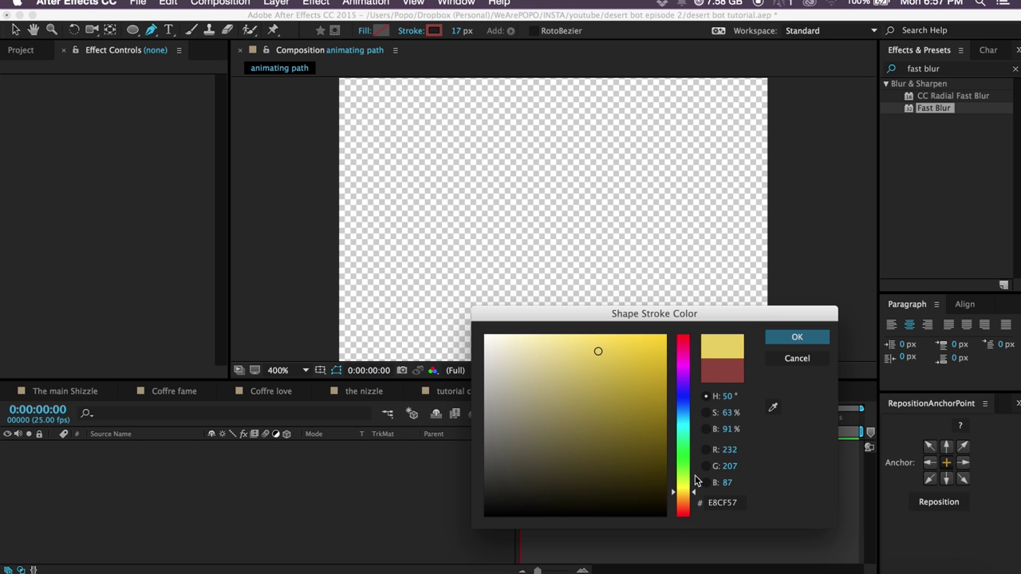
left_click(797, 338)
Draw an arched three-point open path from beyond the canvas's right edge to near its centre.
left_click(795, 245)
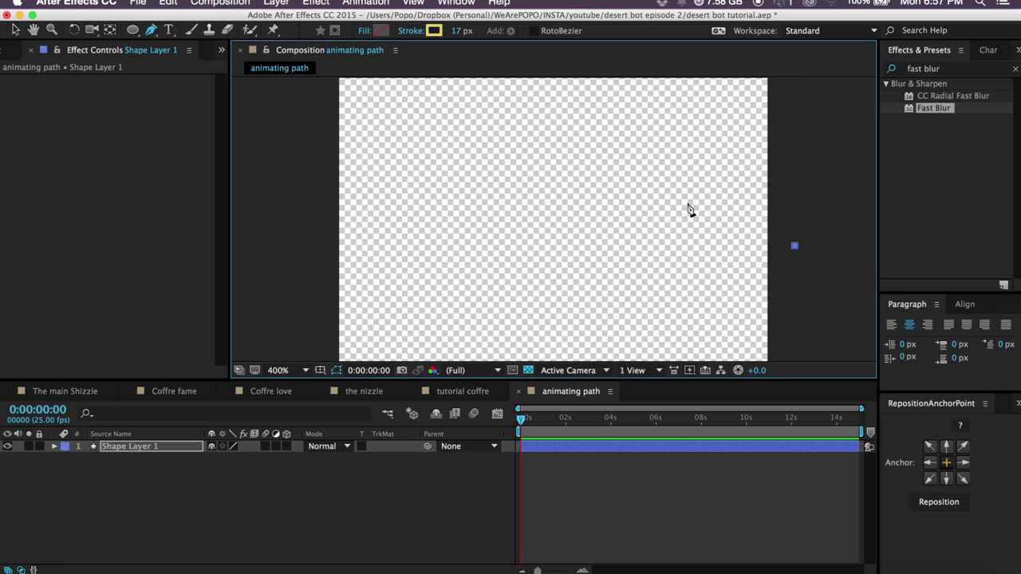
left_click_drag(659, 205, 621, 201)
left_click(535, 235)
Search the shape layer's properties for path, then clear the search and reselect the layer.
left_click(131, 450)
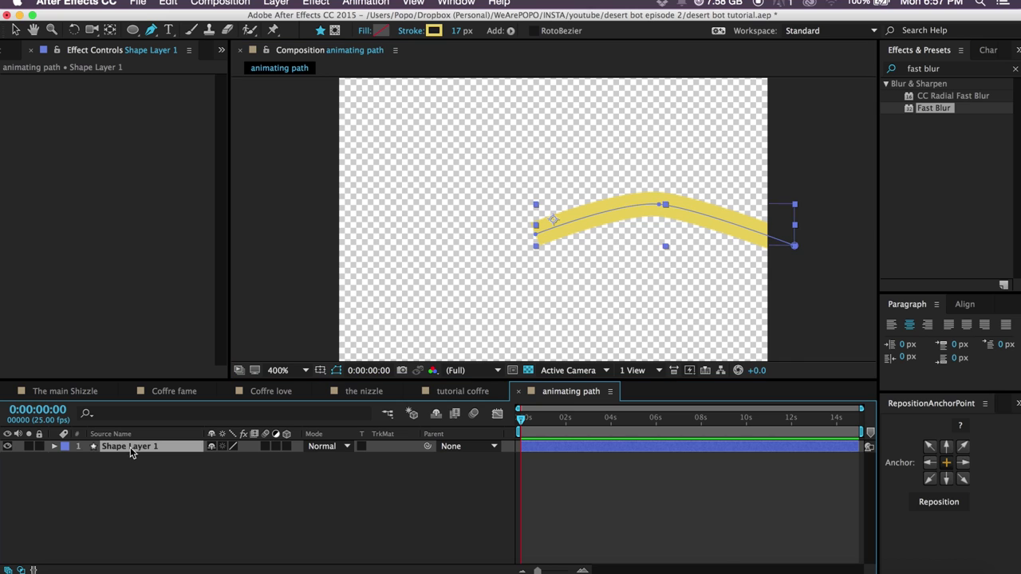
left_click(121, 418)
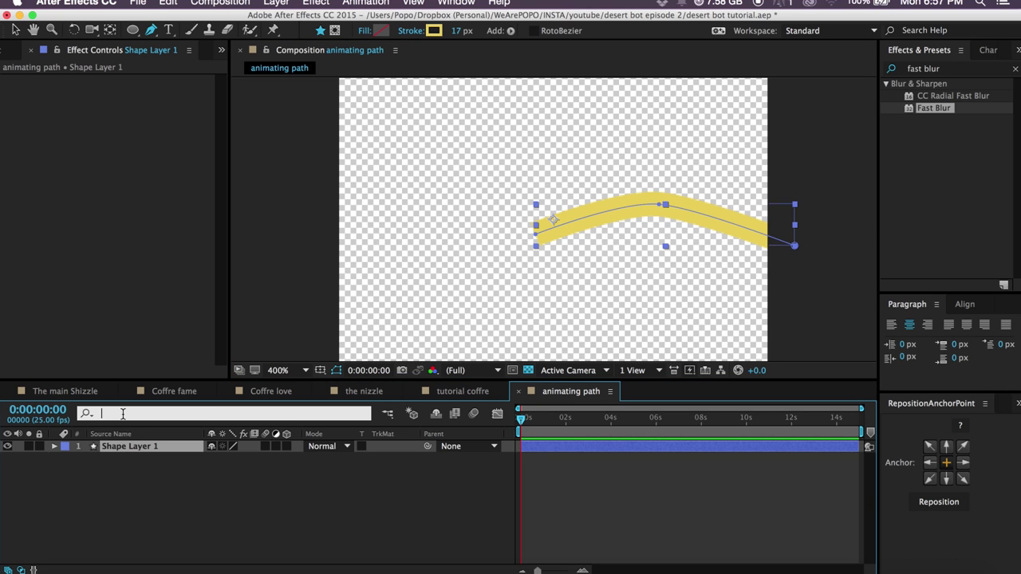
type("path")
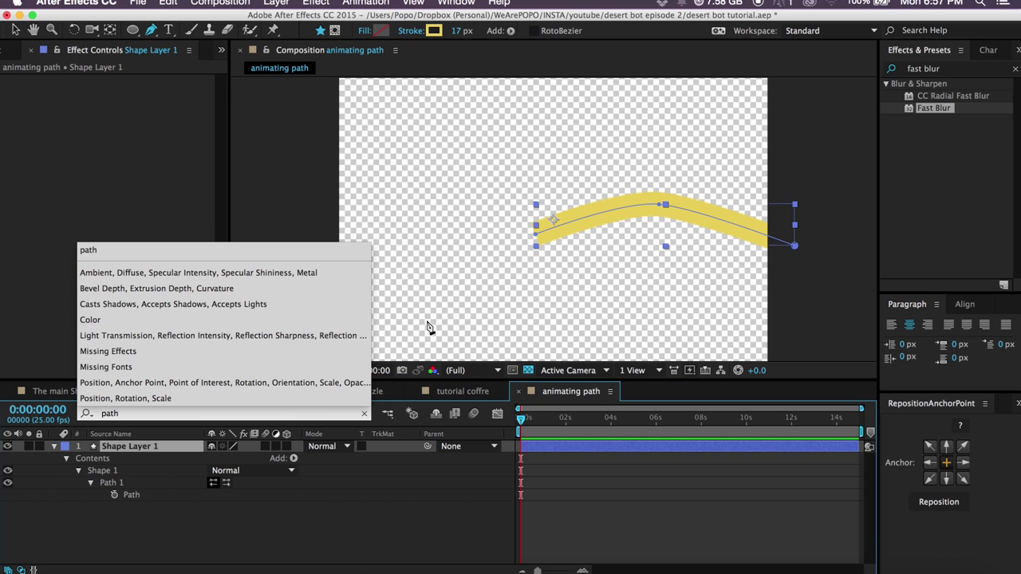
left_click(364, 414)
left_click(146, 467)
left_click(126, 448)
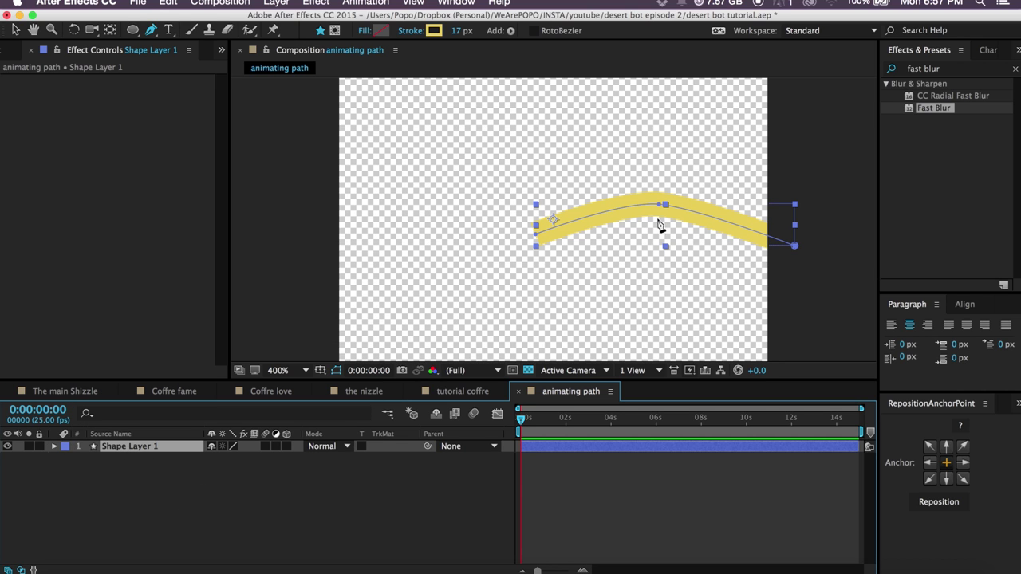
Shift the curve's middle point slightly to the right and add a keyframe for its Path property at 0:00:00:00.
mouse_move(660, 206)
left_mouse_down()
mouse_move(671, 237)
mouse_move(683, 206)
left_mouse_up()
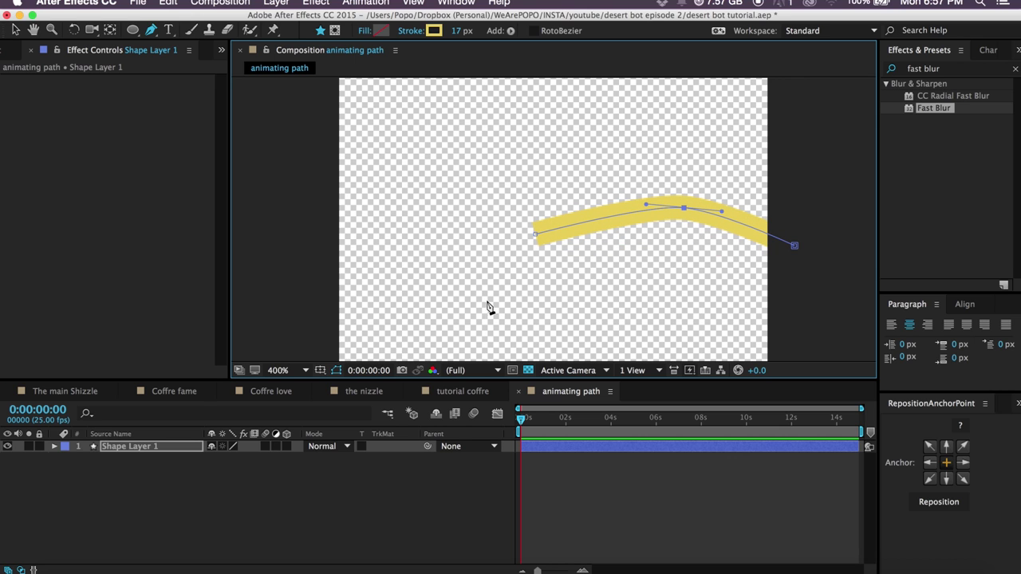
left_click(87, 462)
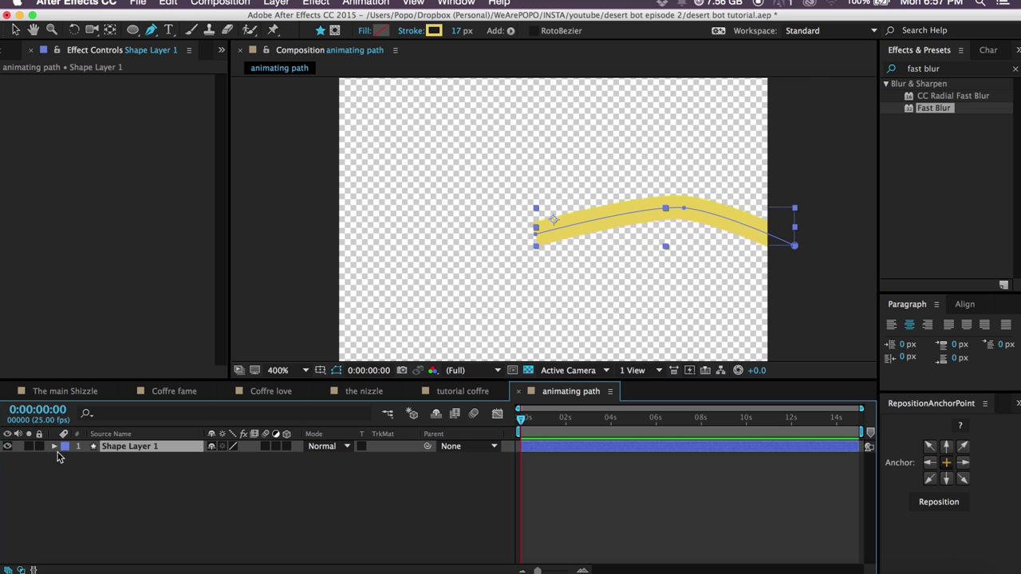
left_click(54, 447)
left_click(66, 459)
left_click(102, 473)
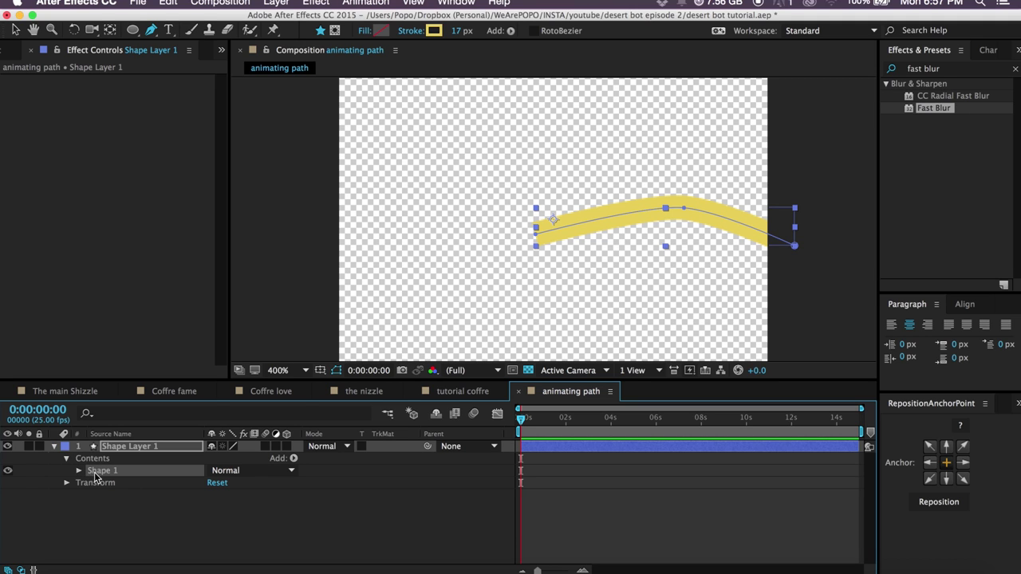
left_click(79, 470)
left_click(112, 485)
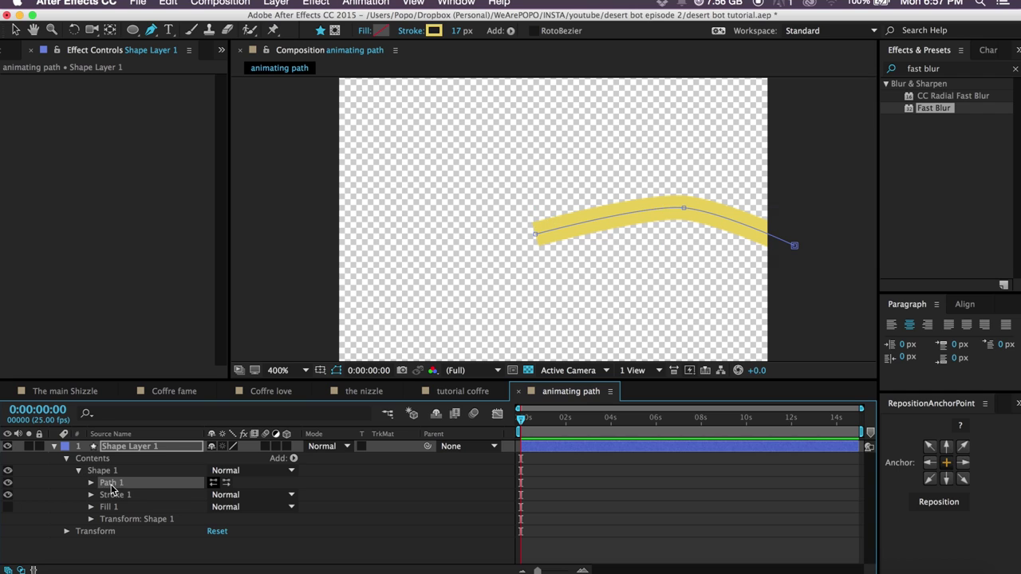
left_click(117, 496)
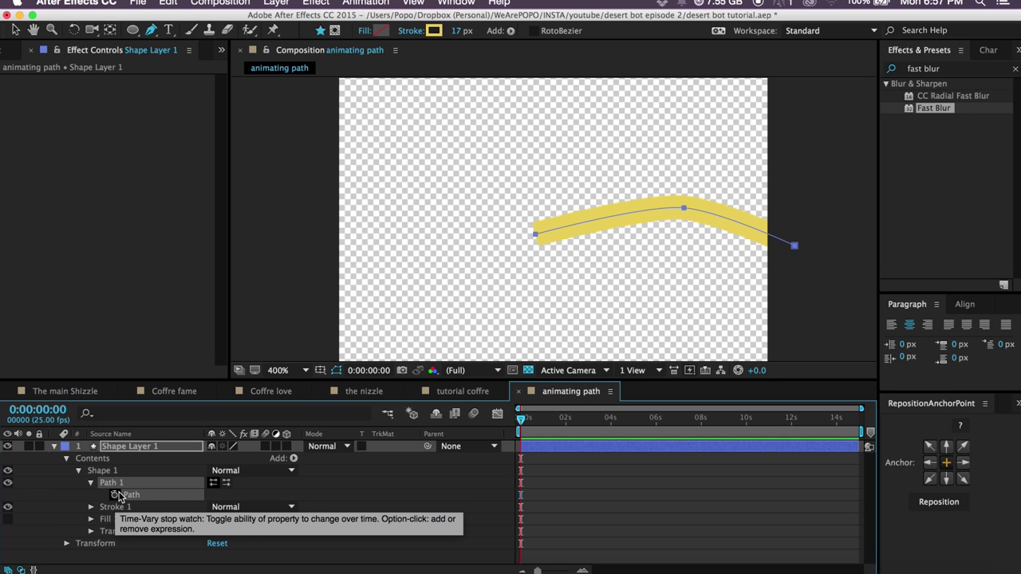
left_click(115, 495)
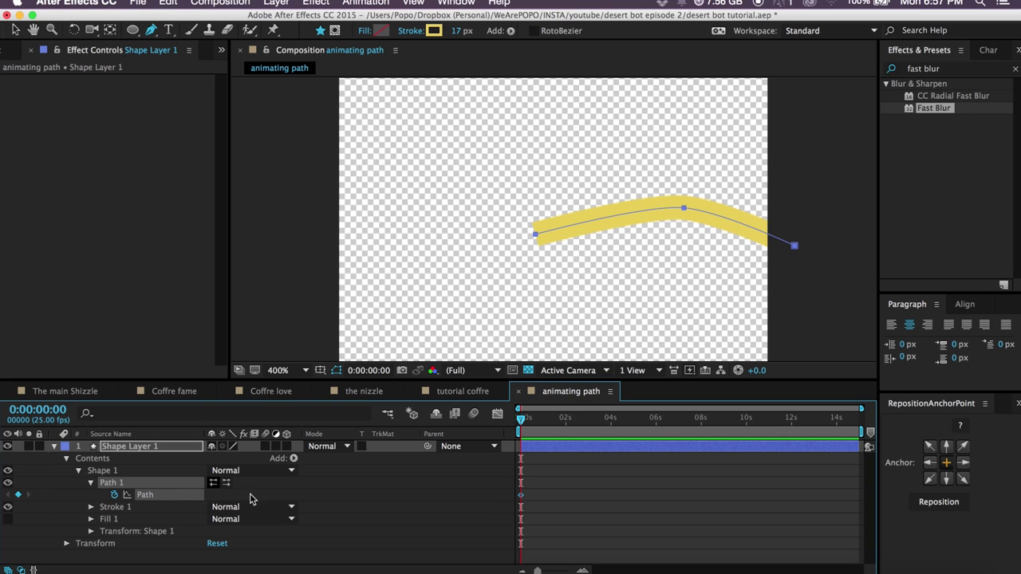
Keyframe the curve's path as a nearly flat, lower line at 0:00:01:24, and with its inner end raised high at 0:00:03:14.
left_click_drag(538, 422, 565, 422)
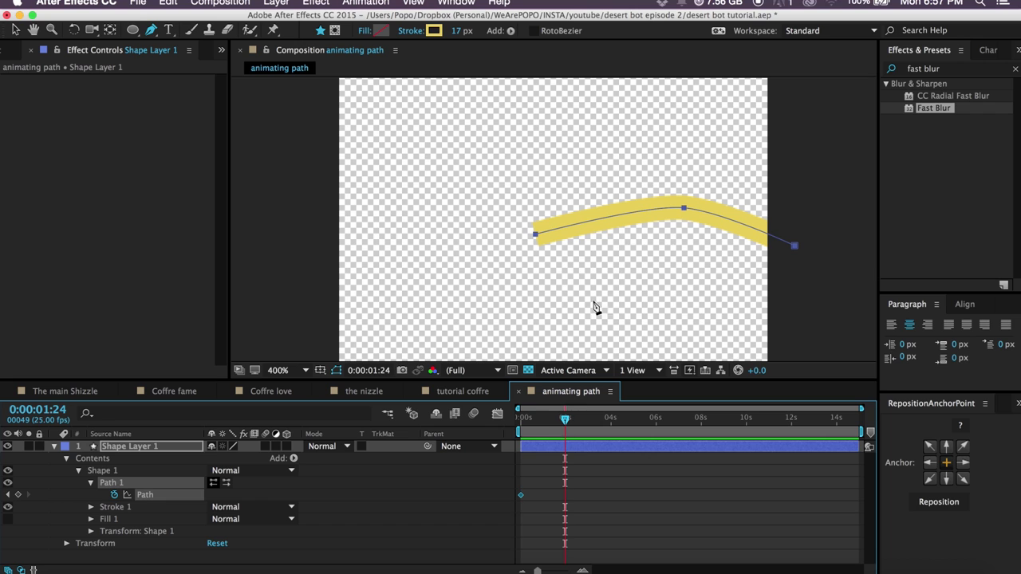
left_click_drag(683, 217, 677, 260)
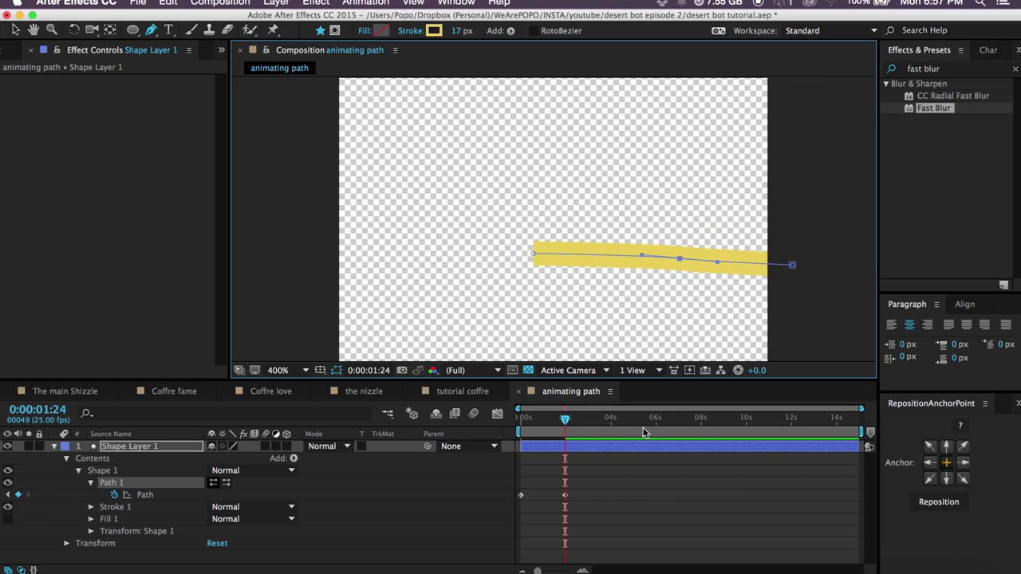
left_click_drag(565, 423, 600, 422)
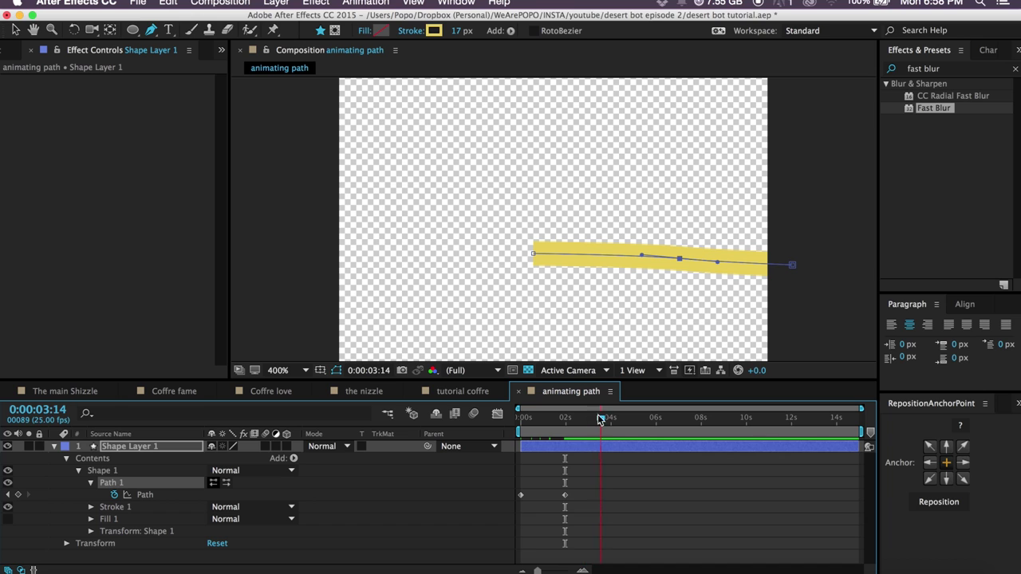
left_click_drag(534, 256, 580, 140)
left_click_drag(640, 254, 635, 216)
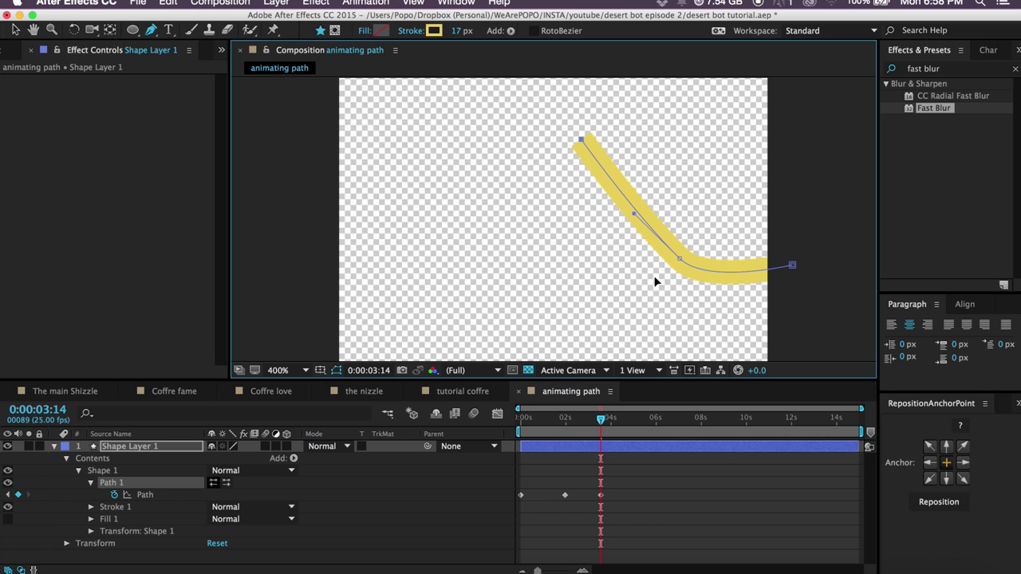
Play the shape path animation from the start and scrub back to 0:00:02:21.
key("space")
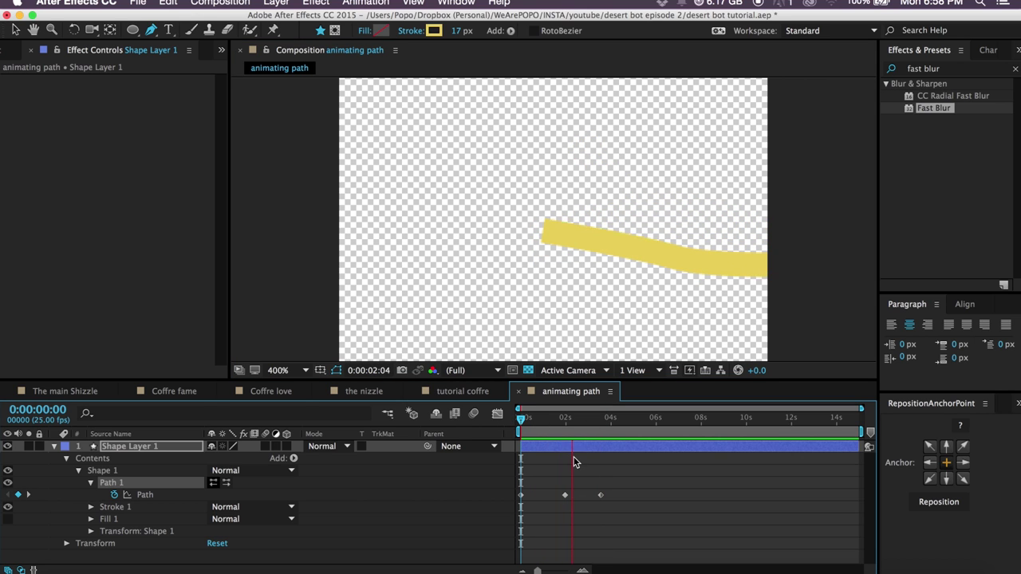
key("space")
left_click_drag(607, 435, 585, 421)
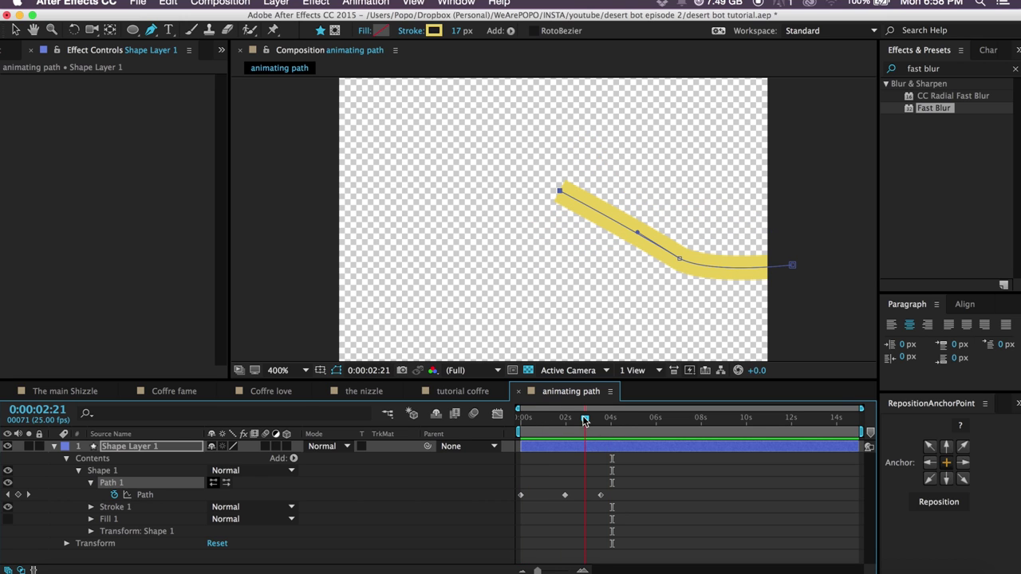
Set the stroke's Line Cap to Round Cap and check the shape layer at 0:00:00:00.
left_click(90, 507)
scroll(160, 519, "down", 2)
left_click(239, 533)
left_click(239, 533)
left_click(236, 521)
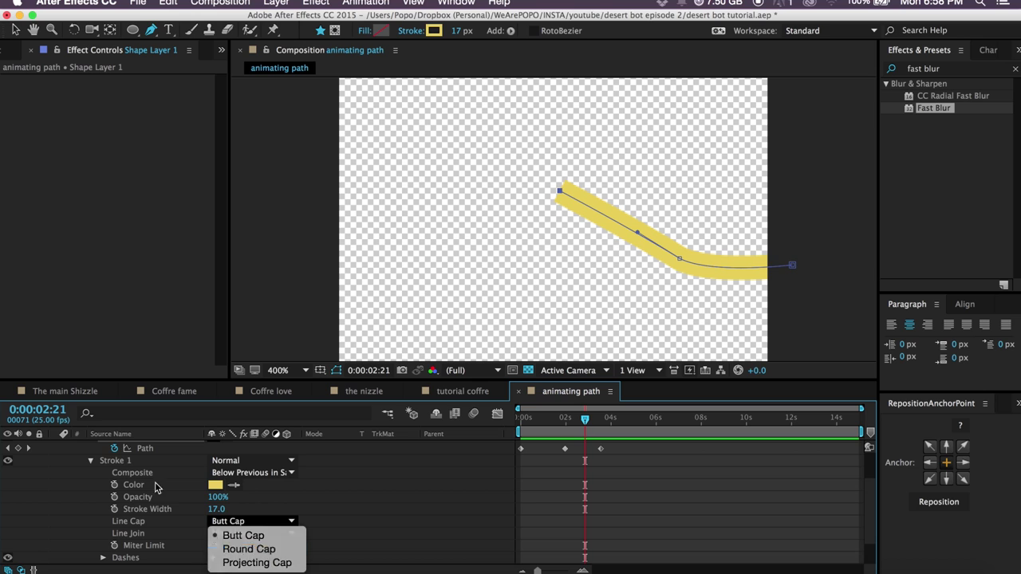
left_click(240, 550)
scroll(531, 467, "up", 2)
left_click(630, 485)
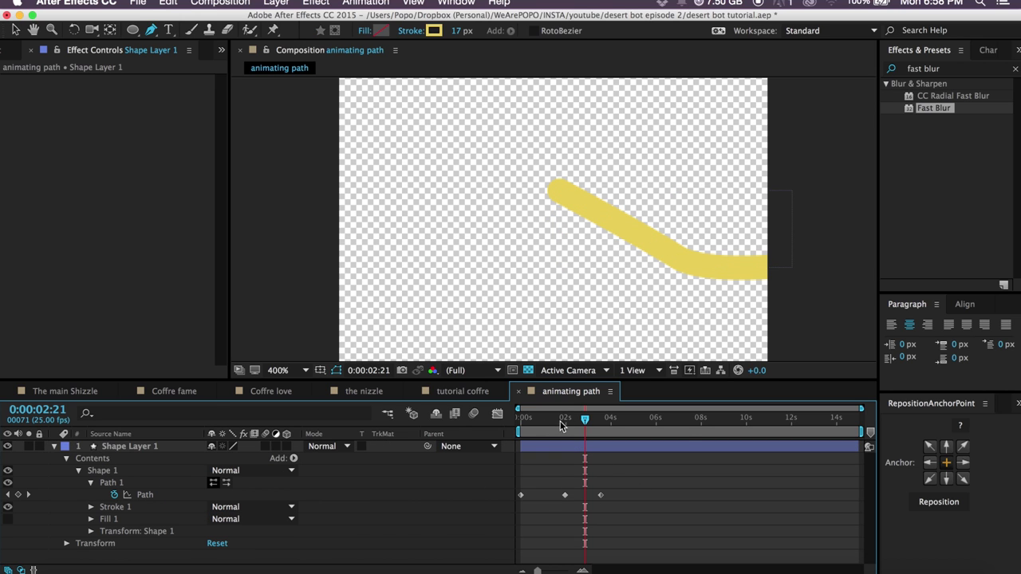
left_click_drag(547, 421, 521, 422)
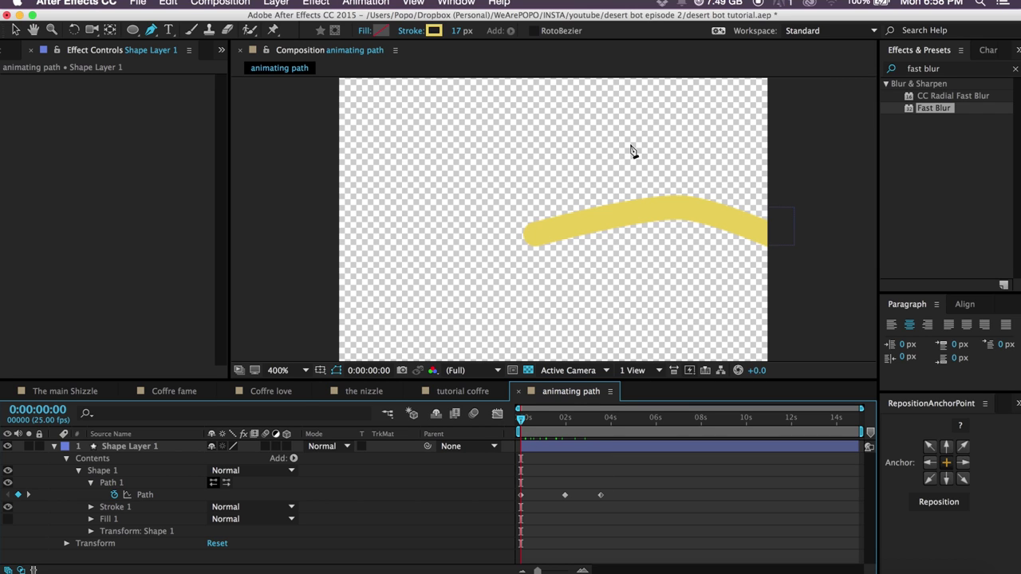
left_click(129, 449)
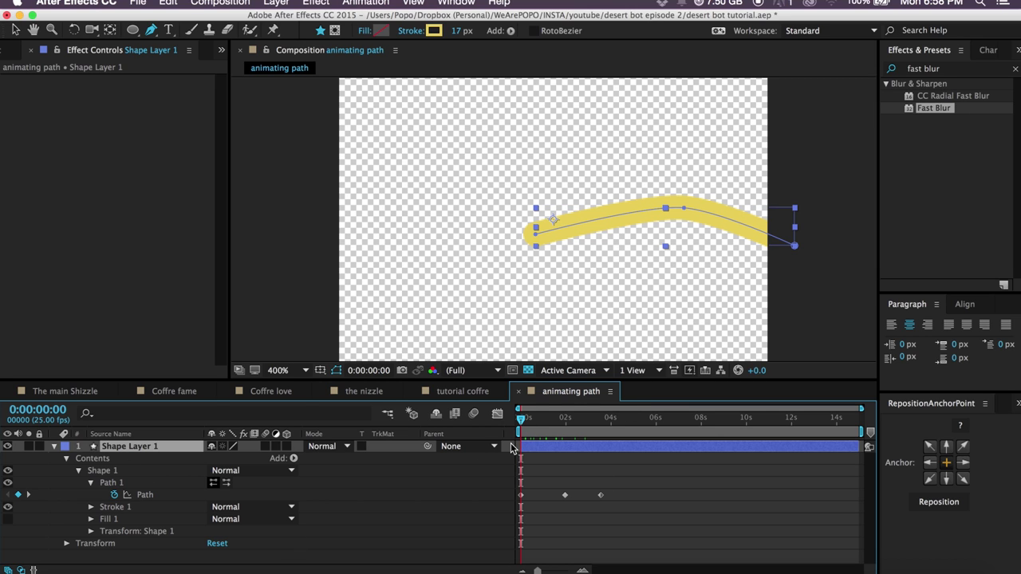
In the tutorial coffre composition, add a Path keyframe at 0:00:02:21 for Shape 1 of the LIGHT layer.
left_click(463, 391)
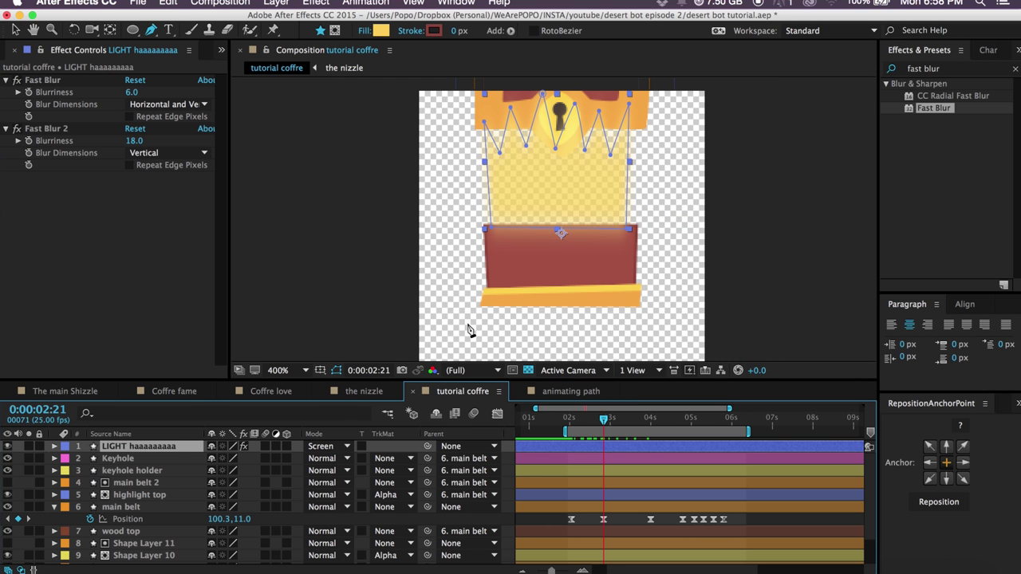
left_click(53, 447)
left_click(67, 484)
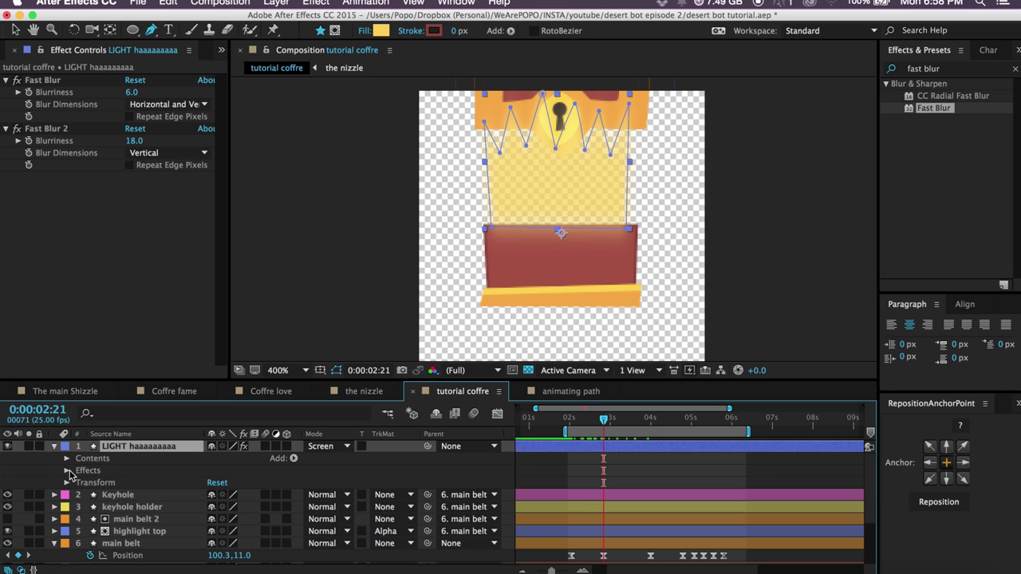
left_click(90, 485)
left_click(67, 460)
left_click(102, 471)
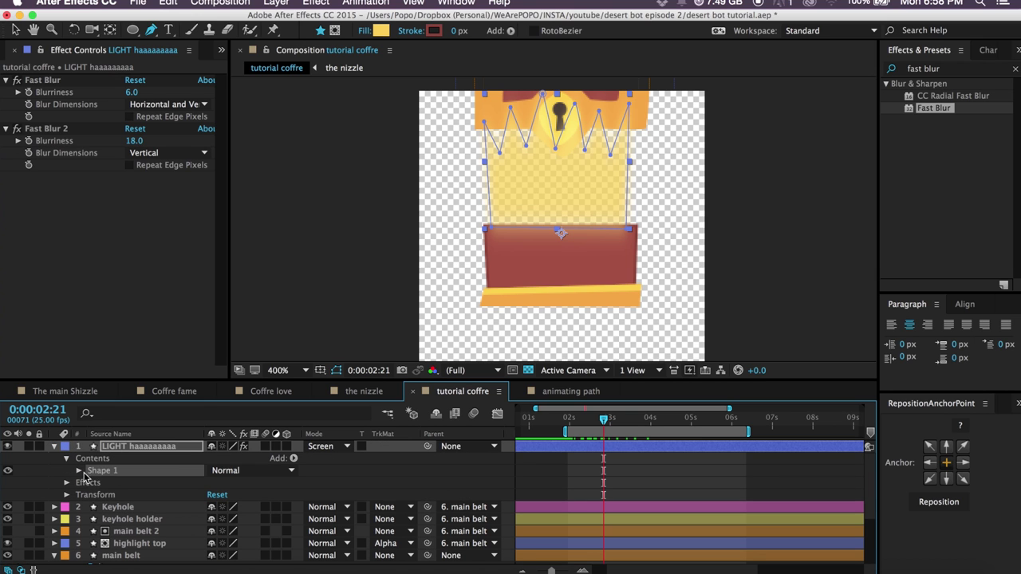
left_click(78, 471)
left_click(111, 483)
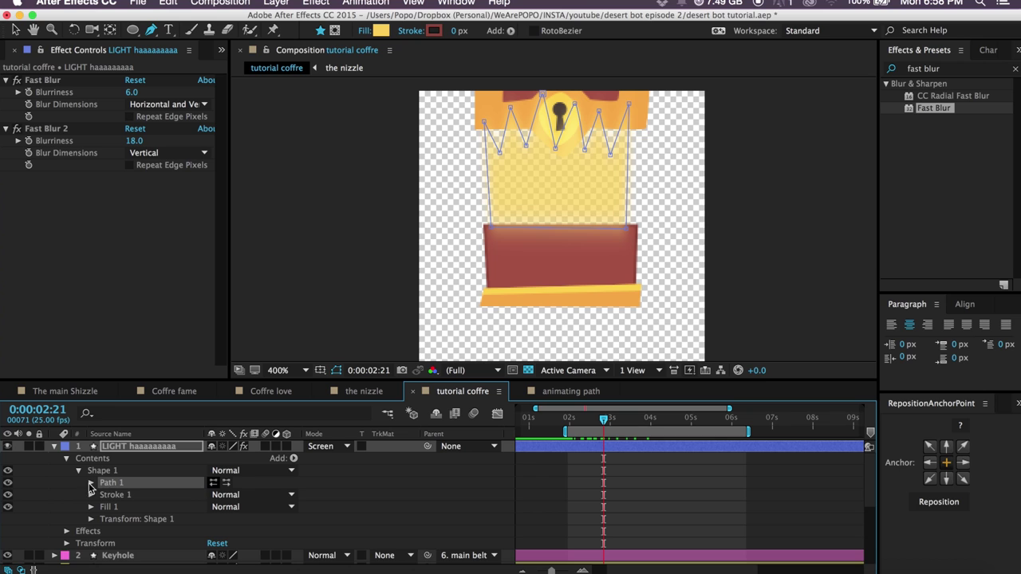
left_click(90, 483)
left_click(126, 497)
left_click(114, 496)
At 0:00:02:03, lower the points on the left half of the light's zigzag edge to the chest's opening line.
left_click_drag(606, 420, 580, 421)
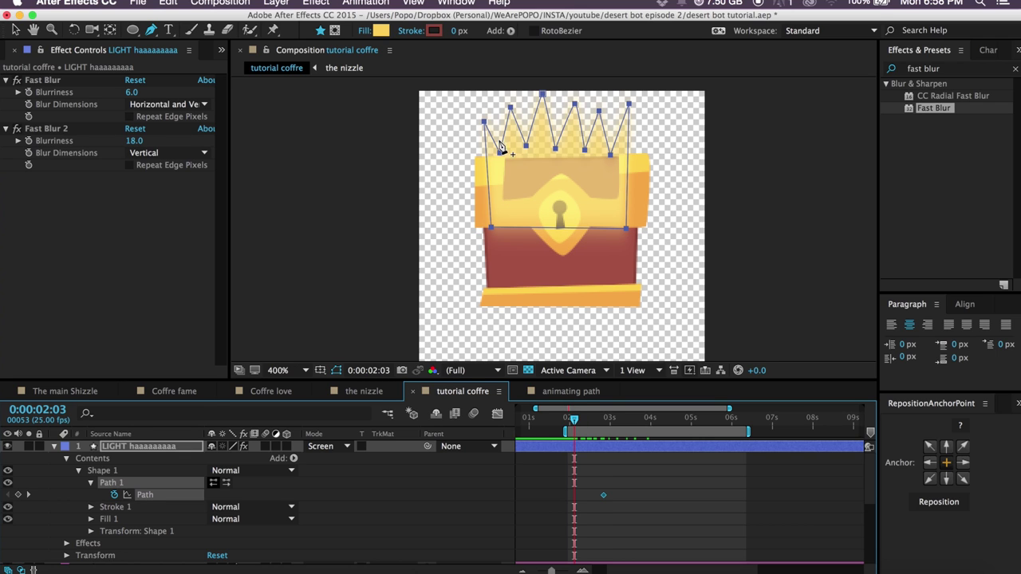
left_click_drag(484, 123, 500, 224)
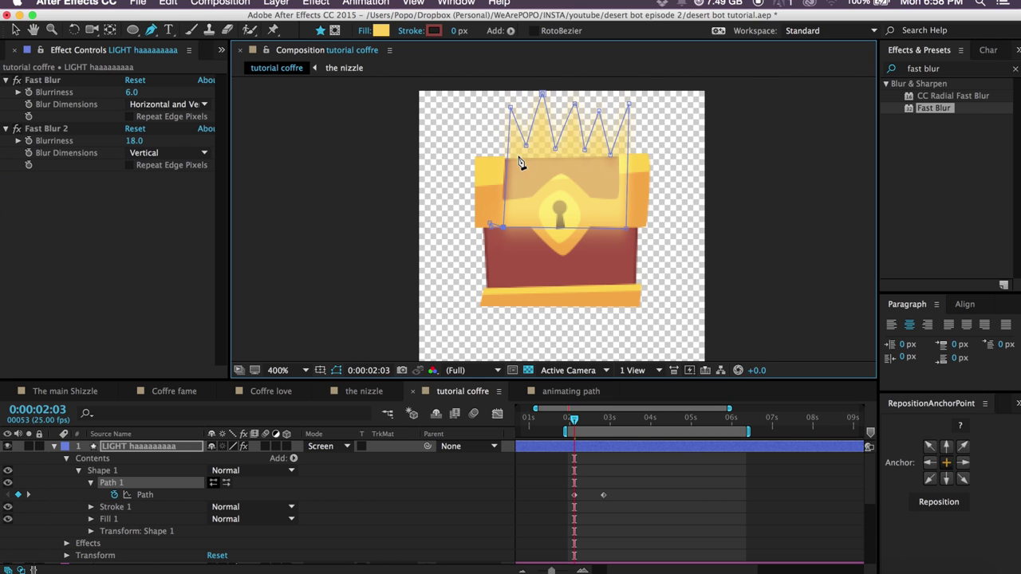
left_click_drag(511, 107, 514, 225)
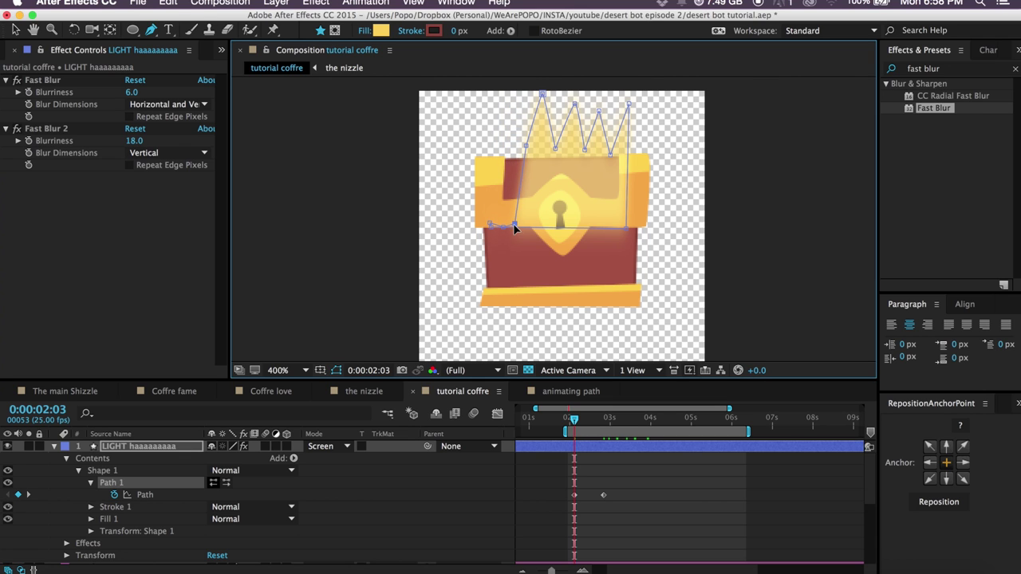
left_click_drag(527, 148, 539, 224)
left_click_drag(543, 99, 546, 224)
left_click_drag(556, 149, 564, 225)
Undo the stray second shape and lower the light path's remaining right-hand points to the chest's opening line.
left_click_drag(573, 97, 568, 184)
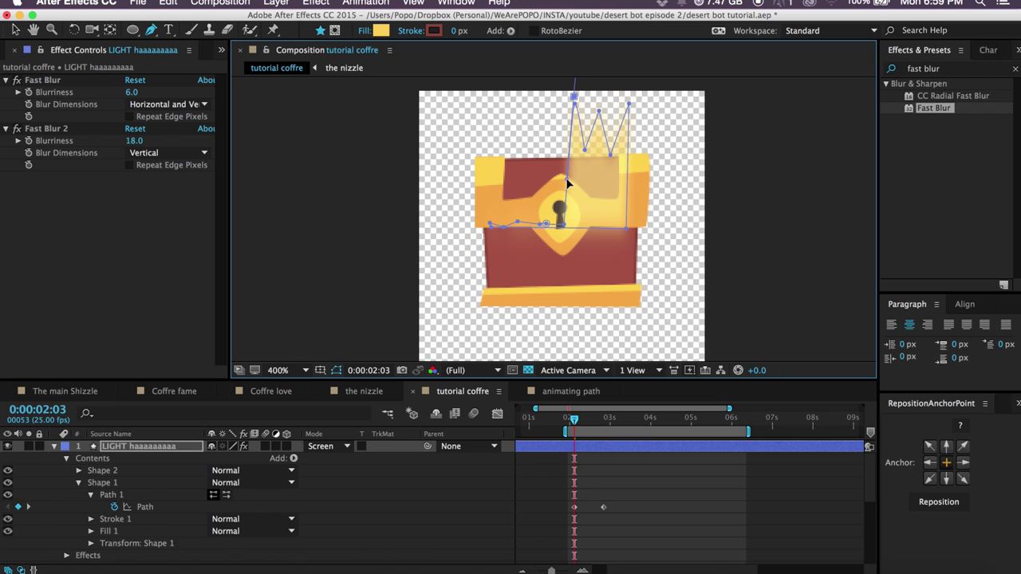
key("super+z")
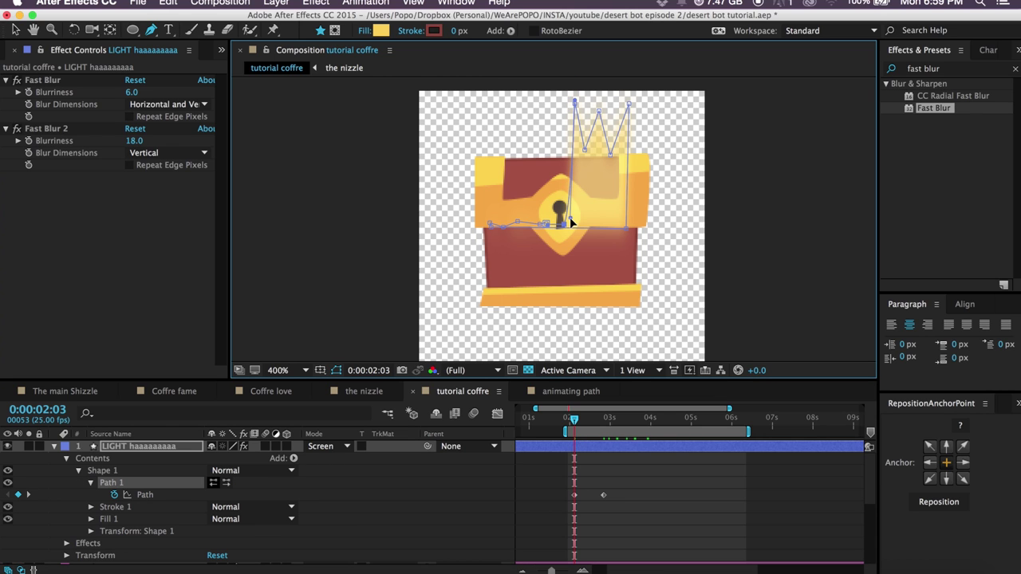
left_click_drag(576, 103, 571, 222)
key("v")
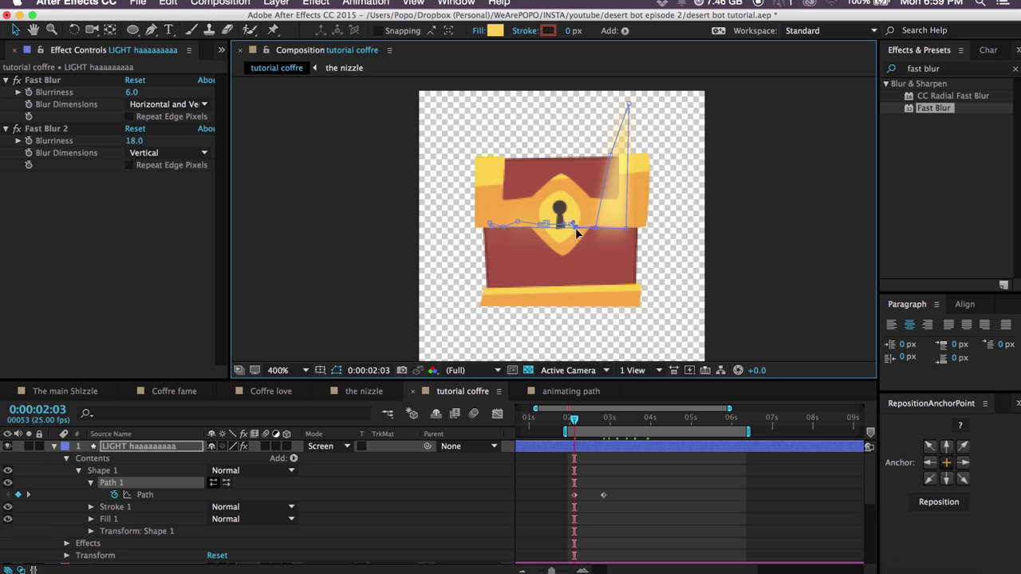
left_click_drag(611, 156, 610, 221)
left_click_drag(629, 109, 617, 230)
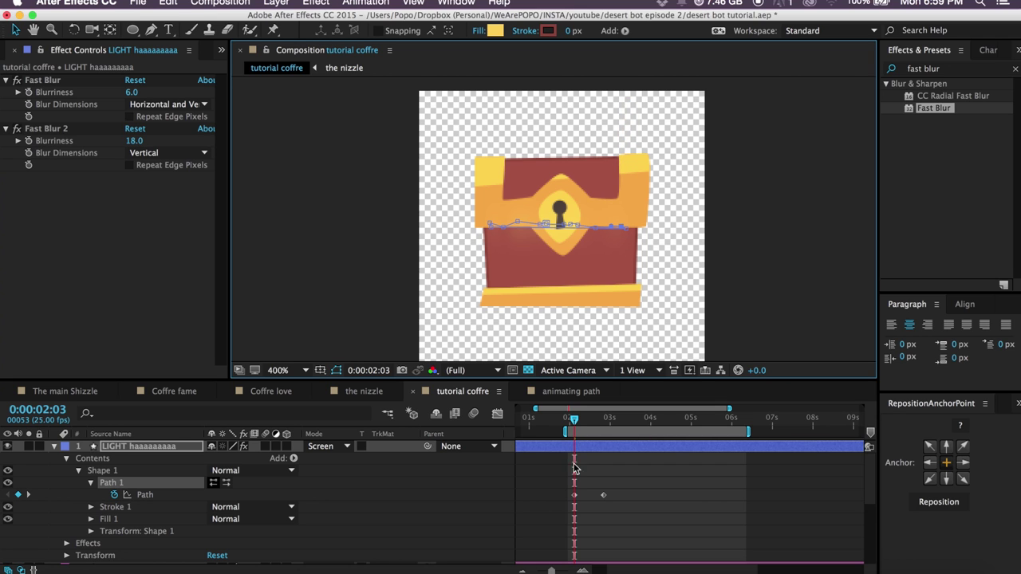
Trim the LIGHT layer's start to 0:00:02:03 and scrub through the light's rise.
key("alt+bracketleft")
left_click_drag(576, 427, 601, 422)
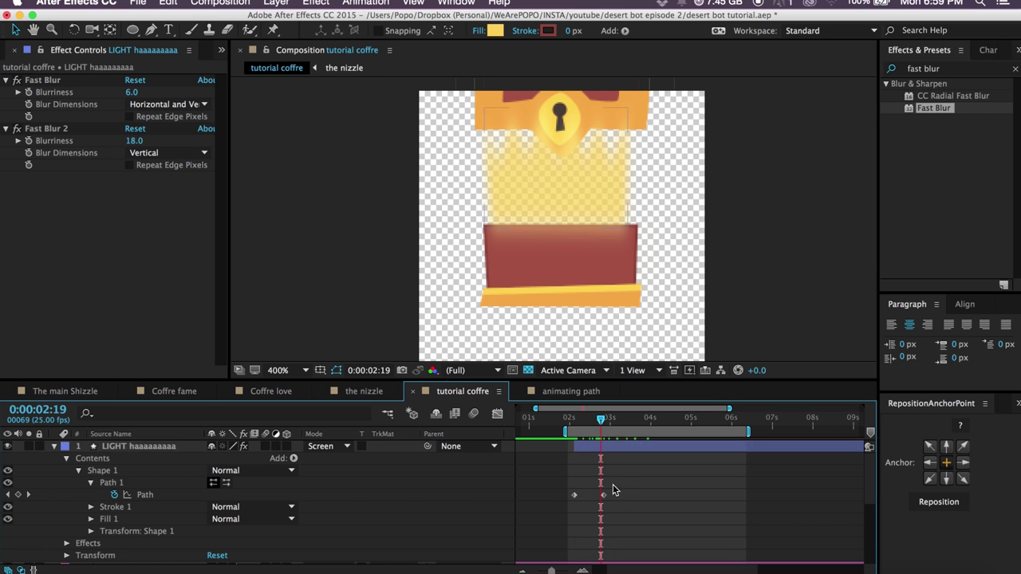
Ease the light's two Path keyframes and shape their speed curve to peak early and slow down gradually.
left_click_drag(612, 490, 511, 435)
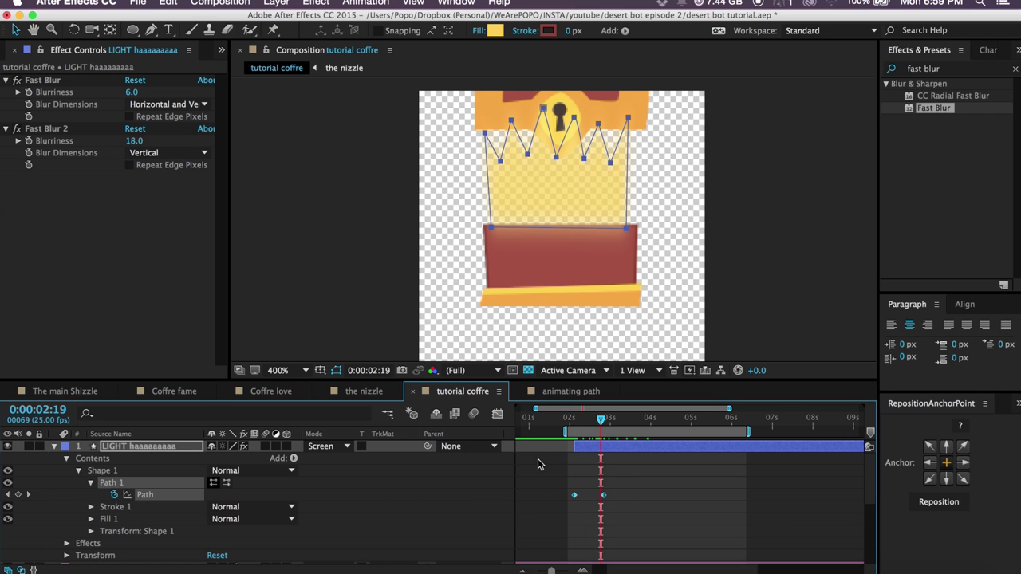
left_click(497, 413)
left_click(599, 537)
left_click_drag(594, 537, 590, 535)
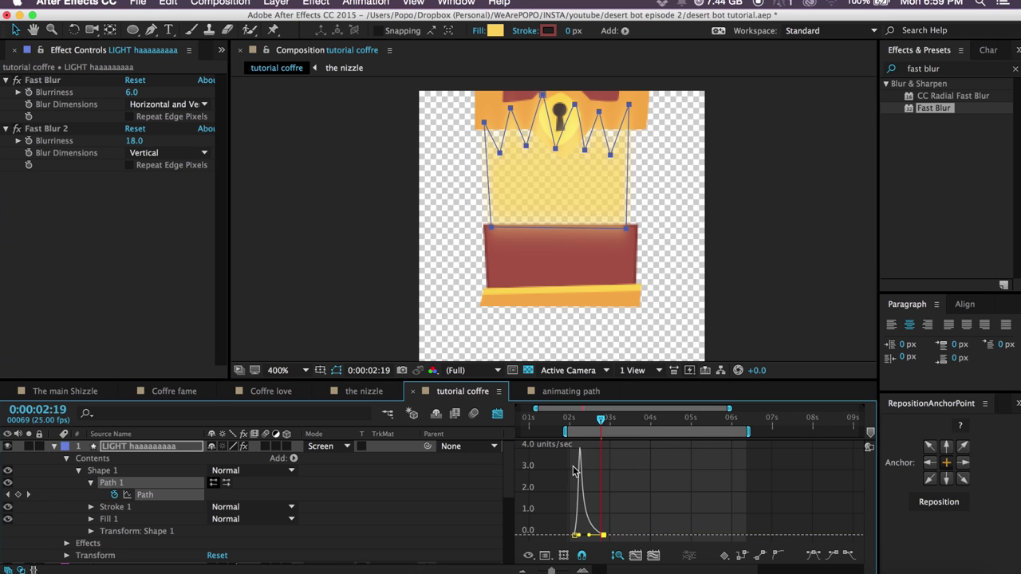
Preview the light rising out of the chest from 0:00:02:03 and scrub to 0:00:03:00.
left_click(573, 420)
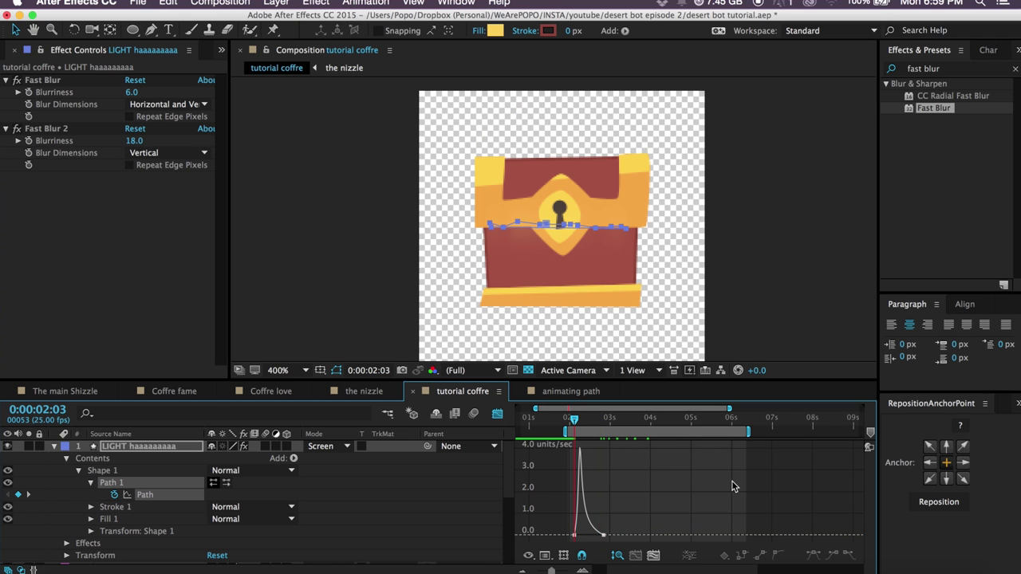
left_click(600, 514)
key("space")
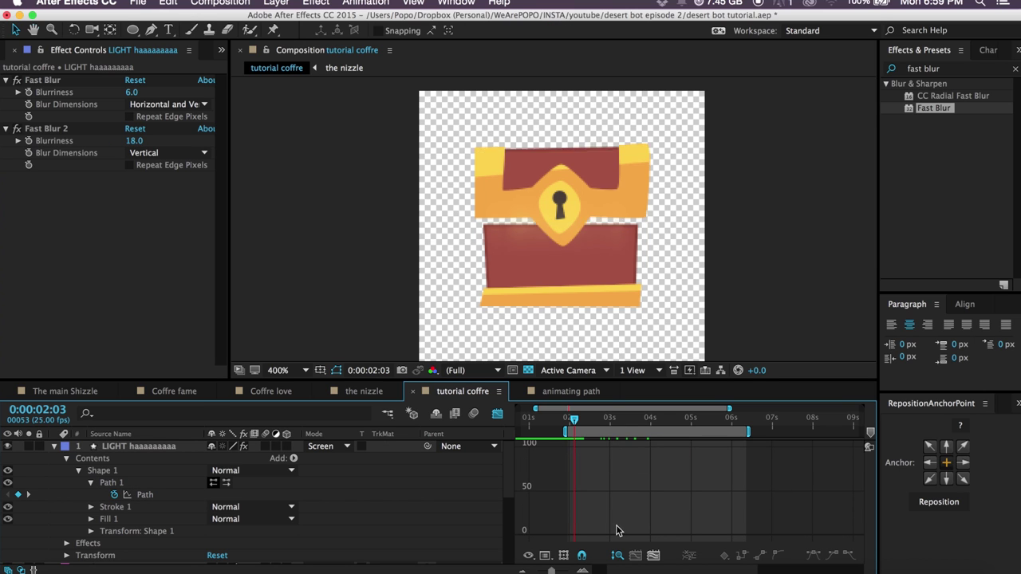
left_click(578, 423)
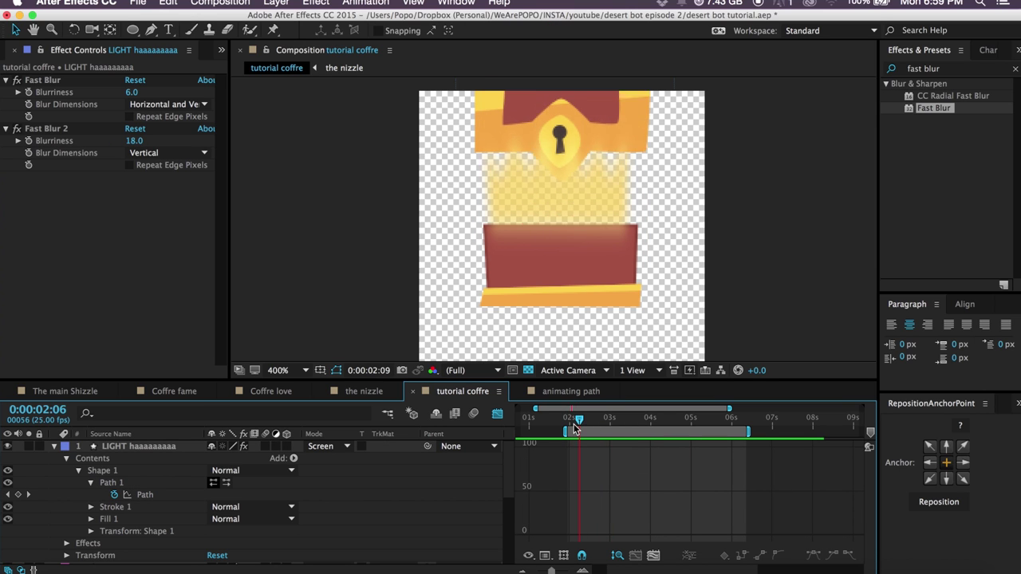
left_click_drag(579, 428, 609, 435)
Move the light's second Path keyframe a few frames earlier and return to the first keyframe at 0:00:02:03.
left_click(496, 415)
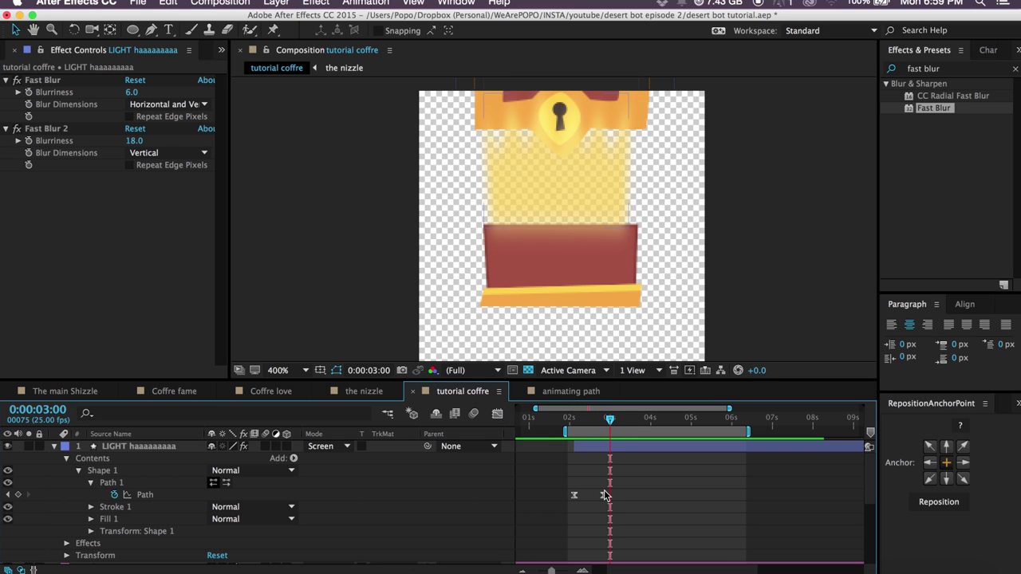
left_click_drag(604, 496, 598, 495)
key("j")
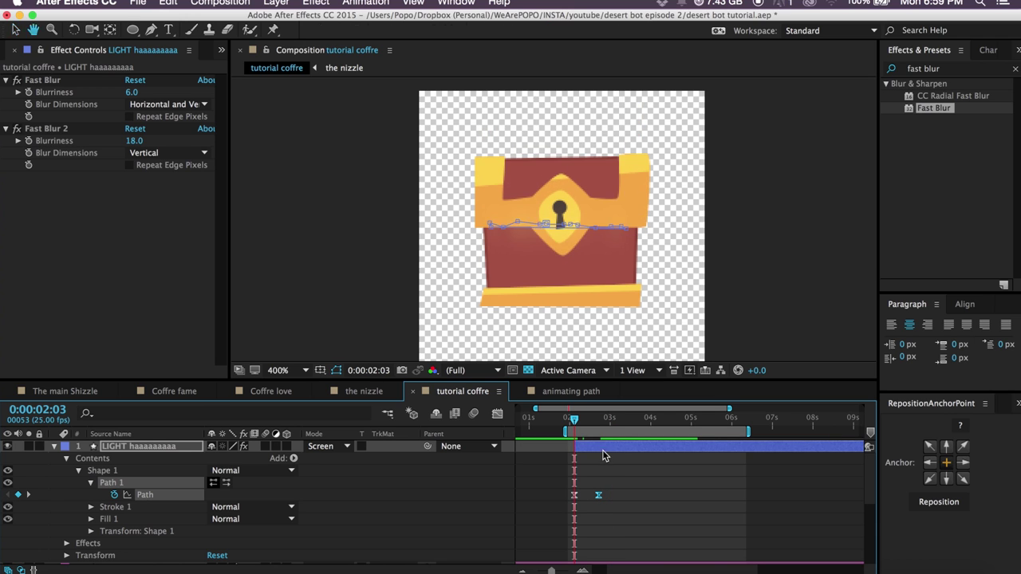
Play back the LIGHT layer's opening animation around 0:00:02:03.
key("space")
mouse_move(594, 425)
left_mouse_down()
mouse_move(584, 423)
mouse_move(590, 433)
left_mouse_up()
left_click(605, 452)
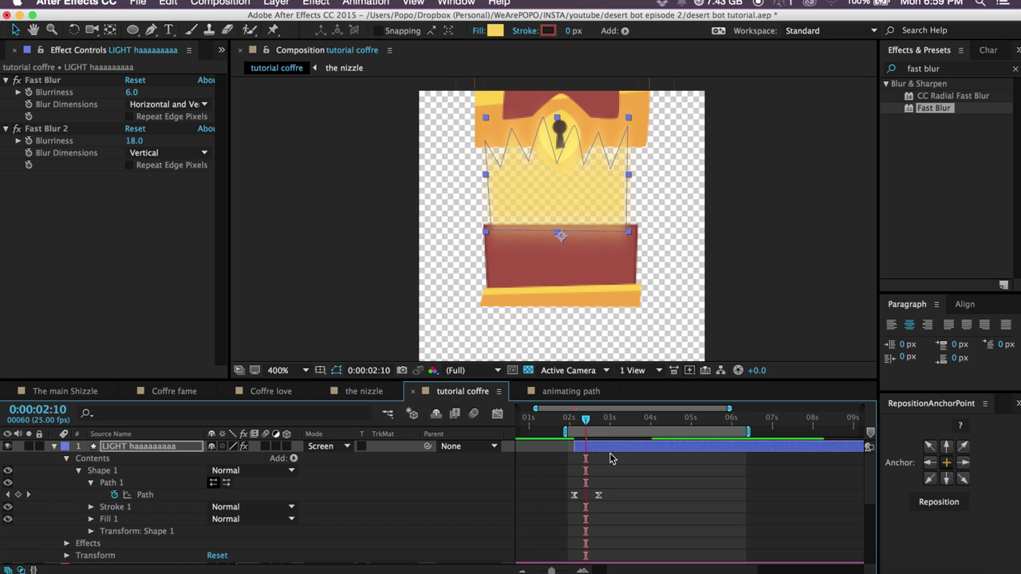
left_click(611, 473)
Add a Path keyframe to the LIGHT layer at 0:00:04:01 to hold the open light shape.
mouse_move(592, 420)
left_mouse_down()
mouse_move(679, 424)
mouse_move(646, 421)
mouse_move(666, 422)
mouse_move(654, 422)
left_mouse_up()
scroll(684, 490, "down", 5)
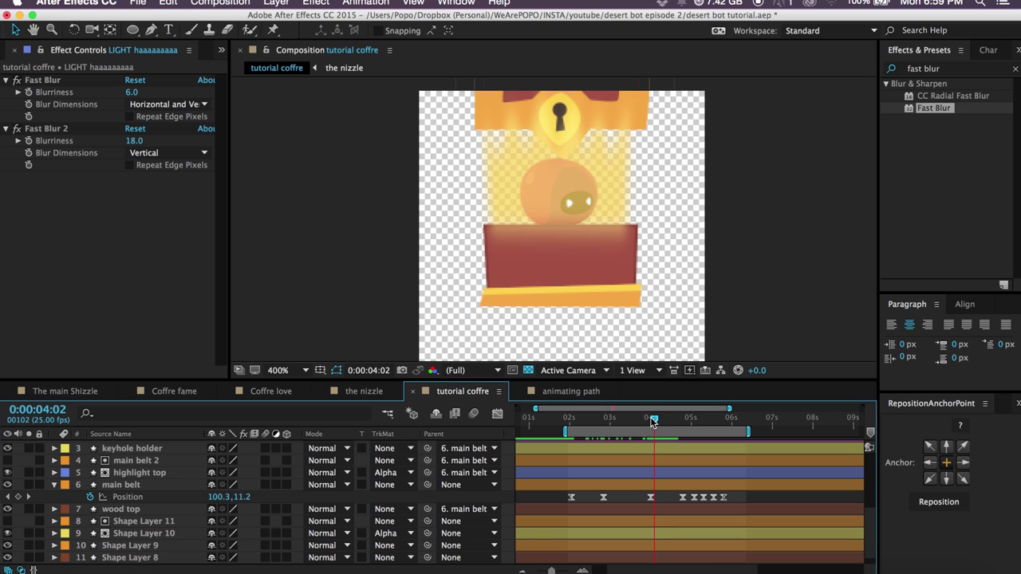
scroll(575, 476, "up", 5)
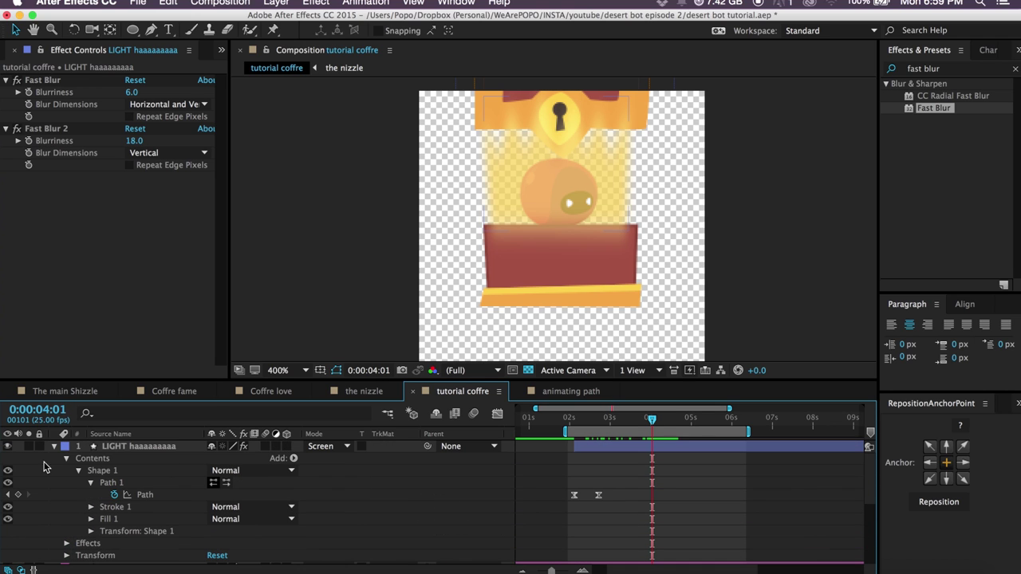
left_click(17, 495)
scroll(478, 494, "down", 2)
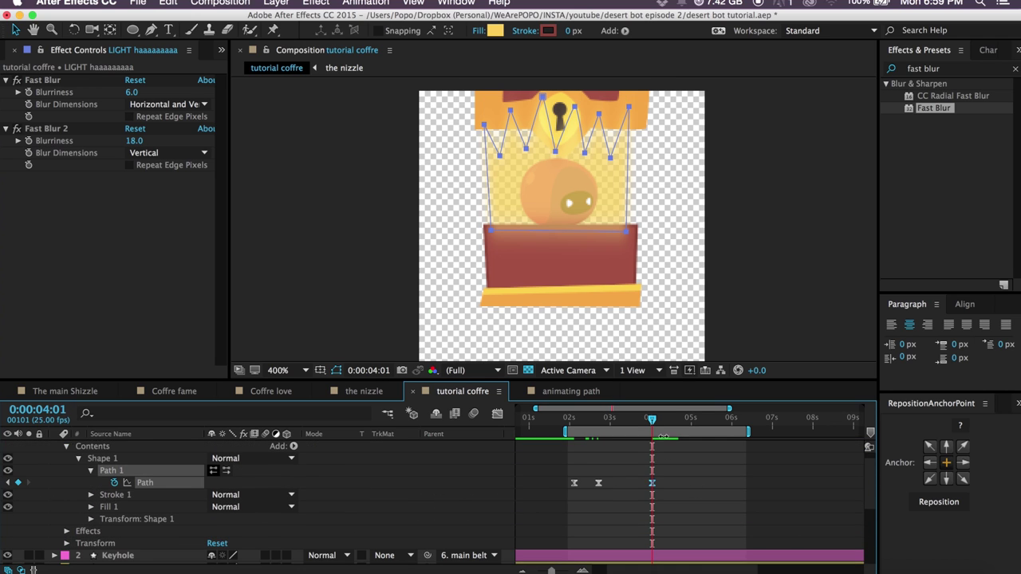
Paste a copy of the LIGHT layer's first Path keyframe at 0:00:04:19, where the chest closes.
left_click_drag(653, 421, 682, 425)
scroll(682, 427, "down", 3)
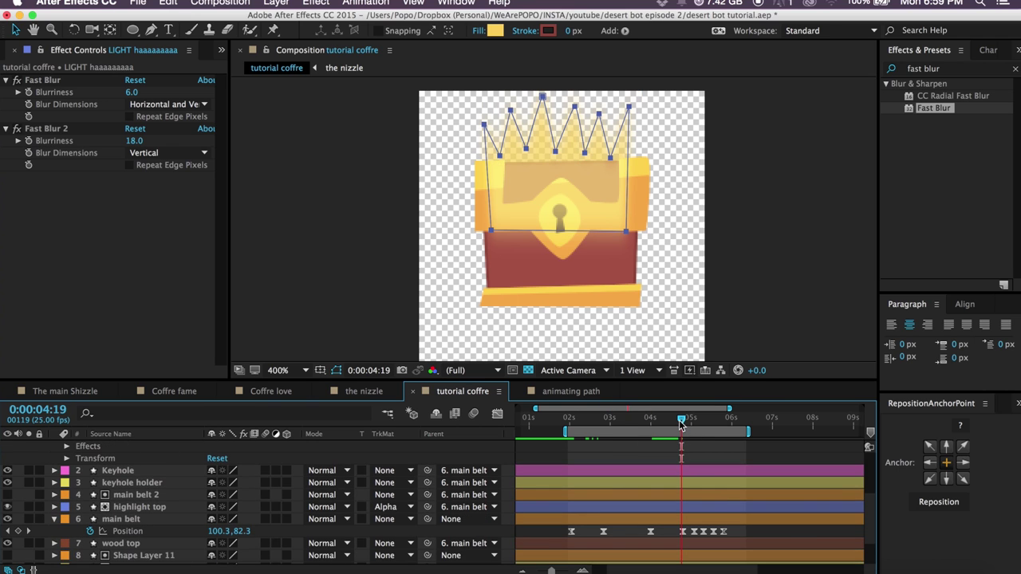
scroll(577, 469, "up", 5)
left_click(545, 496)
key("ctrl+c")
key("ctrl+v")
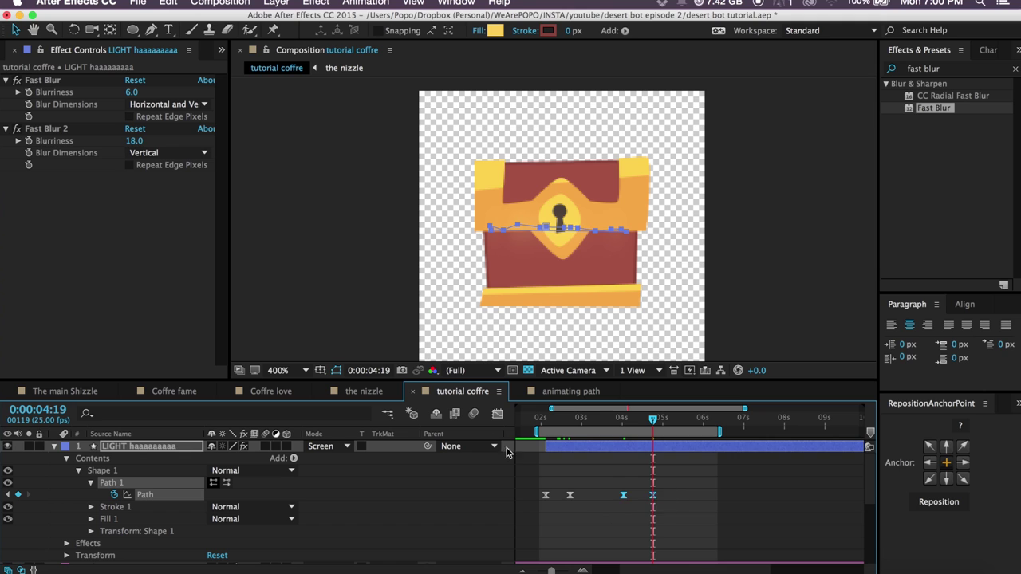
In the speed graph, extend the outgoing influence of the Path keyframe at 0:00:04:01 to 100%.
left_click(497, 413)
left_click_drag(628, 537, 648, 533)
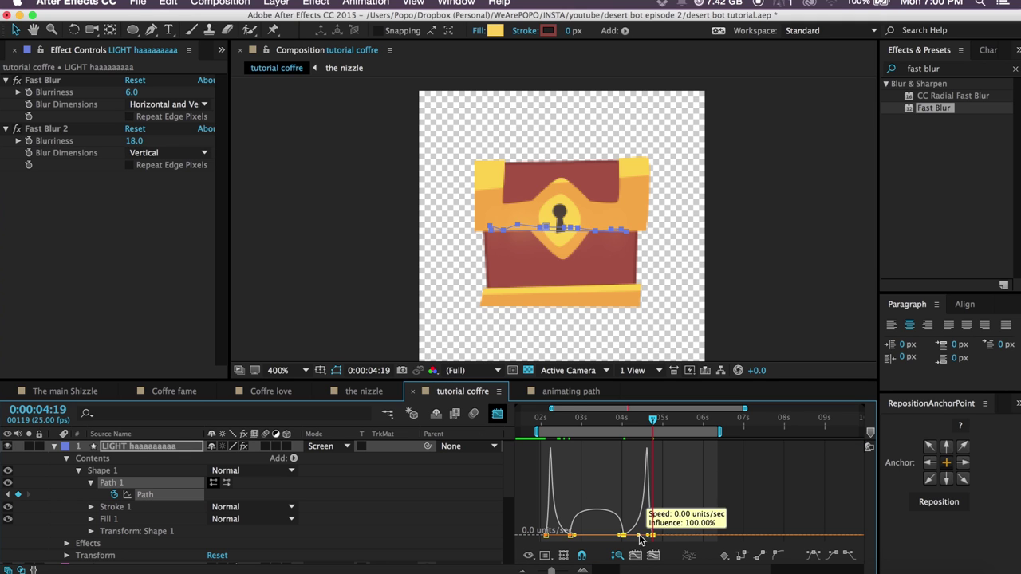
left_click(497, 415)
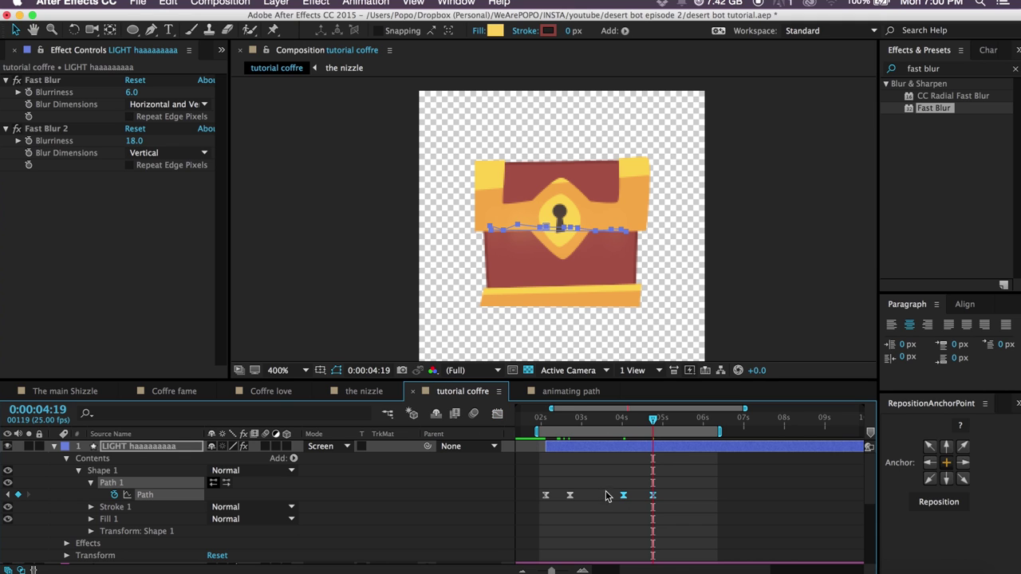
Scrub through the light animation and trim the end of the LIGHT layer to 0:00:04:20.
left_click_drag(548, 424, 655, 432)
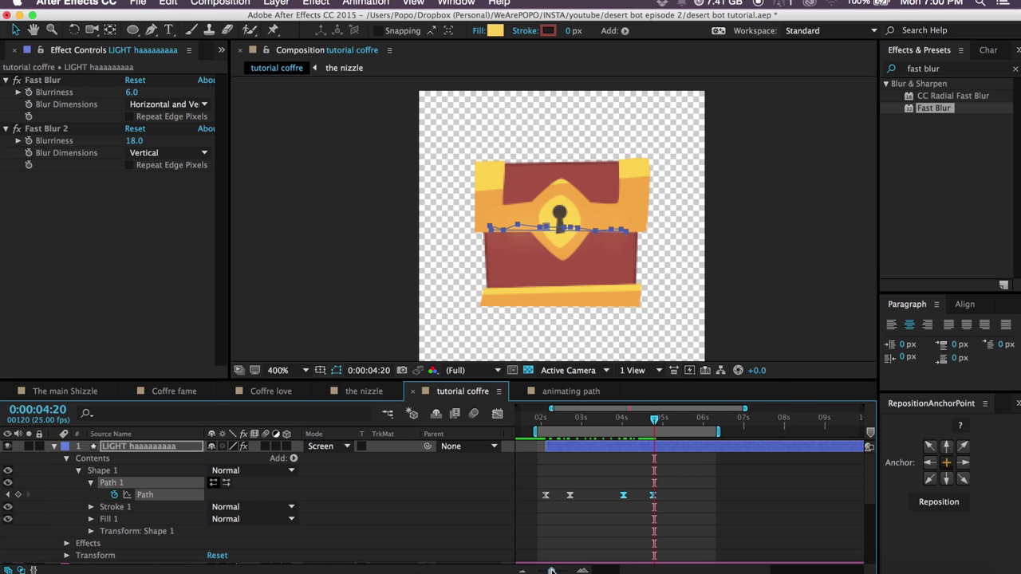
left_click_drag(551, 571, 537, 572)
left_click_drag(856, 451, 636, 458)
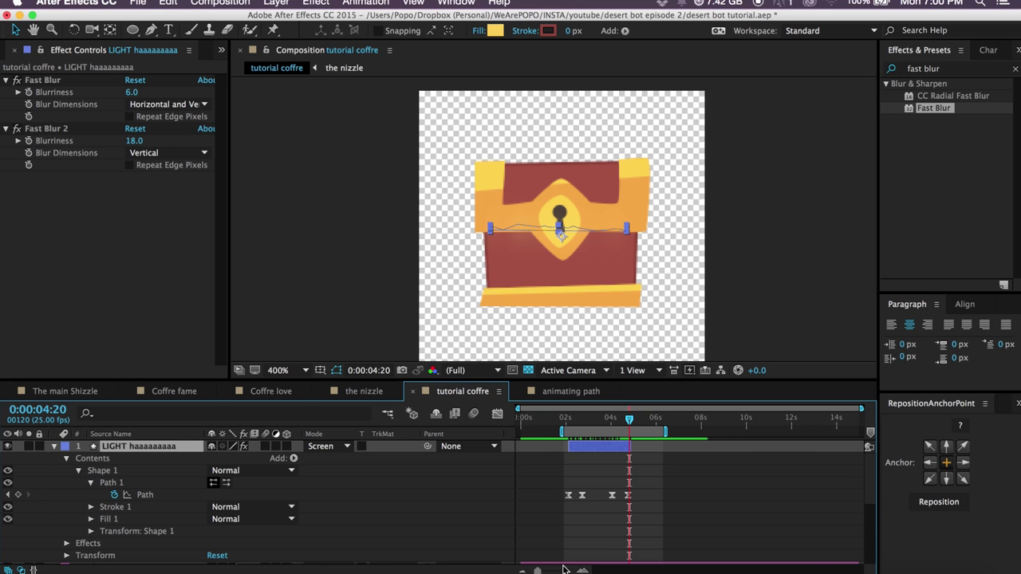
left_click_drag(537, 572, 562, 572)
left_click_drag(643, 512, 765, 491)
left_click_drag(815, 446, 812, 446)
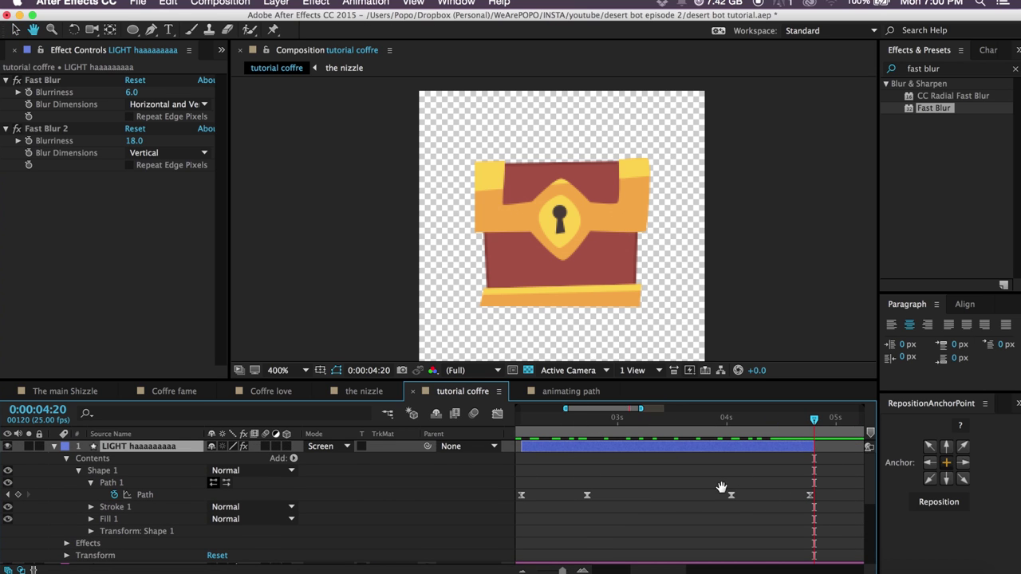
At 0:00:03:00, reshape the LIGHT path with the Pen tool, shifting the points of its spiky upper edge.
left_click_drag(720, 487, 771, 483)
mouse_move(659, 423)
left_mouse_down()
mouse_move(734, 423)
mouse_move(669, 431)
left_mouse_up()
left_click(704, 483)
left_click(716, 447)
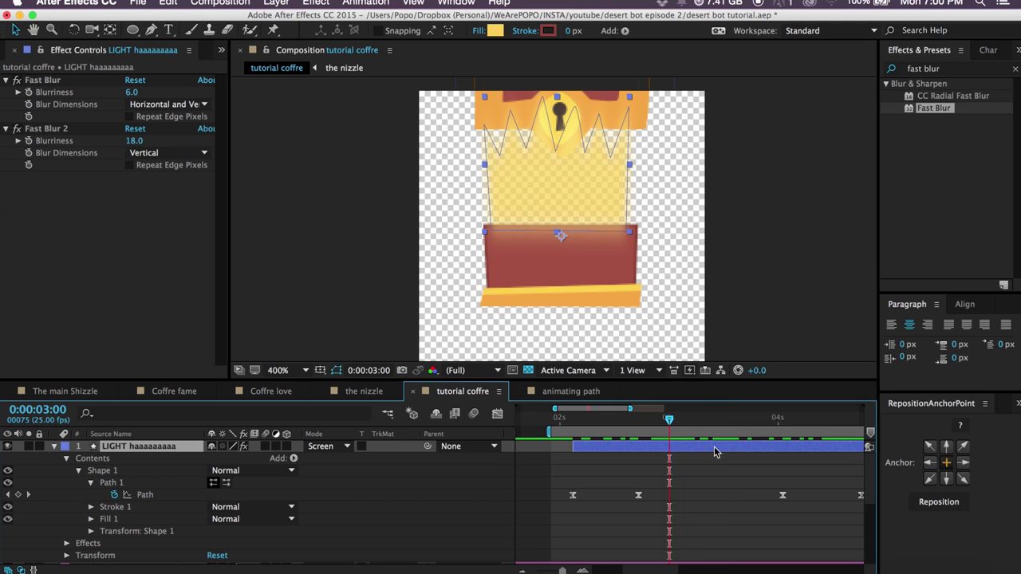
key("g")
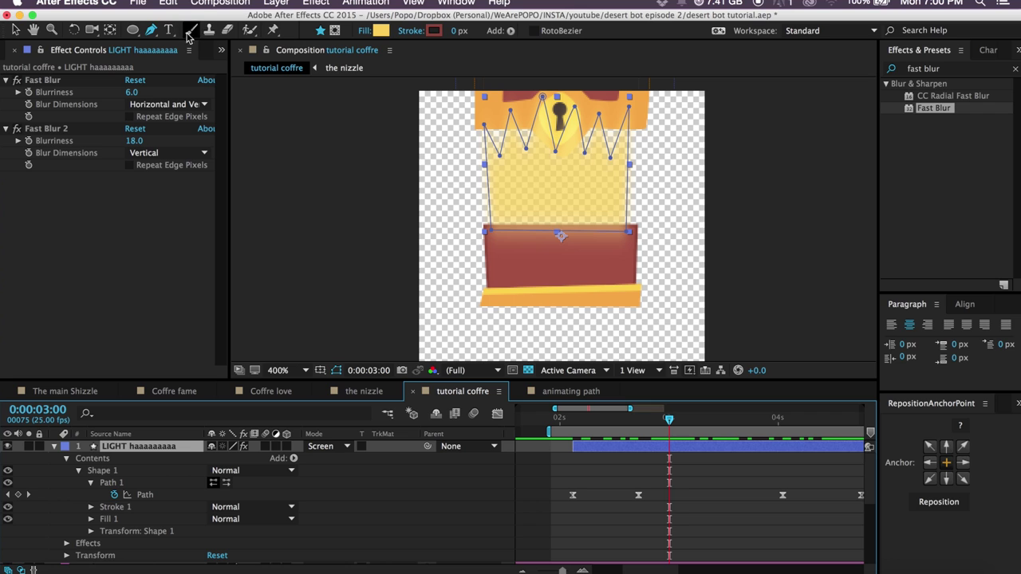
left_click(484, 126)
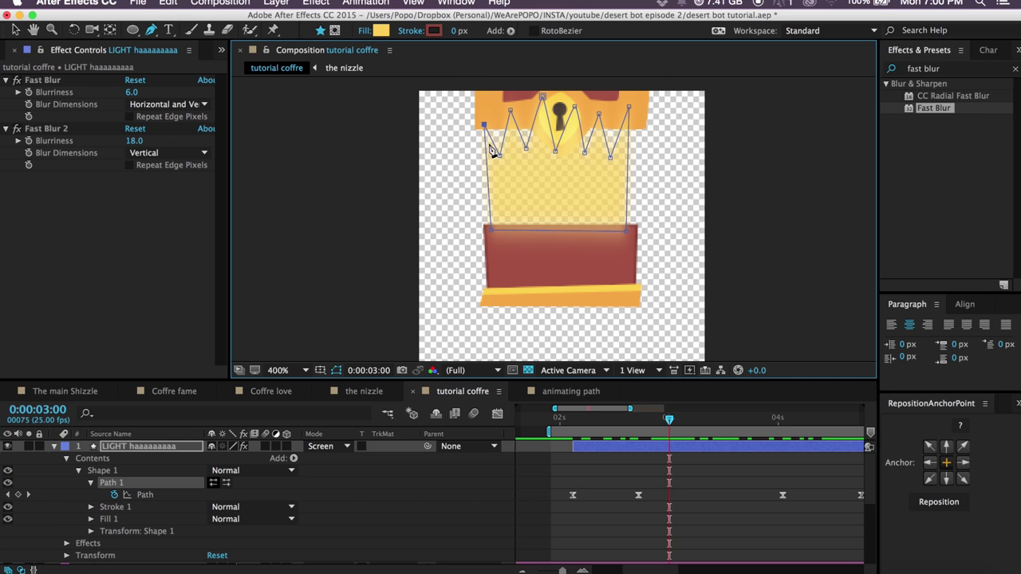
left_click_drag(484, 127, 539, 155)
left_click_drag(566, 112, 575, 159)
left_click_drag(599, 113, 606, 165)
left_click_drag(608, 103, 621, 105)
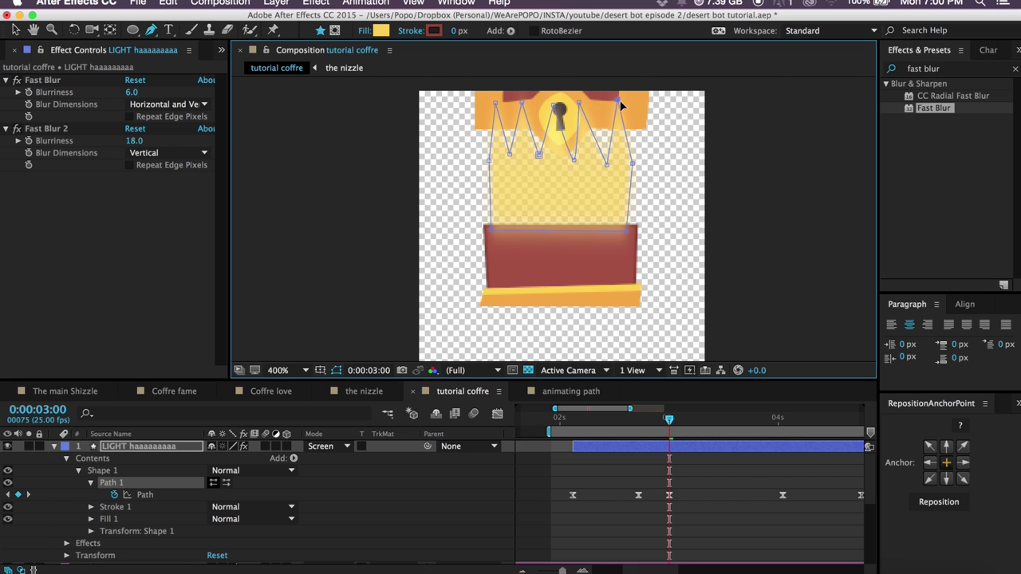
left_click_drag(608, 163, 572, 152)
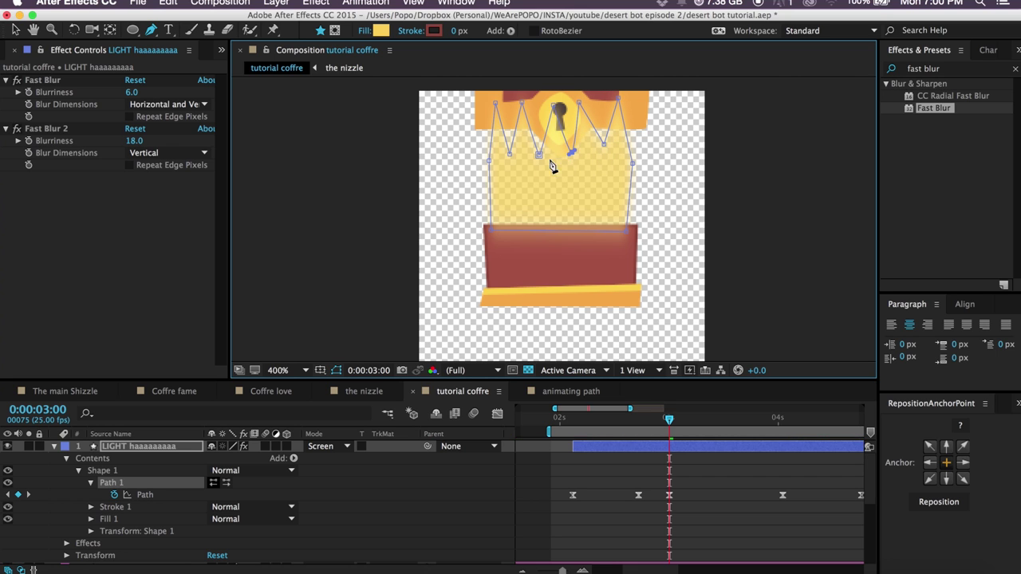
Paste a copy of the LIGHT layer's second Path keyframe at 0:00:03:09.
left_click(627, 476)
key("space")
left_click_drag(672, 419, 709, 418)
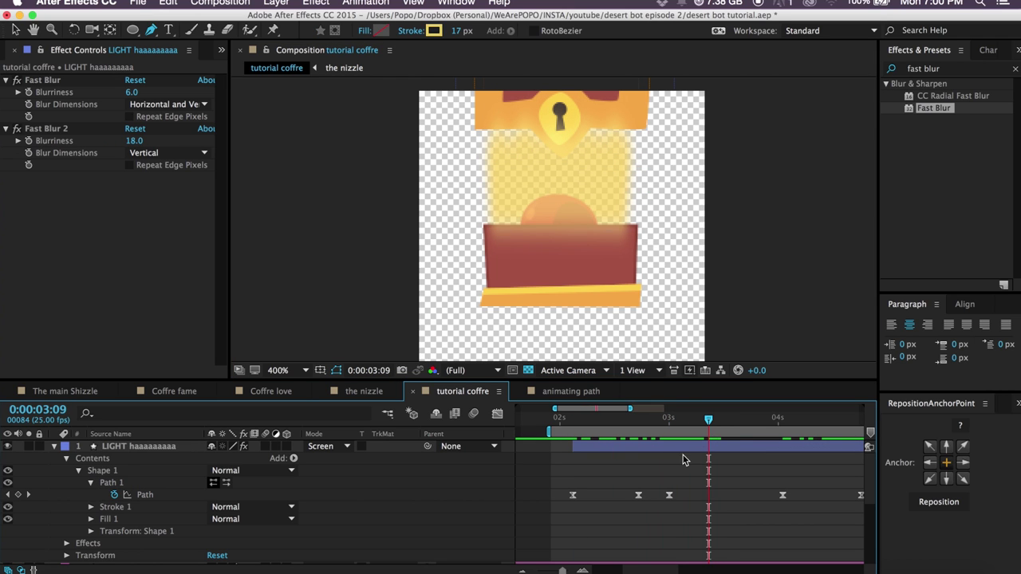
left_click(642, 496)
key("super+c")
key("super+v")
Paste a copy of the Path keyframe from 0:00:03:00 at 0:00:03:18.
left_click(669, 495)
left_click(747, 431)
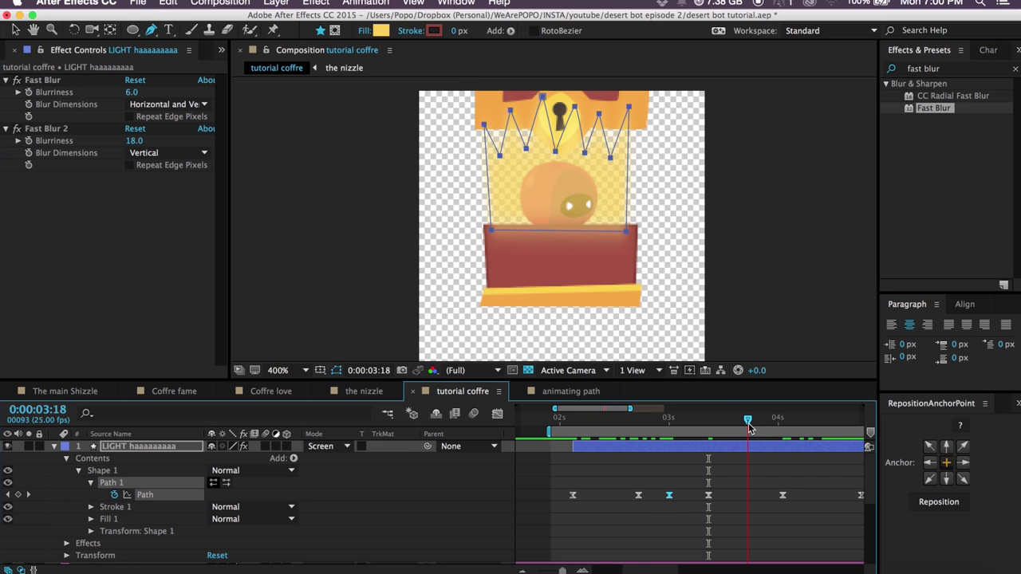
key("super+v")
left_click(712, 466)
Play back the flickering light animation from 0:00:02:02.
left_click(569, 423)
key("space")
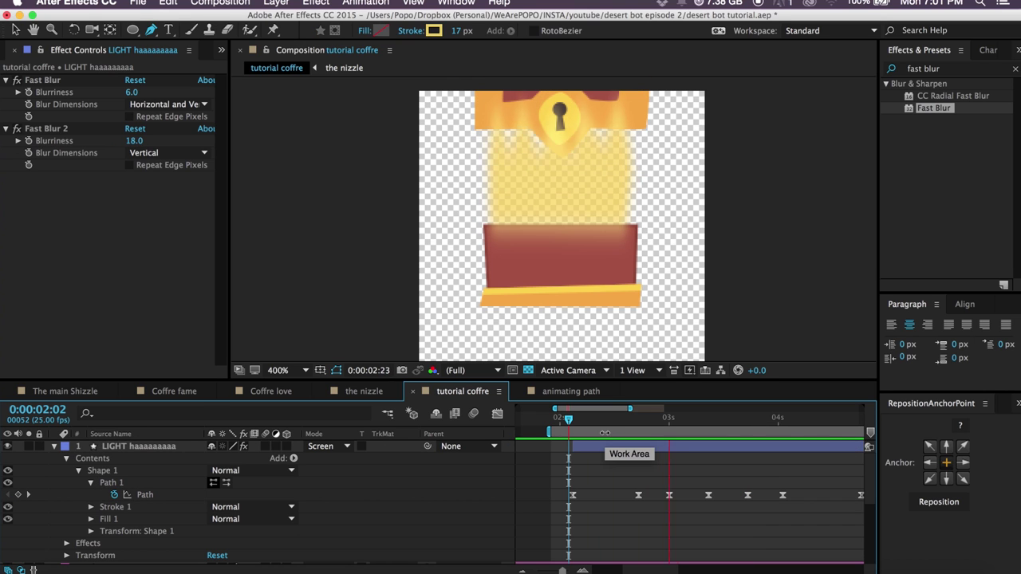
key("space")
Select the three middle Path keyframes, from 0:00:03:00 to 0:00:03:18, and adjust their easing in the Graph Editor.
left_click_drag(665, 478, 762, 522)
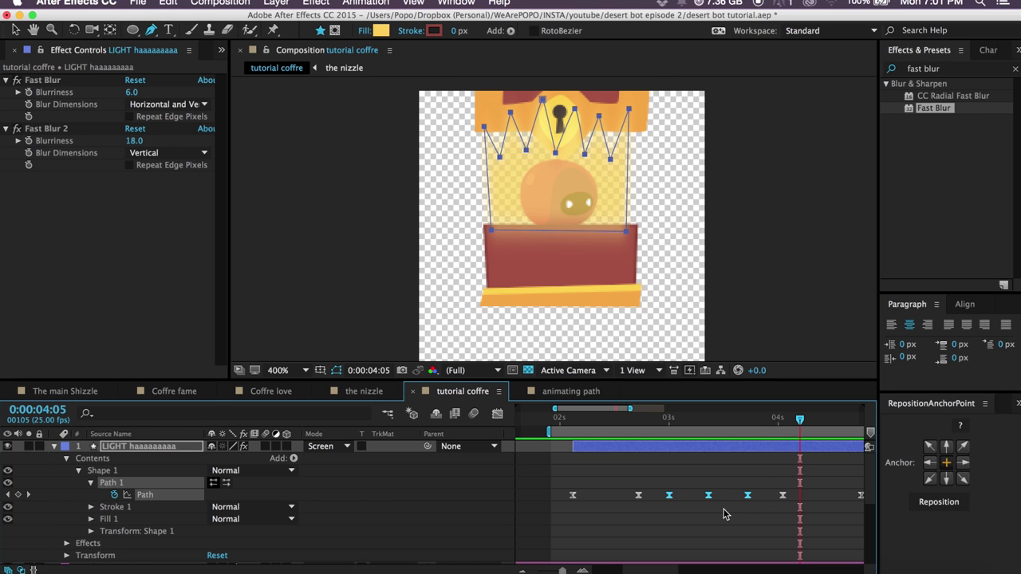
left_click(497, 414)
left_click(496, 414)
left_click(496, 414)
left_click(496, 414)
Preview the light animation again from 0:00:02:02 and check the frames around 0:00:03:24.
left_click(568, 418)
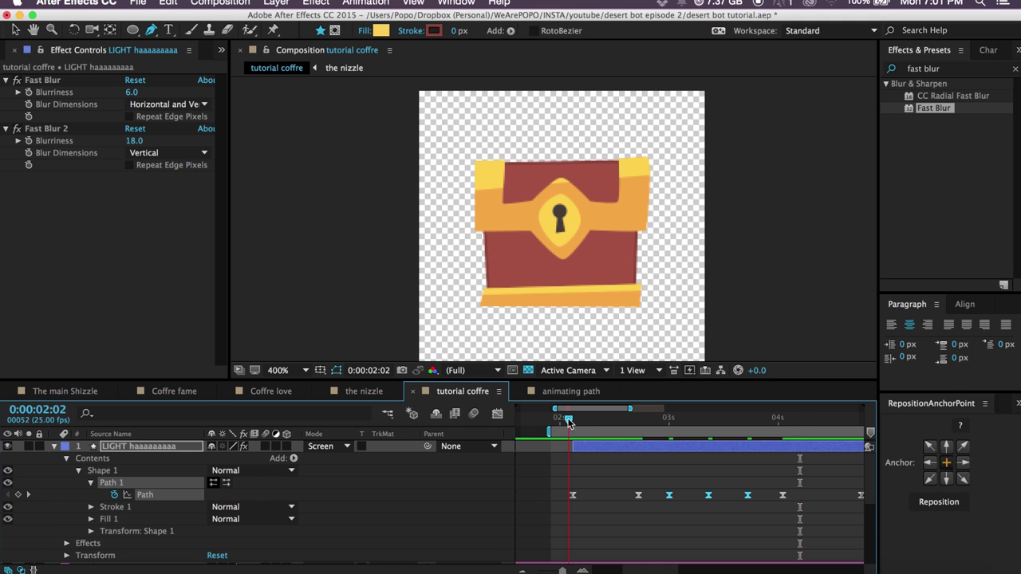
left_click(648, 476)
key("space")
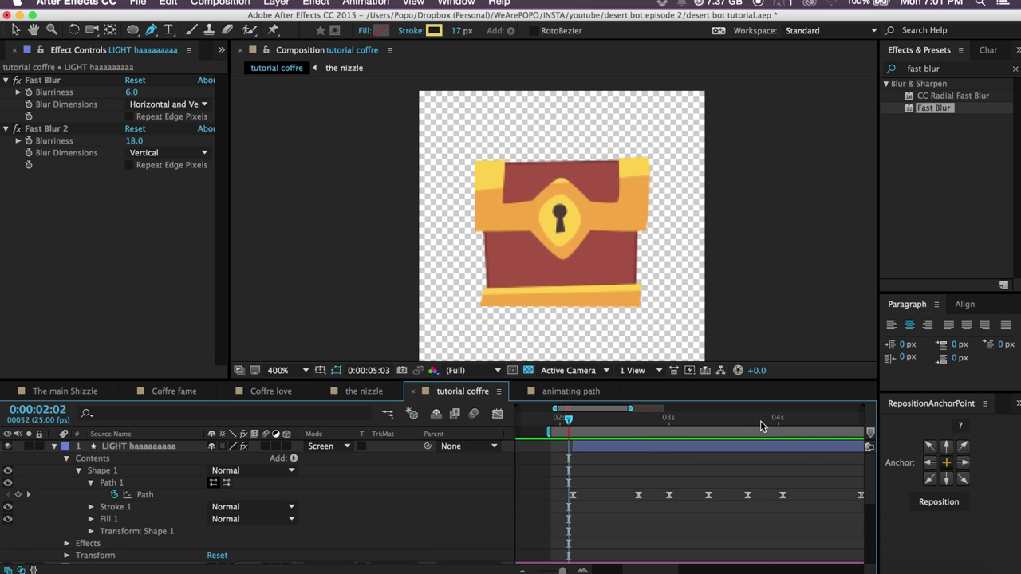
left_click_drag(761, 421, 713, 423)
key("space")
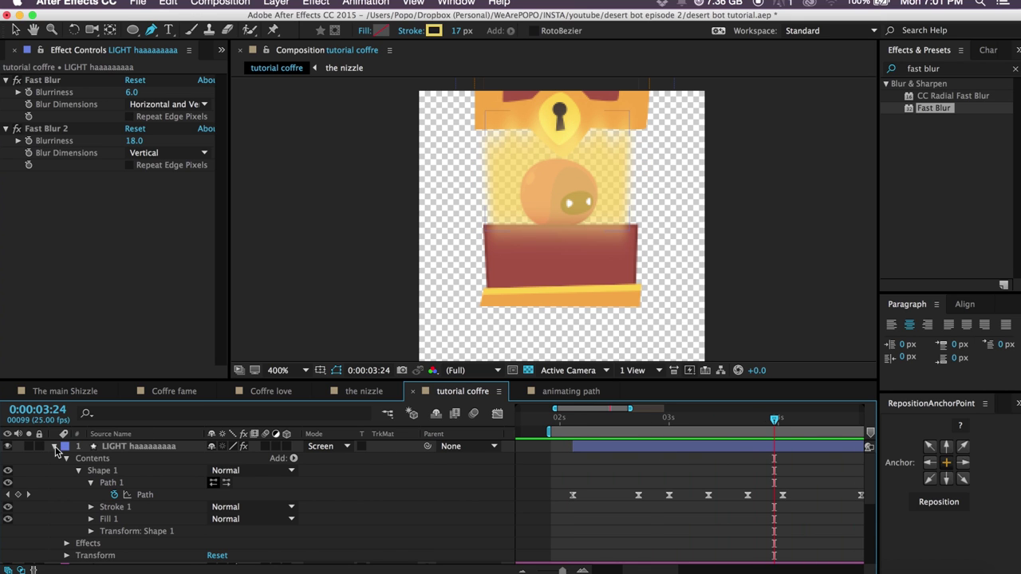
Collapse the LIGHT layer's properties and scrub through the whole chest animation.
left_click(54, 447)
key("super+shift+a")
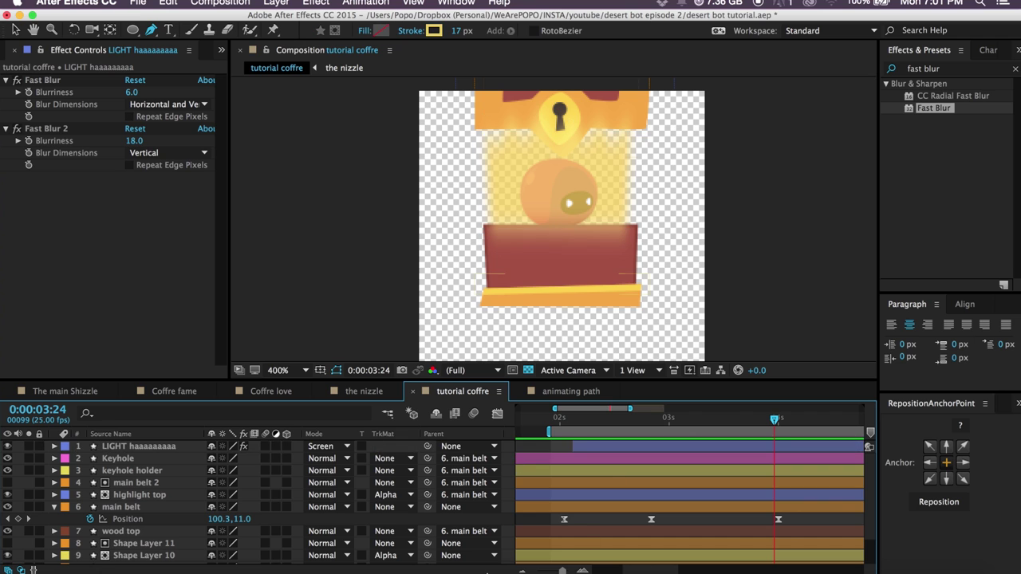
left_click_drag(562, 571, 547, 571)
left_click_drag(590, 418, 729, 426)
Add 0° Rotation keyframes to the main belt layer at 0:00:02:02 and 0:00:01:07.
left_click_drag(599, 422, 592, 427)
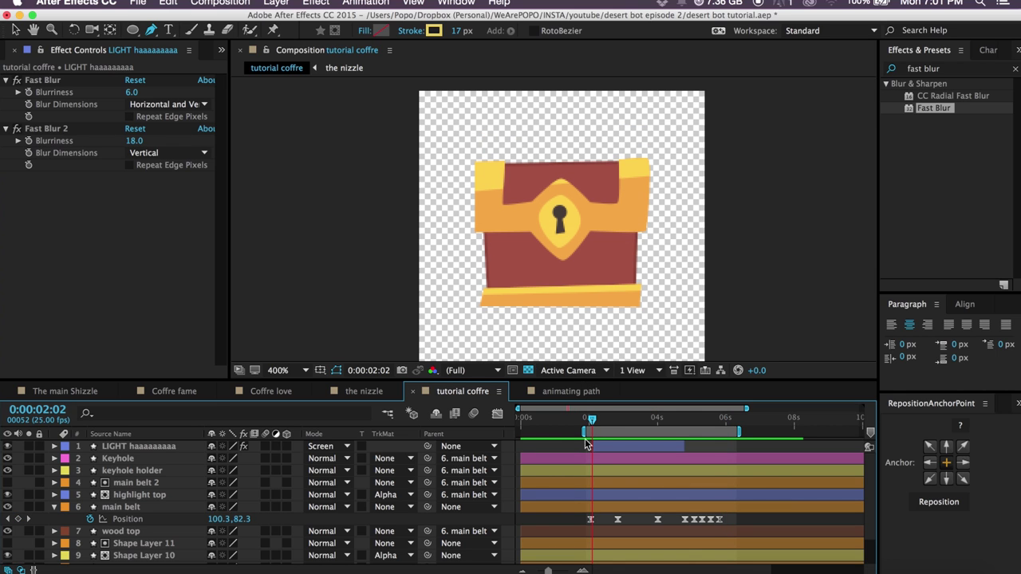
left_click(121, 509)
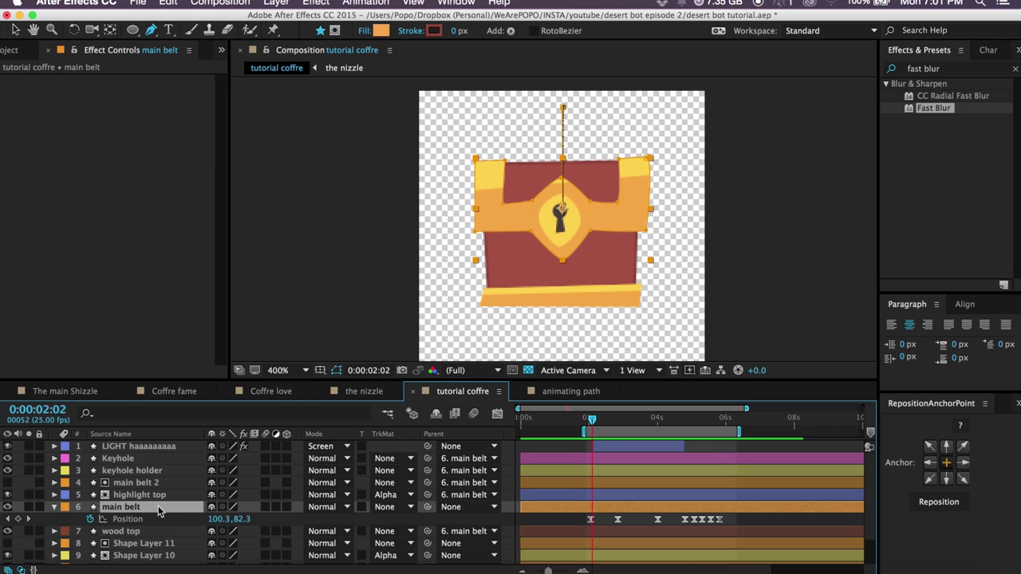
key("r")
left_click(90, 519)
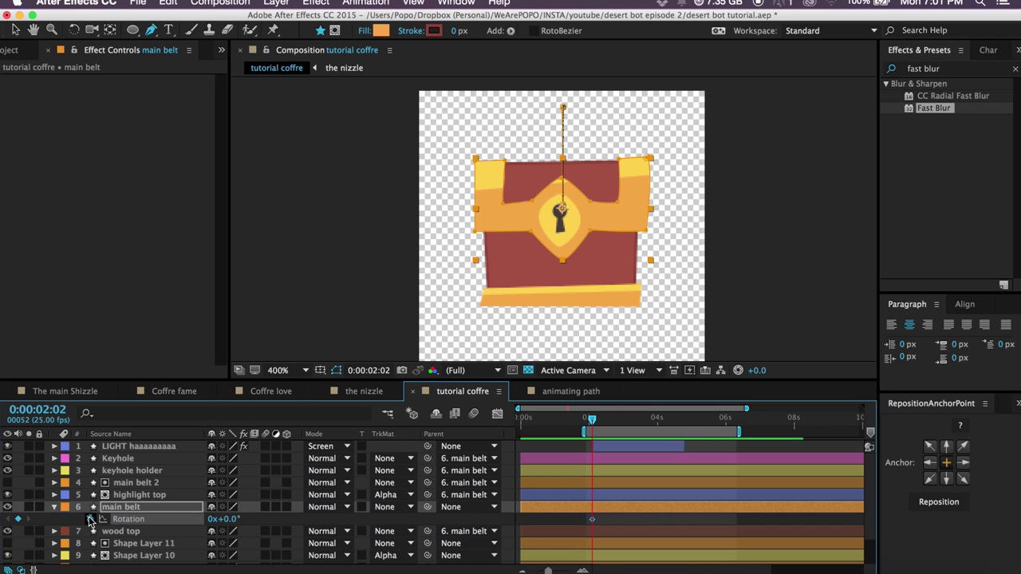
key("shift+Page_Up")
key("shift+Page_Up")
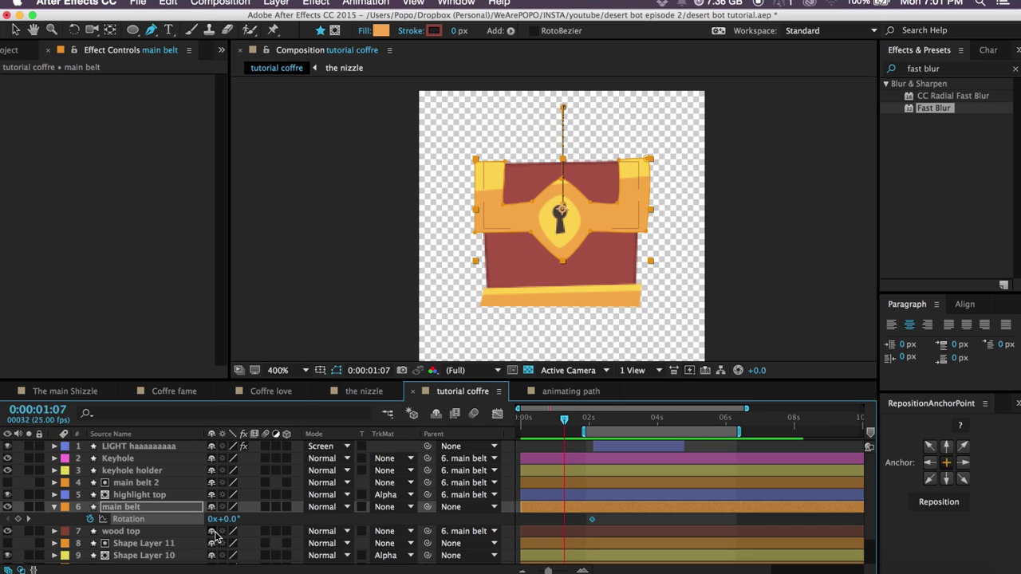
left_click(18, 519)
Try rotating the main belt by about 1.2° at 0:00:01:07, then undo the rotation.
left_click_drag(558, 571, 561, 571)
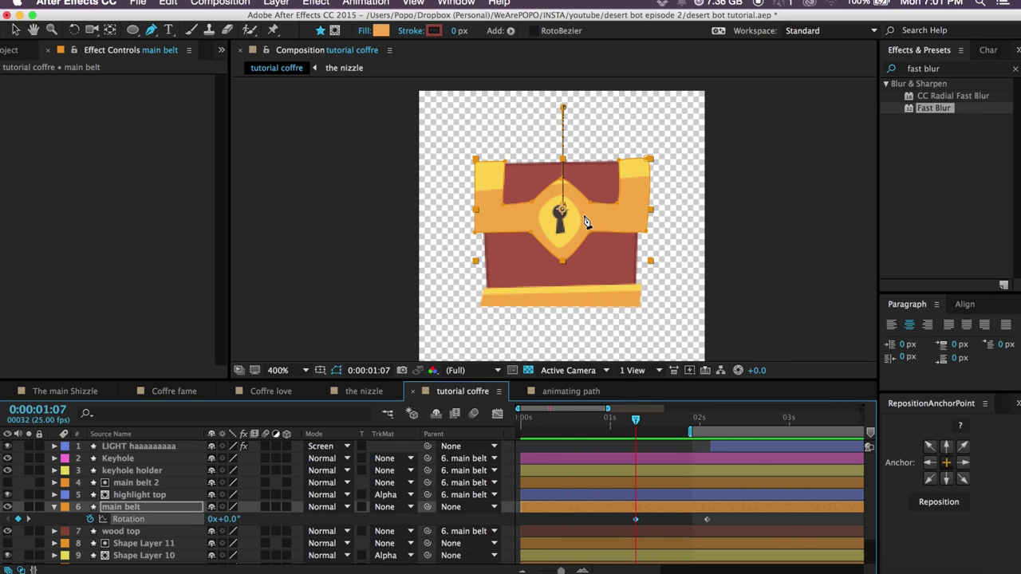
left_click(74, 29)
left_click_drag(628, 196, 639, 209)
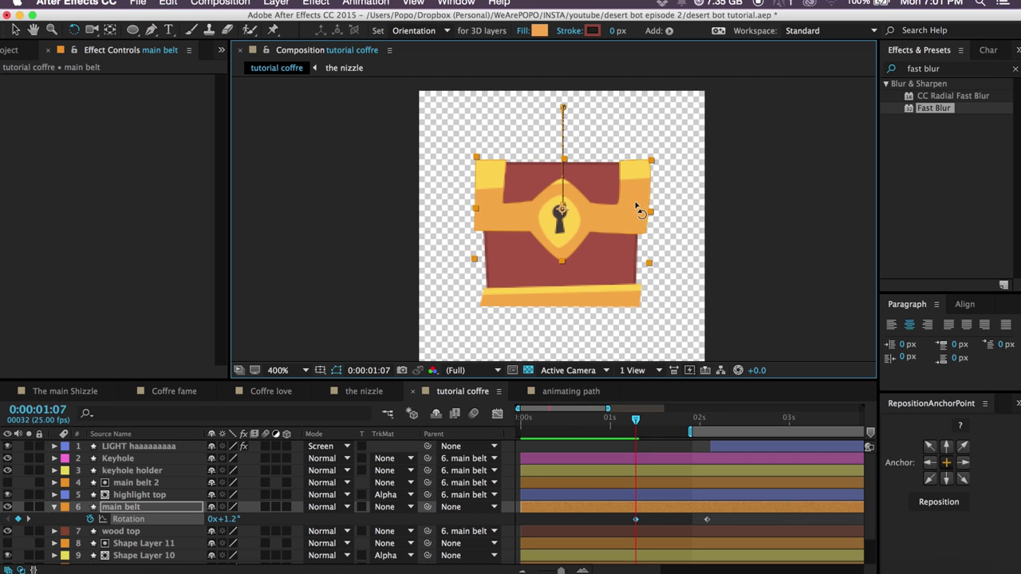
key("cmd+z")
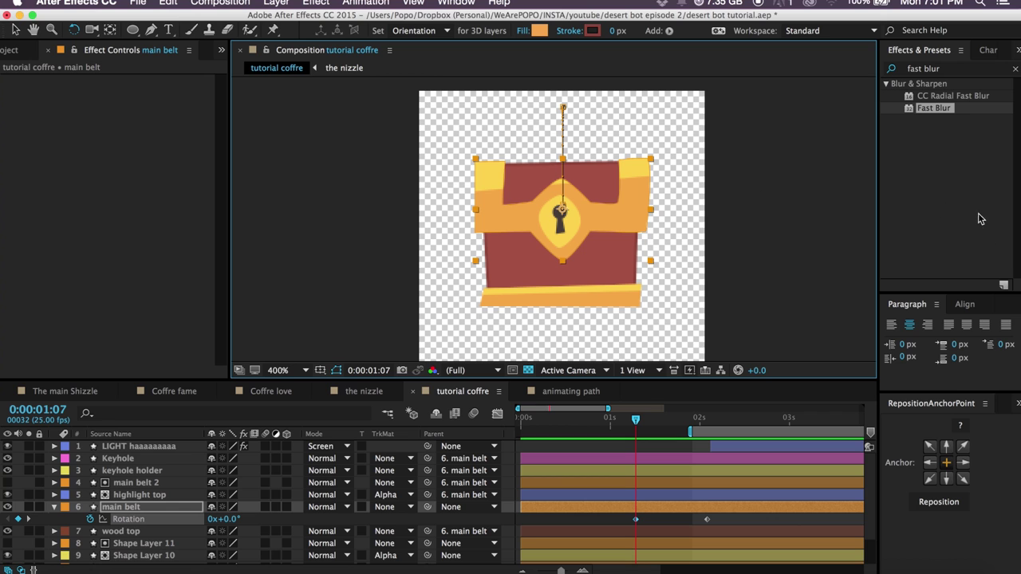
left_click(460, 3)
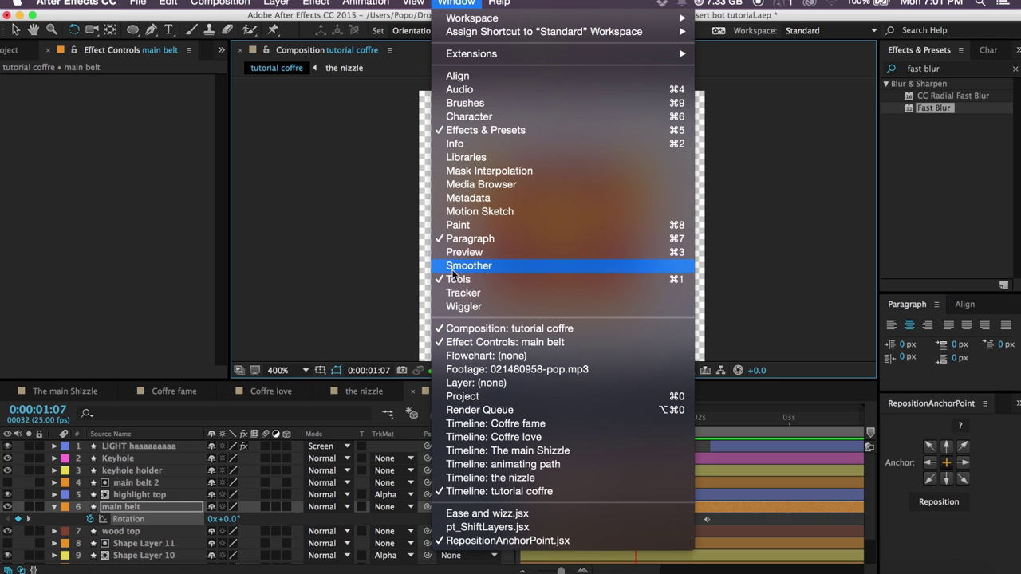
left_click(466, 307)
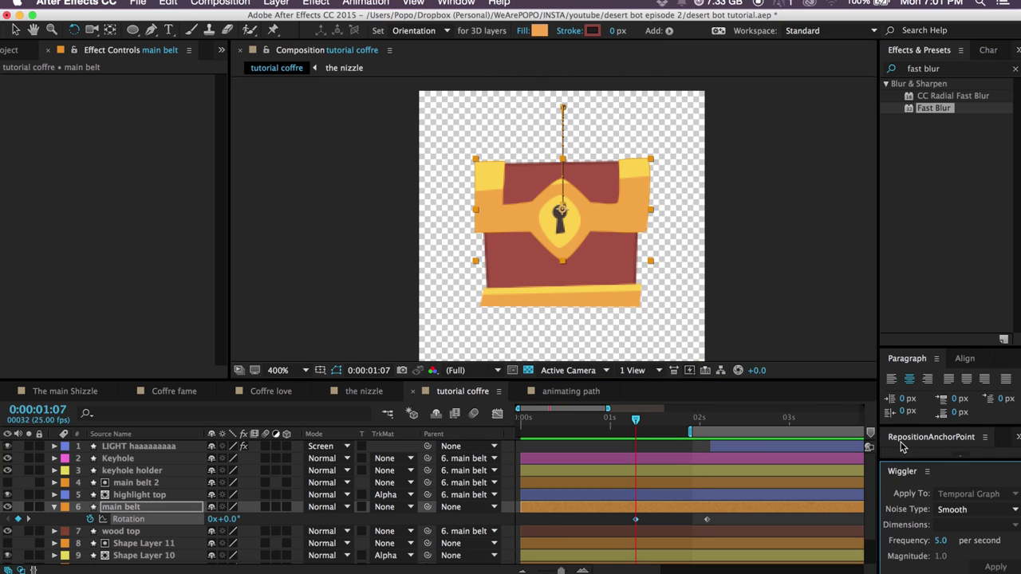
left_click(930, 472)
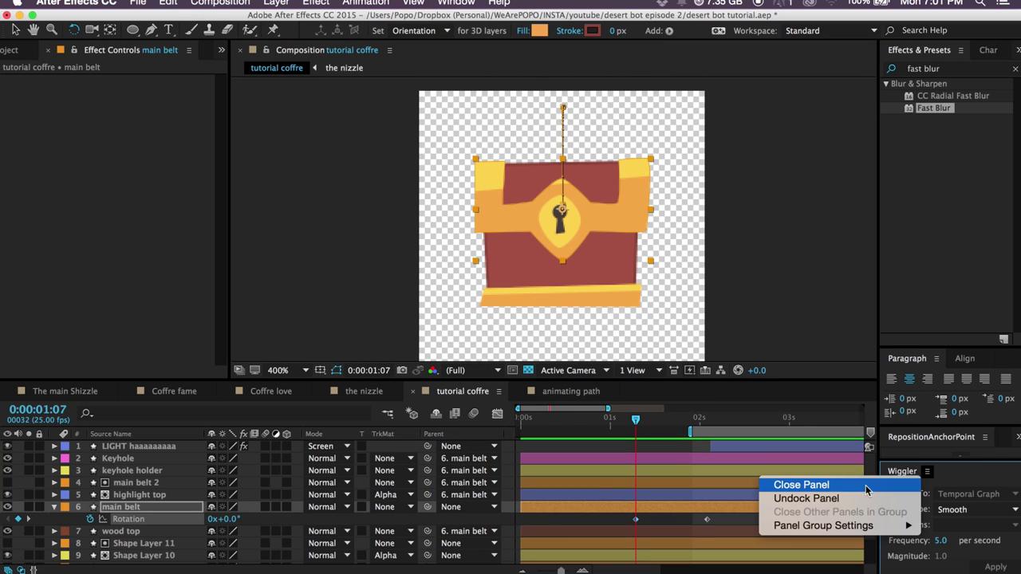
left_click(798, 484)
Add a 2° Rotation keyframe to the main belt layer at 0:00:01:17 and scrub back through the movement.
left_click_drag(636, 423, 671, 428)
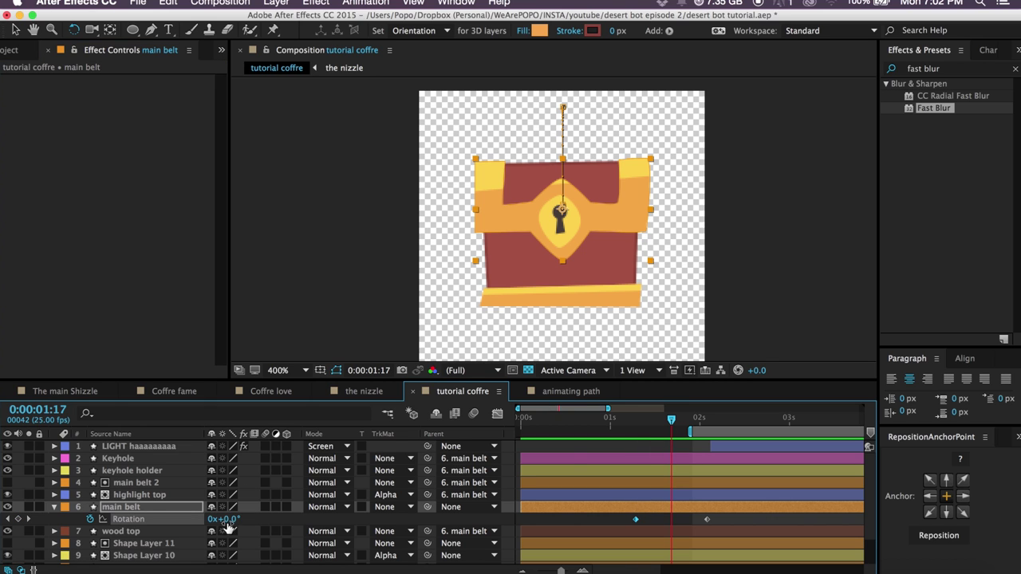
left_click_drag(233, 520, 228, 520)
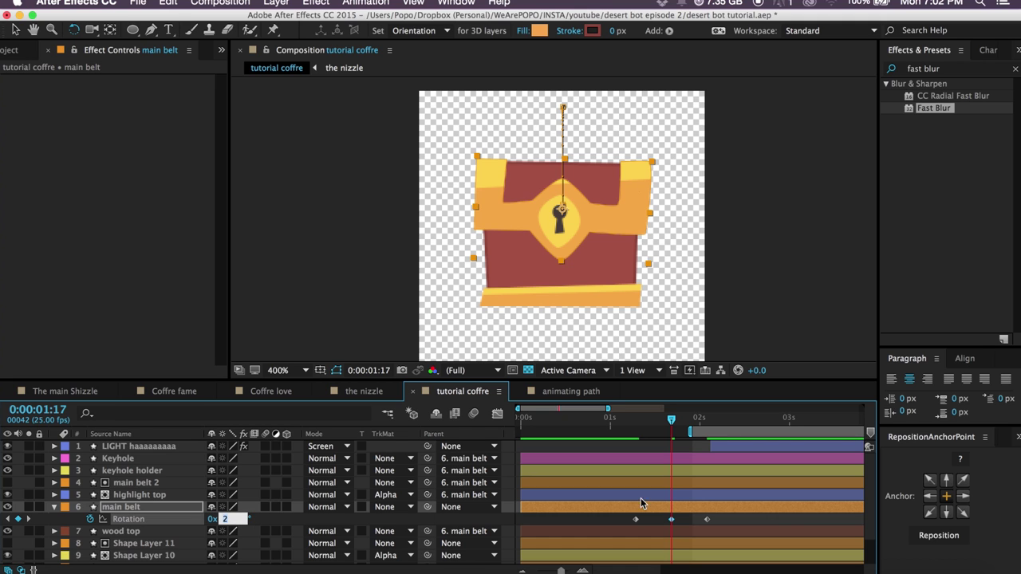
left_click(651, 525)
left_click_drag(673, 423, 603, 446)
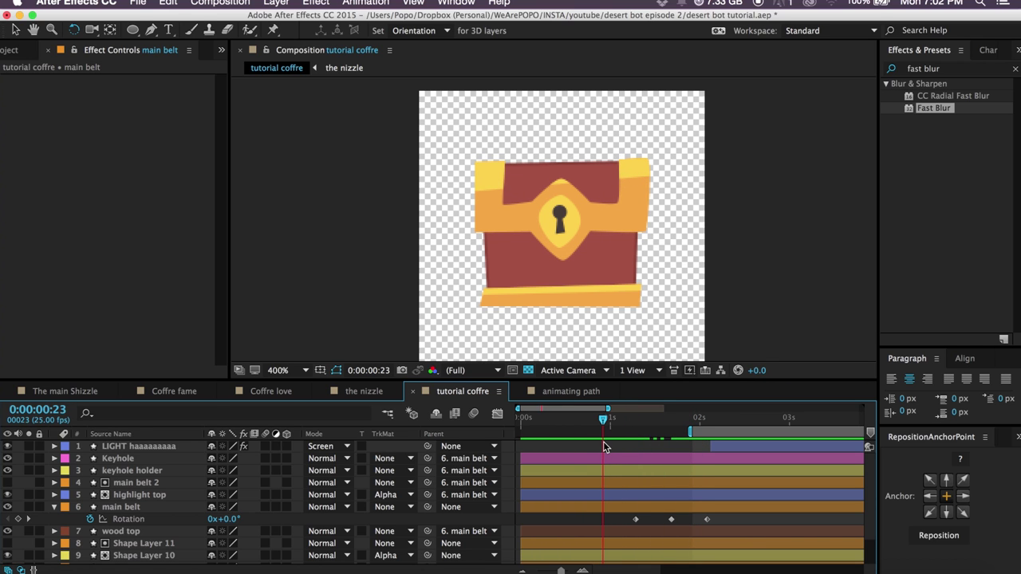
Shift the main belt's first two Rotation keyframes earlier and add a -1° Rotation keyframe at 0:00:01:17.
left_click(636, 521)
left_click_drag(682, 516, 608, 521)
left_click(675, 428)
left_click_drag(674, 432, 671, 432)
left_click(230, 519)
type("-1")
key("Return")
left_click_drag(606, 420, 706, 432)
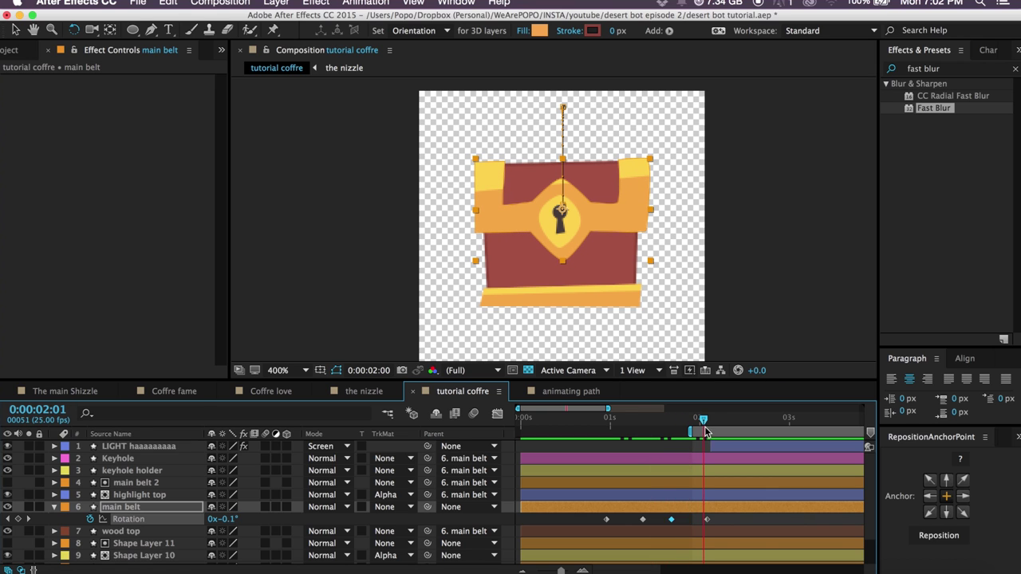
Apply Easy Ease to all of the main belt's Rotation keyframes and preview the shake.
left_click_drag(722, 521, 576, 529)
key("F9")
left_click(603, 420)
left_click(570, 522)
key("space")
key("space")
key("w")
Compress the Rotation keyframes to run from about 0:00:01:12 to 0:00:02:02, start the work area near 0:00:00:23, and preview.
left_click(708, 416)
mouse_move(720, 515)
left_mouse_down()
mouse_move(602, 540)
mouse_move(656, 521)
left_mouse_up()
left_click_drag(690, 432, 604, 436)
left_click(654, 423)
key("space")
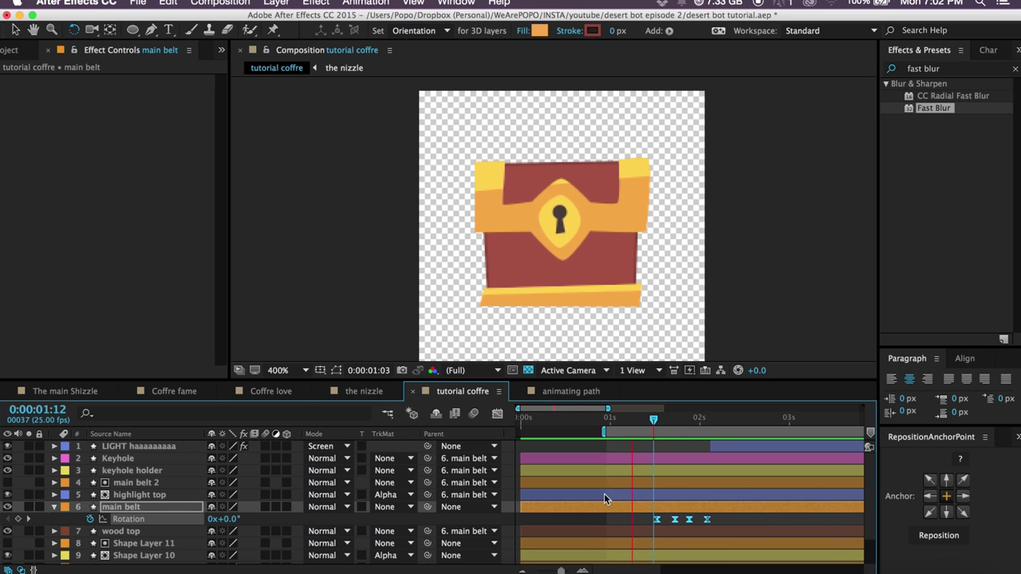
Review the whole chest animation at 200% zoom, scrubbing through the lid shake, opening and closing.
key("comma")
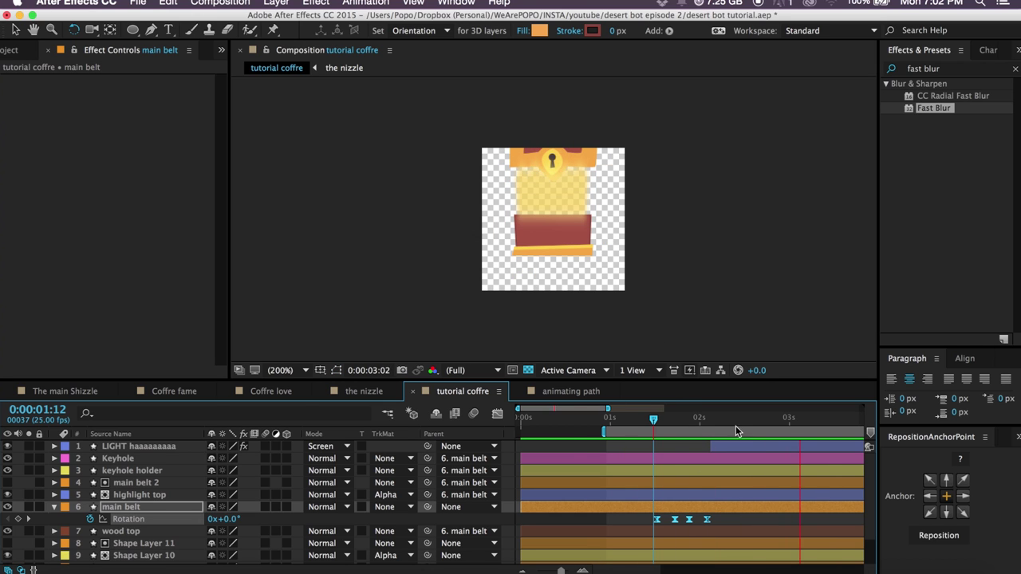
left_click_drag(562, 570, 553, 571)
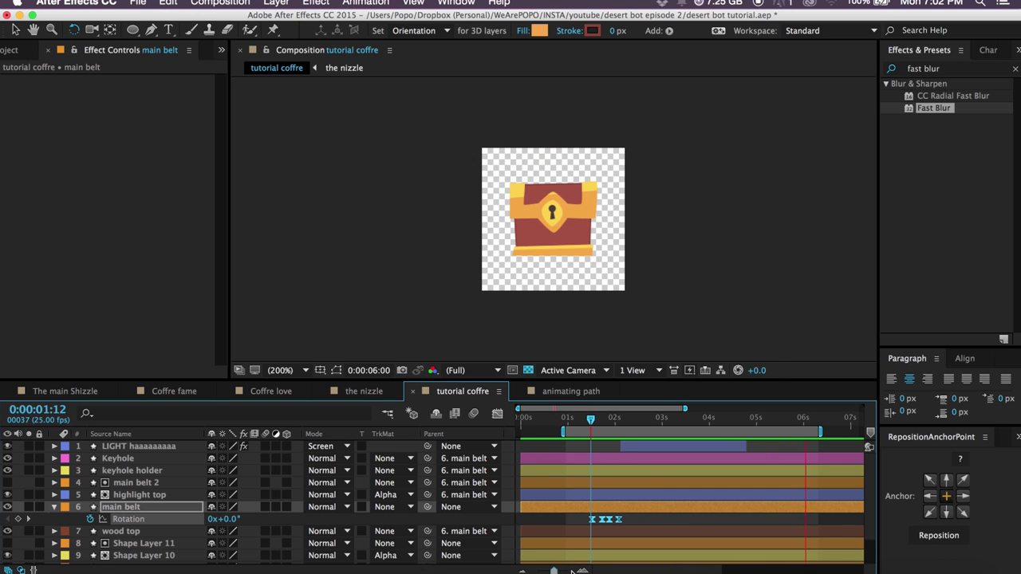
left_click(649, 525)
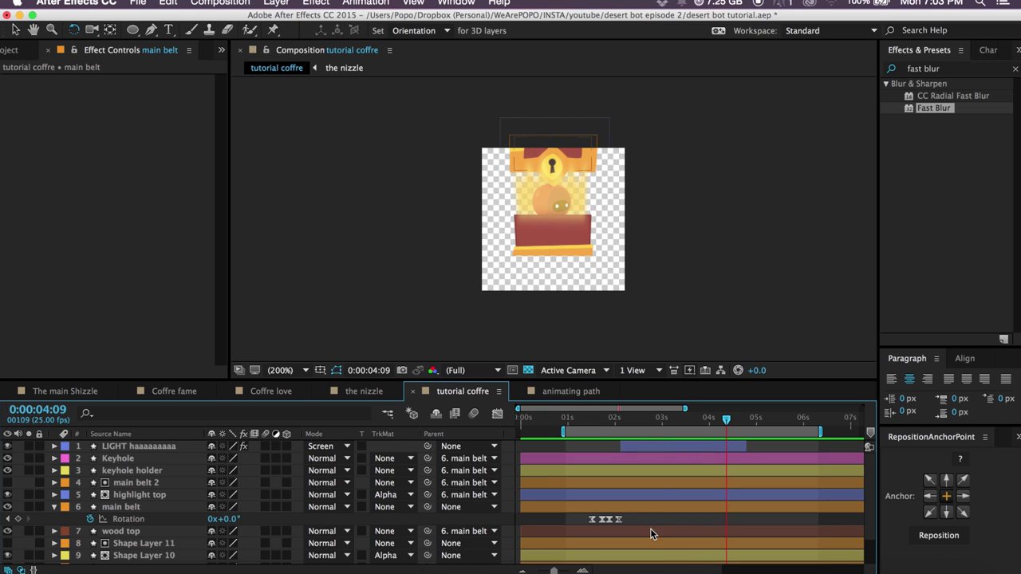
left_click_drag(589, 430, 728, 437)
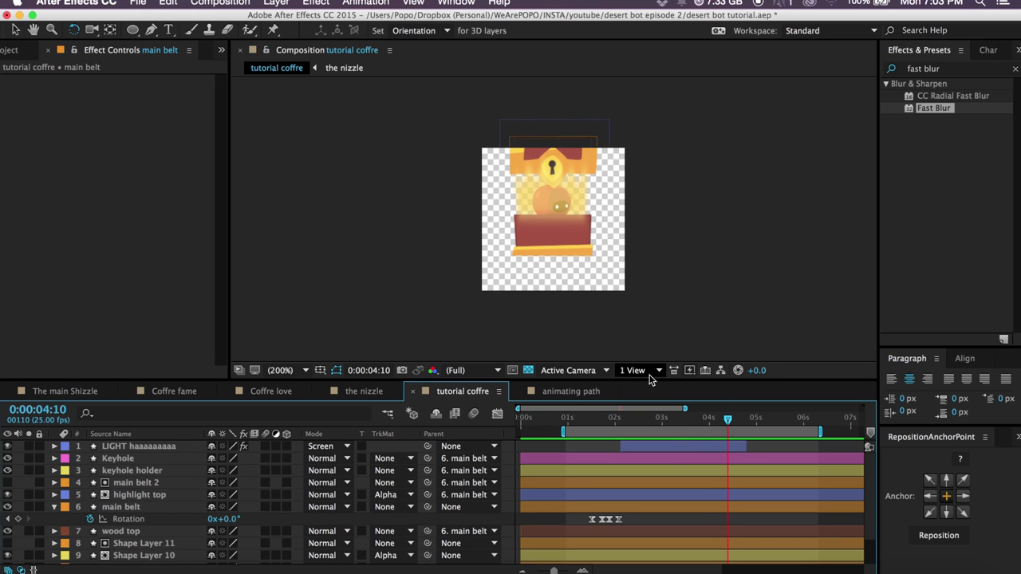
left_click_drag(626, 431, 678, 529)
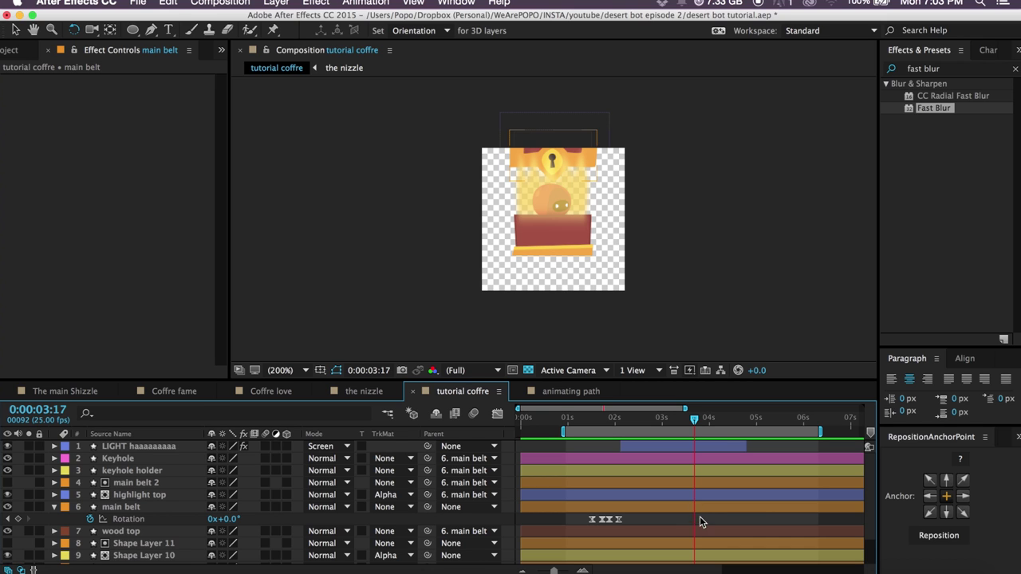
left_click_drag(587, 423, 792, 424)
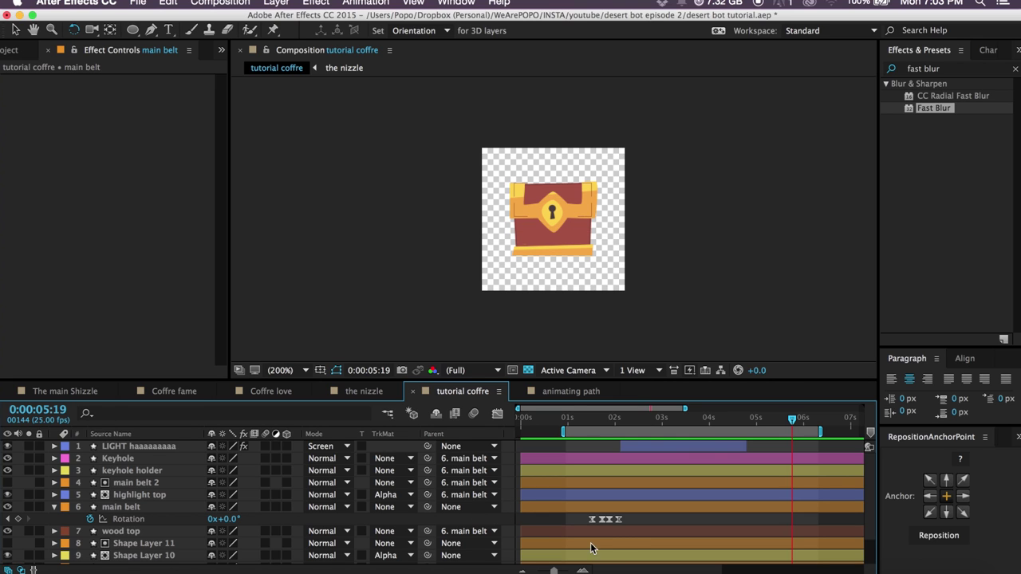
left_click_drag(611, 421, 718, 423)
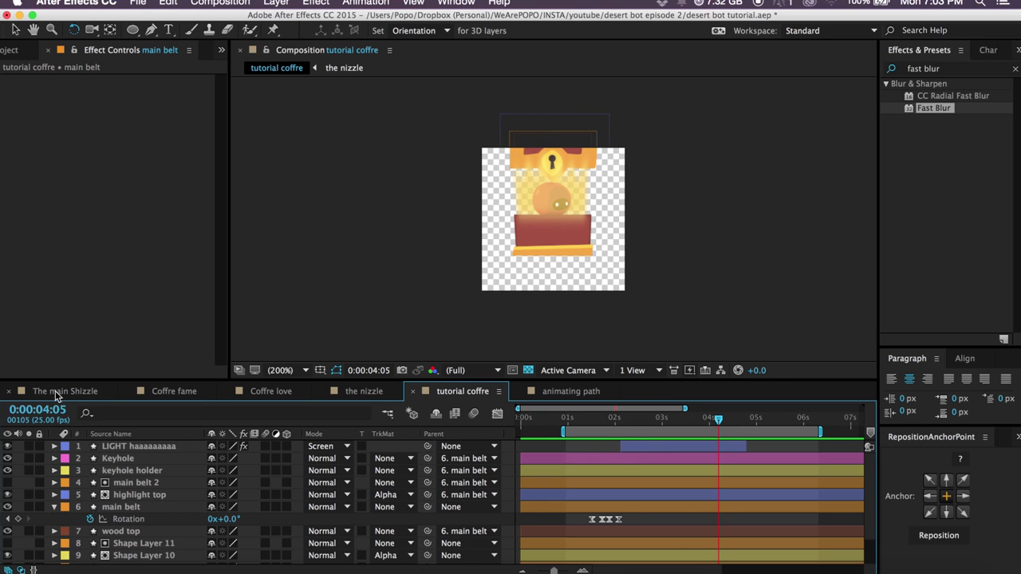
Open the nizzle composition and preview the eye animation from about 0:00:08:05.
left_click(364, 392)
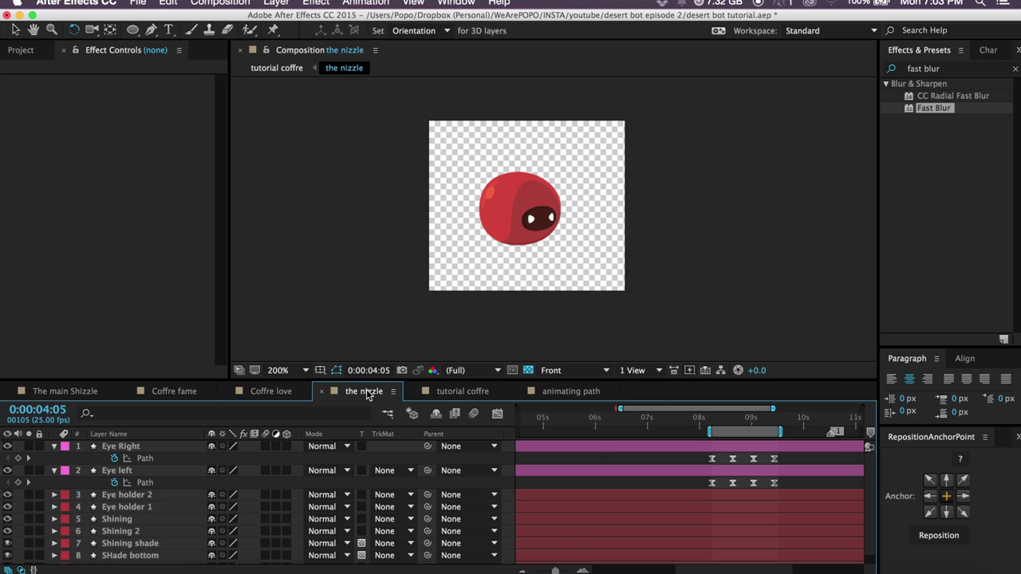
left_click(703, 426)
key("space")
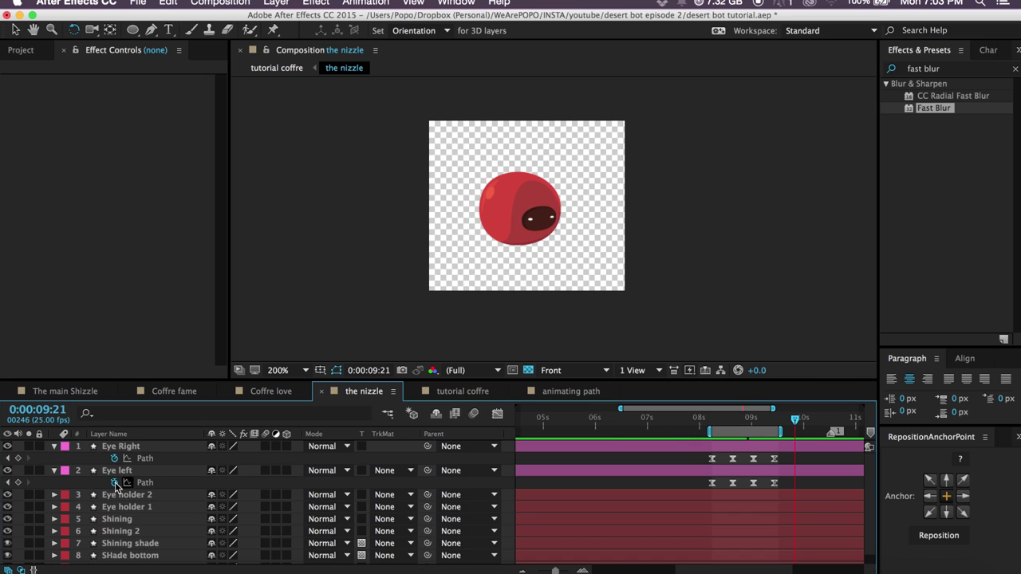
left_click_drag(766, 421, 710, 423)
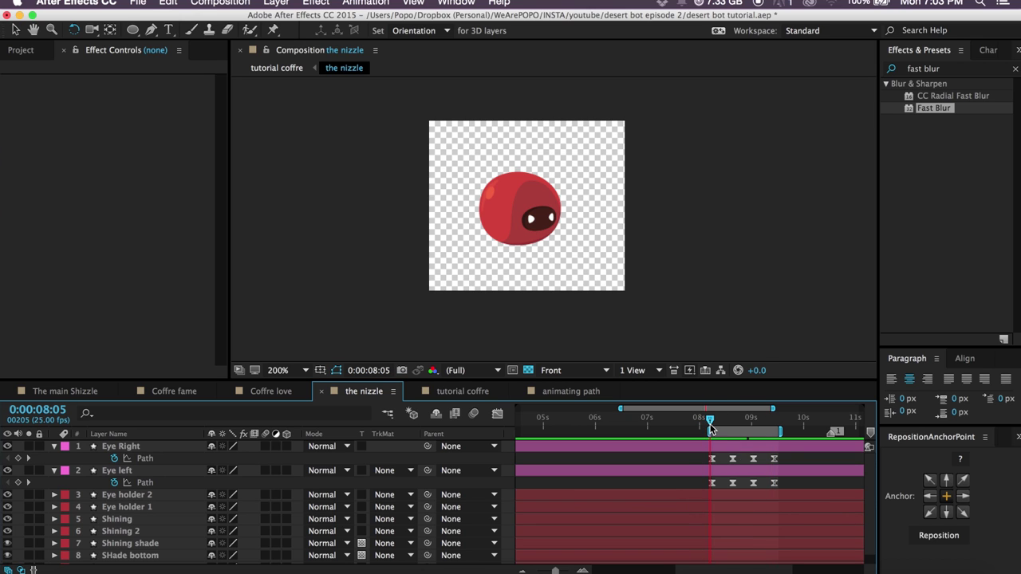
Delete the Path keyframes of both eye layers and set new starting Path keyframes at 0:00:08:06.
left_click_drag(786, 457, 680, 499)
key("Delete")
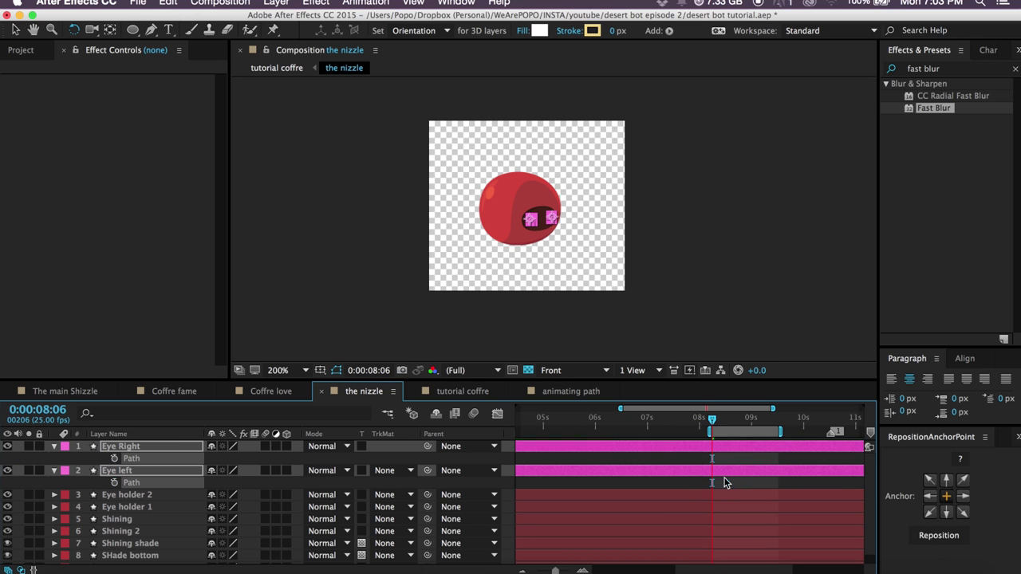
left_click(114, 459)
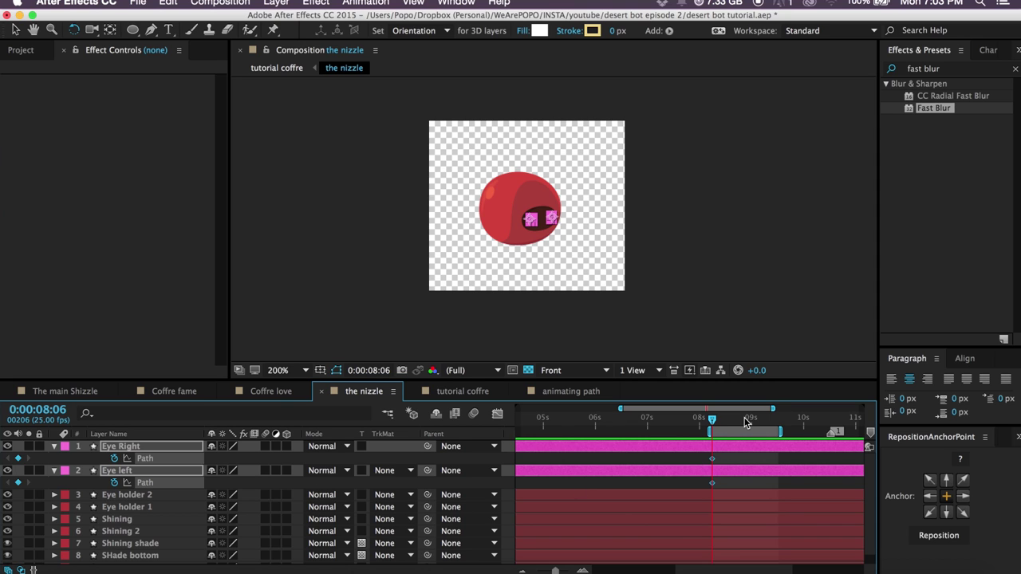
left_click(673, 455)
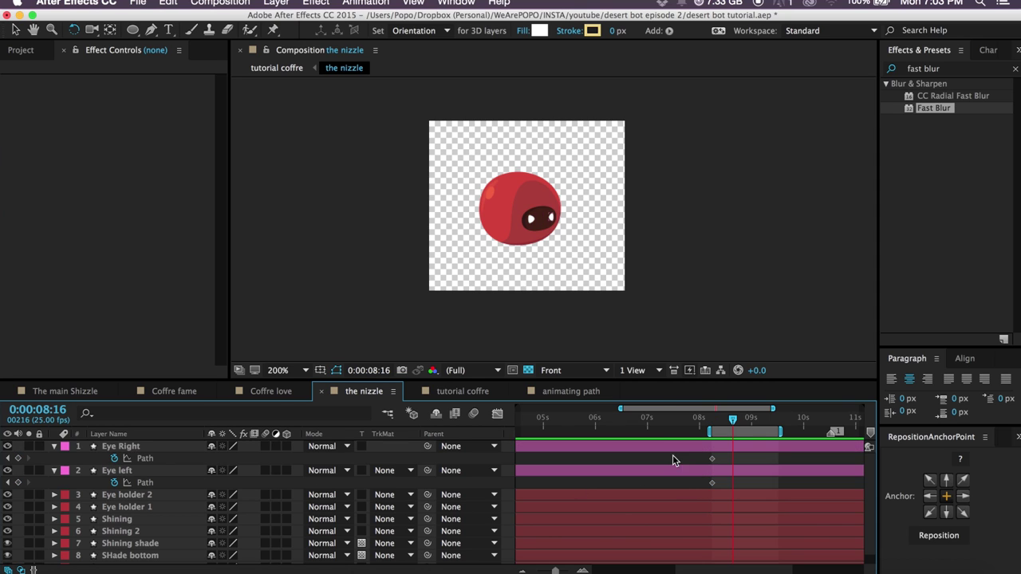
Reshape the Eye left path into a narrow vertical shape at 0:00:08:16 by pulling its inner edge outward.
scroll(529, 257, "up", 1)
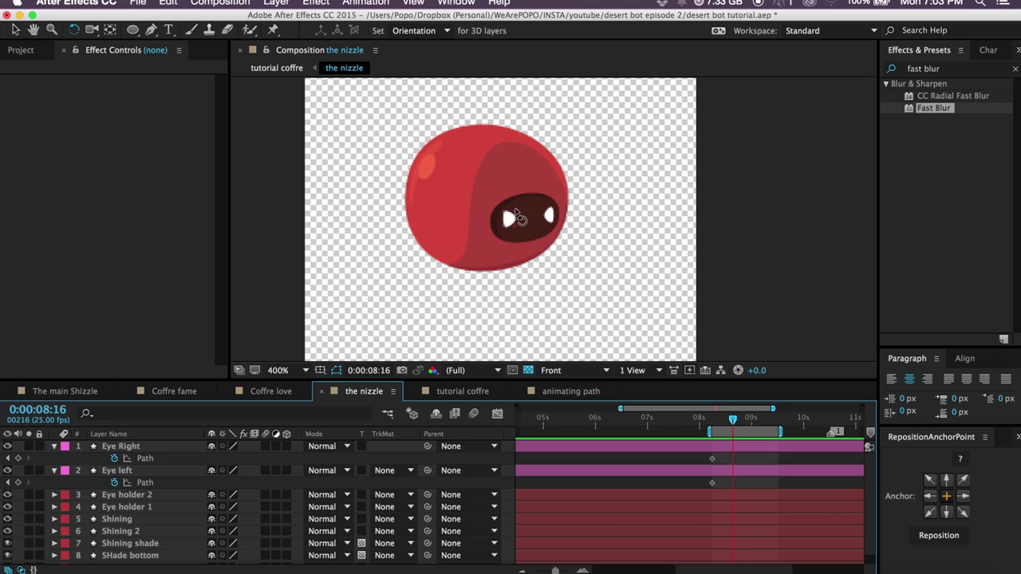
scroll(521, 223, "up", 1)
key("space")
left_click_drag(492, 249, 540, 253)
scroll(539, 259, "up", 3)
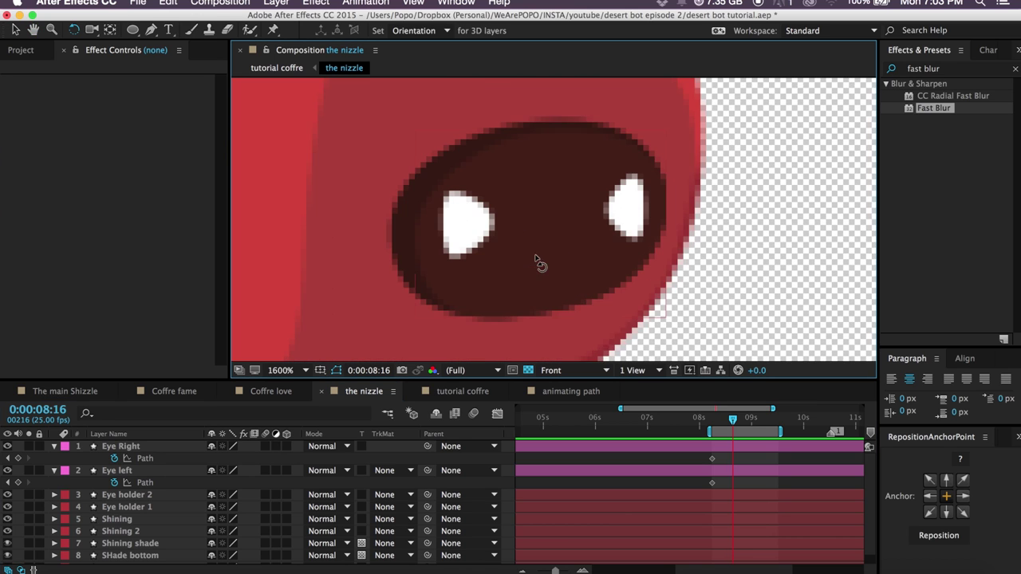
key("w")
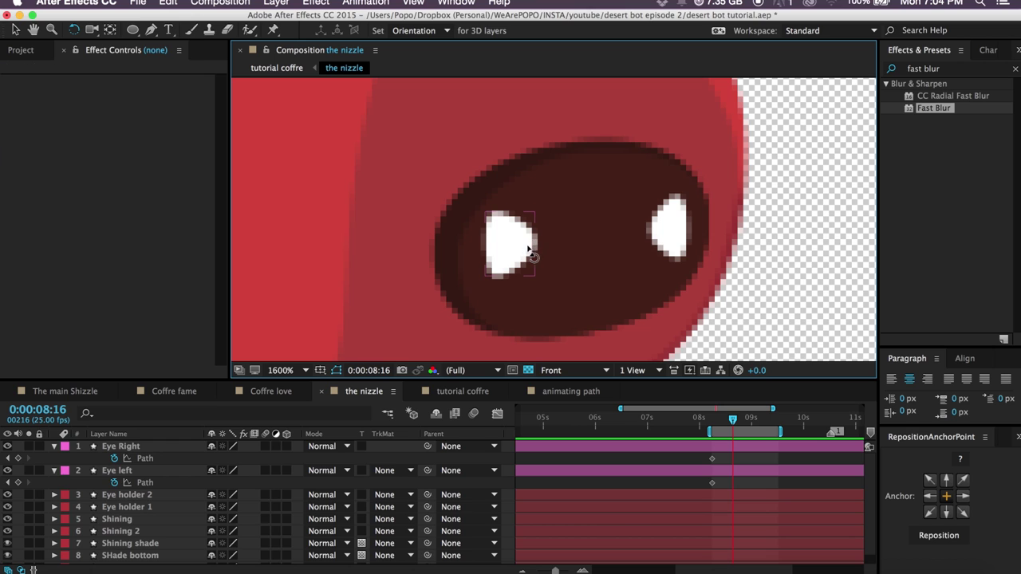
left_click(528, 252)
key("g")
left_click_drag(536, 246, 513, 250)
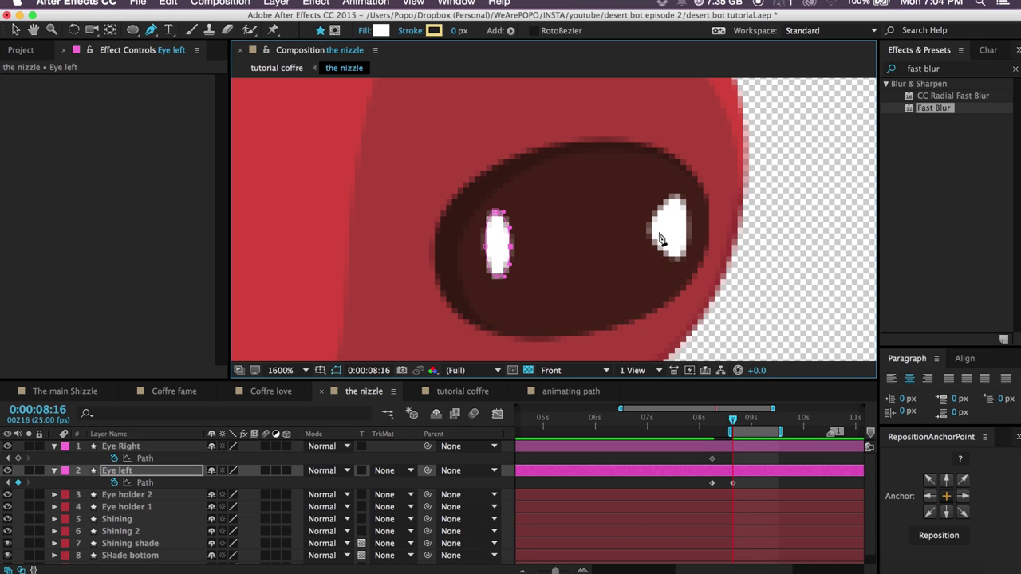
key("v")
key("g")
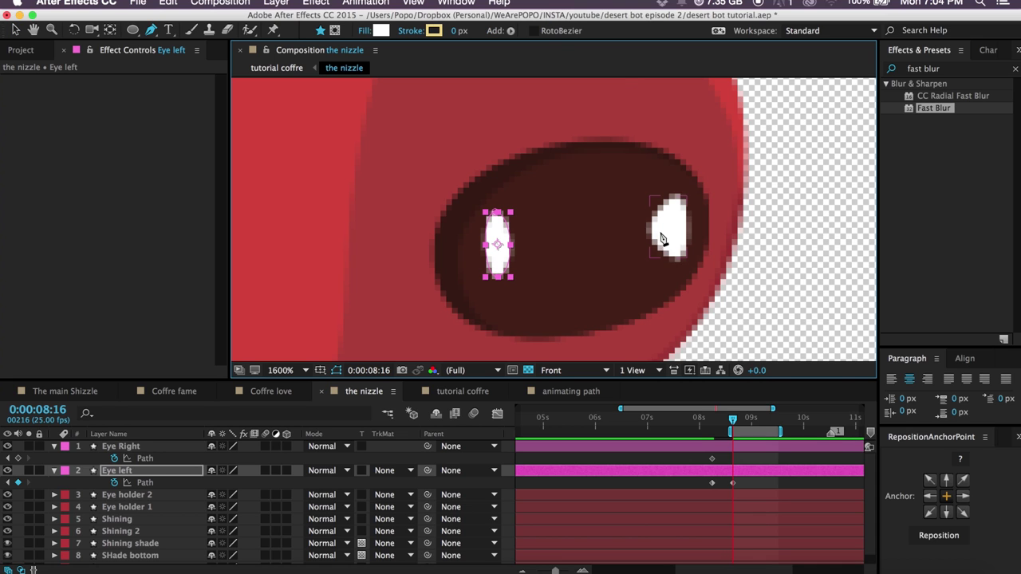
Reshape the Eye Right path into a matching narrow vertical shape at 0:00:08:16.
left_click(741, 446)
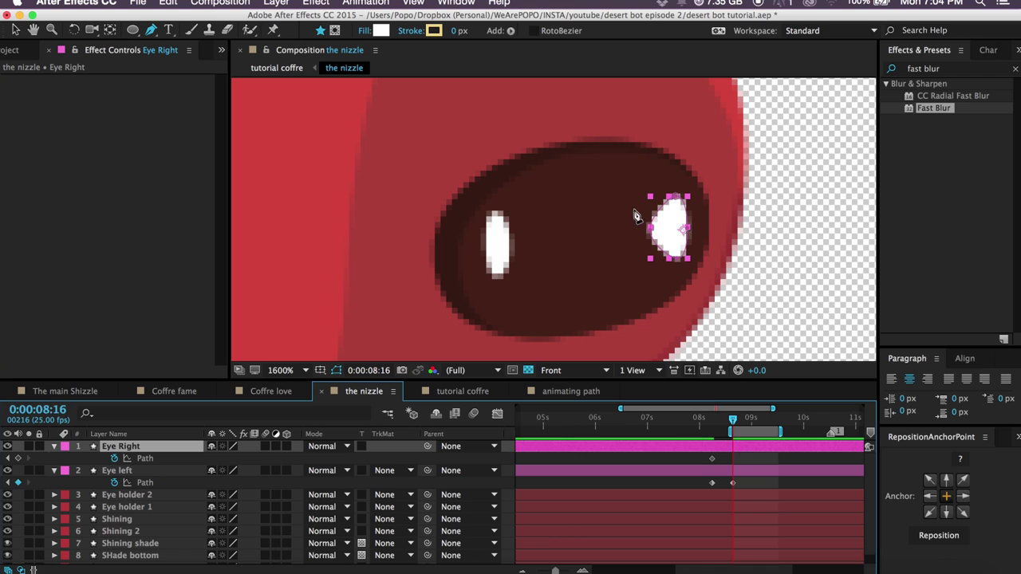
left_click_drag(651, 231, 669, 229)
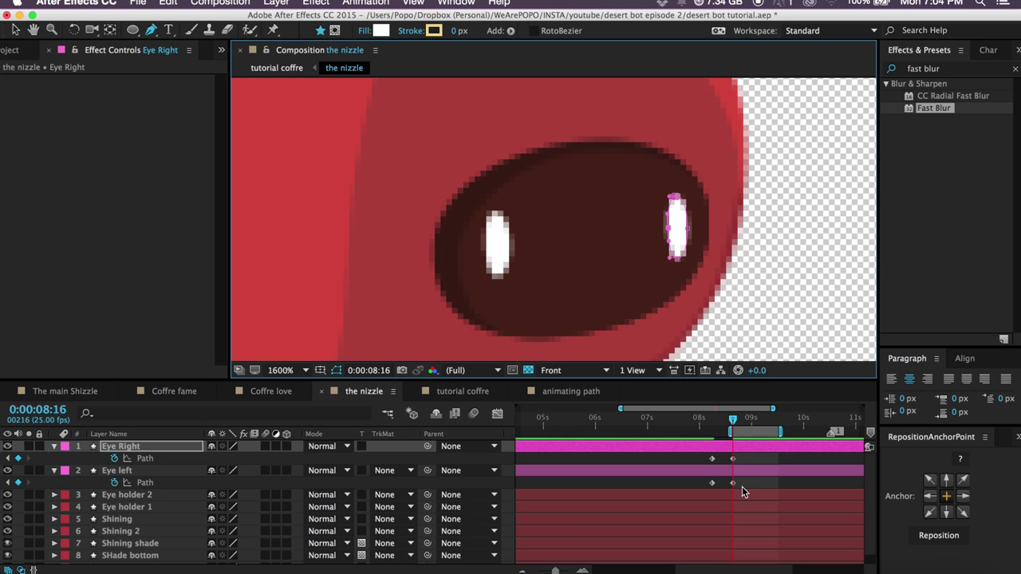
left_click(753, 459)
Add Path keyframes at 0:00:09:02 on both eye layers to hold the narrow shape.
left_click_drag(734, 427, 756, 430)
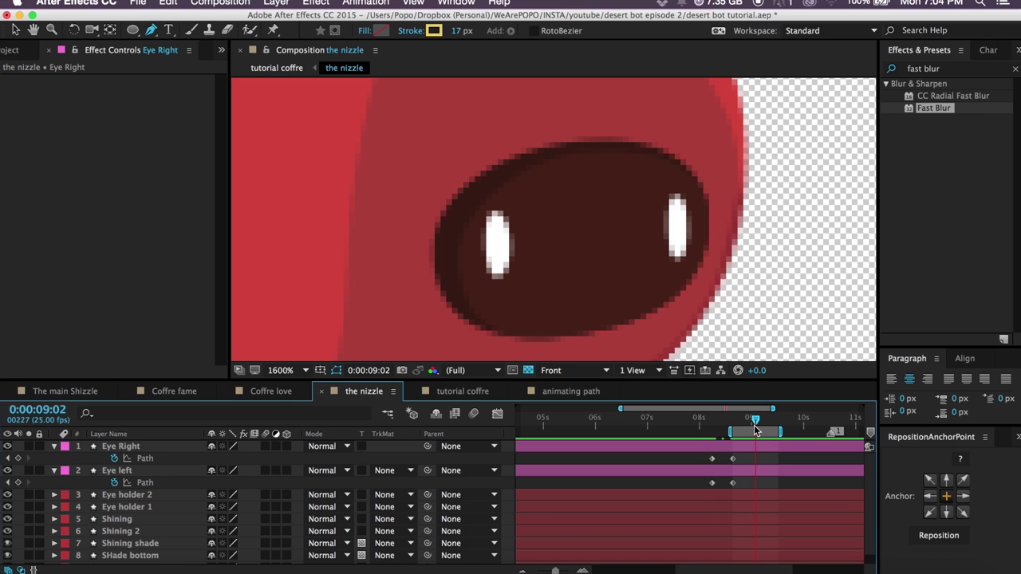
left_click(19, 459)
left_click(19, 483)
Reshape the Eye Right path into a short horizontal bar at 0:00:09:12.
left_click_drag(754, 423, 774, 421)
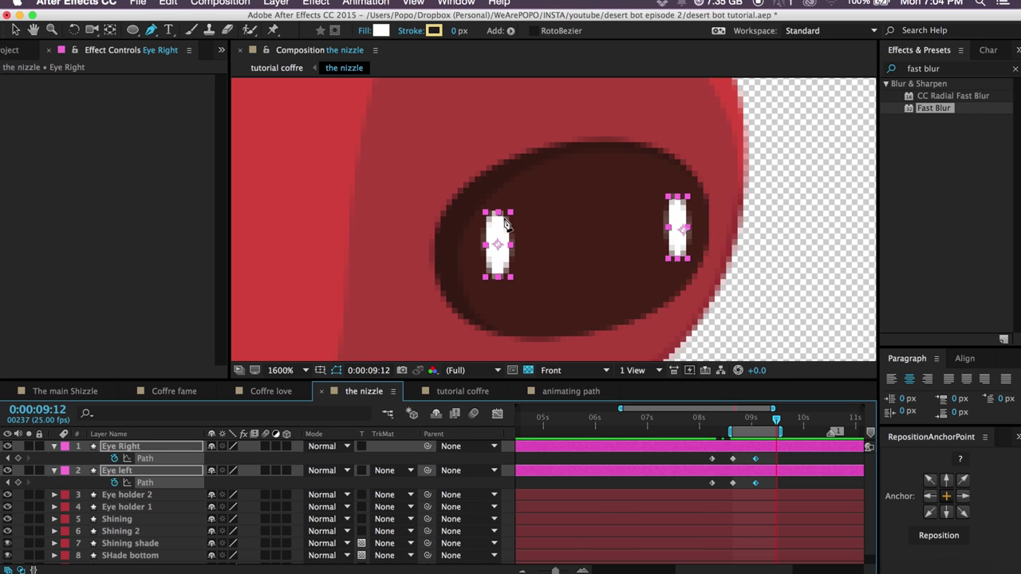
left_click(794, 449)
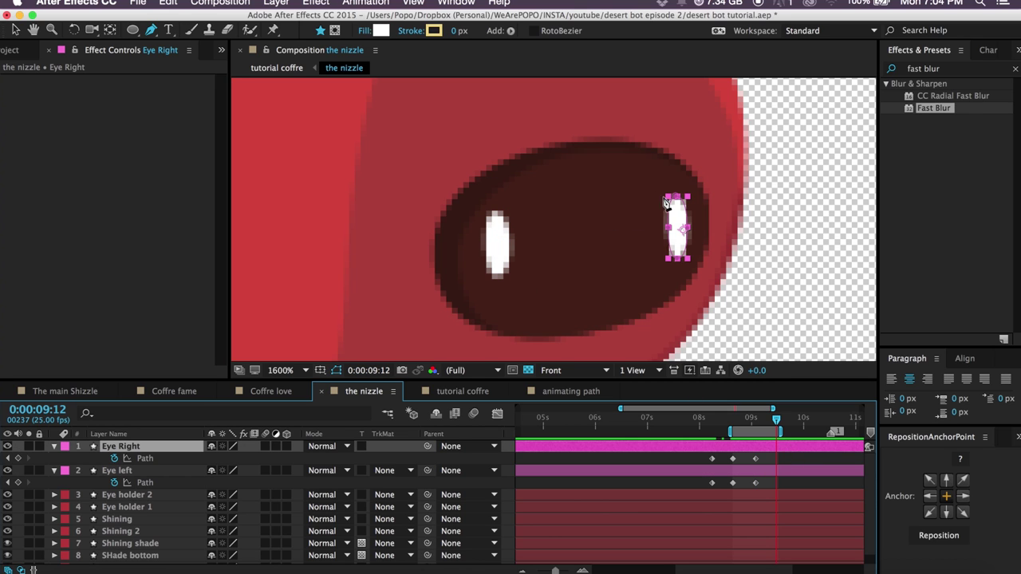
left_click_drag(674, 201, 674, 219)
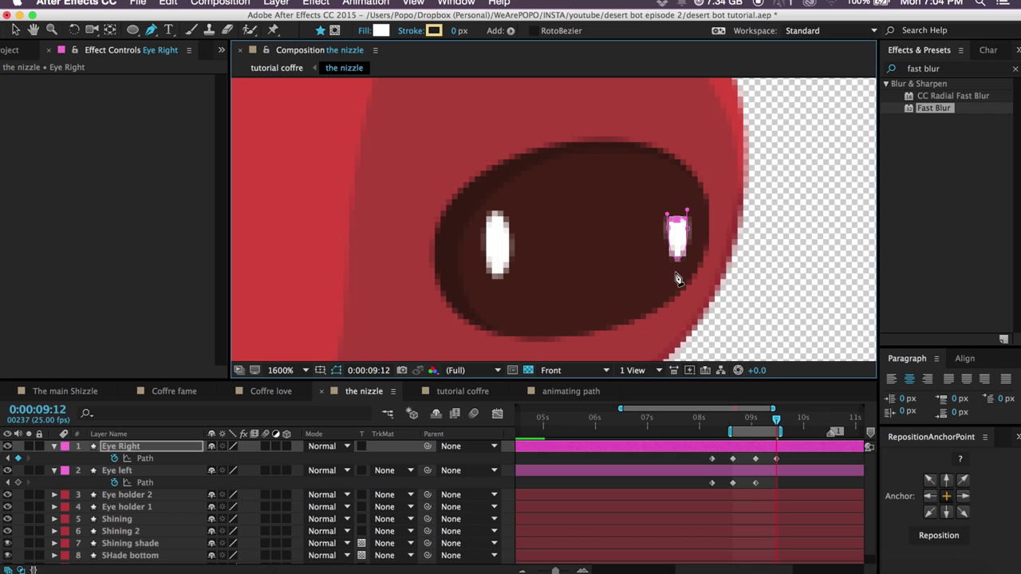
left_click_drag(678, 264, 662, 228)
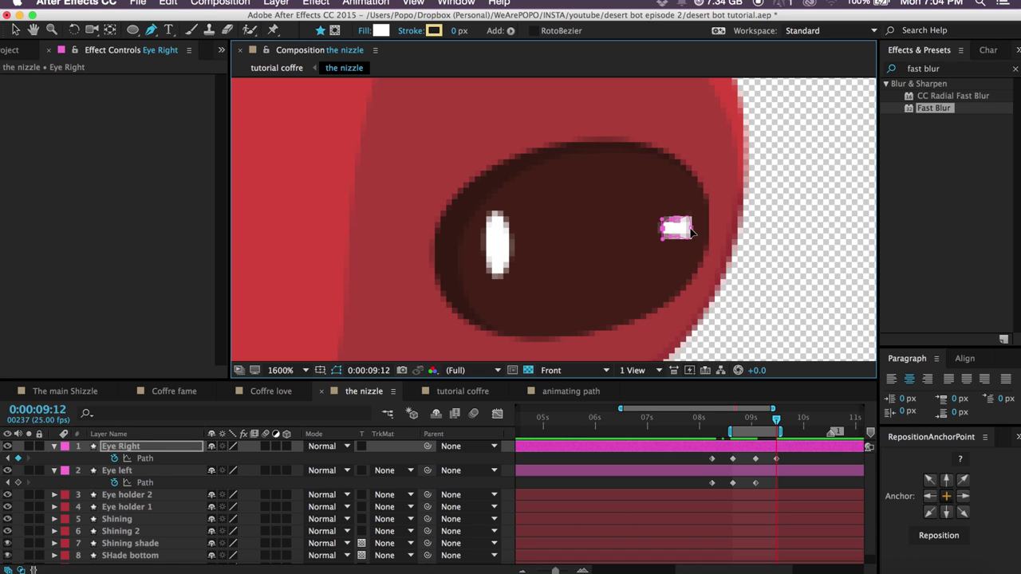
left_click_drag(689, 242, 677, 222)
left_click(677, 237)
Reshape the Eye left path into a matching short horizontal bar at 0:00:09:12.
left_click(781, 476)
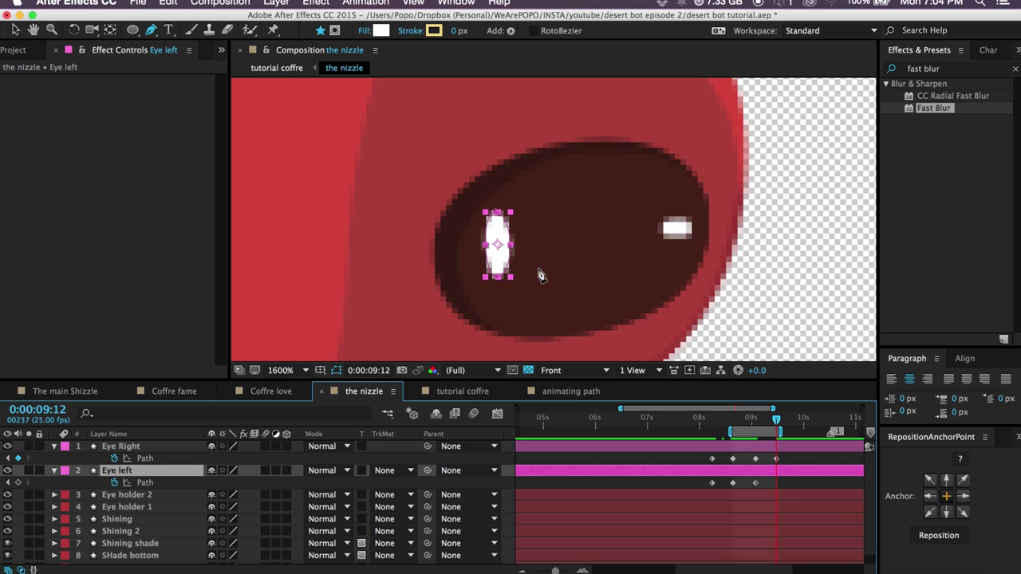
left_click_drag(498, 278, 501, 260)
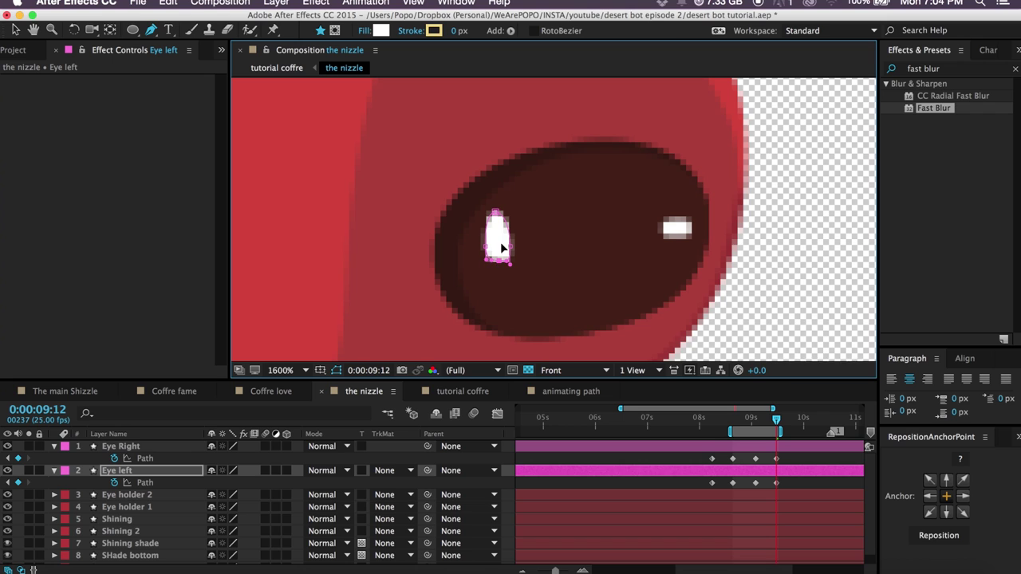
left_click_drag(497, 213, 513, 242)
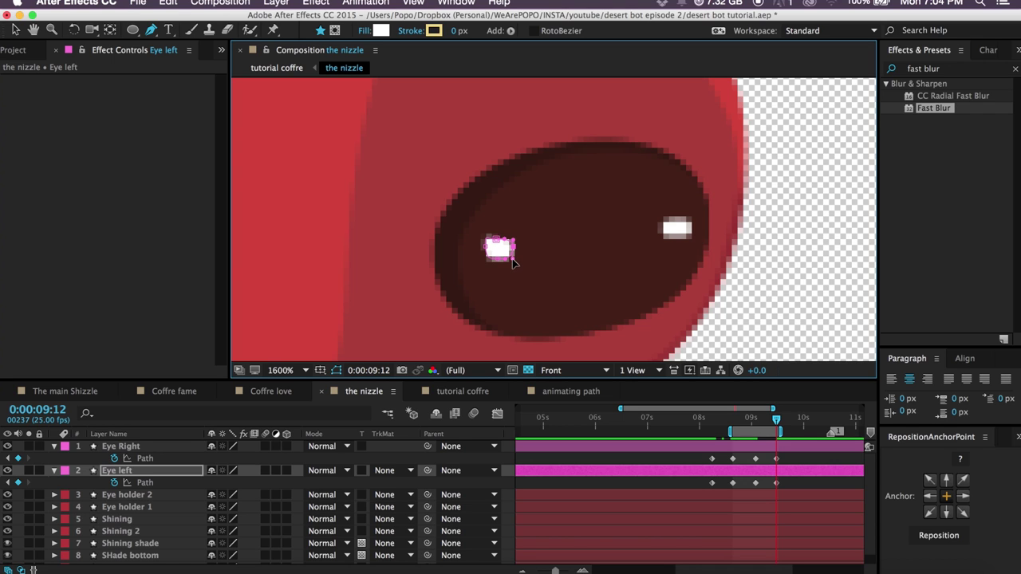
mouse_move(484, 236)
left_mouse_down()
mouse_move(486, 257)
mouse_move(480, 249)
left_mouse_up()
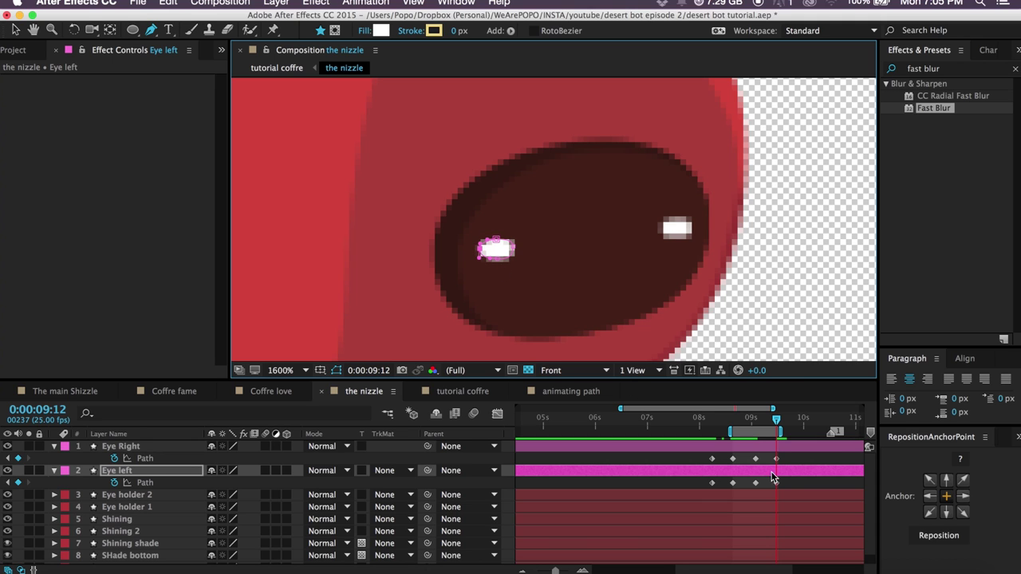
left_click(807, 460)
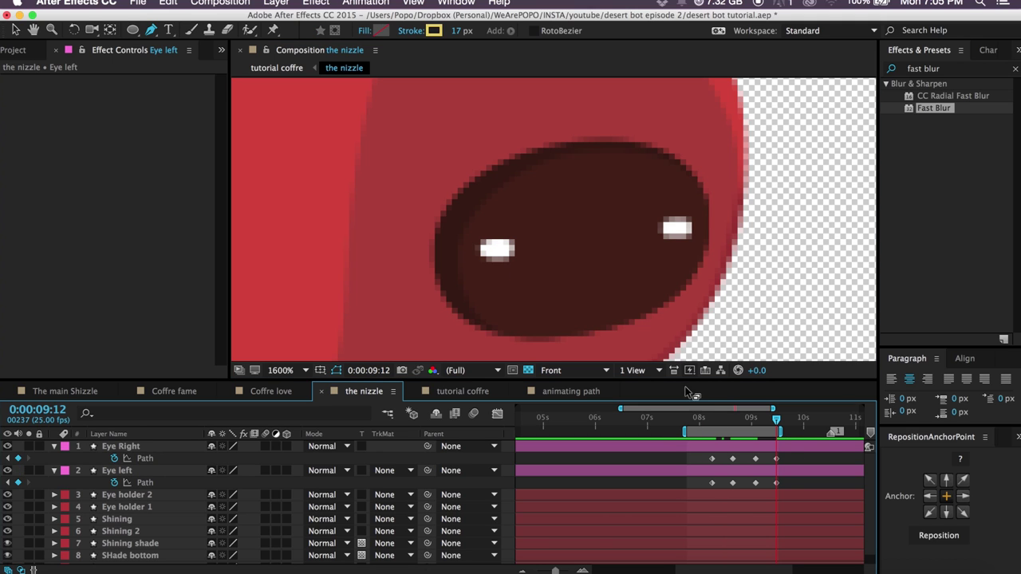
Apply Easy Ease to all the Path keyframes on the Eye Right and Eye left layers.
key("shift+/")
left_click(709, 420)
left_click_drag(739, 421, 779, 420)
left_click_drag(789, 456, 707, 490)
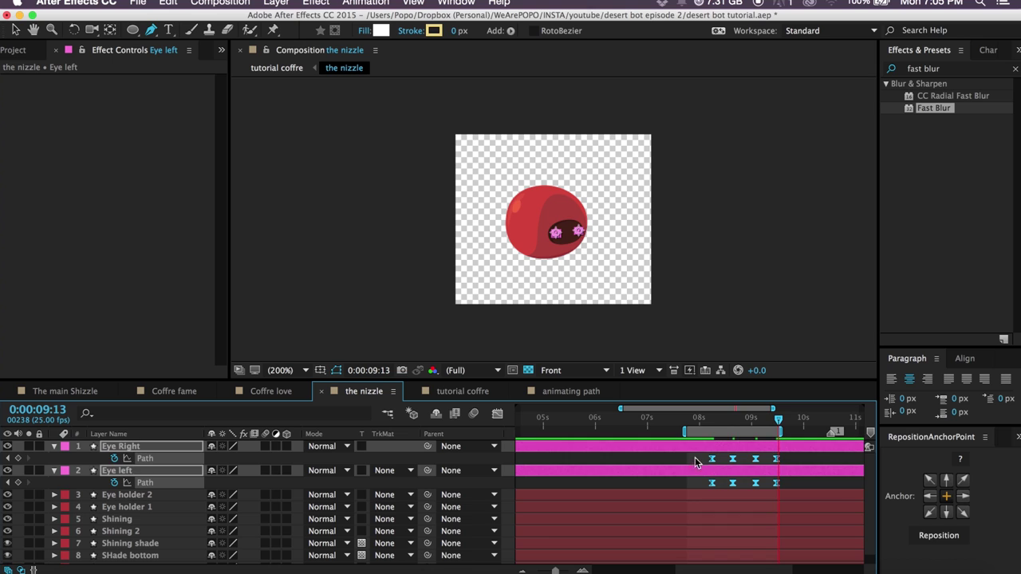
left_click(694, 457)
Preview the eased eye animation and extend the work area end to about 0:00:09:21.
left_click(704, 421)
key("space")
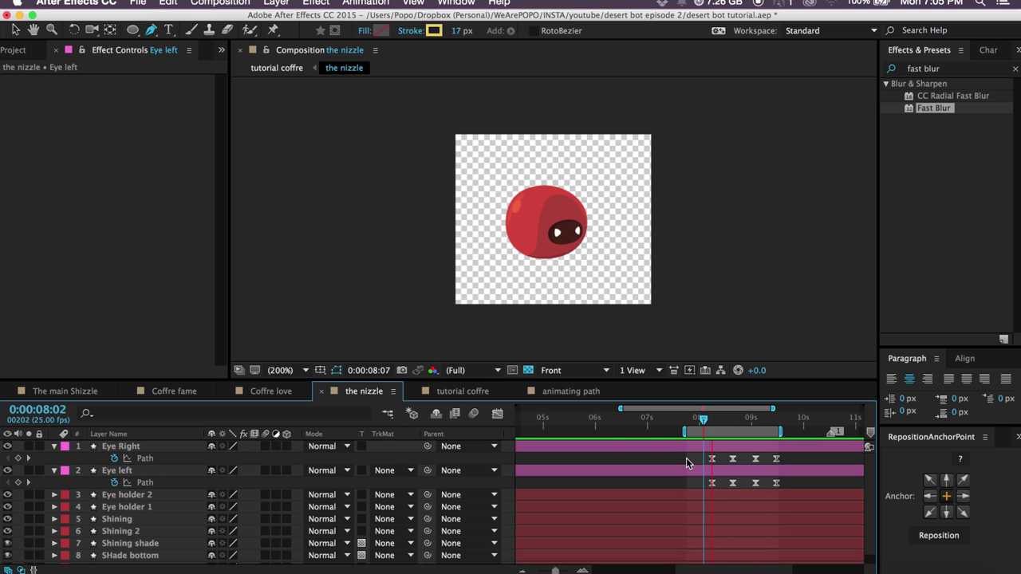
key("space")
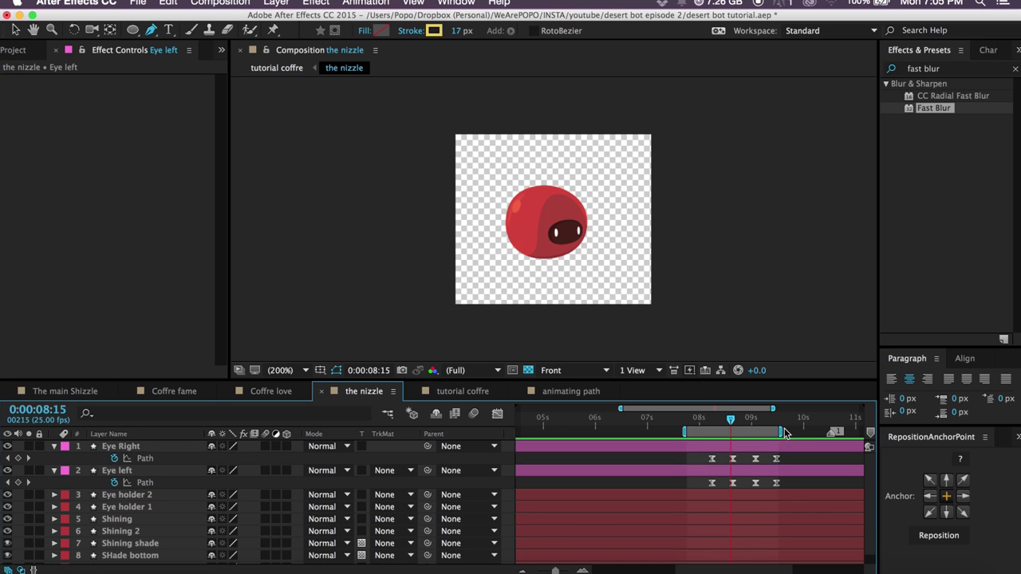
left_click_drag(783, 431, 797, 432)
Check the heart speech bubble in The main Shizzle up to 0:00:14:24 and close the animating path composition.
left_click(74, 396)
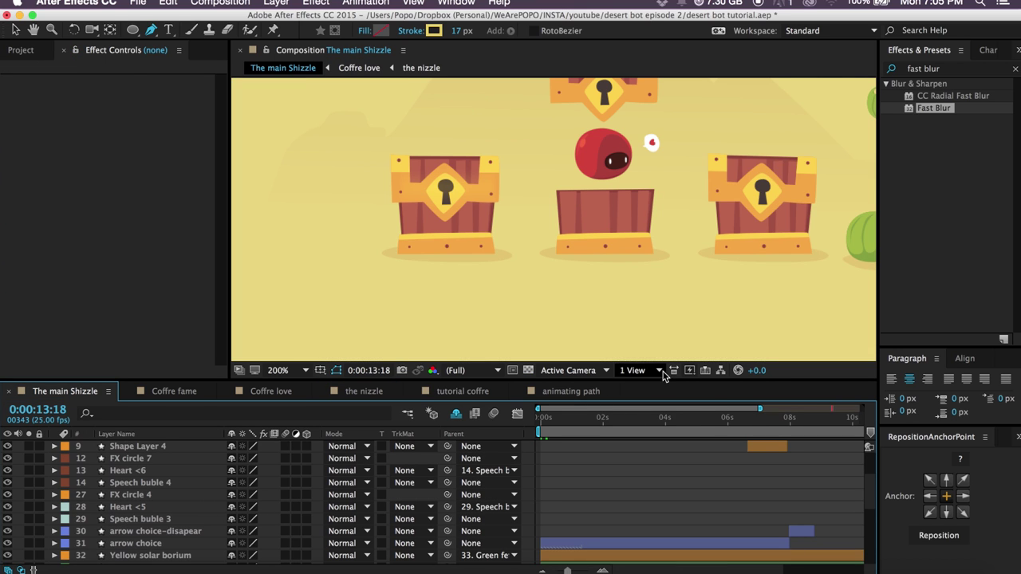
left_click_drag(798, 419, 884, 431)
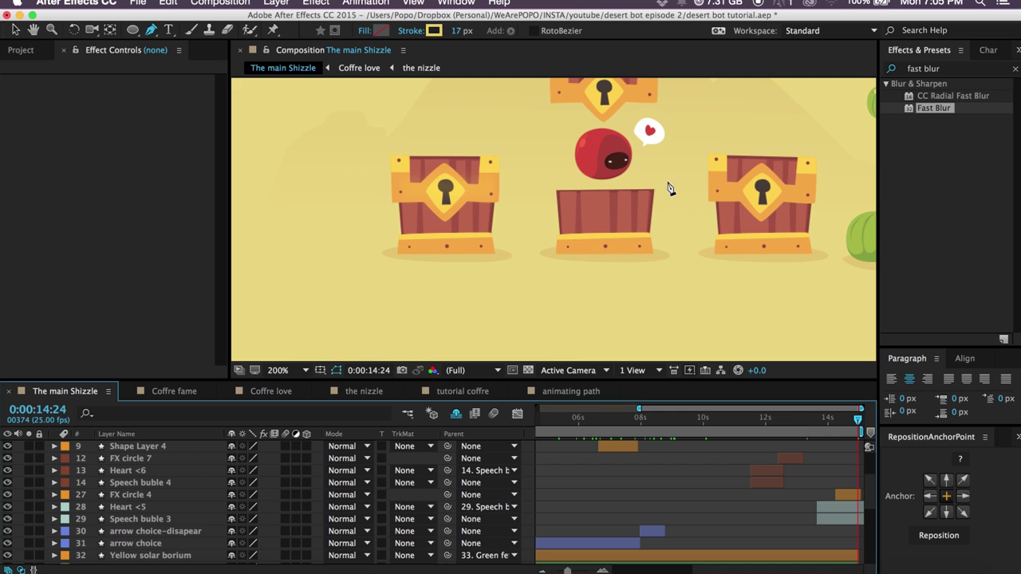
left_click(571, 392)
left_click(471, 393)
left_click(520, 394)
left_click(518, 392)
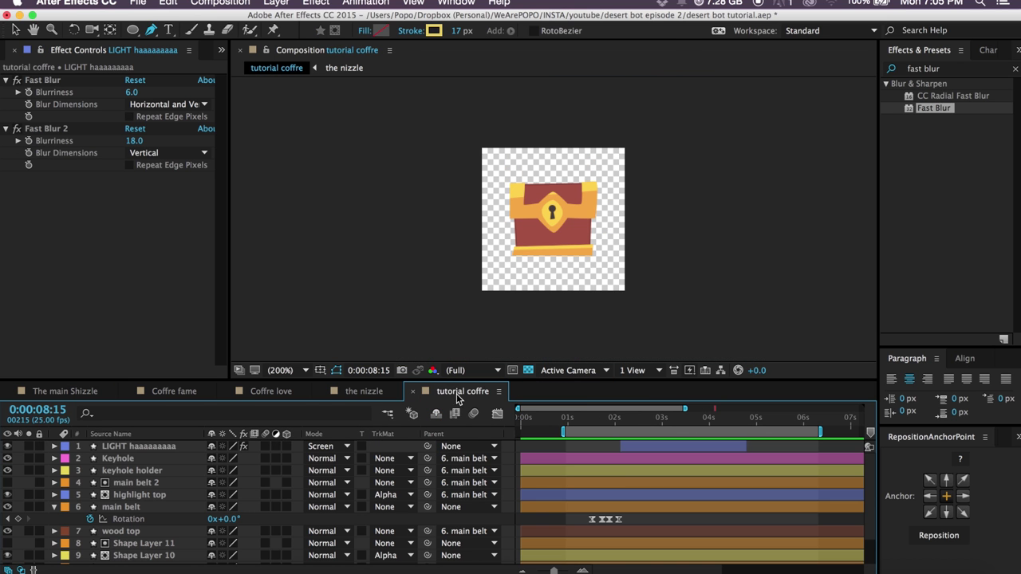
In the nizzle composition, set the shape stroke width to 0 px and the fill colour to white, FFFFFF.
left_click(365, 392)
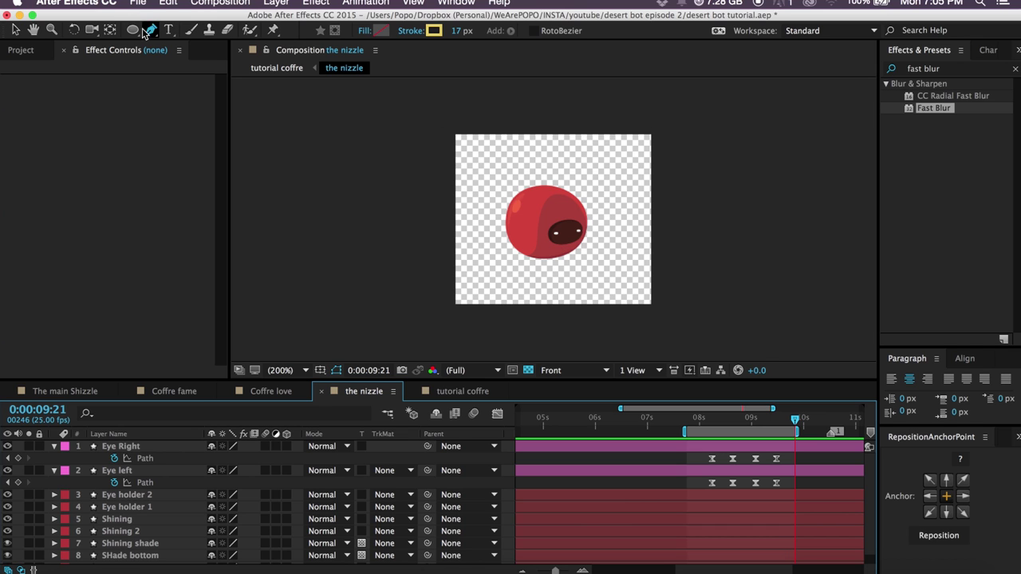
left_click_drag(455, 38, 441, 38)
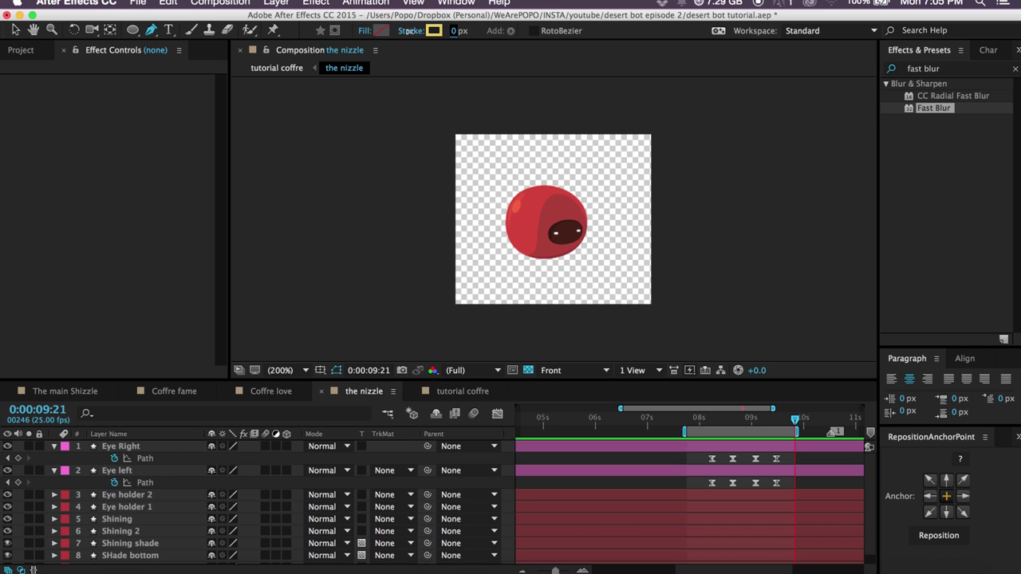
left_click(381, 31)
left_click_drag(401, 293, 399, 287)
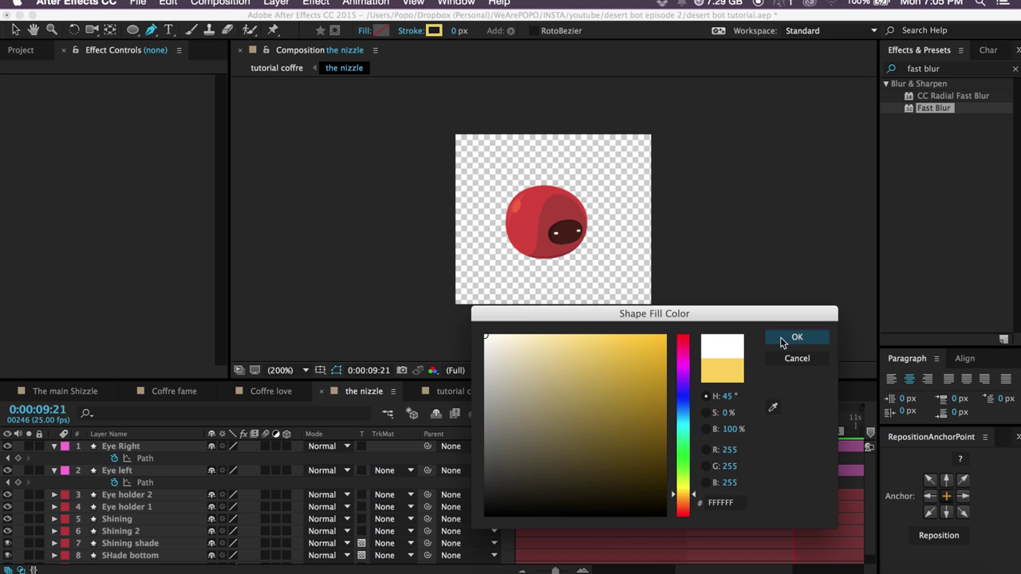
left_click(794, 337)
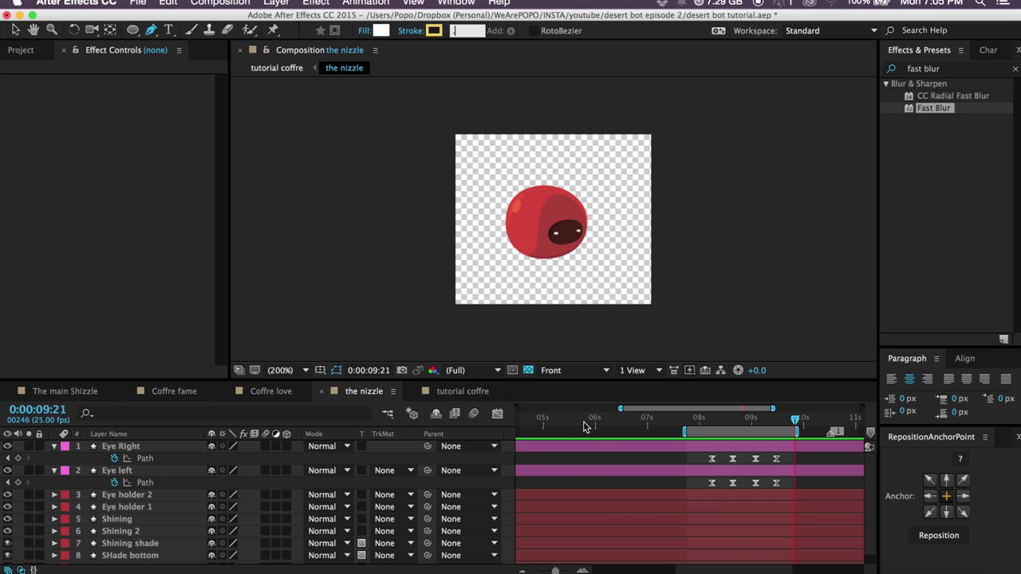
Draw a white speech bubble with the Pen tool above the character's face side, its pointed tail aimed at the head.
left_click(596, 490)
mouse_move(587, 247)
left_mouse_down()
mouse_move(523, 295)
mouse_move(561, 250)
left_mouse_up()
key(".")
left_click_drag(502, 207, 518, 197)
key("super+z")
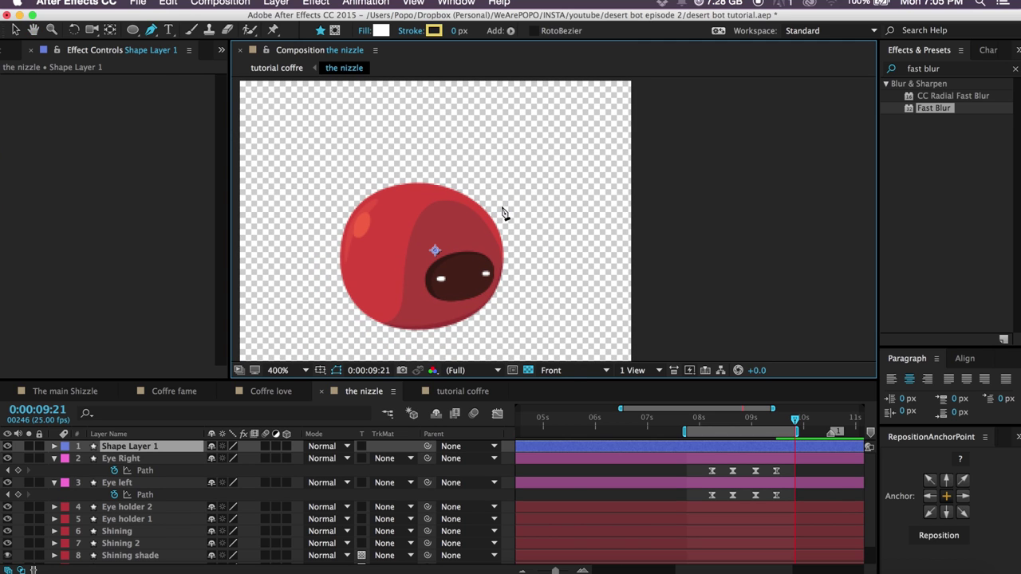
left_click(502, 206)
left_click_drag(550, 177, 486, 175)
left_click(502, 182)
left_click(502, 206)
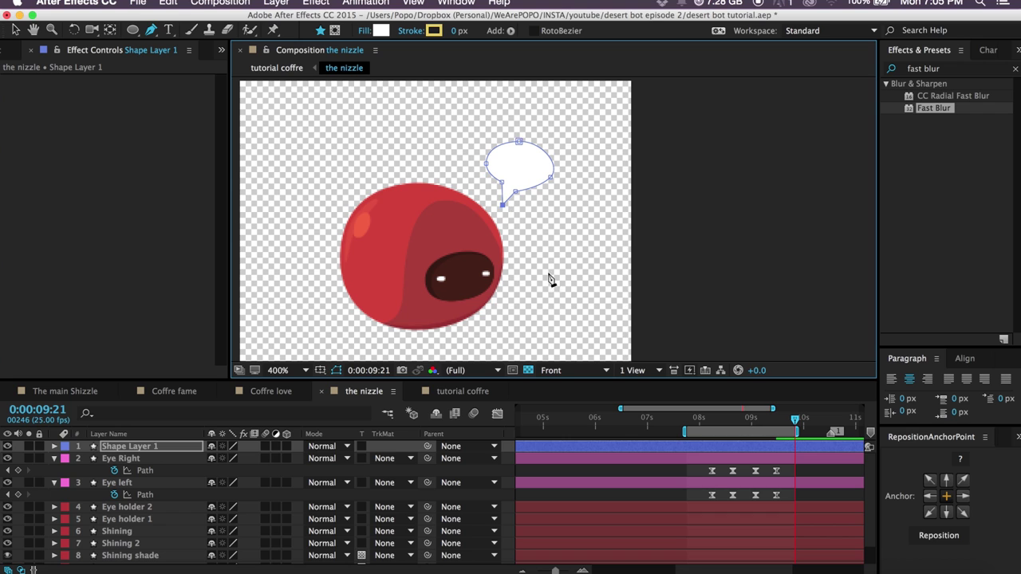
Rename the new bubble shape layer as speech buble.
left_click(164, 446)
key("Return")
type("spee")
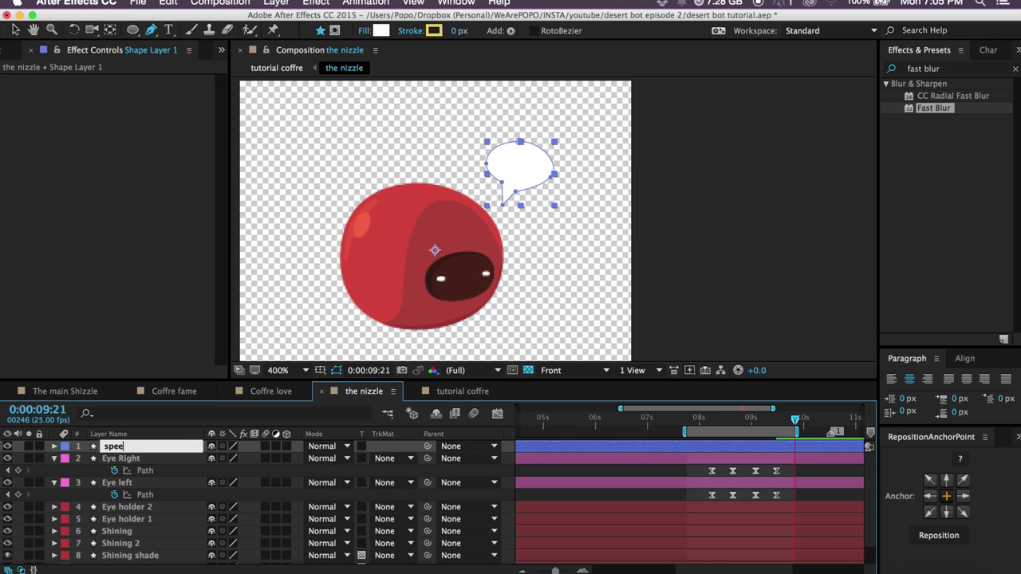
type("ch buble")
key("Return")
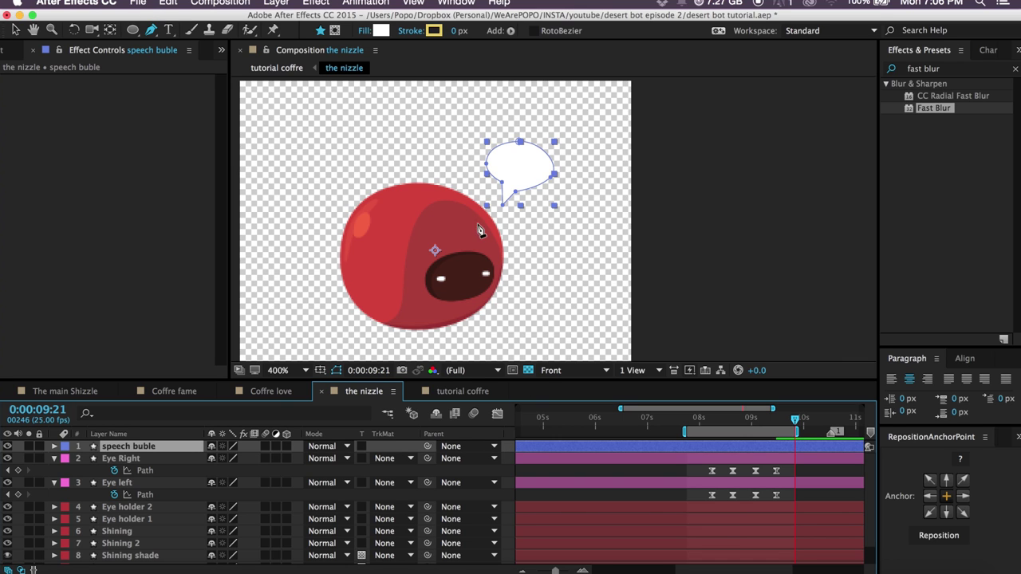
With no layer selected, set the shape fill to the character's body red, D2453C.
left_click(515, 470)
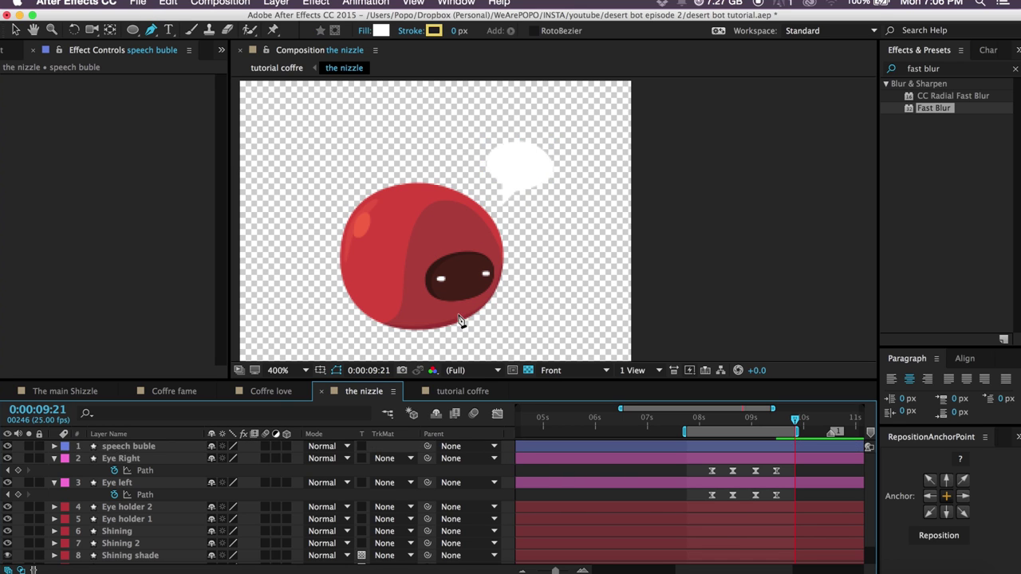
left_click(382, 31)
left_click(772, 407)
left_click(378, 240)
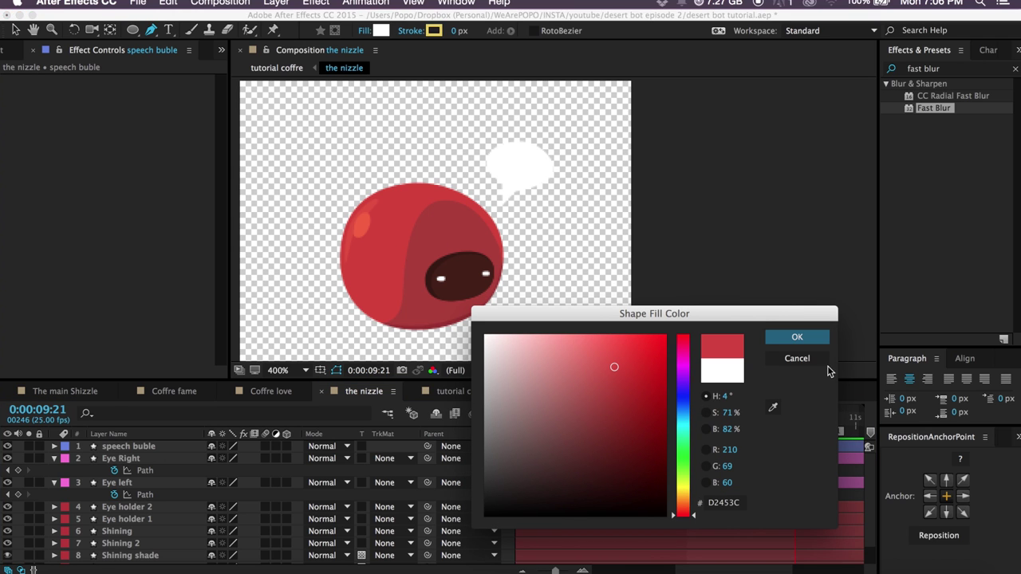
left_click(788, 332)
Draw a red heart with the Pen tool inside the speech bubble on its own layer and round its lobes.
scroll(585, 267, "up", 4)
key("g")
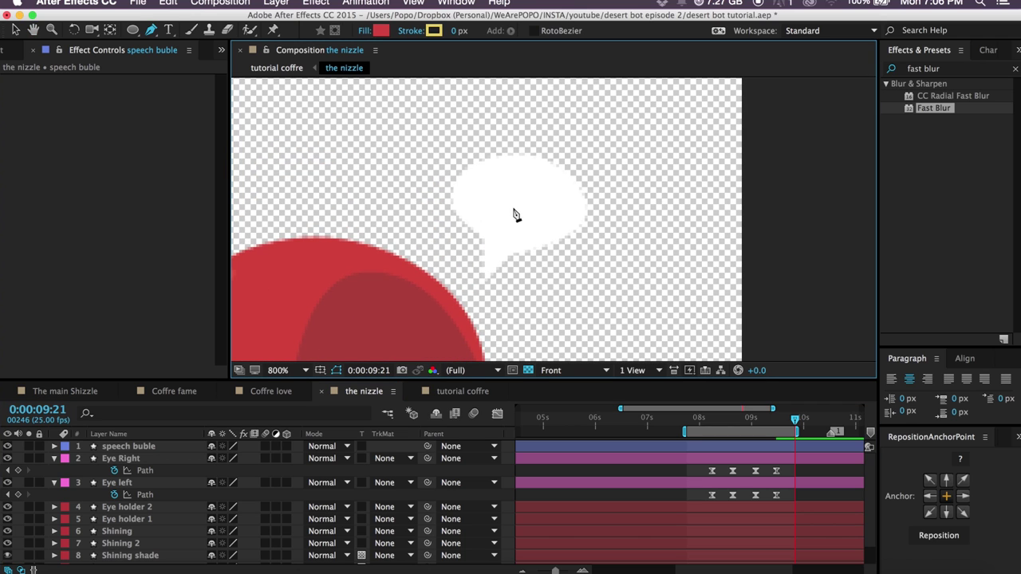
left_click(517, 222)
left_click(496, 173)
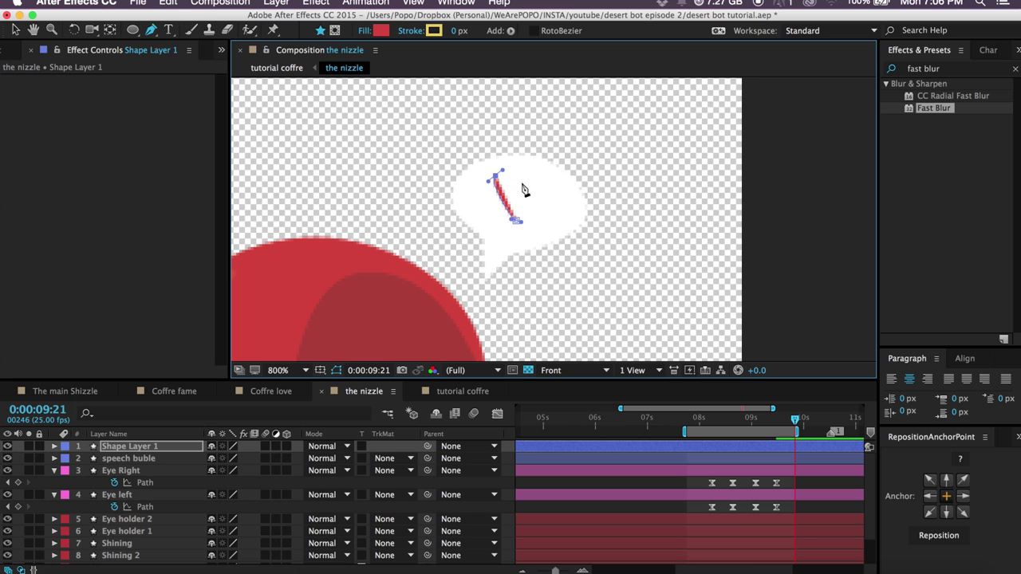
left_click(522, 184)
left_click_drag(547, 176, 552, 186)
left_click(519, 227)
left_click_drag(521, 223, 534, 225)
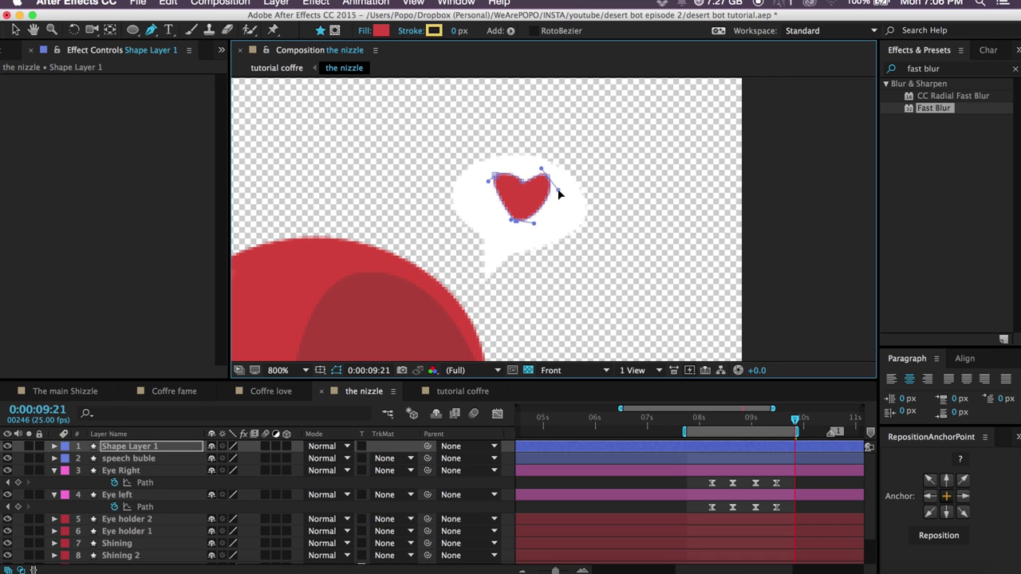
left_click_drag(540, 166, 534, 163)
left_click(521, 182)
Reposition the anchor points of the heart and speech buble layers to their own centres.
left_click(256, 470)
left_click(158, 460)
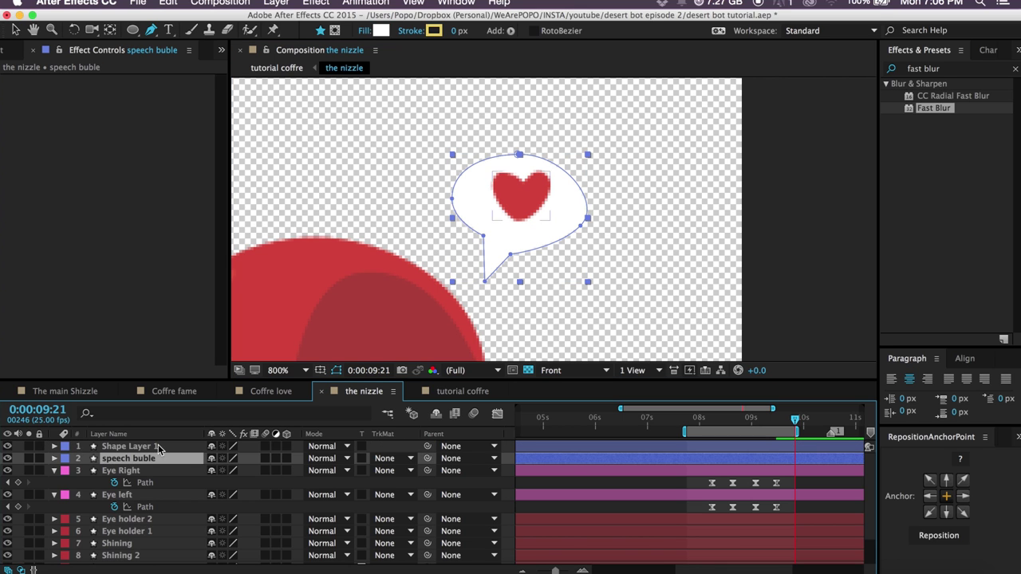
left_click(156, 447, "shift")
left_click(939, 535)
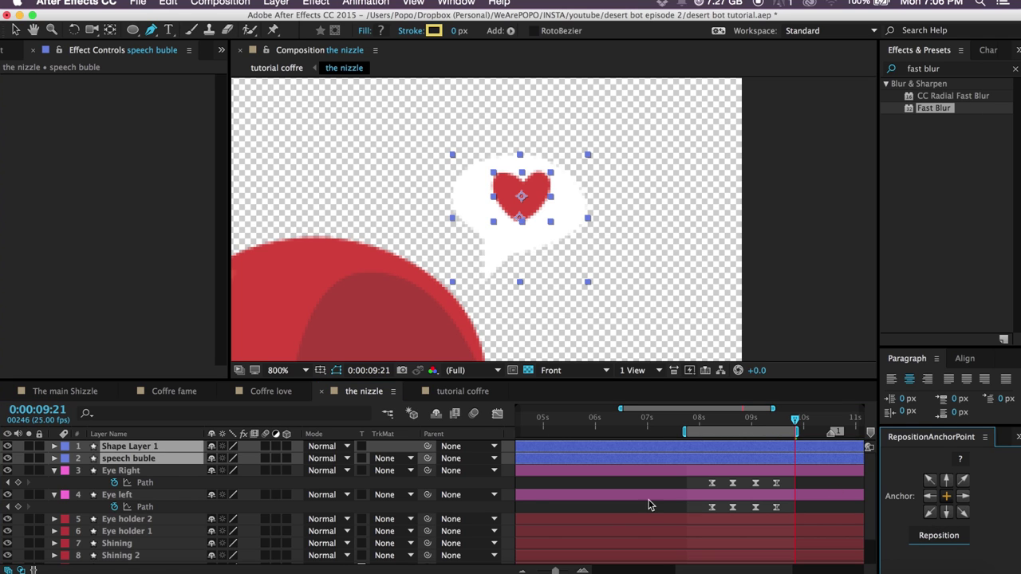
left_click(507, 484)
left_click(506, 484)
Check the finished bubbles in The main Shizzle around 0:00:14:11 and move the speech buble anchor point to its tail tip.
left_click(169, 459)
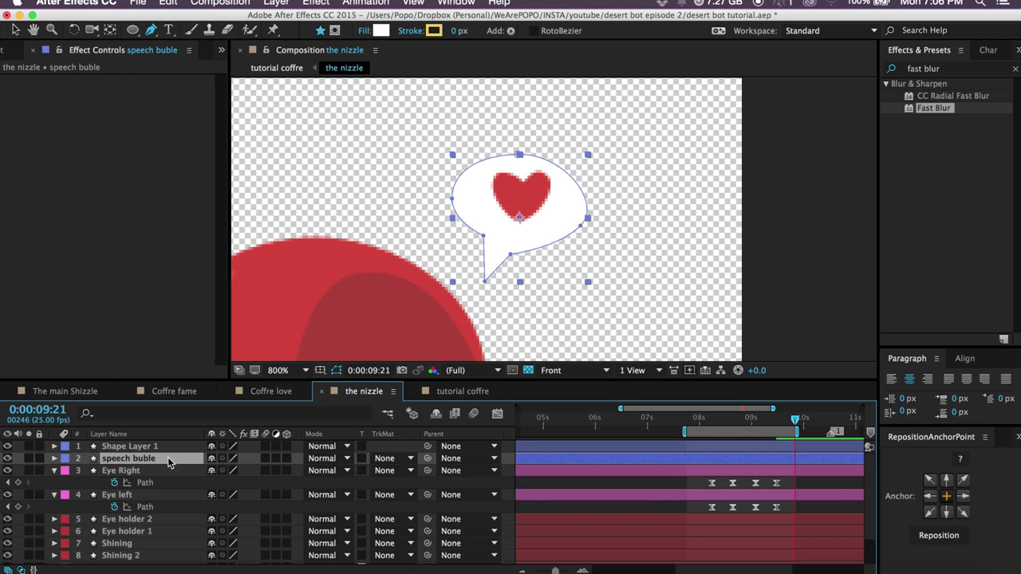
key("y")
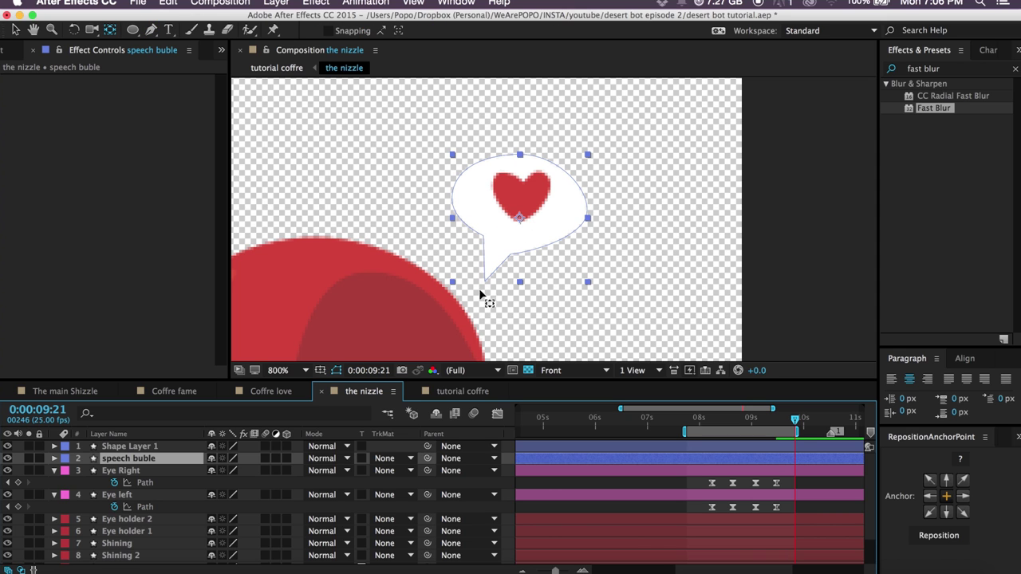
left_click(70, 393)
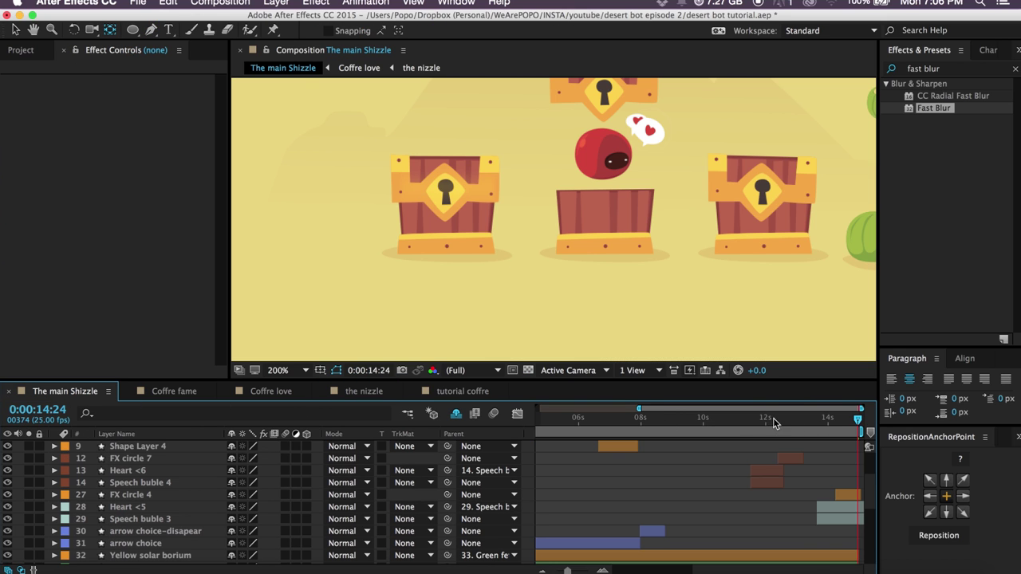
mouse_move(853, 418)
left_mouse_down()
mouse_move(807, 419)
mouse_move(842, 421)
left_mouse_up()
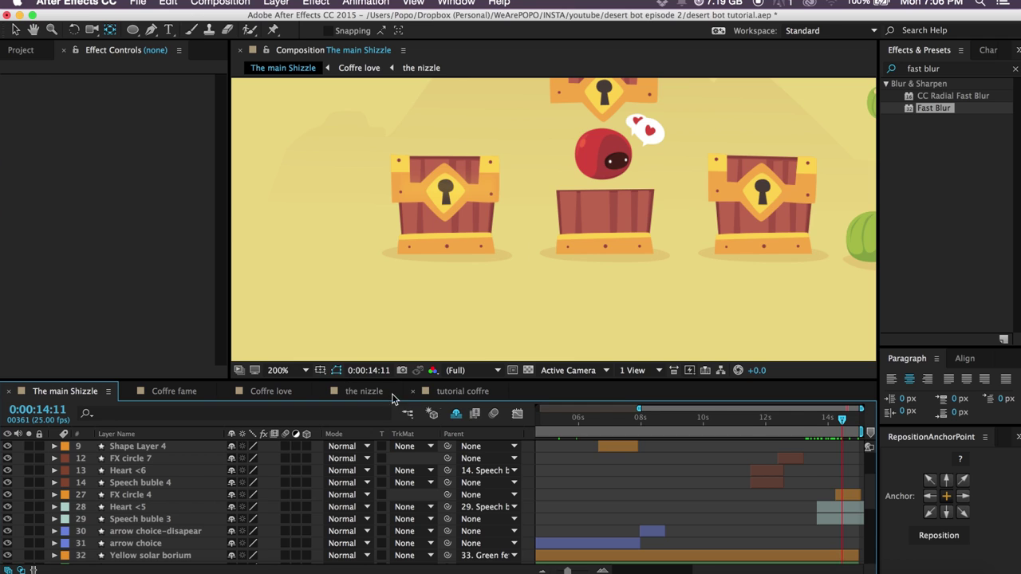
left_click(364, 392)
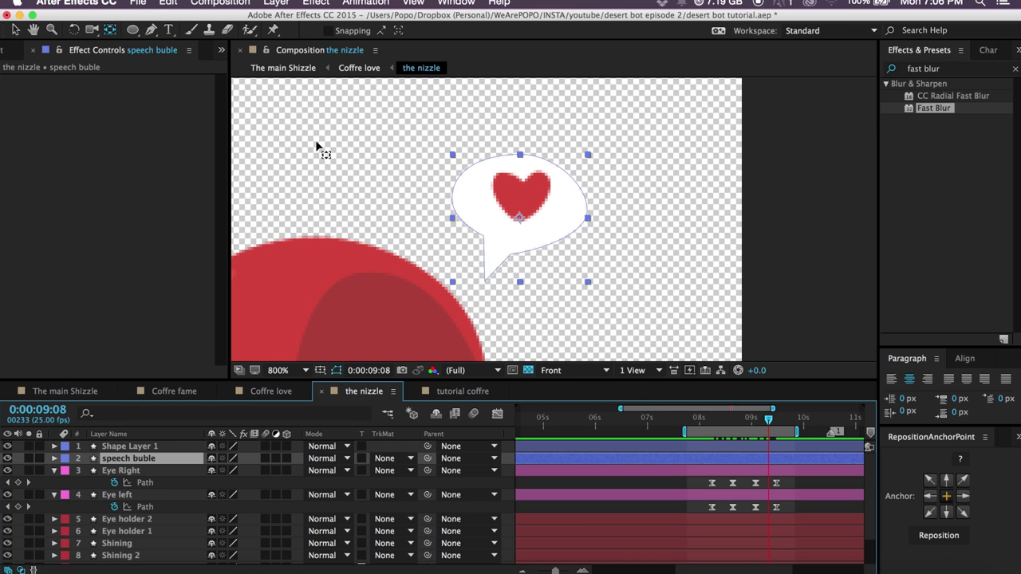
left_click(110, 29)
left_click_drag(527, 227, 484, 285)
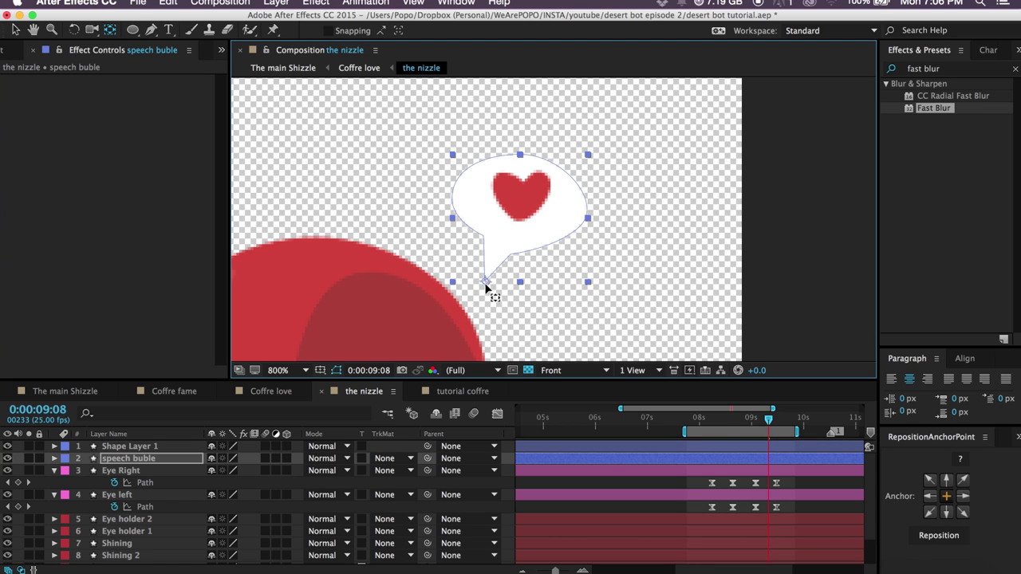
Trim the start of the heart and speech buble layers to 0:00:09:08.
left_click(159, 462)
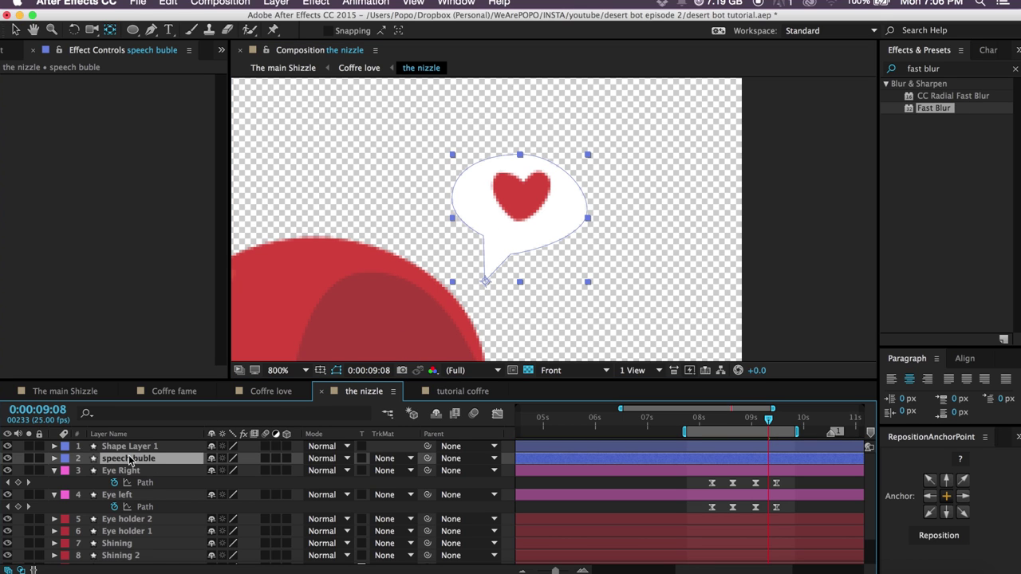
left_click(142, 447, "shift")
key("alt+[")
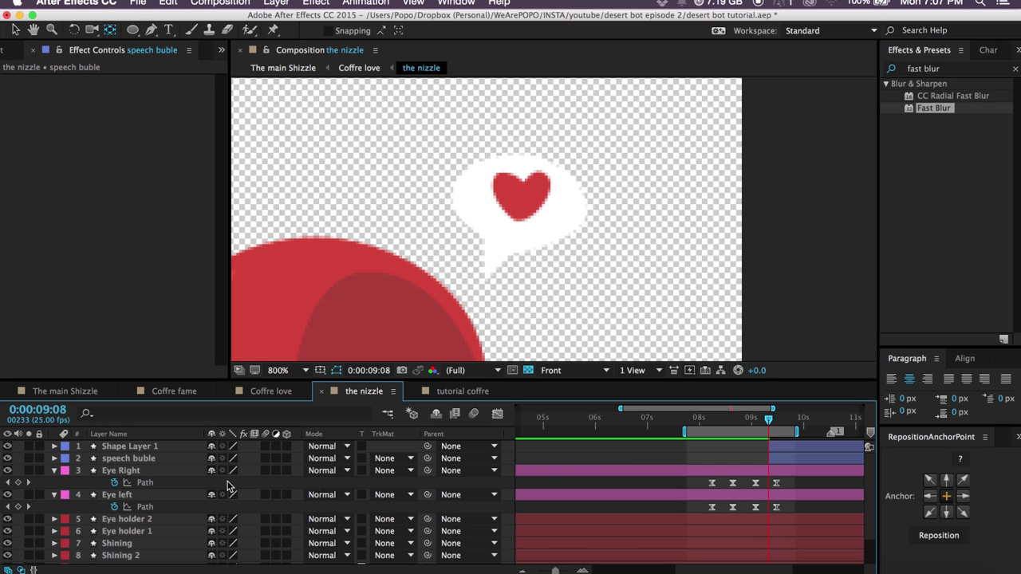
Add Scale and Rotation keyframes to the speech buble layer at 0:00:09:08.
left_click(132, 459)
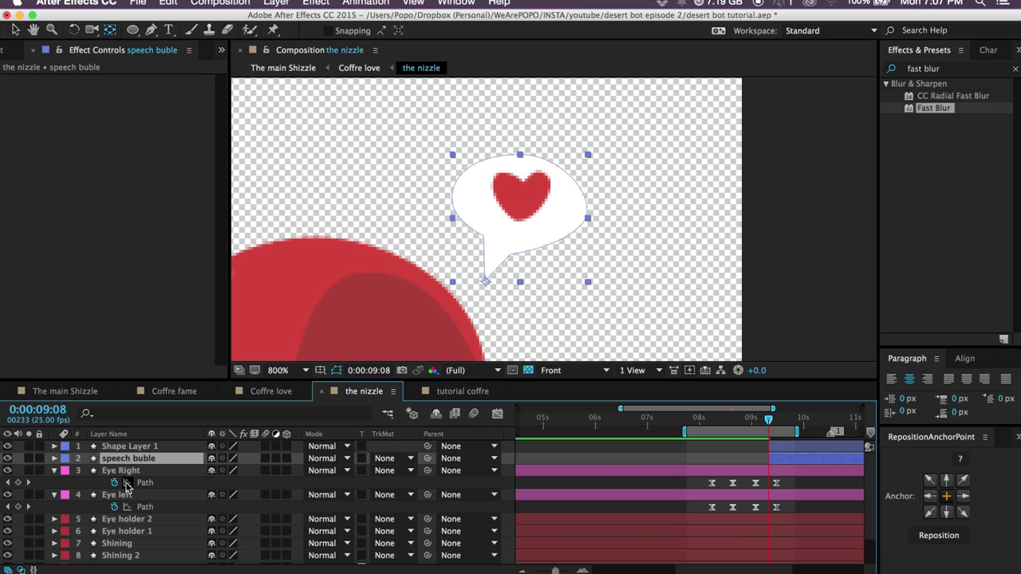
key("s")
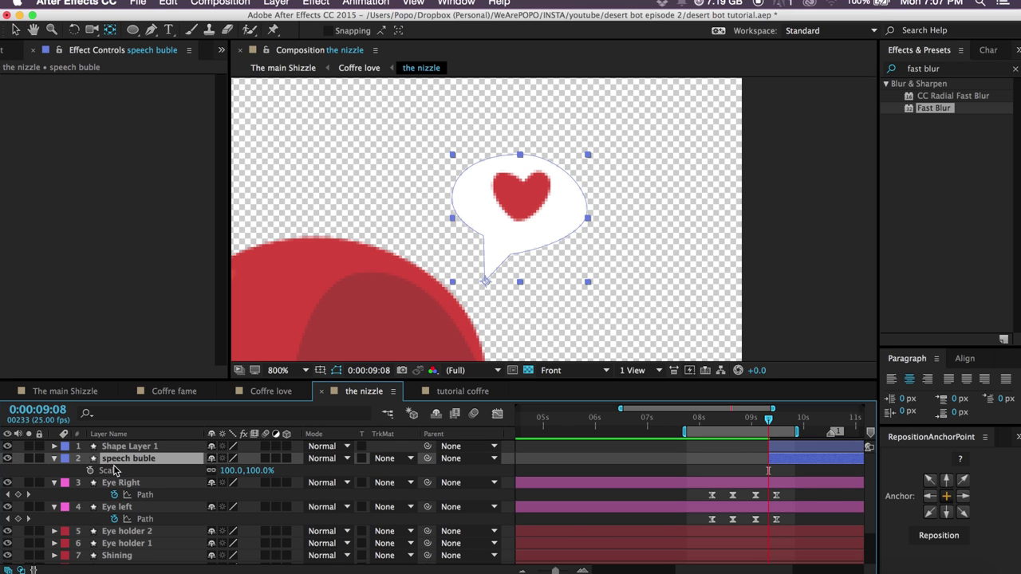
key("shift+r")
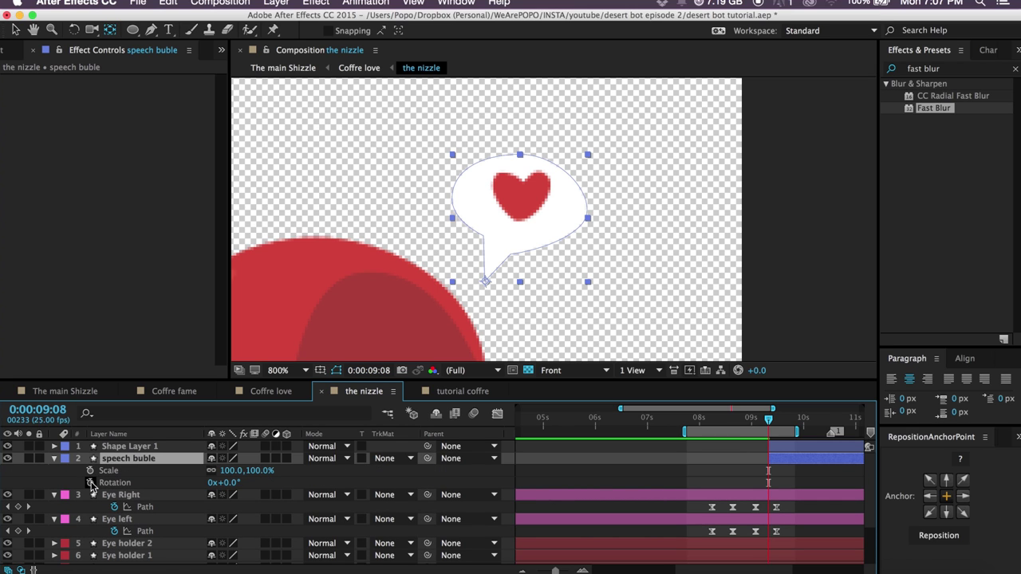
left_click(91, 483)
left_click(90, 471)
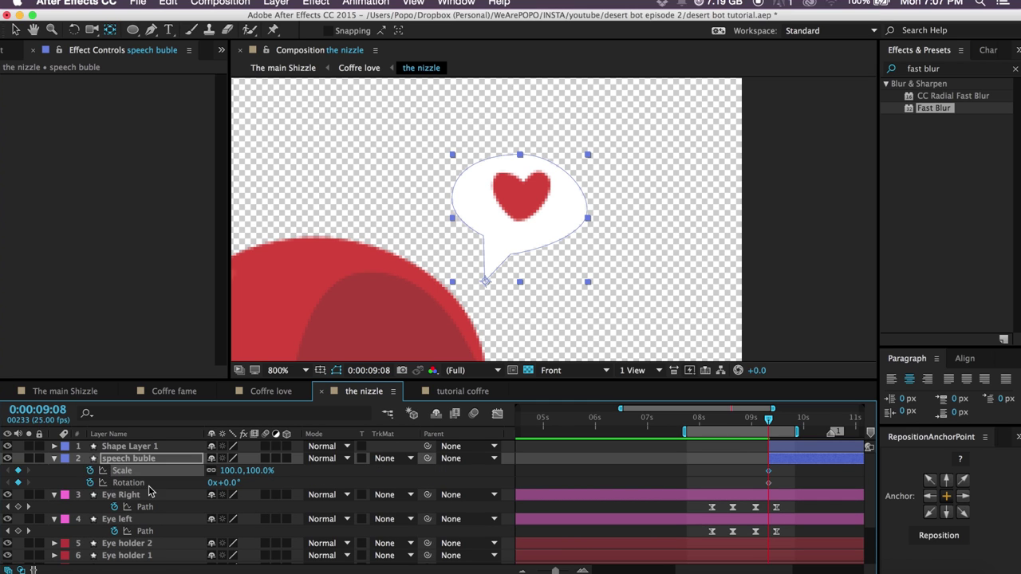
left_click(253, 484)
left_click_drag(229, 483, 258, 488)
key("super+z")
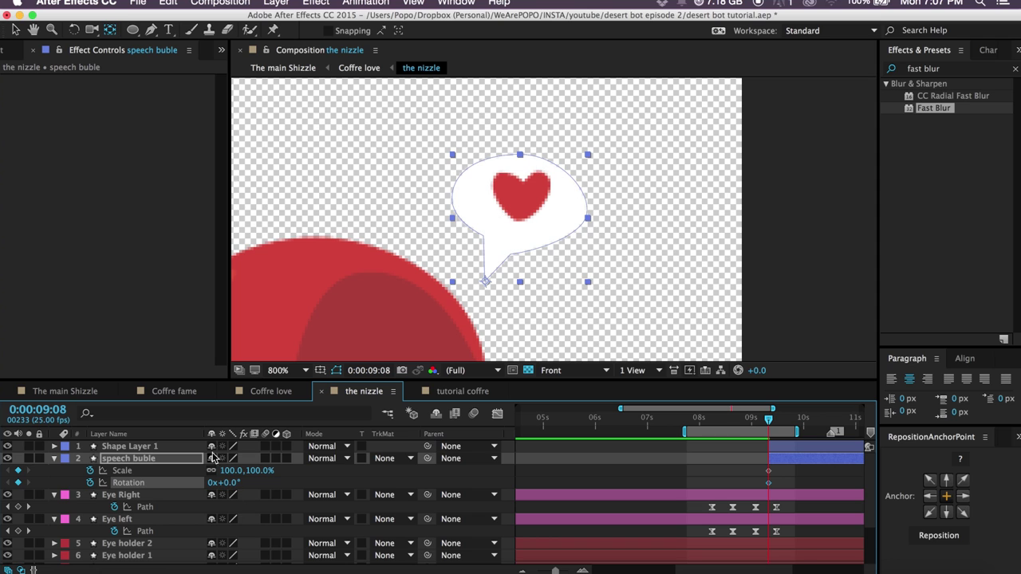
Parent the heart layer, Shape Layer 1, to speech buble and set the bubble's Rotation to 40° at 0:00:09:08.
left_click(127, 446)
left_click_drag(427, 446, 132, 458)
left_click_drag(228, 485, 264, 490)
left_click(229, 483)
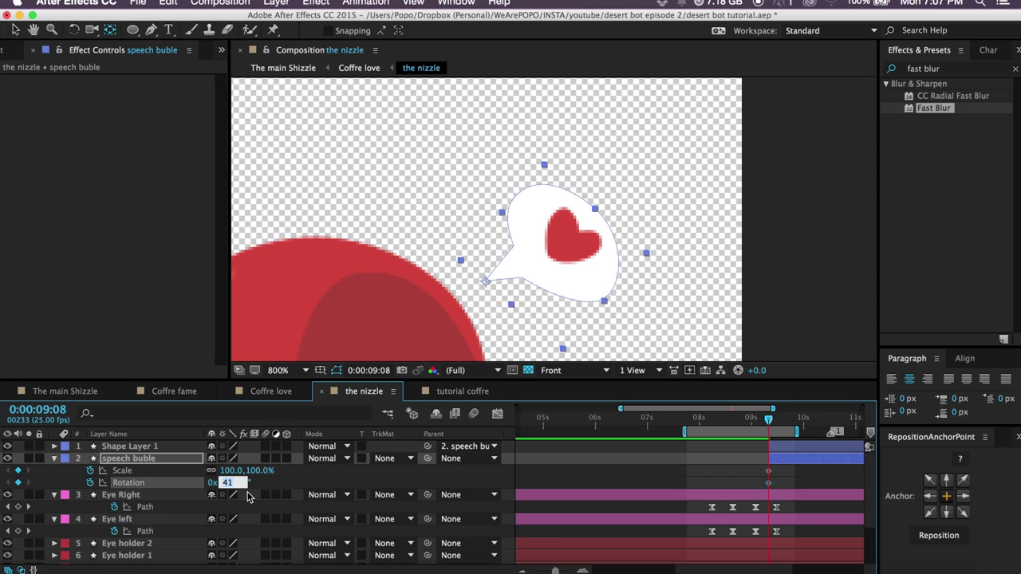
type("40")
key("Return")
At 0:00:10:03, set the speech buble Rotation to 0° and add a Scale keyframe at its current value.
key("space")
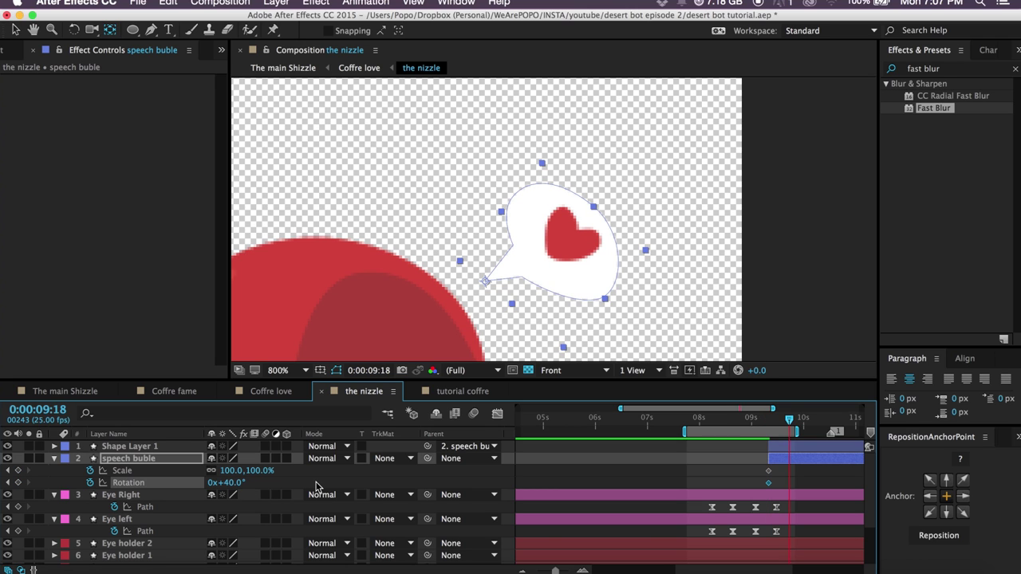
left_click(229, 483)
type("0")
key("Return")
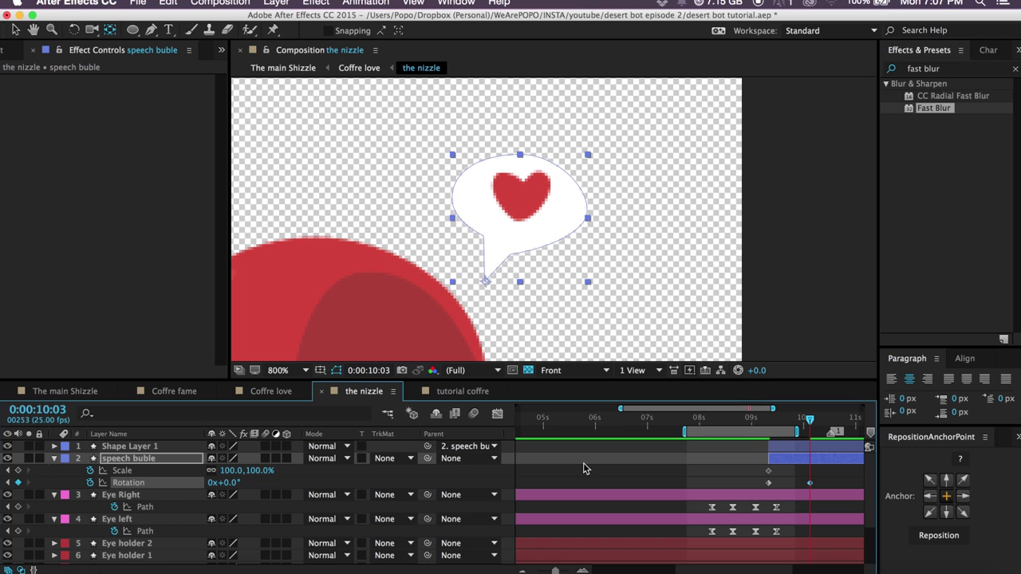
left_click(18, 470)
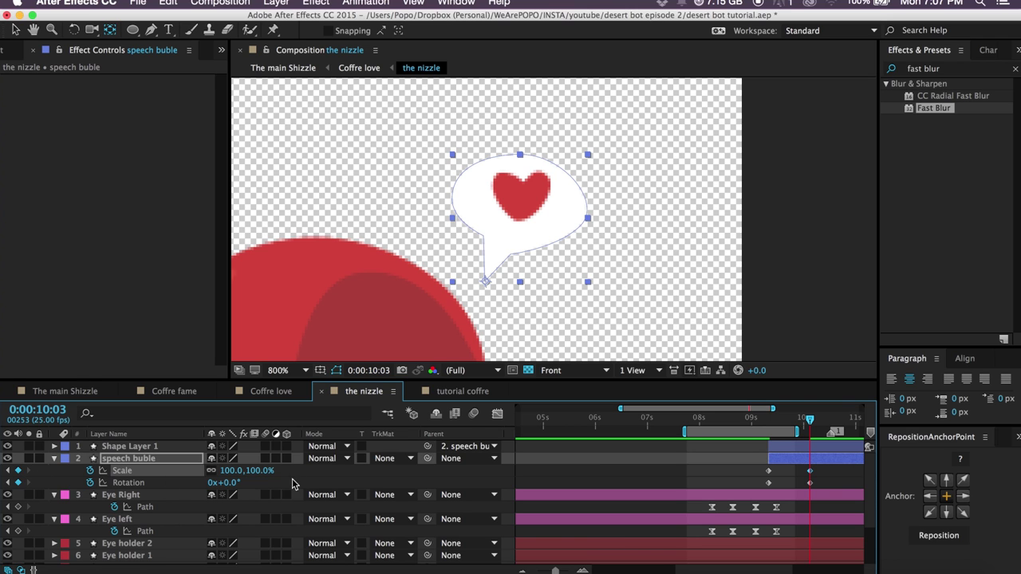
Collapse the Eye Right and Eye left layers and set the speech buble Scale to 0% at 0:00:09:08.
key("j")
key("Page_Up")
key("Page_Up")
key("Page_Up")
key("Page_Up")
key("Page_Up")
key("Page_Up")
key("Page_Up")
key("Page_Up")
key("Page_Up")
key("Page_Up")
key("Page_Up")
key("Page_Up")
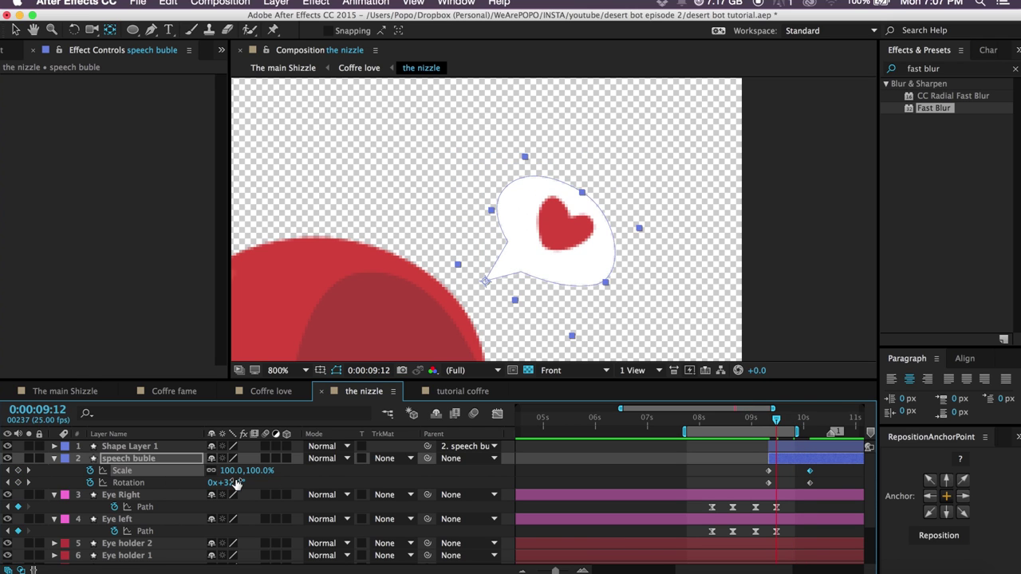
left_click(54, 496)
left_click(54, 507)
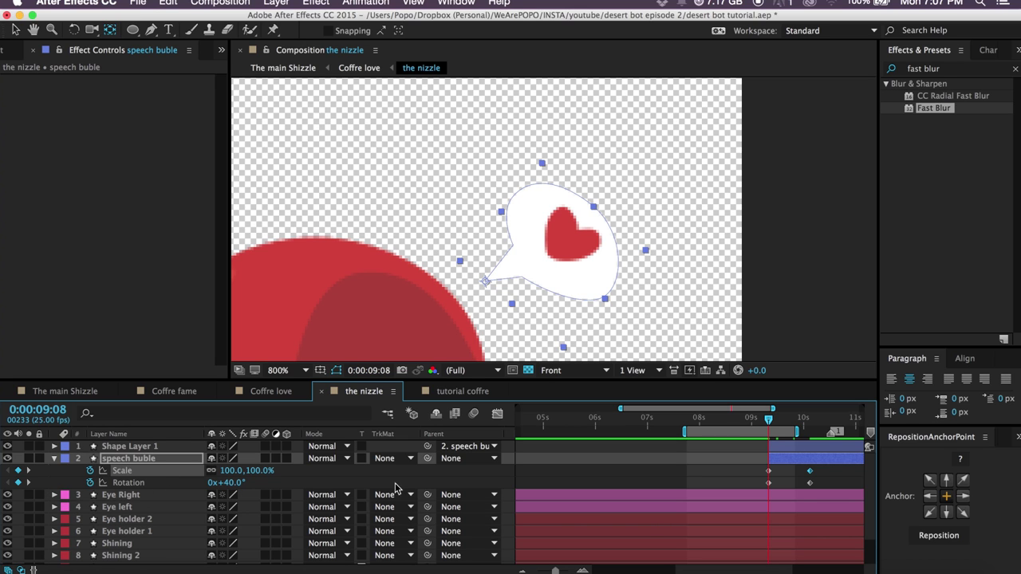
left_click(254, 471)
type("00")
key("Return")
Apply Ease and wizz Back easing, type Out, to the speech buble Rotation keyframes and preview the motion.
left_click(810, 477)
left_click_drag(821, 477, 736, 490)
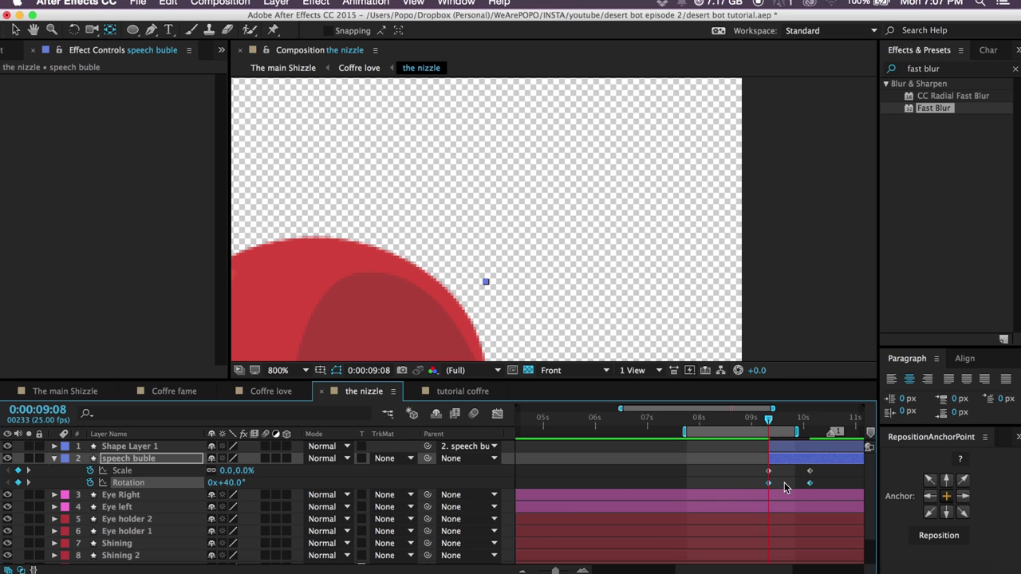
left_click(1017, 436)
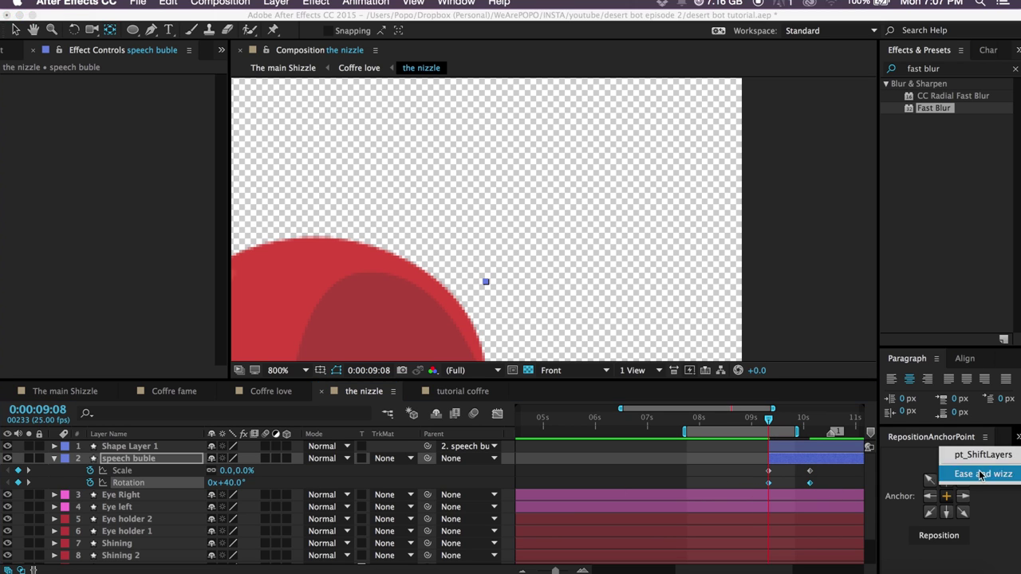
left_click(977, 473)
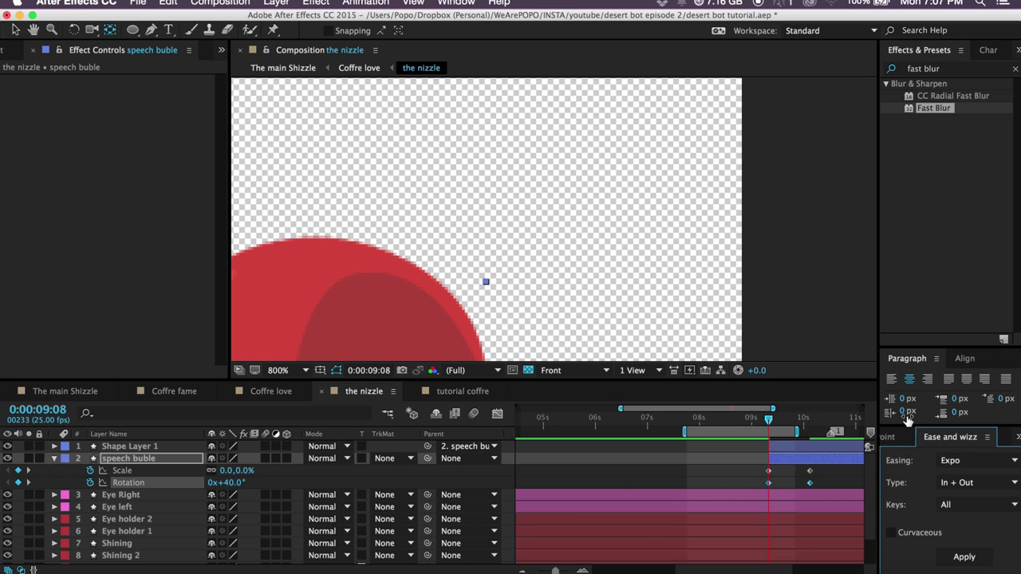
left_click(968, 461)
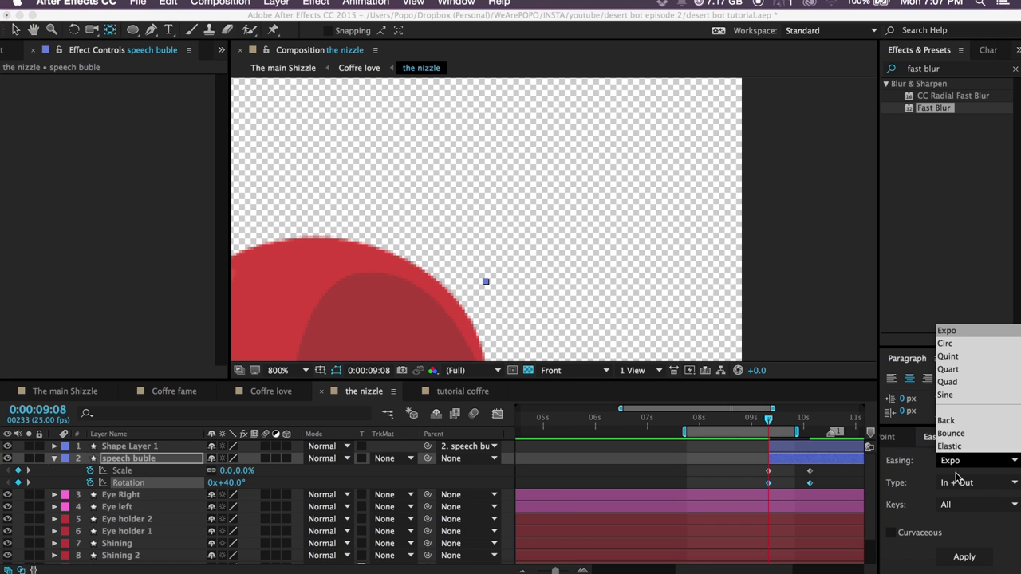
left_click(904, 502)
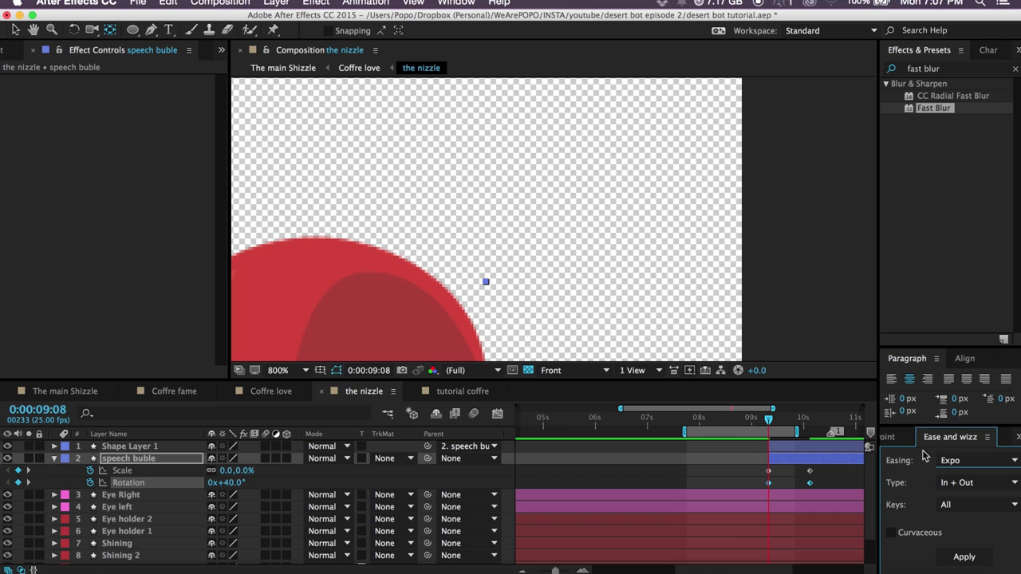
left_click(969, 456)
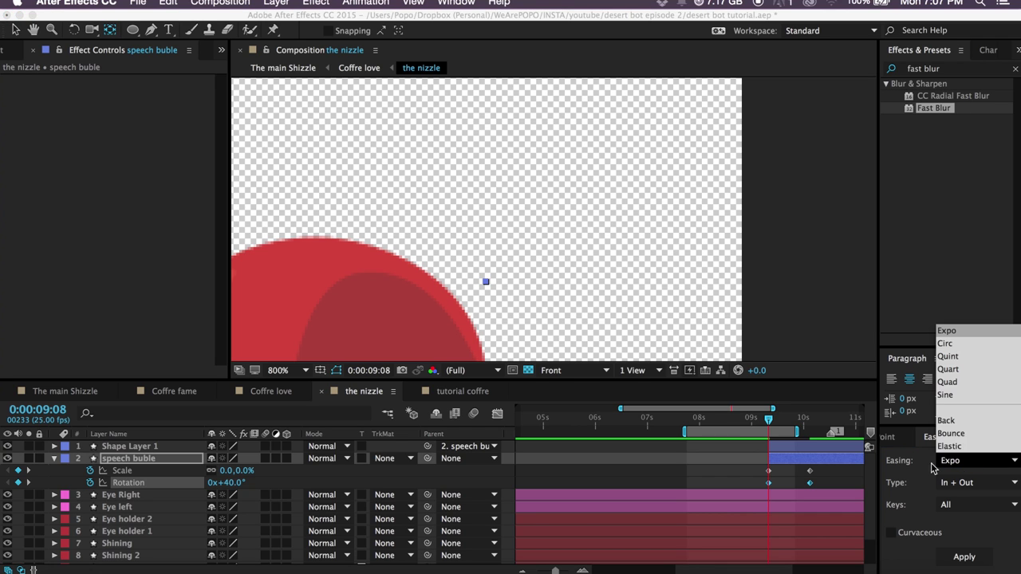
left_click(953, 421)
left_click(969, 482)
left_click(961, 511)
left_click(964, 558)
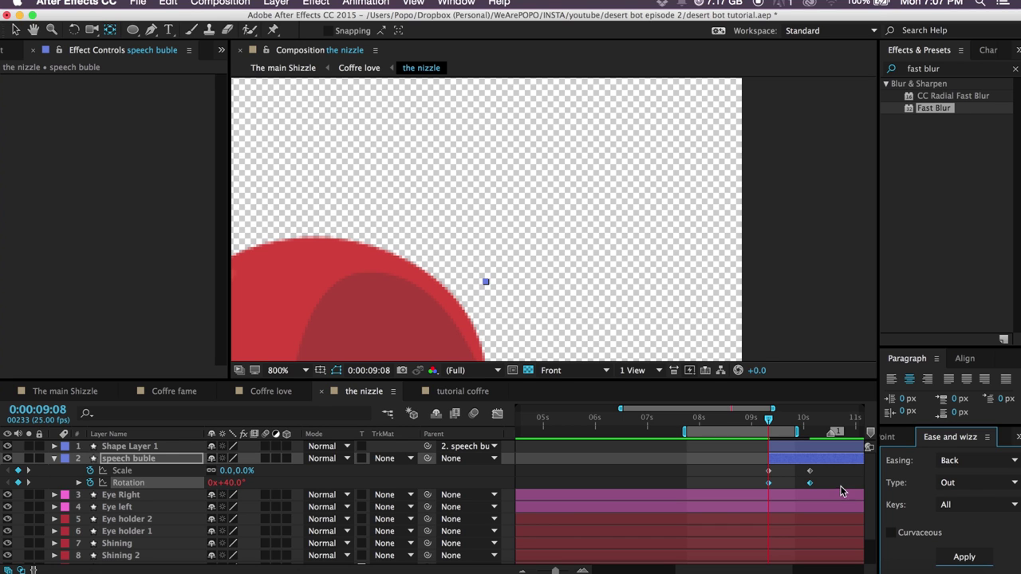
left_click(840, 489)
key("space")
key("space")
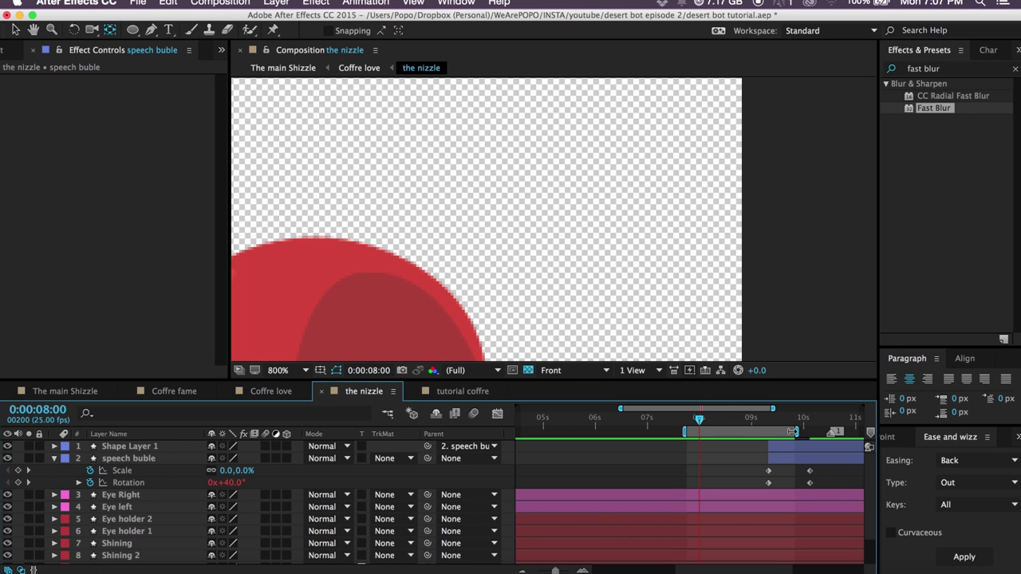
Apply Elastic easing, type Out, to the speech buble Scale keyframes and preview the pop-up.
left_click_drag(774, 419, 812, 420)
left_click_drag(820, 468, 750, 479)
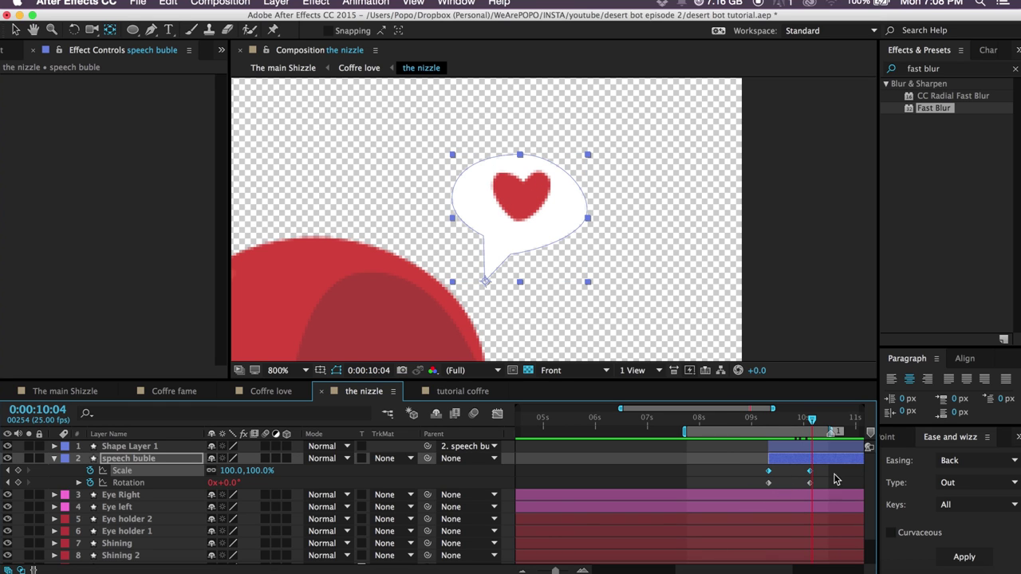
left_click(954, 461)
left_click(957, 449)
left_click(964, 557)
left_click(762, 423)
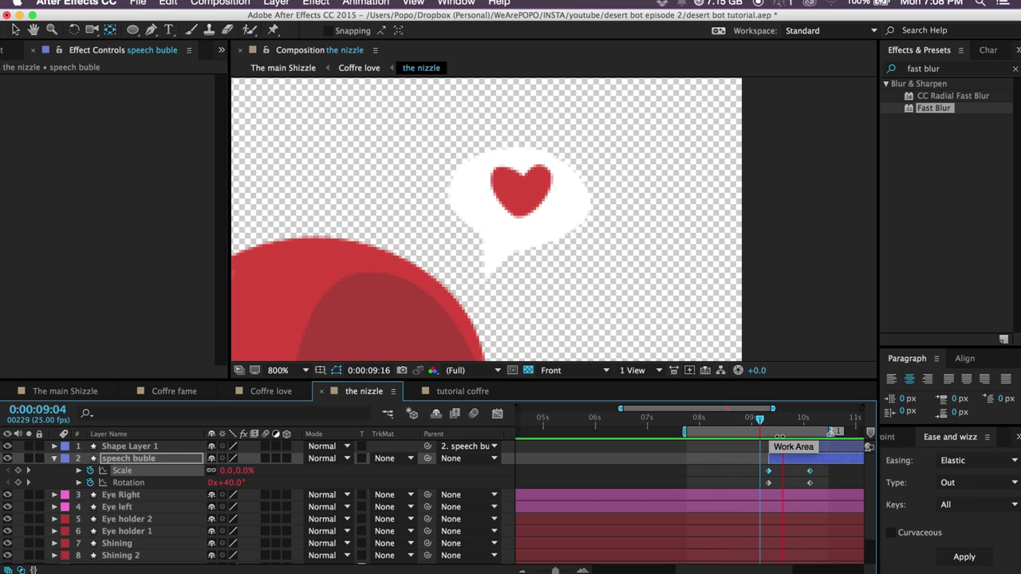
key("space")
Trim the end of the heart and speech buble layers to 0:00:10:11.
left_click_drag(778, 421, 828, 429)
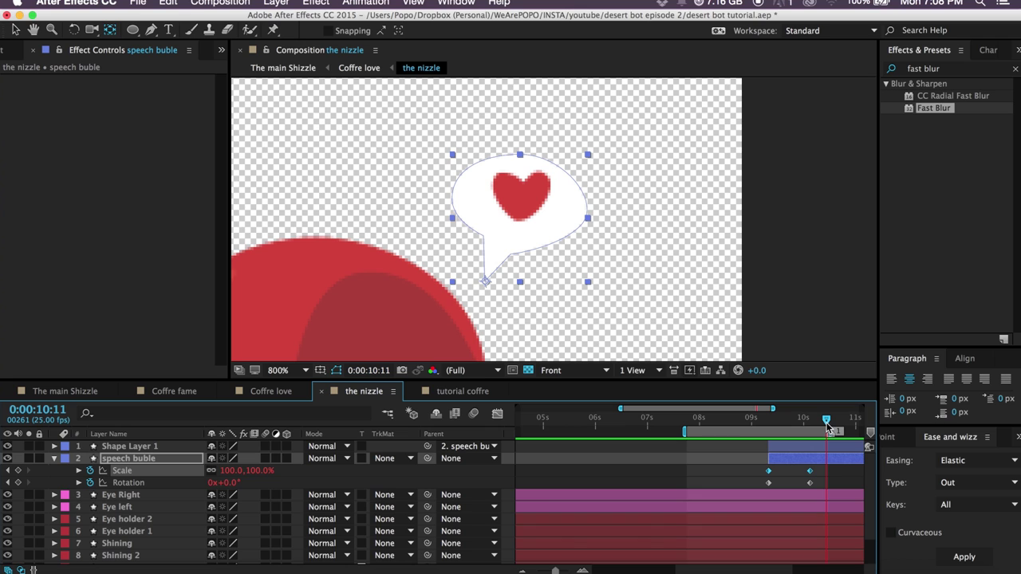
left_click(788, 450, "shift")
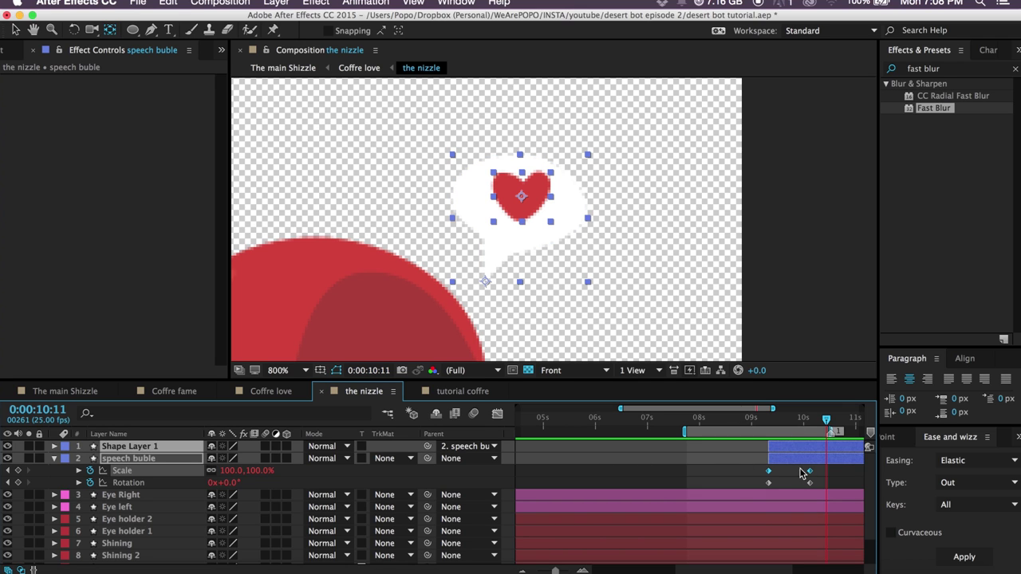
mouse_move(830, 429)
left_mouse_down()
mouse_move(793, 421)
mouse_move(851, 421)
mouse_move(771, 417)
mouse_move(790, 435)
mouse_move(798, 431)
mouse_move(783, 425)
mouse_move(832, 419)
mouse_move(810, 426)
mouse_move(831, 420)
mouse_move(823, 422)
left_mouse_up()
left_click(847, 478)
Draw a circle with a white fill around the speech bubble as a new shape layer.
left_click(133, 31)
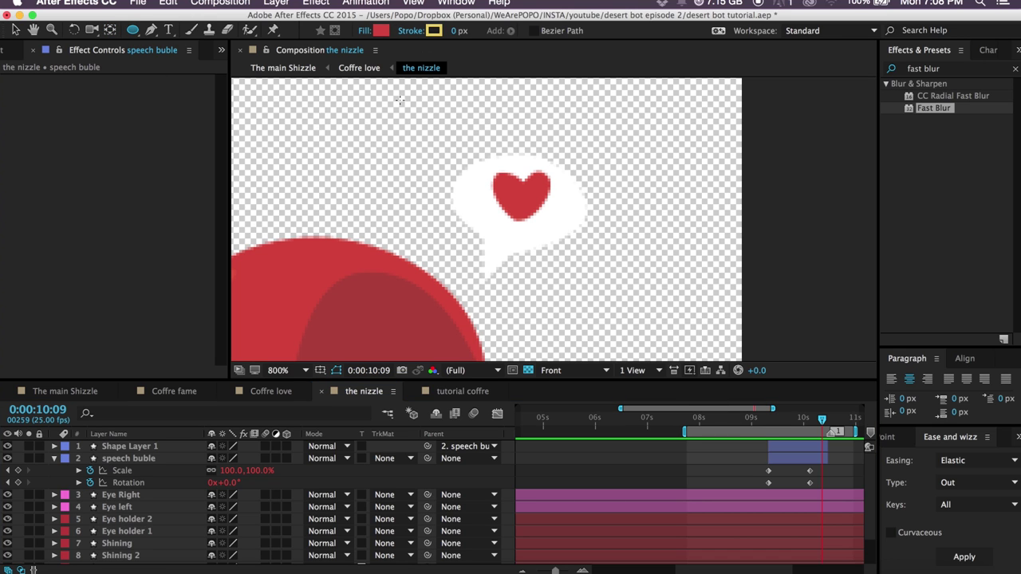
left_click(382, 32)
left_click(773, 407)
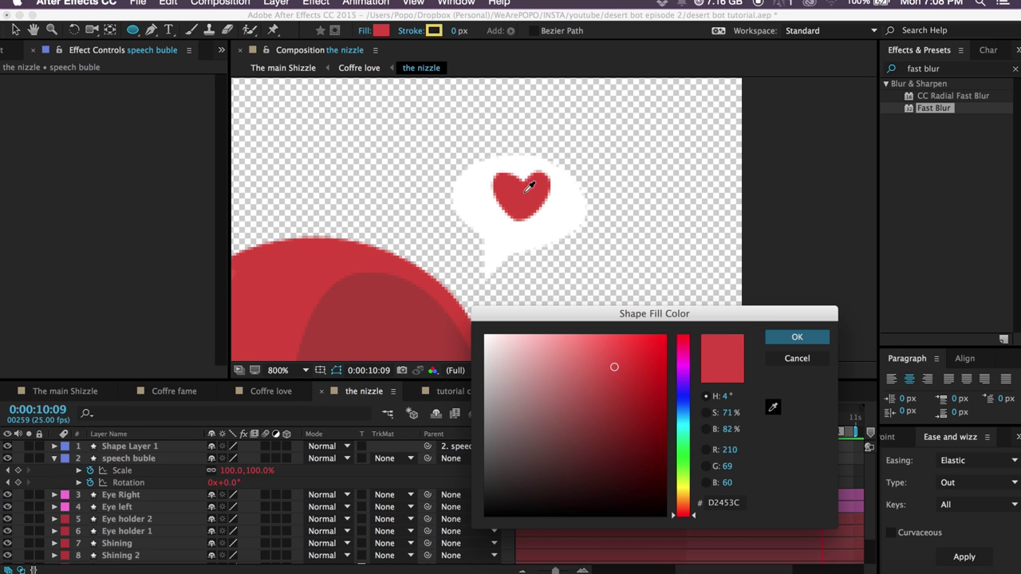
left_click(576, 266)
left_click(797, 337)
left_click_drag(524, 203, 448, 188)
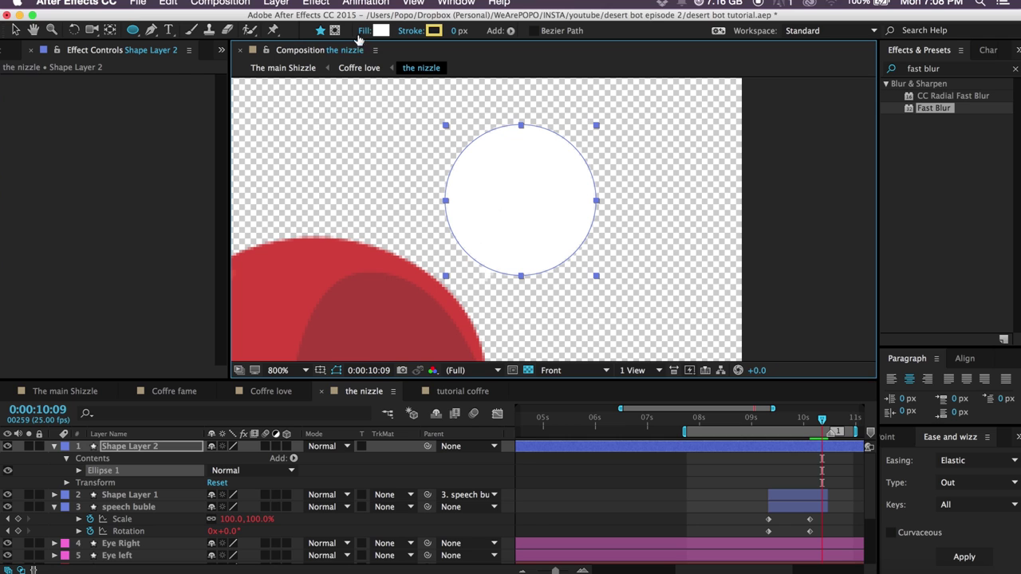
Remove the circle's fill and give it a white 4 px stroke.
left_click(363, 30)
left_click(16, 99)
left_click(134, 181)
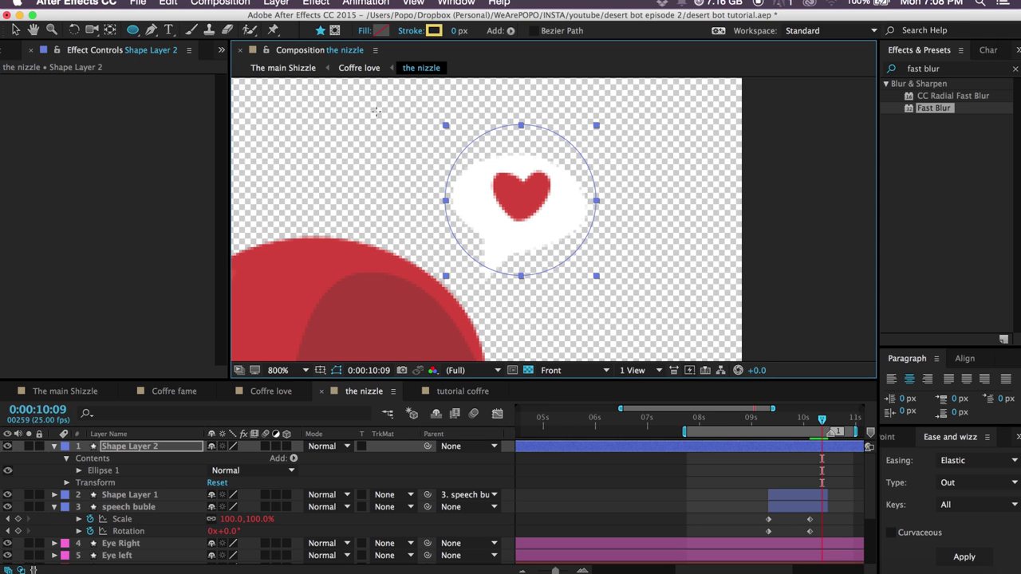
left_click(434, 31)
left_click(773, 408)
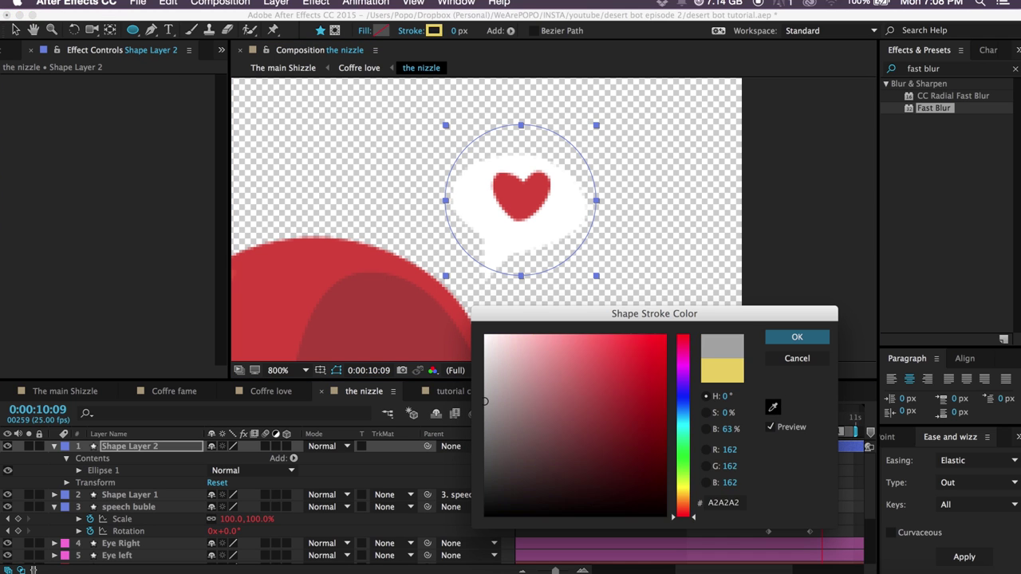
left_click(511, 231)
left_click(797, 336)
left_click_drag(454, 31, 462, 31)
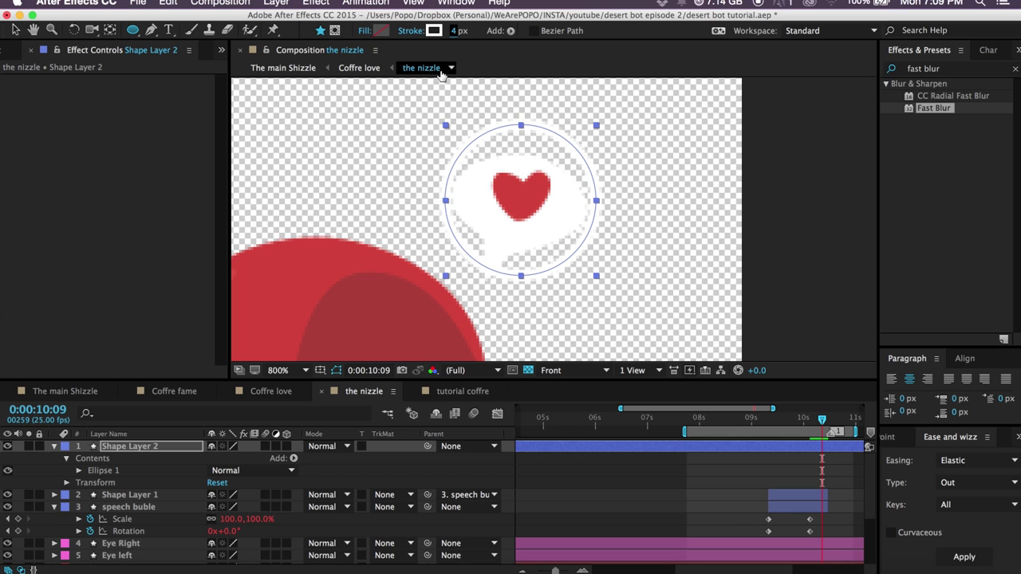
left_click(528, 370)
left_click(528, 370)
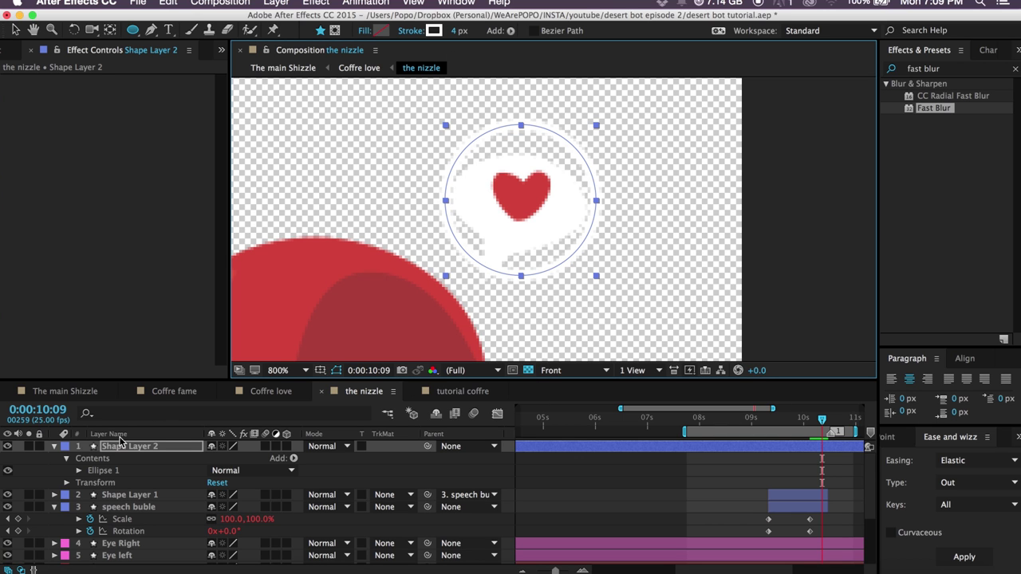
Rename the circle's shape layer as Circle fx.
key("Return")
type("Circle fx")
key("Return")
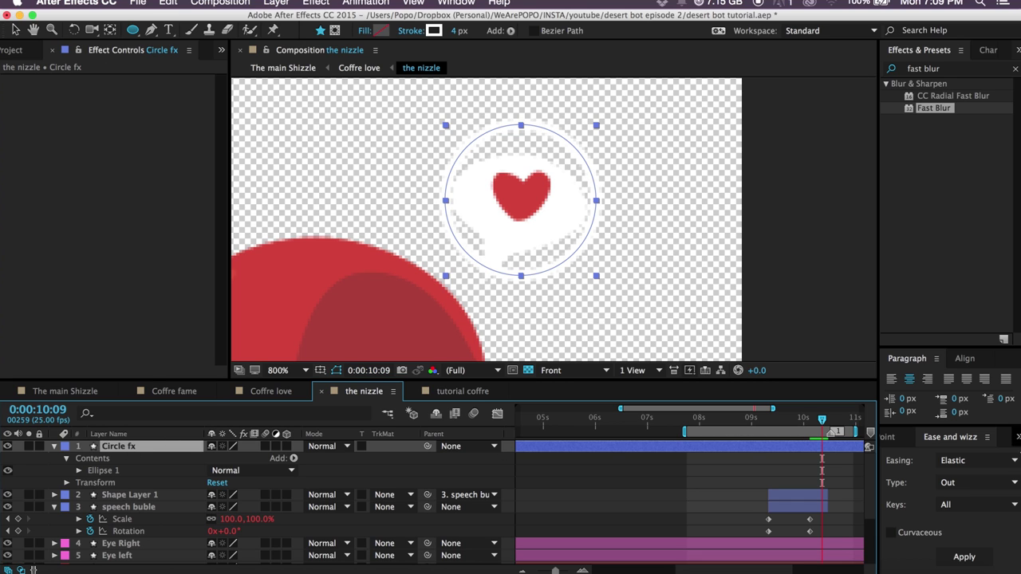
Centre the anchor point of the Circle fx layer and move the circle slightly down over the speech bubble.
left_click(900, 437)
left_click(939, 536)
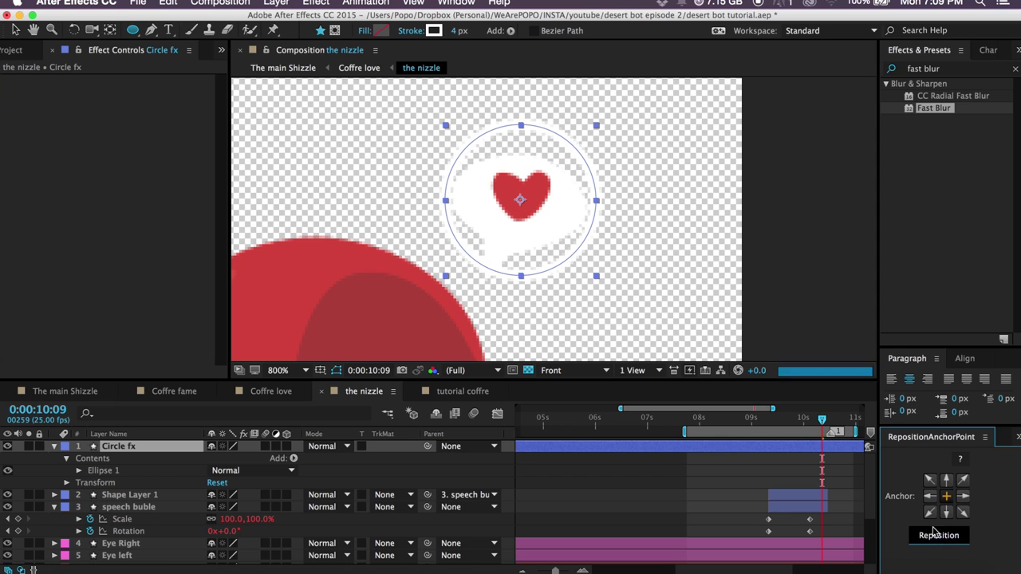
key("v")
left_click_drag(519, 200, 521, 213)
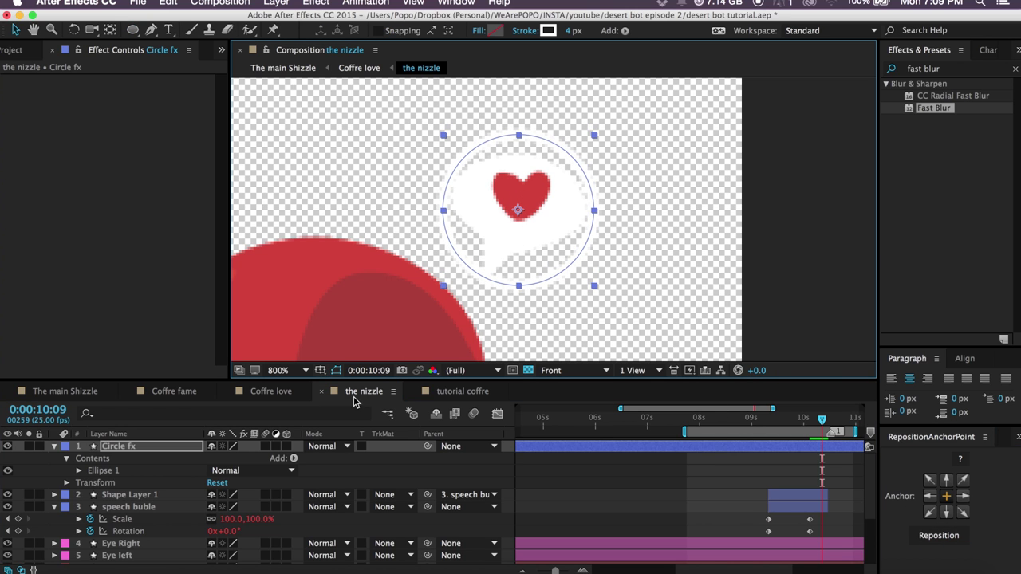
Add Scale and Opacity keyframes to the Circle fx layer at 0:00:10:09.
left_click(119, 447)
key("u")
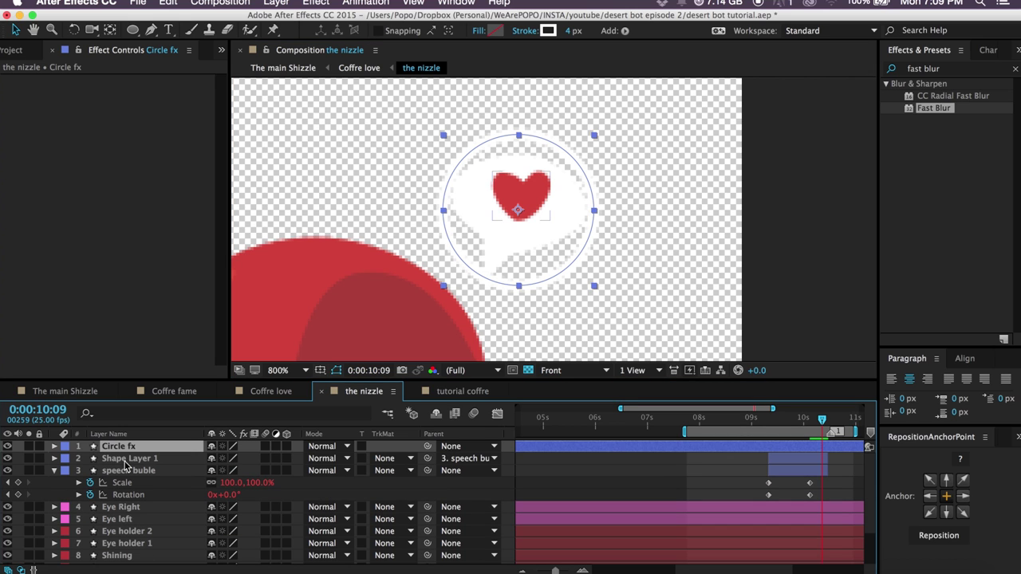
key("s")
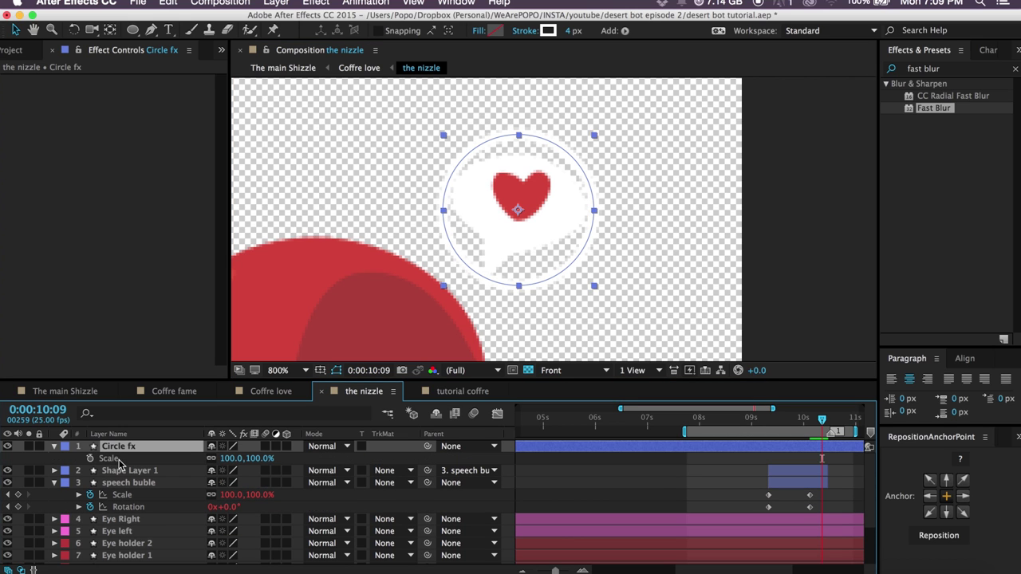
key("shift+t")
left_click(90, 459)
left_click(90, 470)
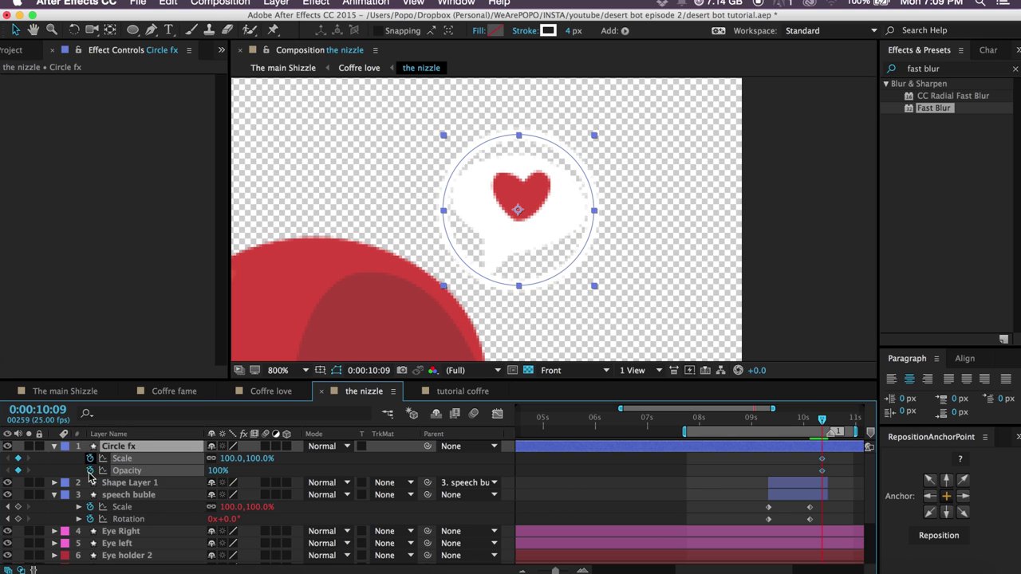
Trim the start of the Circle fx layer to 0:00:09:14 and add Scale and Opacity keyframes there.
key("shift+Page_Up")
key("shift+Page_Up")
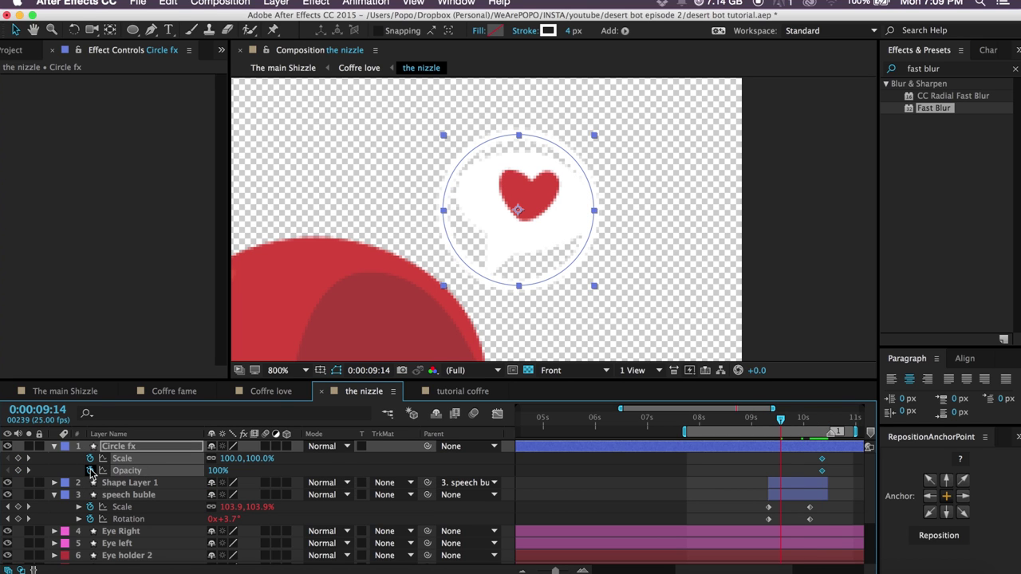
key("alt+bracketleft")
left_click(18, 459)
left_click(17, 471)
left_click(269, 470)
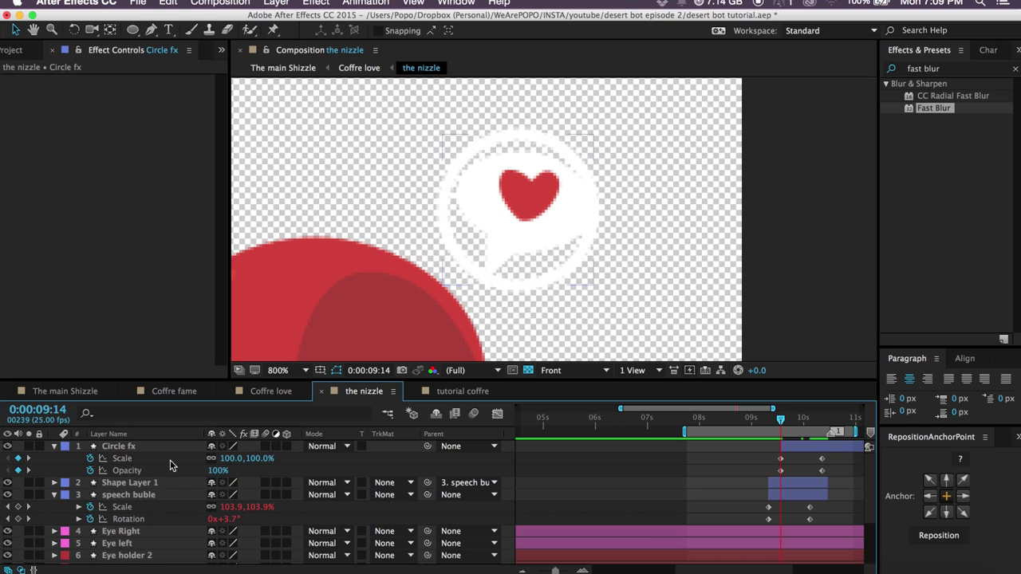
Set the Circle fx Scale to 0% at 0:00:09:14.
left_click(228, 459)
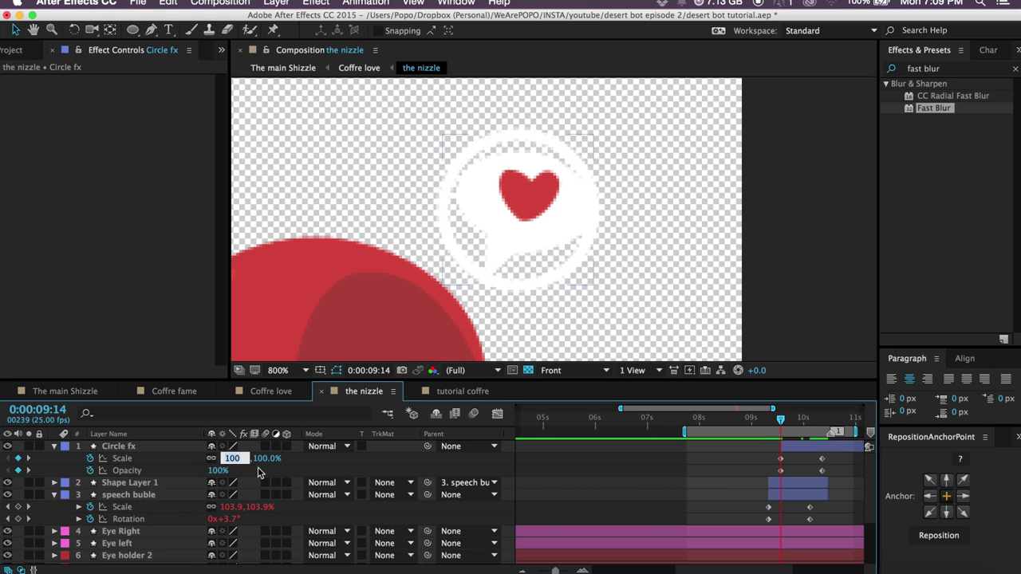
type("70")
key("Return")
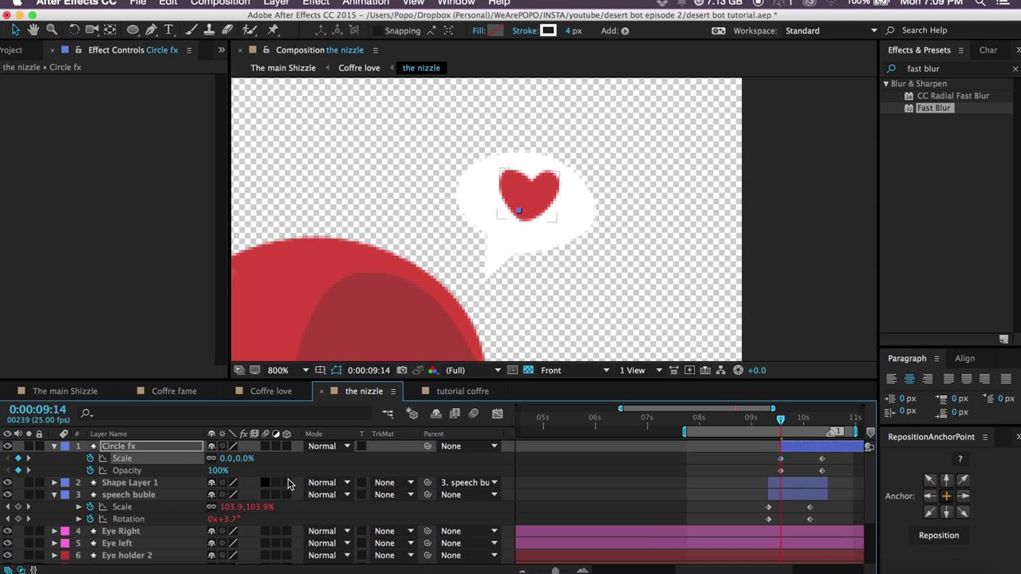
Set the Circle fx Opacity to 0% at 0:00:10:09 and trim the layer's end there.
key("k")
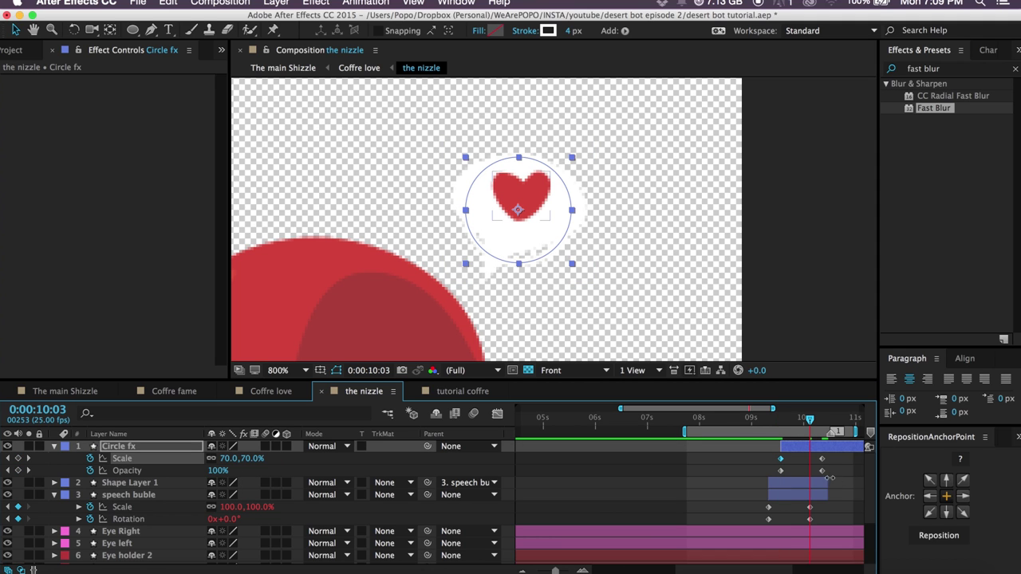
key("k")
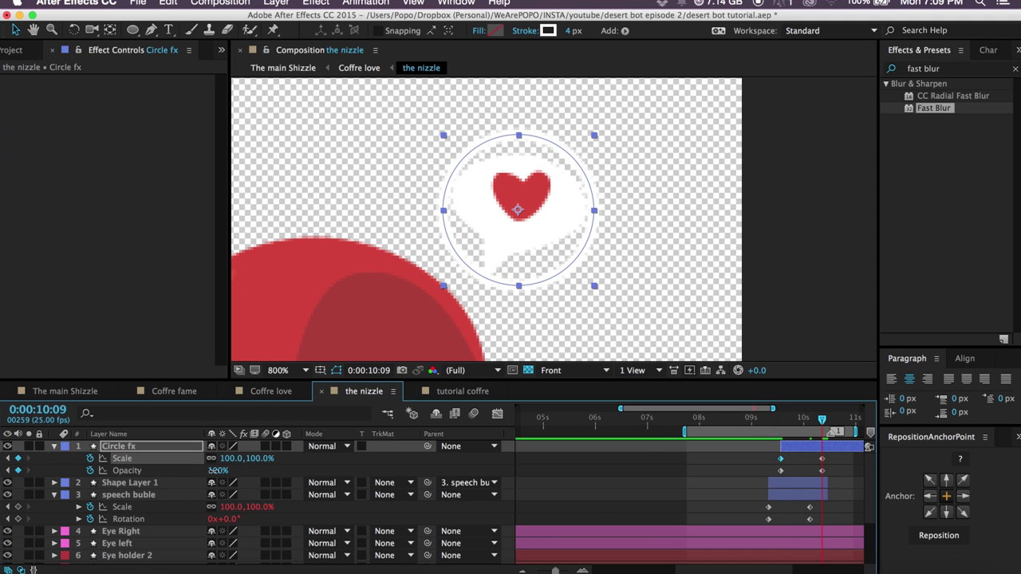
type("0")
key("Return")
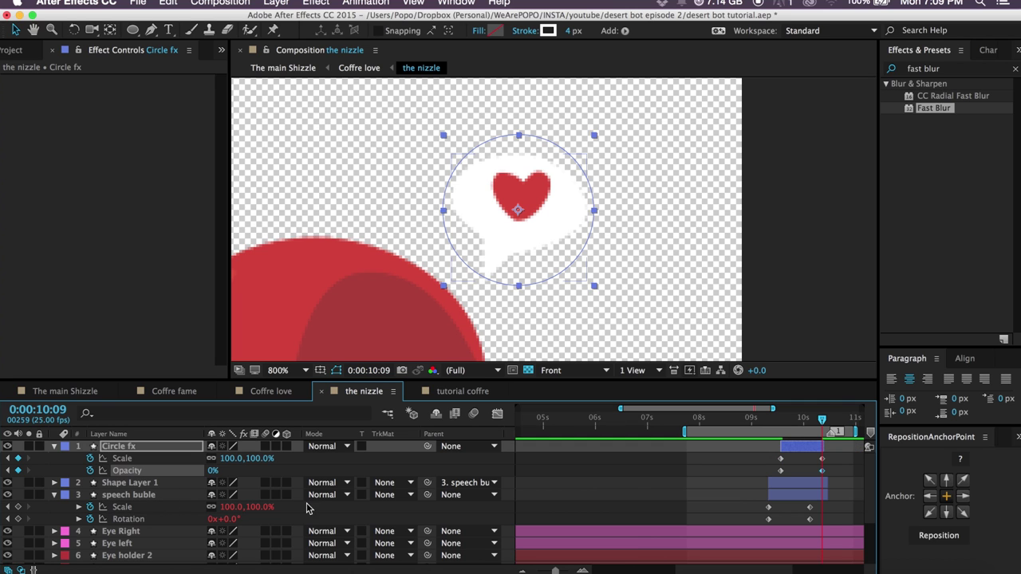
Easy-ease the Circle fx Scale and Opacity keyframes and reshape the Scale speed curve so it peaks early and slows down gradually.
left_click_drag(834, 457, 772, 488)
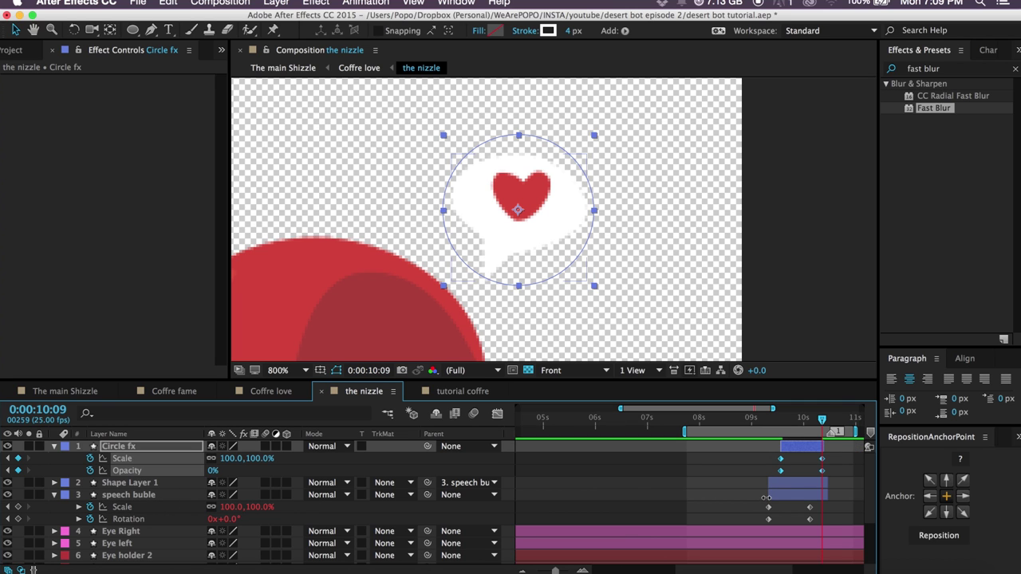
key("F9")
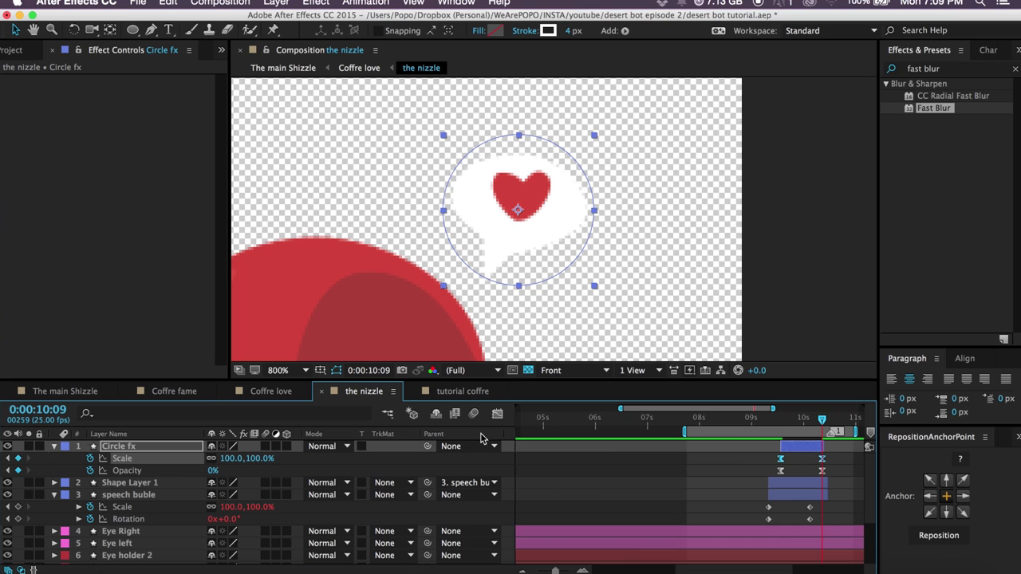
left_click(497, 414)
left_click(821, 534)
left_click_drag(813, 535, 763, 532)
left_click(700, 419)
key("space")
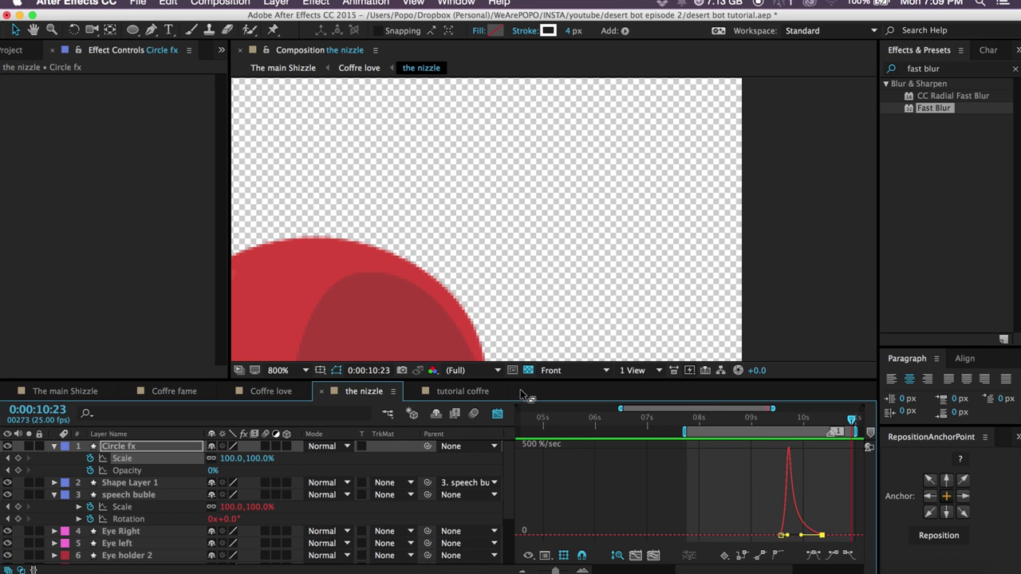
left_click(497, 413)
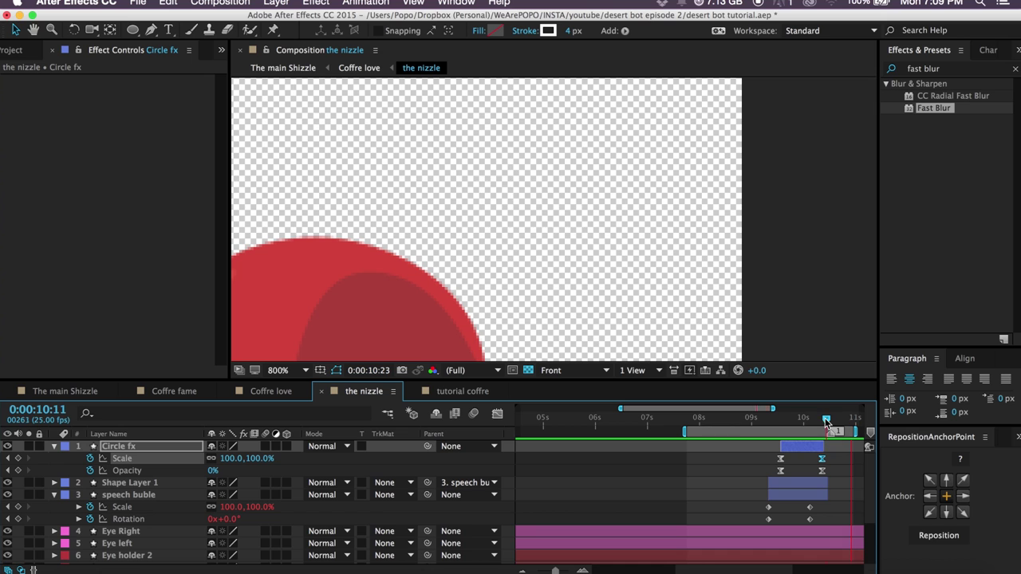
Move the Circle fx layer later in time so it starts just before 0:00:10:00, and play the animation.
left_click(825, 419)
left_click_drag(807, 447, 827, 446)
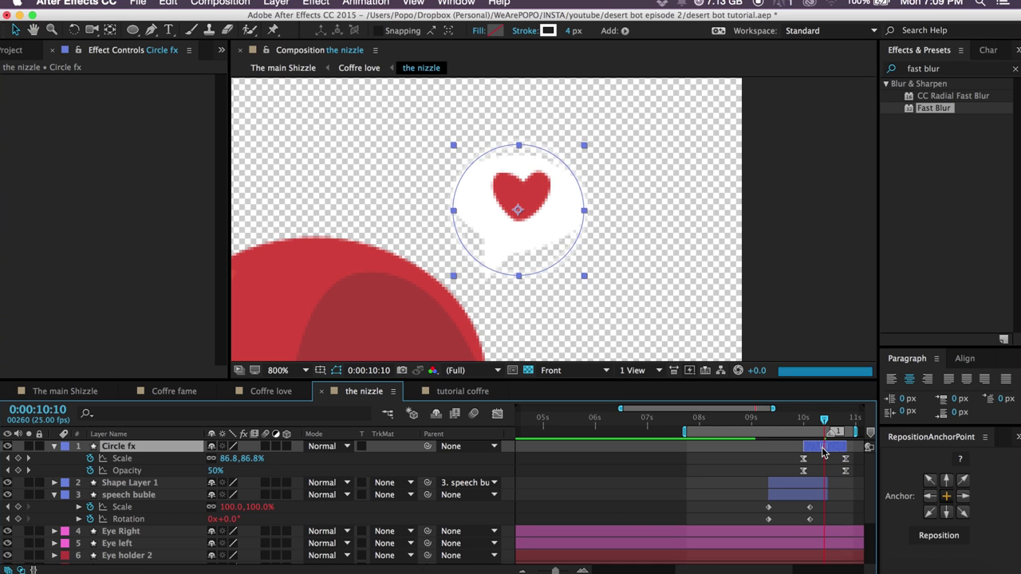
left_click(784, 469)
key("space")
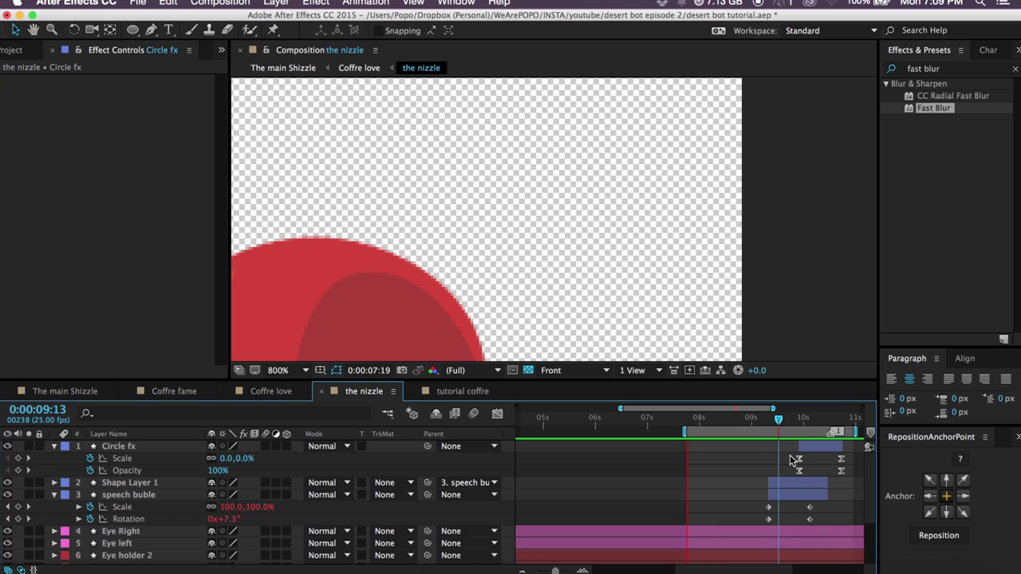
Trim the ends of the speech buble and Shape Layer 1 layers to 0:00:10:08.
left_click(816, 420)
left_click_drag(818, 421, 820, 420)
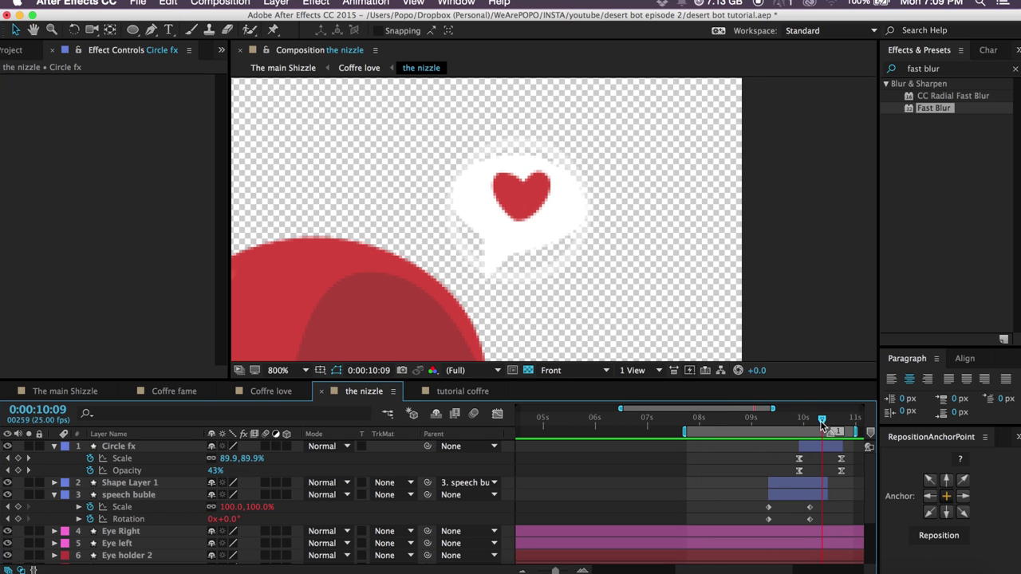
left_click(822, 484)
left_click(822, 495)
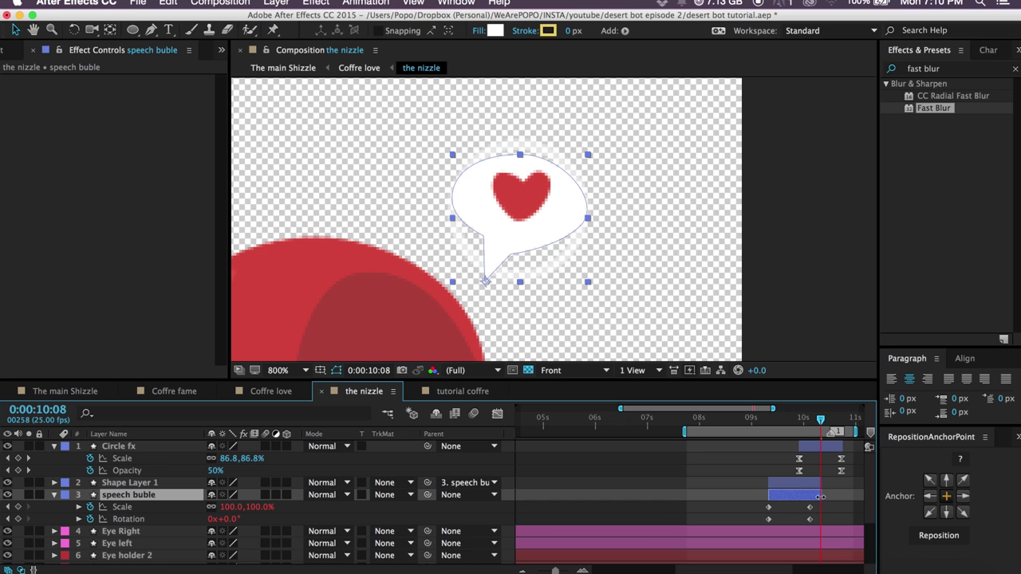
left_click_drag(820, 496, 819, 497)
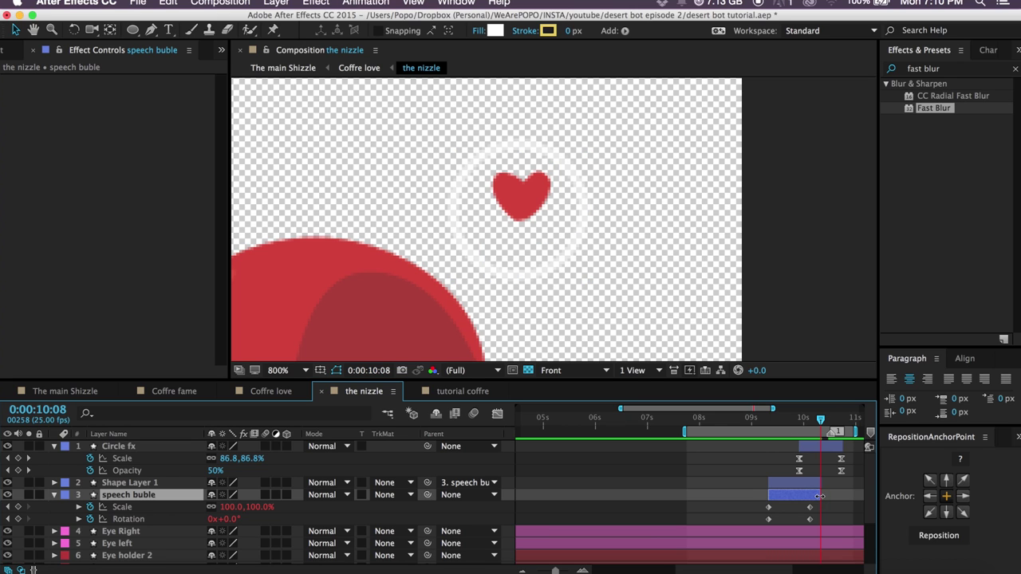
left_click(810, 484, "shift")
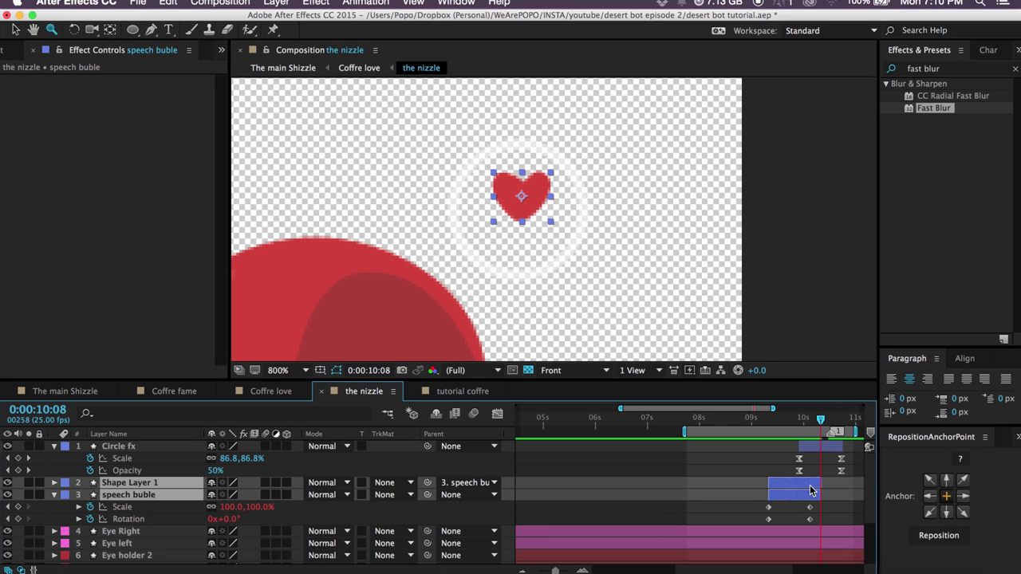
key("alt+]")
Move the Circle fx layer slightly later to start at about 0:00:10:00 and preview the whole nizzle animation.
left_click_drag(786, 419, 814, 447)
left_click(816, 457)
left_click(786, 421)
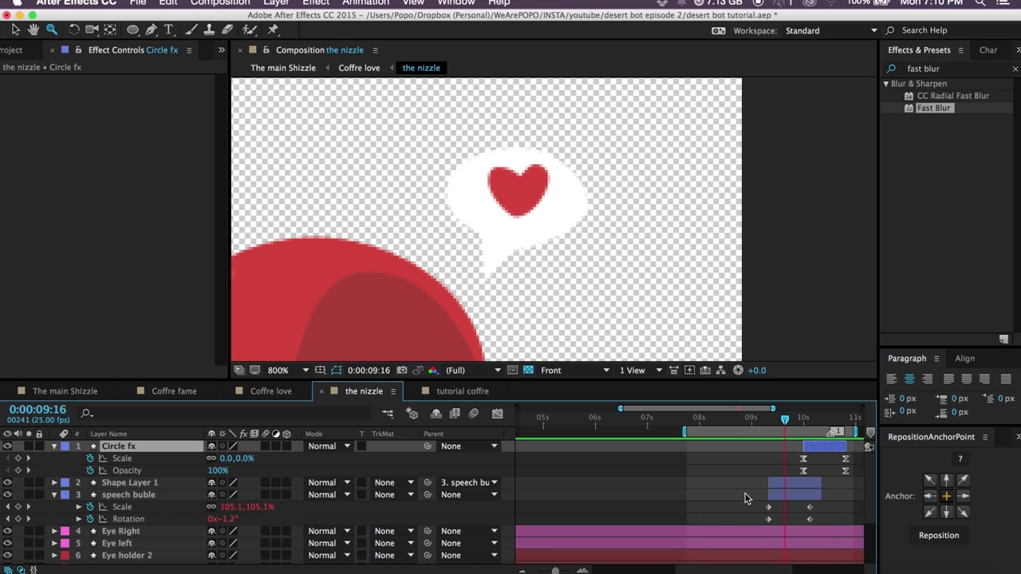
left_click(718, 461)
key("space")
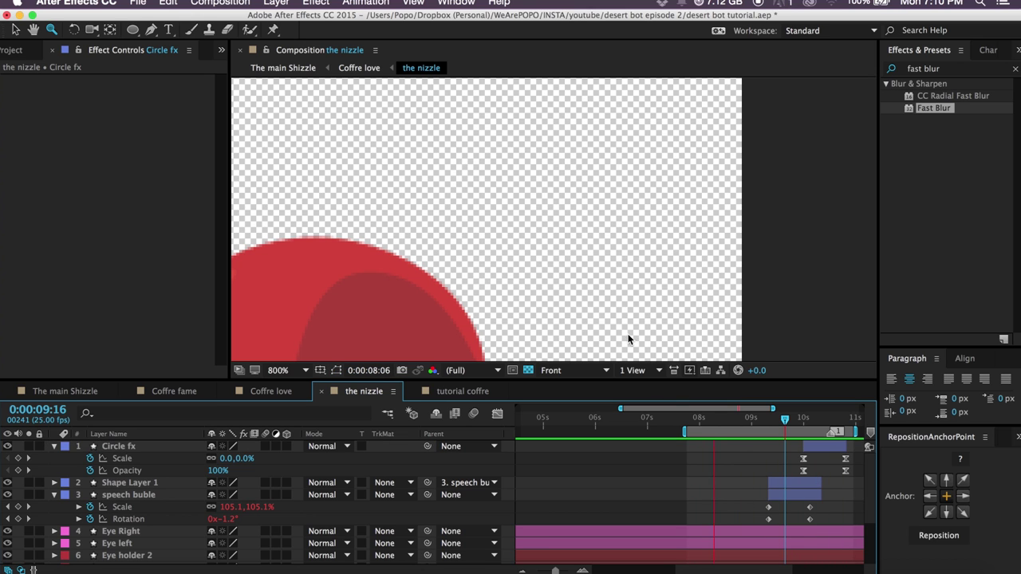
scroll(631, 348, "down", 4)
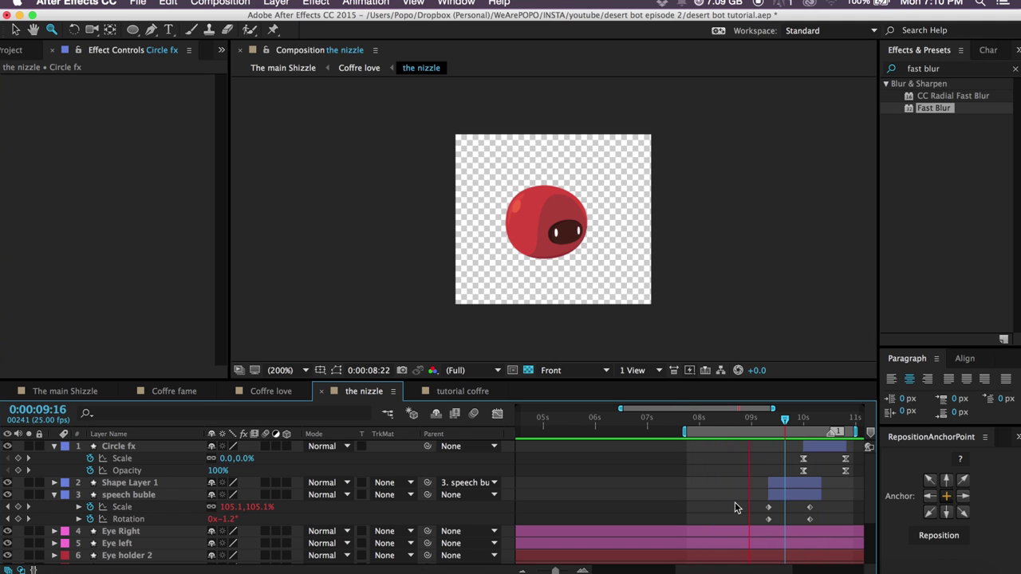
key("space")
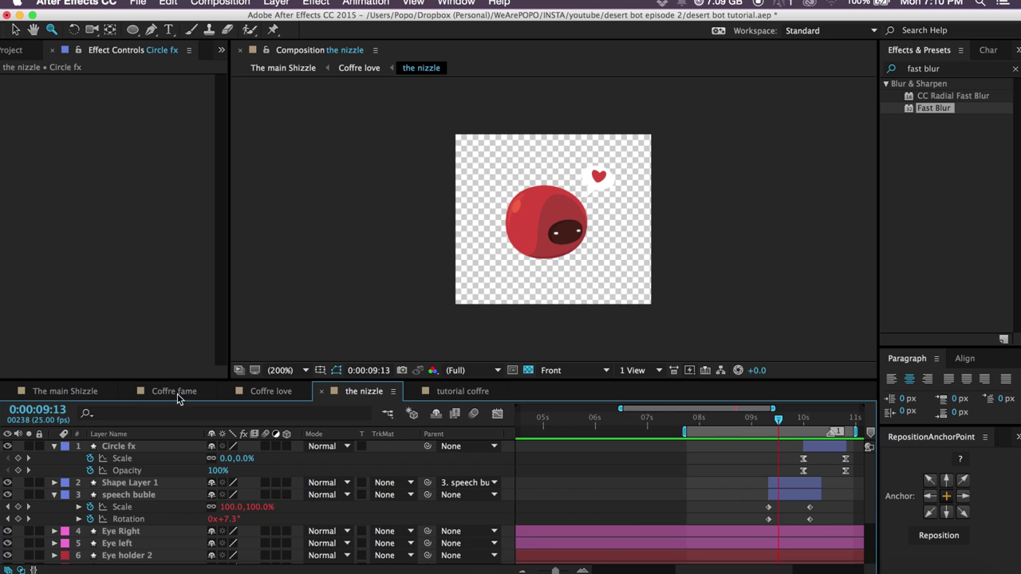
Open The main Shizzle composition and scrub to the middle chest's jump at 0:00:07:21.
left_click(80, 390)
left_click_drag(721, 255, 414, 319)
mouse_move(608, 421)
left_mouse_down()
mouse_move(791, 430)
mouse_move(797, 420)
mouse_move(613, 424)
left_mouse_up()
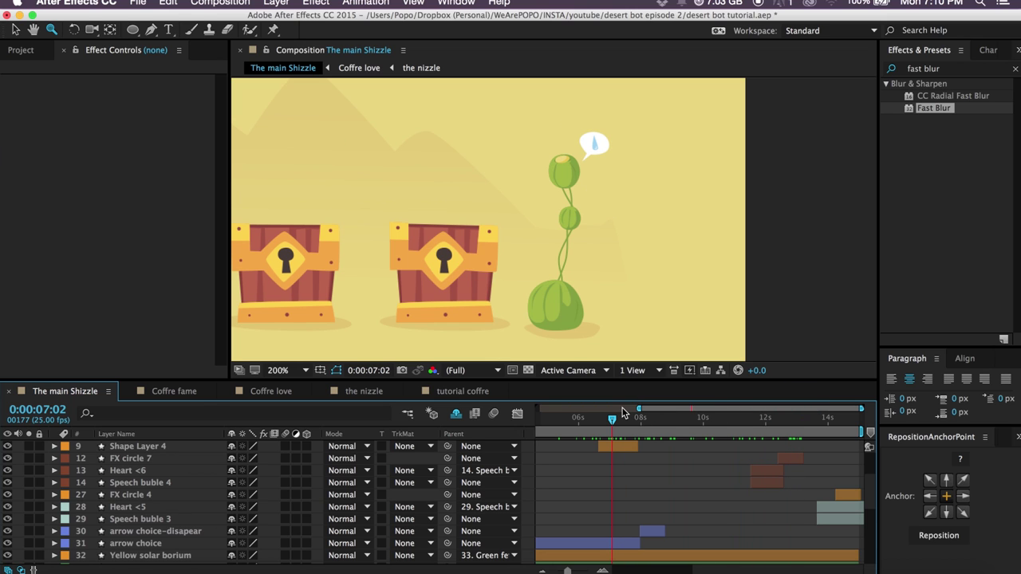
left_click_drag(435, 301, 662, 277)
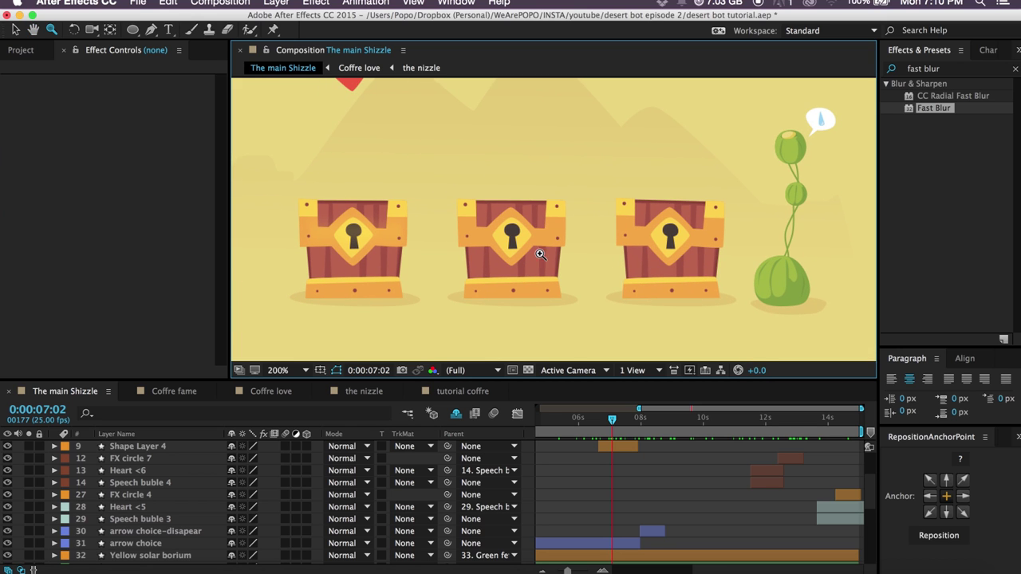
left_click_drag(612, 423, 635, 430)
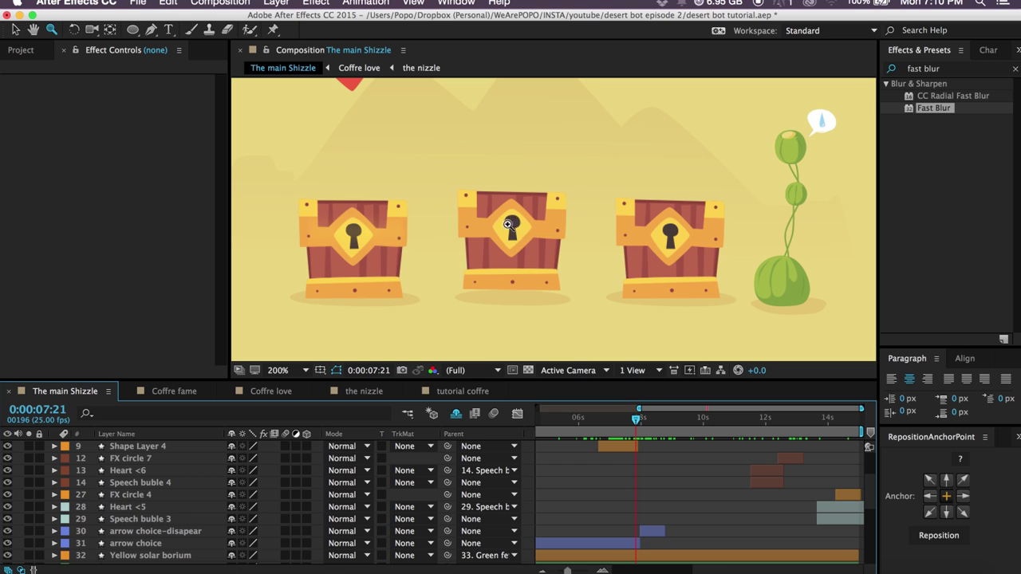
key("v")
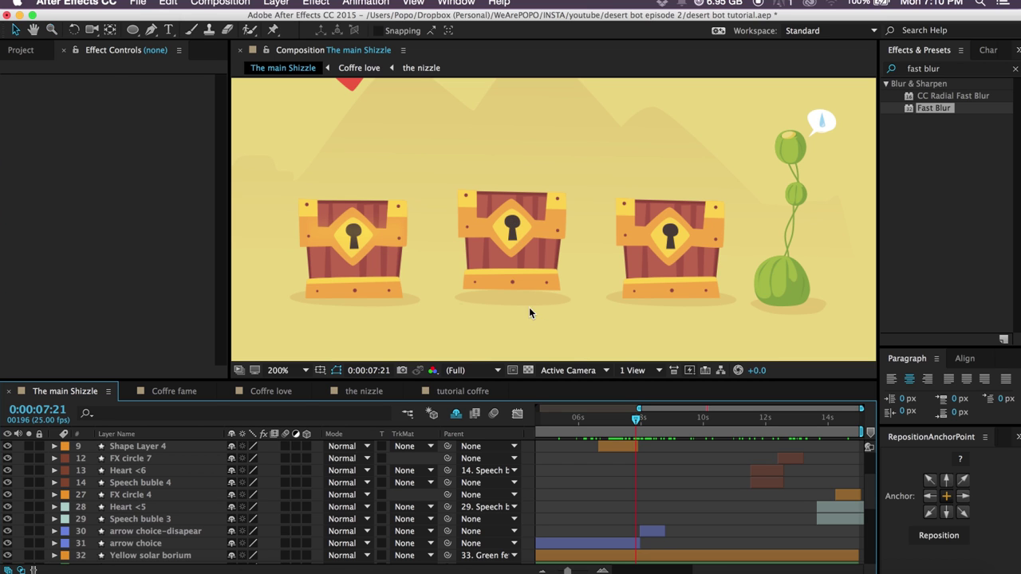
Reveal the keyframes of the Coffre love layer and delete all its Position and Rotation keyframes.
left_click(520, 256)
scroll(626, 517, "down", 1)
scroll(634, 512, "up", 3)
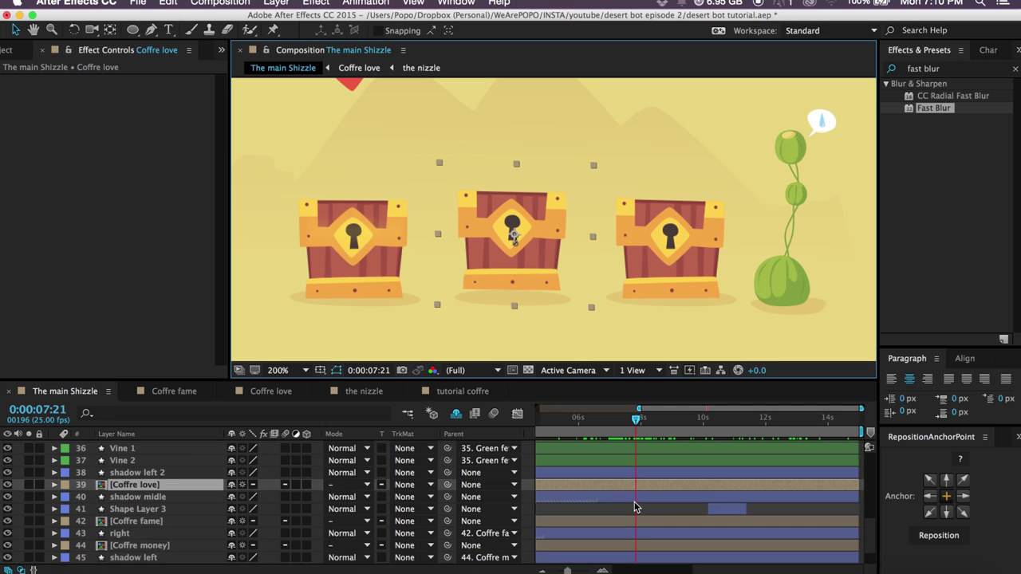
key("u")
scroll(646, 486, "down", 1)
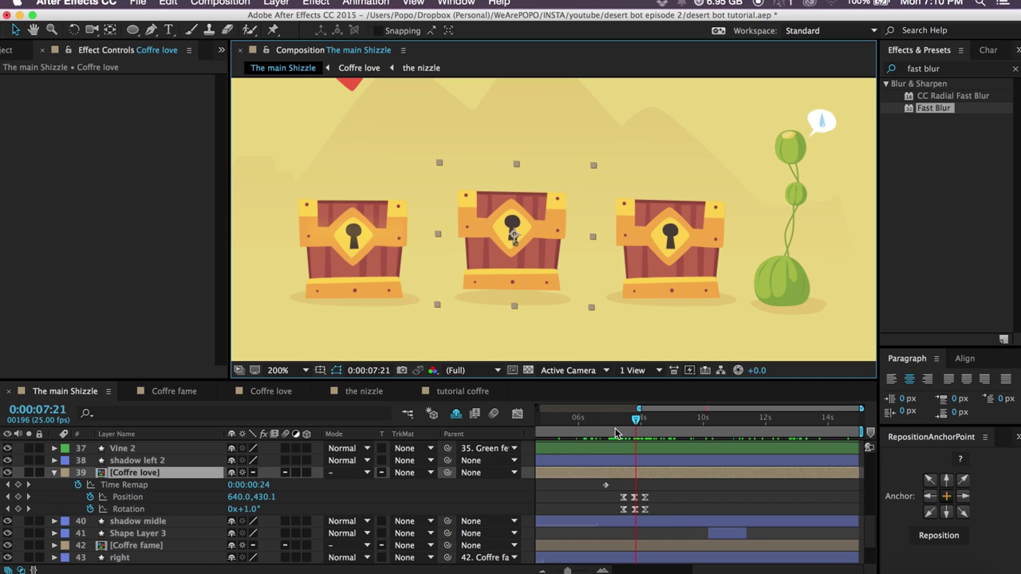
left_click_drag(636, 420, 622, 424)
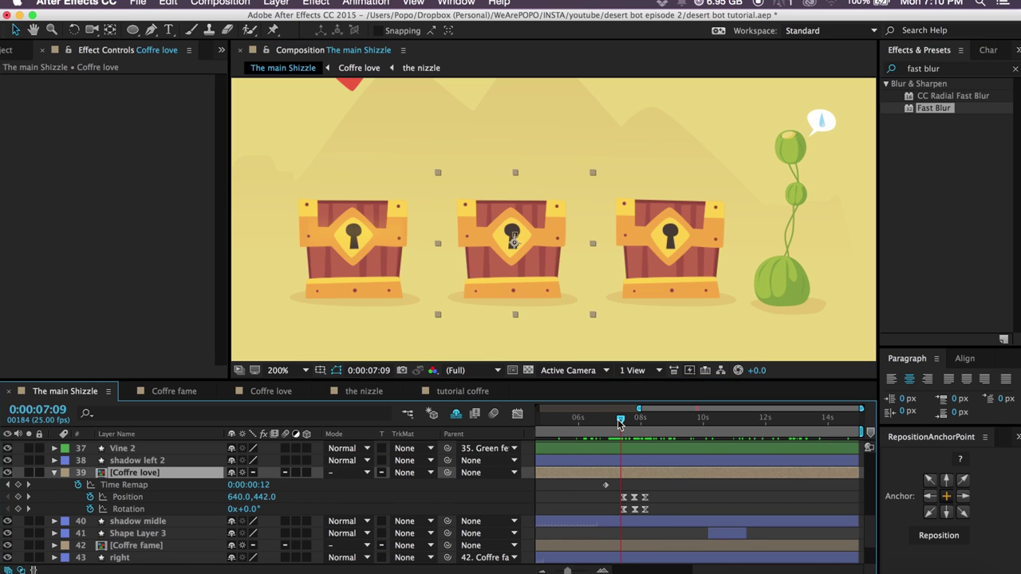
left_click_drag(670, 501, 615, 506)
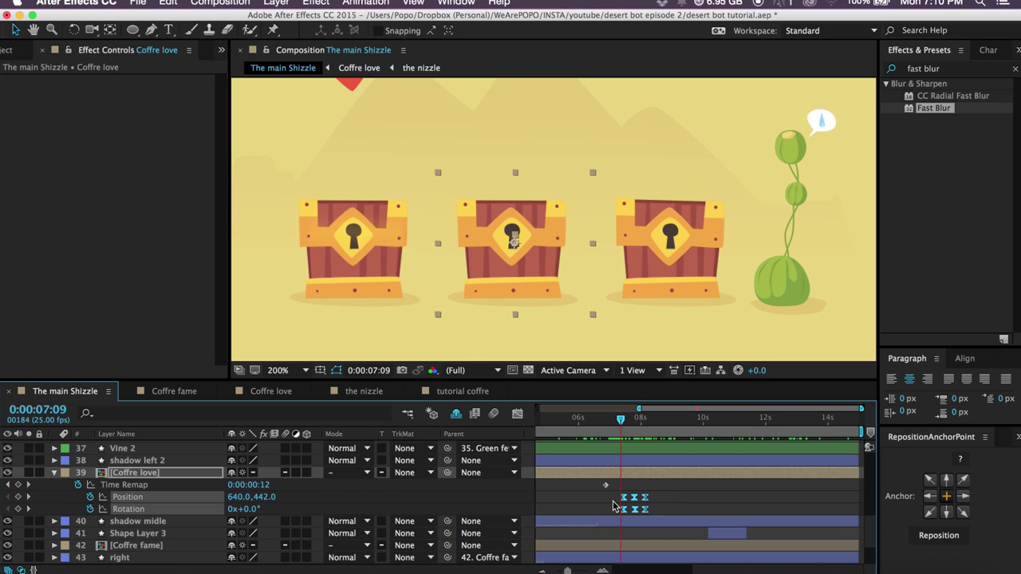
key("Delete")
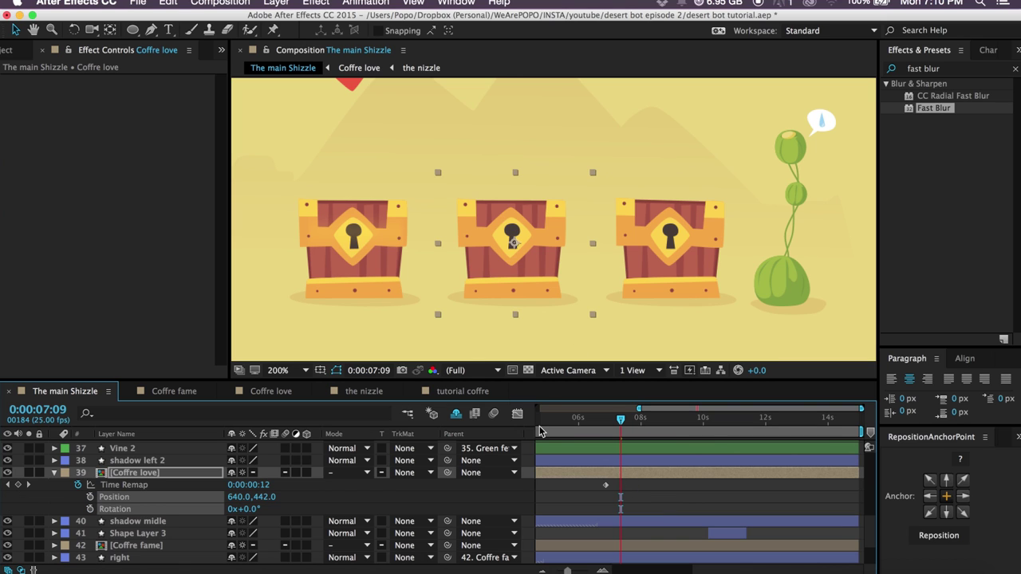
Add Position and Rotation keyframes to Coffre love at 0:00:07:09 and raise the chest to Position 640, 432 at 0:00:07:19.
left_click(90, 498)
left_click(90, 509)
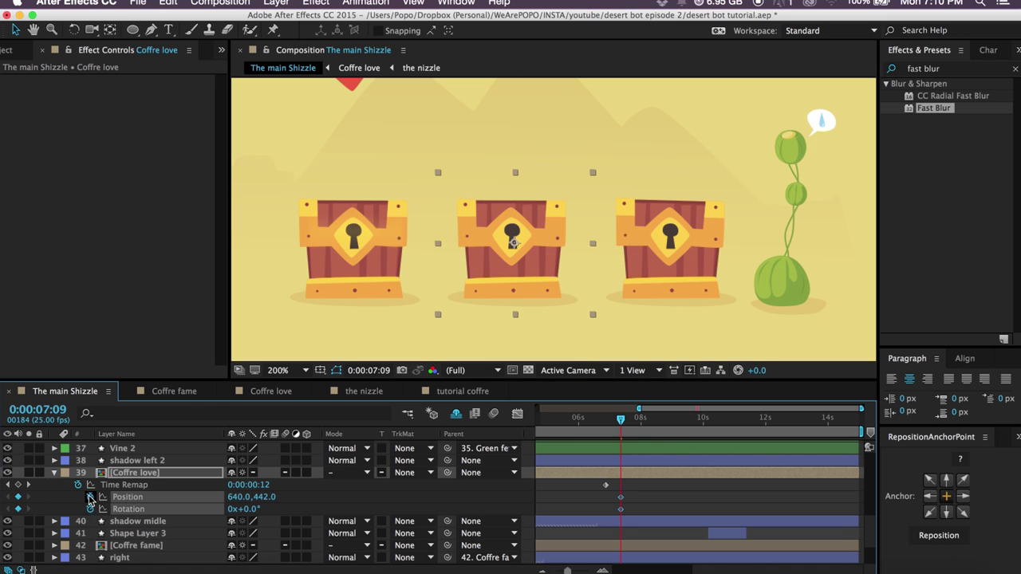
key("space")
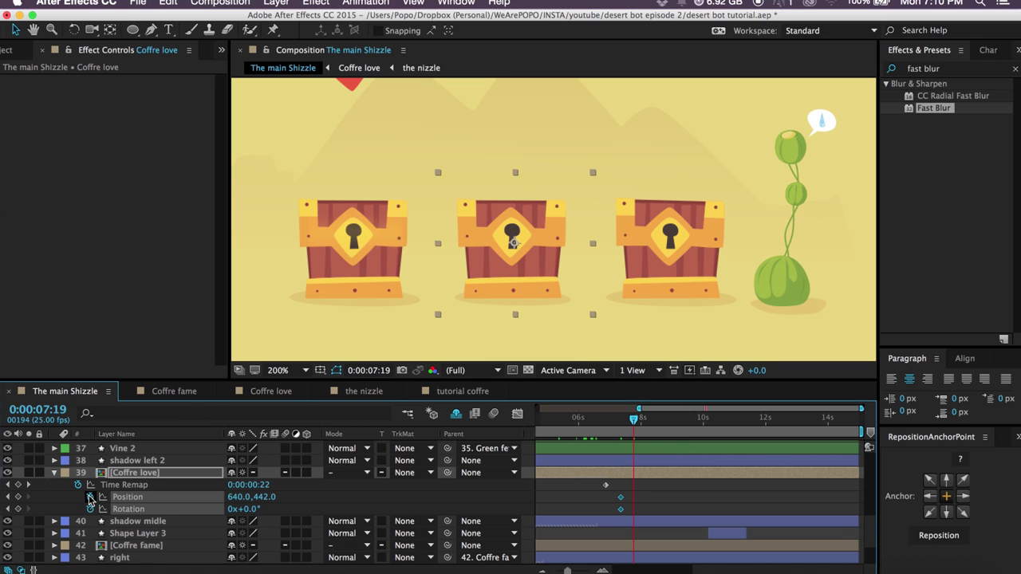
left_click(177, 471)
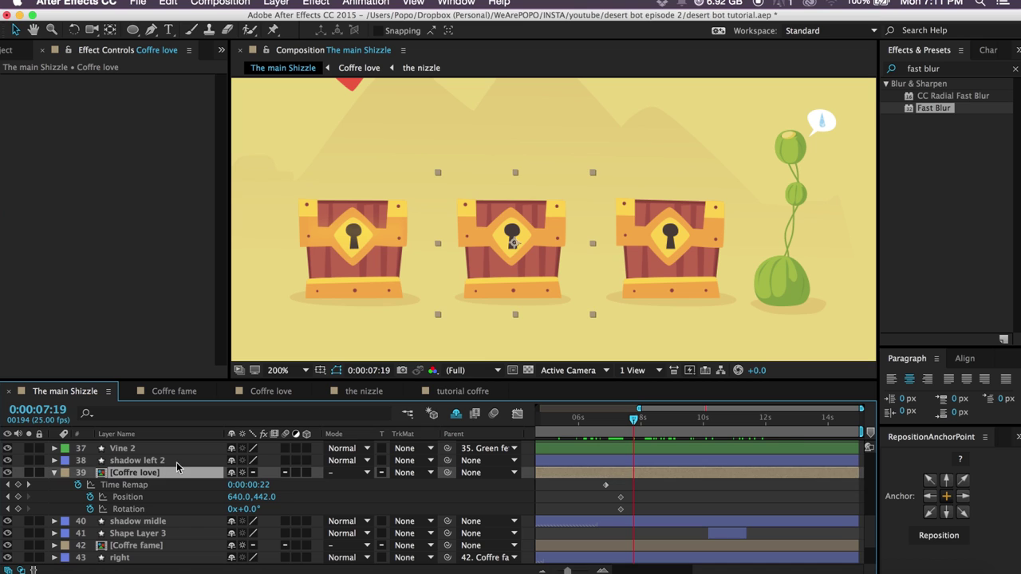
key("shift+Up")
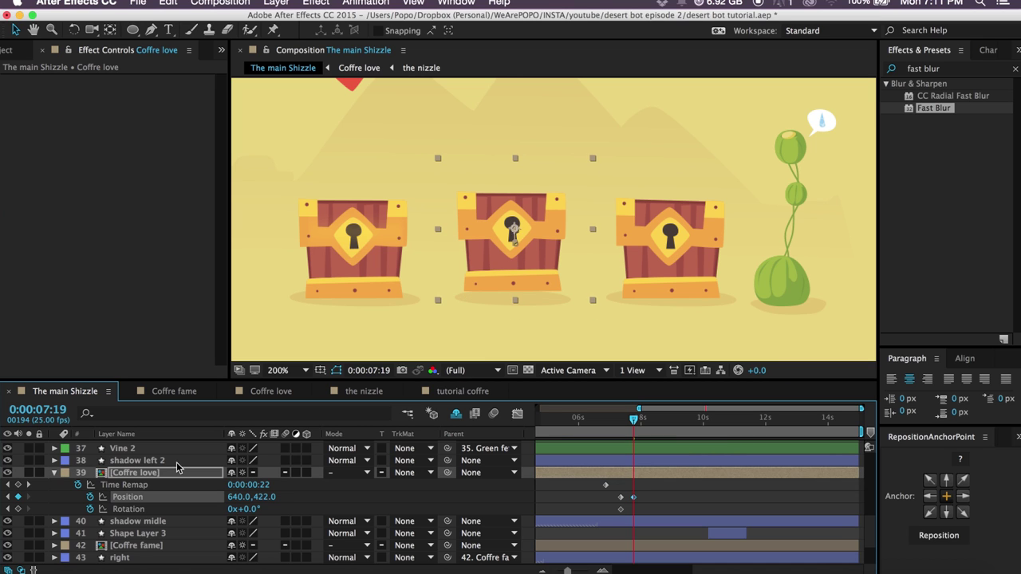
key("shift+Up")
key("shift+Down")
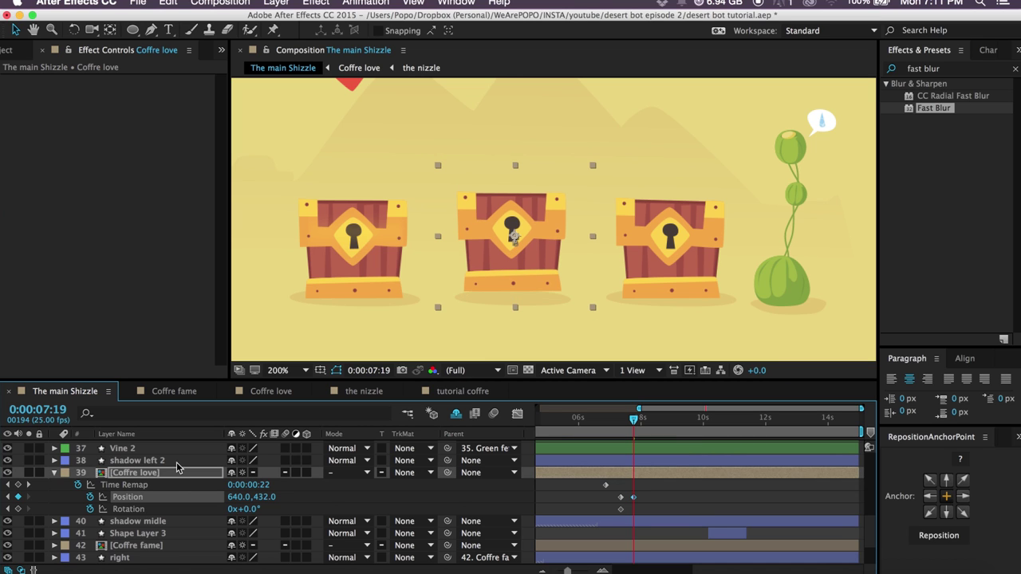
Set the Coffre love Rotation to 2° at 0:00:07:19.
scroll(177, 468, "down", 1)
left_click(248, 487)
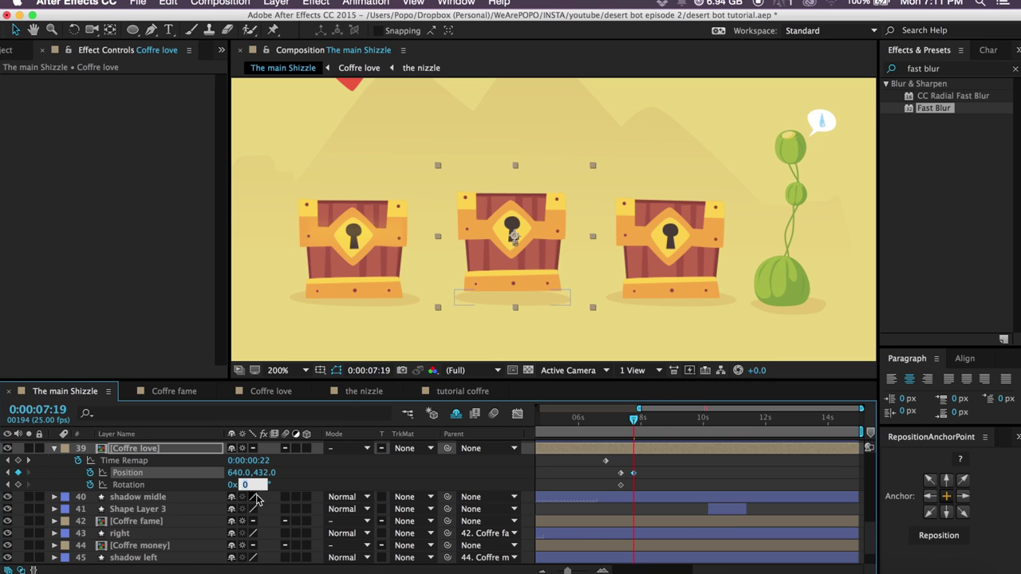
key("Return")
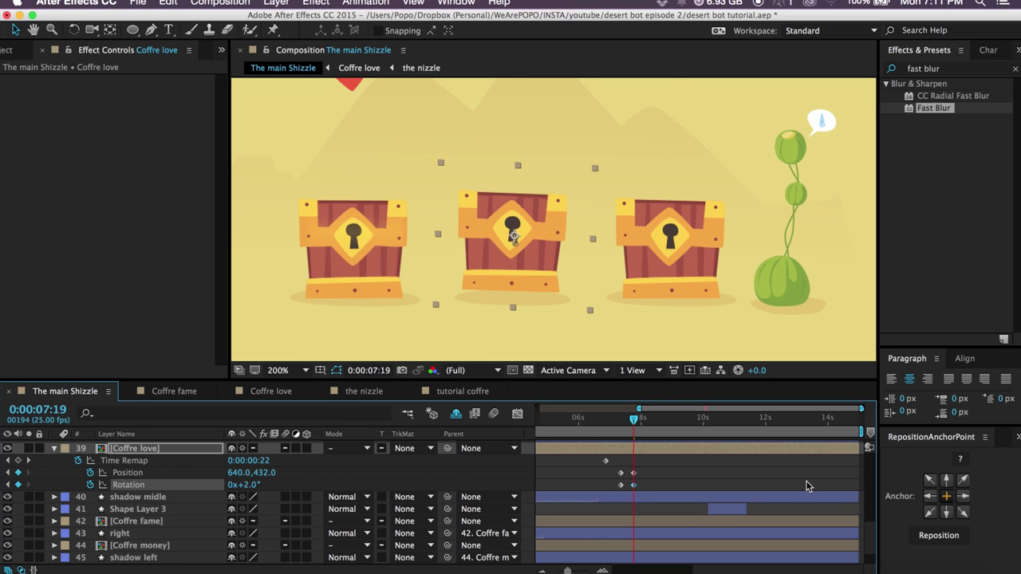
Set the Coffre love Rotation back to 0° at 0:00:08:04.
key("shift+Page_Down")
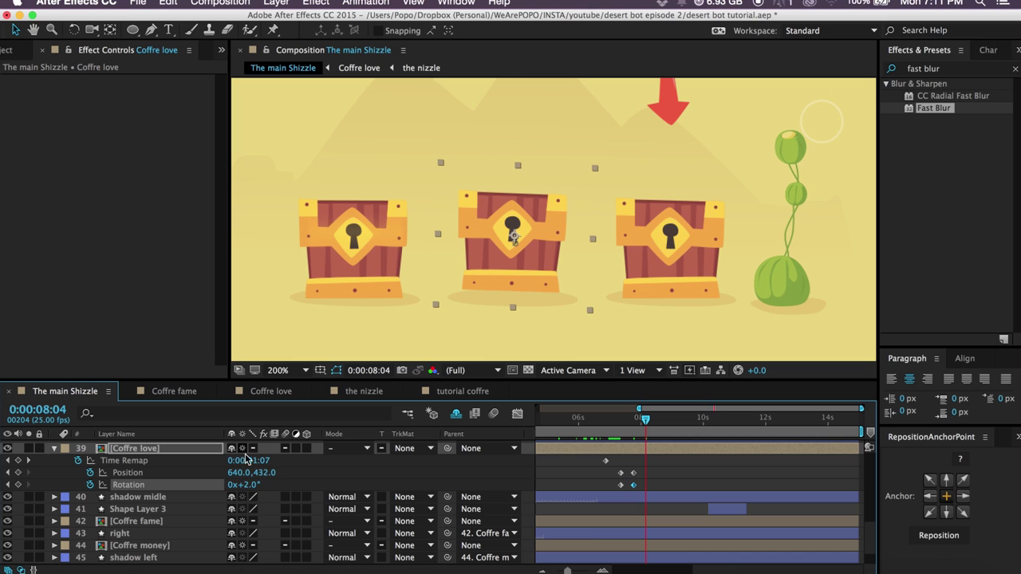
left_click(256, 486)
type("0")
key("Return")
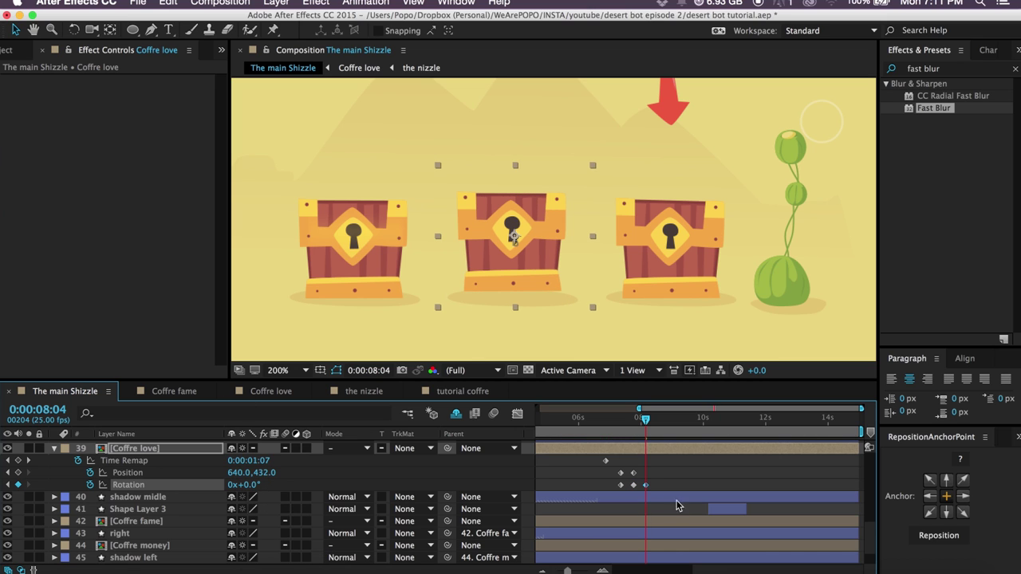
Lower the Coffre love chest back to Position 640, 442 at 0:00:08:04.
left_click(609, 473)
left_click(608, 473)
key("shift+Down")
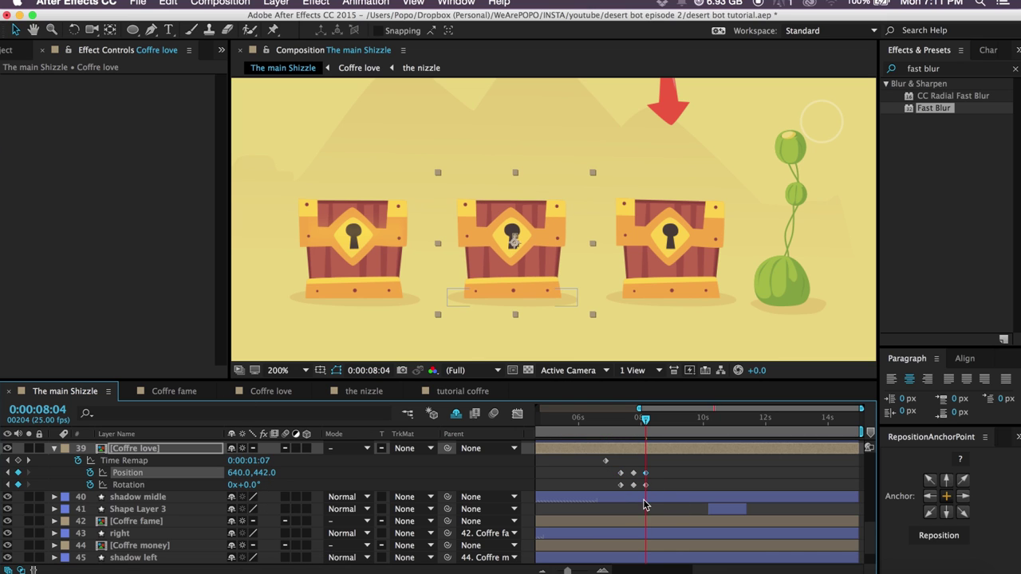
Apply Easy Ease to all Position and Rotation keyframes of the Coffre love layer.
left_click_drag(662, 469, 611, 503)
key("F9")
mouse_move(663, 469)
left_mouse_down()
mouse_move(613, 492)
mouse_move(652, 467)
left_mouse_up()
left_click(610, 473)
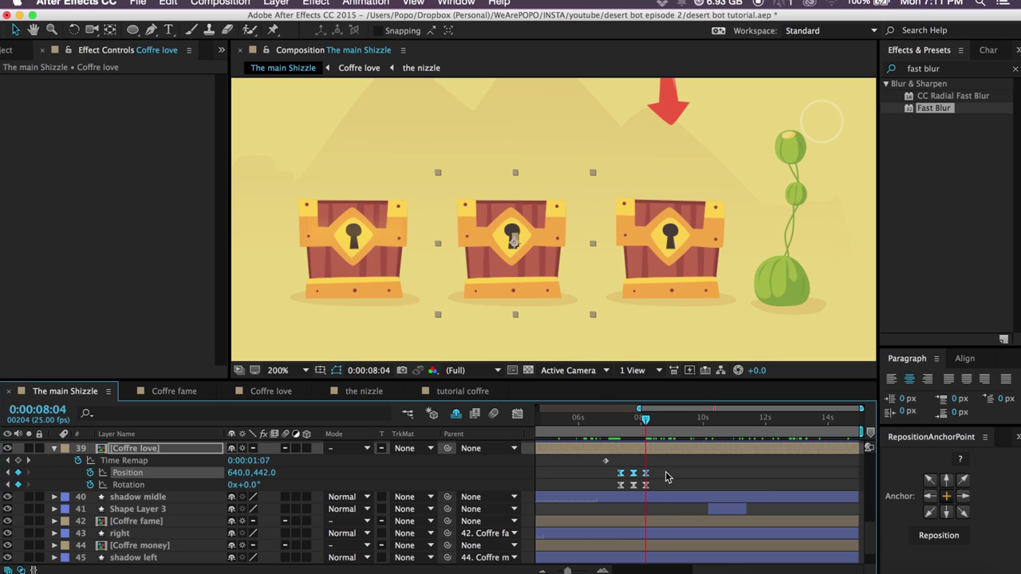
Reshape the Coffre love Position and Rotation speed curves in the Graph Editor so the jump slows around its middle keyframe.
left_click_drag(663, 468, 600, 490)
left_click(517, 414)
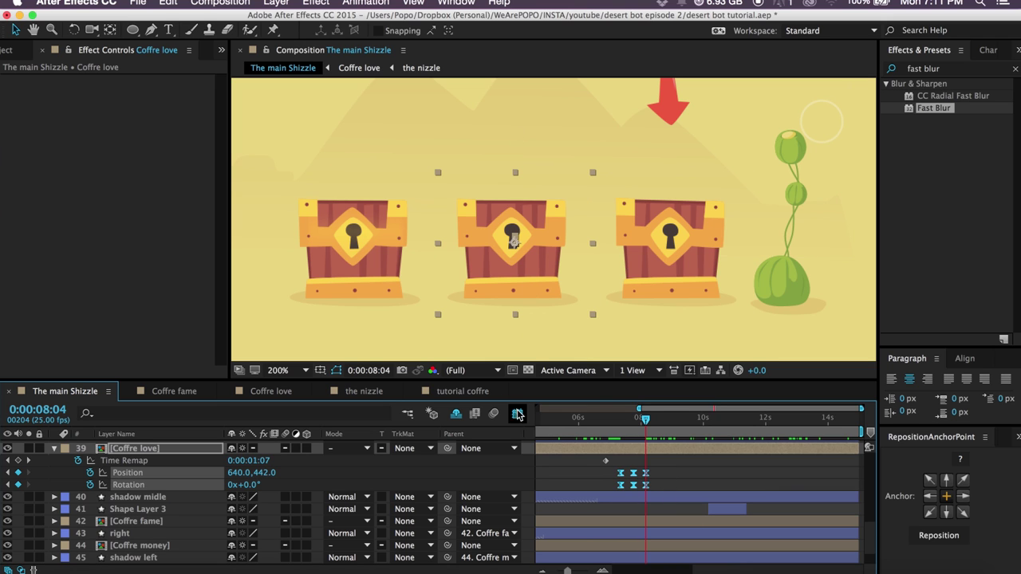
left_click(629, 555)
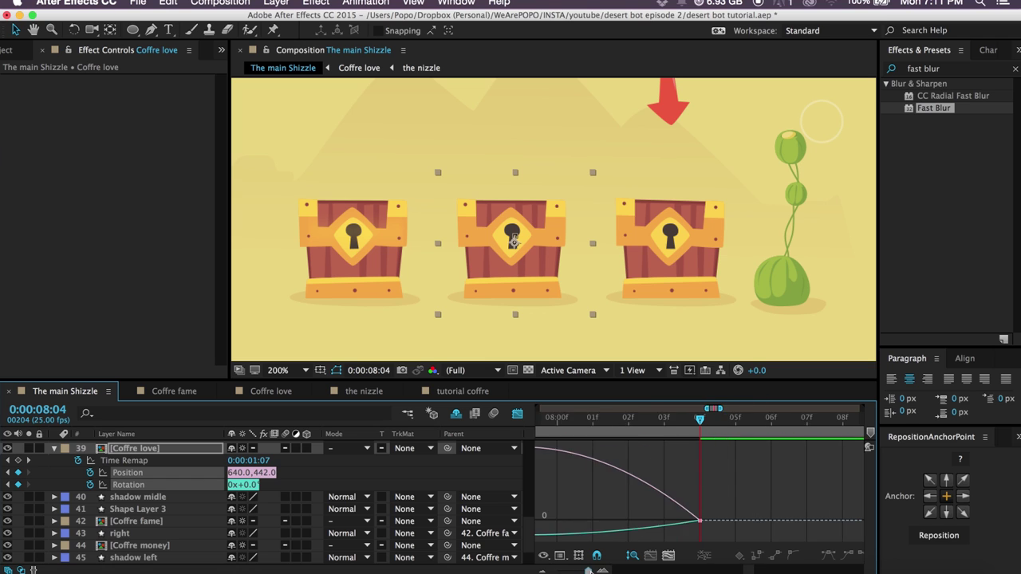
left_click_drag(614, 529, 726, 529)
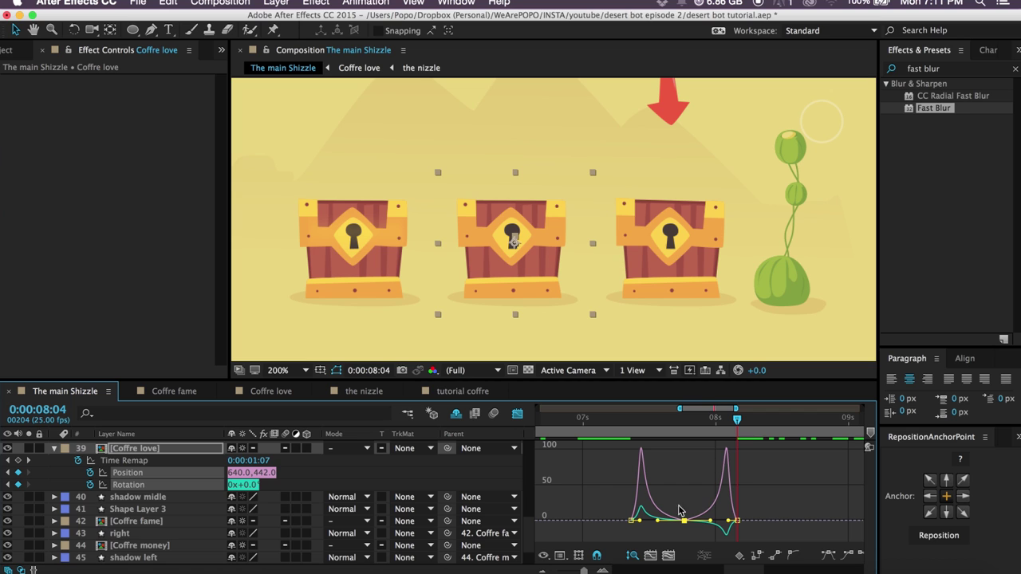
Preview the middle chest's jump and tilt several times from just before 0:00:07:09.
left_click(614, 418)
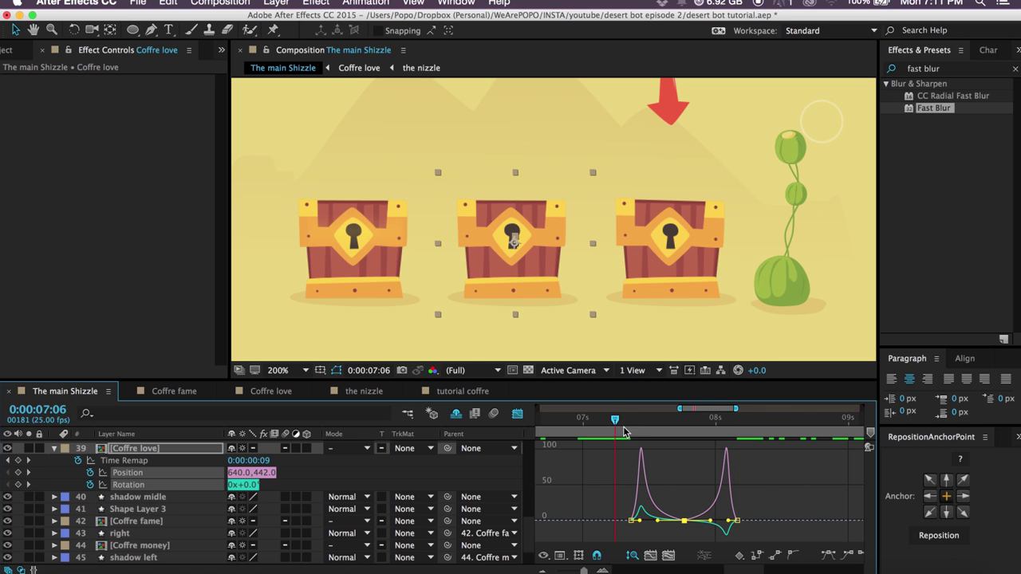
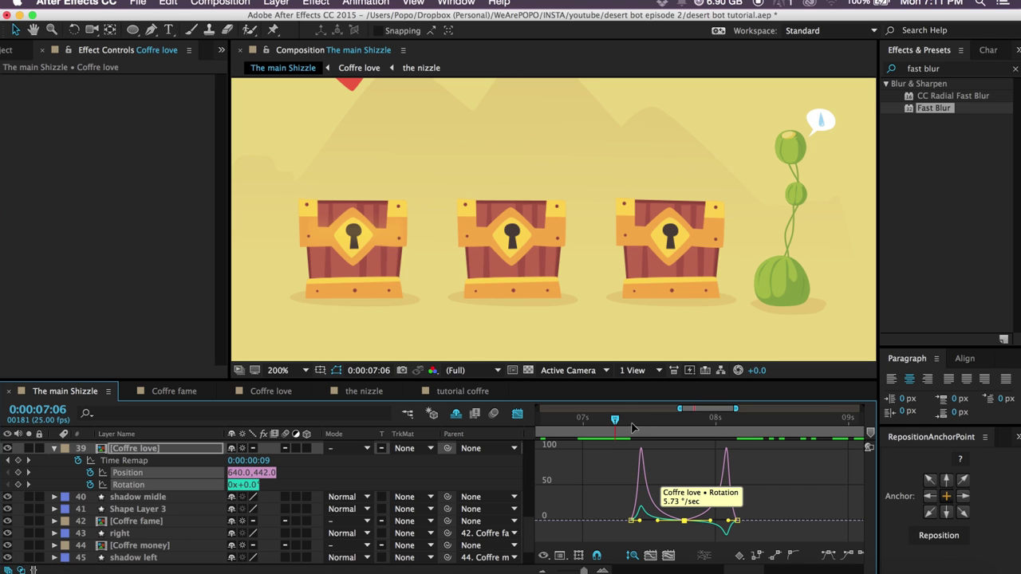
mouse_move(621, 422)
left_mouse_down()
mouse_move(631, 421)
mouse_move(620, 422)
left_mouse_up()
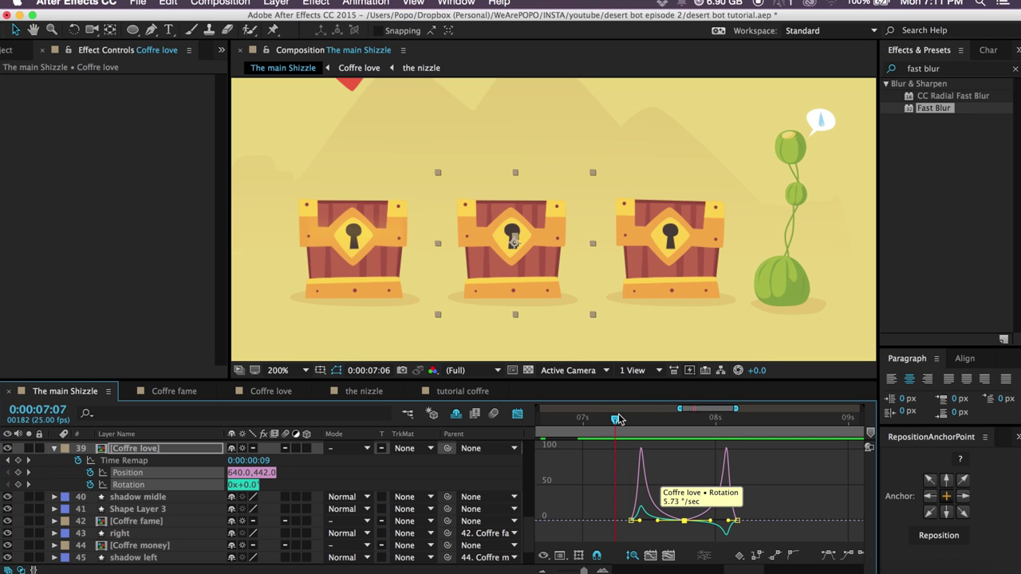
key("space")
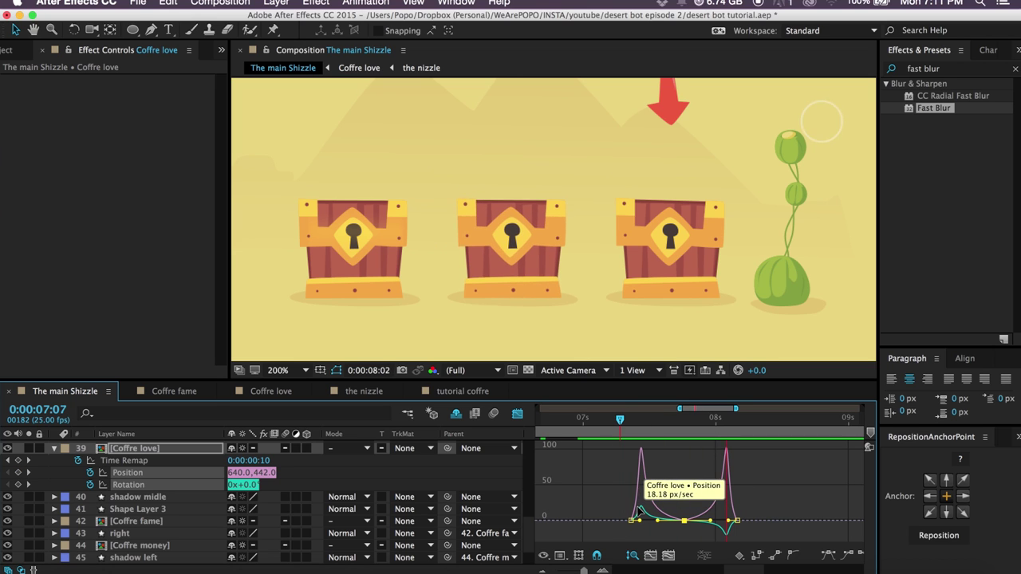
left_click(626, 433)
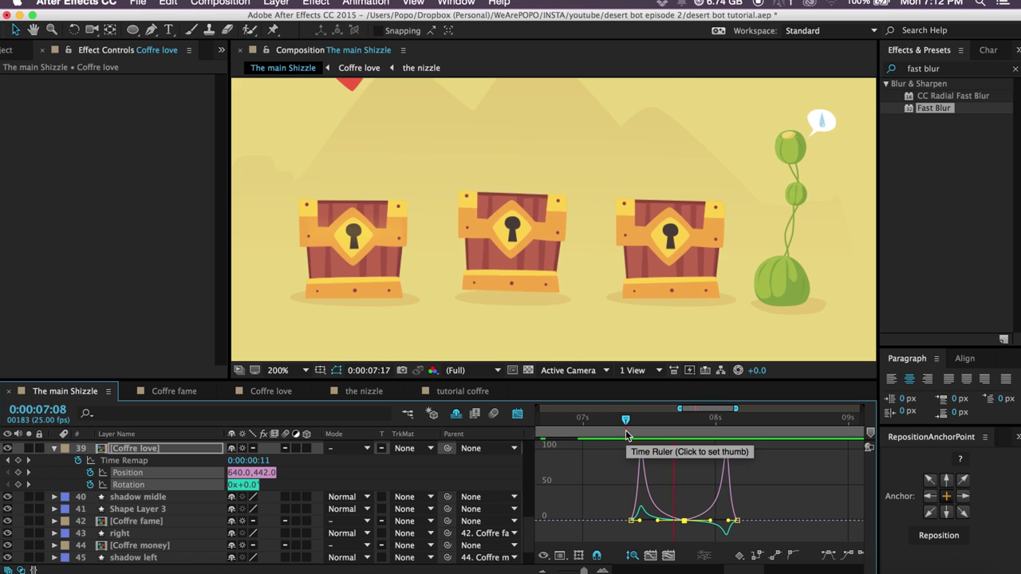
key("space")
key("space")
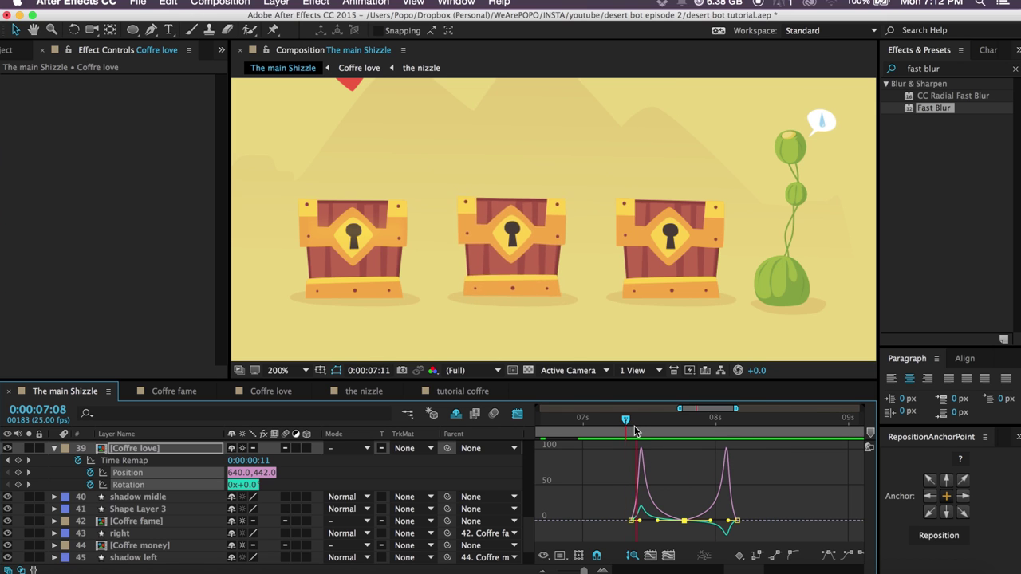
key("space")
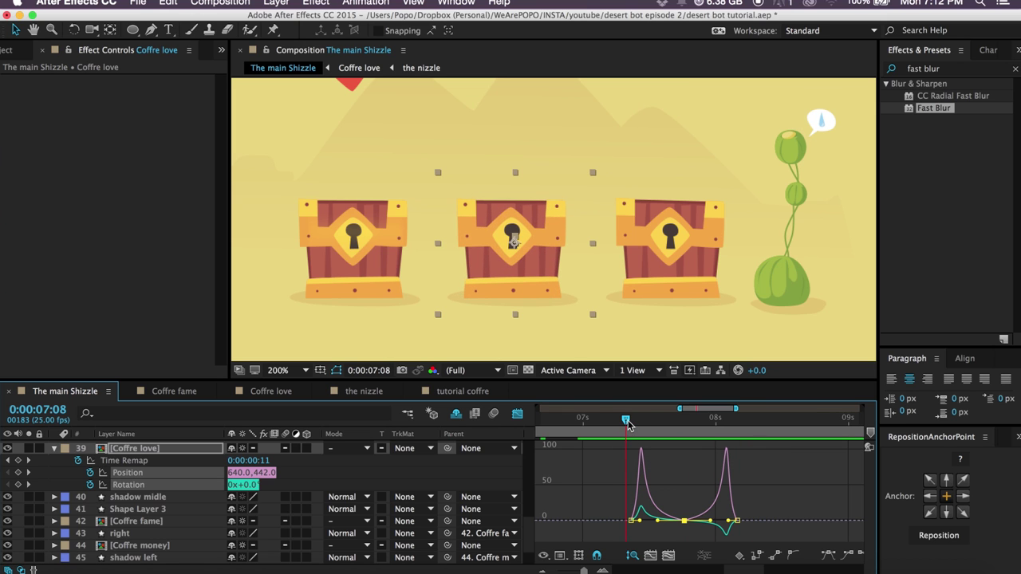
key("space")
left_click(616, 437)
left_click_drag(615, 434, 620, 436)
Collapse the Coffre love layer, close the Graph Editor and show the whole composition's duration in the timeline.
left_click(56, 451)
left_click(132, 453)
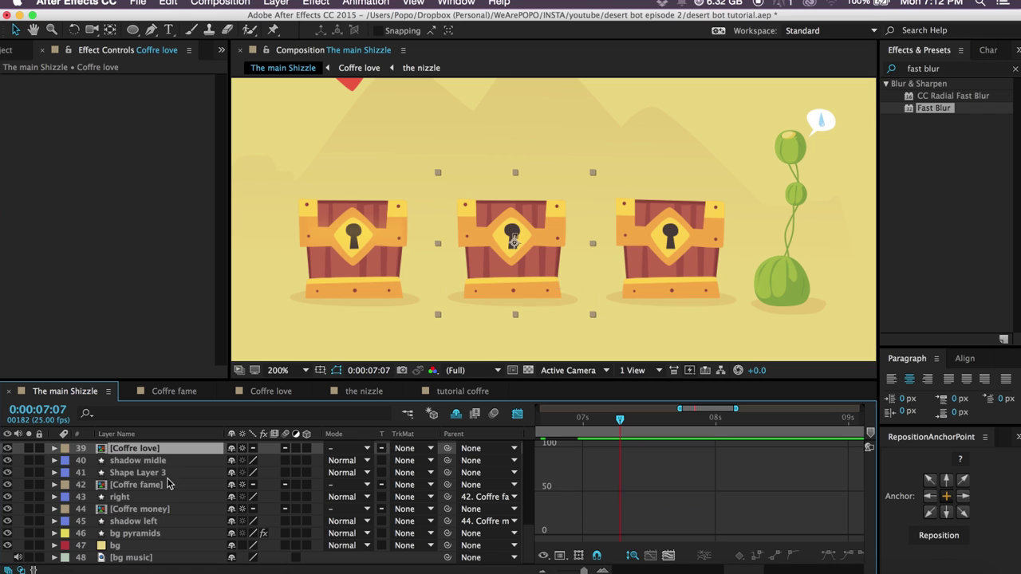
left_click(517, 413)
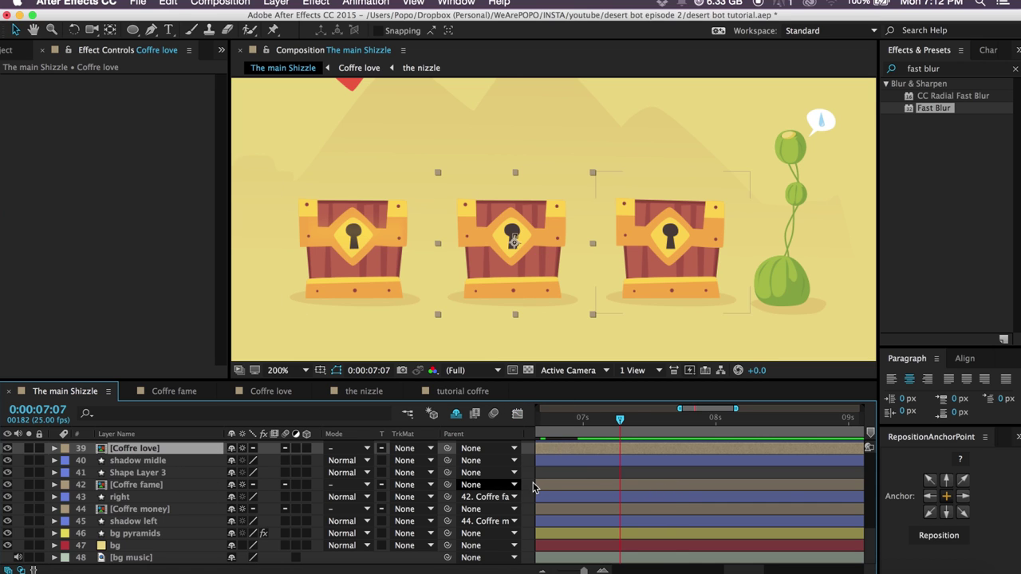
left_click_drag(584, 571, 563, 571)
left_click_drag(869, 536, 869, 448)
Go to 0:00:00:00 and select the arrow choice layer, the red arrow above the first chest.
key("space")
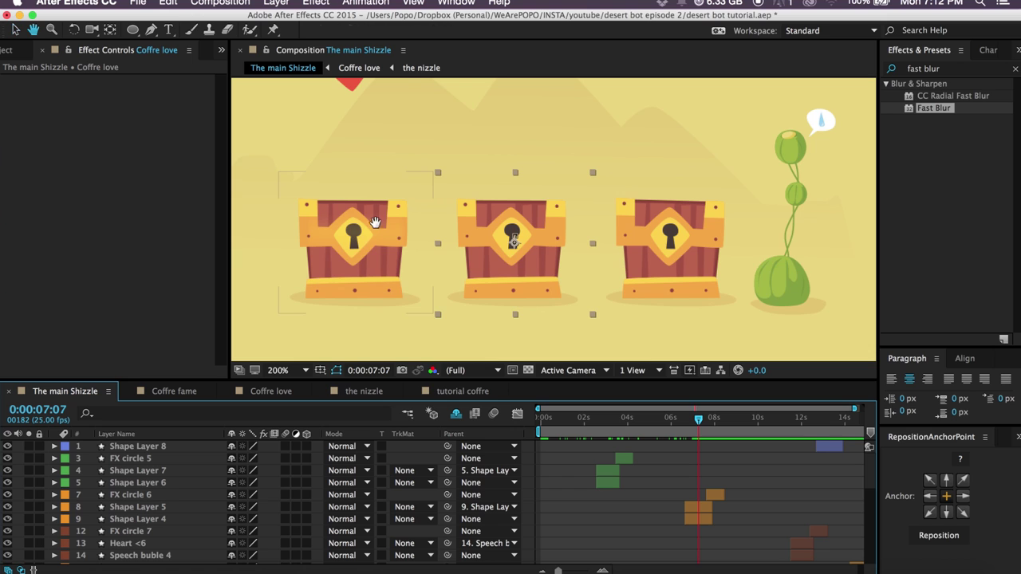
left_click_drag(375, 222, 467, 313)
left_click(438, 162)
key("Home")
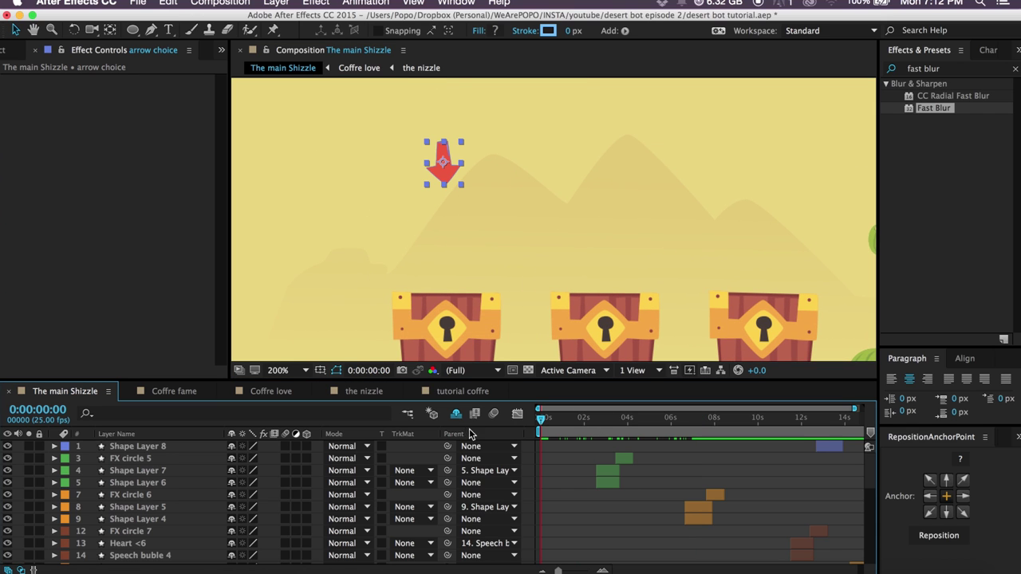
left_click(136, 449)
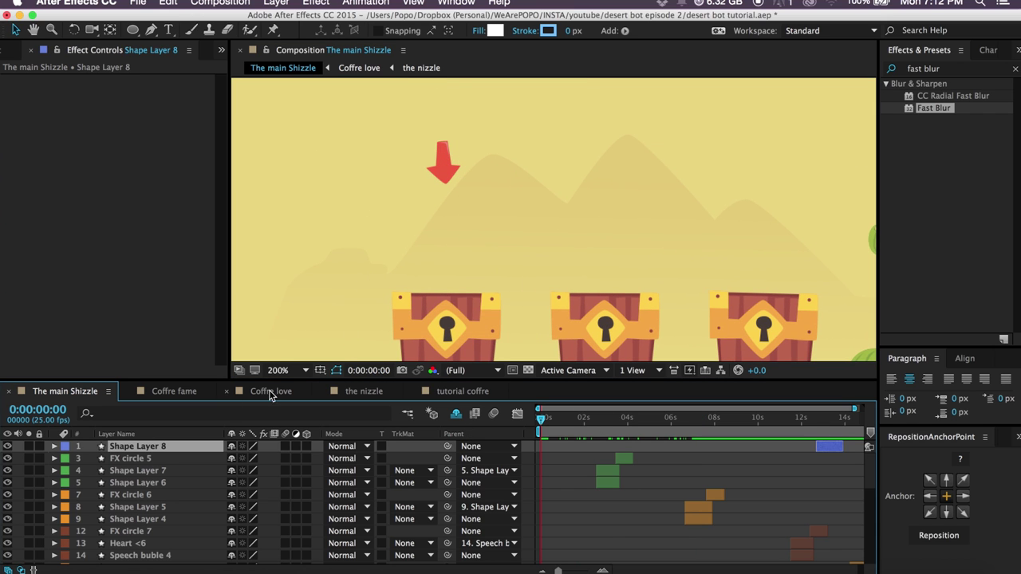
left_click(438, 177)
scroll(146, 479, "down", 10)
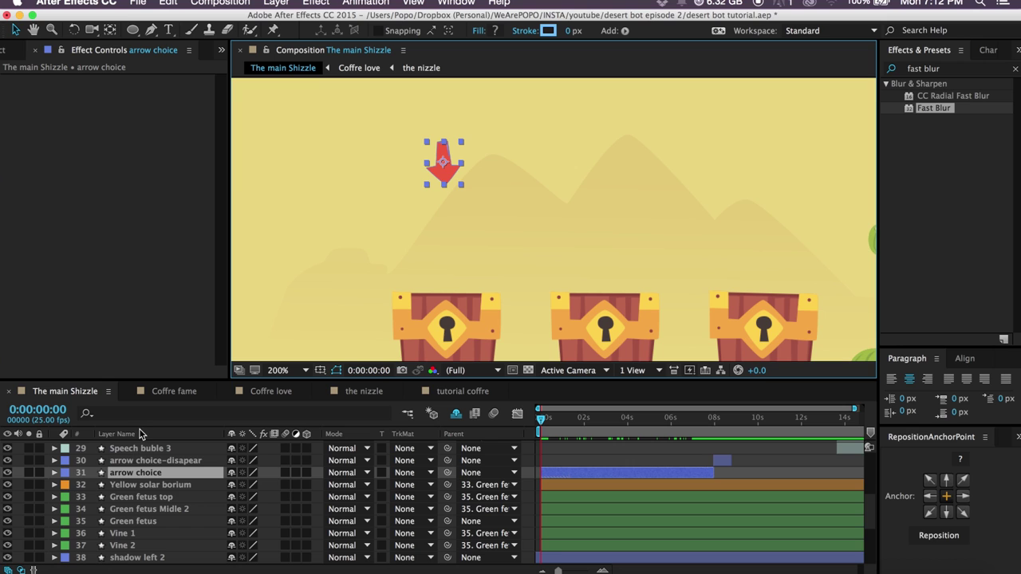
Add Scale keyframes to the arrow choice layer, with 0% at 0:00:00:00 and 80% at 0:00:00:20.
key("s")
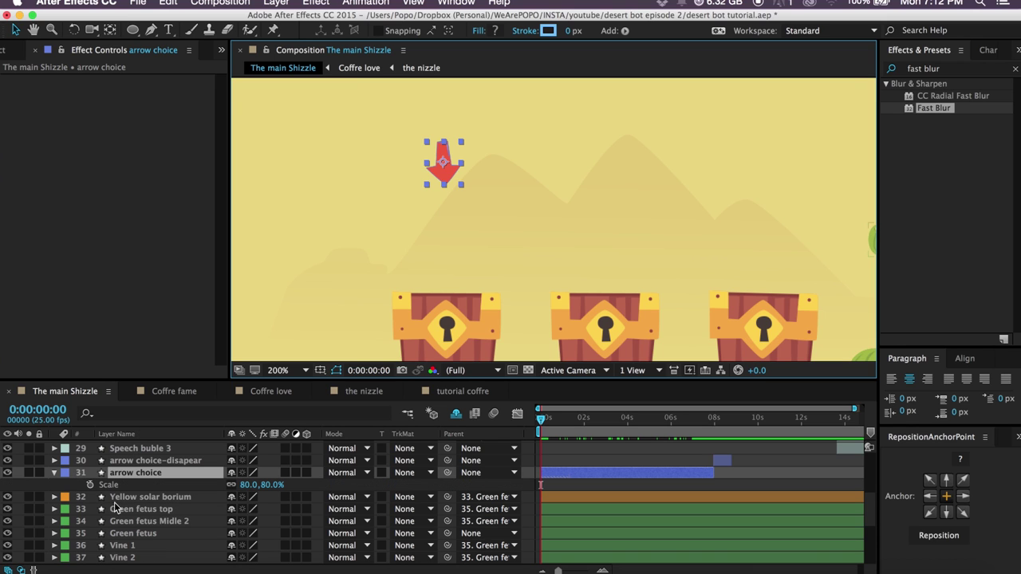
left_click(90, 484)
key("shift+Page_Down")
key("shift+Page_Down")
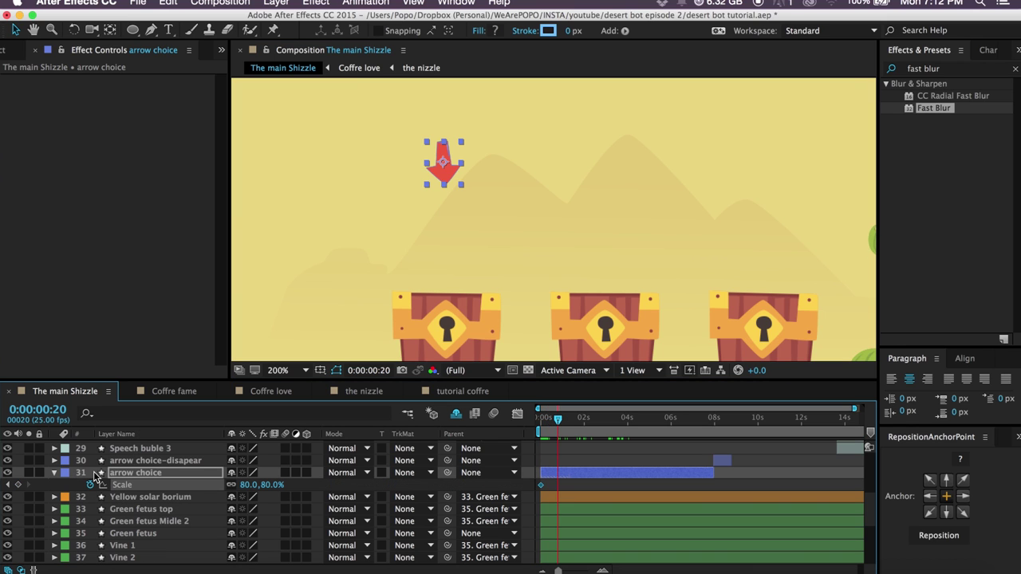
left_click(17, 484)
key("Home")
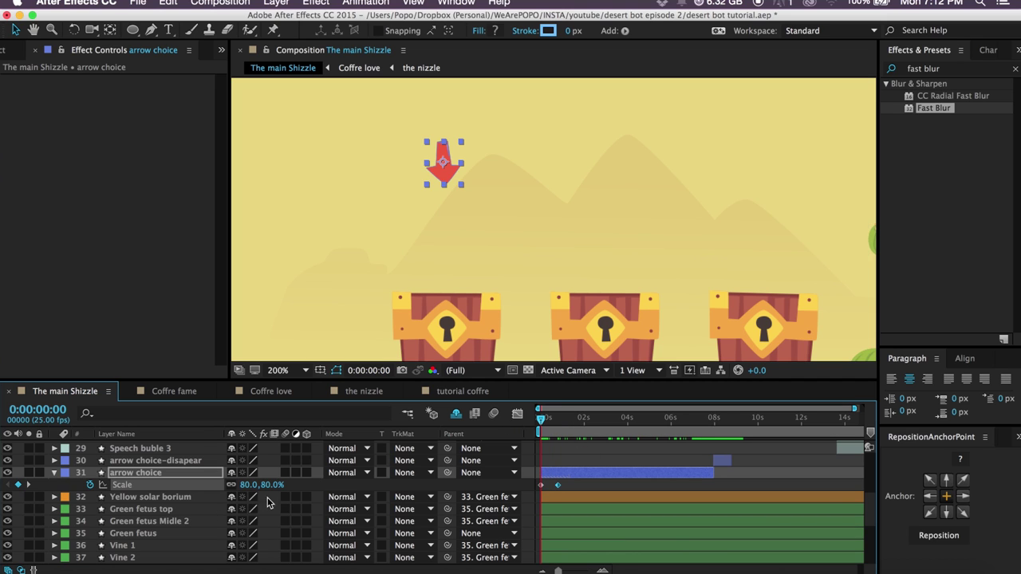
left_click(277, 485)
type("0")
key("Return")
Apply Ease and Wizz easing to the arrow's Scale keyframes with Easing Elastic, Type Out and Keys All.
left_click(1017, 437)
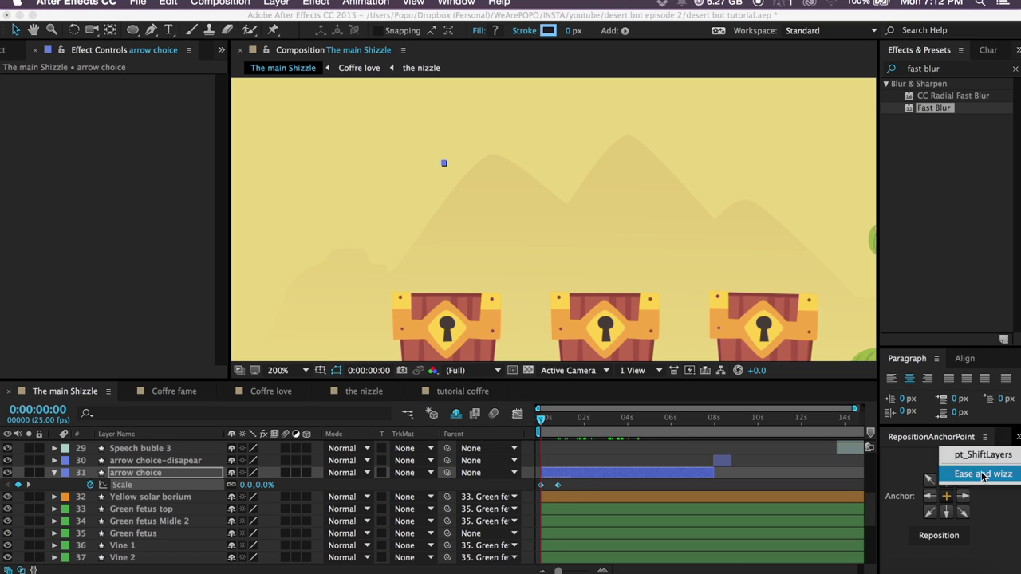
left_click(951, 540)
left_click(970, 482)
left_click(965, 498)
left_click(963, 557)
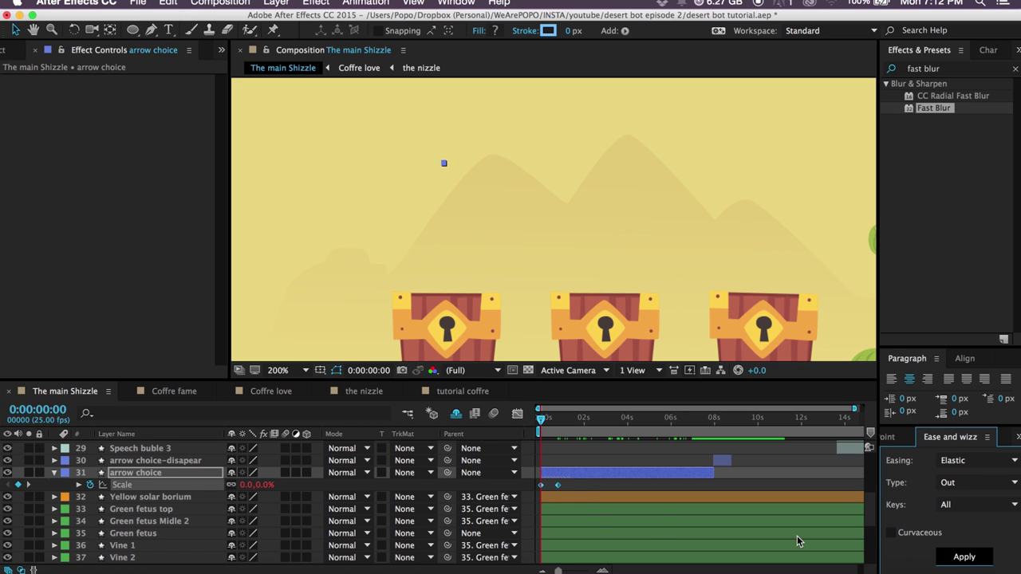
Preview the red arrow's elastic scale-in from the start of the composition.
left_click(590, 490)
key("space")
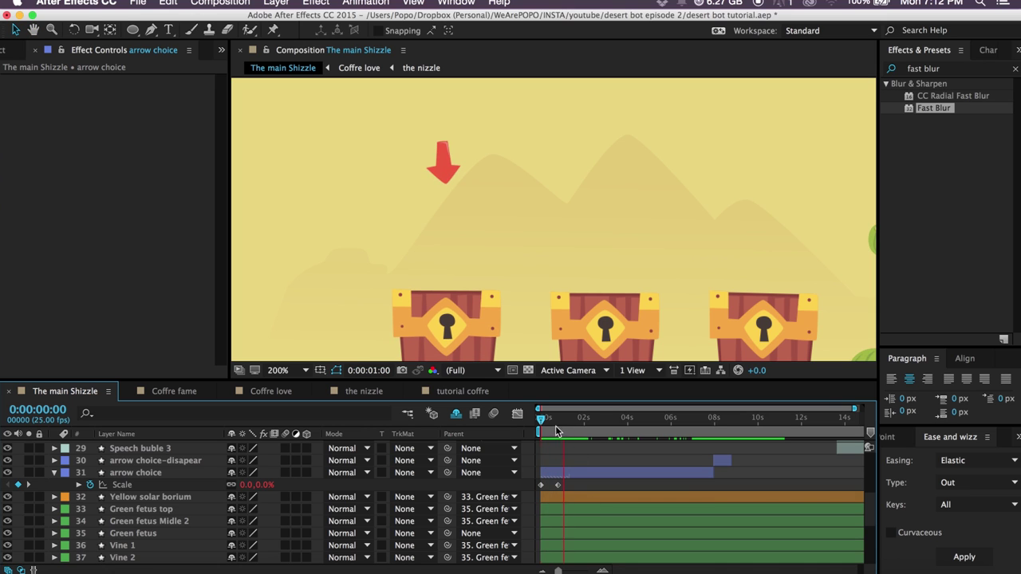
key("space")
key("space")
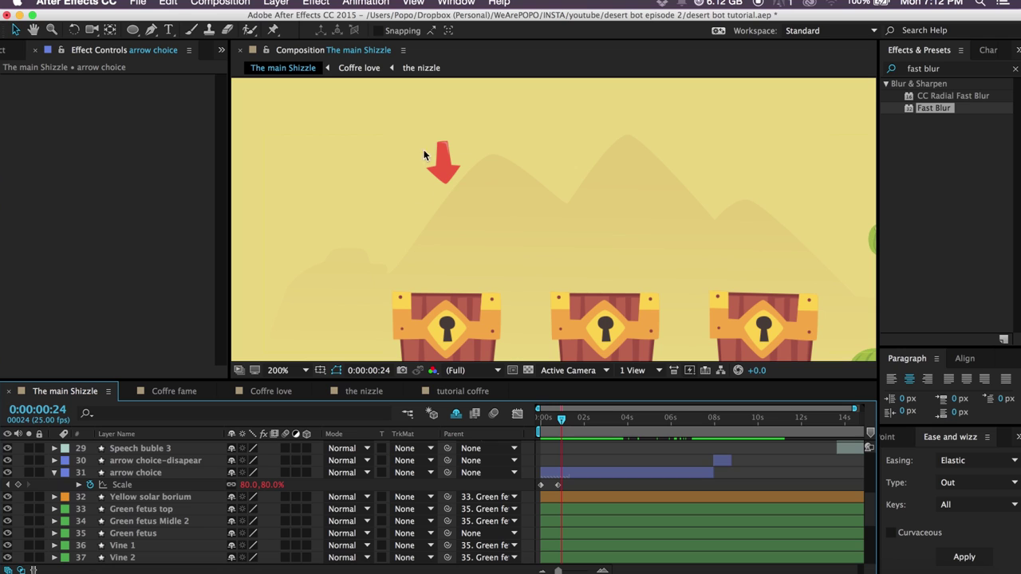
Add a Position keyframe to arrow choice at 0:00:00:21 and lower the arrow to 409, 209.5 at 0:00:01:16.
left_click(136, 473)
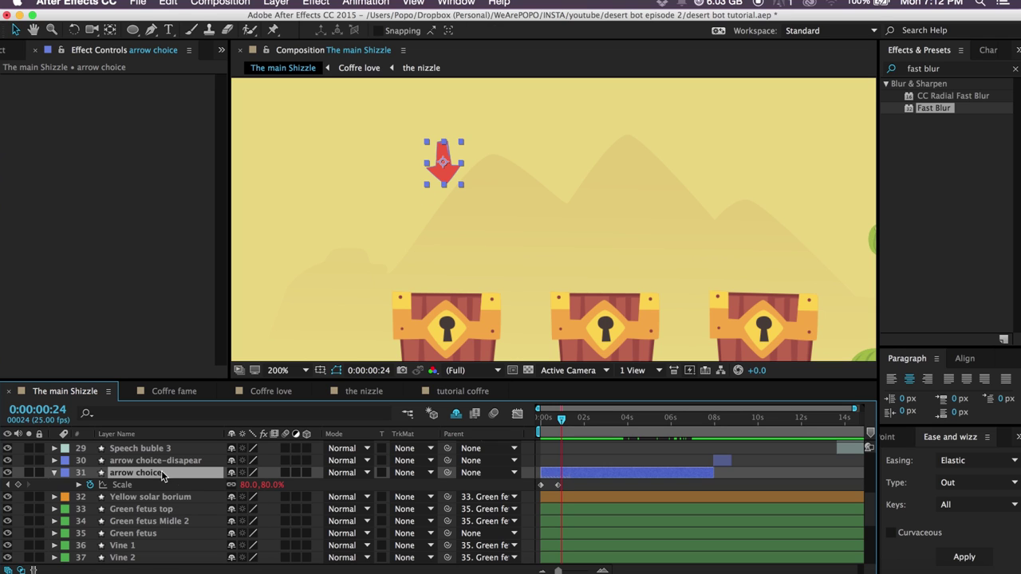
key("p")
left_click_drag(563, 418, 558, 418)
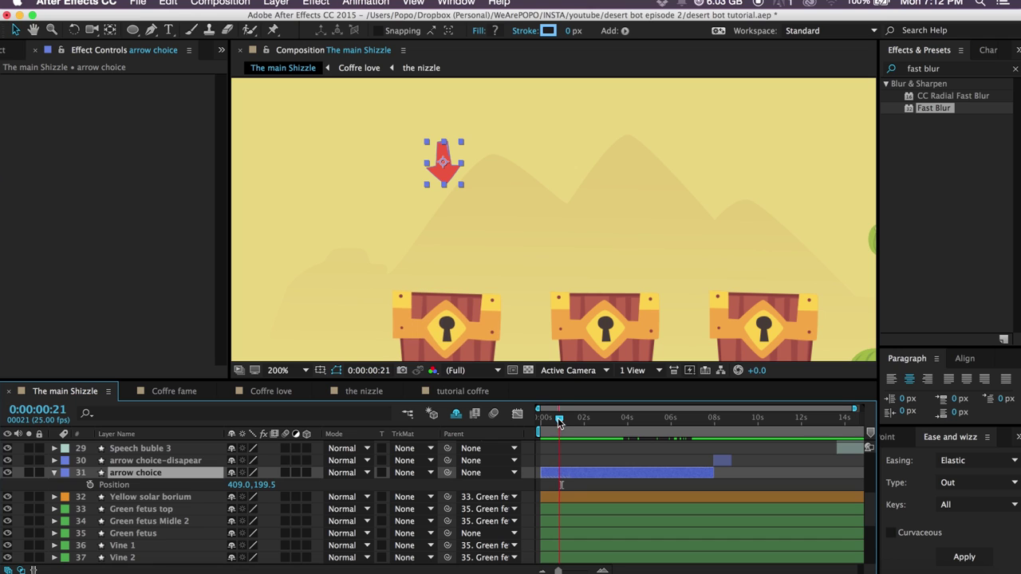
left_click(91, 479)
left_click(100, 474)
key("space")
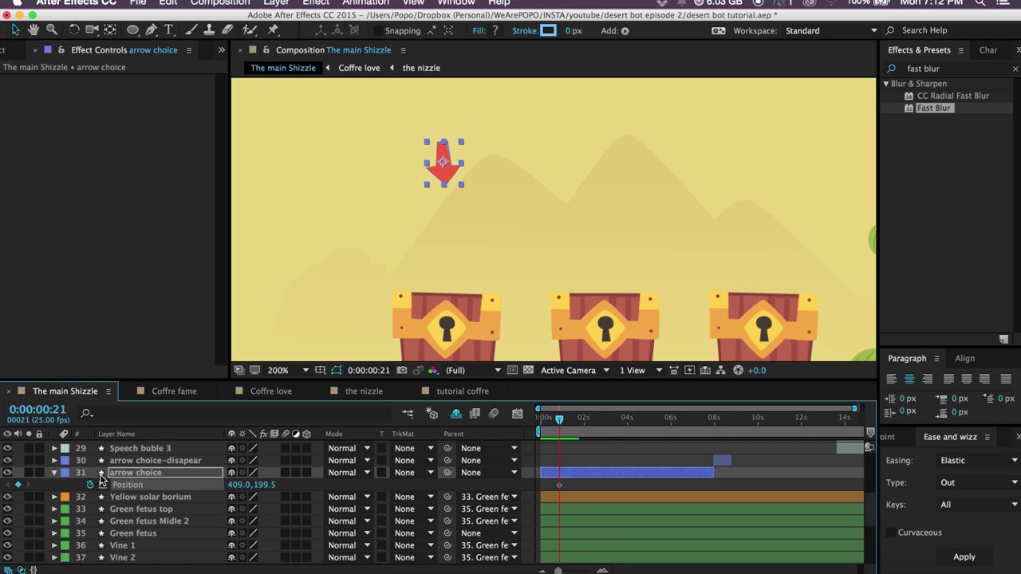
key("shift+Down")
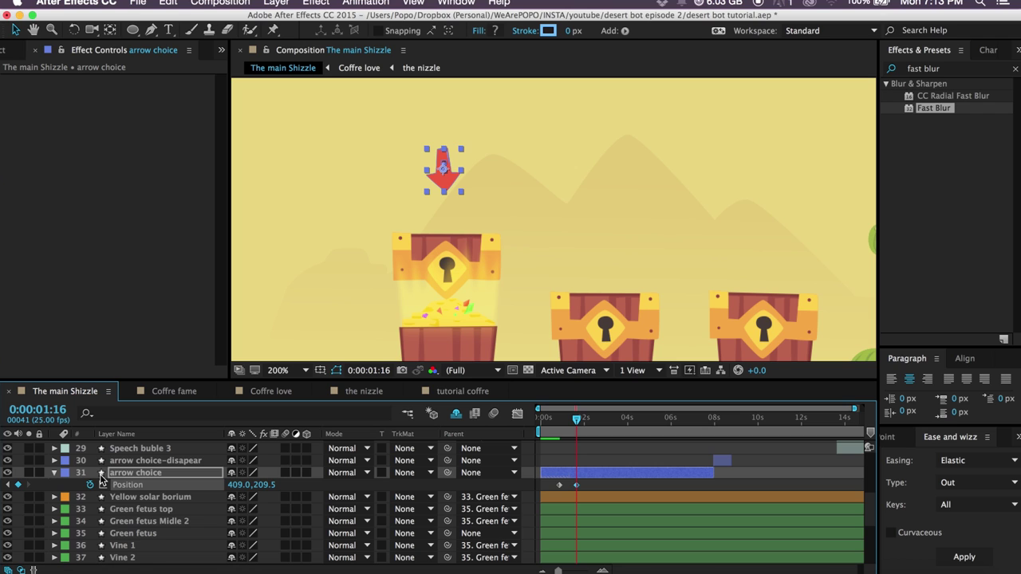
Raise the arrow to Position 409, 199.5 at 0:00:02:11 and lower it to 409, 209.5 at 0:00:03:06.
key("space")
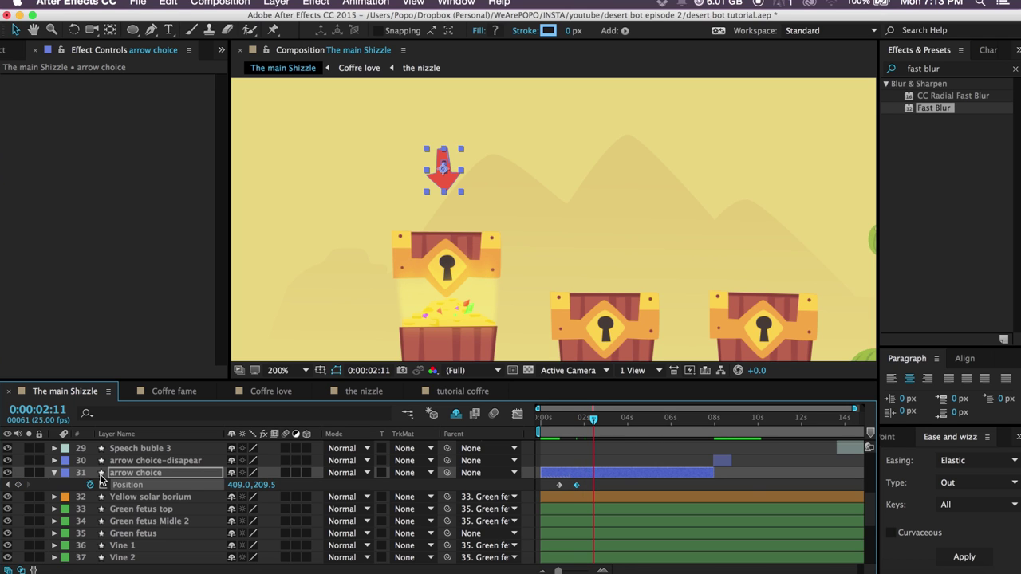
key("shift+Up")
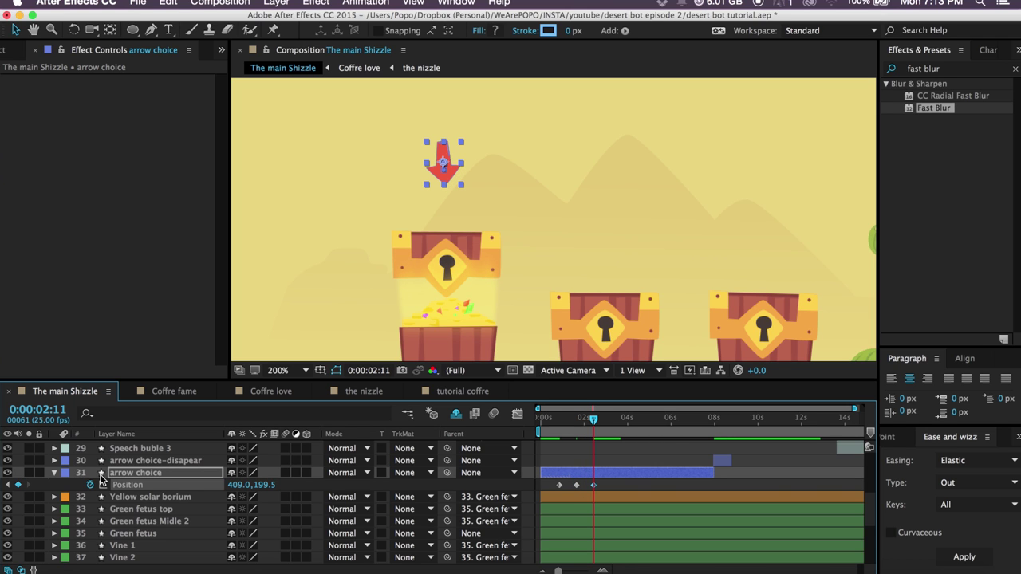
key("space")
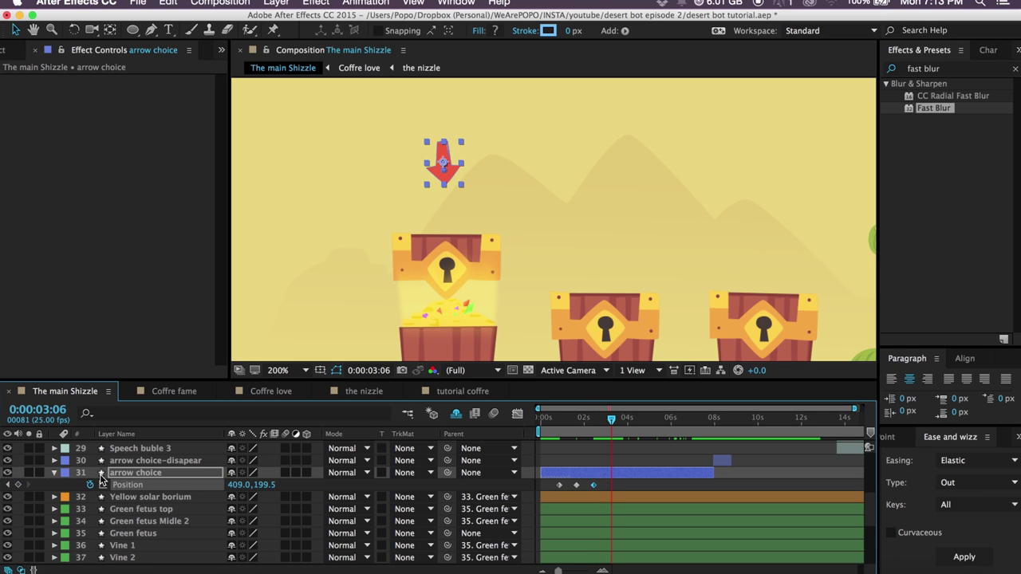
key("shift+Down")
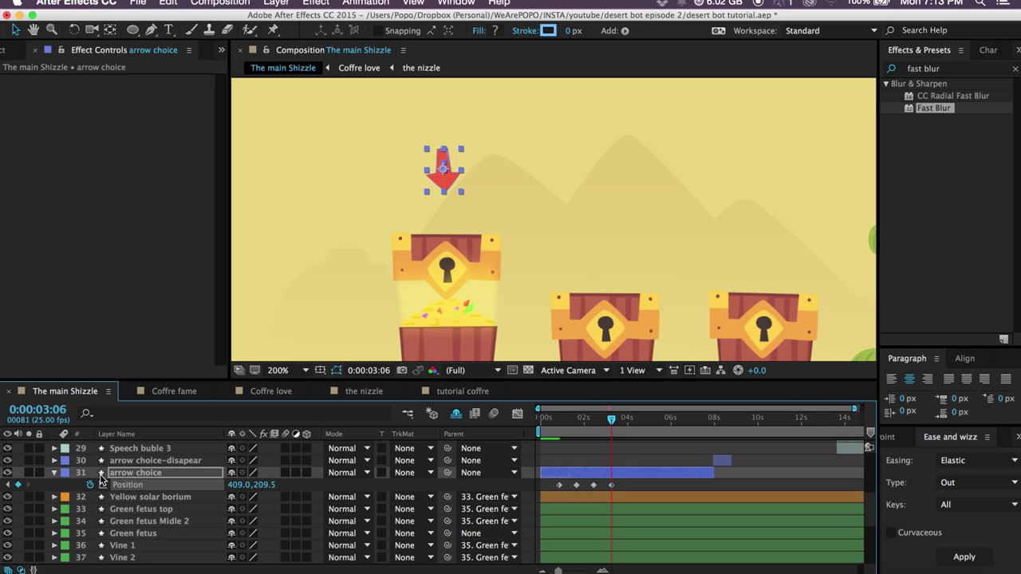
Move the arrow horizontally above the middle chest to Position 629, 209.5 at 0:00:04:01.
key("shift+Page_Down")
key("shift+Page_Down")
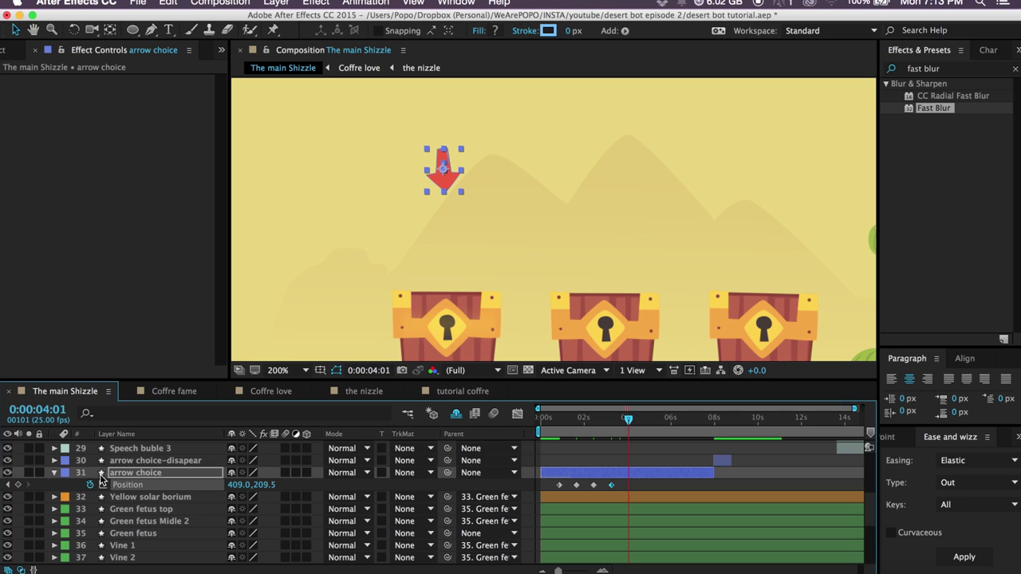
key("shift+Right")
key("shift+Right")
key("shift+Right")
key("shift+Right")
key("shift+Right")
key("shift+Right")
key("shift+Right")
key("shift+Right")
key("shift+Right")
key("shift+Right")
key("shift+Right")
key("shift+Right")
key("shift+Right")
key("shift+Right")
key("shift+Right")
key("shift+Right")
key("shift+Right")
key("shift+Right")
key("shift+Right")
key("shift+Right")
key("shift+Right")
key("shift+Right")
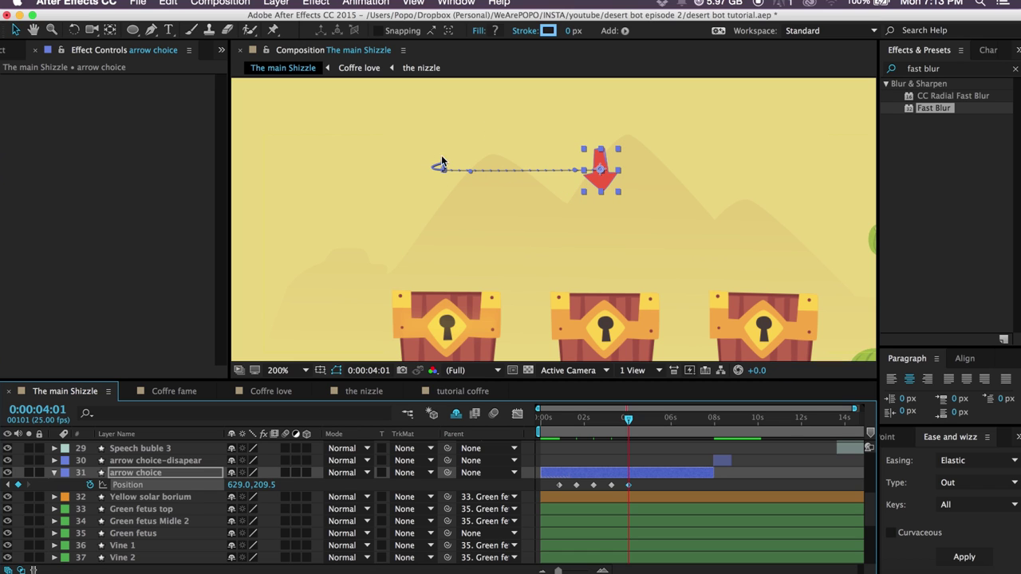
key("shift+Left")
key("shift+Left")
key("shift+Left")
key("shift+Left")
key("shift+Left")
key("shift+Left")
key("shift+Left")
key("shift+Left")
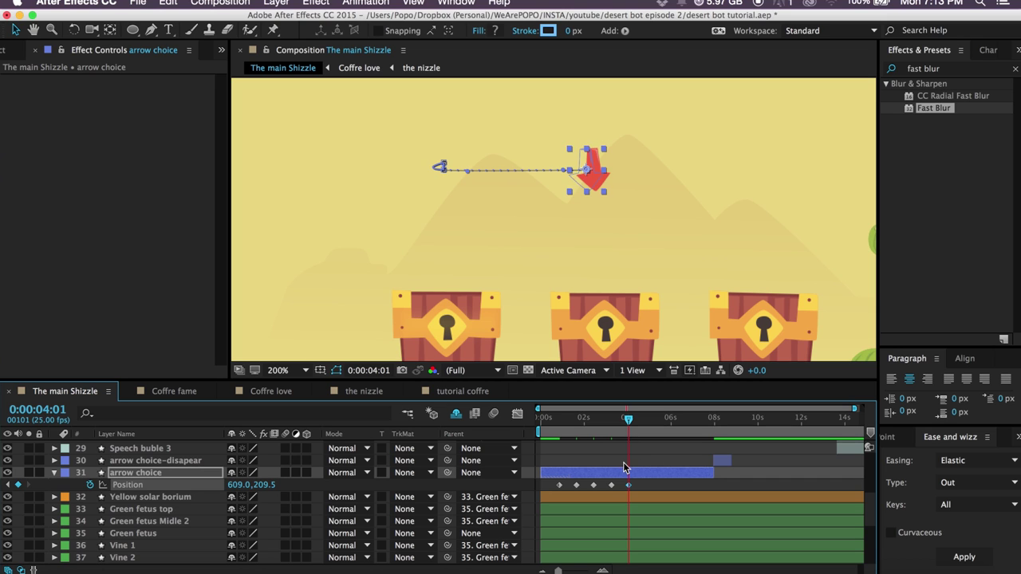
key("shift+Left")
key("shift+Left")
key("shift+Left")
key("shift+Left")
key("shift+Left")
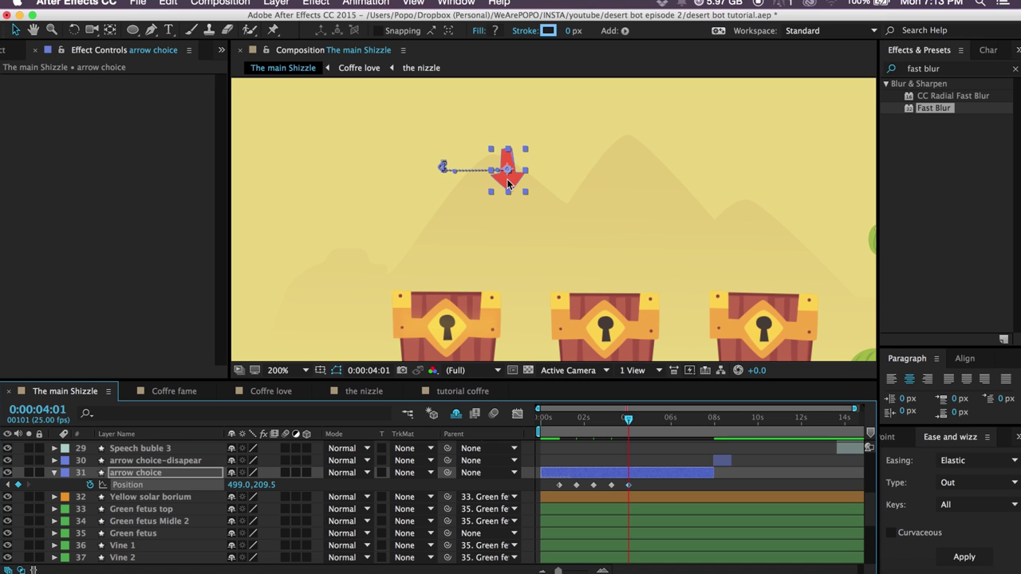
Place the arrow above the middle chest at Position 635, 209.5 and set all its Position keyframes' spatial interpolation to Linear.
left_click_drag(514, 175, 606, 176)
left_click_drag(640, 481, 547, 493)
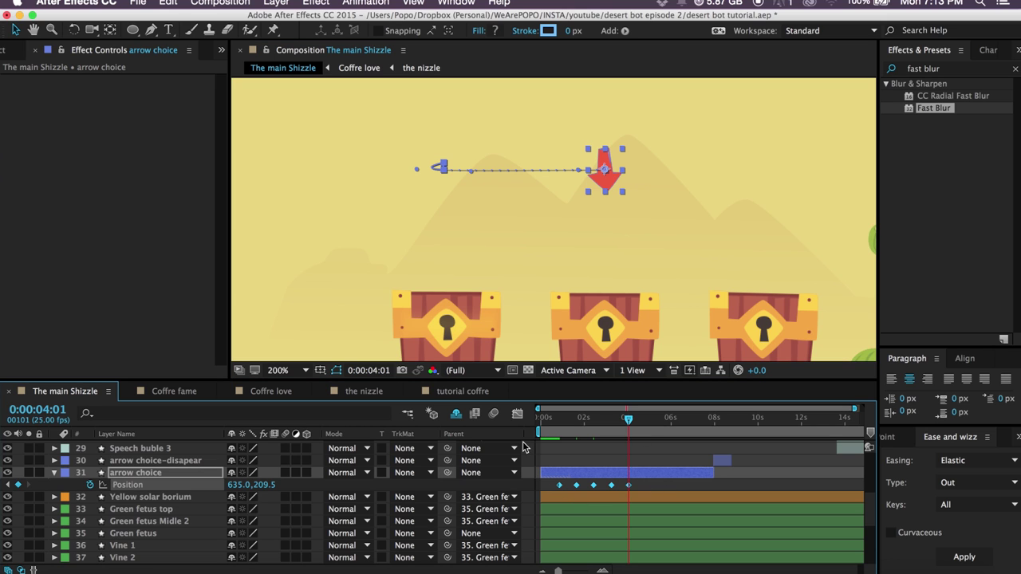
right_click(627, 485)
left_click(650, 525)
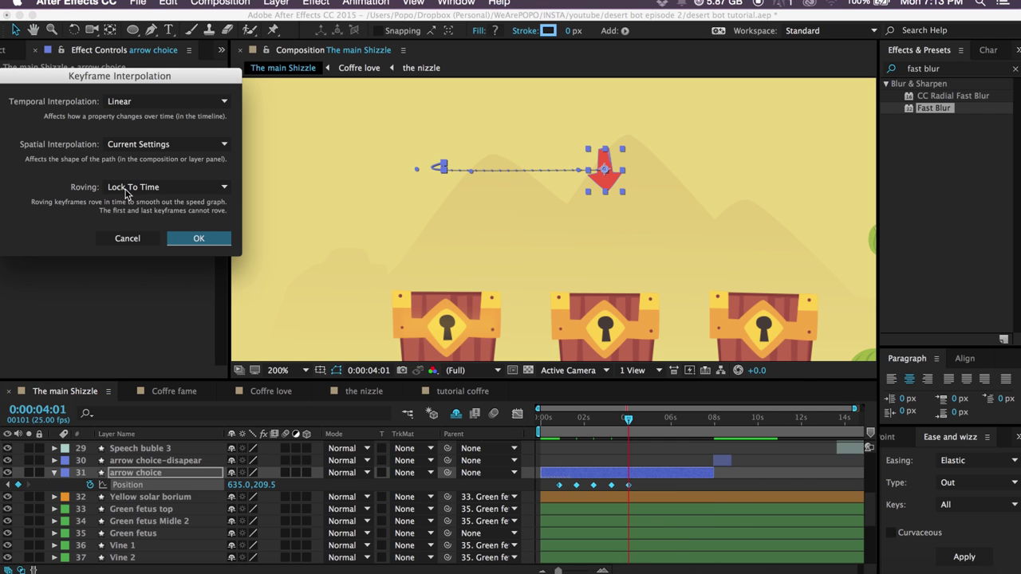
left_click(137, 144)
left_click(136, 180)
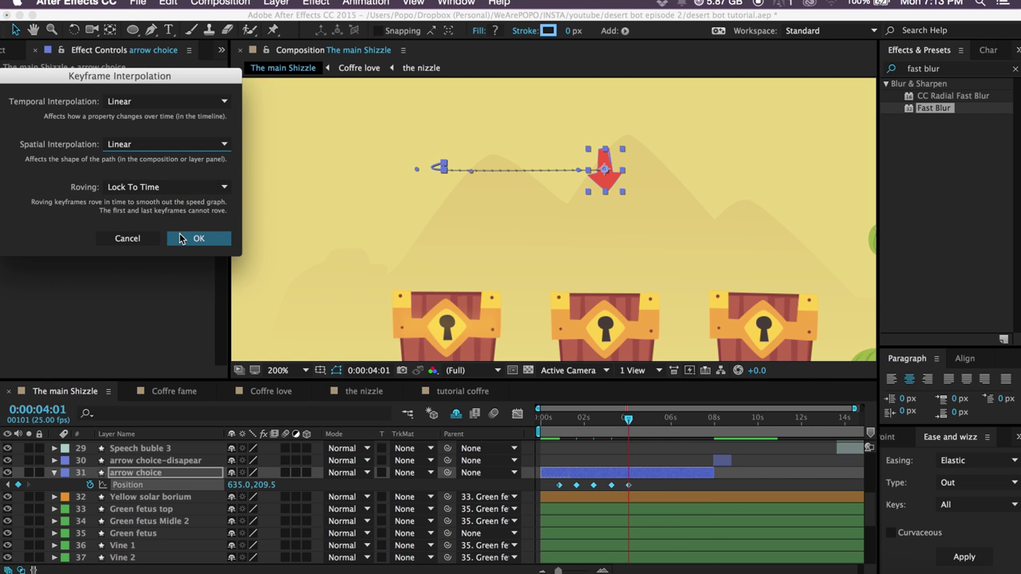
left_click(181, 240)
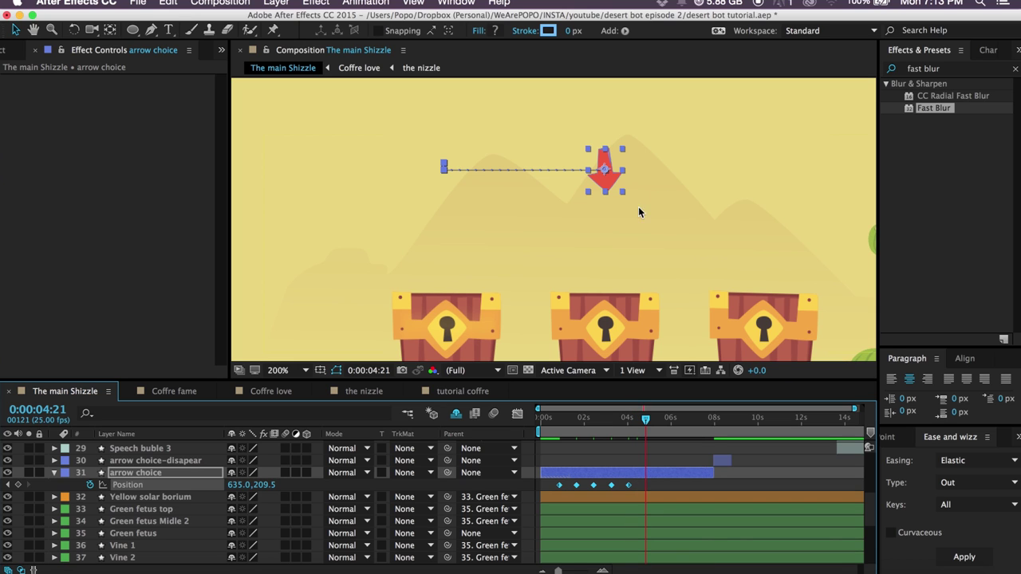
Move the arrow horizontally above the third chest to Position 852, 209.5 at 0:00:04:21.
left_click(656, 484)
left_click(604, 177)
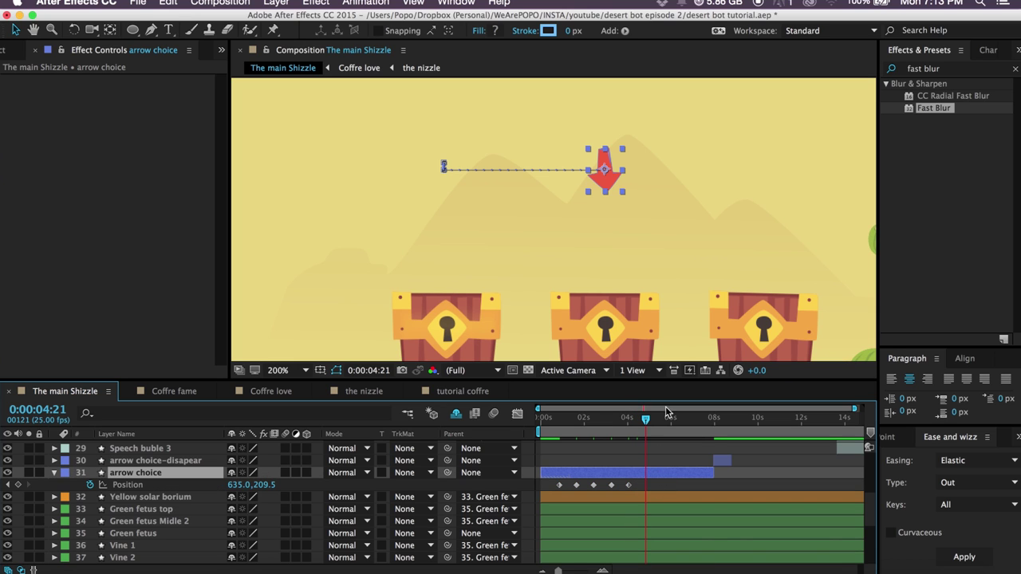
left_click_drag(605, 177, 757, 207)
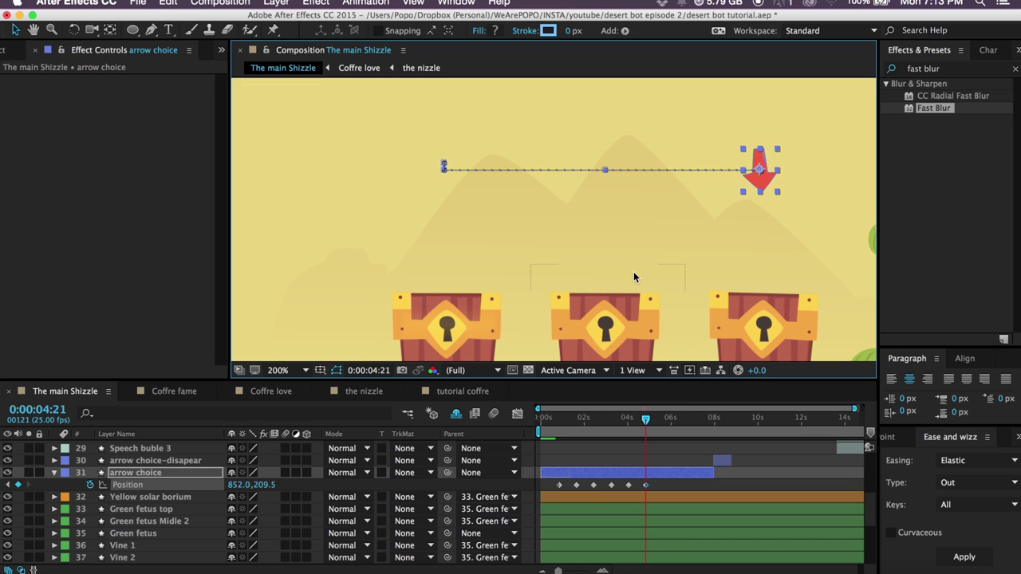
Apply Easy Ease to all of the arrow's Position keyframes and preview the movement from the start.
left_click_drag(662, 487, 541, 484)
key("F9")
left_click_drag(557, 421, 540, 422)
left_click(673, 478)
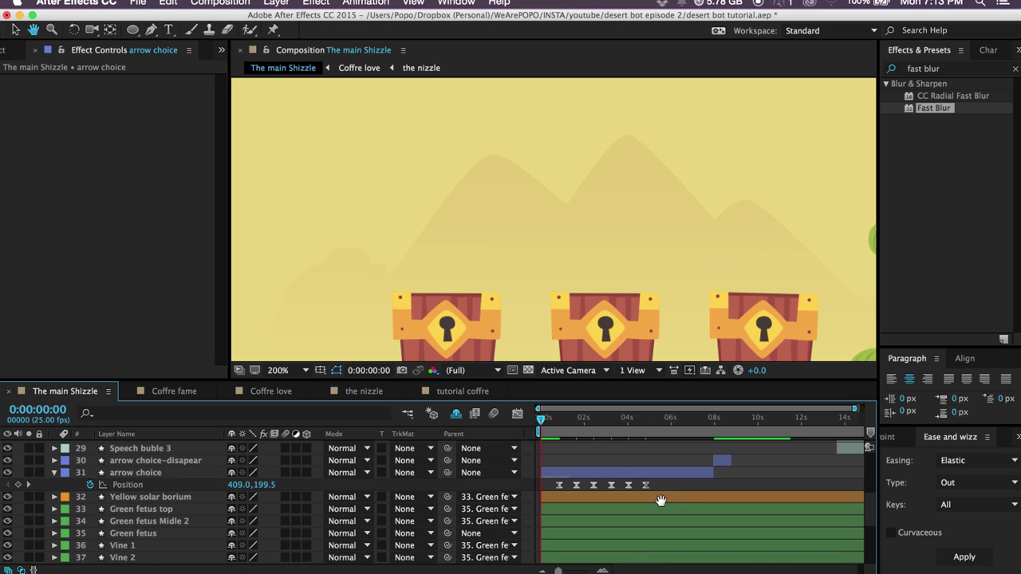
key("space")
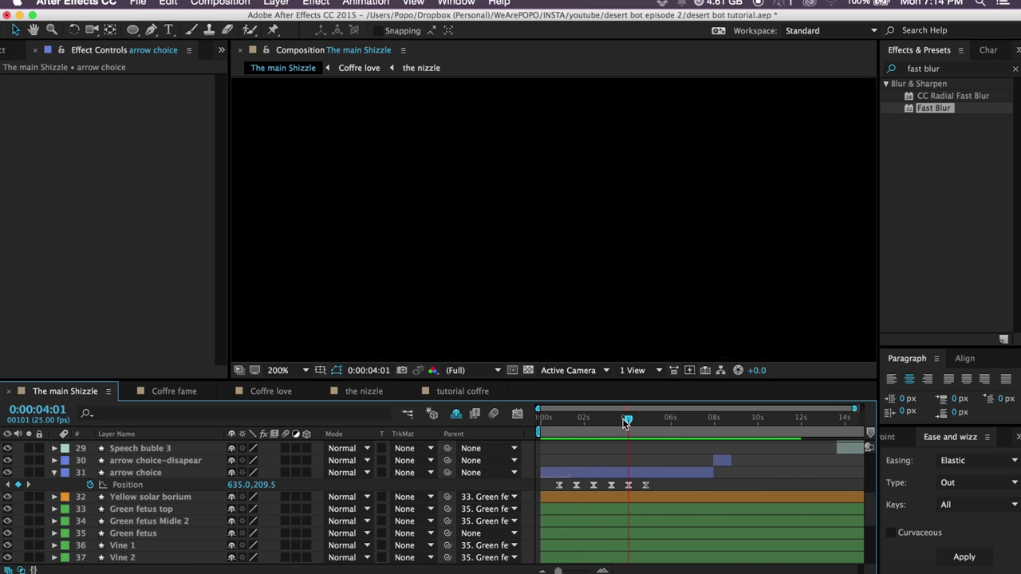
Strengthen the easing of all the arrow's Position keyframes in the speed graph.
left_click_drag(618, 419, 628, 419)
left_click_drag(659, 493, 551, 480)
left_click(517, 413)
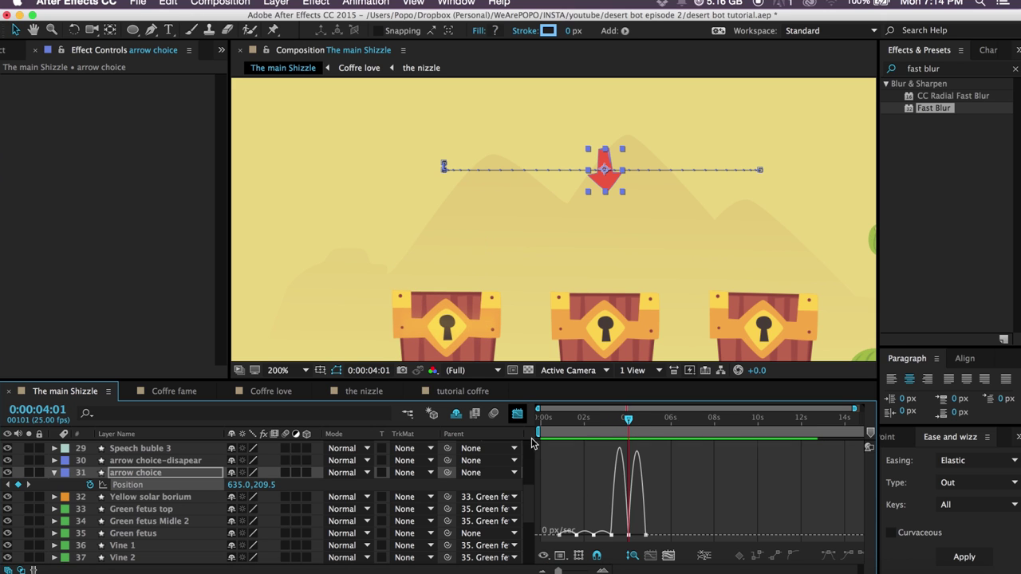
left_click_drag(539, 552, 537, 544)
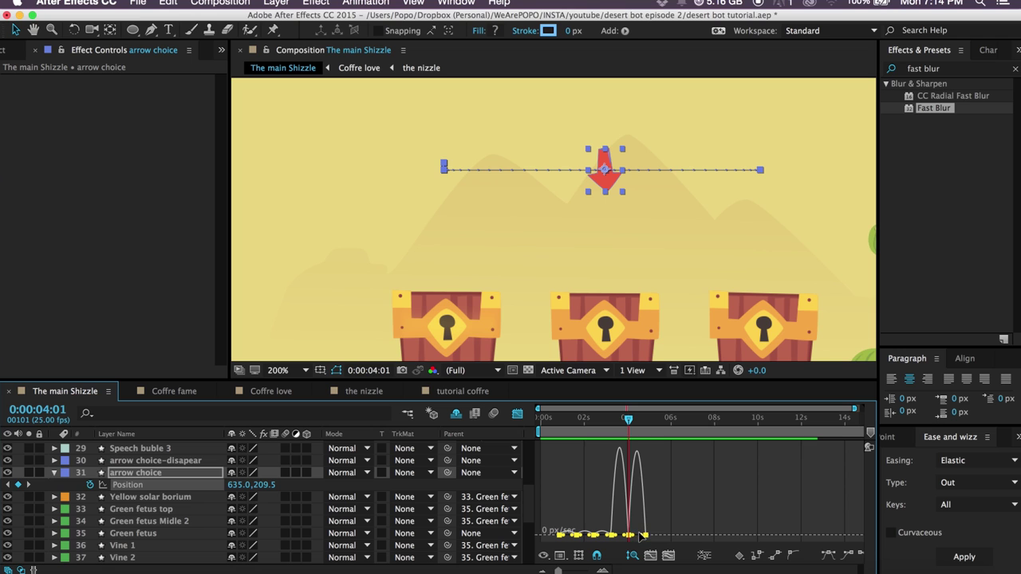
left_click(517, 414)
Preview the arrow's bobbing and its moves across the three chests from near the start of the composition.
left_click(556, 419)
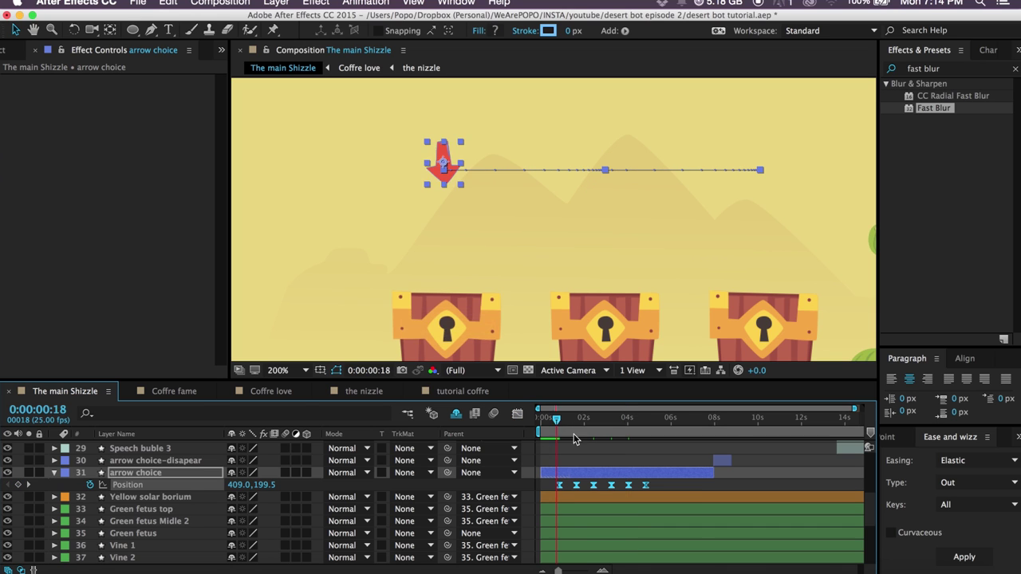
left_click_drag(574, 435, 695, 492)
left_click(695, 493)
left_click(545, 422)
left_click(662, 482)
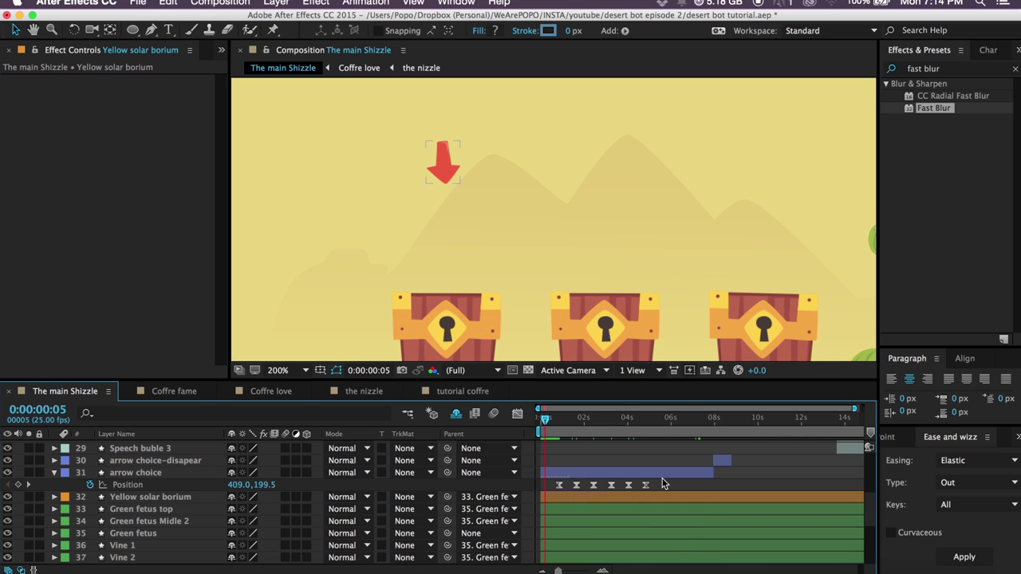
key("space")
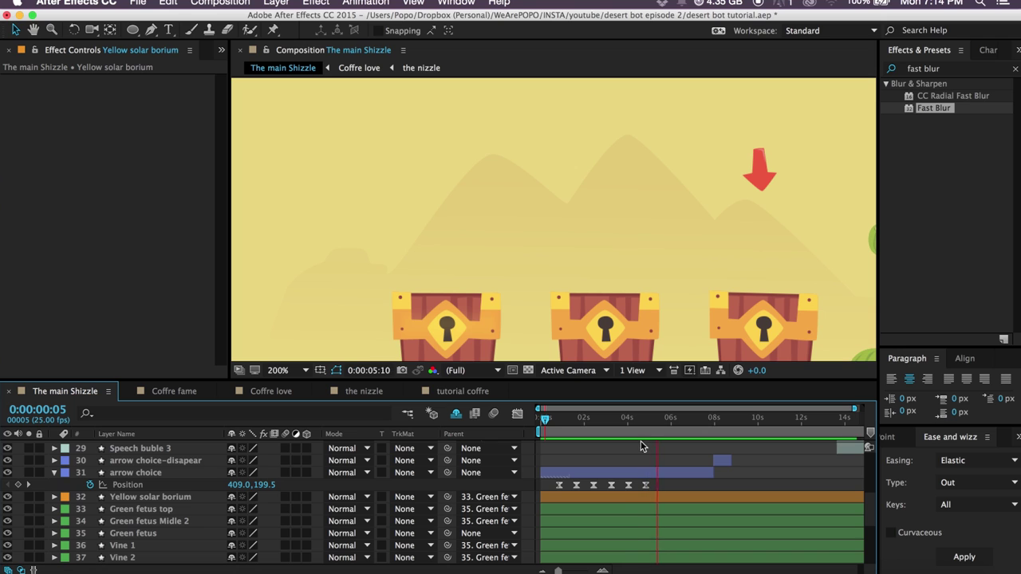
Add a Scale keyframe to arrow choice at 0:00:06:24 and set its Scale to 0% at 0:00:07:19.
left_click_drag(646, 421, 646, 422)
left_click(760, 165)
left_click(126, 474)
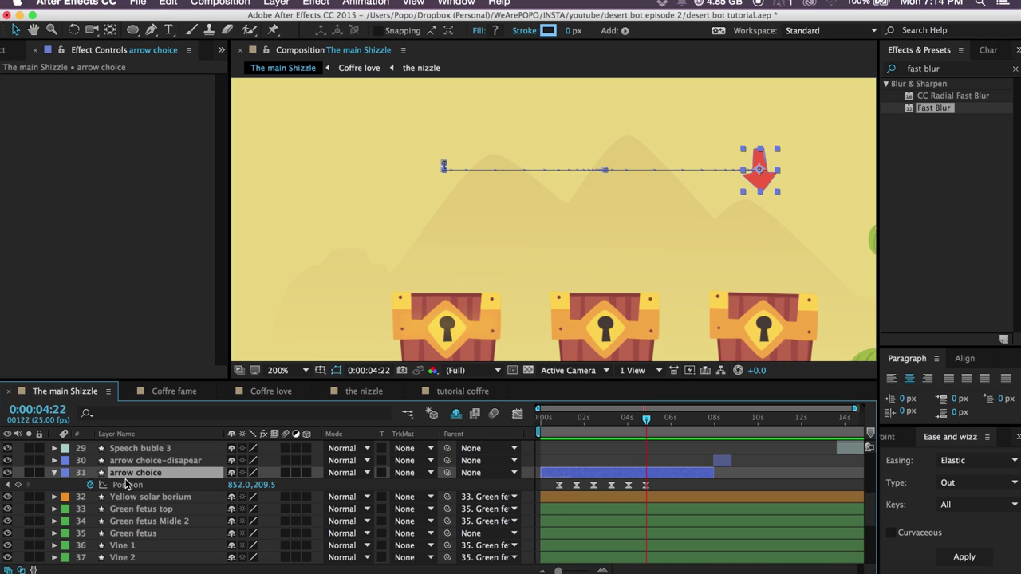
left_click_drag(648, 422, 679, 439)
key("s")
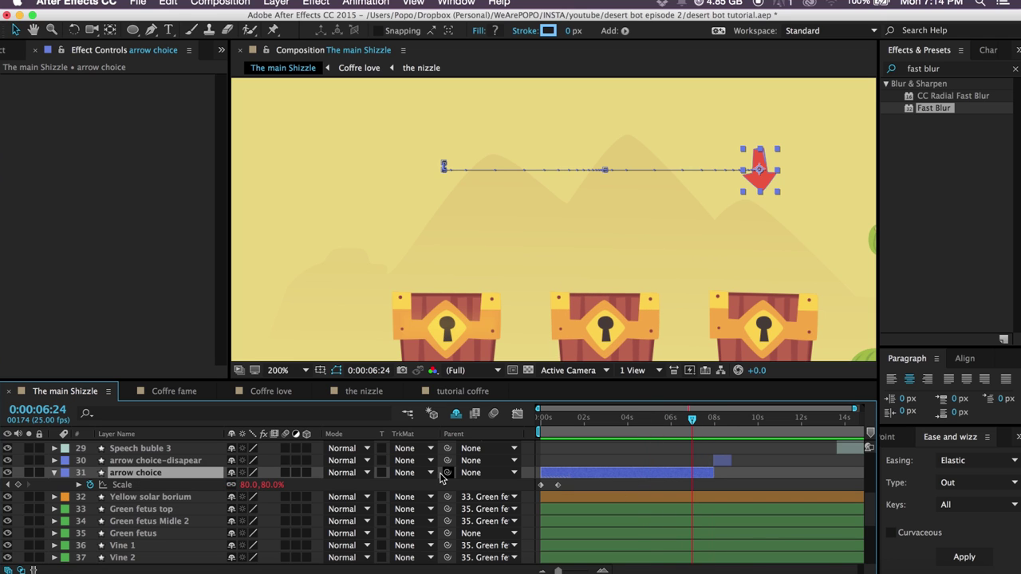
left_click(18, 484)
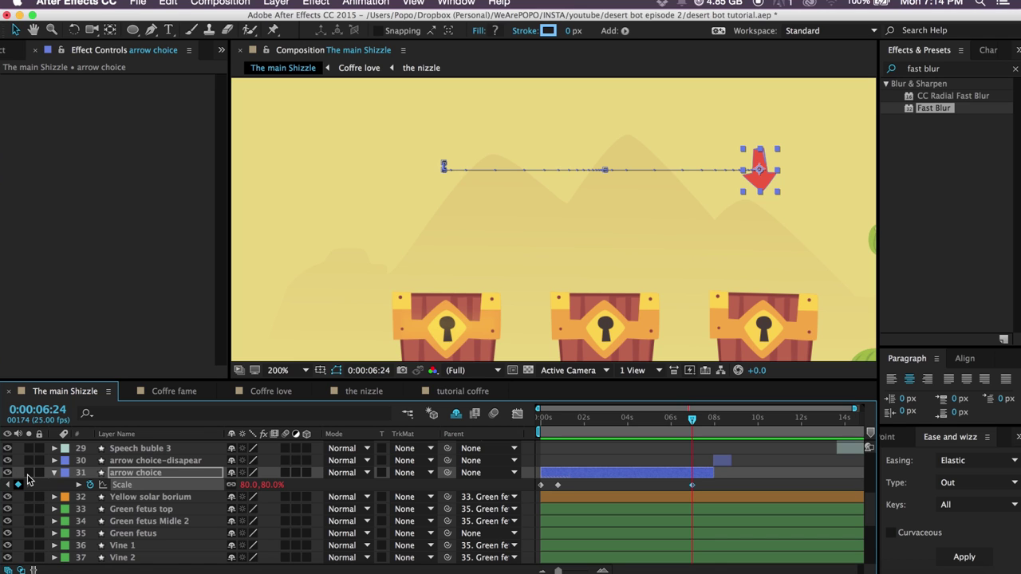
key("space")
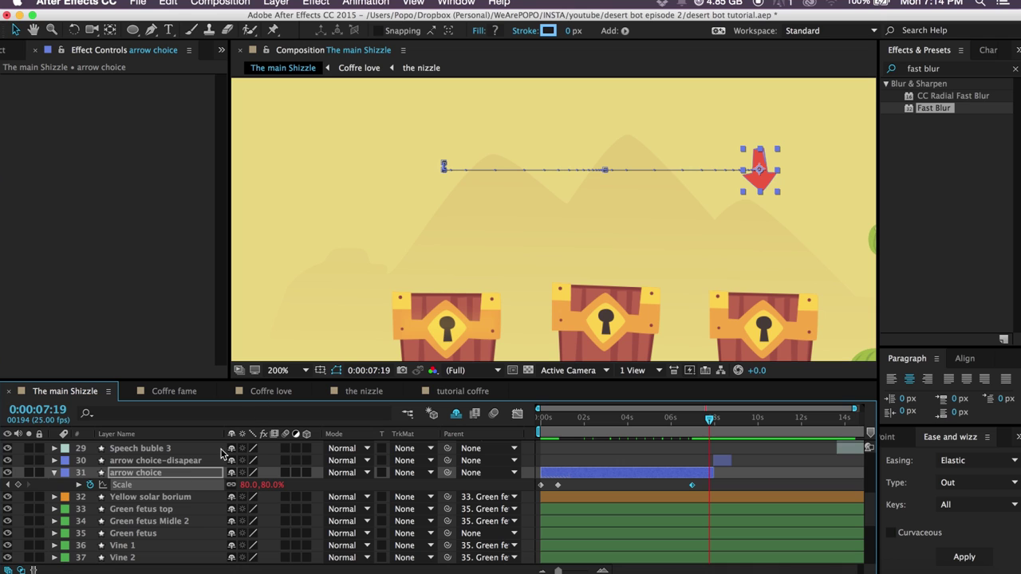
left_click(269, 484)
type("0")
key("Return")
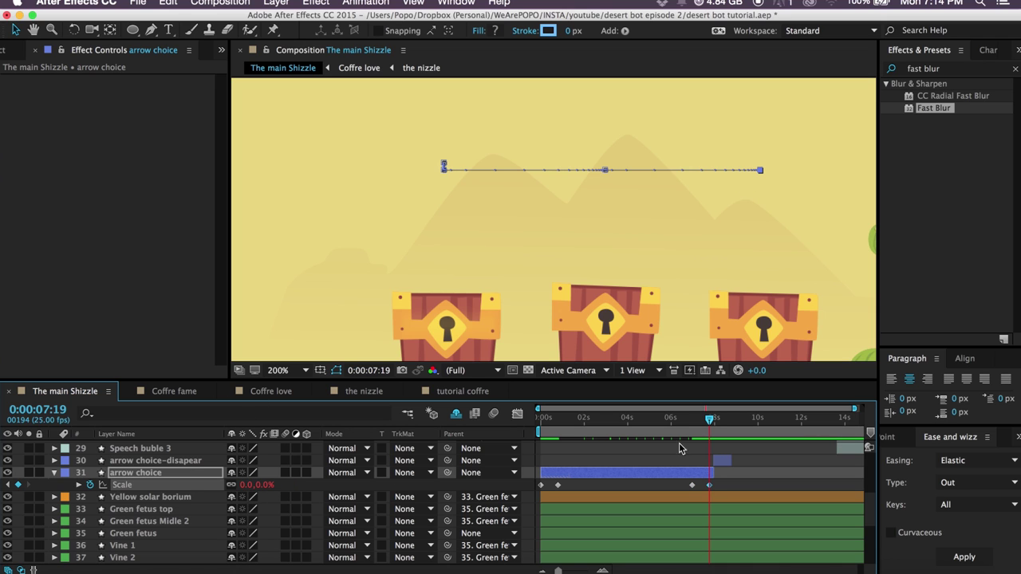
Preview the arrow's scale-out animation and check its first two Scale keyframes.
left_click_drag(557, 421, 554, 474)
key("space")
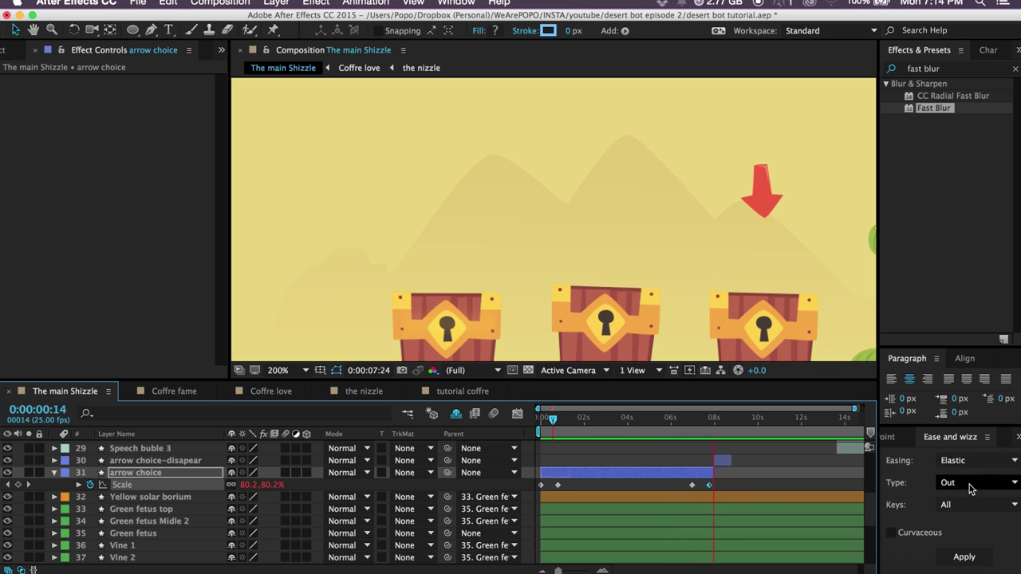
left_click(569, 486)
left_click_drag(569, 483, 528, 489)
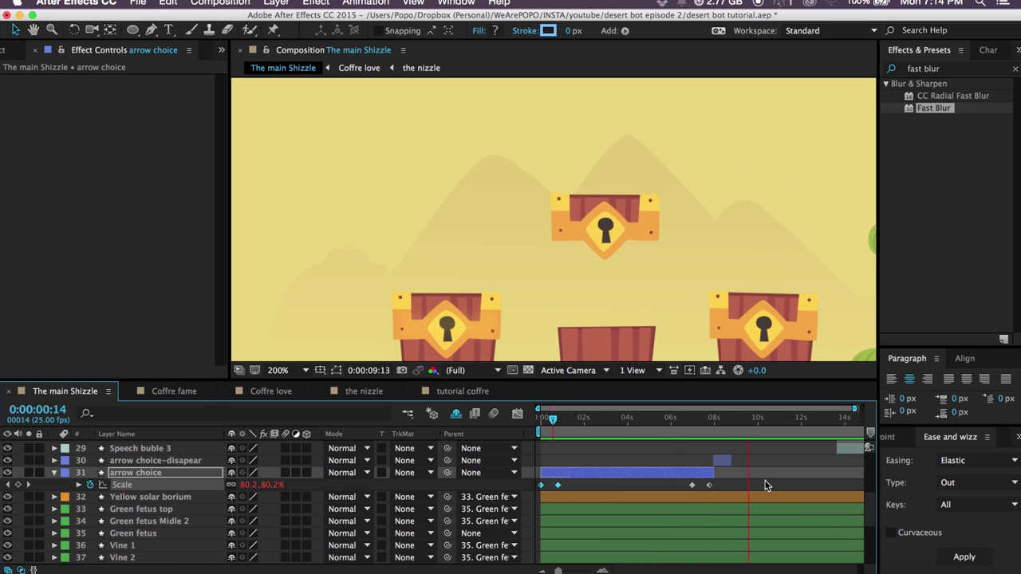
key("space")
left_click(683, 418)
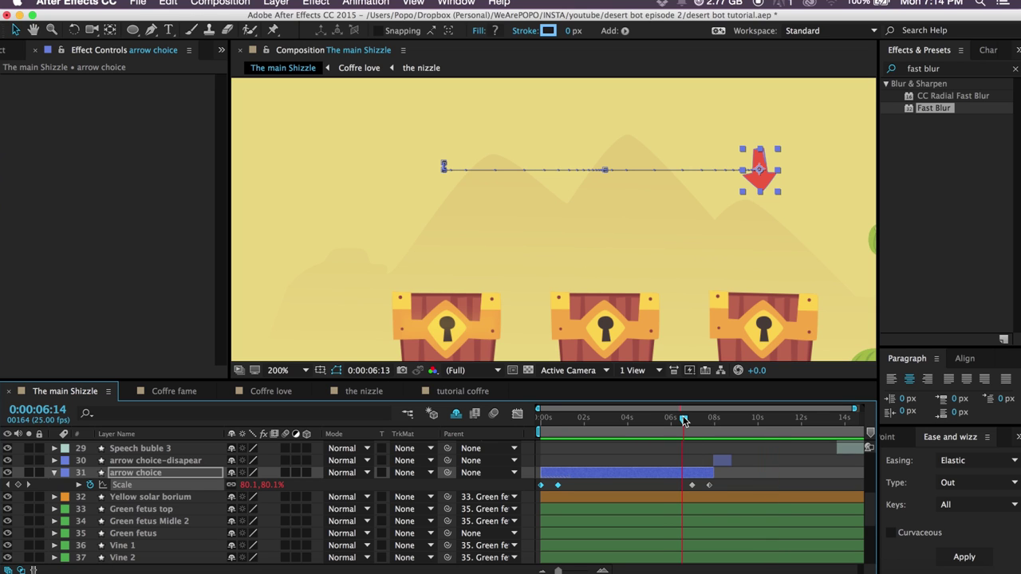
Delete the last two Scale keyframes from arrow choice.
left_click_drag(684, 418, 692, 419)
left_click_drag(719, 490, 665, 492)
key("Delete")
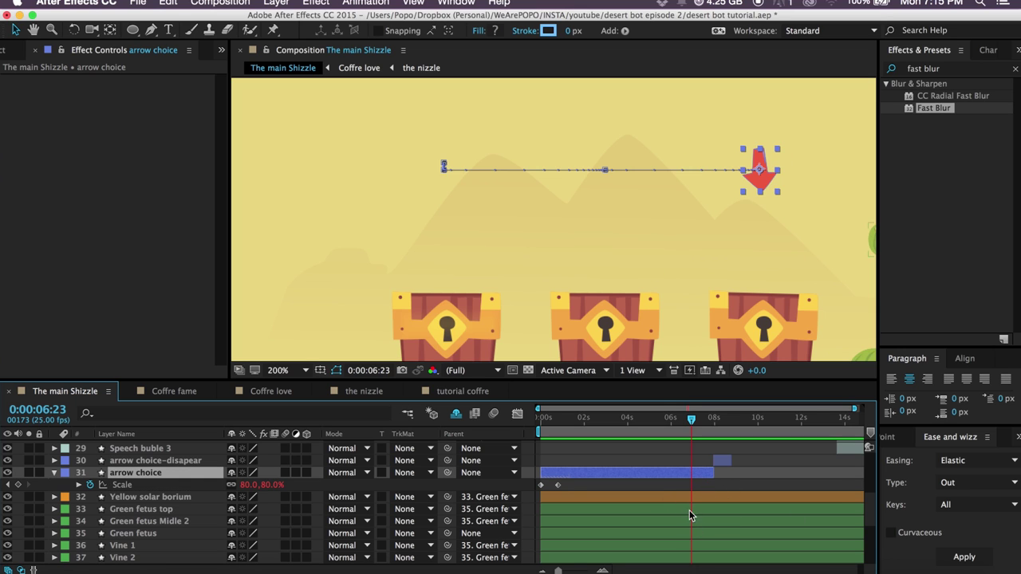
Delete the arrow choice-disapear layer that starts at 0:00:08:00.
left_click_drag(697, 420, 716, 427)
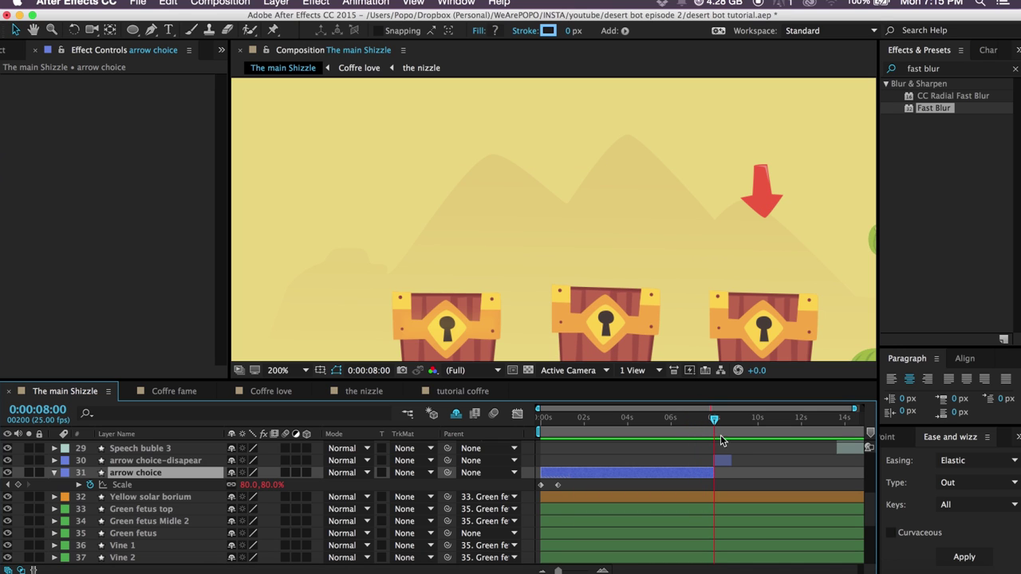
left_click(724, 461)
left_click(681, 474)
left_click(726, 462)
key("Delete")
Duplicate the arrow choice layer, extend the copy's end past the original's and trim its start to 0:00:08:00.
left_click(709, 462)
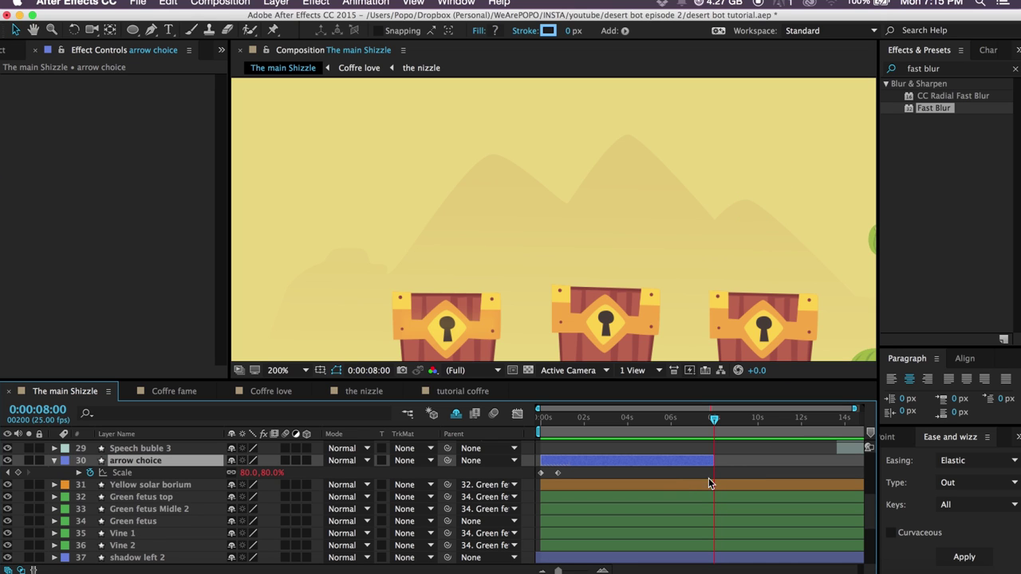
key("super+d")
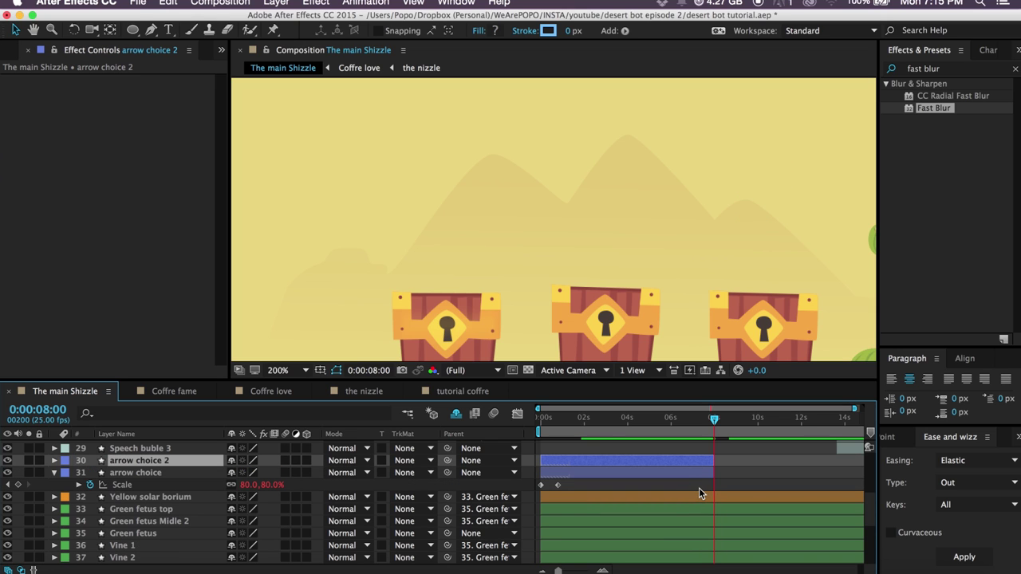
left_click_drag(715, 460, 746, 459)
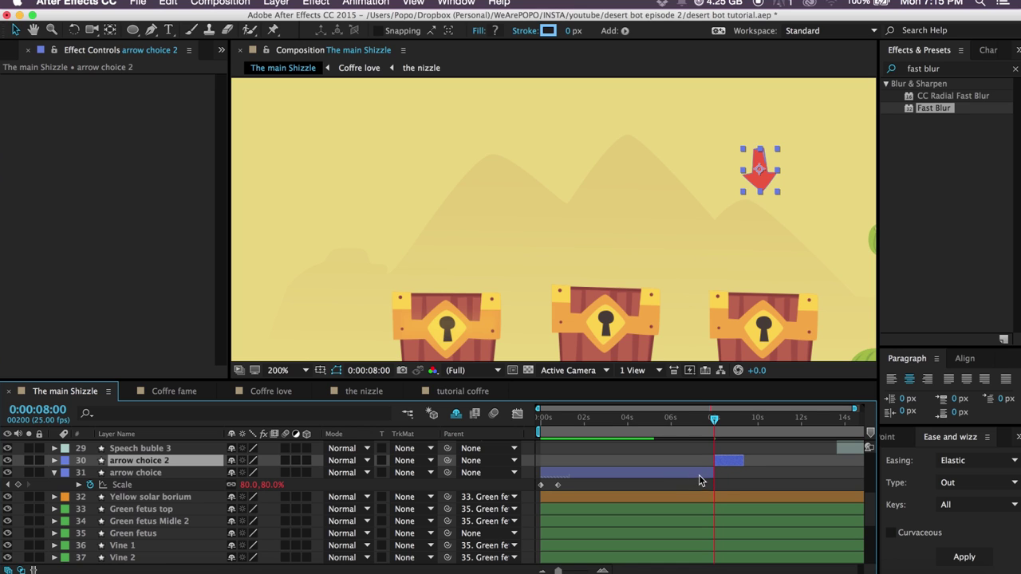
Replace the arrow copy's Scale keyframes with 80% at 0:00:08:00 and 0% at 0:00:08:20, and end the layer there.
key("s")
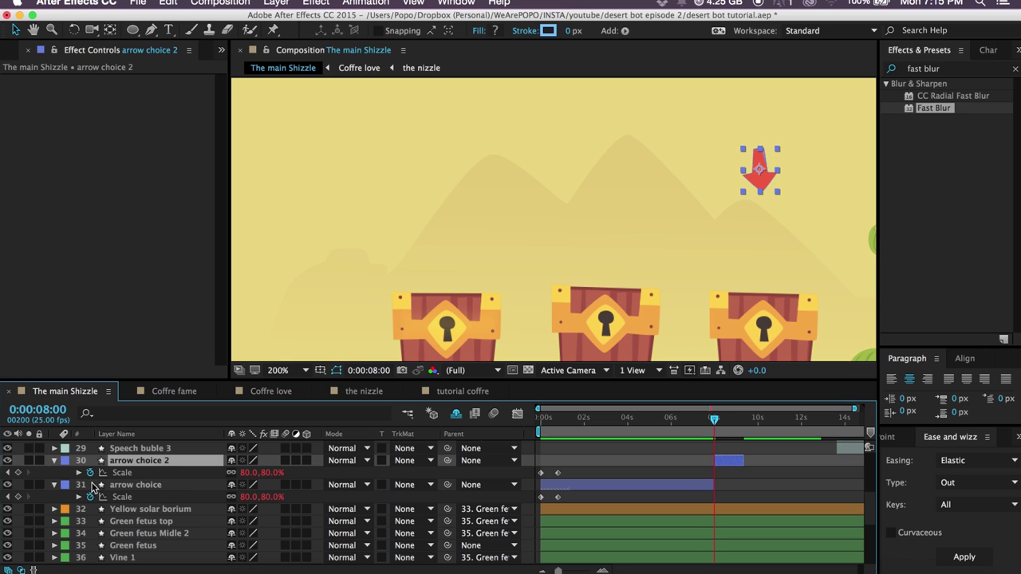
left_click(91, 474)
left_click(91, 473)
key("space")
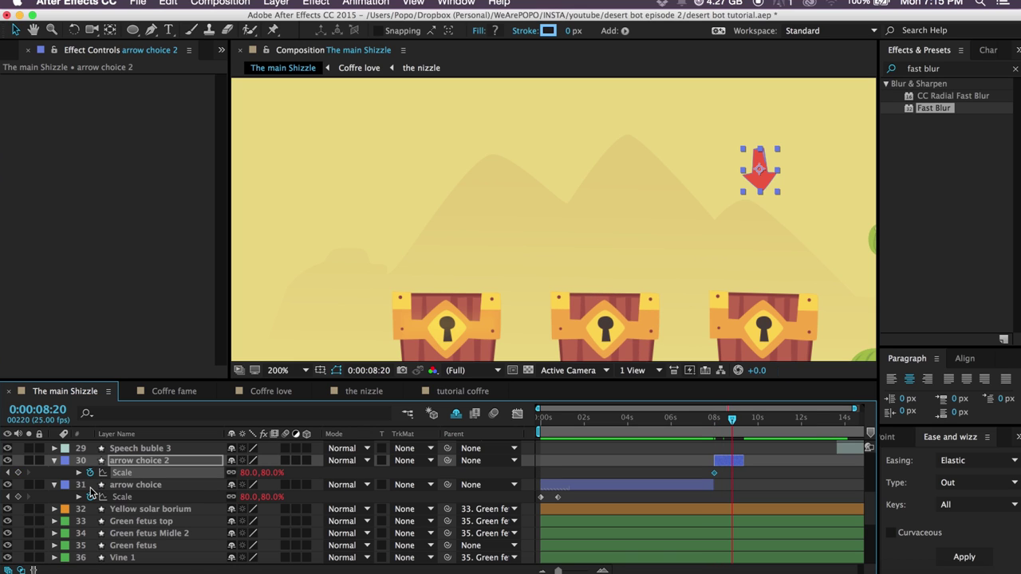
left_click(270, 471)
type("0")
key("Return")
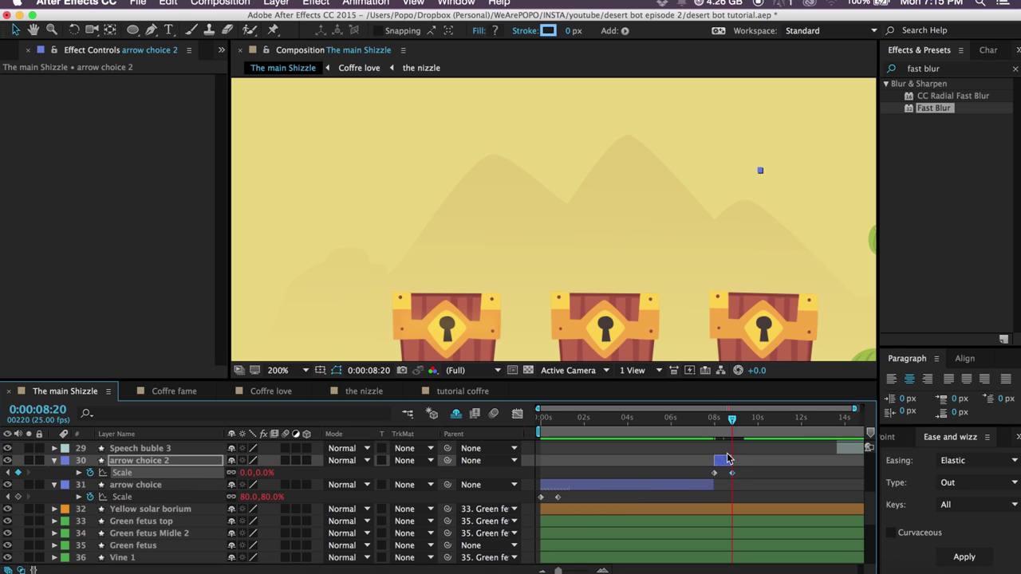
Remove the Ease and Wizz elastic expression from the arrow copy's Scale.
left_click(79, 473)
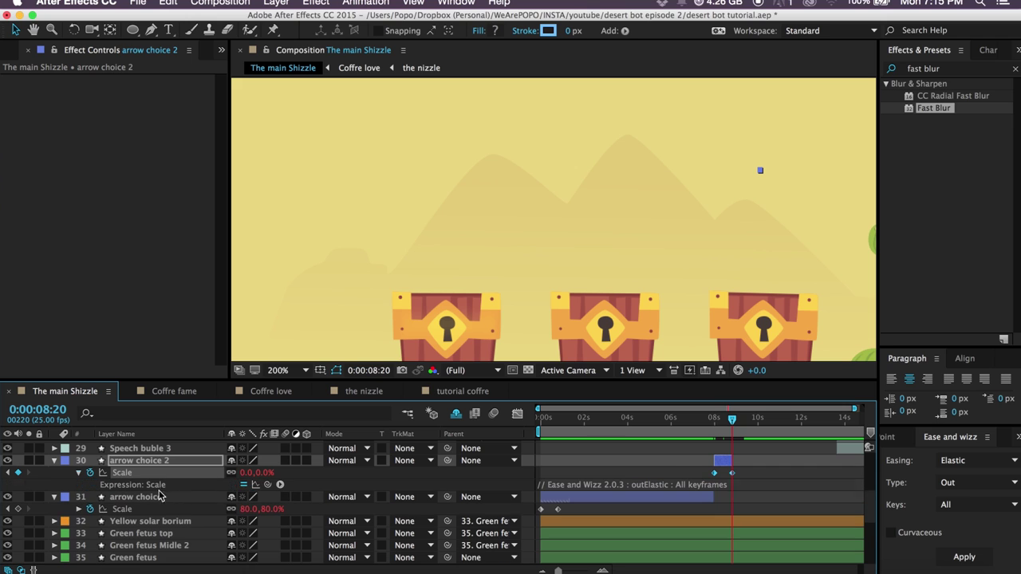
left_click(600, 486)
key("BackSpace")
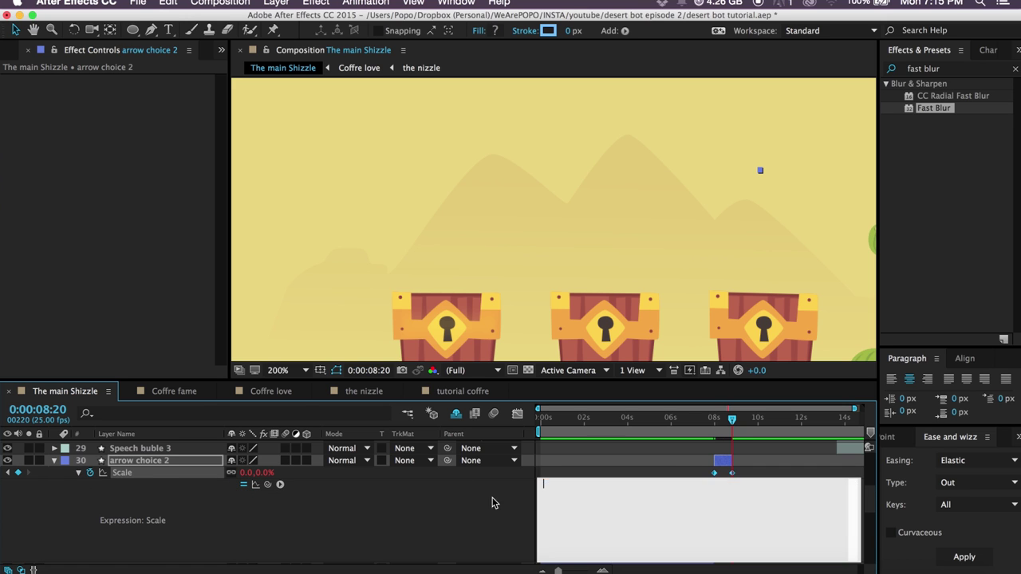
left_click(432, 499)
Ease the arrow copy's two Scale keyframes, stretch the end keyframe's speed influence fully back to the start, and preview the shrink.
left_click_drag(748, 469, 685, 483)
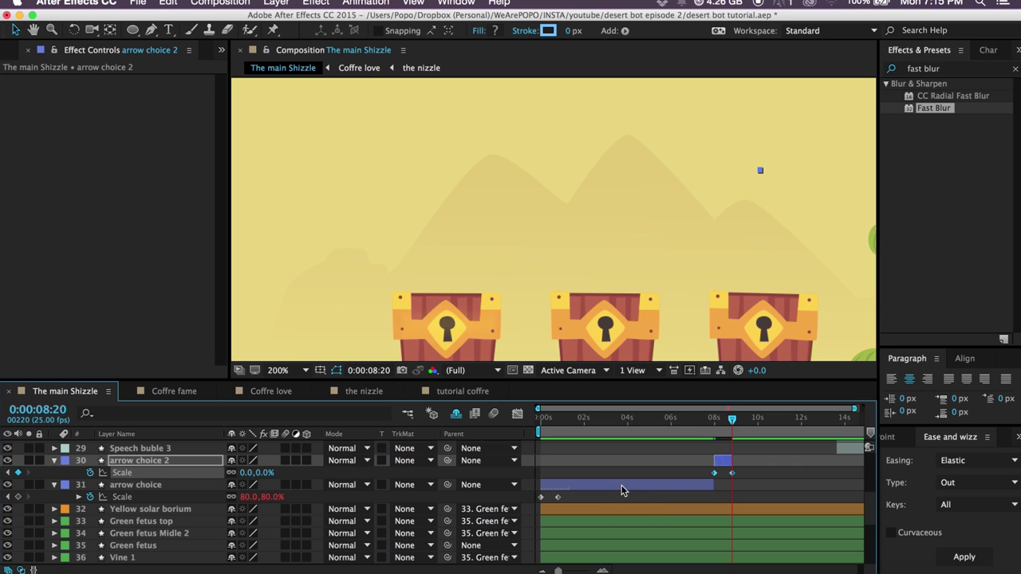
left_click(517, 415)
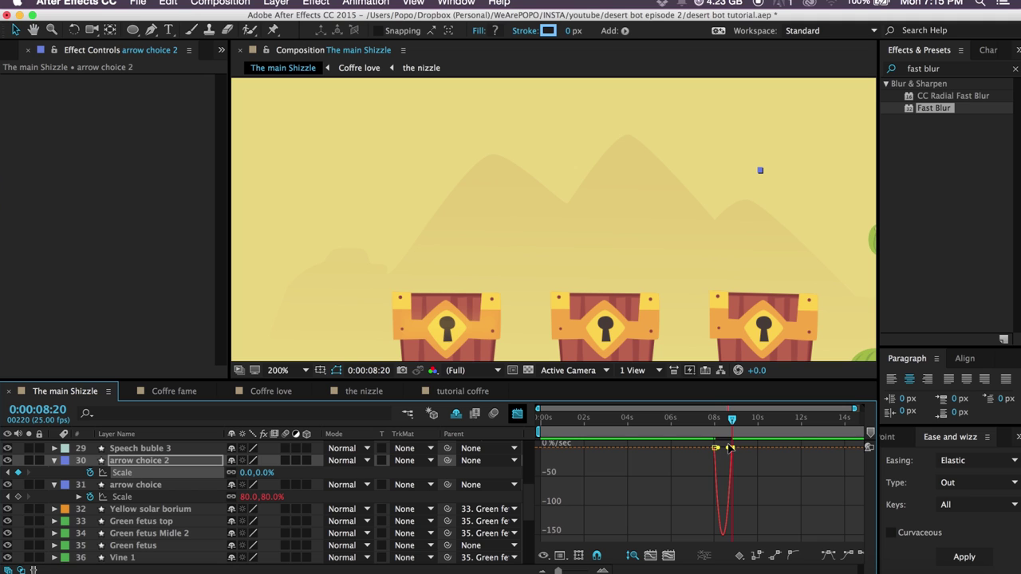
left_click_drag(727, 448, 705, 447)
left_click(698, 421)
key("space")
left_click_drag(702, 418, 743, 418)
left_click(517, 415)
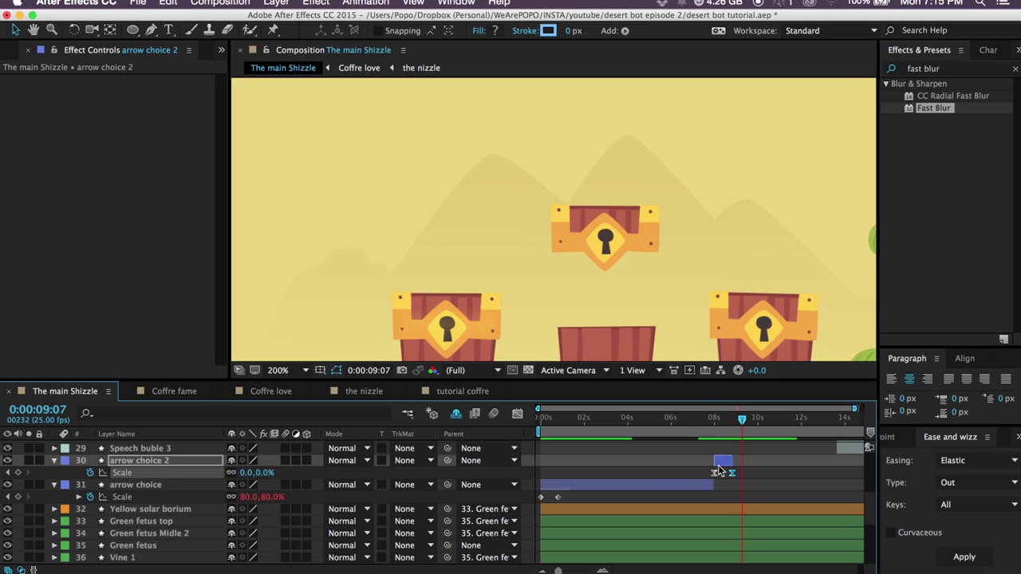
Collapse both arrow choice layers and select the plant's head, the Green fetus top layer.
left_click(54, 461)
left_click(54, 473)
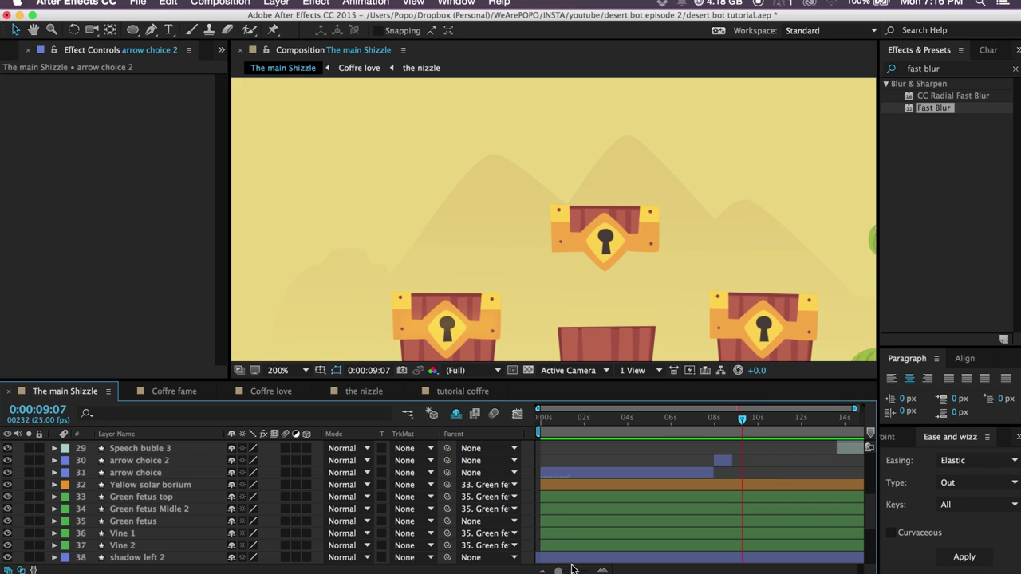
left_click_drag(558, 571, 541, 569)
key("h")
left_click_drag(575, 317, 458, 289)
key("v")
left_click(748, 241)
left_click(745, 191)
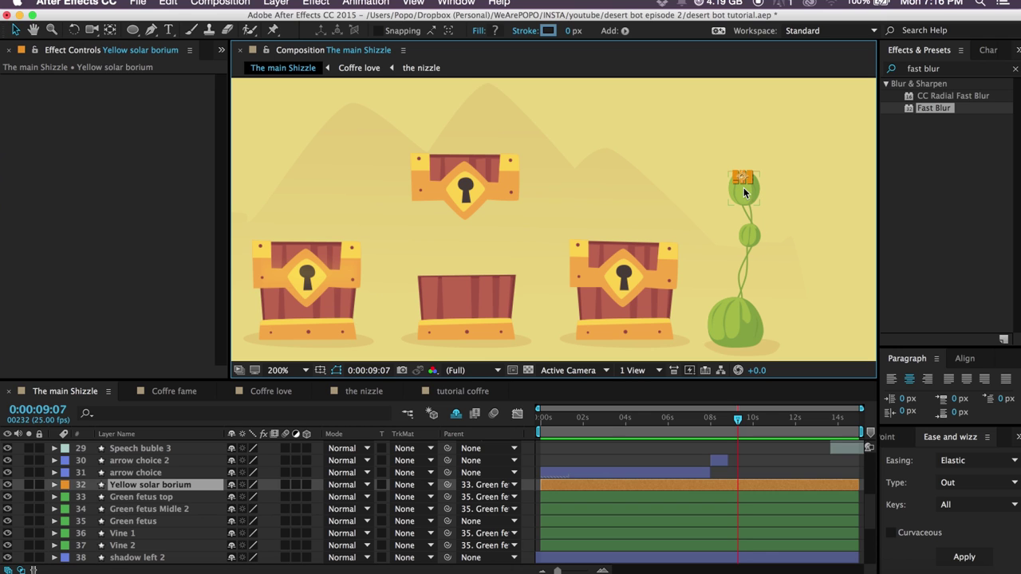
left_click(743, 200)
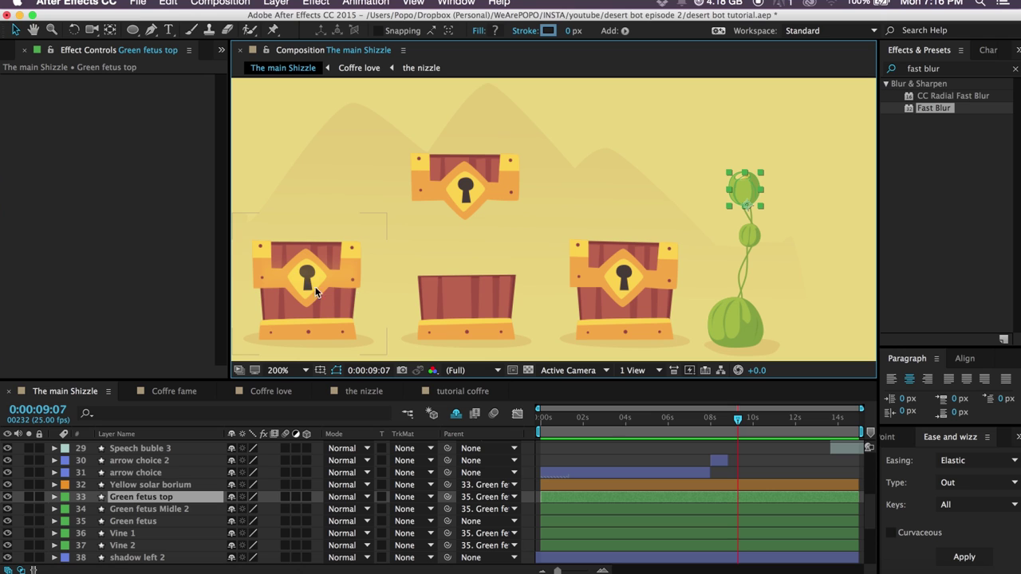
Go to 0:00:06:16, the start of the second speech bubble's layers, and reveal the Rotation of Green fetus top.
left_click_drag(611, 418, 679, 426)
scroll(700, 482, "up", 10)
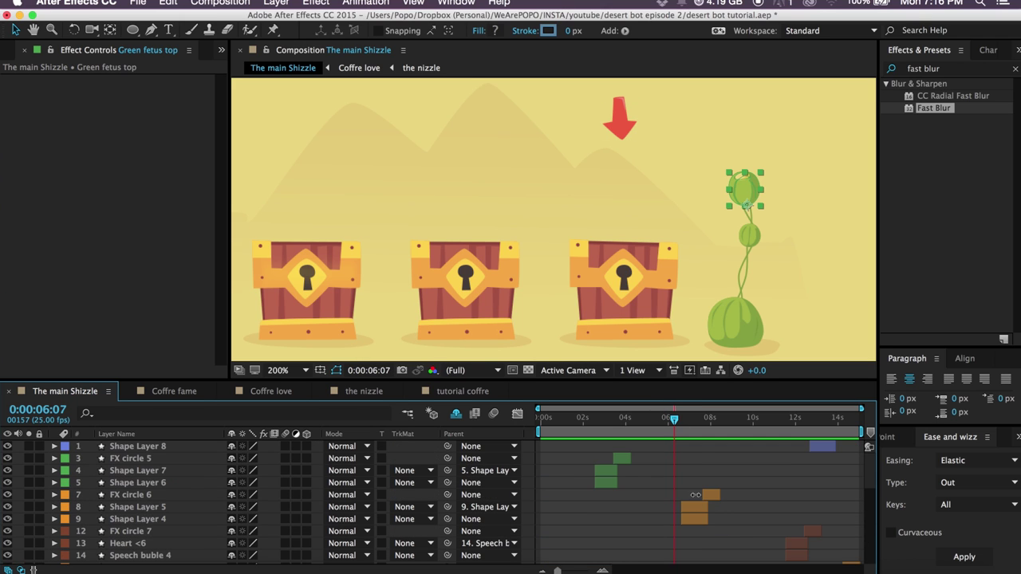
scroll(686, 483, "down", 1)
left_click_drag(675, 431, 682, 427)
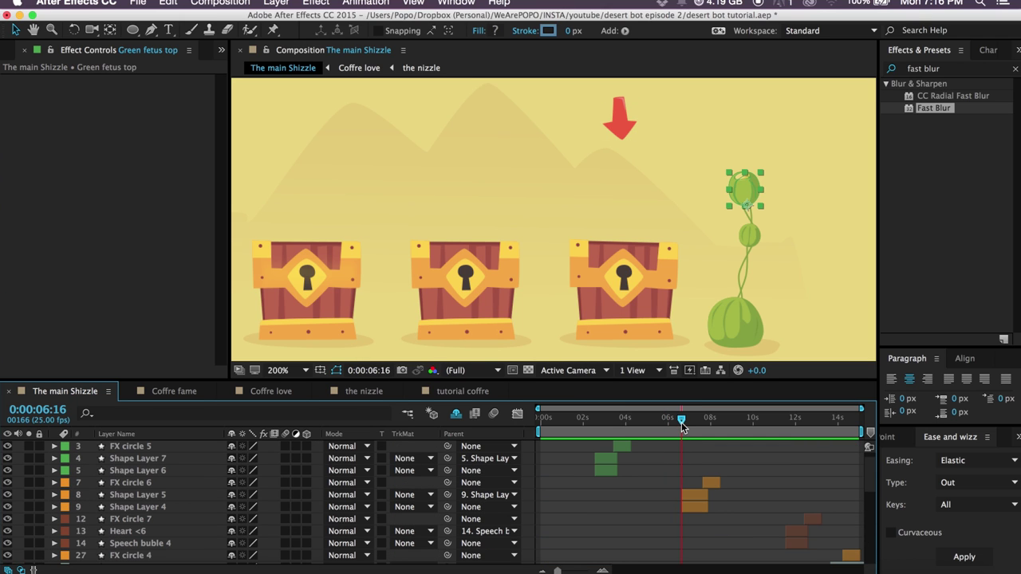
scroll(697, 472, "down", 10)
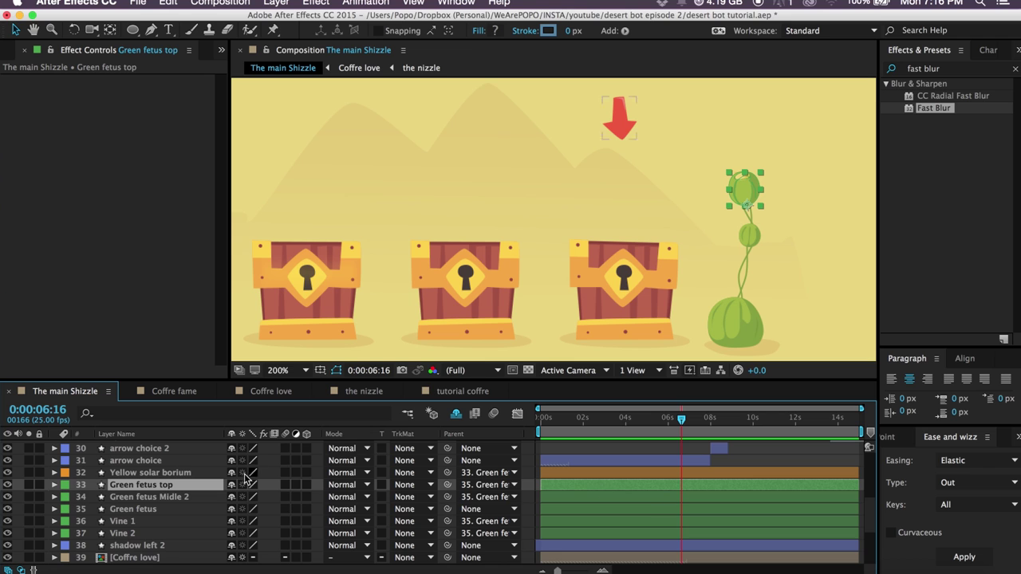
key("r")
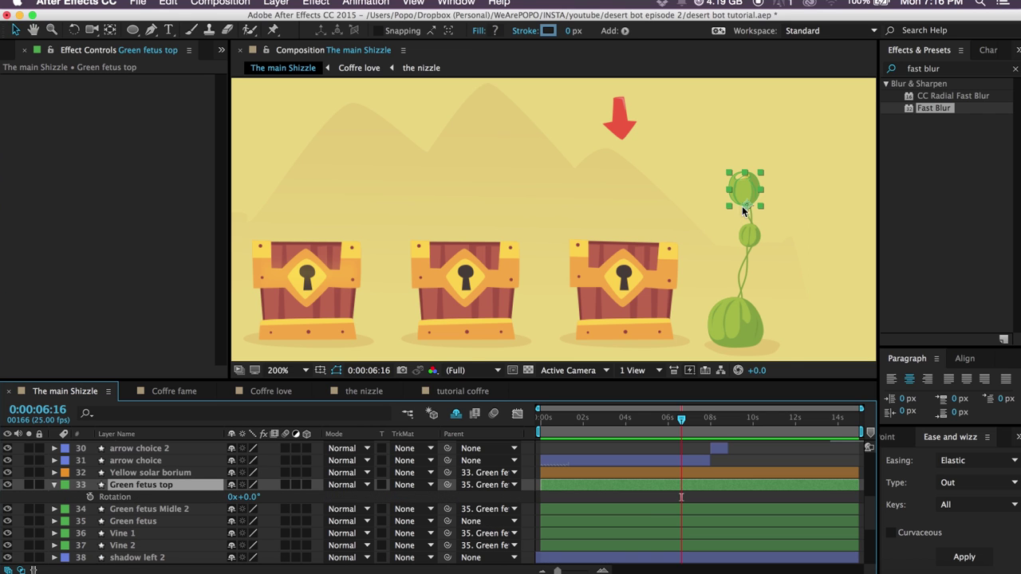
Try rotating Green fetus top about 72° clockwise around its base, and undo the rotation.
key("period")
key("period")
key("space")
left_click_drag(749, 271, 486, 213)
left_click_drag(734, 247, 478, 239)
left_click_drag(844, 246, 660, 356)
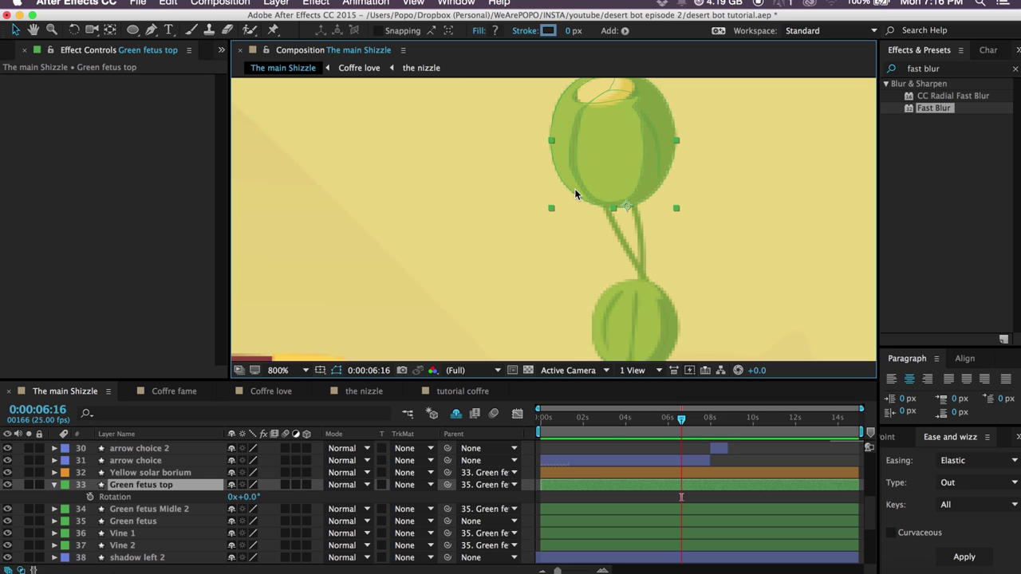
key("w")
left_click_drag(611, 146, 750, 242)
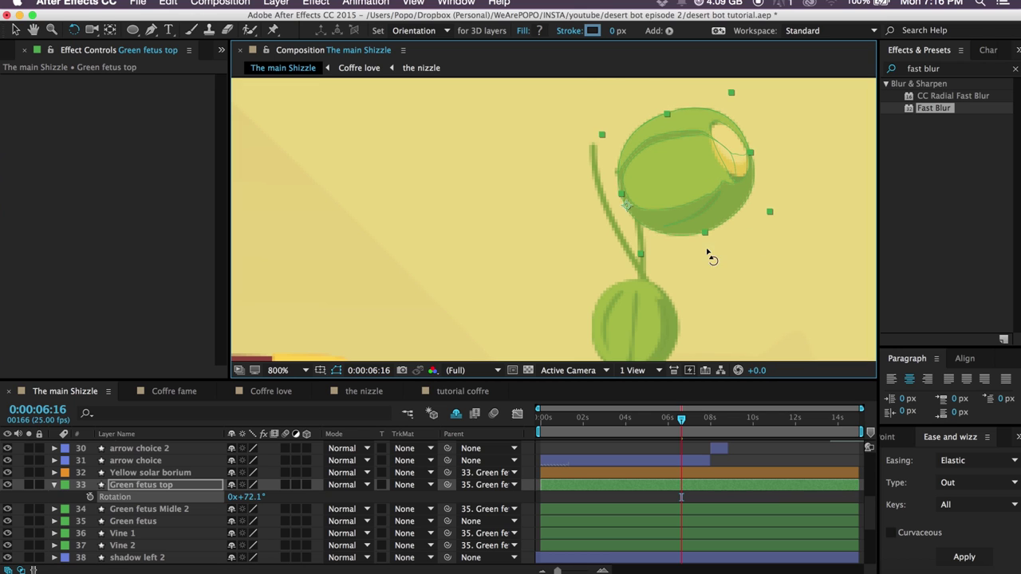
key("super+z")
Keyframe Green fetus top's Rotation at 0° at 0:00:06:16 and -28.1° at 0:00:07:11, and ease both keyframes.
left_click(90, 496)
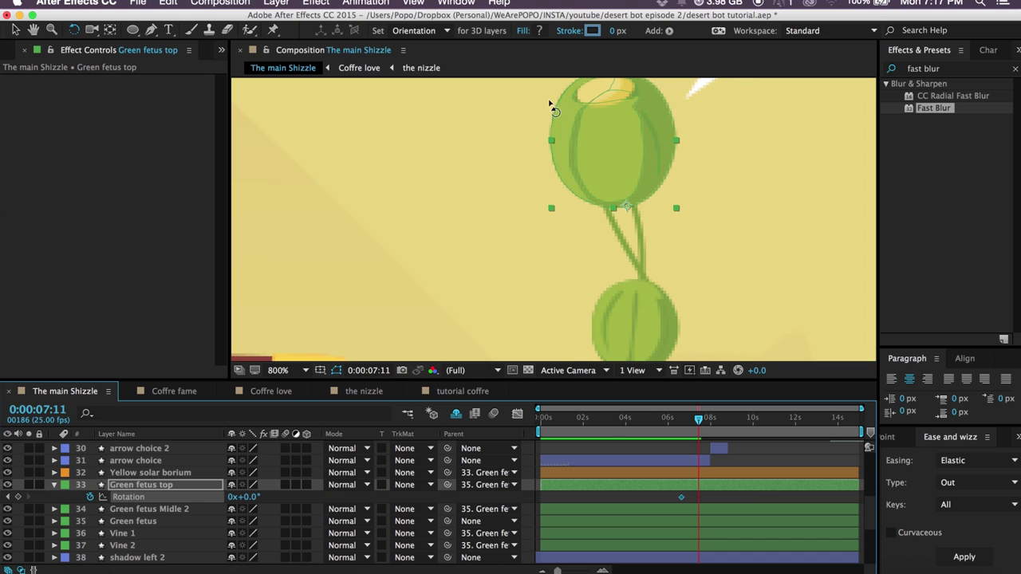
mouse_move(588, 169)
left_mouse_down()
mouse_move(585, 156)
mouse_move(577, 178)
mouse_move(597, 165)
mouse_move(584, 176)
left_mouse_up()
left_click_drag(707, 497, 658, 512)
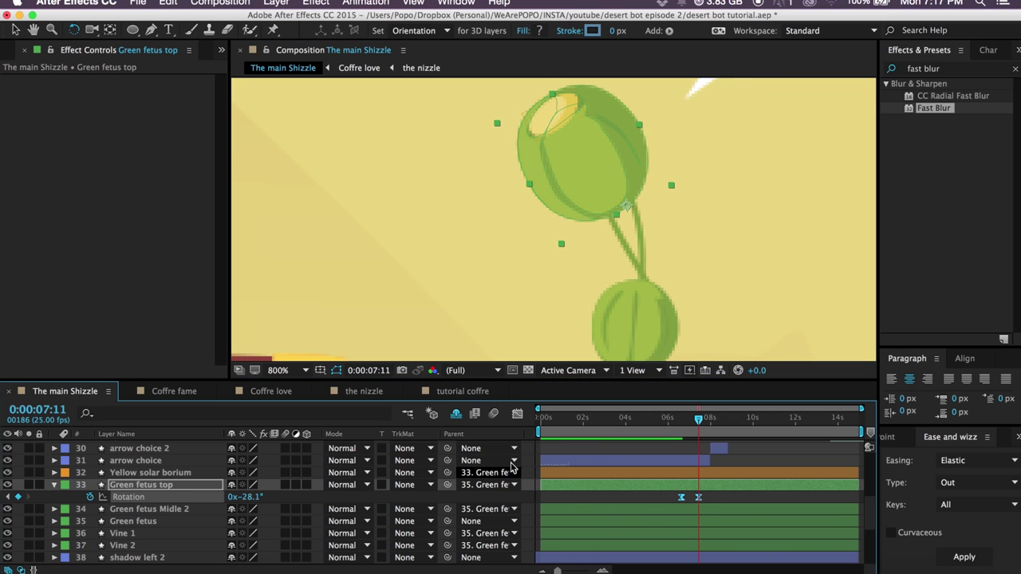
Reshape the Rotation speed curve so the head's turn starts fast and slows gradually toward 0:00:07:11, and preview it.
left_click(517, 413)
left_click(699, 449)
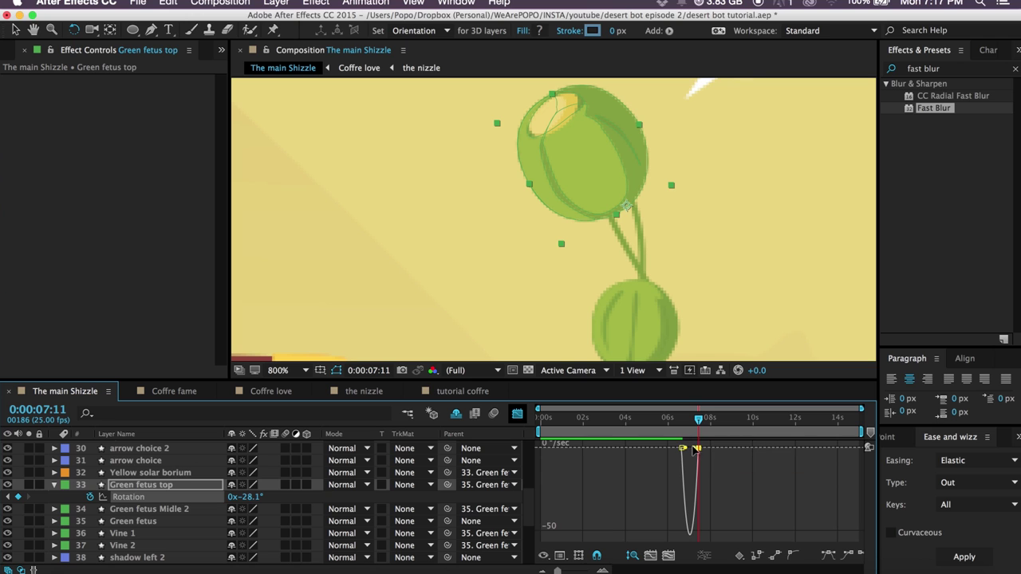
left_click_drag(694, 448, 670, 448)
left_click(673, 422)
key("space")
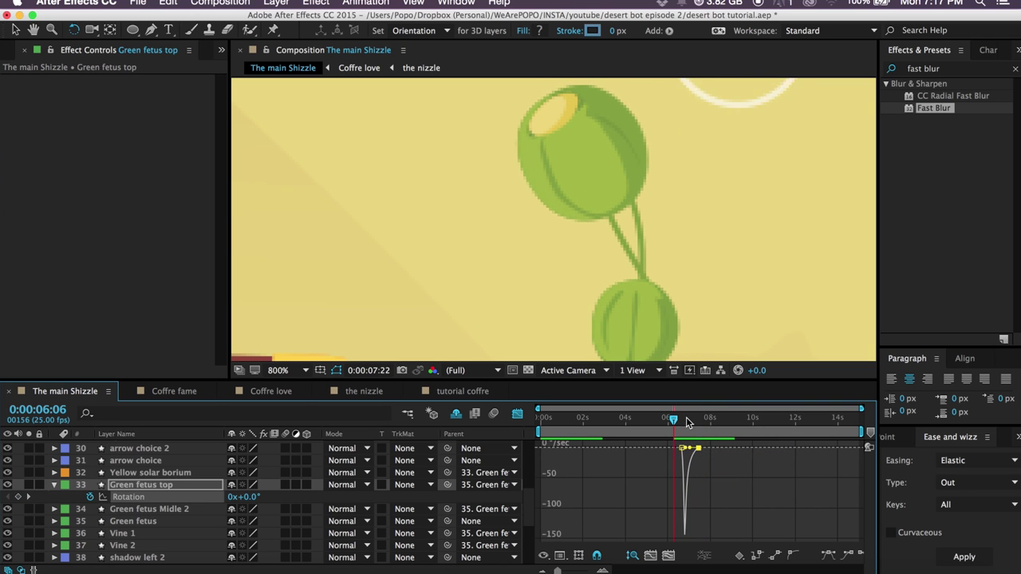
left_click_drag(688, 423, 672, 422)
key("space")
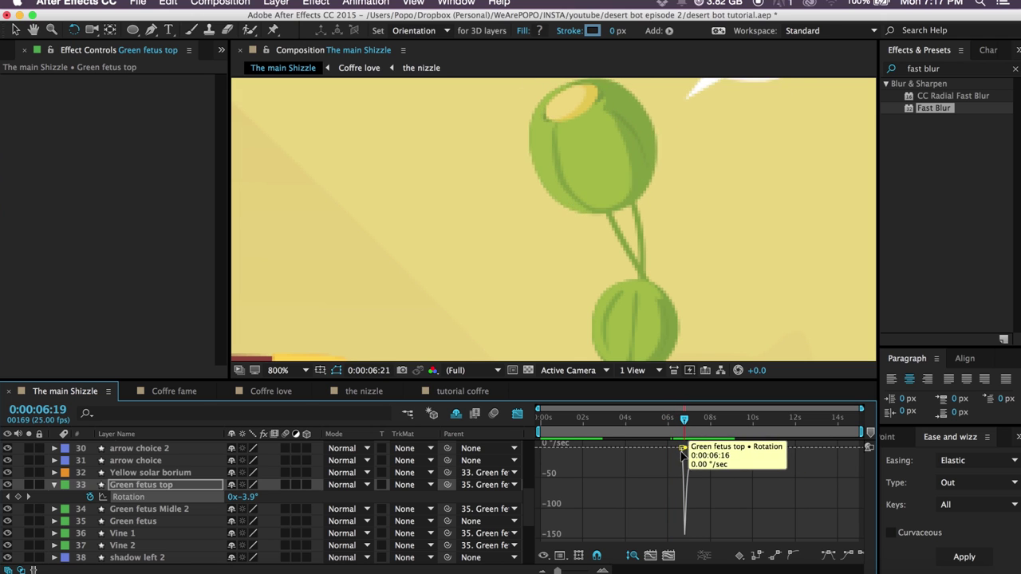
key("space")
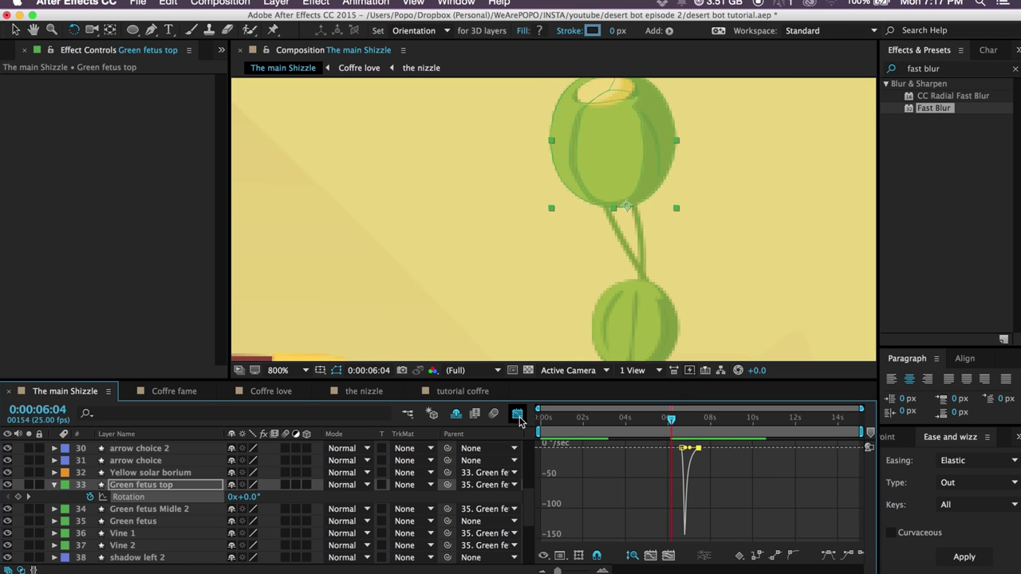
left_click(517, 413)
Preview the plant head's turn in the wider scene from 0:00:06:07.
left_click_drag(672, 422, 675, 423)
left_click(734, 460)
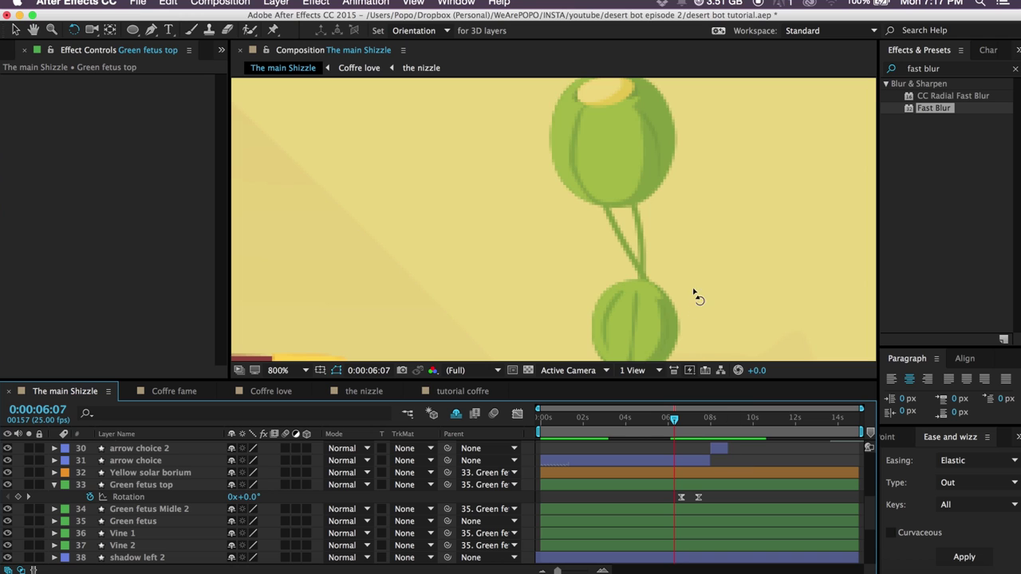
scroll(686, 273, "down", 1)
scroll(638, 250, "down", 1)
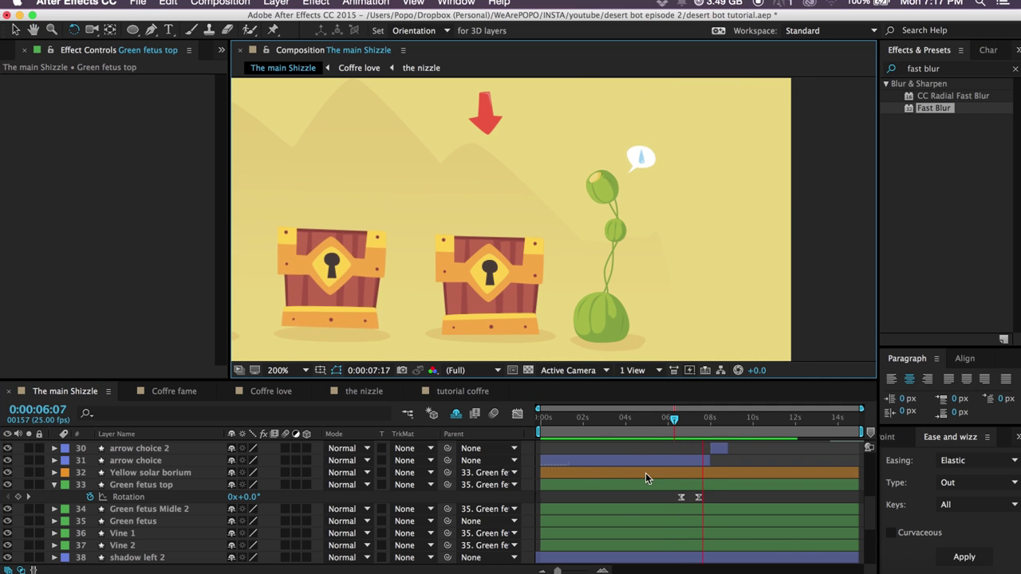
Add a Rotation keyframe of -21.1° to Green fetus top at 0:00:07:15 and preview it.
left_click_drag(675, 422, 699, 429)
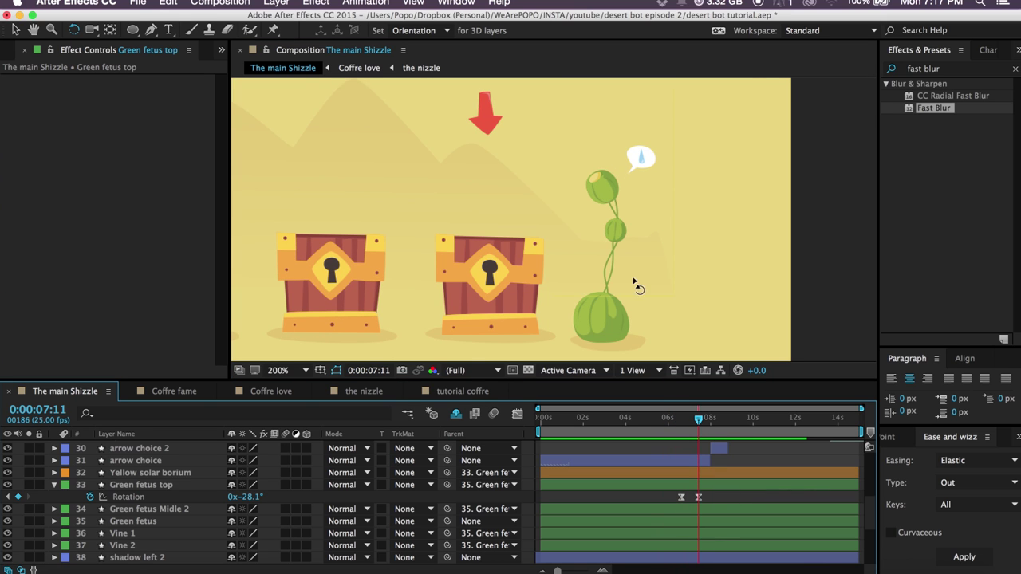
scroll(634, 283, "up", 4)
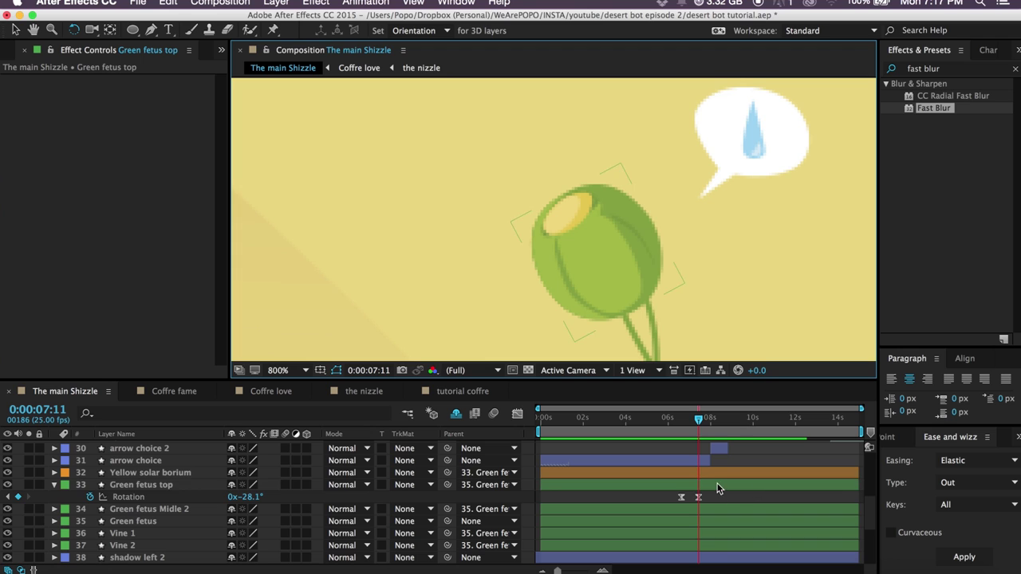
left_click(717, 488)
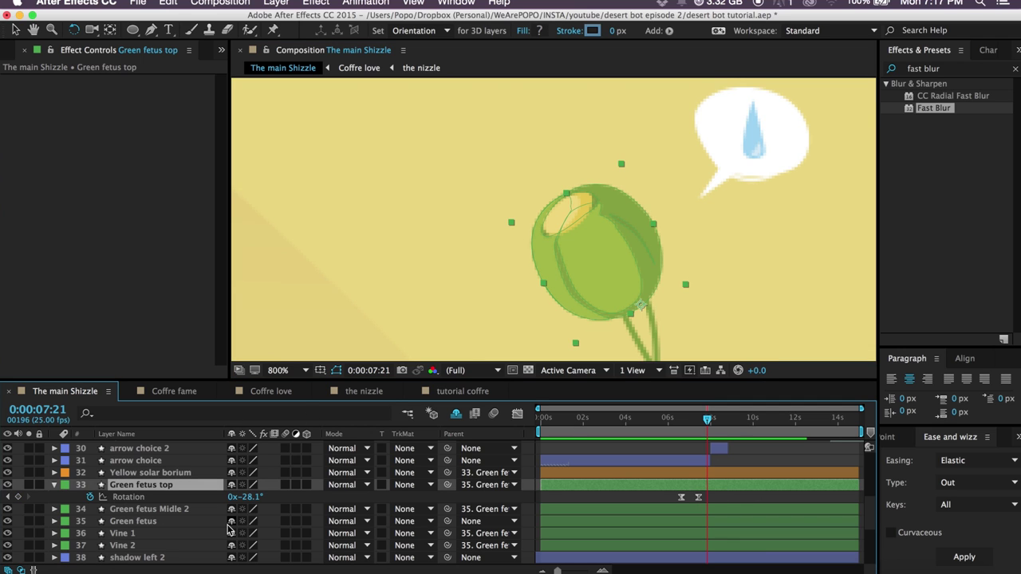
left_click_drag(556, 571, 583, 572)
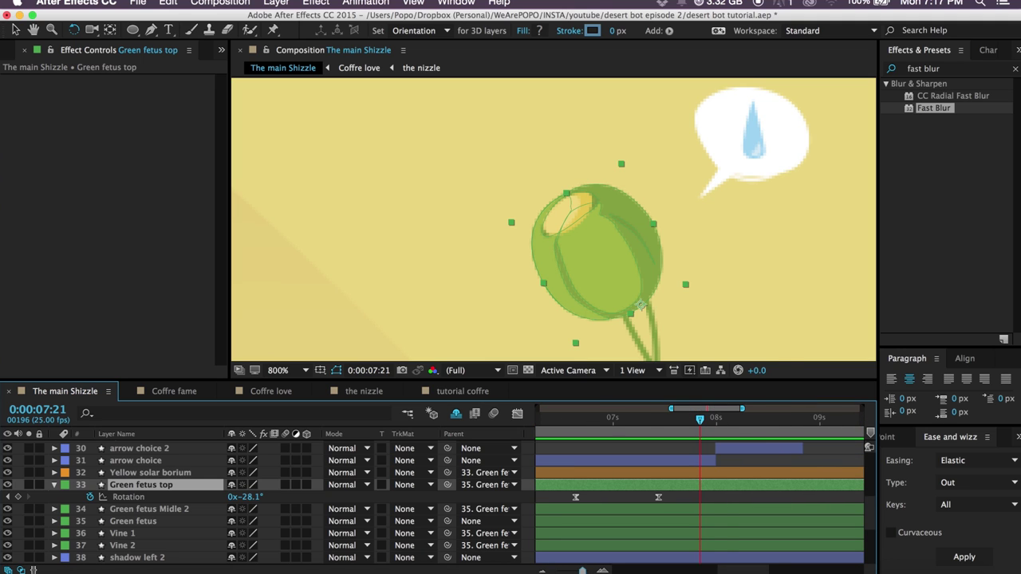
left_click_drag(701, 423, 677, 436)
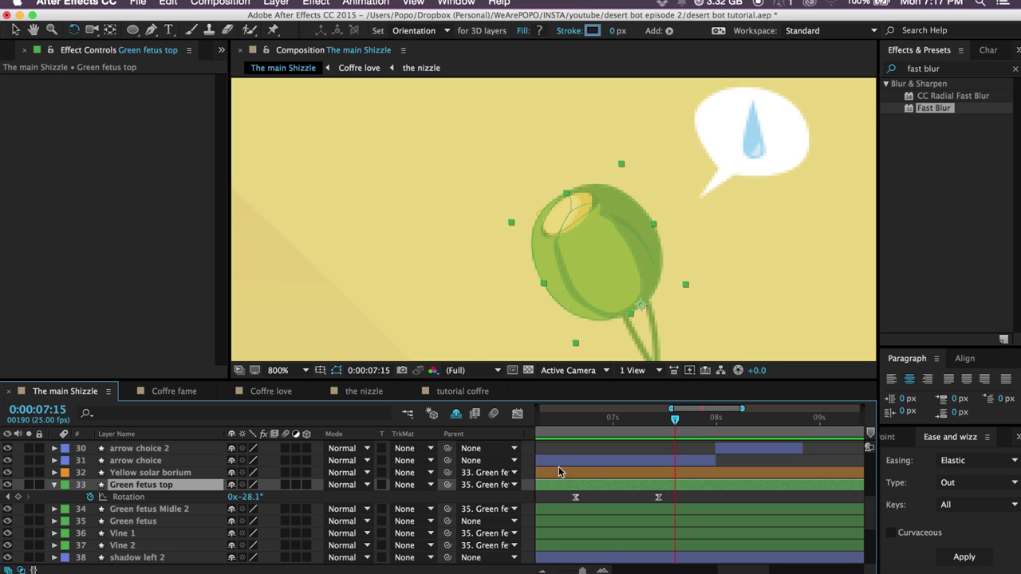
left_click_drag(253, 497, 257, 498)
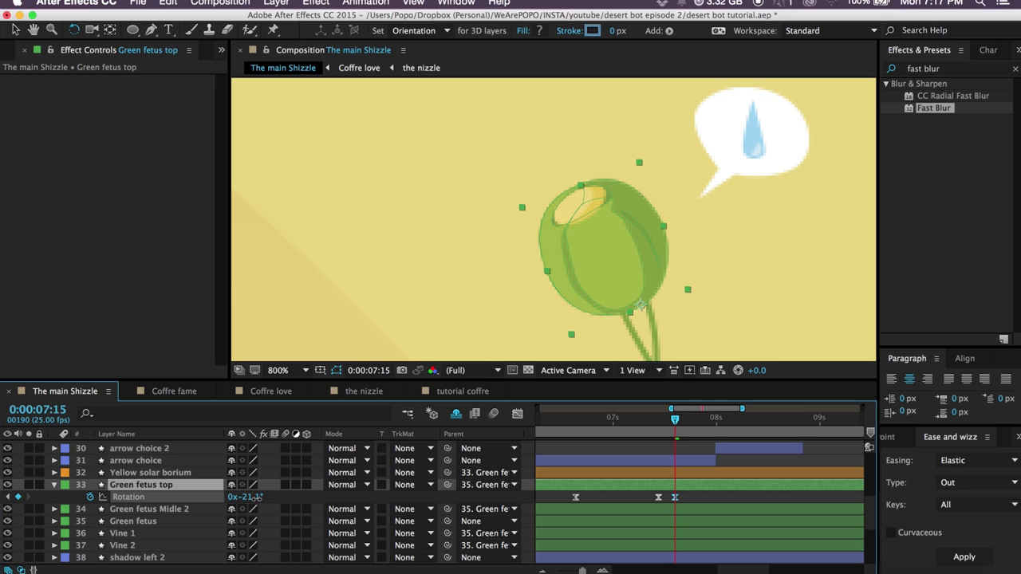
key("space")
key("space")
Copy Green fetus top's Rotation keyframe from 0:00:07:11 to 0:00:07:19 and preview the bob.
left_click_drag(675, 420, 692, 424)
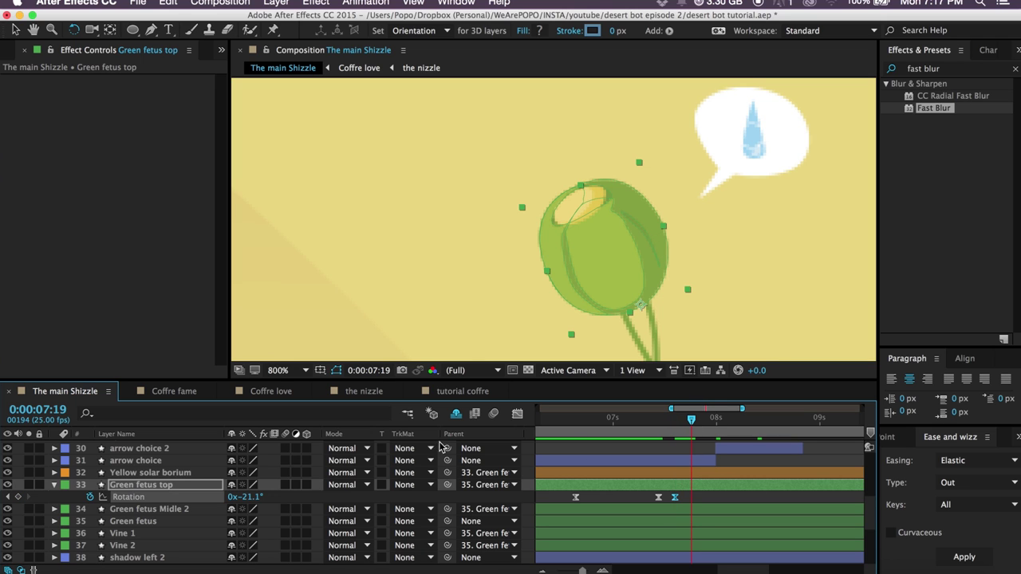
left_click(663, 501)
left_click(658, 498)
key("super+c")
key("super+v")
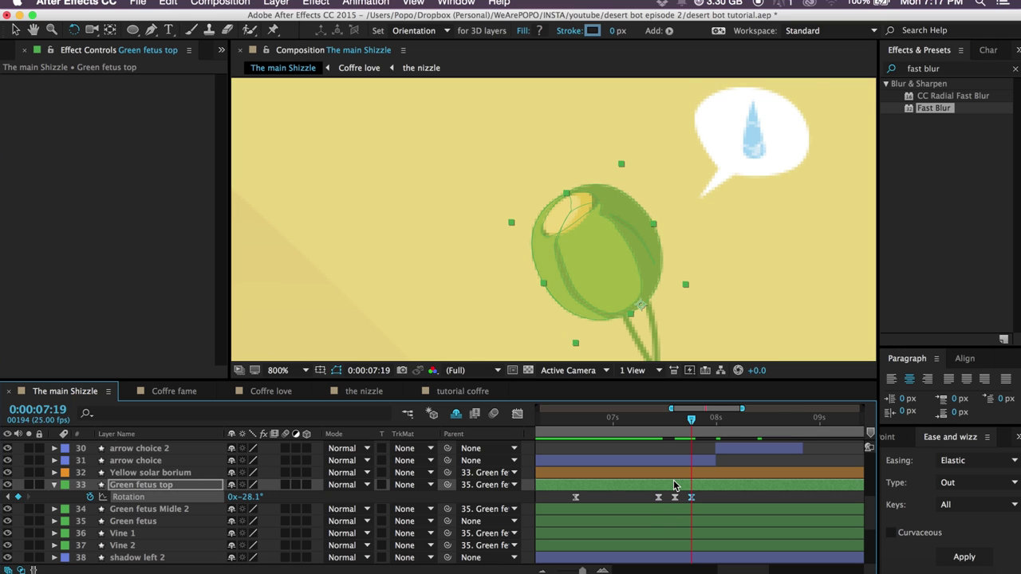
key("space")
key("space")
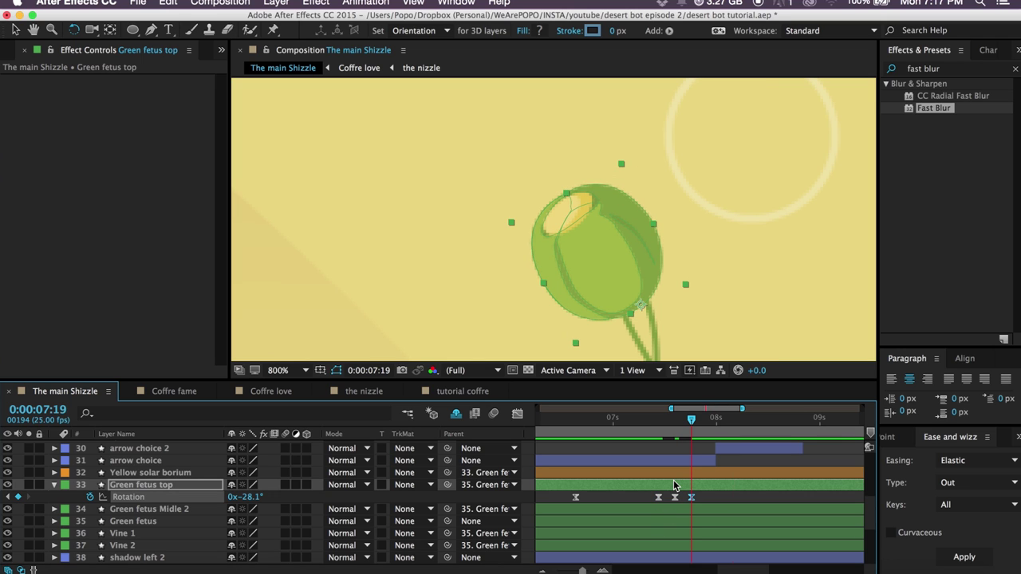
Add Rotation keyframes of -22.1° at 0:00:07:21 and -28.1° at 0:00:07:24 to Green fetus top.
left_click_drag(698, 428, 700, 423)
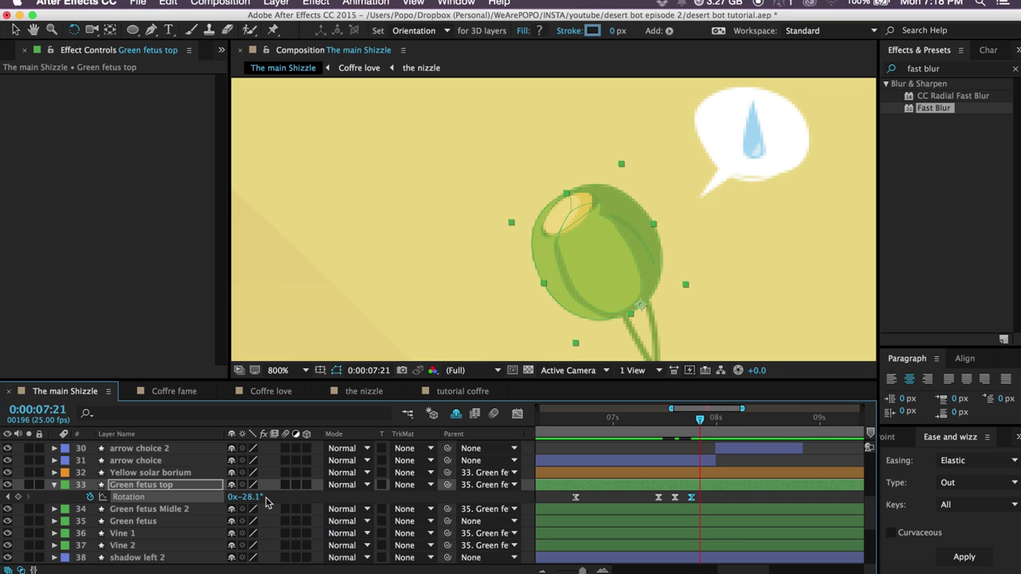
left_click_drag(253, 498, 258, 500)
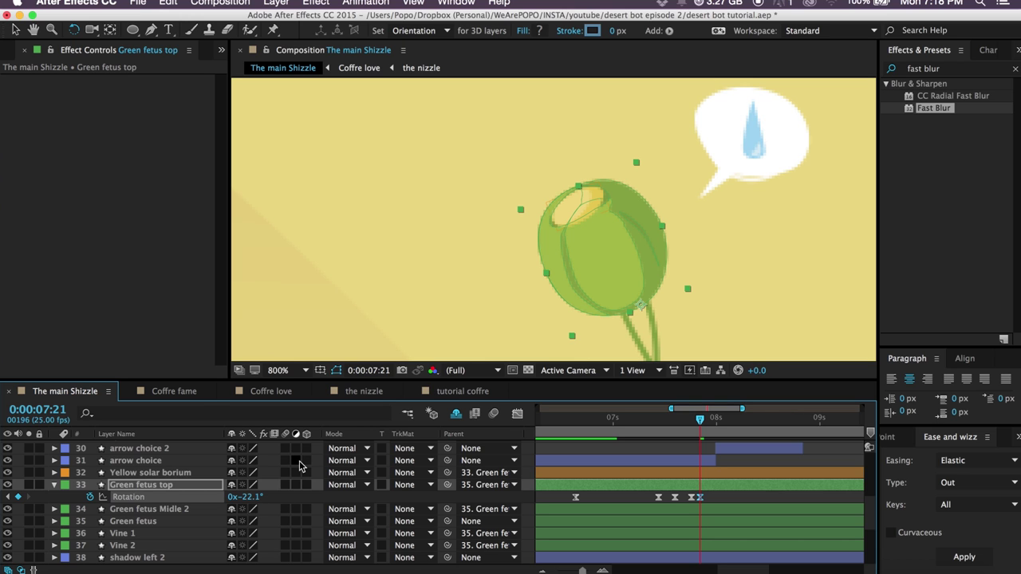
left_click_drag(717, 422, 712, 421)
left_click(660, 495)
left_click(667, 501)
key("super+v")
Shift the last two Rotation keyframes of Green fetus top slightly later so the head bobs are more evenly spaced.
left_click_drag(720, 498, 670, 505)
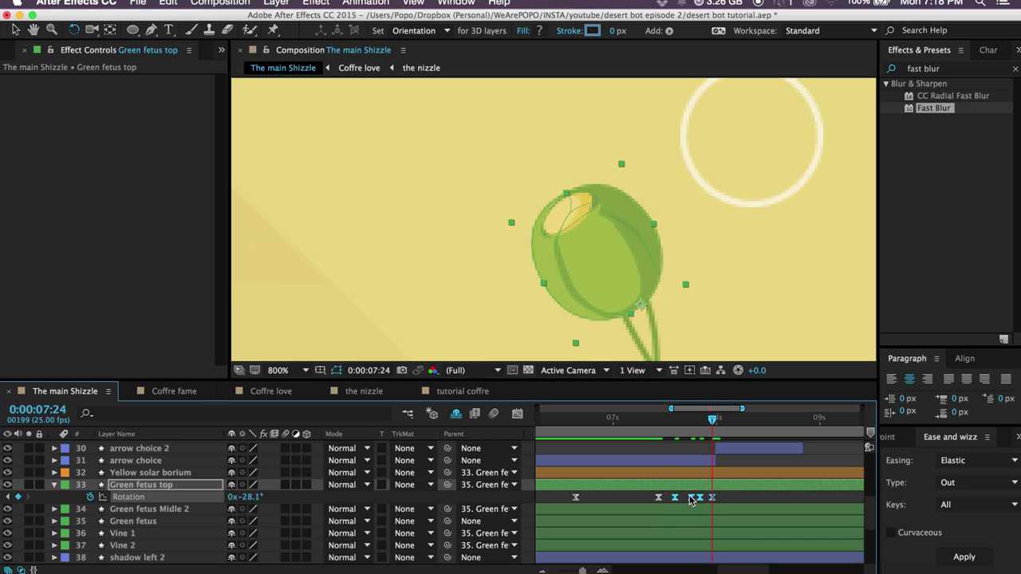
left_click(722, 498)
mouse_move(700, 504)
left_mouse_down()
mouse_move(708, 498)
mouse_move(656, 448)
left_mouse_up()
Preview the plant head's turn and bobbing in the full frame from 0:00:06:15.
left_click_drag(579, 415, 573, 415)
key("alt+shift+slash")
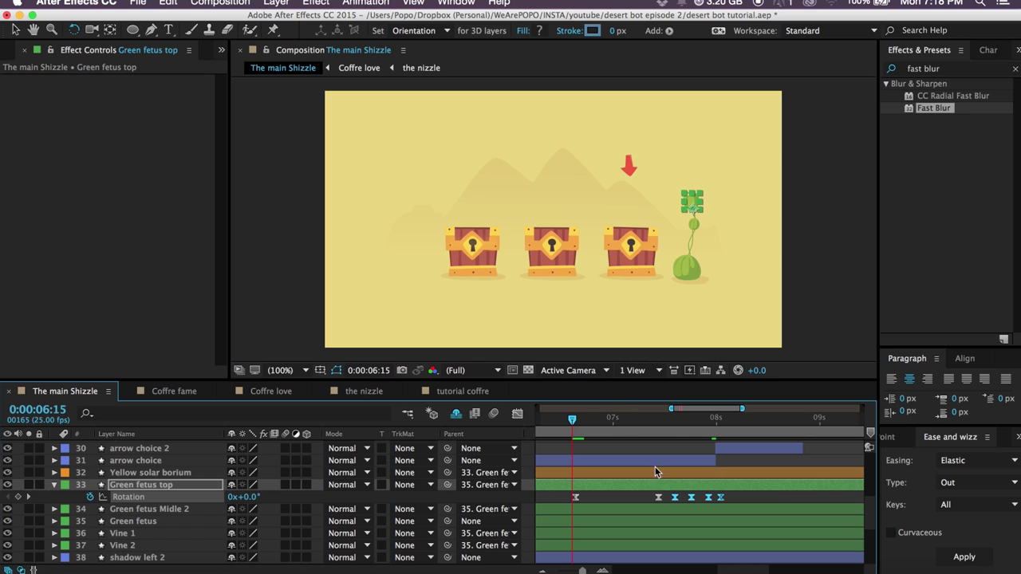
left_click(761, 494)
key("space")
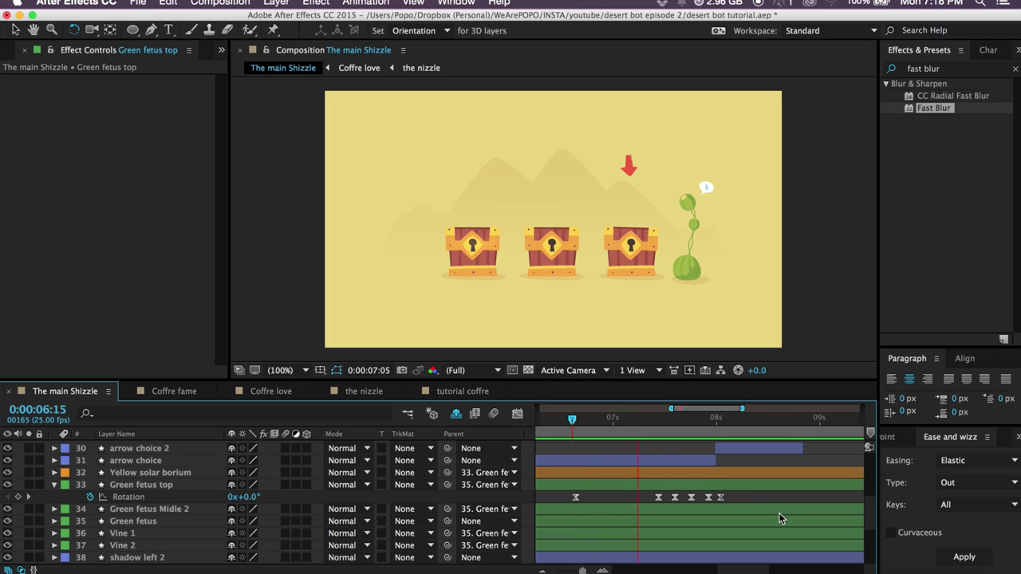
left_click_drag(647, 424, 570, 425)
key("space")
Spread Green fetus top's Rotation keyframes after 0:00:07:11 further apart so the head bobs more slowly.
key("space")
left_click(646, 422)
left_click_drag(646, 421, 658, 421)
left_click_drag(740, 494, 653, 502)
key("space")
left_click(659, 422)
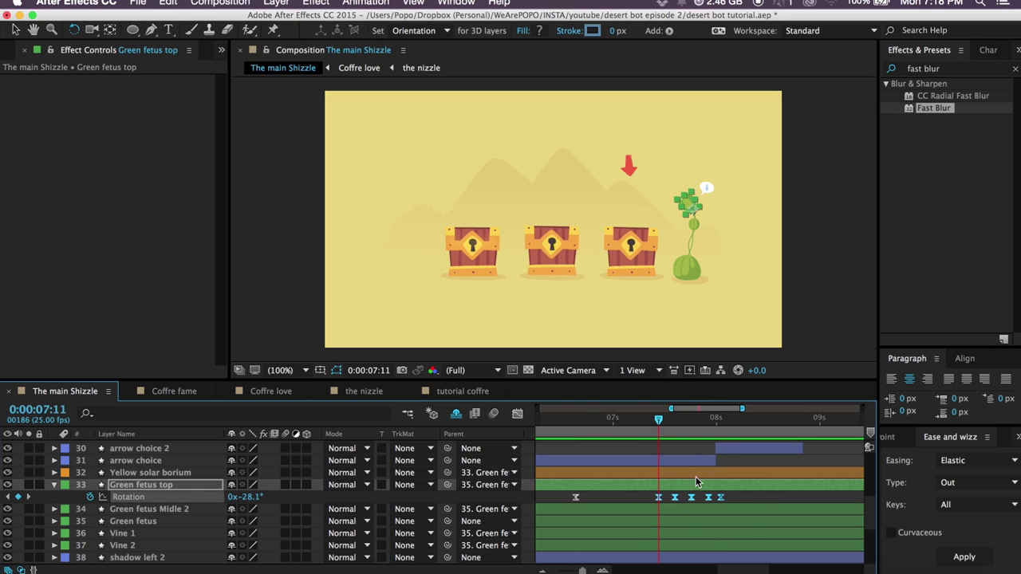
mouse_move(720, 501)
left_mouse_down()
mouse_move(749, 501)
mouse_move(702, 508)
left_mouse_up()
left_click(738, 502)
key("alt+]")
key("super+z")
left_click_drag(759, 496, 677, 505)
key("alt+]")
key("super+z")
key("Delete")
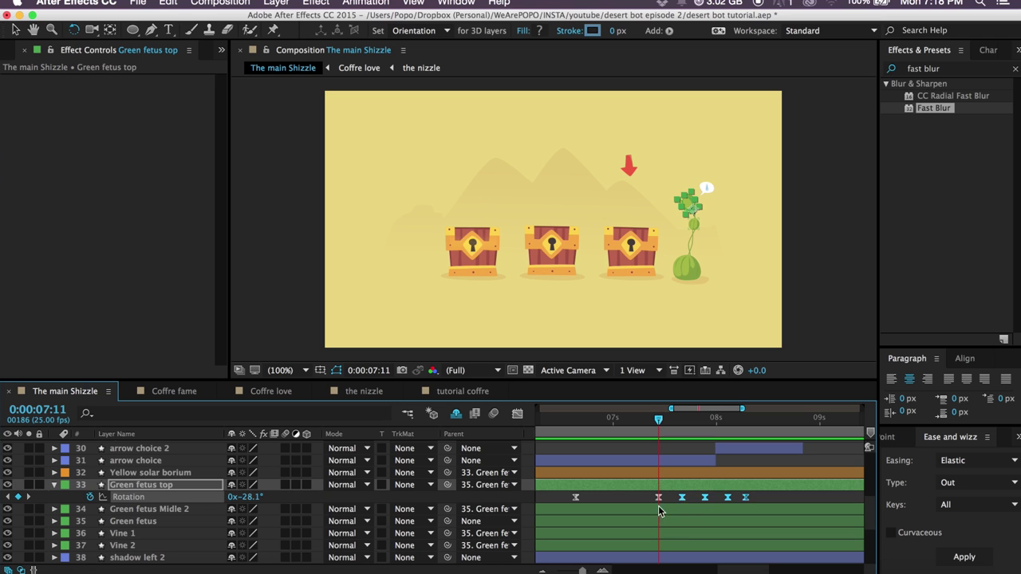
Delete the last two Rotation keyframes of Green fetus top and preview the head movement from 0:00:06:15.
key("super+z")
left_click_drag(762, 496, 718, 503)
key("Delete")
left_click(576, 420)
key("space")
left_click_drag(597, 423, 571, 428)
key("space")
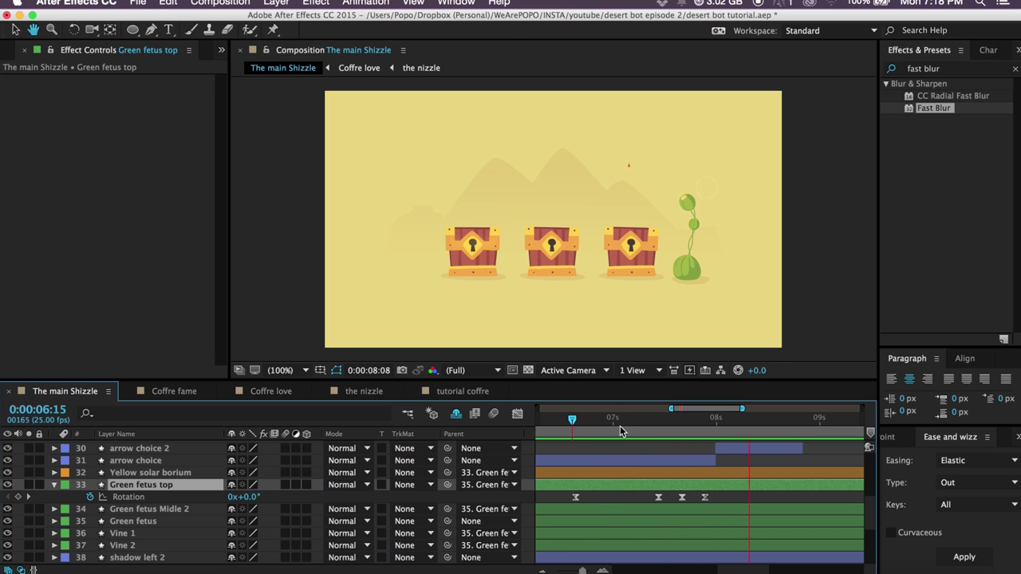
Lengthen the incoming ease of Green fetus top's last two Rotation keyframes in the speed graph and preview from 0:00:06:14.
left_click_drag(575, 427, 663, 439)
left_click_drag(716, 495, 667, 511)
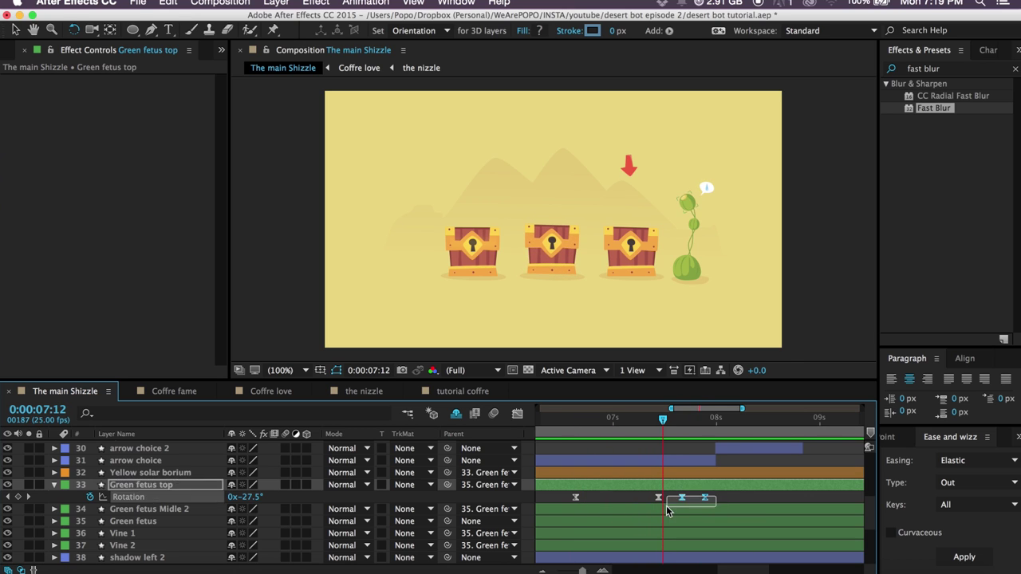
left_click(517, 413)
left_click_drag(677, 469, 671, 469)
left_click_drag(630, 426, 568, 427)
key("space")
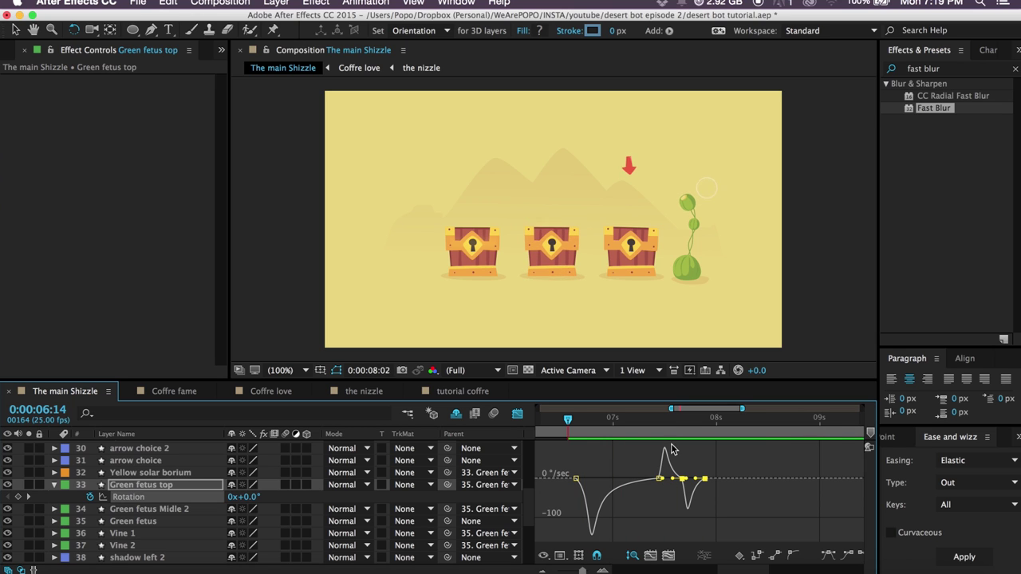
left_click(518, 415)
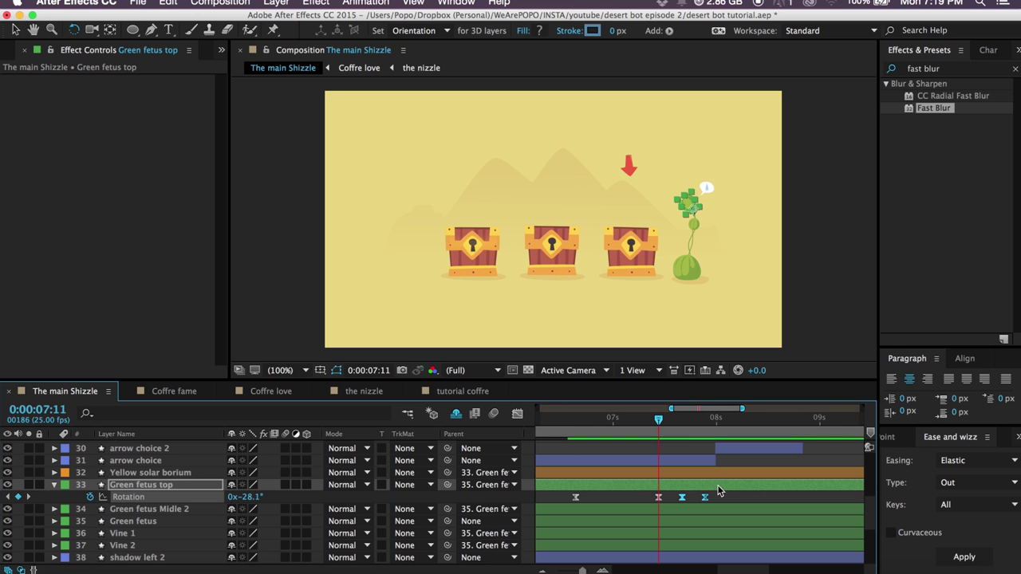
Select Green fetus Midle 2, the plant's middle bulb, and preview the animation from 0:00:08:17.
left_click(557, 571)
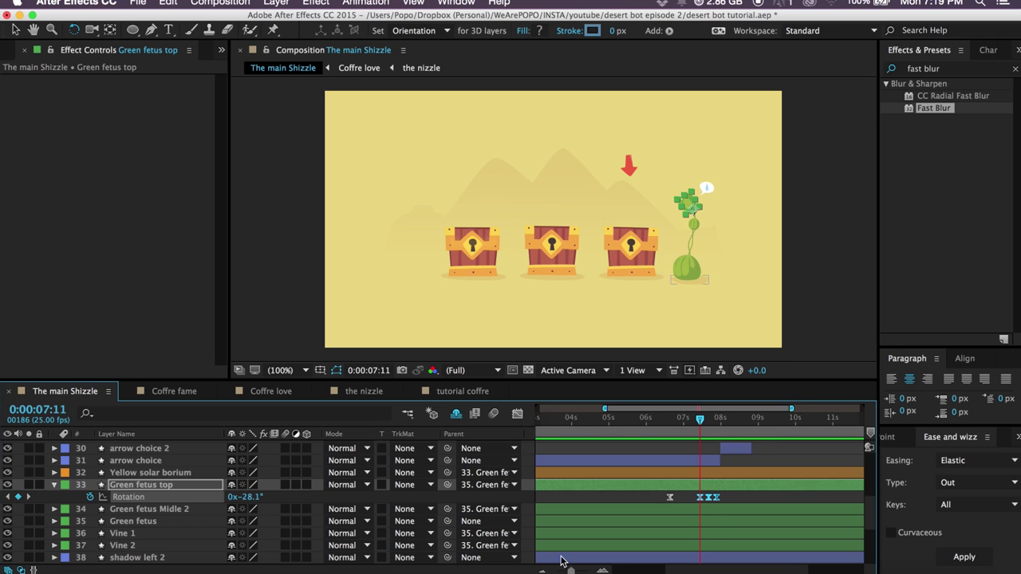
key("v")
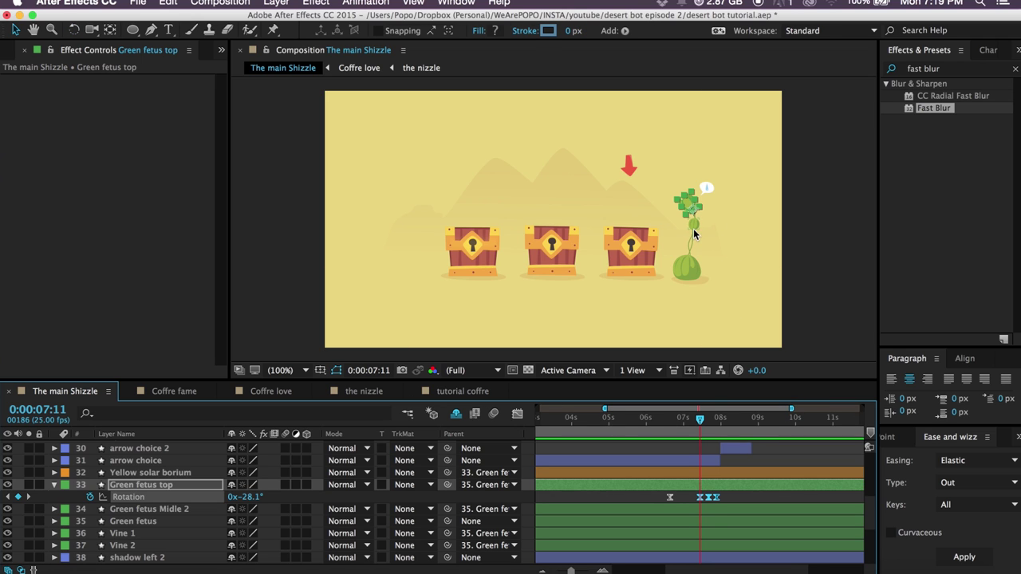
left_click(695, 232)
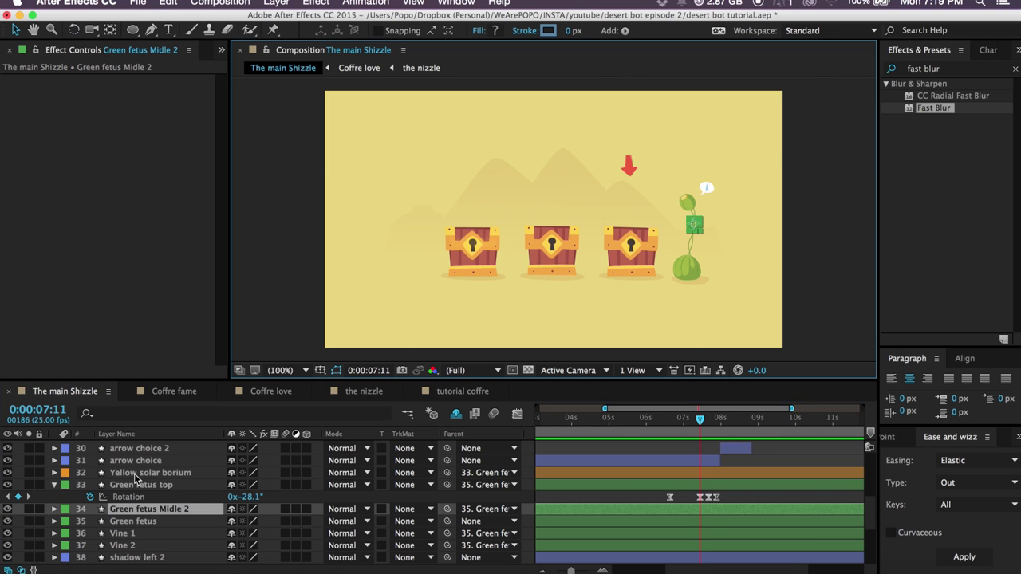
left_click_drag(703, 419, 761, 428)
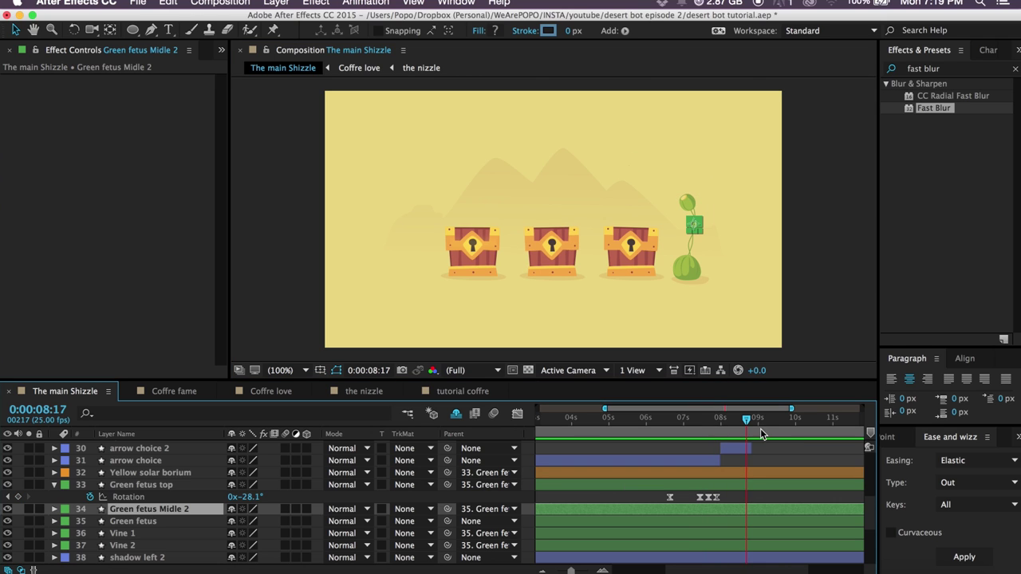
key("space")
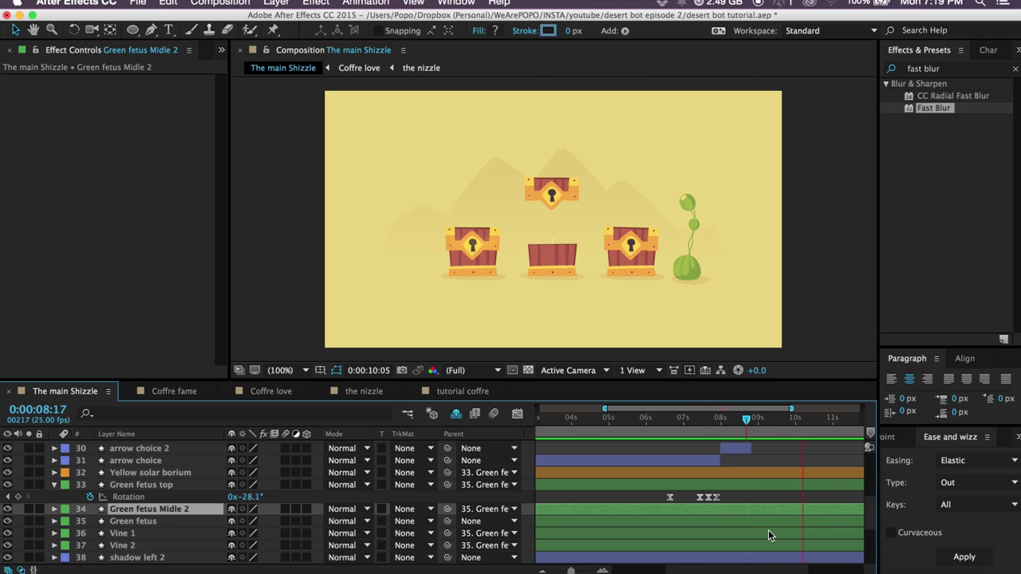
key("space")
Add a Position keyframe to Green fetus Midle 2 at 0:00:11:08.
left_click_drag(756, 569, 811, 569)
mouse_move(711, 420)
left_mouse_down()
mouse_move(737, 423)
mouse_move(722, 429)
left_mouse_up()
key("period")
key("period")
left_click_drag(707, 293, 402, 323)
left_click_drag(775, 253, 582, 259)
key("p")
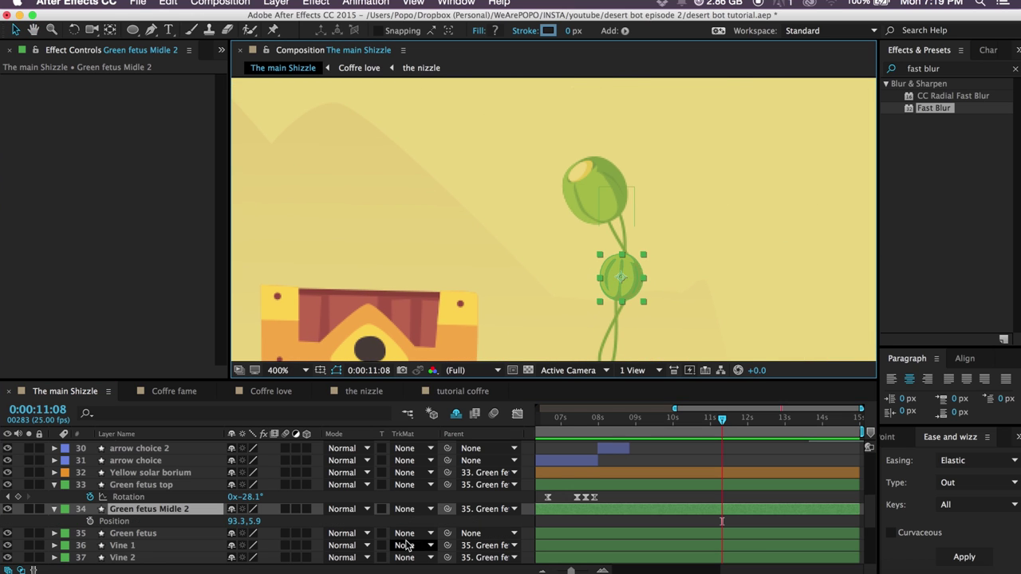
scroll(411, 543, "down", 1)
left_click(90, 509)
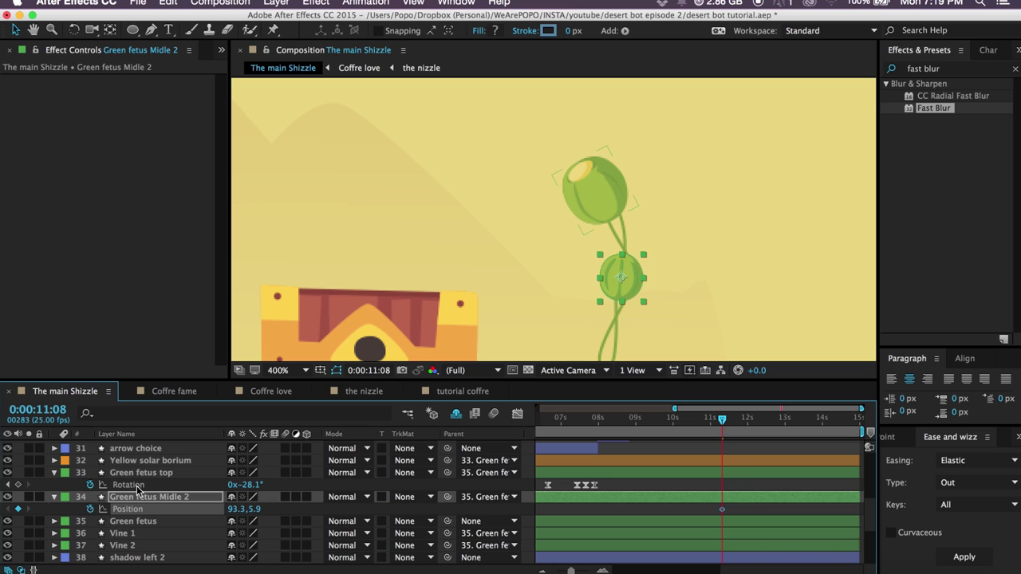
Raise Green fetus Midle 2 to Position 93.3, -1.6 at 0:00:12:03.
key("shift+Page_Down")
key("shift+Up")
key("shift+Up")
key("shift+Up")
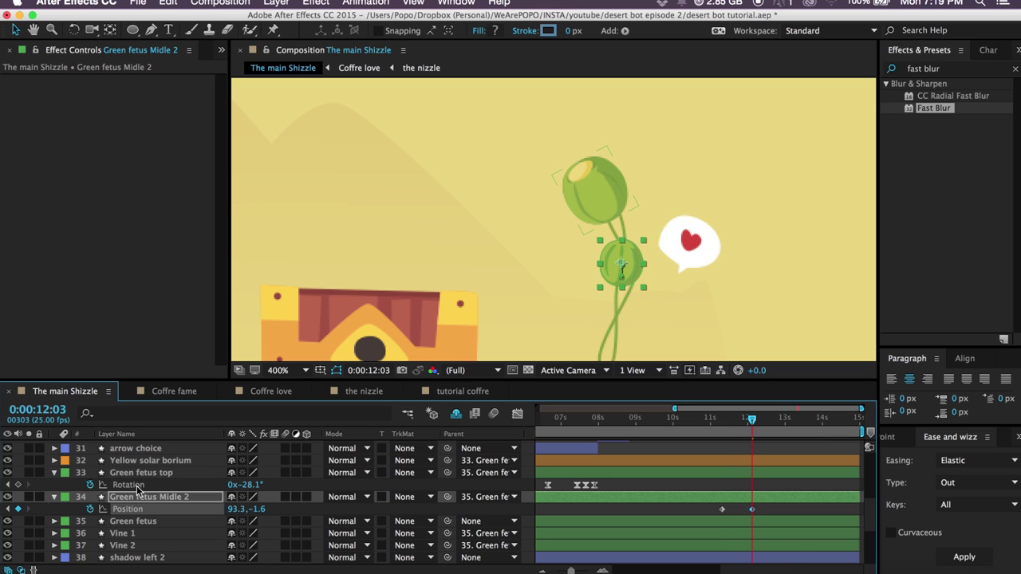
Copy Green fetus Midle 2's first Position keyframe to 0:00:12:23.
key("space")
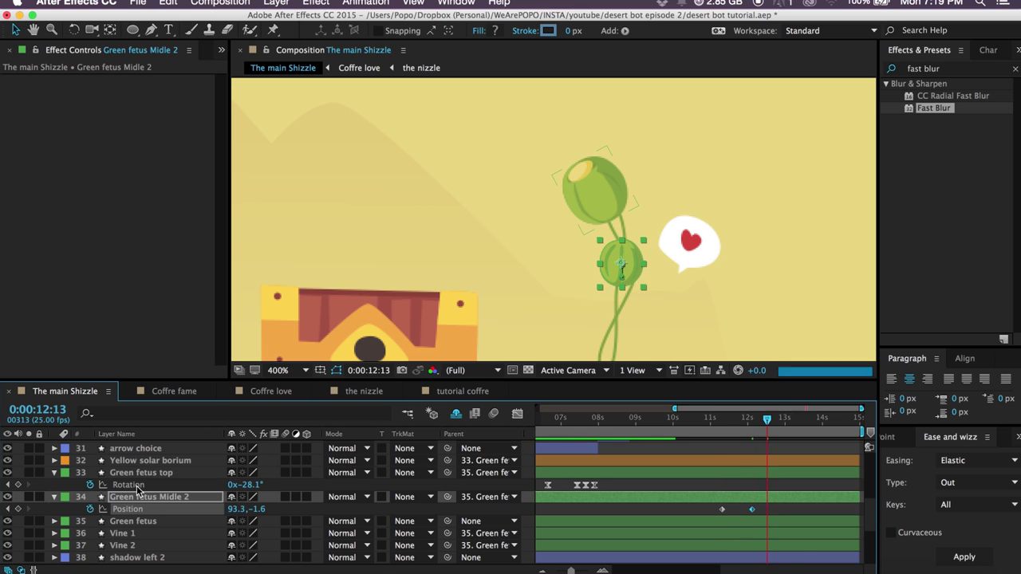
left_click(722, 510)
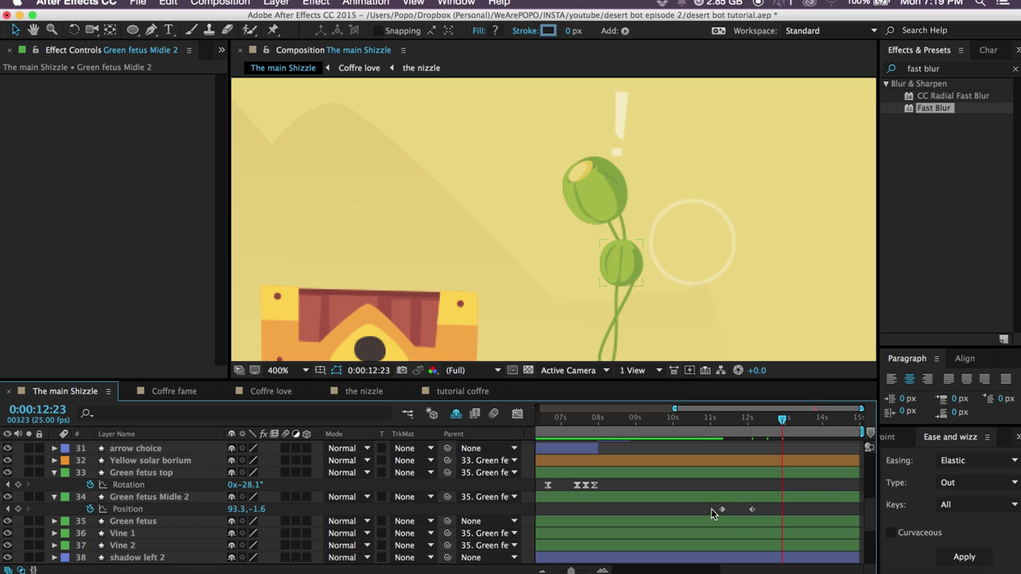
key("ctrl+v")
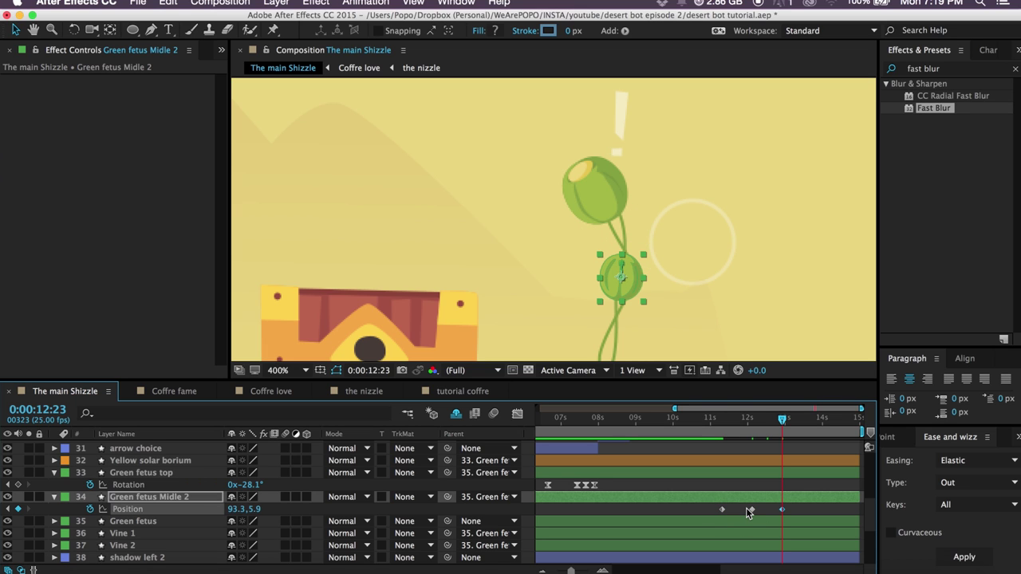
Add a smaller upward bob to Green fetus Midle 2, with a Position keyframe of 93.3, 3.3 20 frames after 0:00:12:23.
key("space")
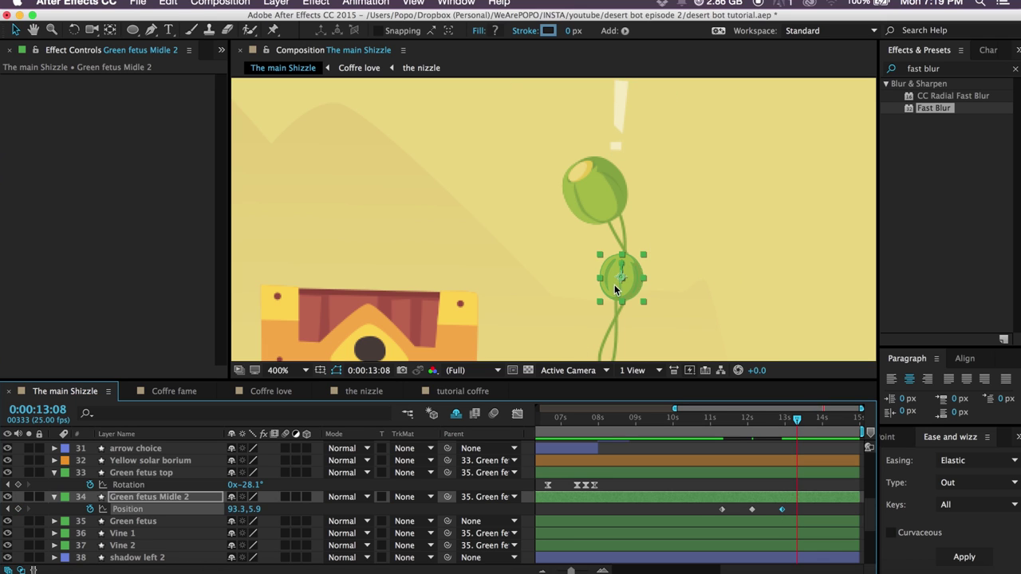
key("Up")
key("Up")
key("Up")
key("Up")
key("Up")
key("Up")
Copy the lowered Position keyframe of Green fetus Midle 2 from 0:00:12:23 to 0:00:14:13.
key("space")
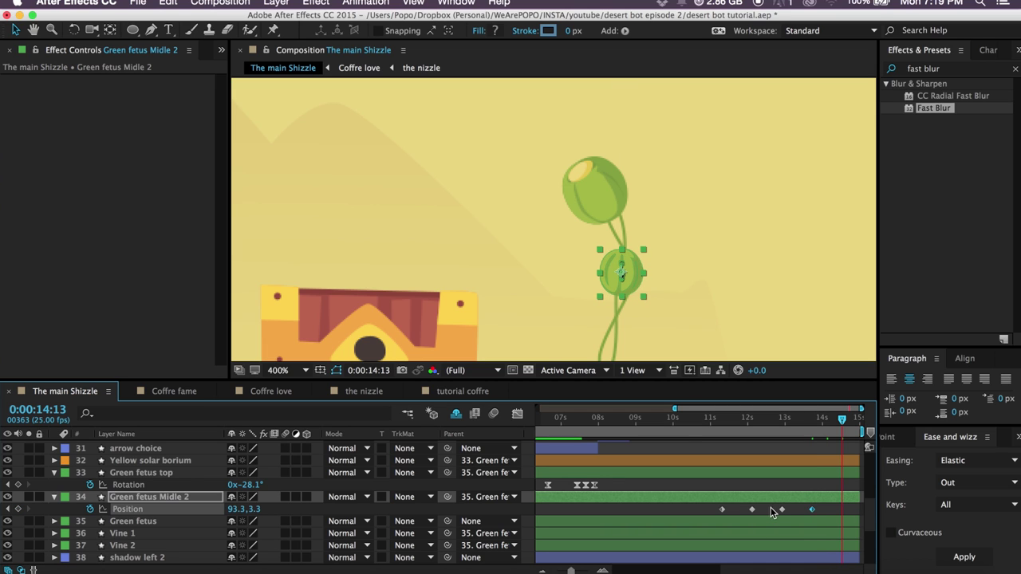
left_click(781, 509)
key("super+v")
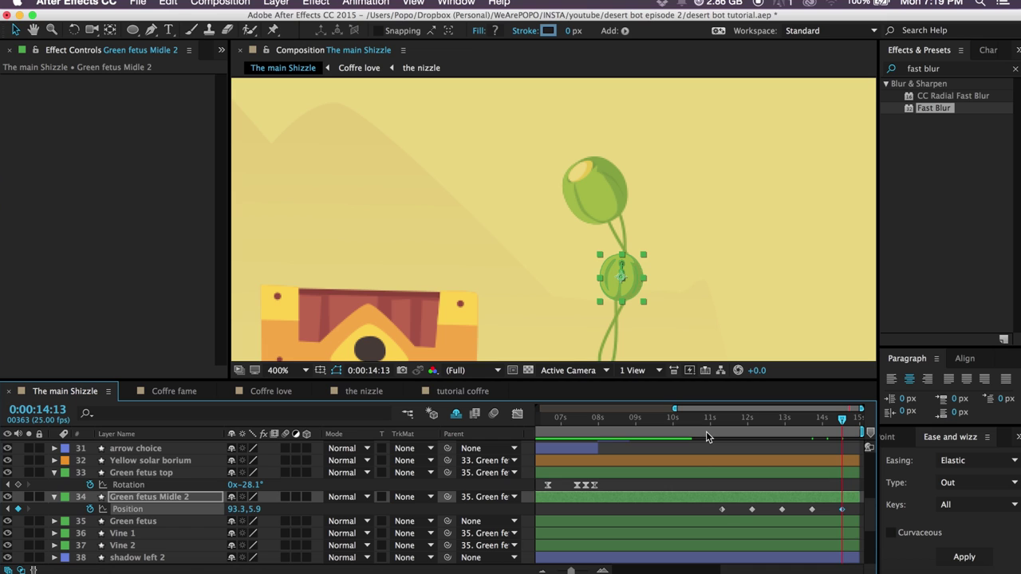
Apply Easy Ease to Green fetus Midle 2's Position keyframes and sharpen the start of the first rise in the speed graph.
scroll(706, 436, "up", 1)
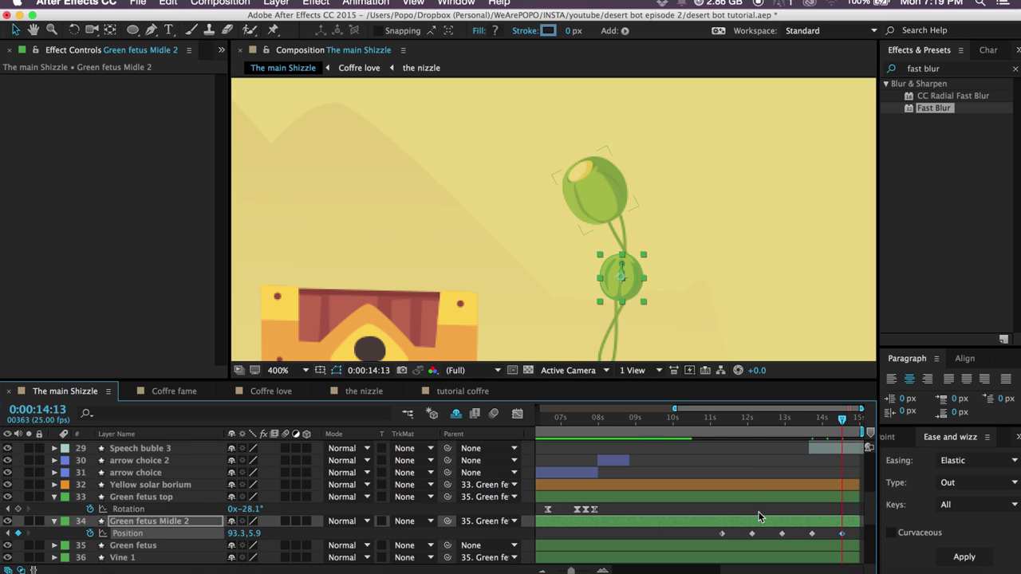
left_click_drag(715, 541, 826, 527)
key("F9")
left_click(517, 414)
left_click_drag(748, 536, 726, 536)
left_click(517, 415)
Shift all Position keyframes of Green fetus Midle 2 slightly earlier and preview the bob from 0:00:10:09.
left_click_drag(851, 531, 705, 538)
left_click(687, 418)
key("space")
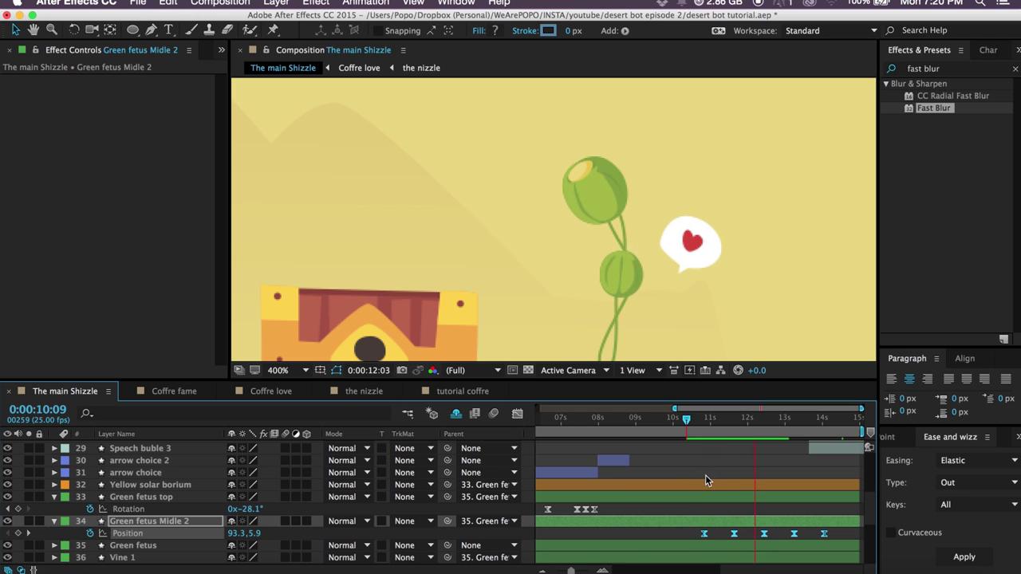
mouse_move(753, 422)
left_mouse_down()
mouse_move(741, 421)
mouse_move(763, 421)
left_mouse_up()
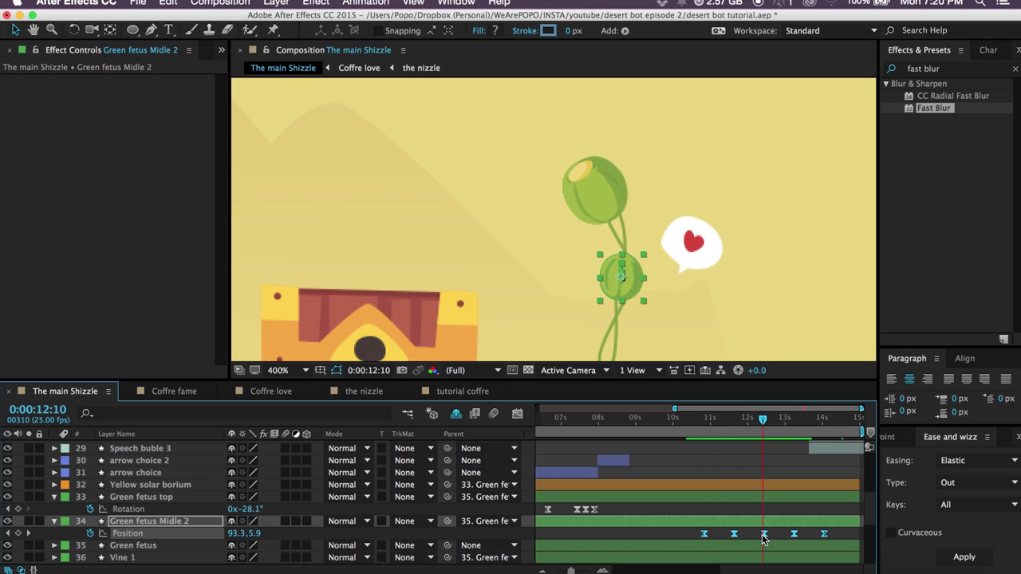
Lengthen the outgoing ease of Green fetus Midle 2's second Position keyframe so the bulb drops with a late speed peak, and preview it.
left_click(704, 503)
left_click(523, 415)
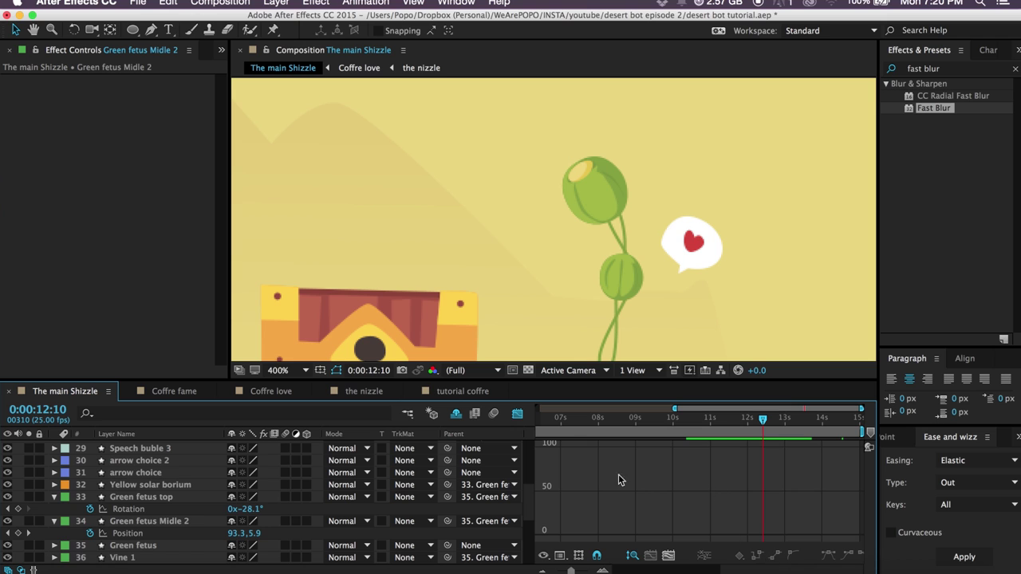
left_click(127, 533)
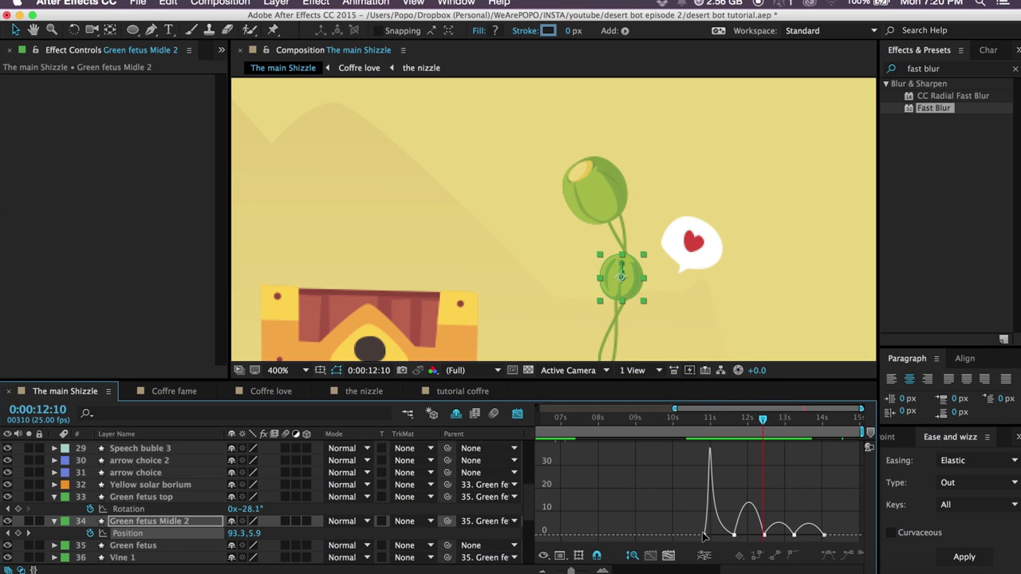
left_click(735, 536)
left_click_drag(744, 535, 759, 535)
left_click_drag(749, 475, 749, 476)
key("space")
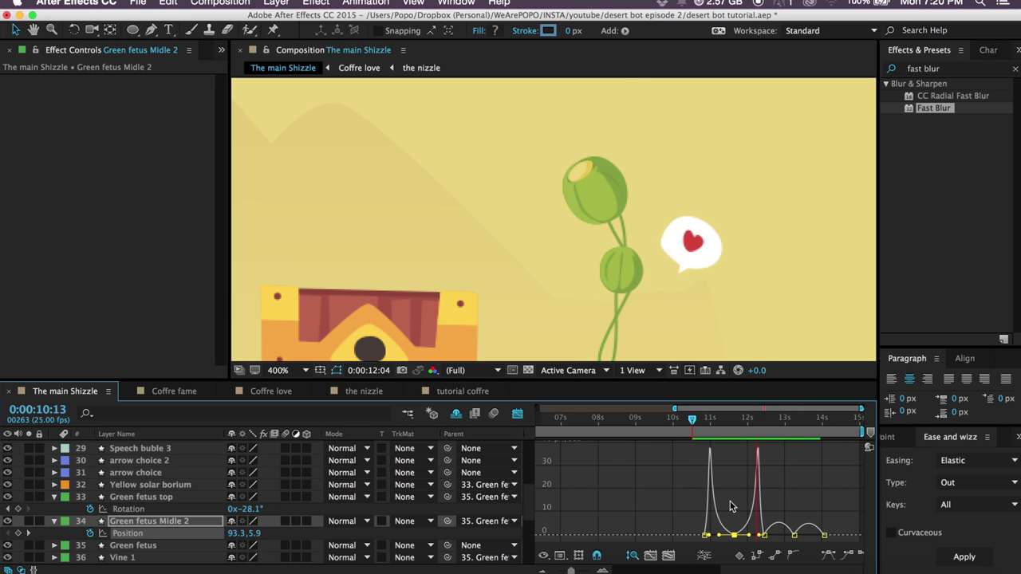
Raise Green fetus Midle 2 to Position 93.3, 4.1 with a keyframe at 0:00:14:21.
left_click_drag(750, 422, 824, 435)
left_click(517, 413)
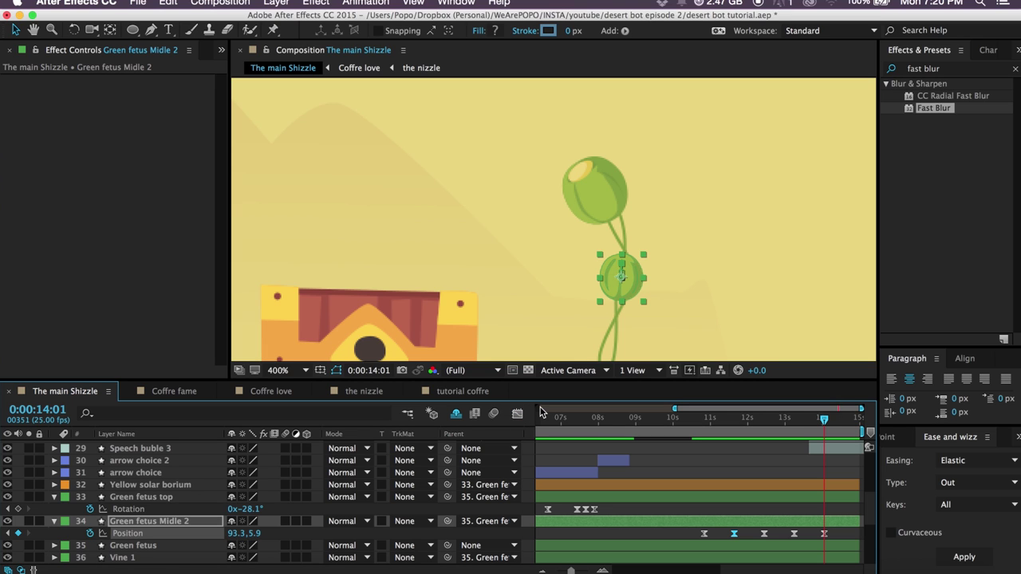
key("space")
key("Up")
key("Up")
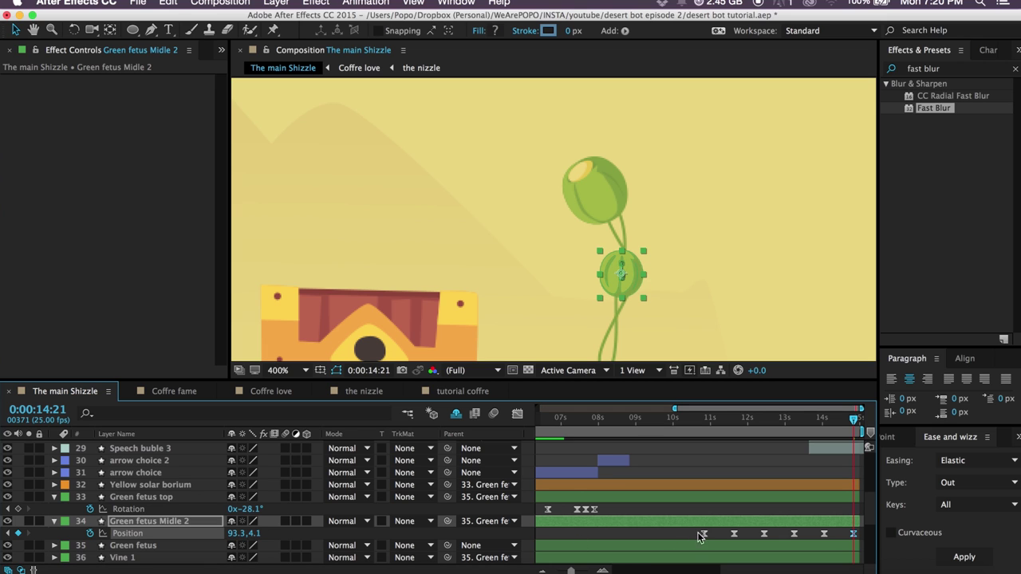
Shift all Position keyframes of Green fetus Midle 2 earlier and add one of 93.3, 5.9 at 0:00:14:21.
left_click_drag(696, 541, 828, 539)
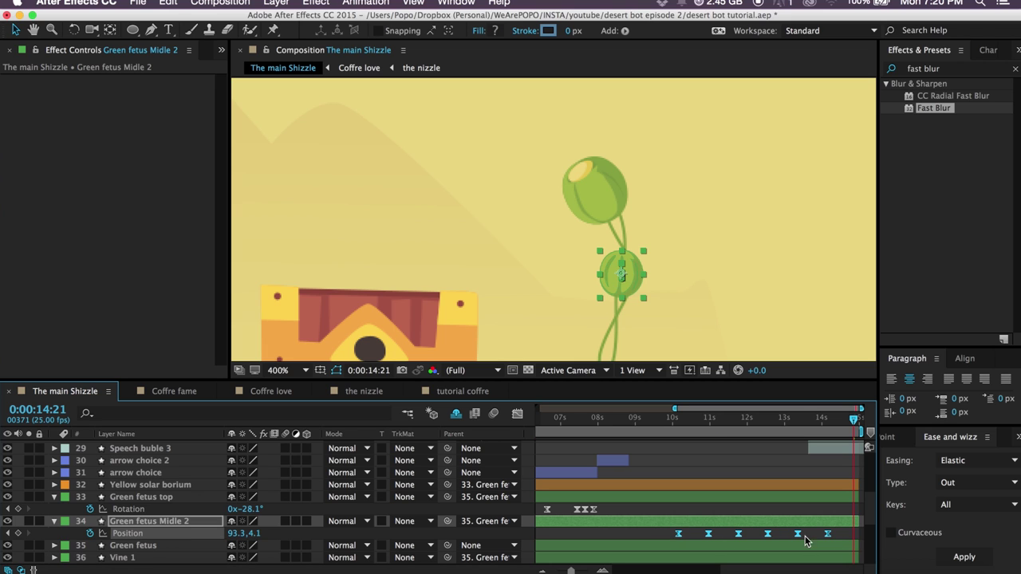
left_click(692, 537)
left_click(766, 523)
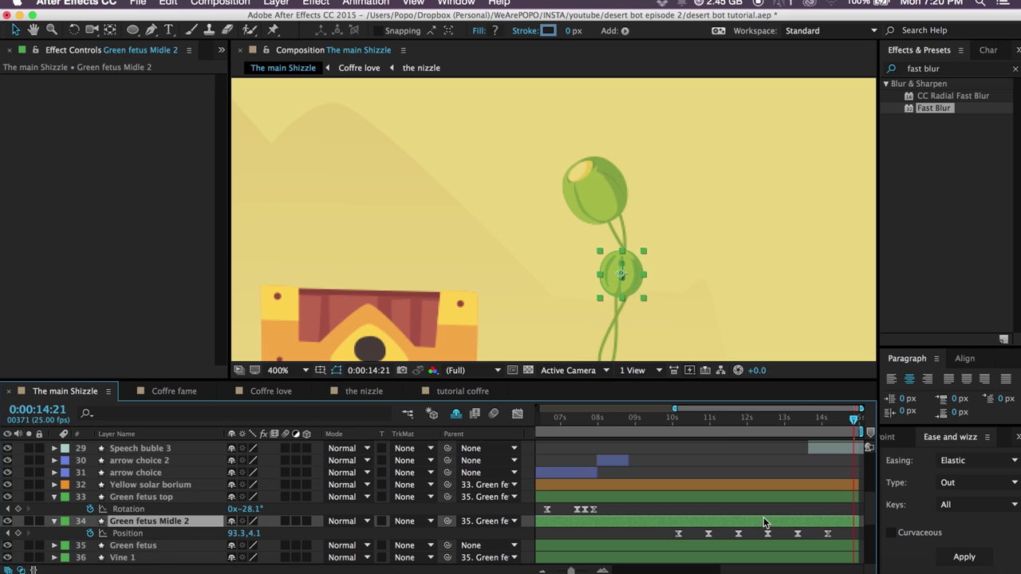
key("Down")
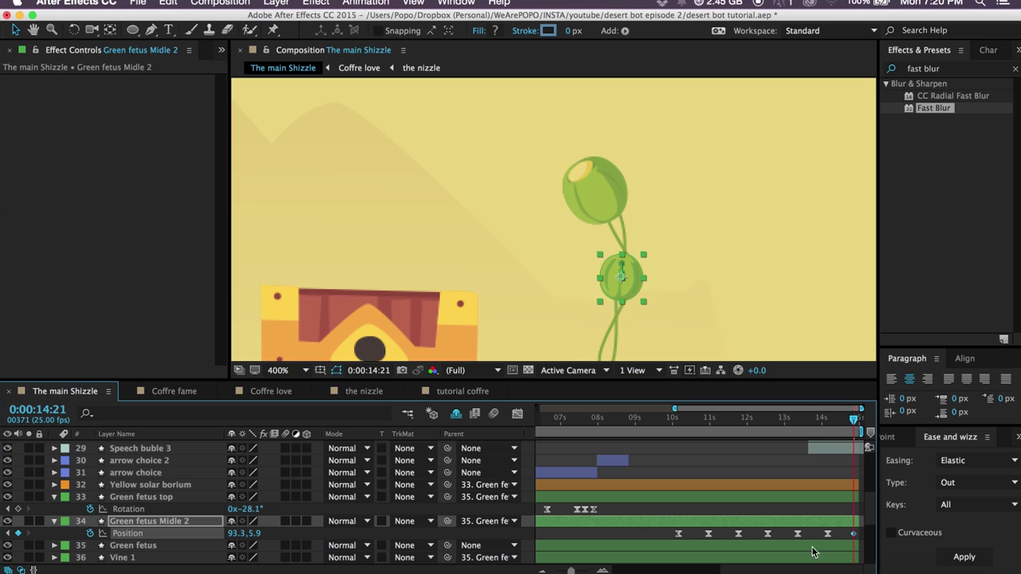
Set the spatial interpolation of all Green fetus Midle 2 Position keyframes to Linear.
left_click_drag(866, 546, 673, 539)
right_click(681, 545)
left_click(723, 522)
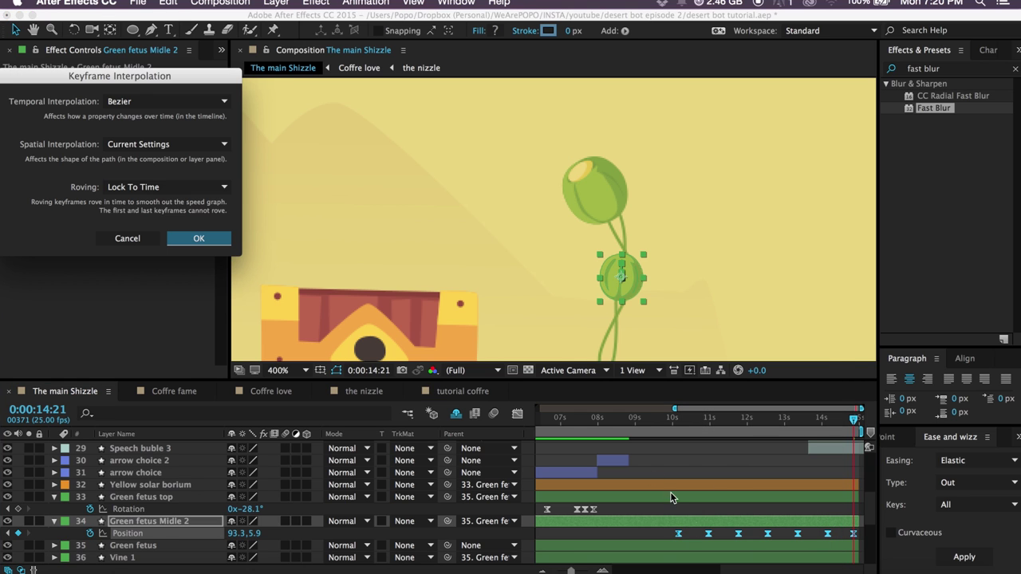
left_click(159, 144)
left_click(172, 181)
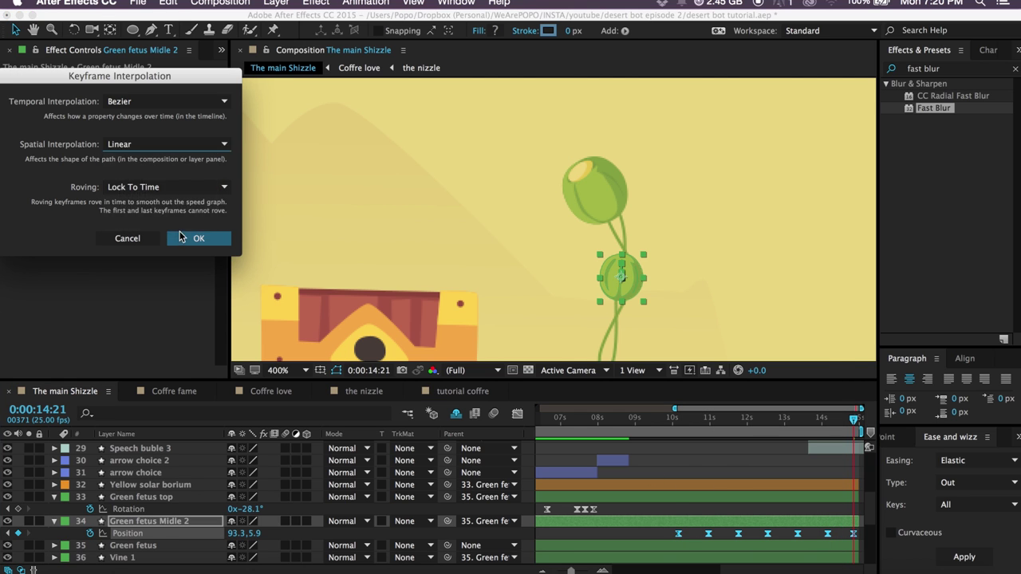
left_click(198, 239)
Compress the Position keyframes of Green fetus Midle 2 from 0:00:11:19 onward into a shorter span ending near 13 seconds.
left_click_drag(675, 425, 739, 438)
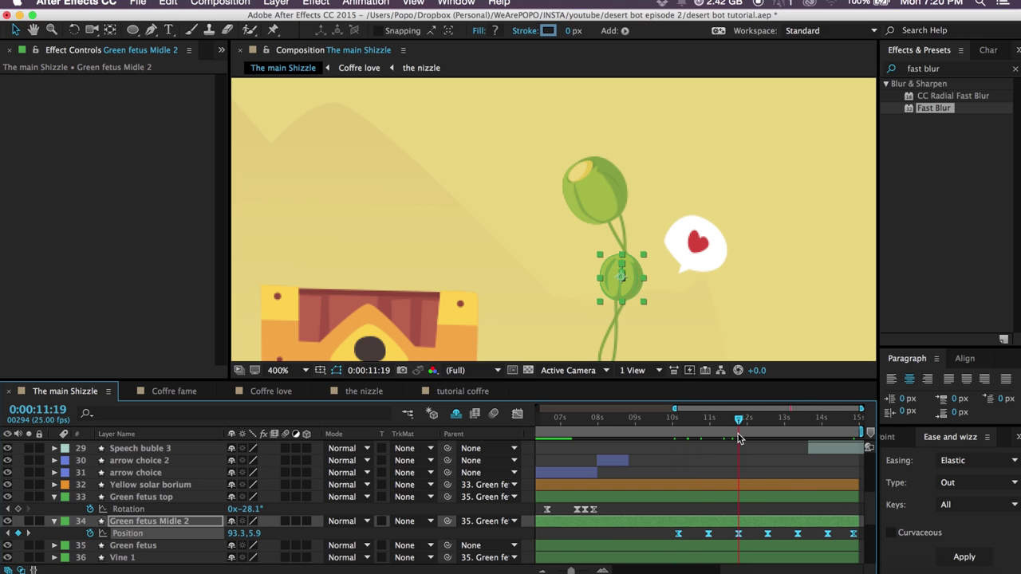
left_click_drag(866, 539, 748, 548)
left_click_drag(855, 539, 784, 539)
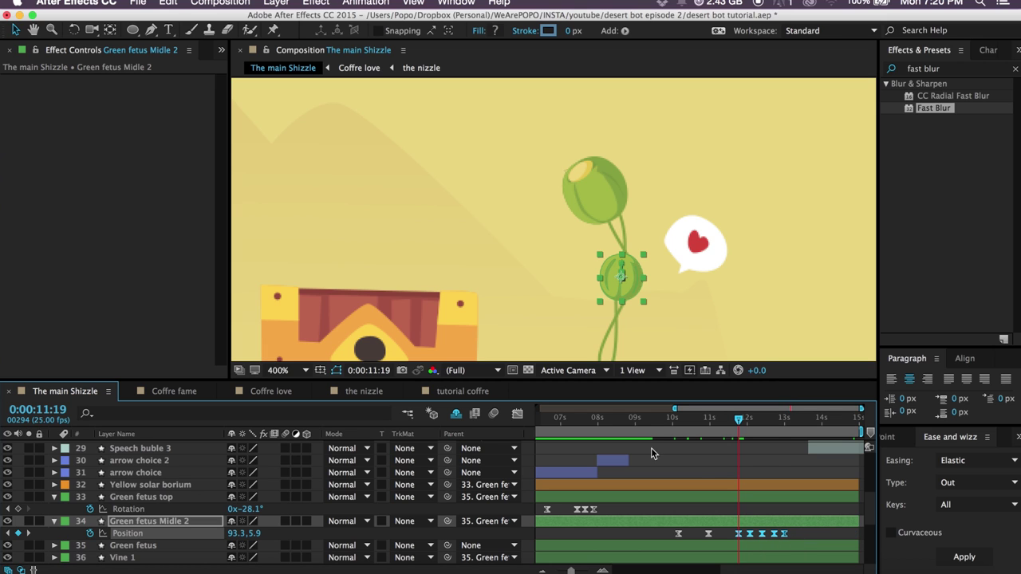
Play back the middle bulb's bounce from 0:00:10:04 and again from 0:00:10:23.
left_click(676, 418)
left_click(807, 546)
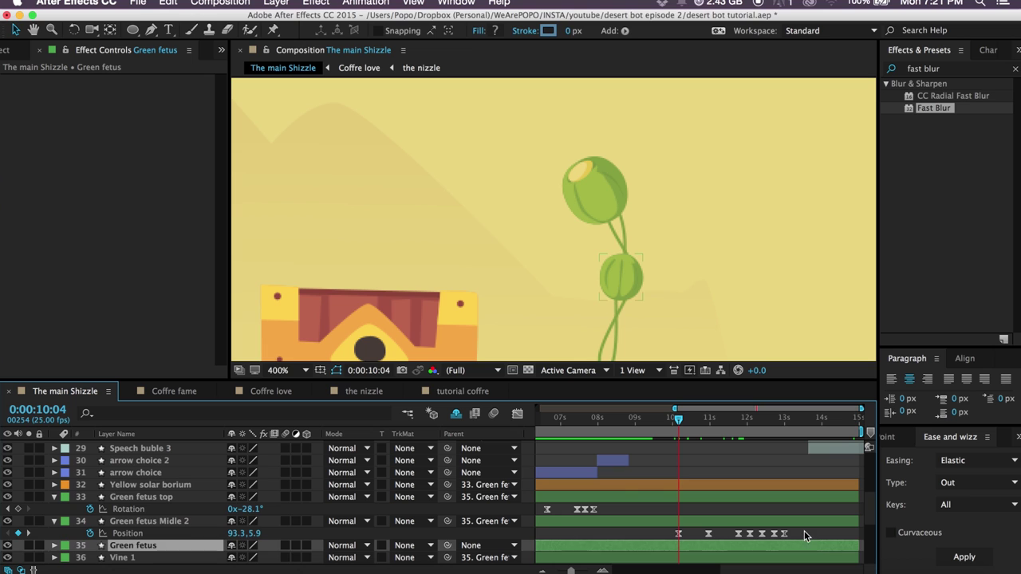
left_click(804, 533)
key("space")
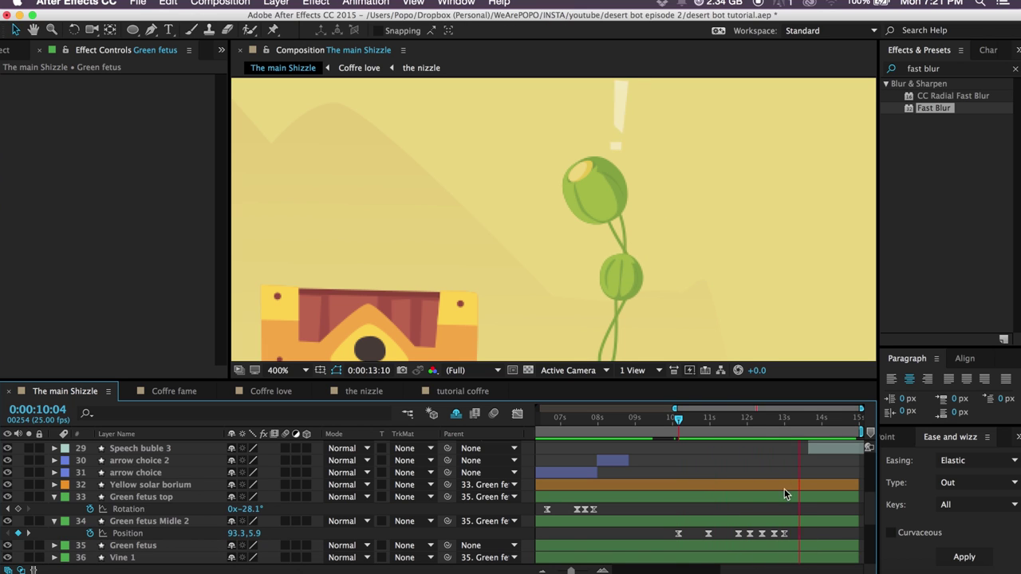
left_click_drag(695, 421, 707, 425)
key("space")
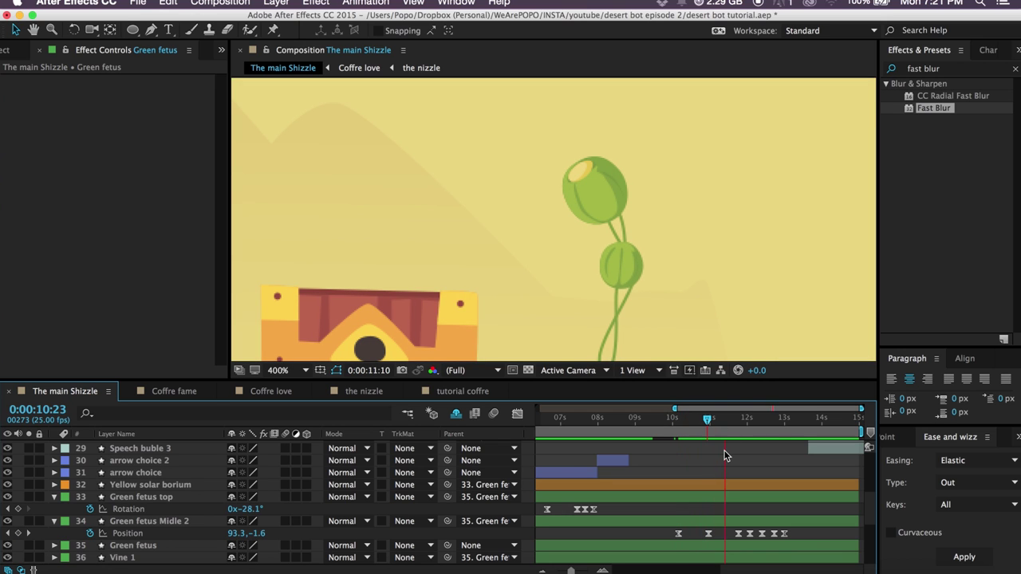
Shift all Position keyframes of Green fetus Midle 2 later to start at 0:00:11:14, and preview the full scene.
left_click(734, 423)
left_click_drag(798, 542, 732, 538)
key("space")
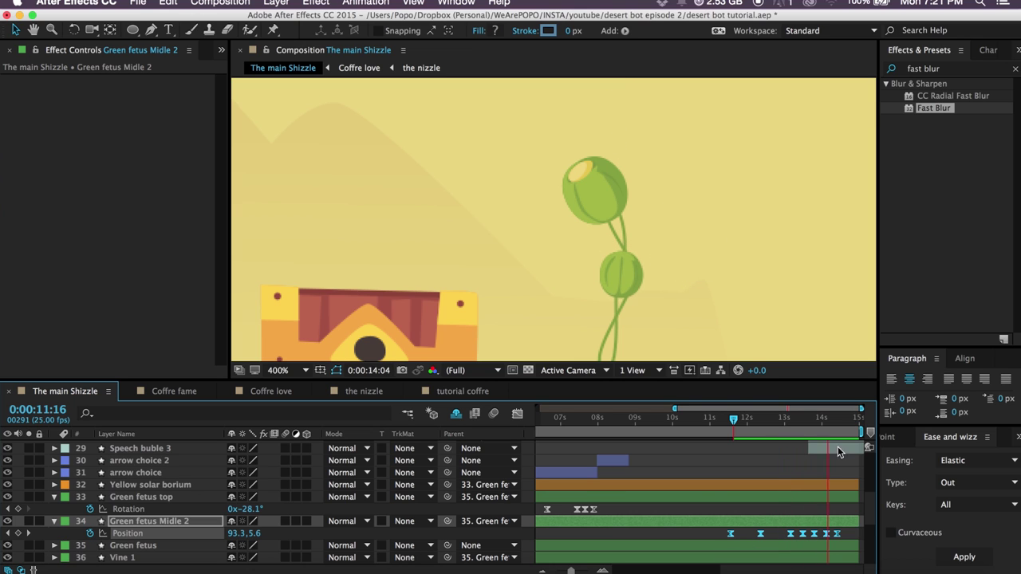
key("shift+/")
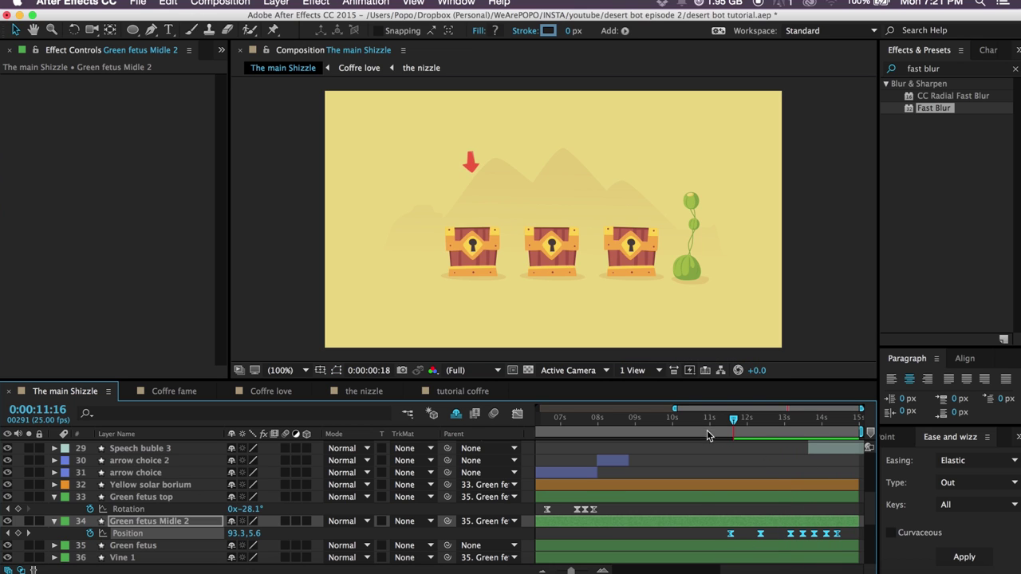
left_click(707, 432)
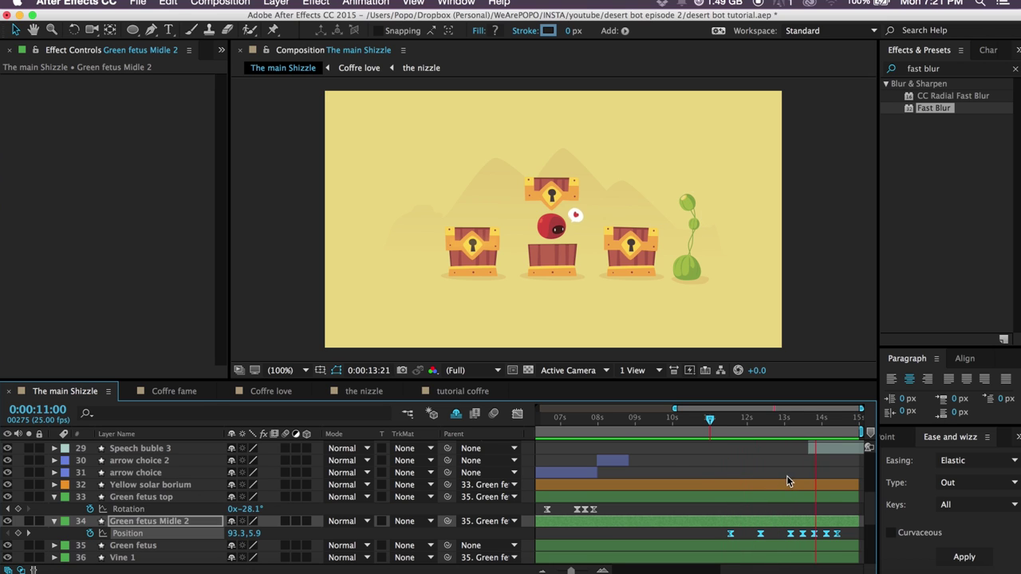
left_click_drag(717, 424, 690, 535)
left_click(690, 536)
key("space")
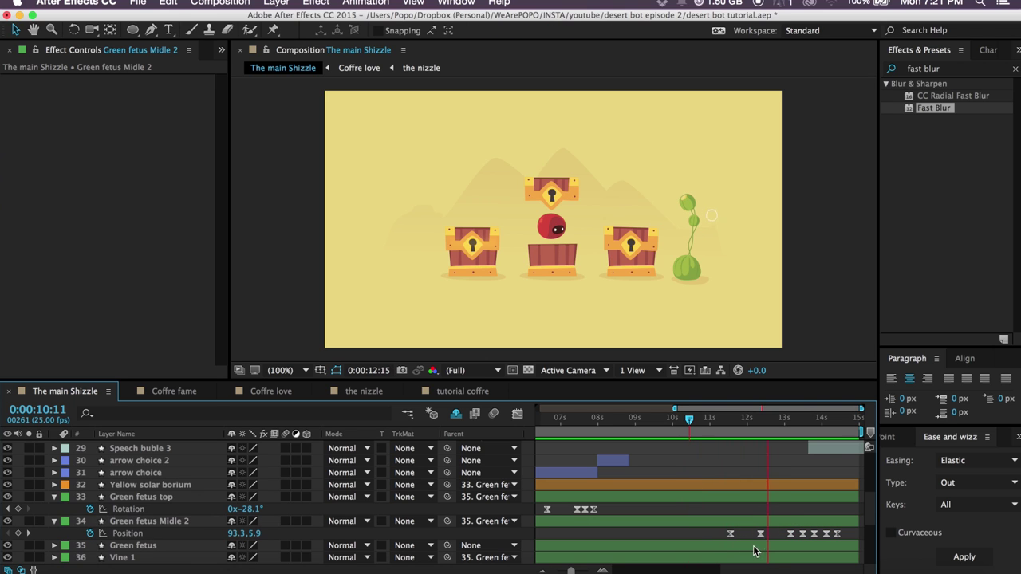
Filter the selected Vine 1 and Vine 2 layers by "path" to reveal their Path properties at 0:00:11:14.
left_click_drag(726, 421, 730, 422)
scroll(118, 506, "down", 2)
left_click(118, 508)
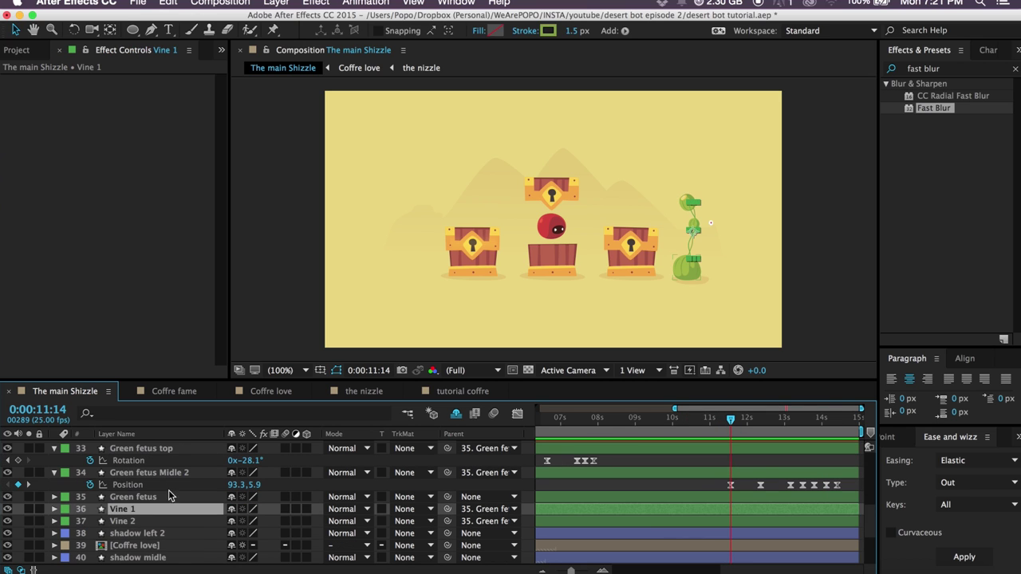
key("super+f")
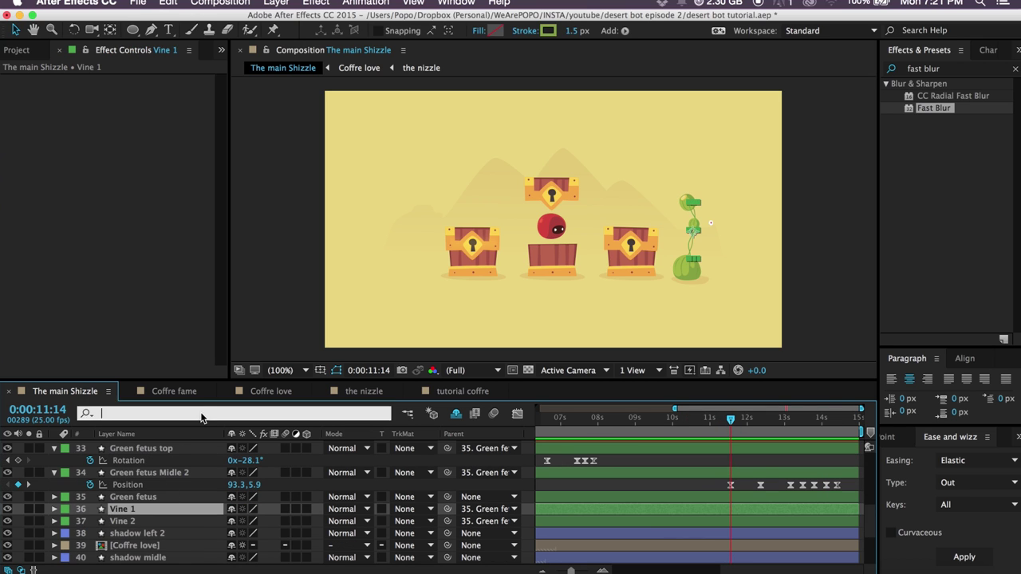
left_click(128, 523, "shift")
left_click(160, 411)
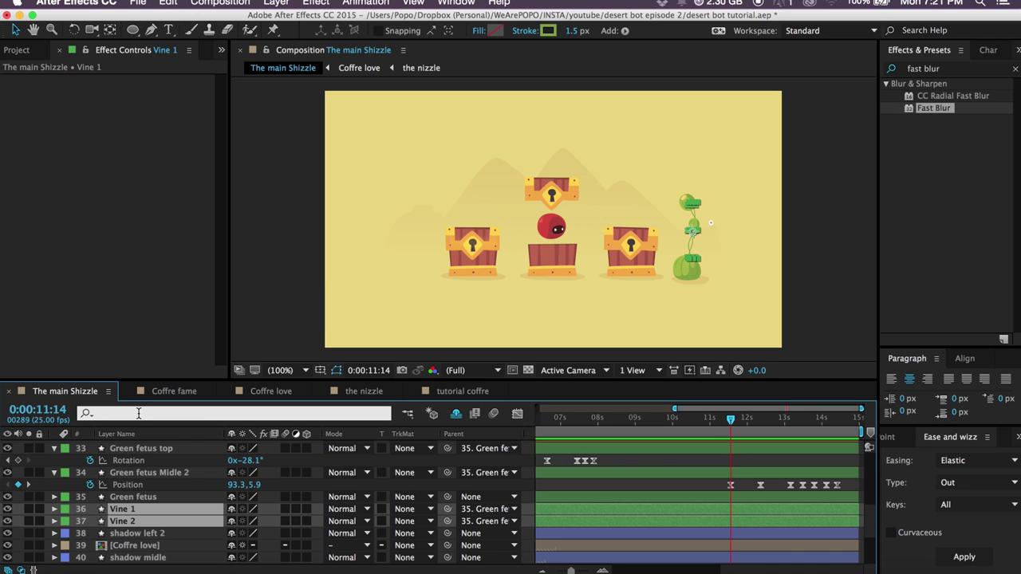
type("path")
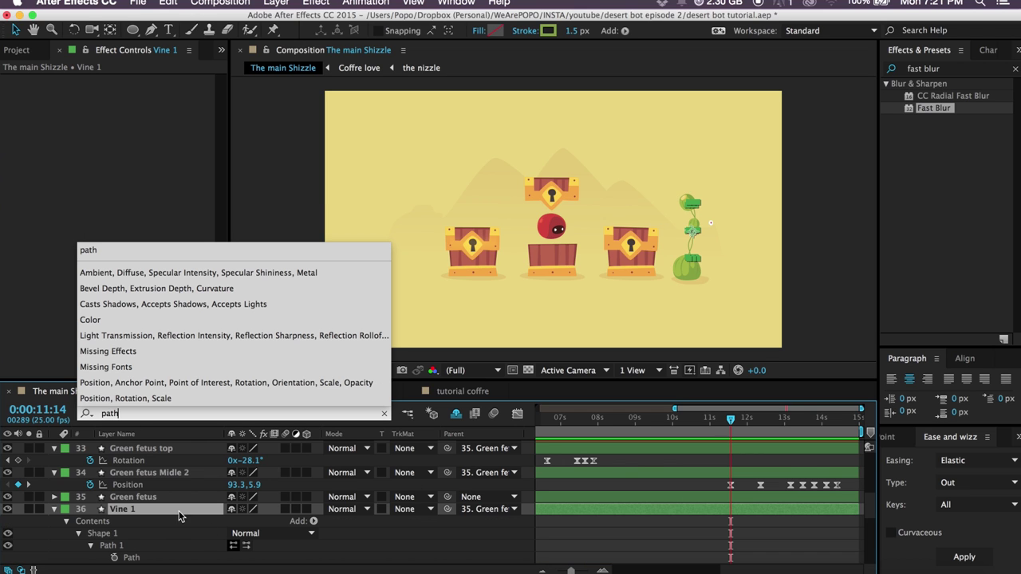
scroll(173, 519, "down", 5)
scroll(174, 520, "up", 3)
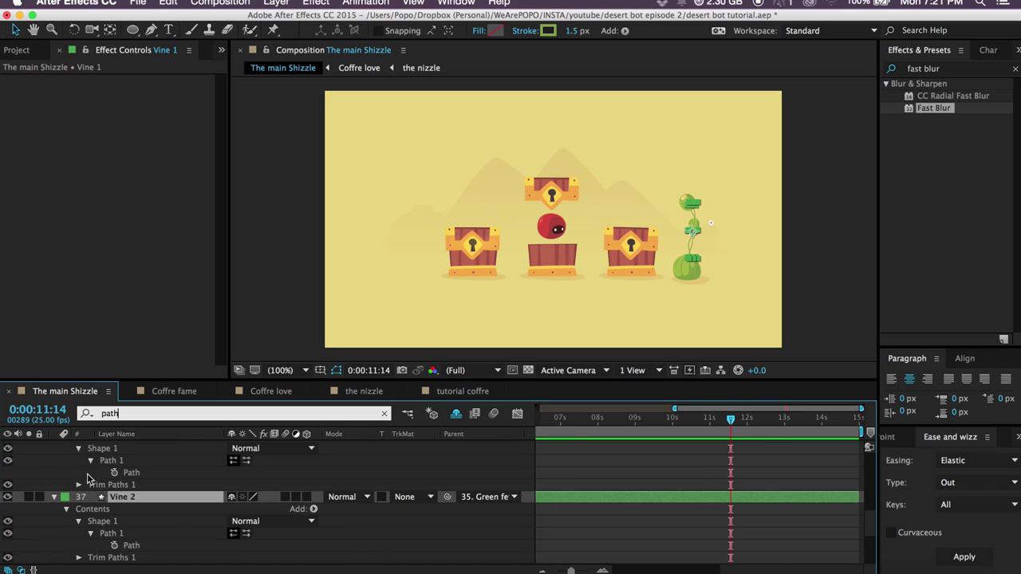
Enable Path keyframing on Vine 1 and Vine 2 at 0:00:11:14.
left_click(116, 472)
scroll(116, 473, "up", 1)
left_click(113, 496)
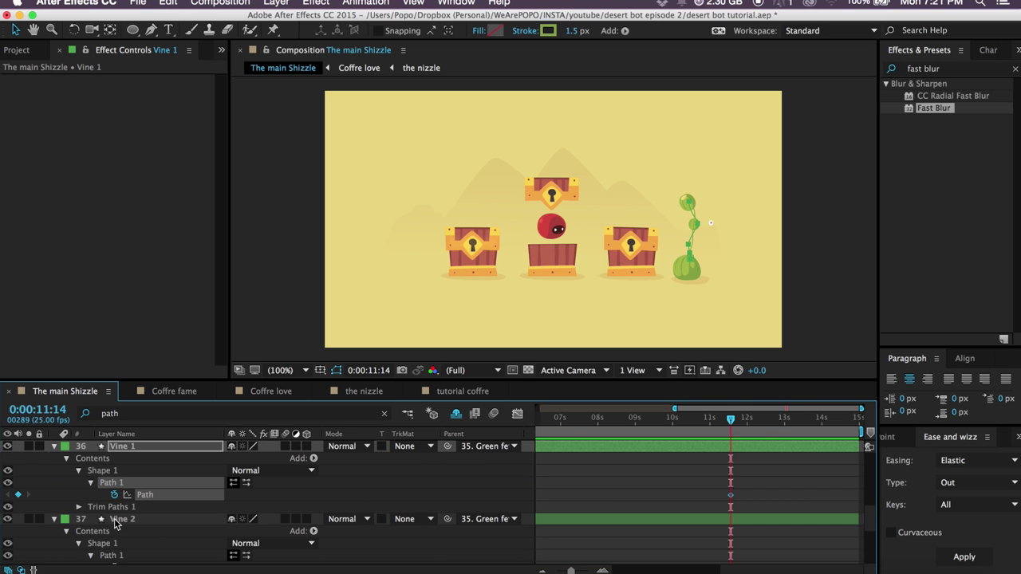
scroll(112, 543, "down", 1)
left_click(114, 543)
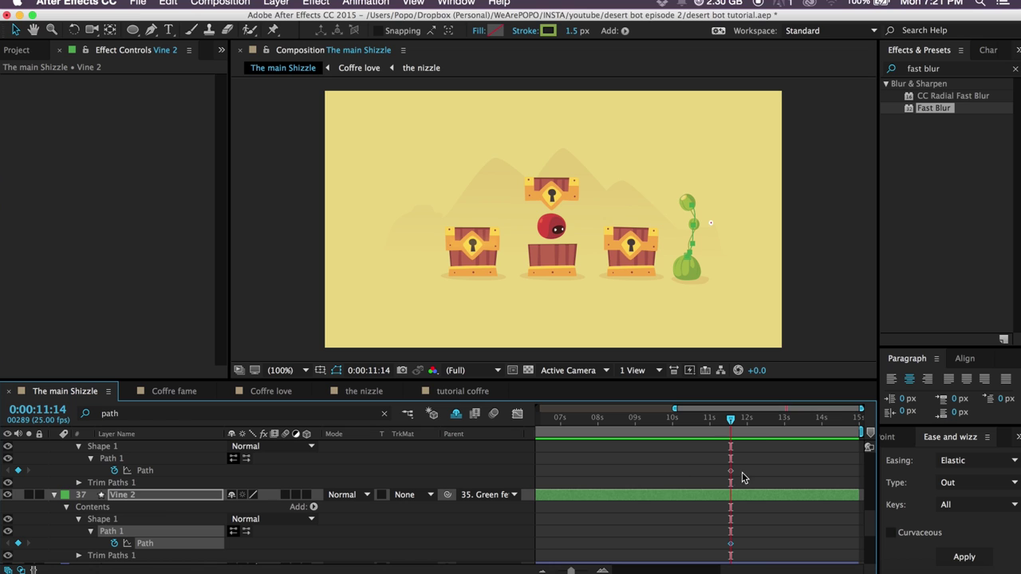
At 0:00:12:09, reshape the Vine 1 path with the Pen tool, raising its bends to follow the lifted middle bulb.
left_click(760, 433)
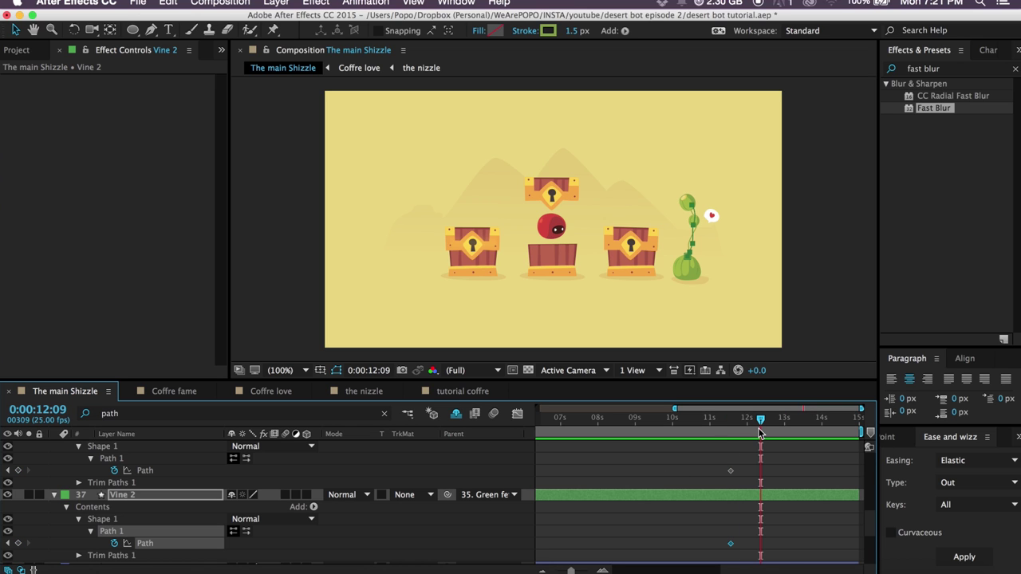
left_click(774, 467)
scroll(778, 466, "up", 1)
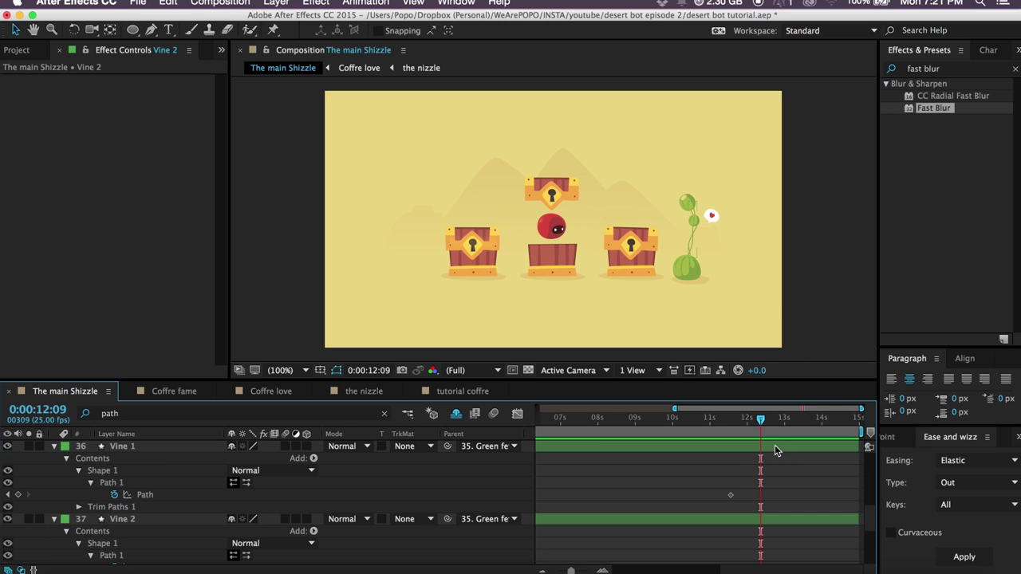
left_click(775, 450)
key("period")
key("period")
left_click_drag(677, 278, 304, 278)
left_click_drag(706, 262, 638, 265)
key("g")
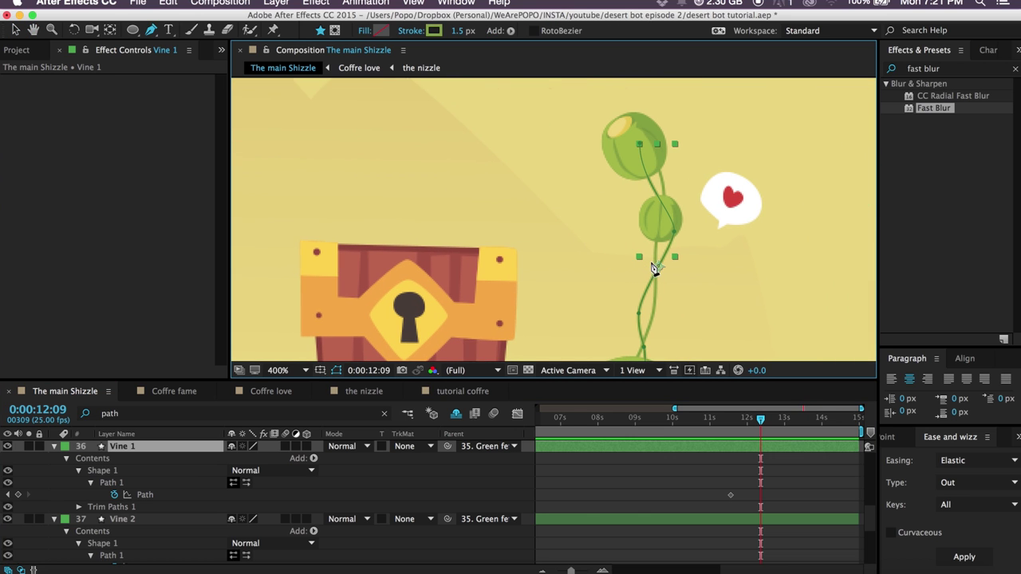
left_click_drag(674, 234, 672, 222)
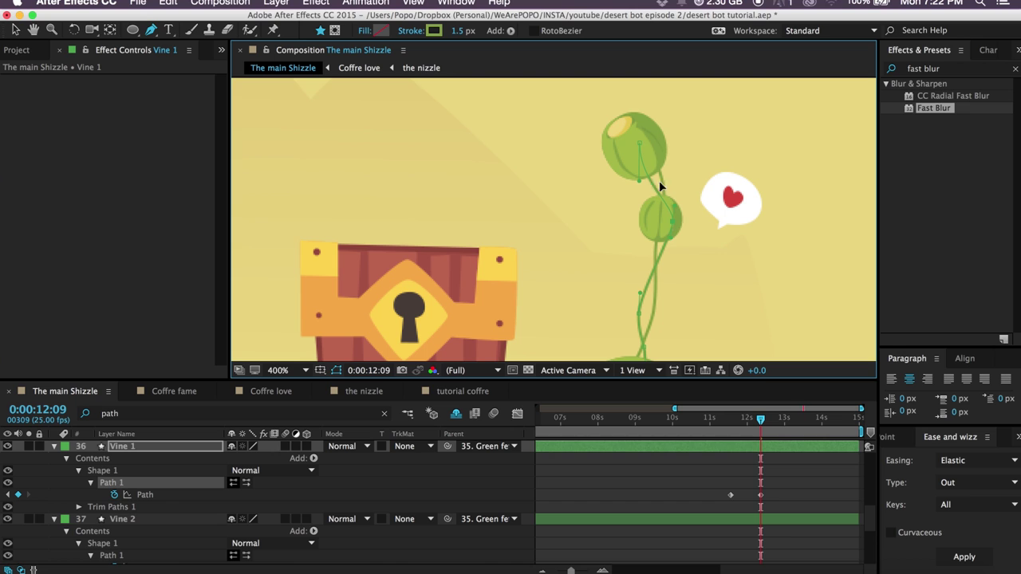
left_click_drag(639, 138, 628, 178)
left_click_drag(637, 312, 639, 295)
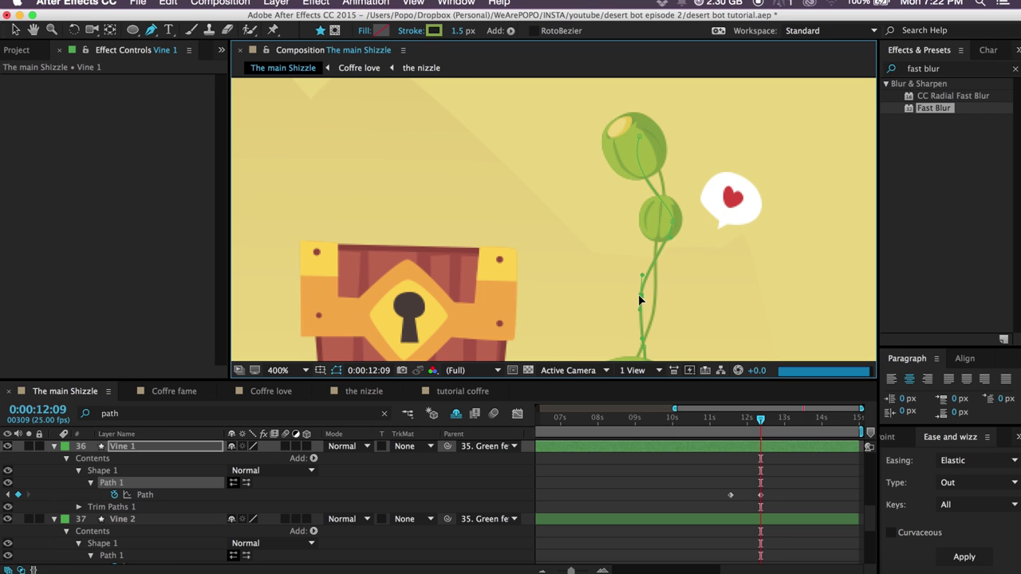
left_click_drag(646, 349, 651, 348)
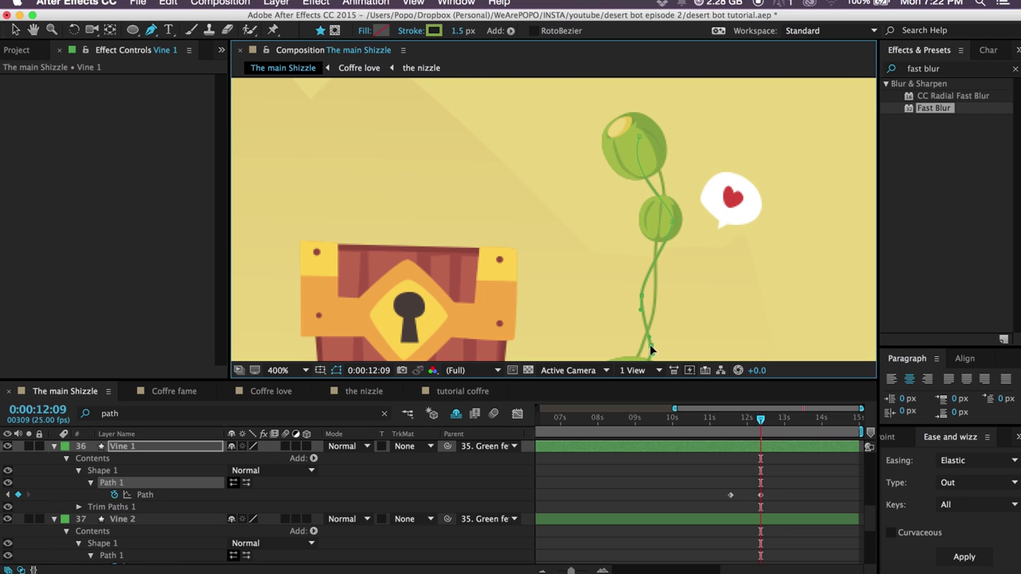
scroll(646, 341, "down", 2)
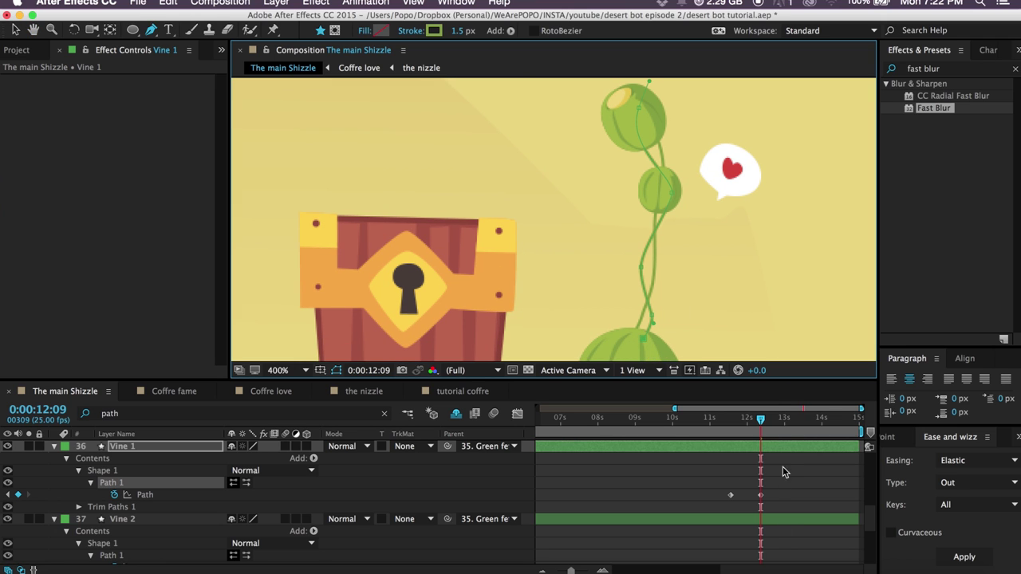
Copy the first Vine 1 Path keyframe to 0:00:13:04.
key("shift+Page_Down")
key("shift+Page_Down")
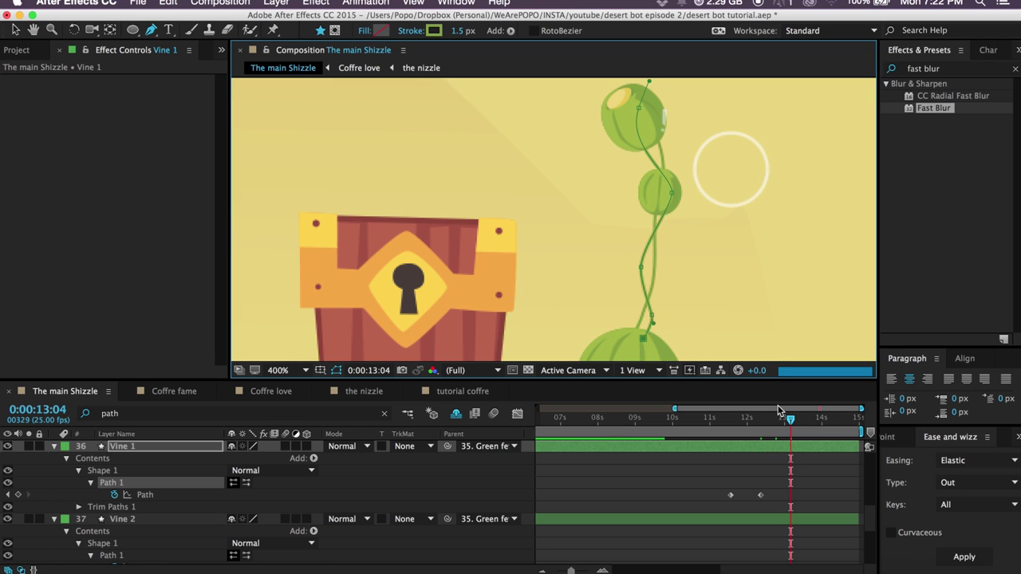
left_click_drag(716, 483, 734, 501)
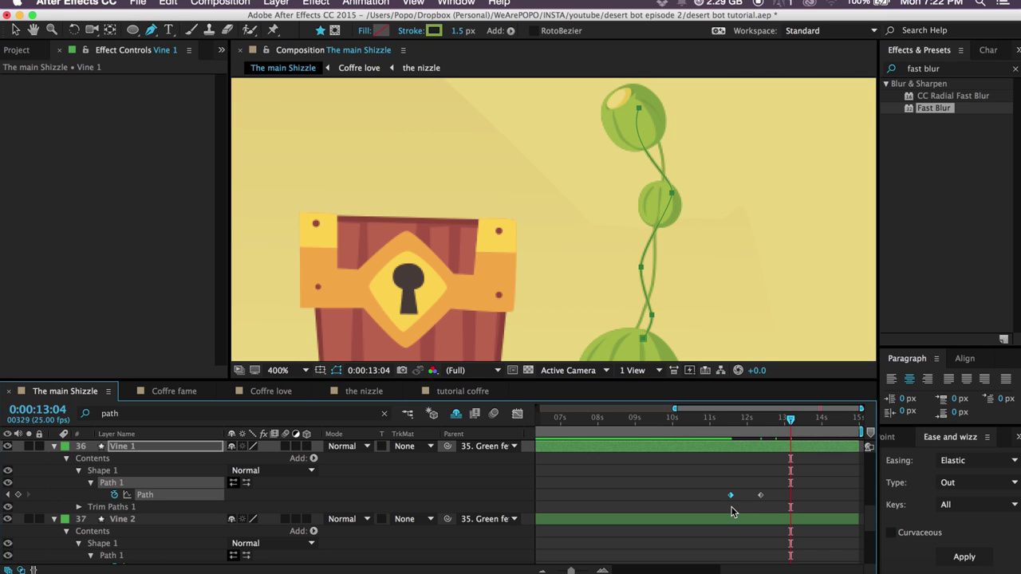
key("super+c")
key("super+v")
Reshape the Vine 2 path at 0:00:11:14, nudging its upper points upward for the raised pose.
left_click_drag(730, 430, 732, 429)
left_click(746, 525)
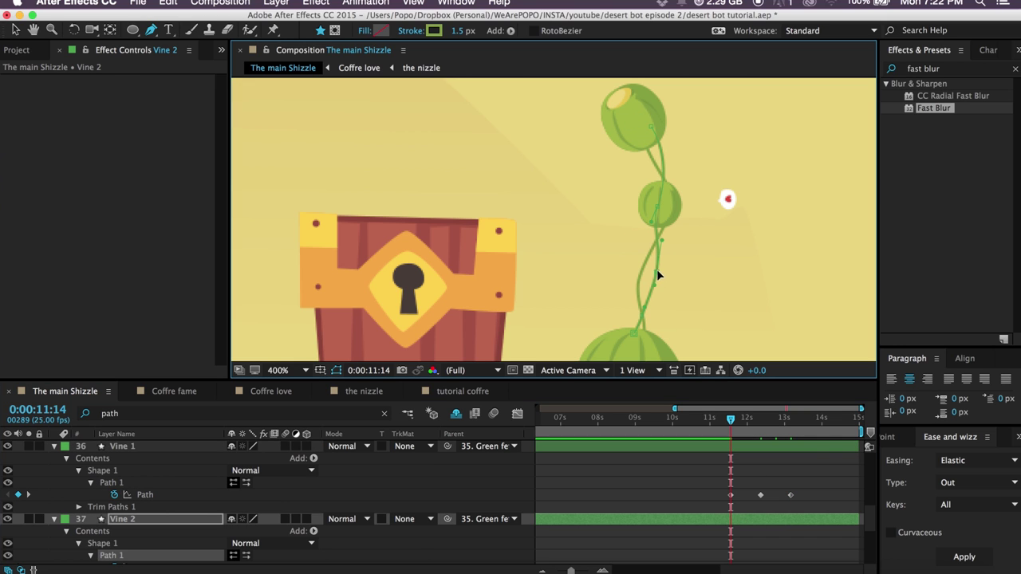
left_click(629, 334)
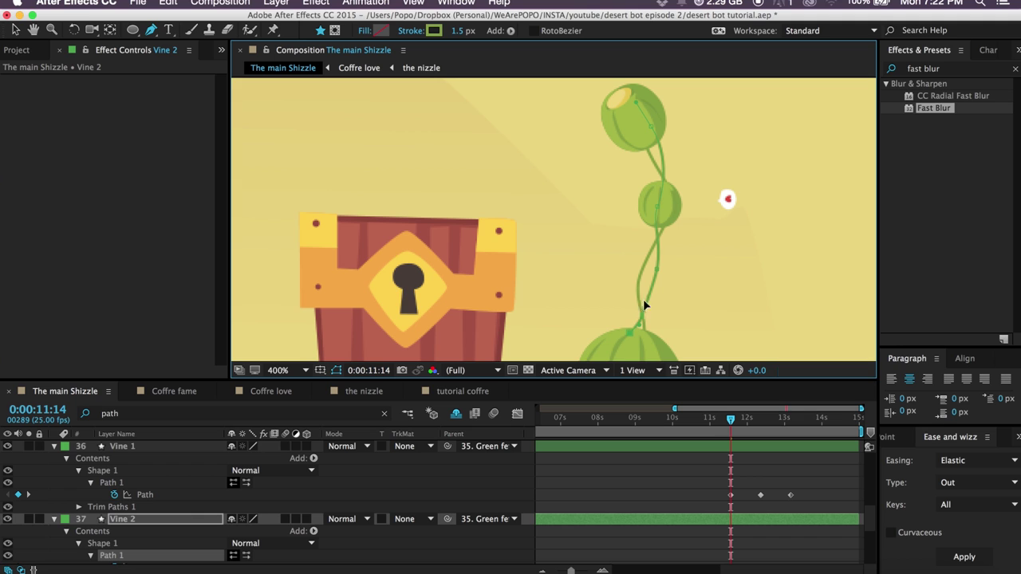
left_click(655, 205)
left_click_drag(652, 125, 657, 118)
scroll(766, 508, "down", 1)
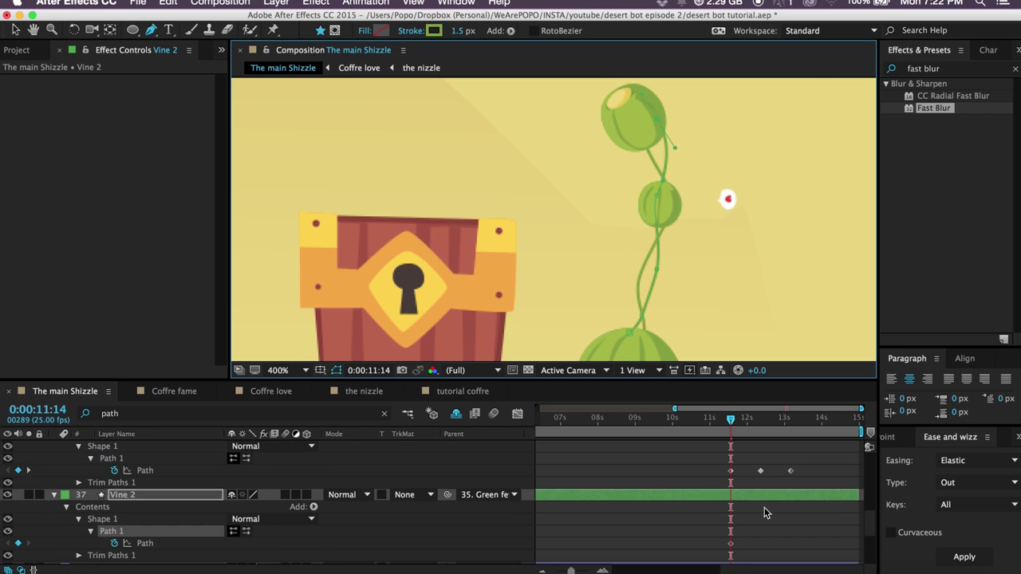
Place the reshaped Vine 2 Path keyframe at 0:00:12:09, with the original shape at 0:00:11:14 and 0:00:13:04.
left_click(730, 543)
left_click(731, 568)
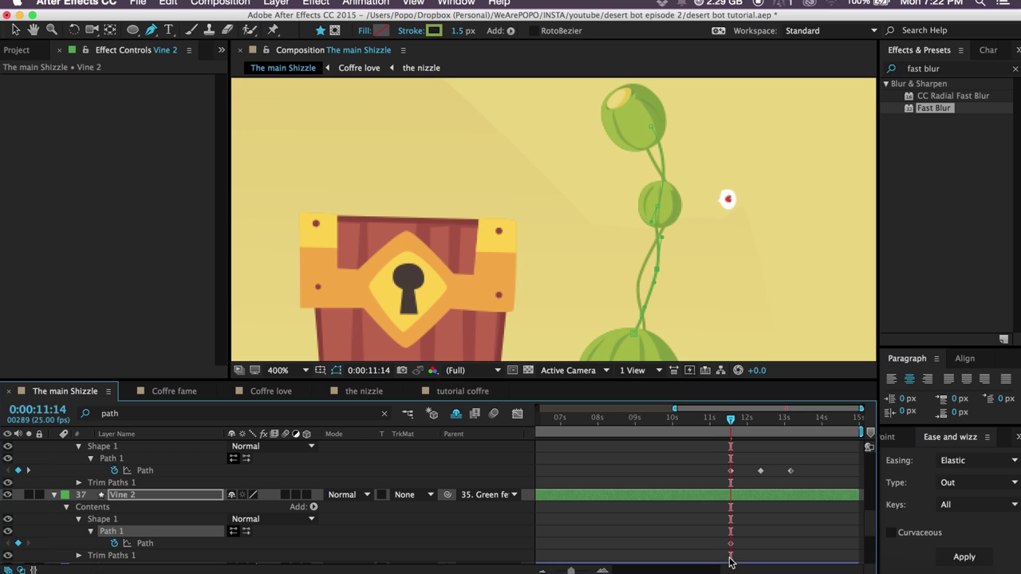
left_click(760, 421)
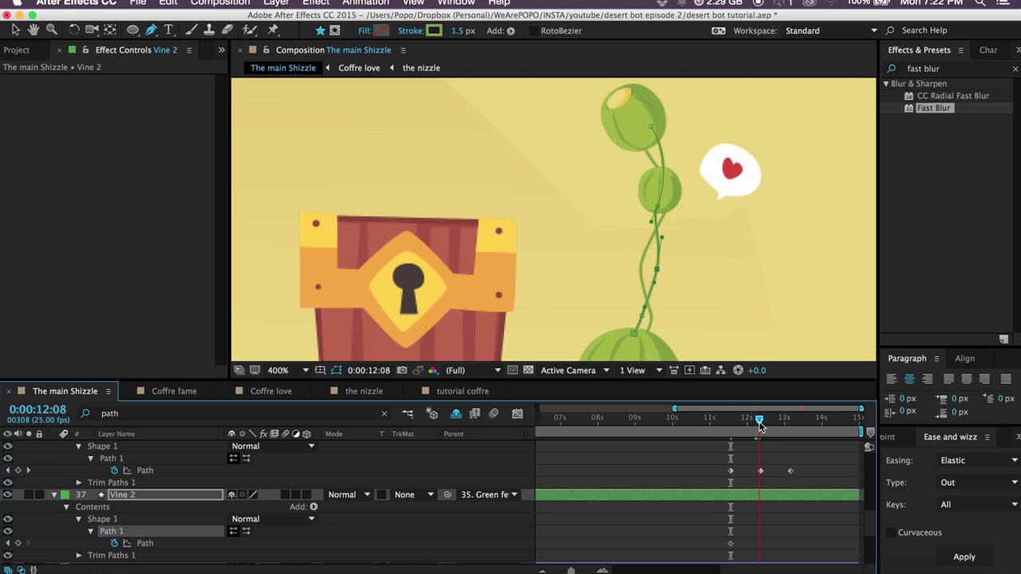
key("super+v")
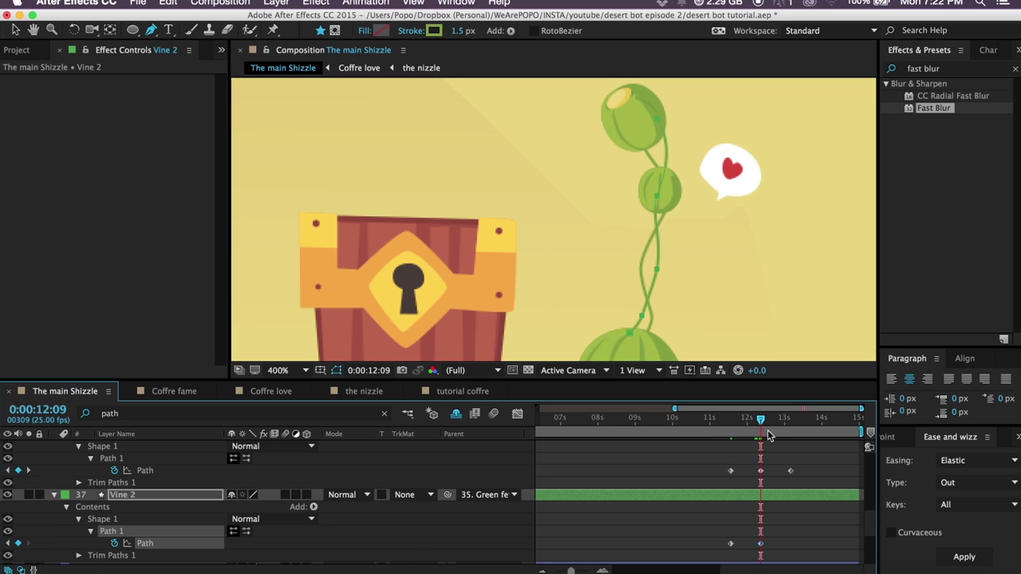
left_click_drag(761, 420, 790, 423)
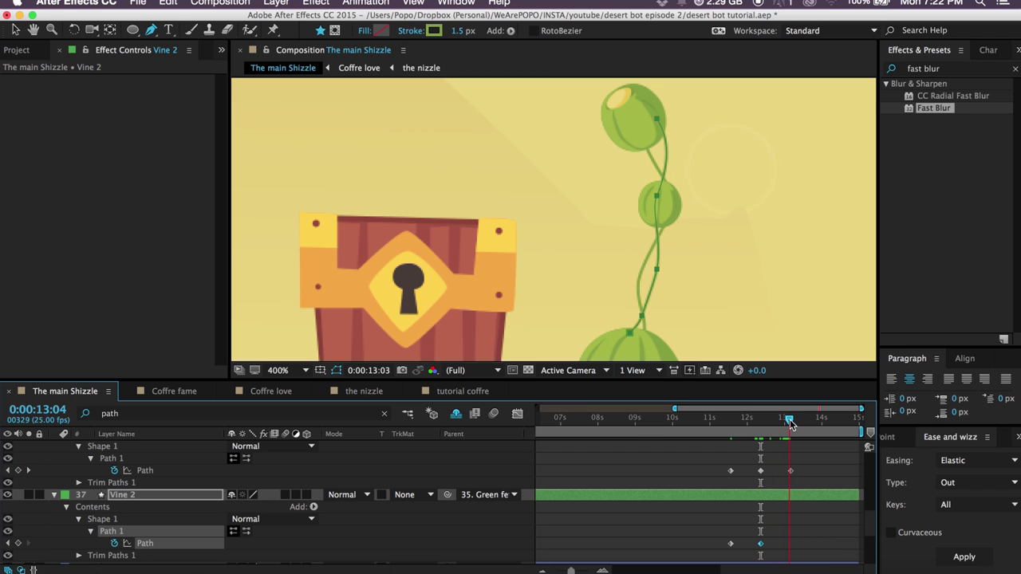
left_click(731, 544)
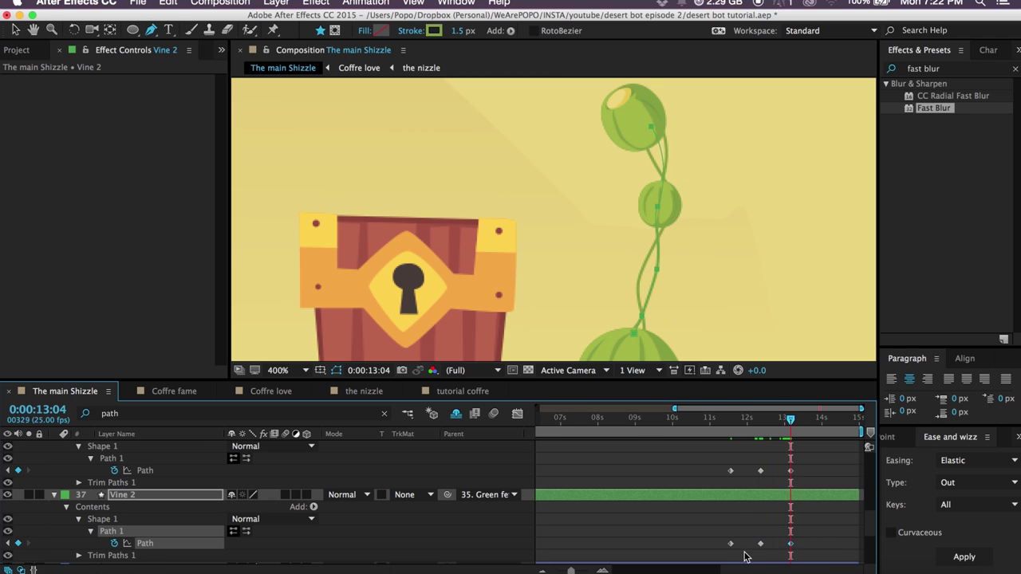
Easy-ease all Path keyframes of both vines and widen the middle keyframe's easing in the speed graph.
left_click_drag(811, 466, 705, 547)
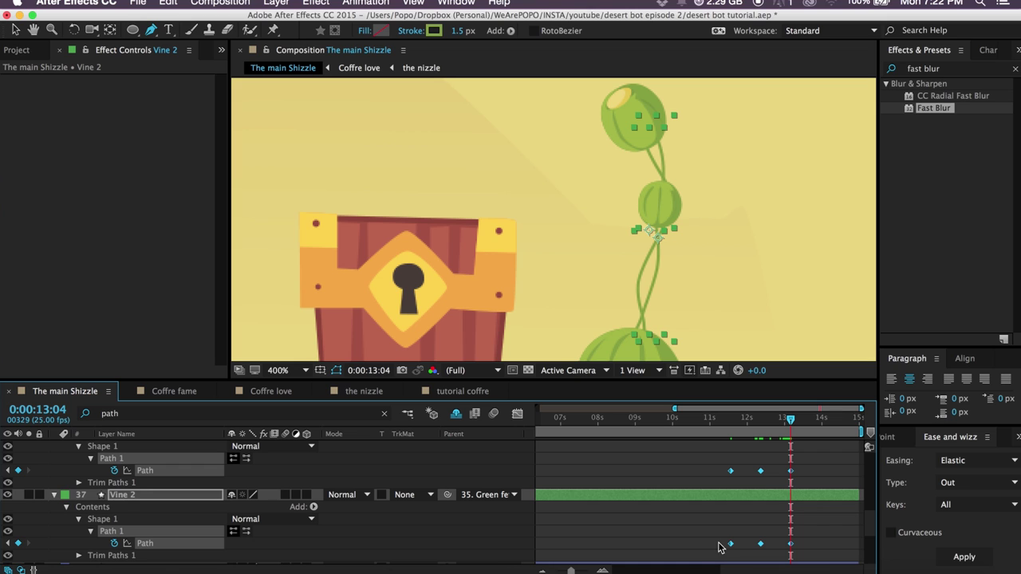
key("F9")
key("shift+F3")
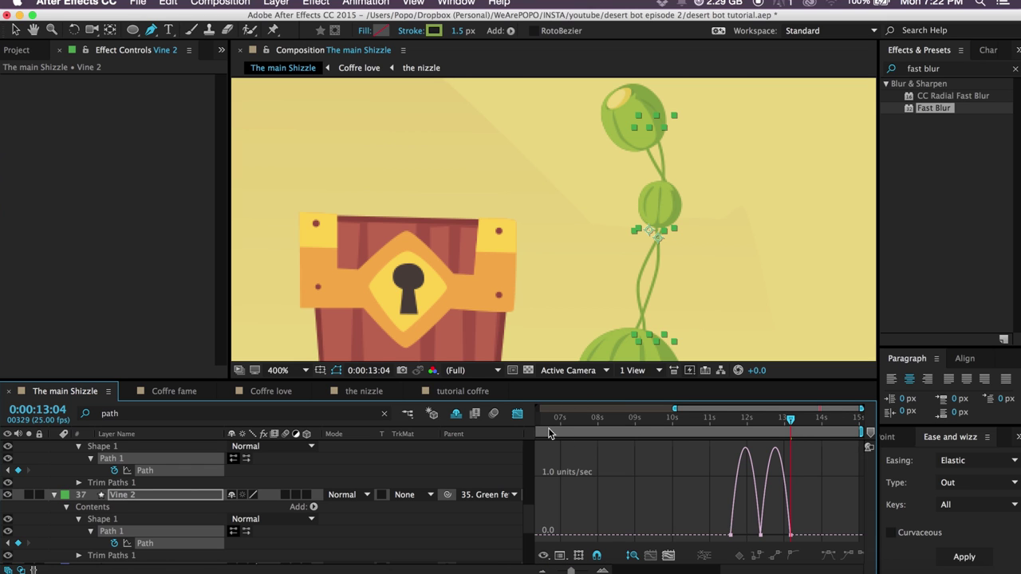
key("v")
left_click(760, 536)
left_click_drag(758, 537, 788, 536)
Preview the vine and bulb animation in the full scene from 0:00:10:18.
left_click(723, 421)
key("space")
left_click(700, 421)
left_click(768, 484)
key("shift+slash")
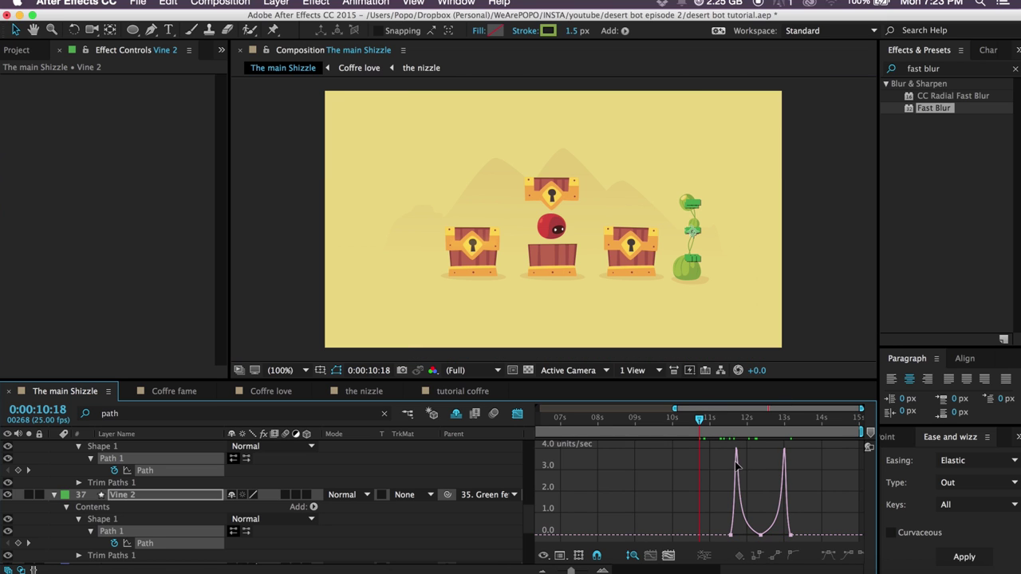
left_click(481, 471)
key("space")
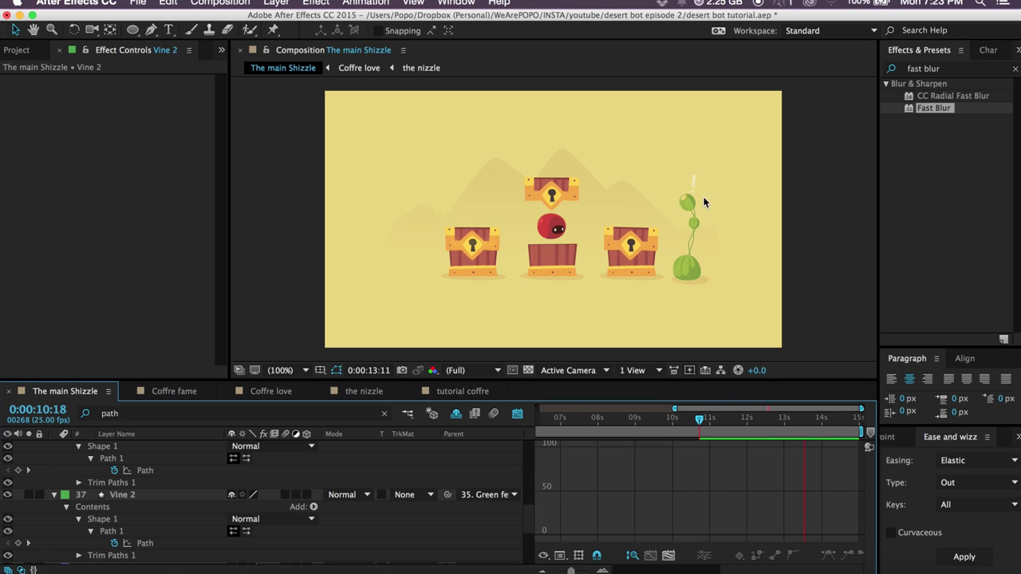
Return the timeline to the layer bar view and preview the vine and bulb animation from 0:00:11:00.
left_click(517, 413)
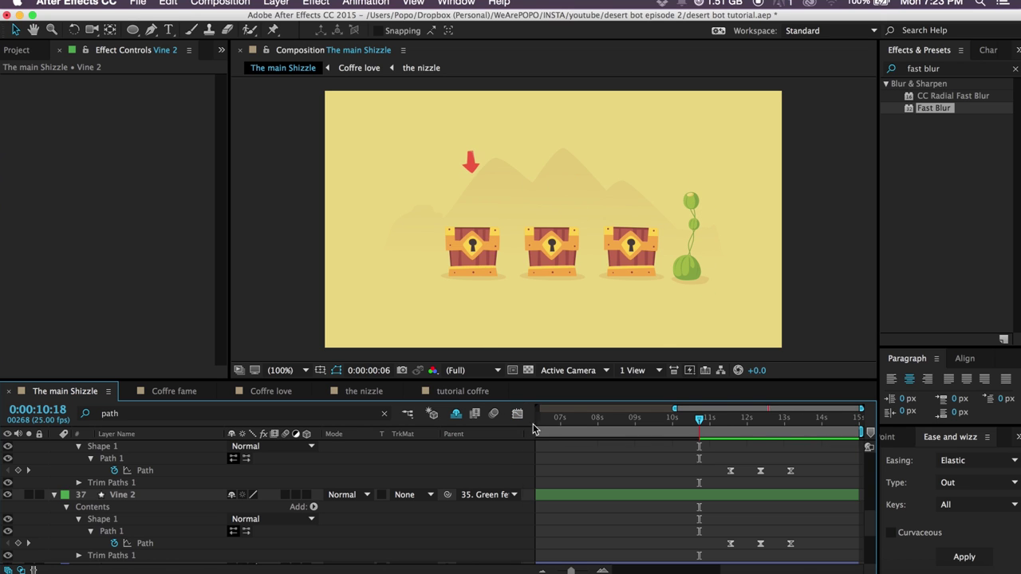
left_click(710, 418)
key("space")
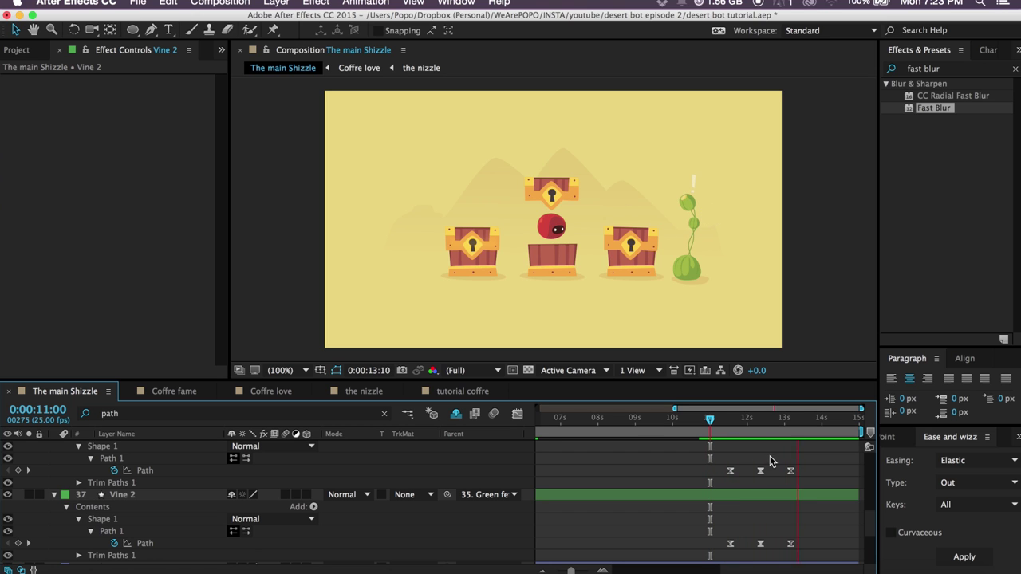
left_click(717, 418)
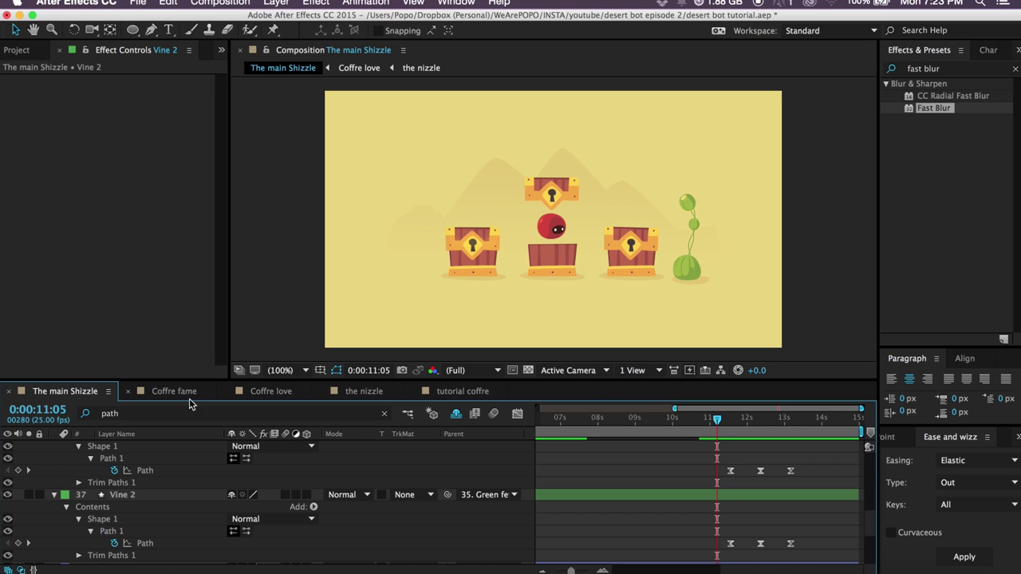
Collapse the expanded properties of the Vine 2, Vine 1, Green fetus Midle 2 and Green fetus top layers.
left_click(54, 495)
scroll(68, 504, "up", 4)
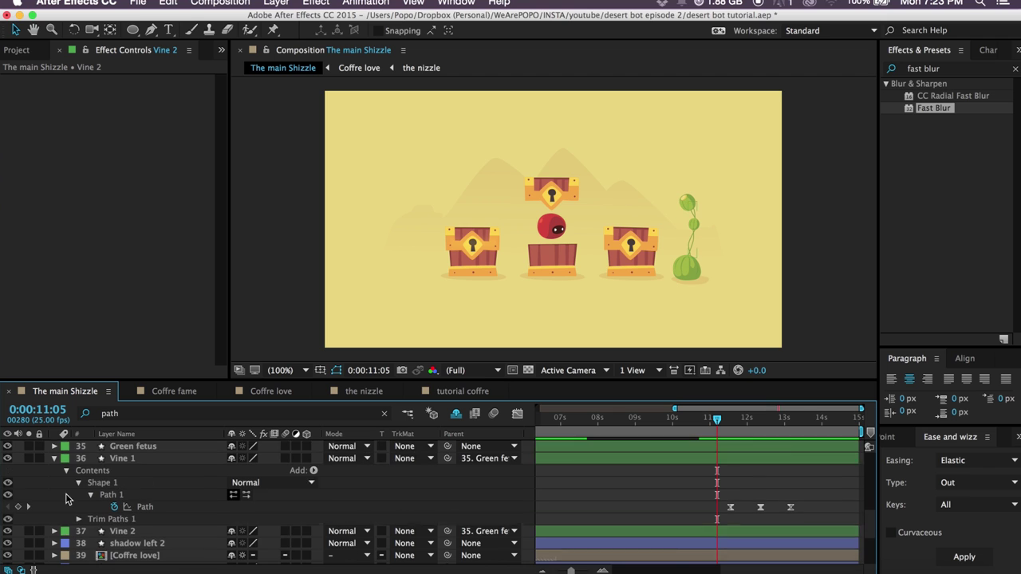
left_click(54, 472)
scroll(59, 487, "up", 3)
scroll(61, 492, "up", 2)
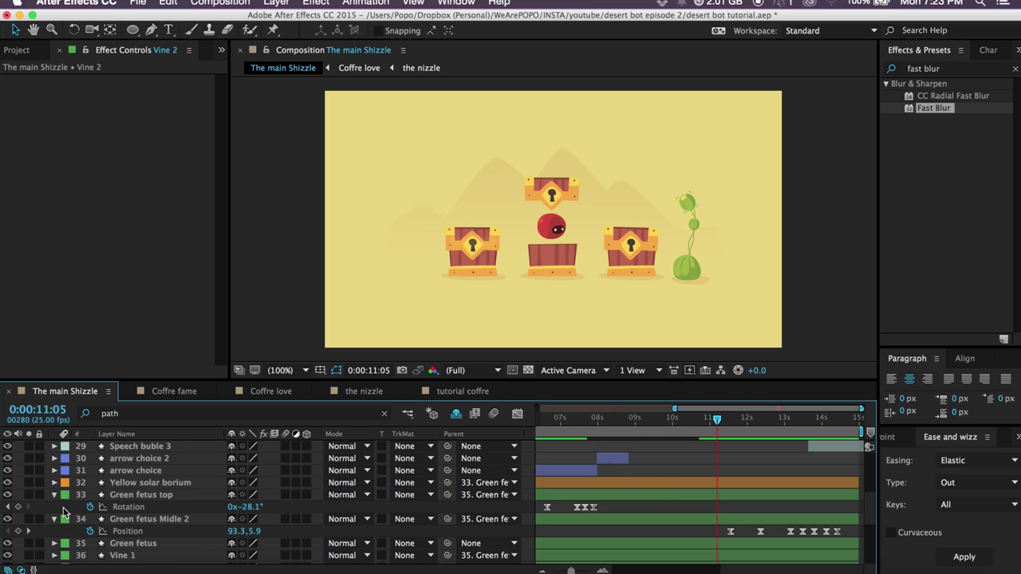
left_click(54, 519)
left_click(54, 495)
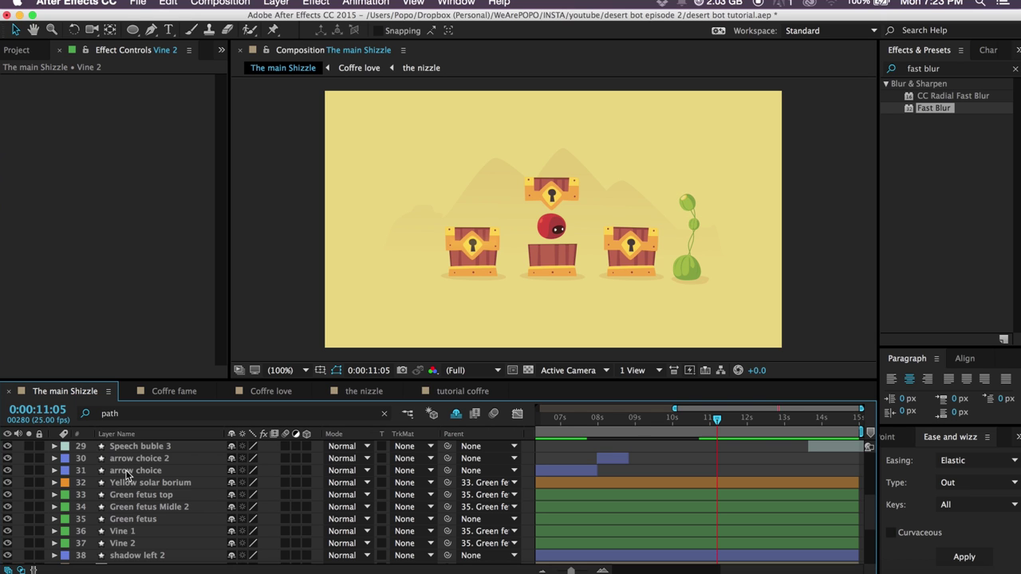
scroll(204, 492, "up", 5)
scroll(201, 482, "up", 1)
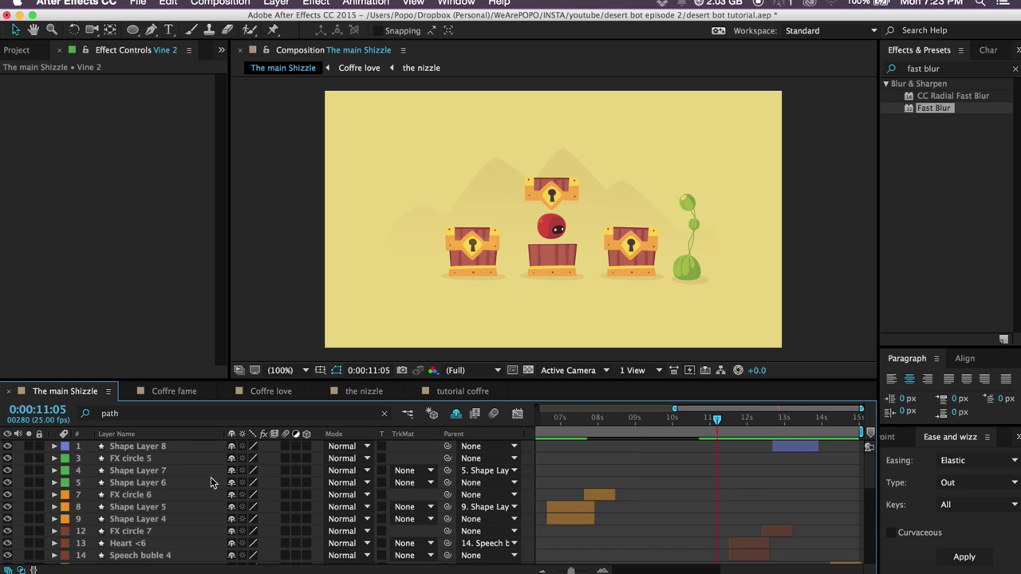
Audition MC_Kinstone_Fuse_Jingle.wav, MC_Minish_Hey1.wav, MC_Mushroom_Bounce.wav and MC_Rupee.wav from the project's sfx folder, and return to the main composition.
left_click(14, 50)
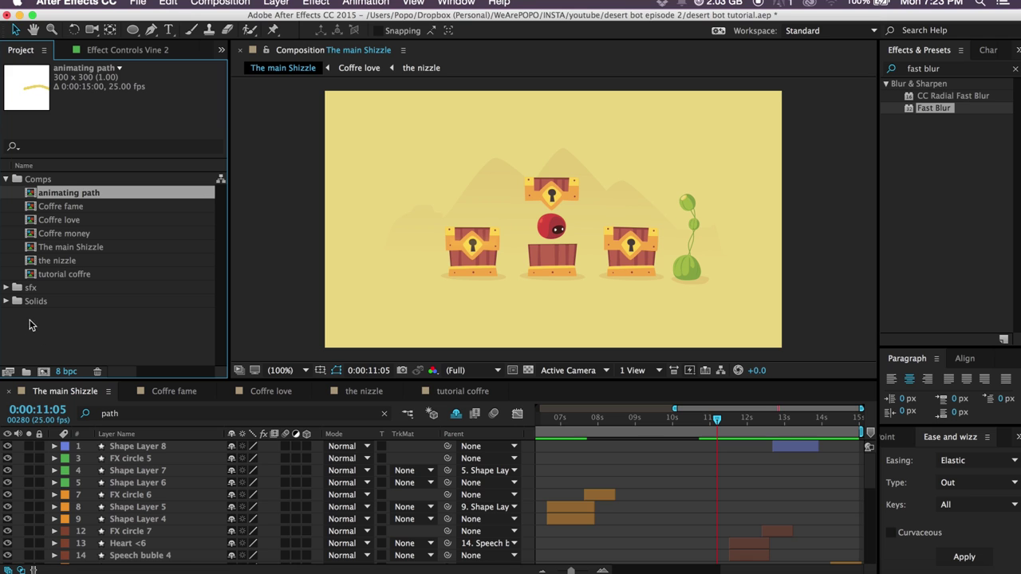
left_click(15, 289)
left_click(8, 289)
scroll(58, 305, "down", 3)
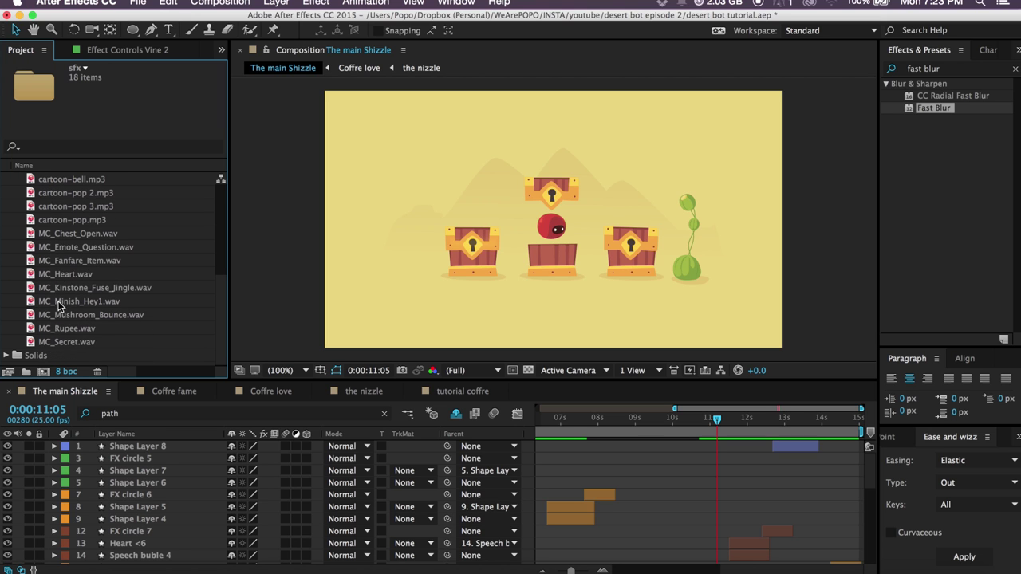
double_click(71, 289)
key("space")
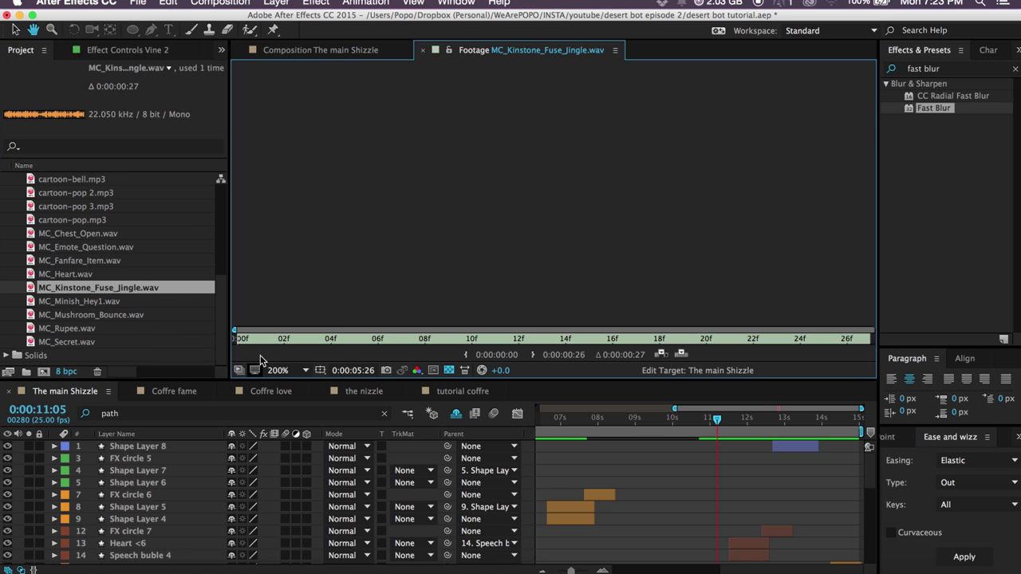
double_click(71, 302)
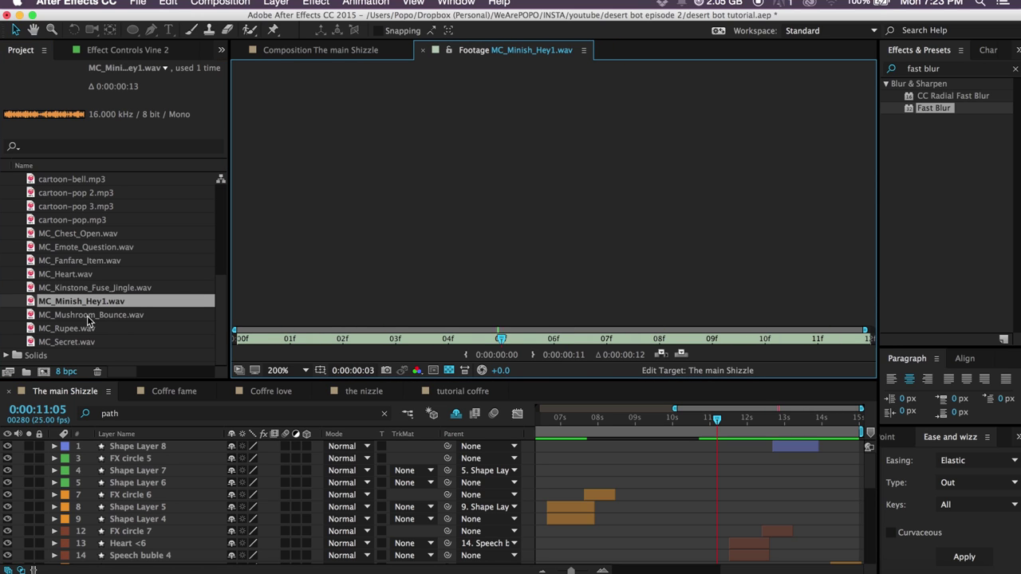
double_click(86, 317)
key("space")
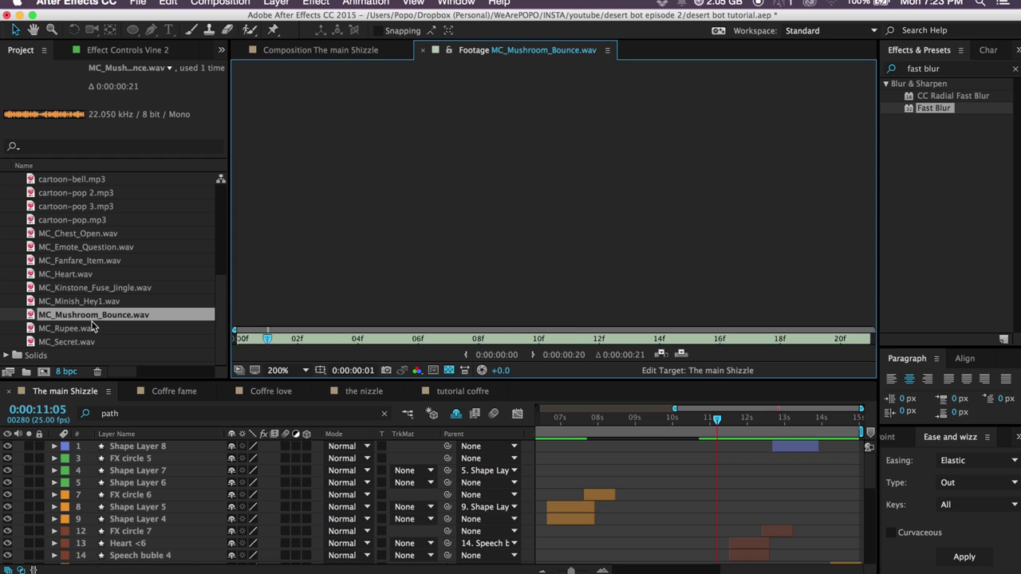
double_click(76, 329)
key("space")
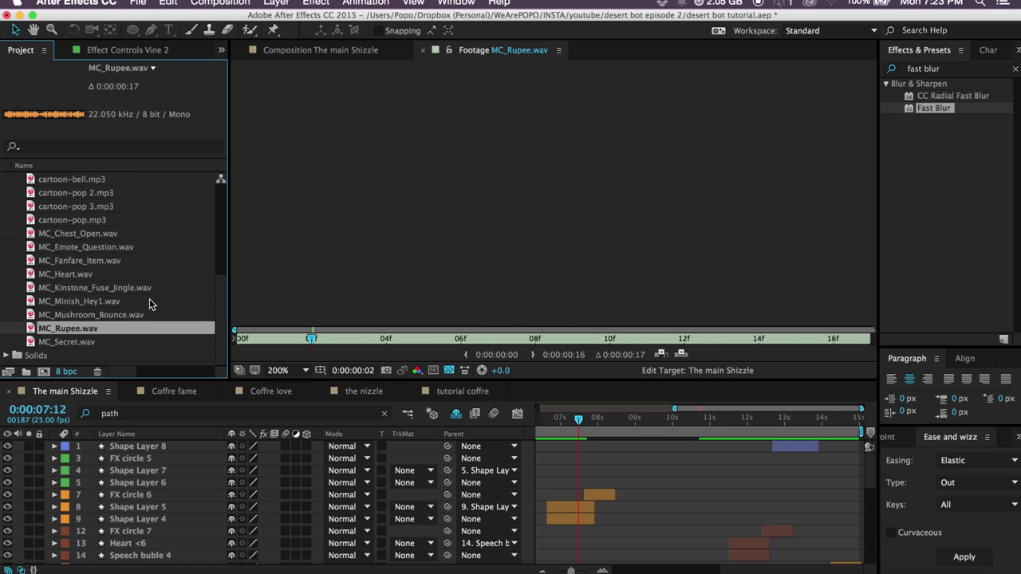
left_click(422, 49)
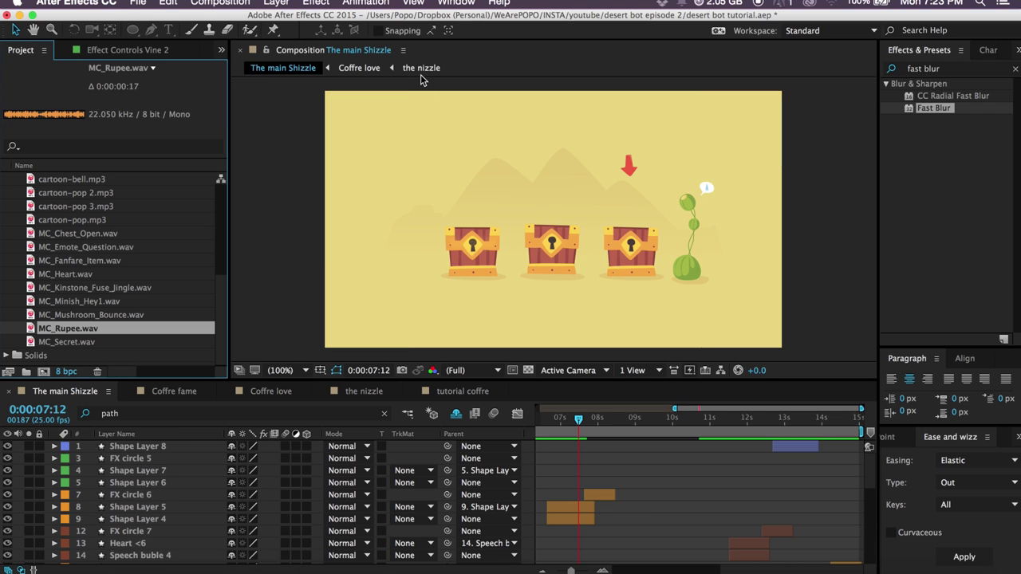